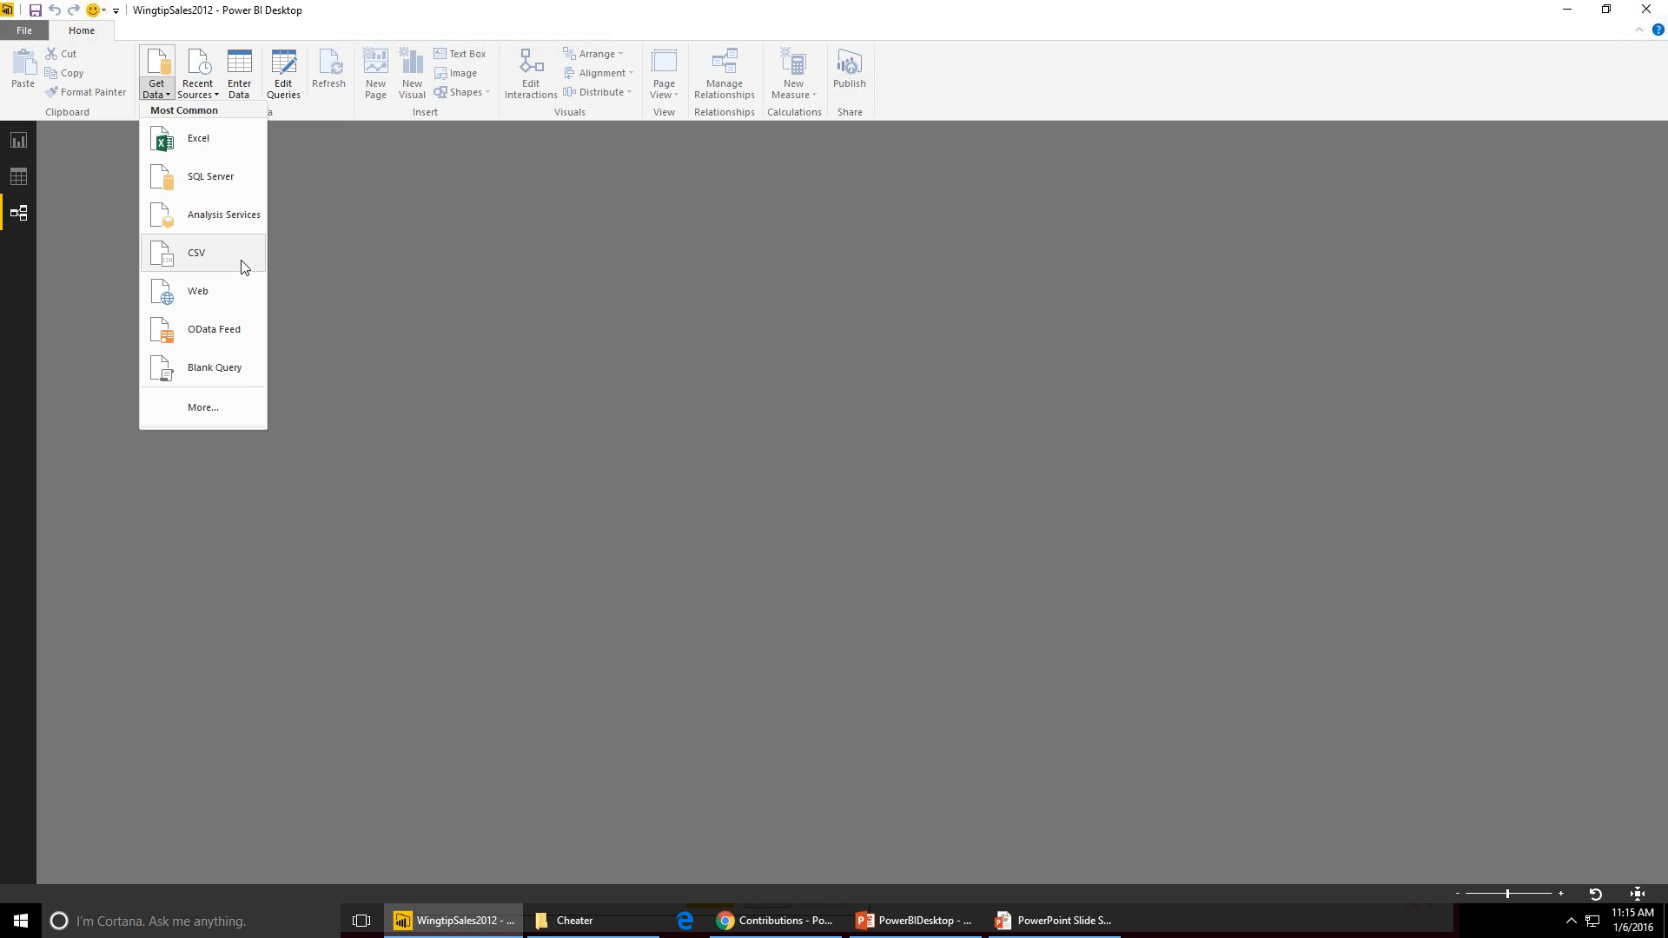
- Import Customers.csv from the SalesData2012 folder as a CSV source and open it for editing in the Query Editor
click(242, 262)
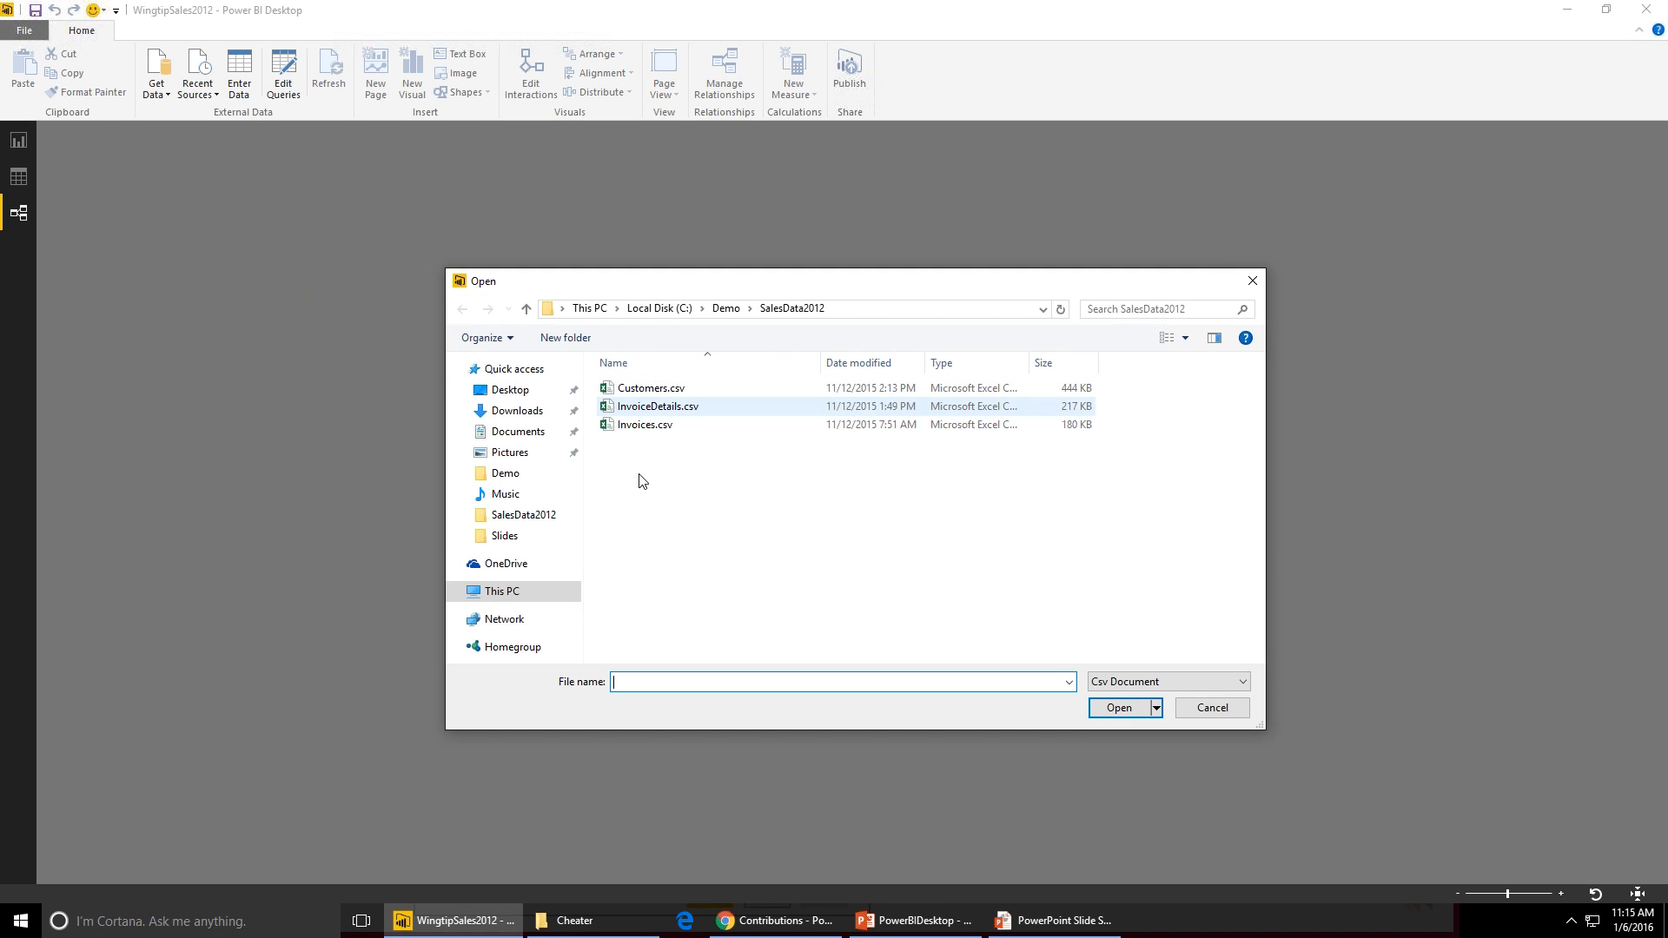
click(637, 393)
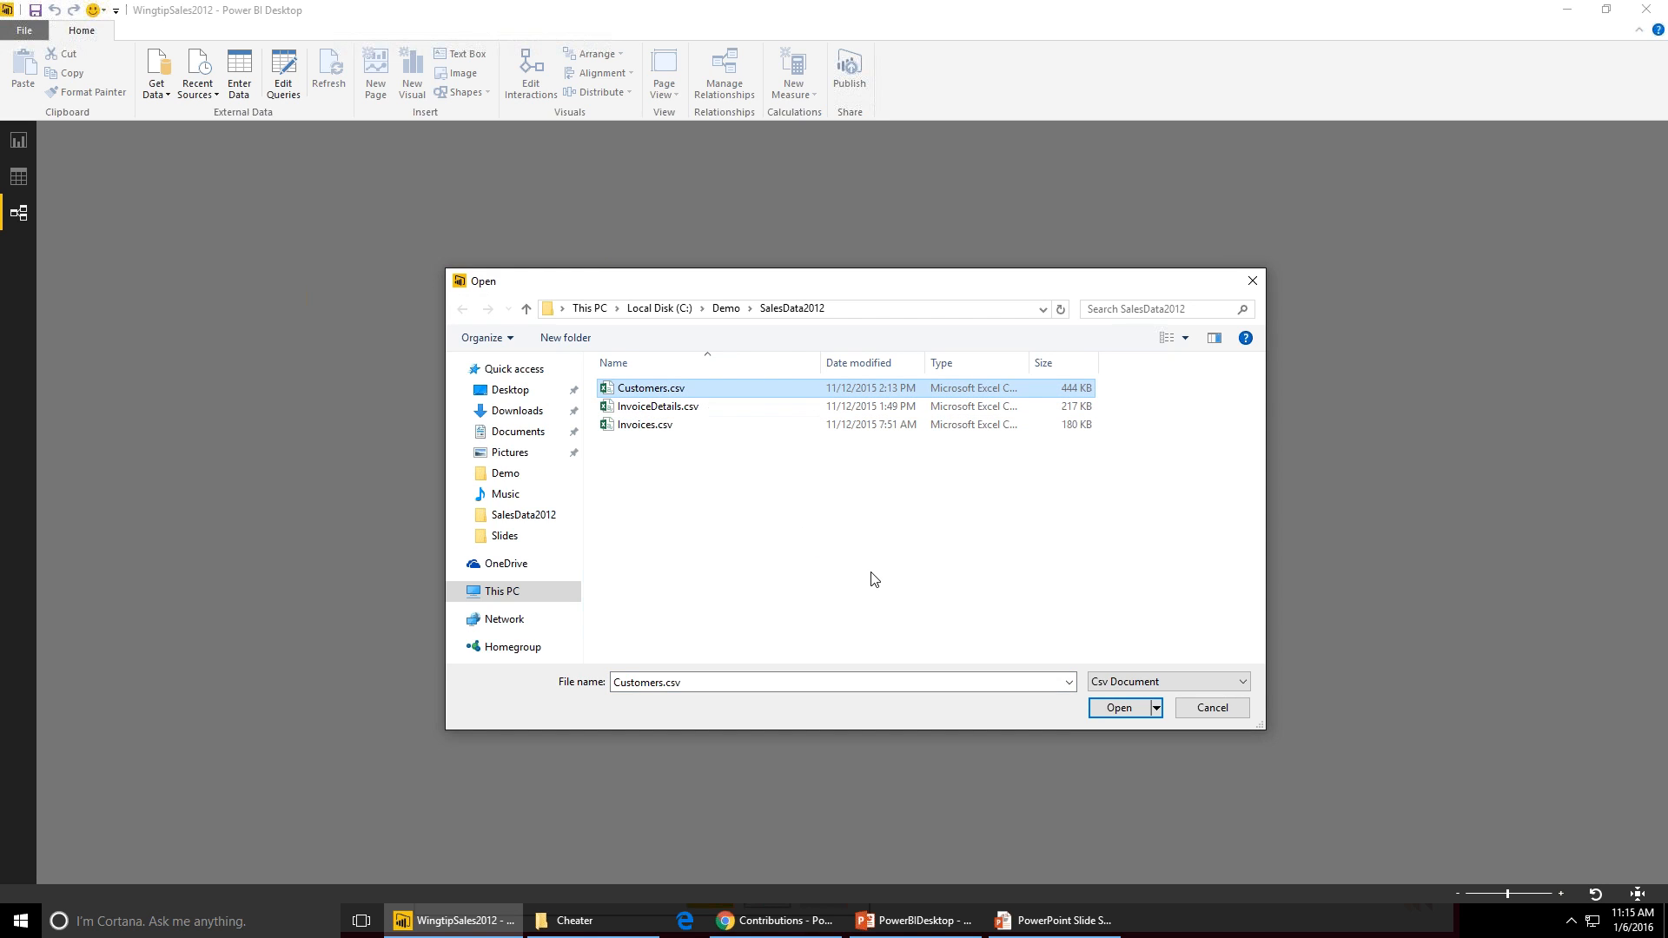
click(1117, 711)
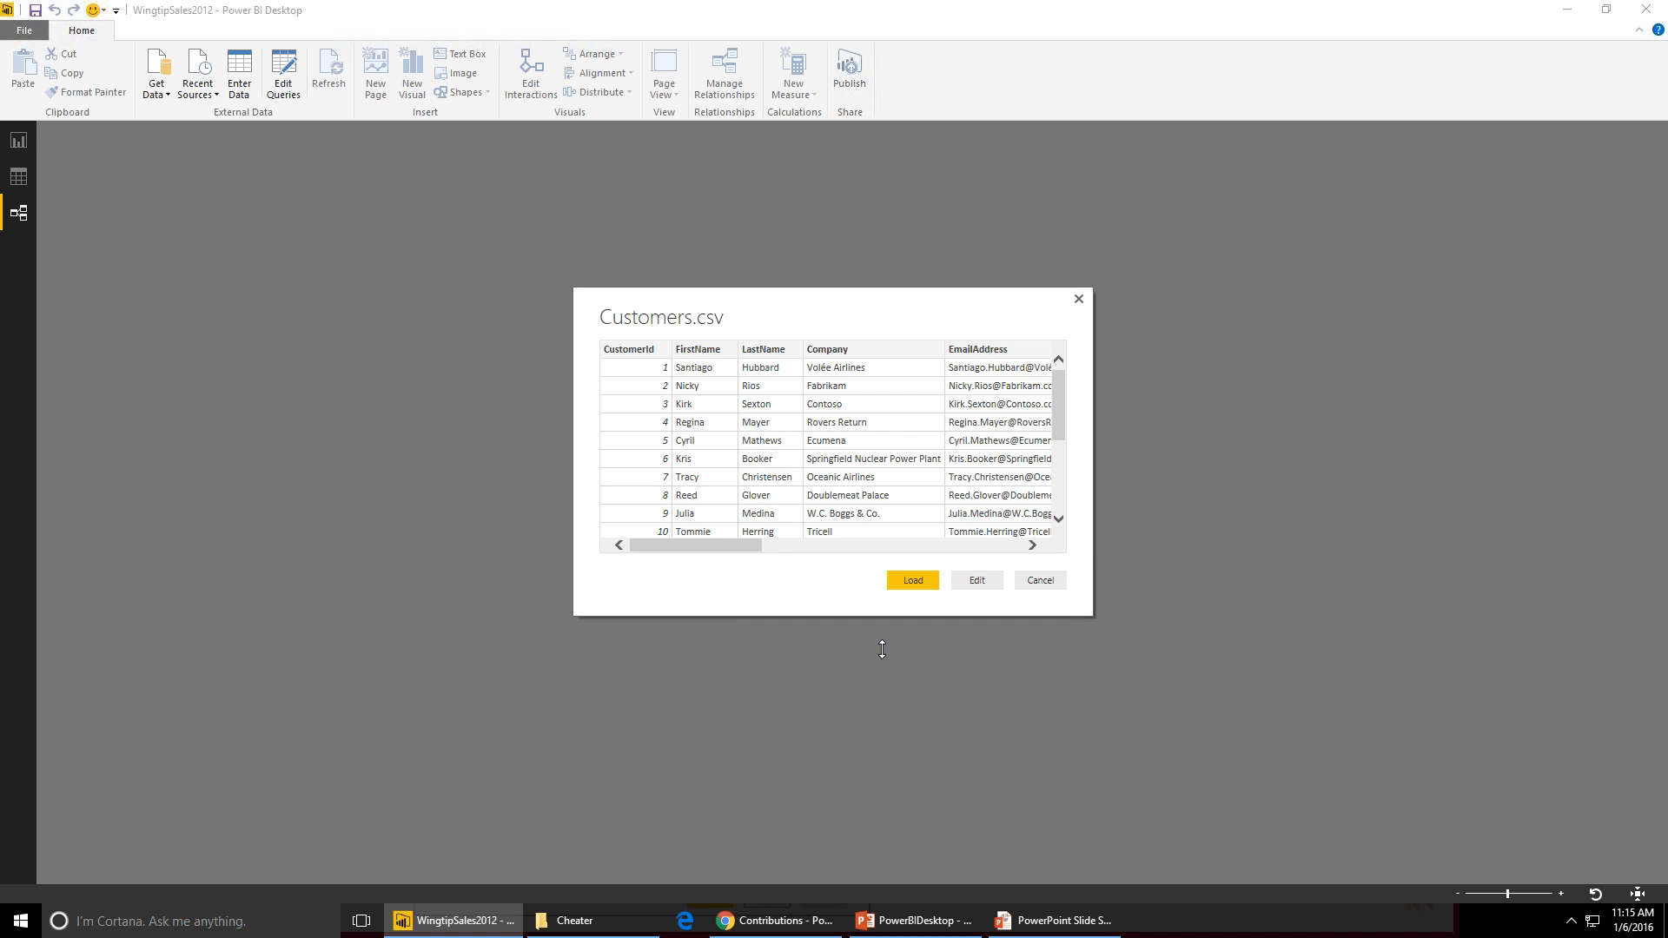
click(973, 581)
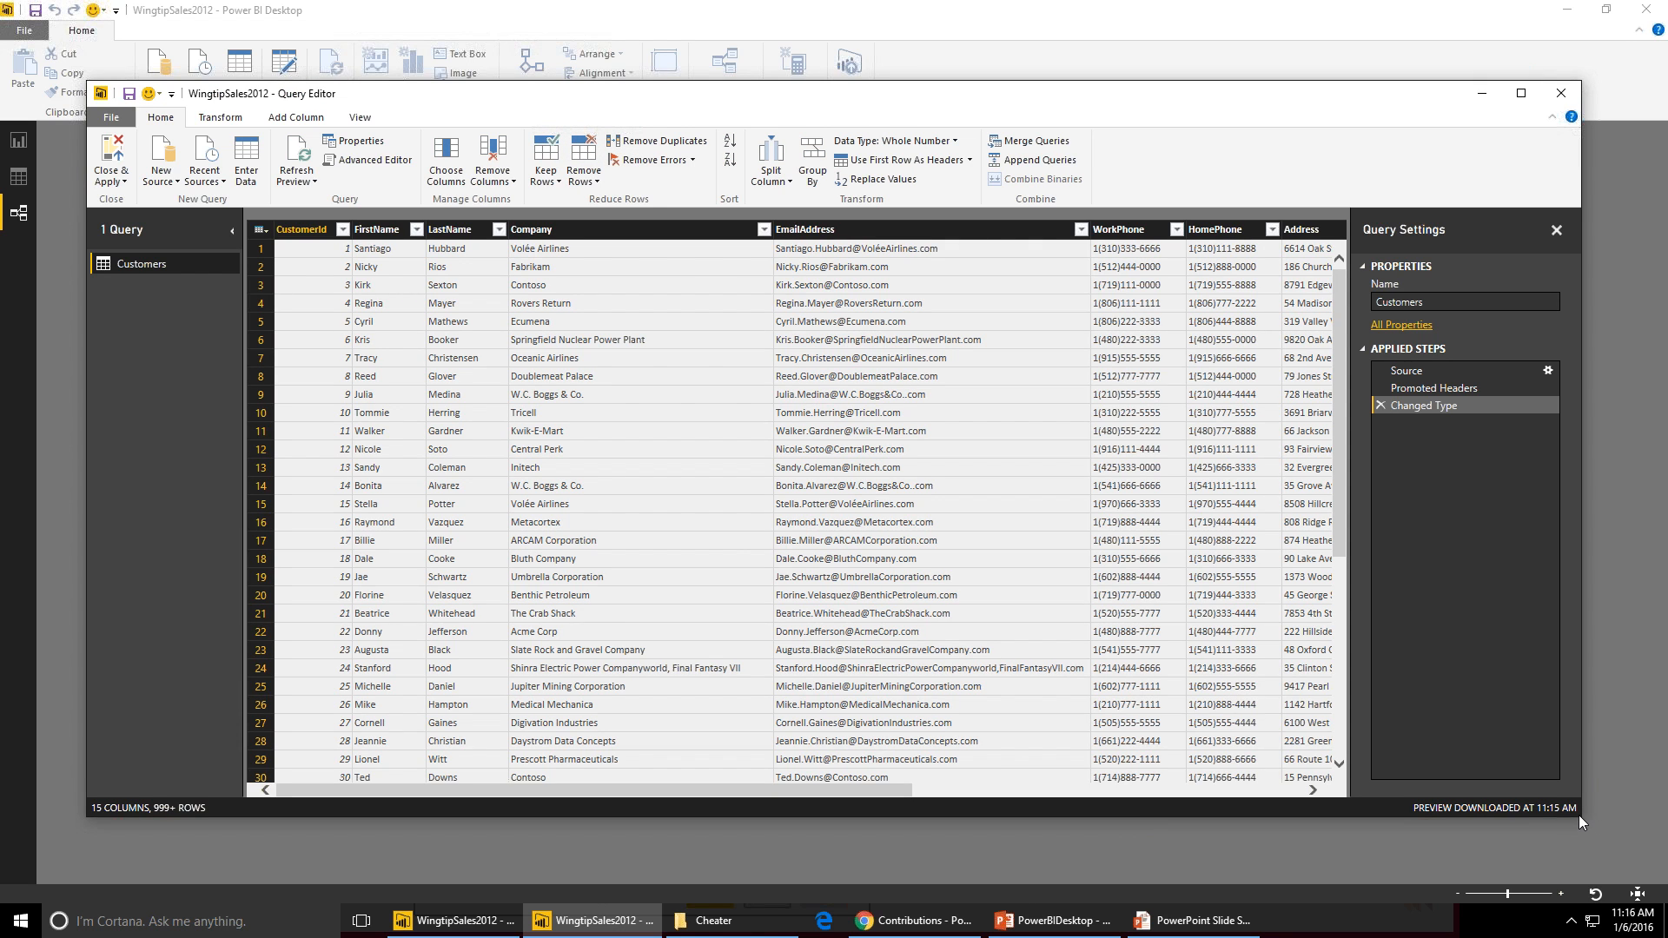
- Close the Query Editor and apply the Customers query to the model
drag(1578, 815, 1345, 813)
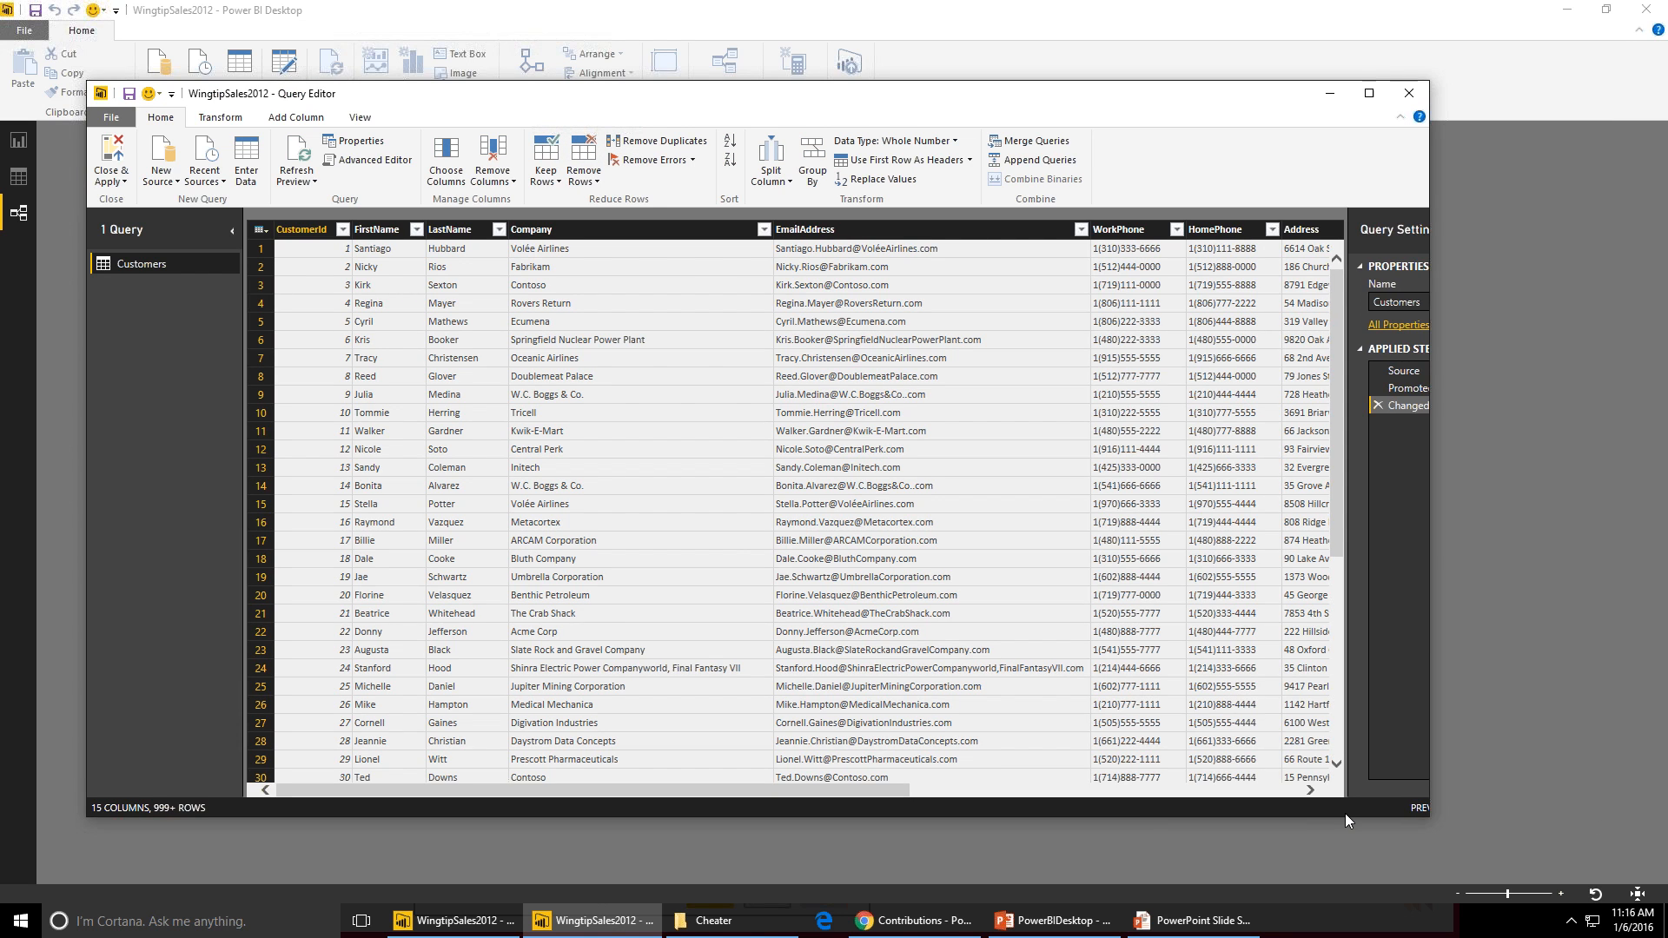
drag(931, 87, 1046, 205)
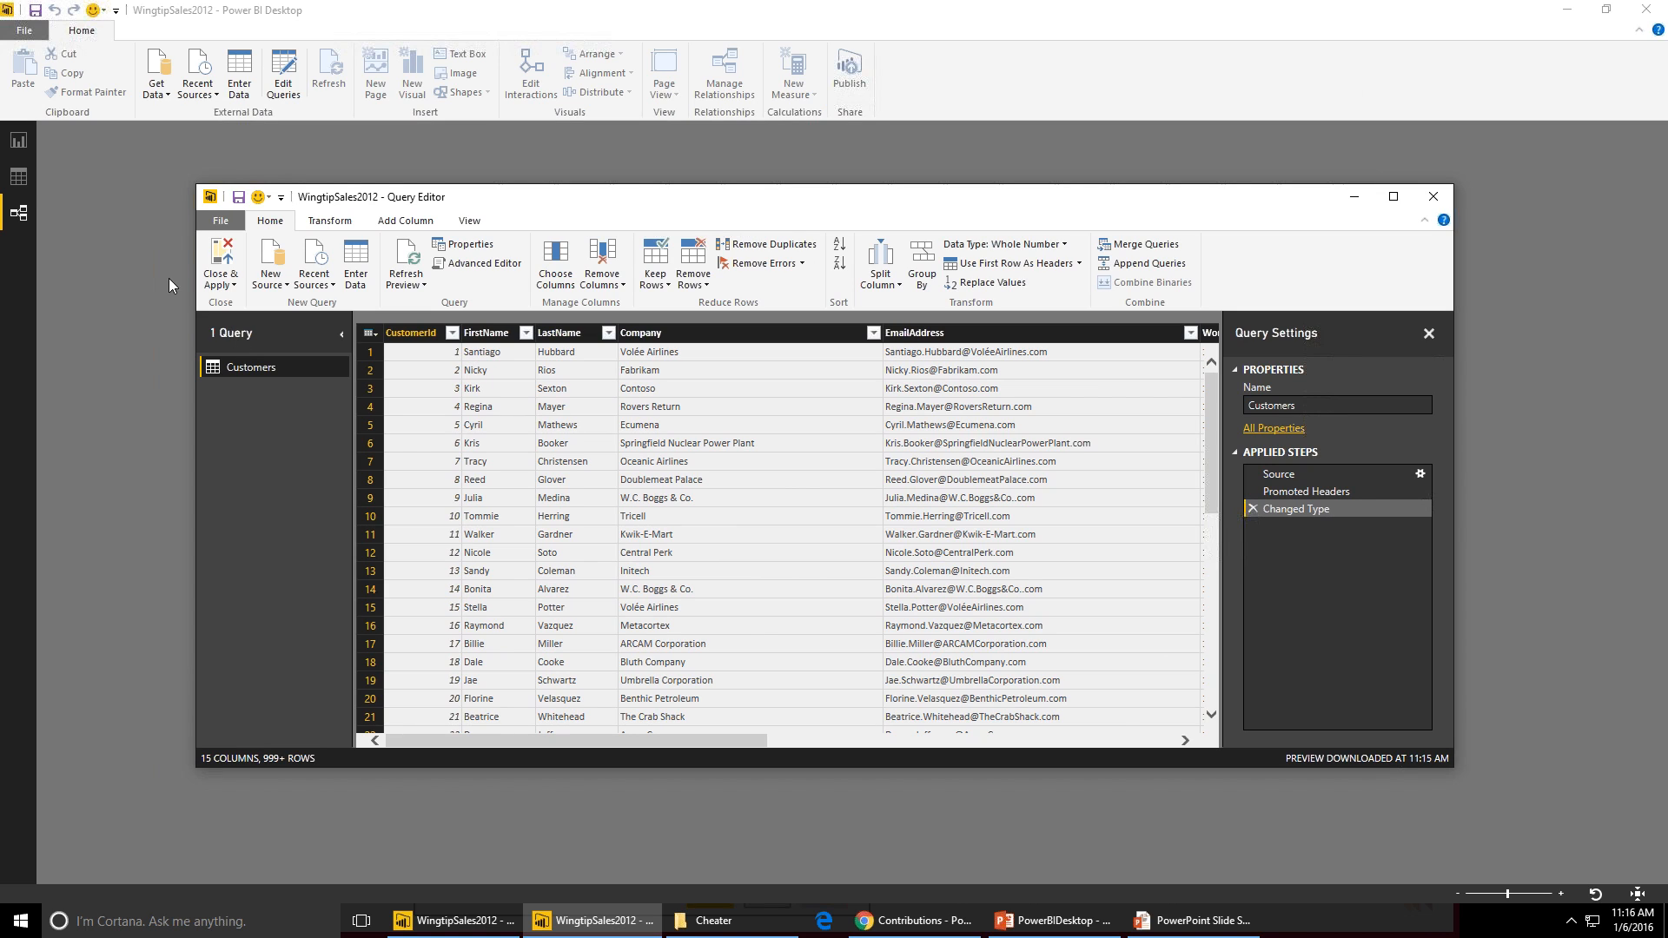
click(221, 278)
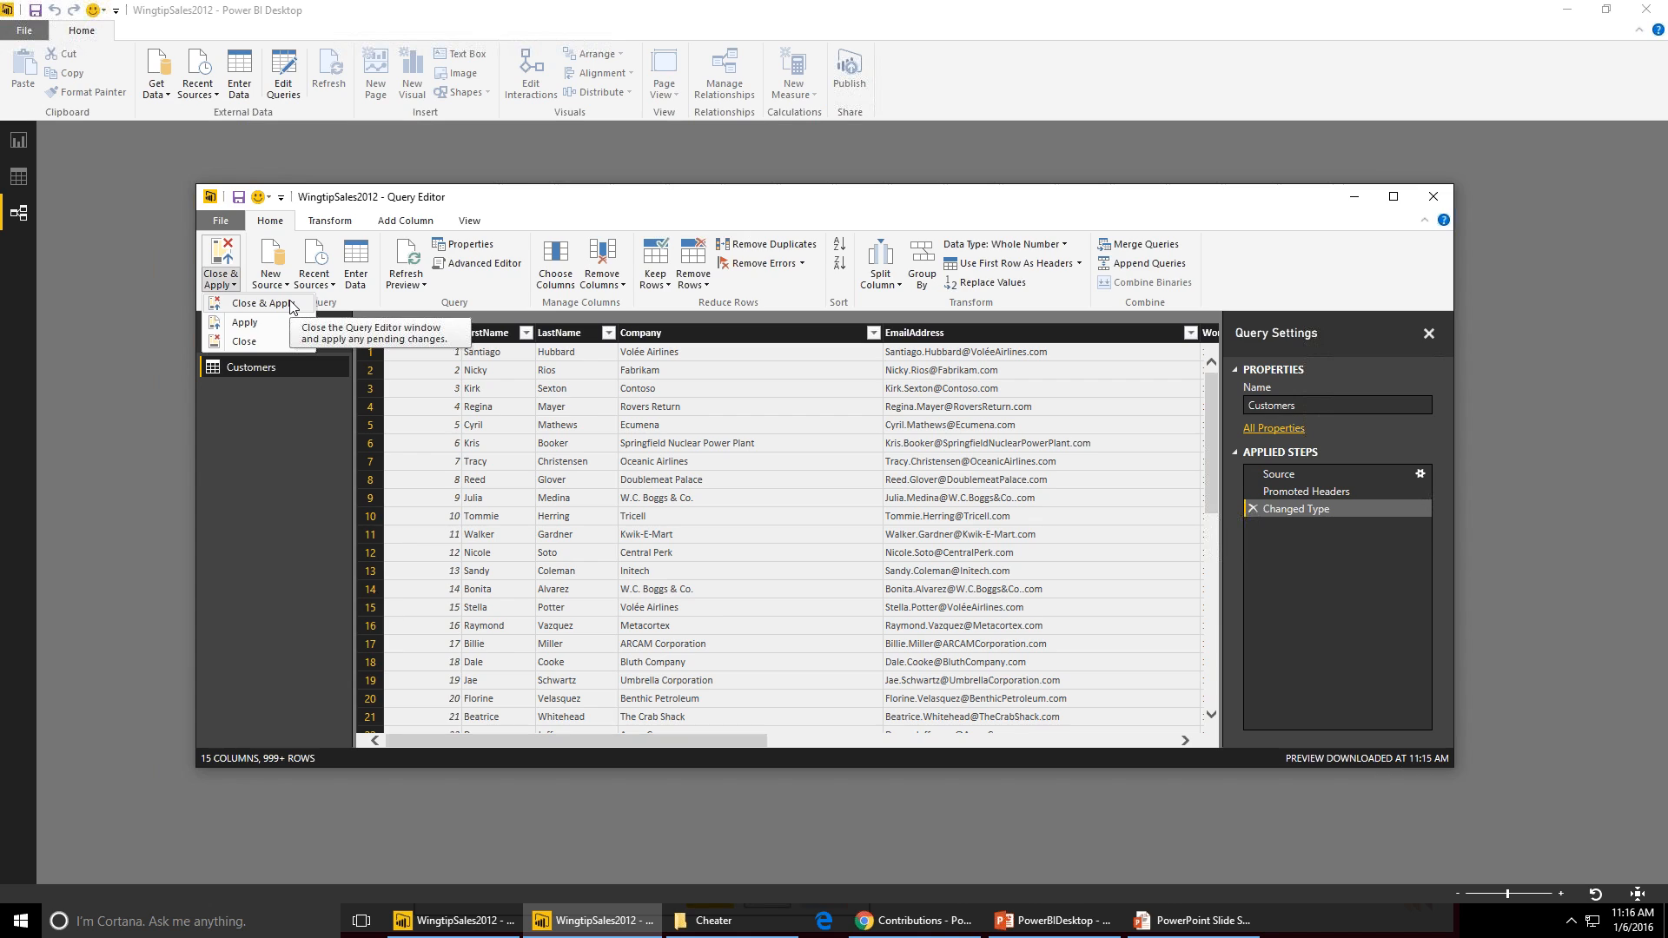
click(291, 306)
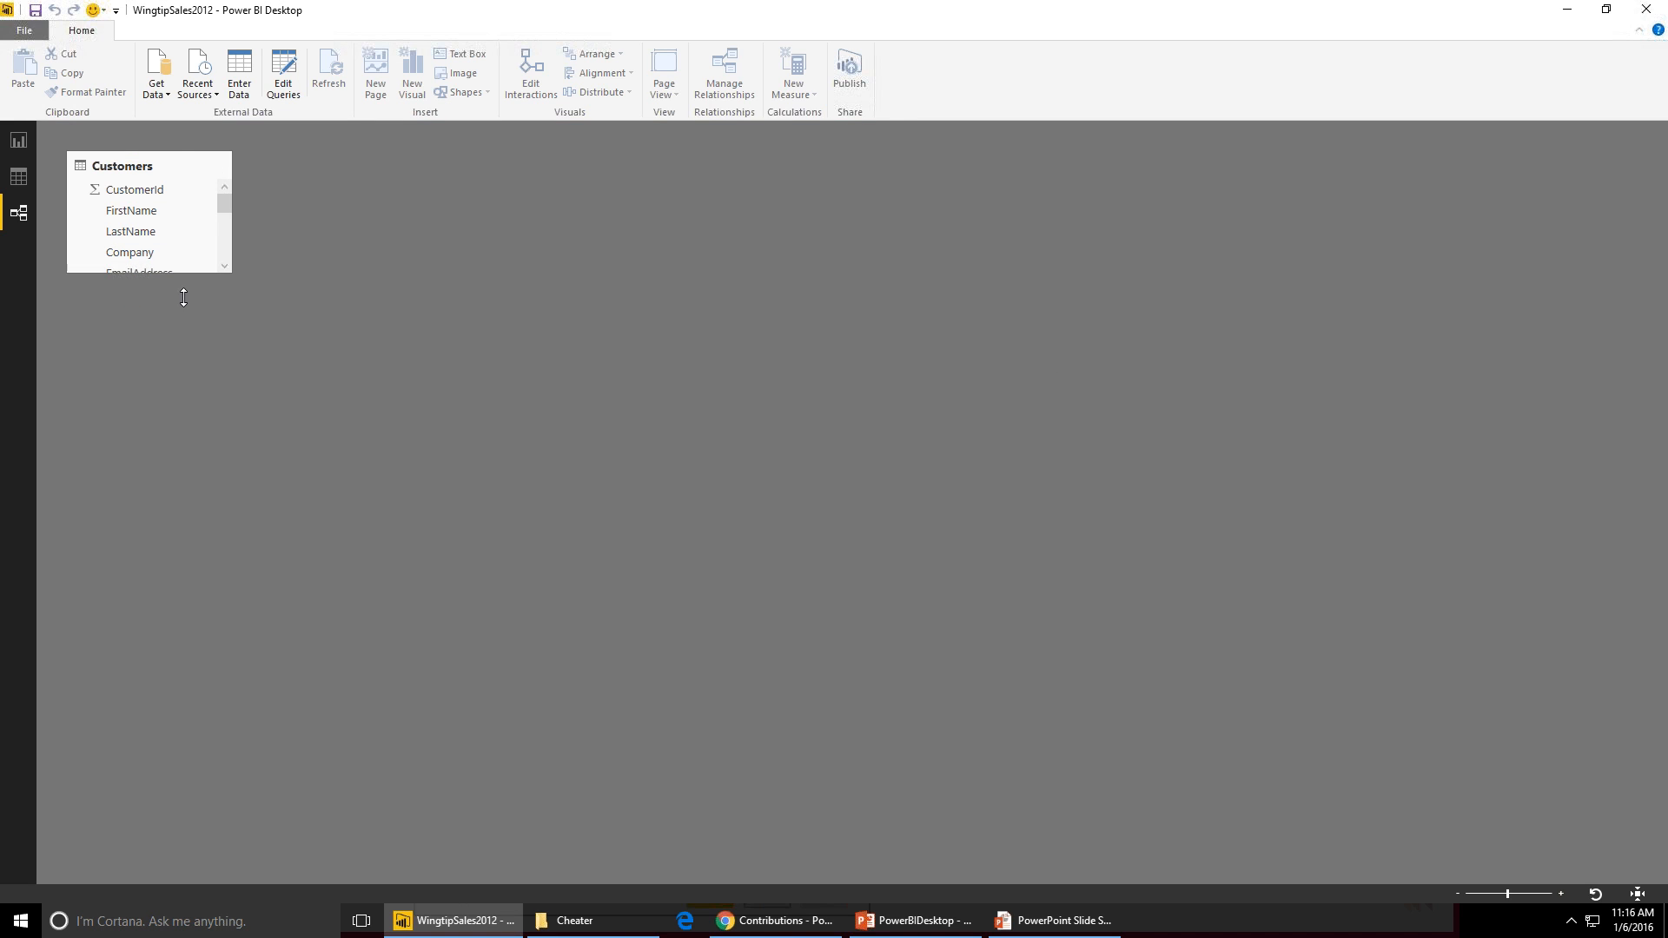
- Enlarge the Customers table card to show all fields and browse the Customers data in Data view
drag(189, 272, 167, 497)
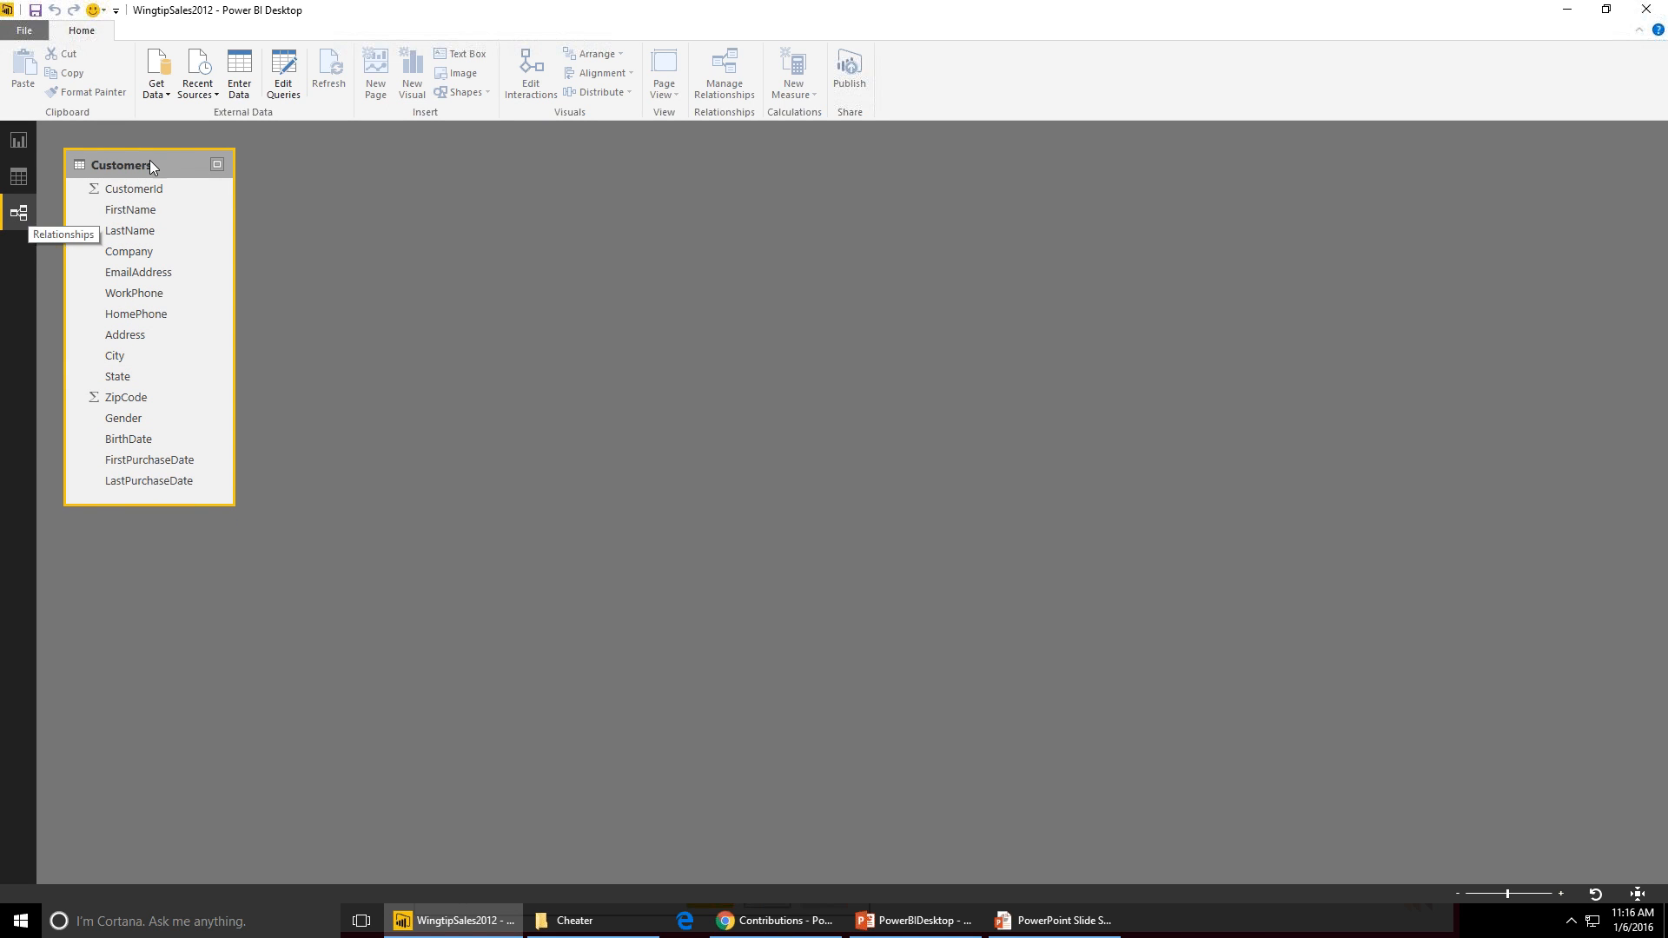
click(19, 177)
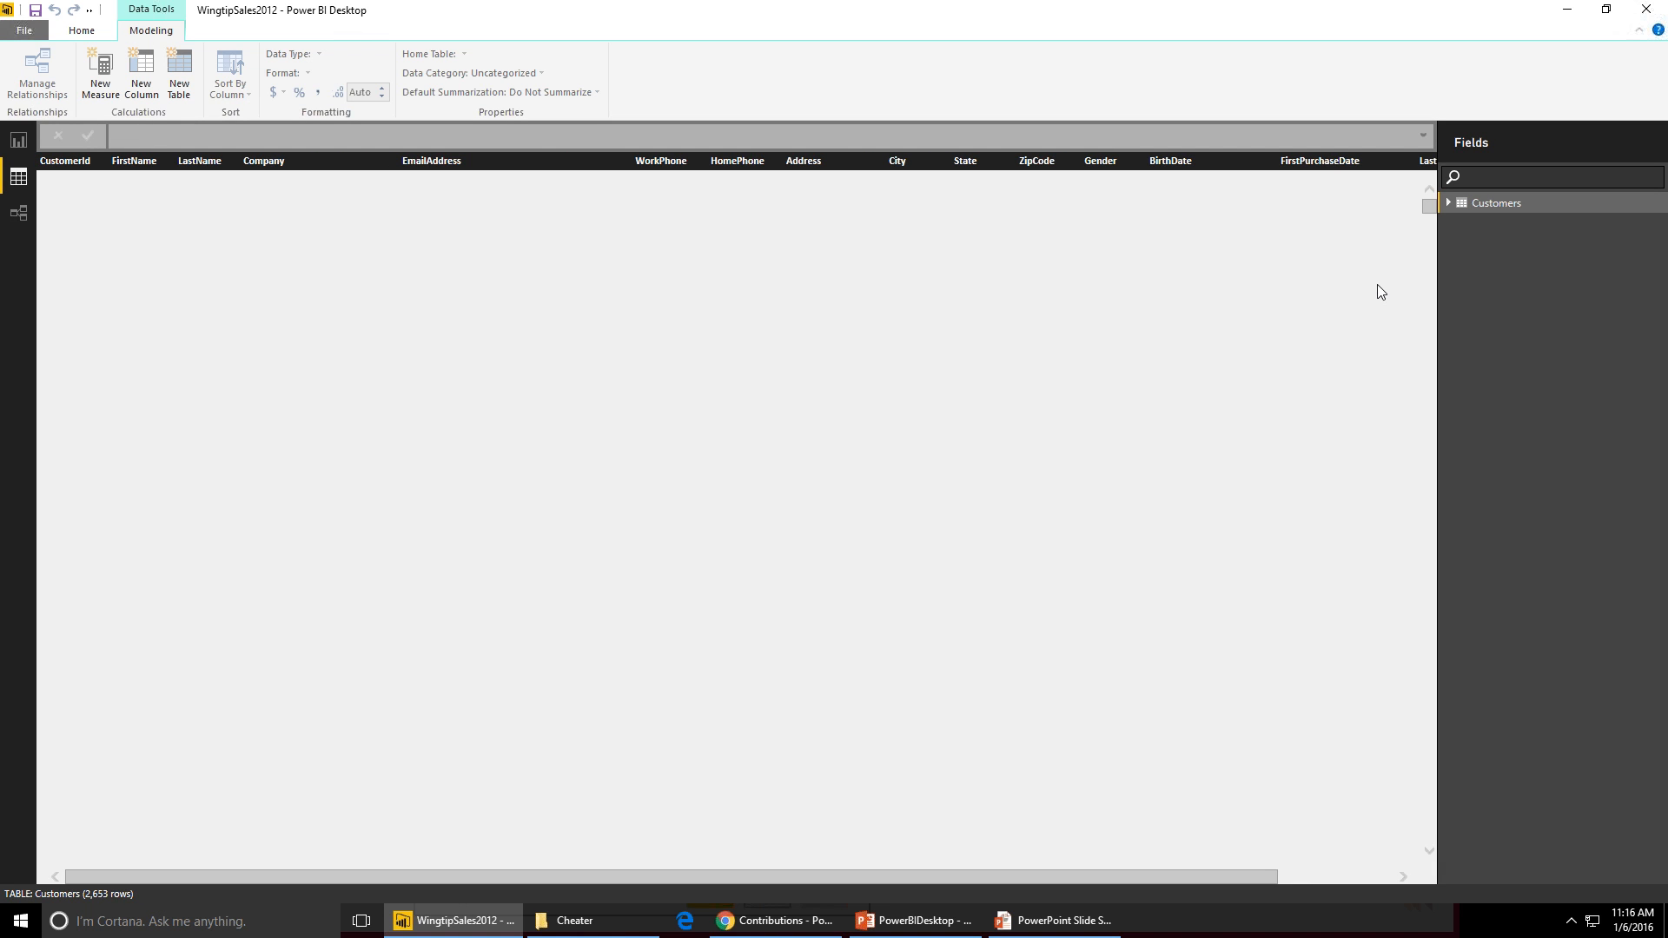
click(1477, 204)
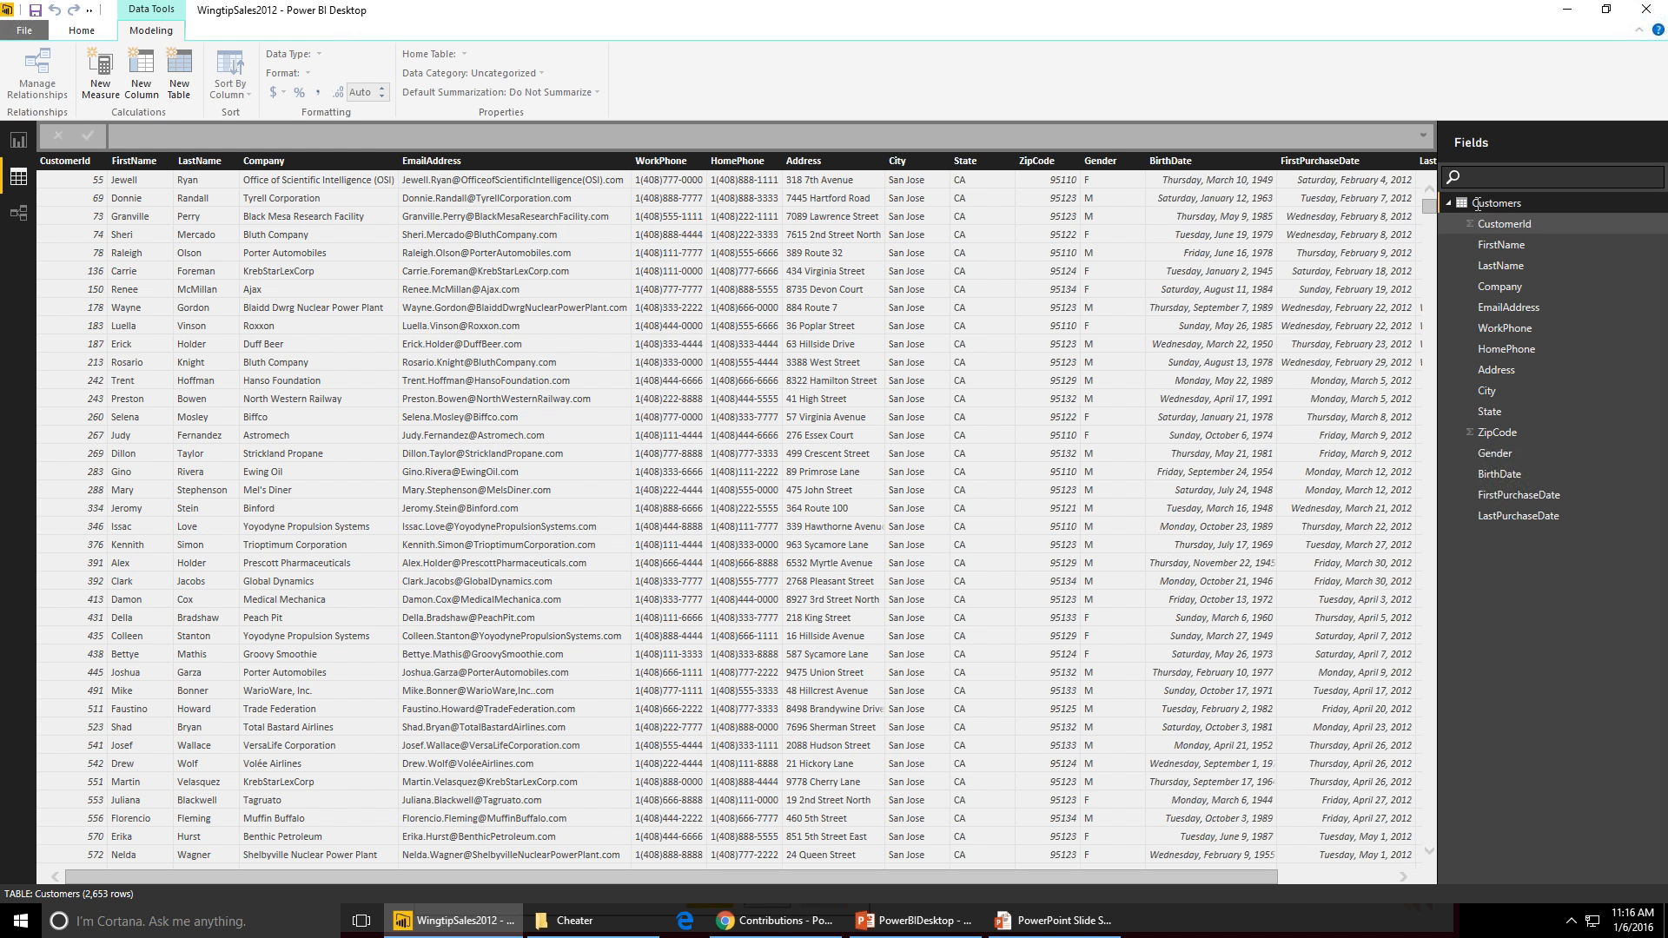
click(19, 214)
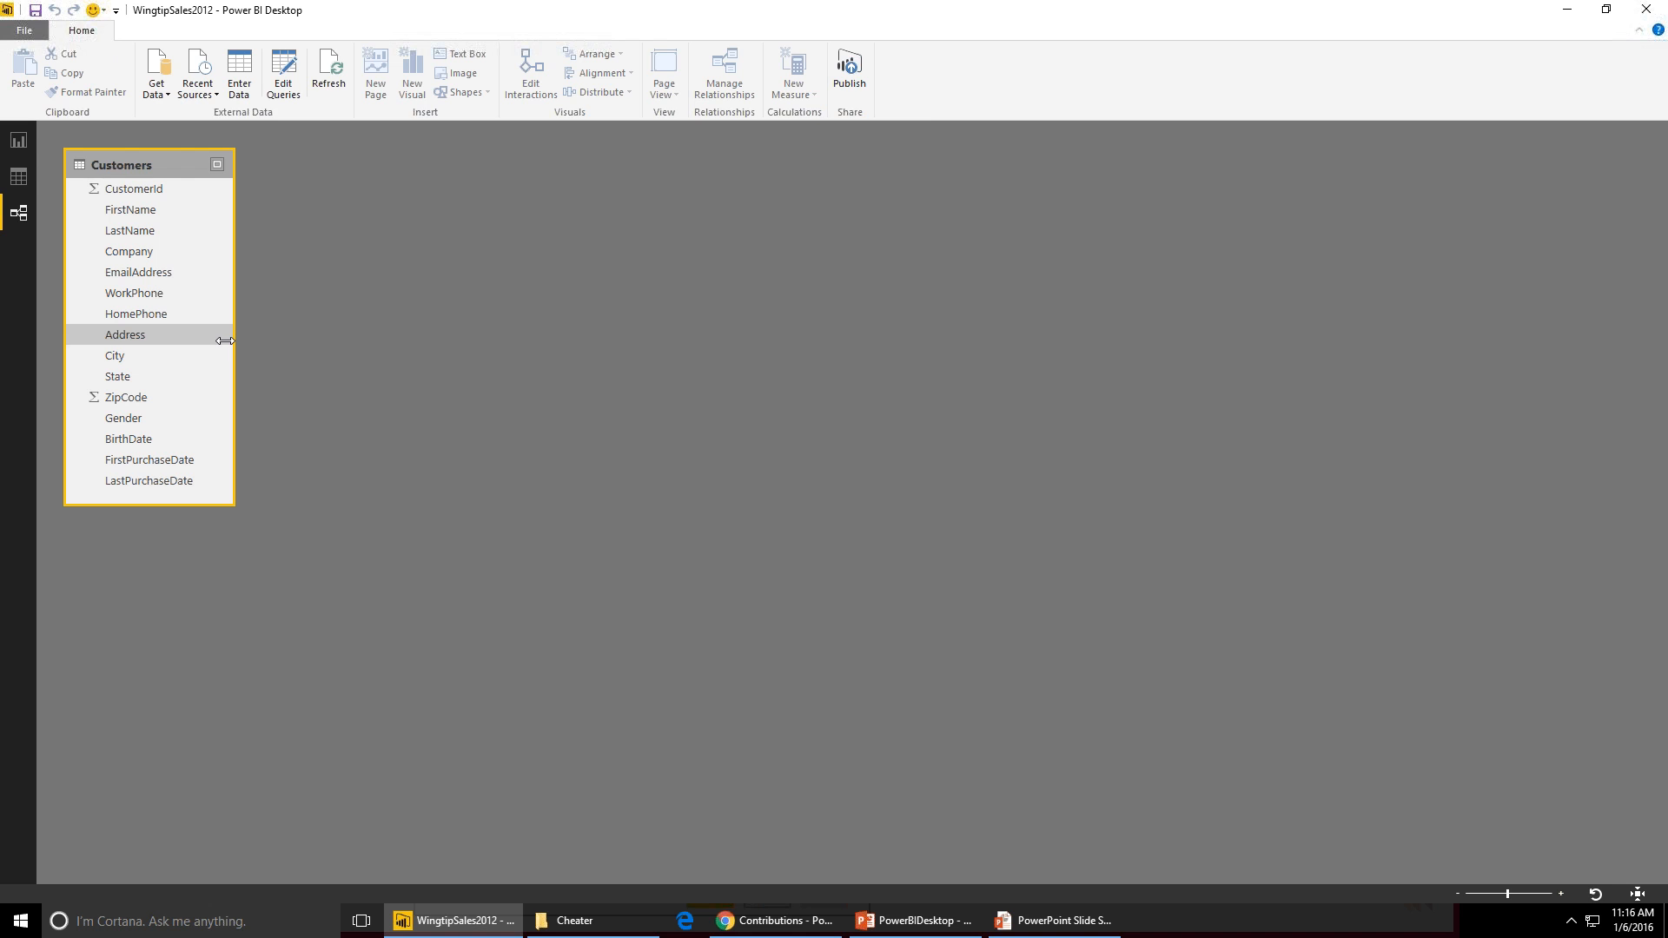
- Reopen the Customers query and keep only CustomerId, FirstName, LastName, City, State, ZipCode, Gender, BirthDate, FirstPurchaseDate and LastPurchaseDate
click(285, 69)
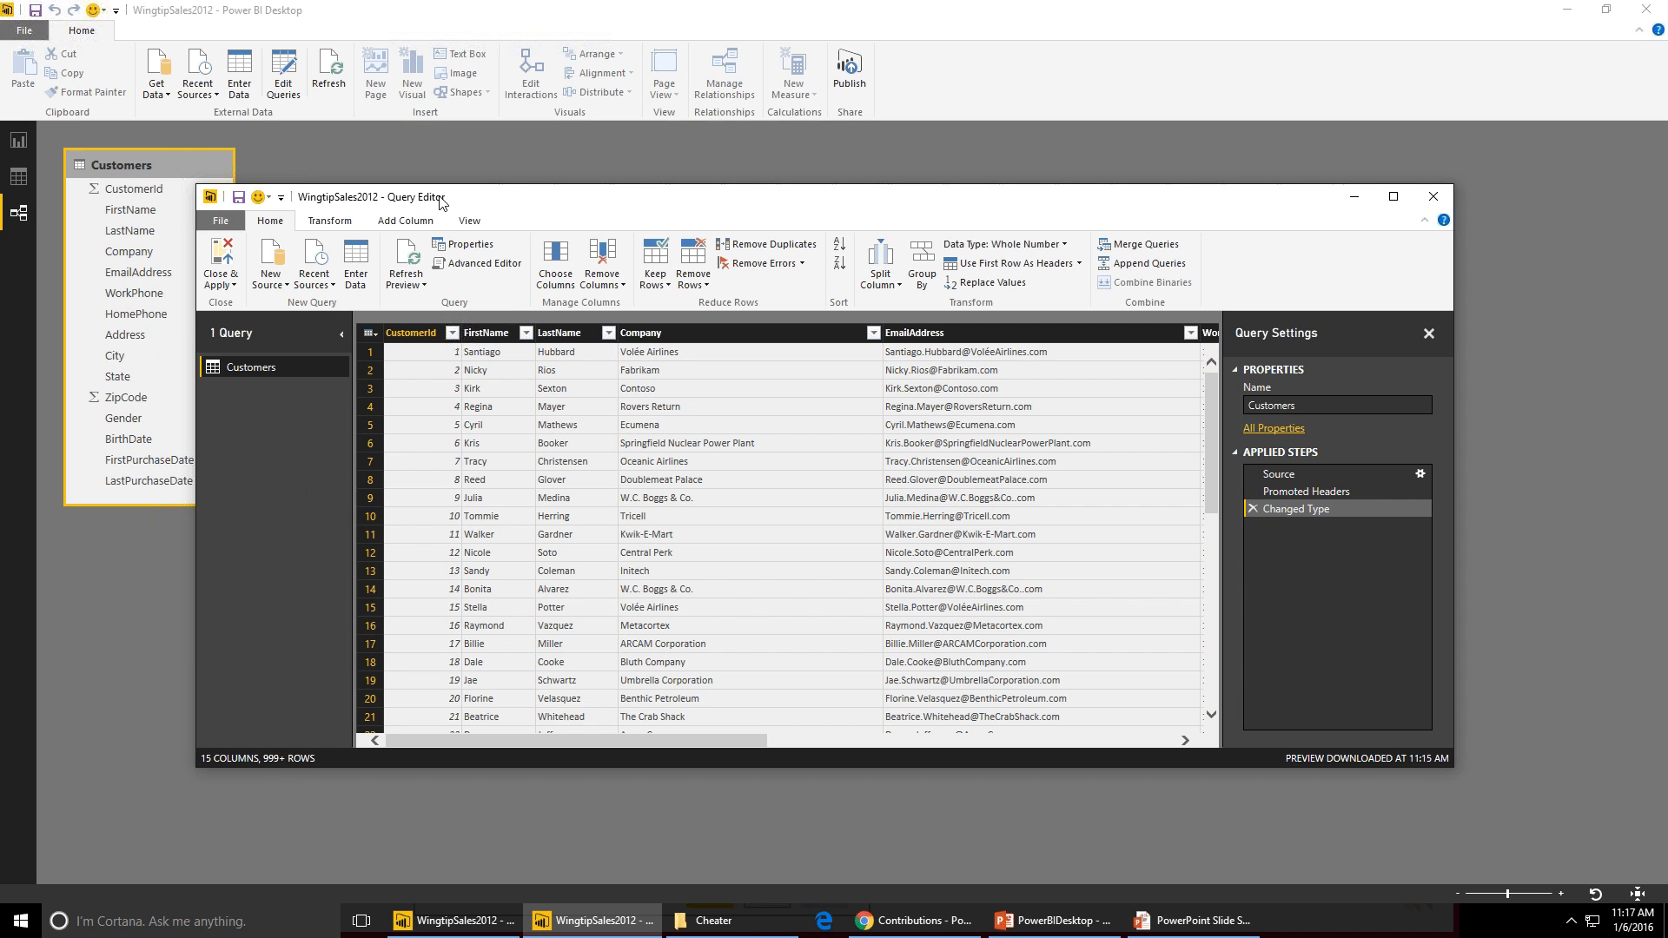
double_click(522, 203)
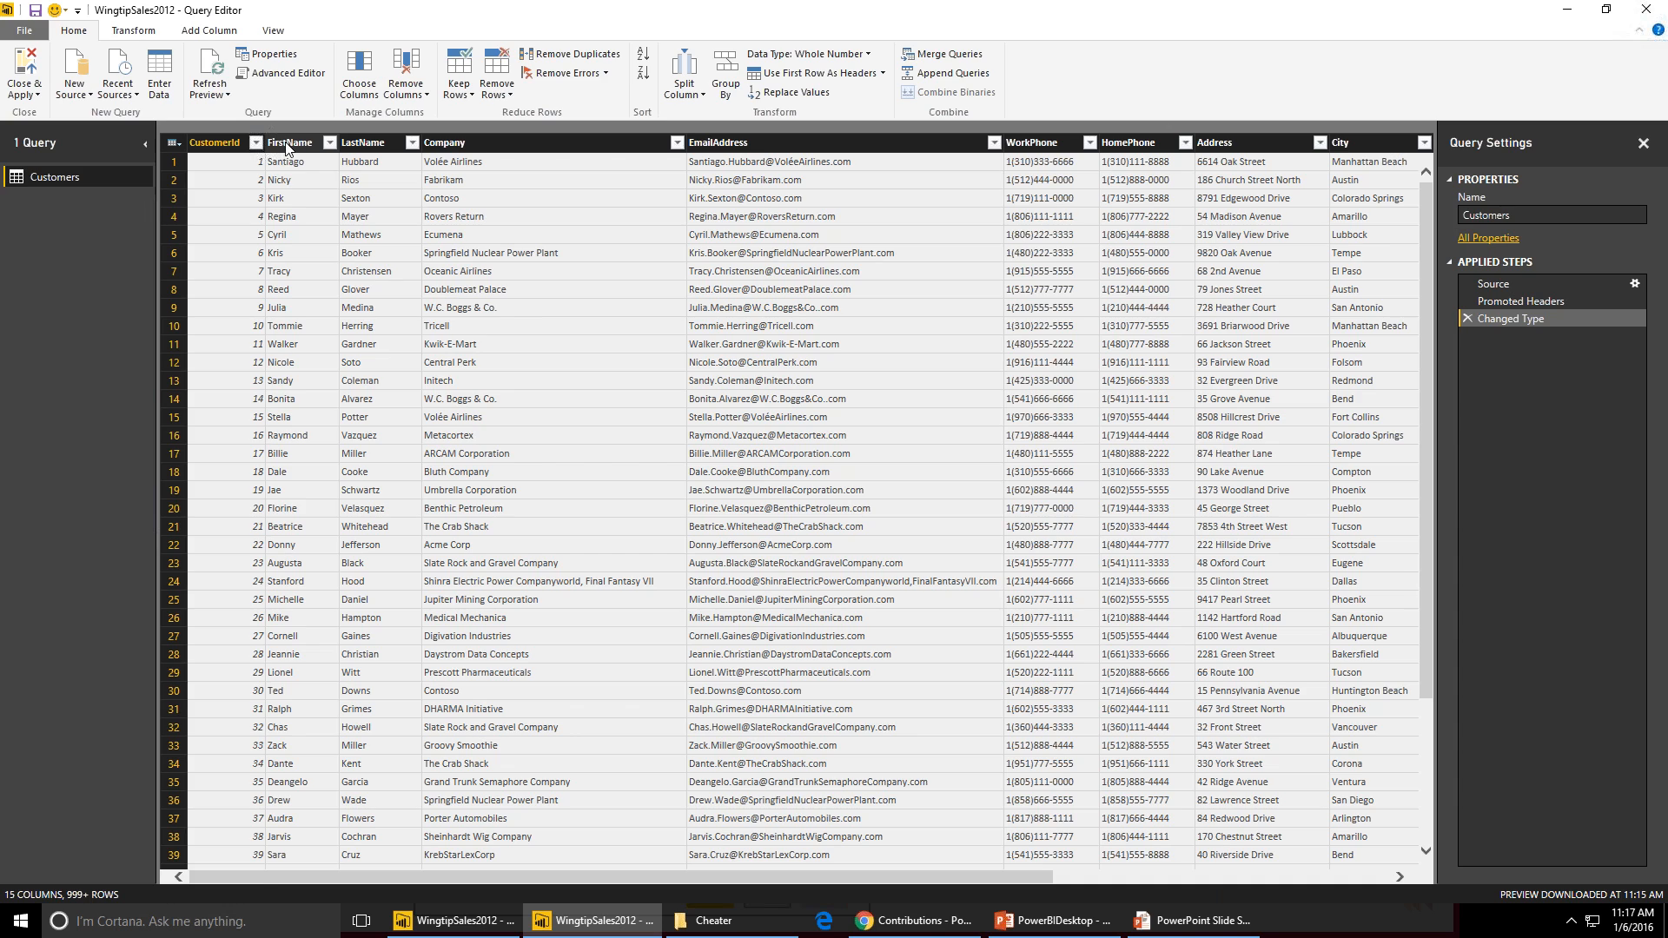
click(287, 145)
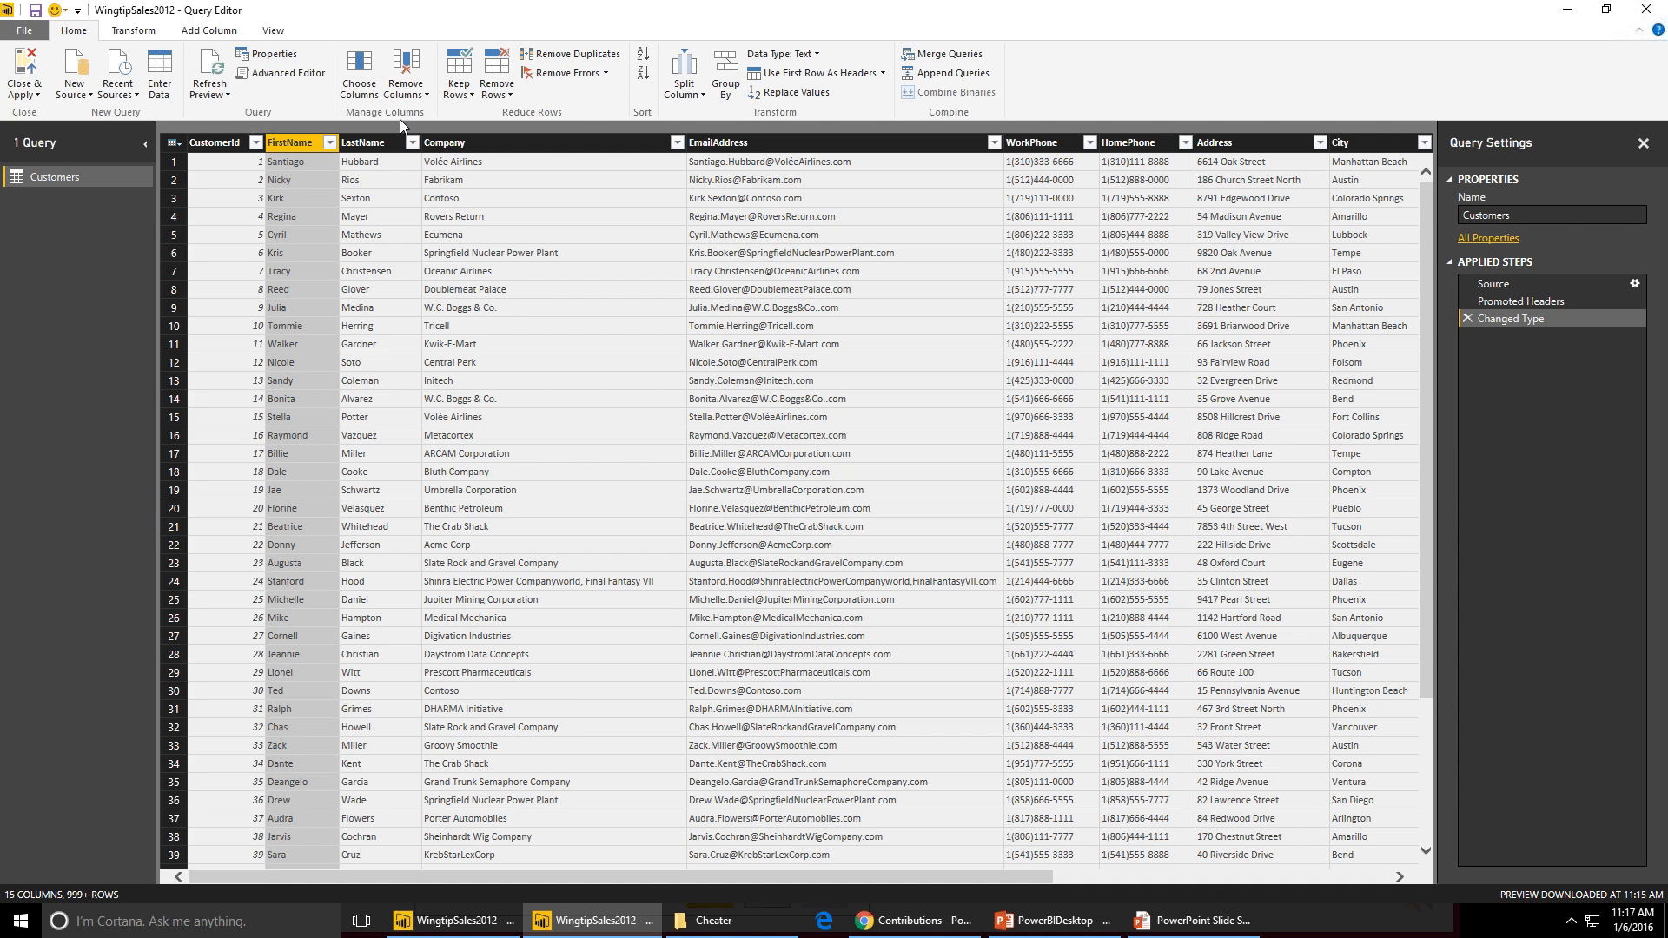
click(358, 76)
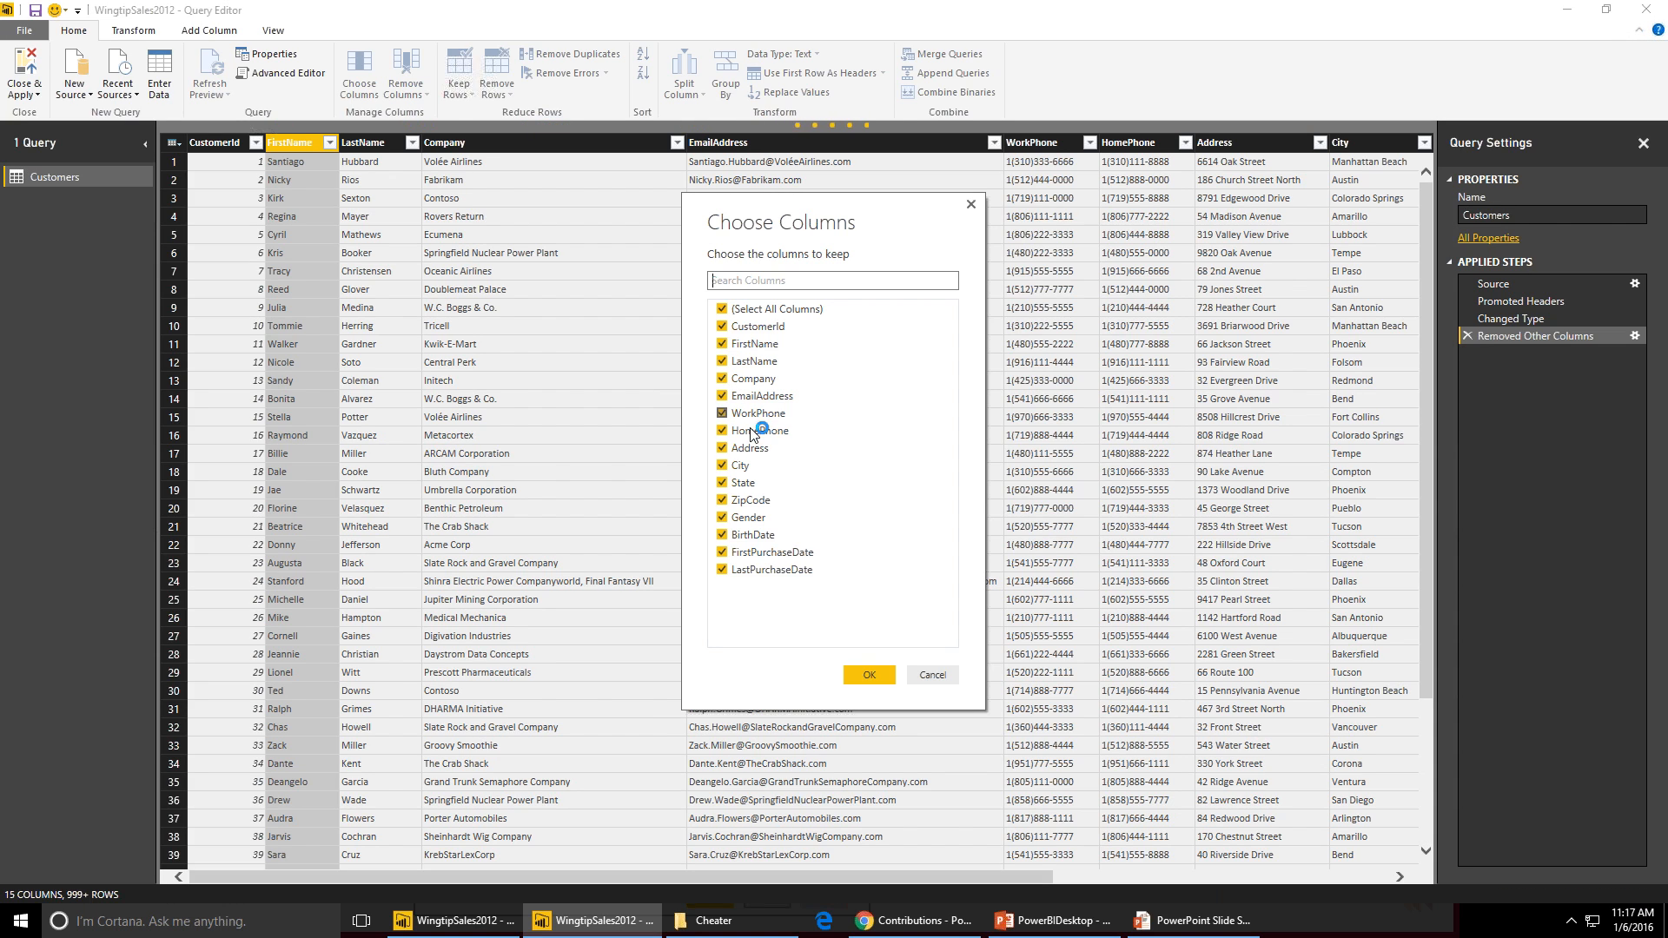
click(723, 310)
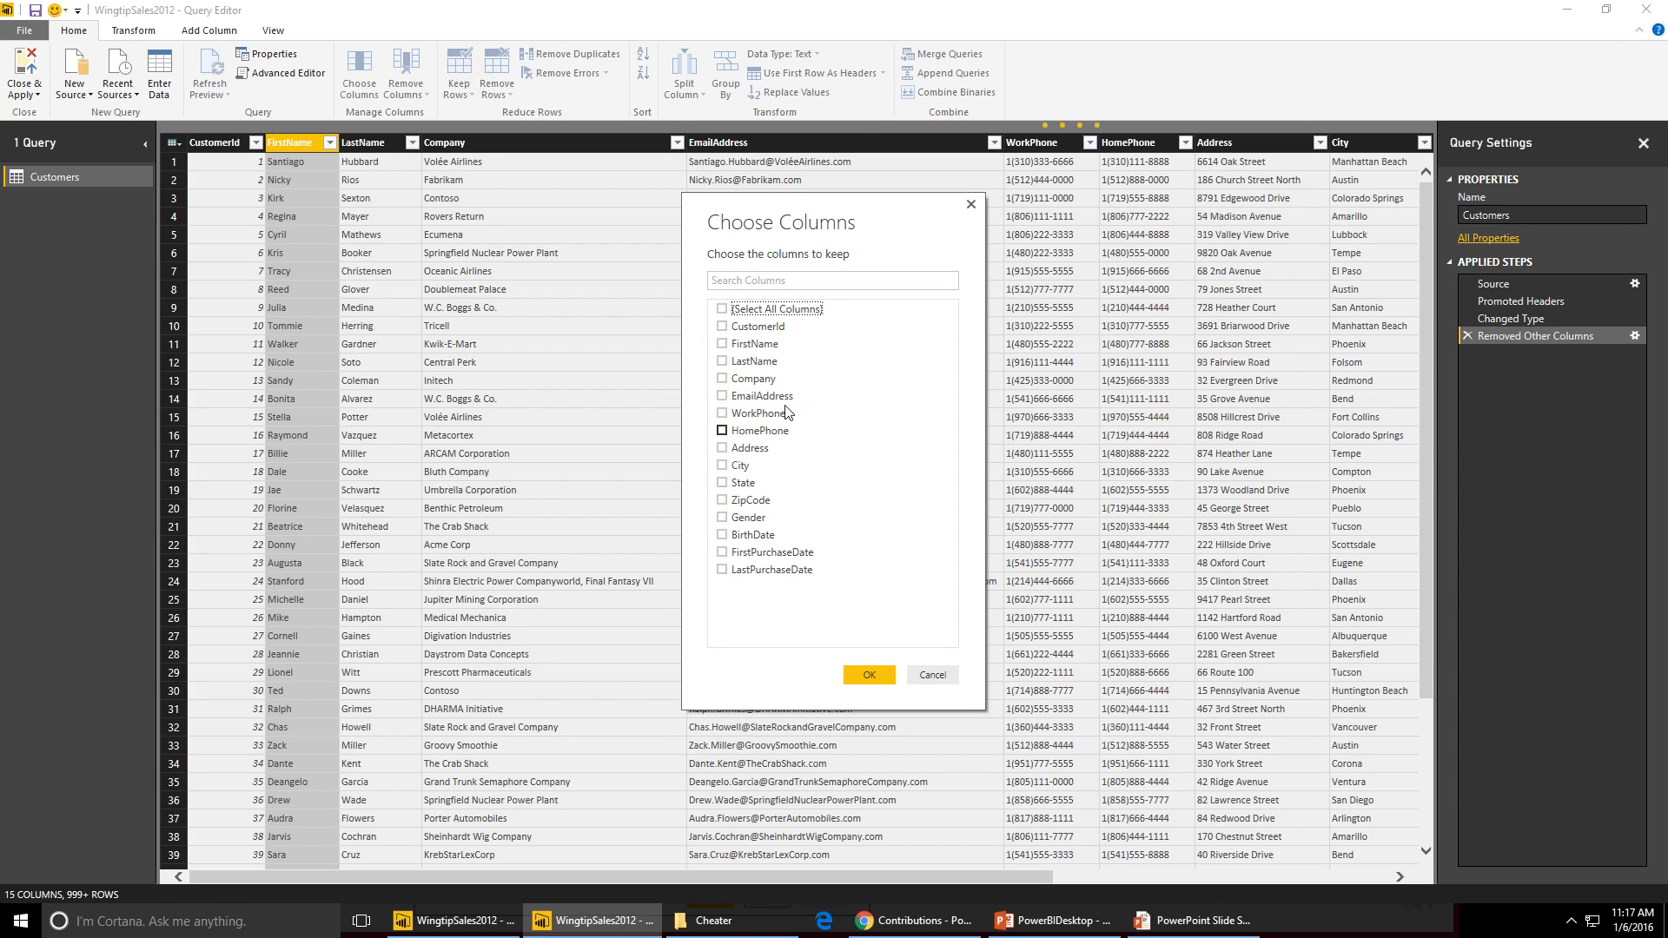
click(722, 328)
click(722, 345)
click(723, 363)
click(722, 483)
click(723, 484)
click(722, 466)
click(721, 500)
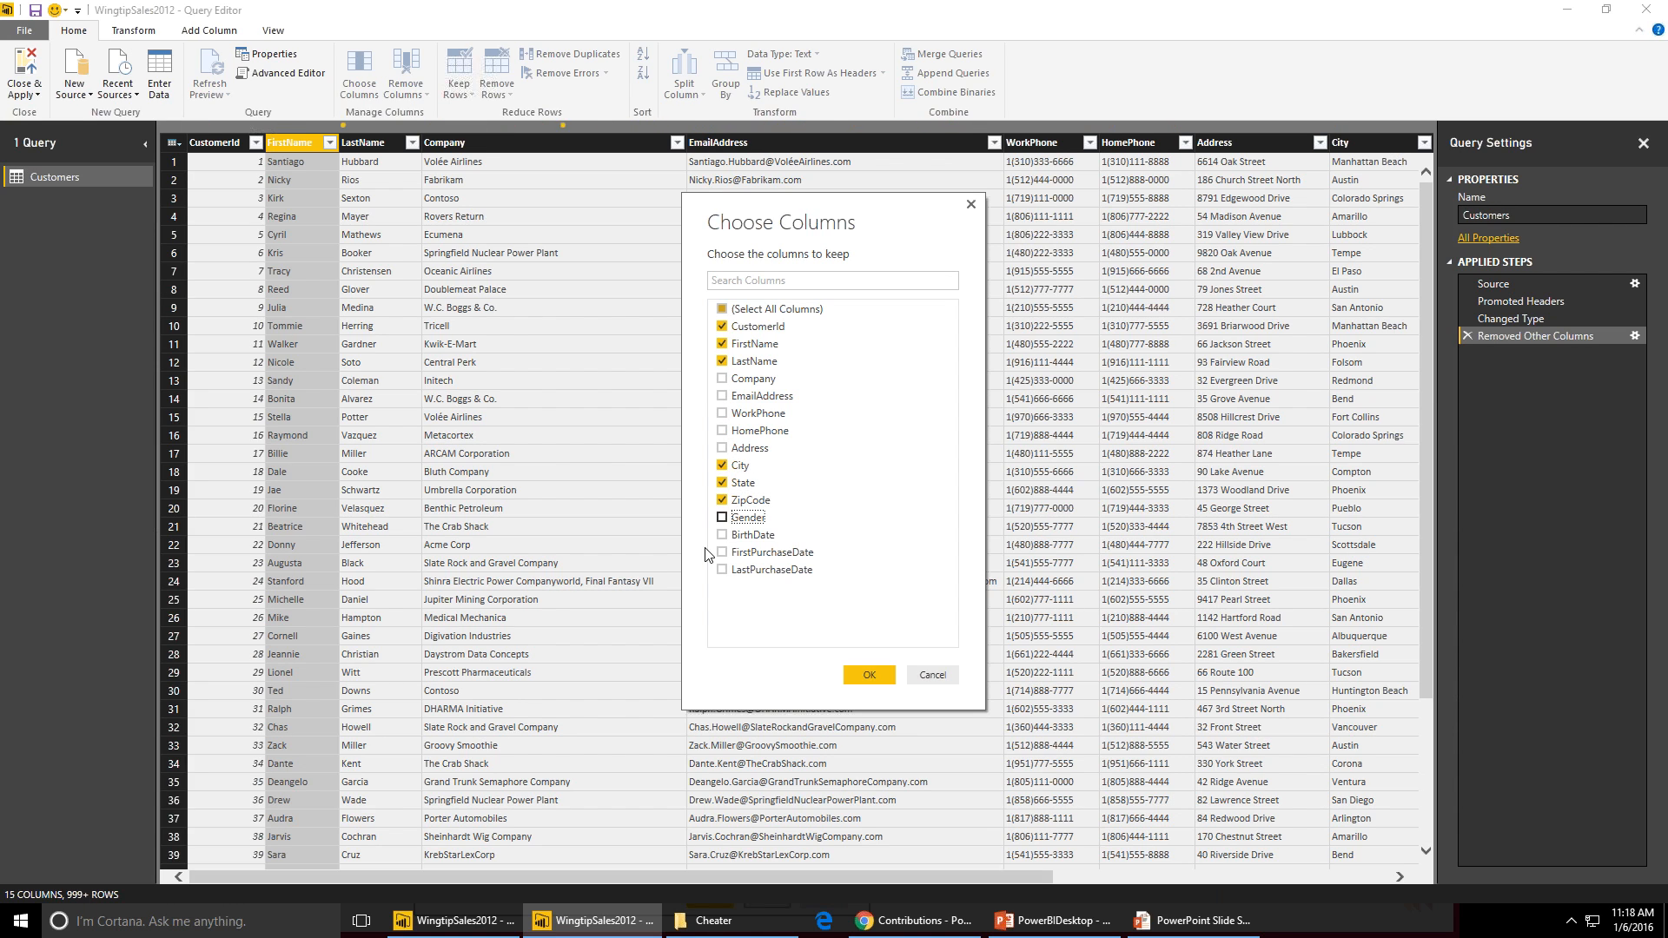
click(722, 518)
click(722, 535)
click(722, 553)
click(722, 571)
click(869, 676)
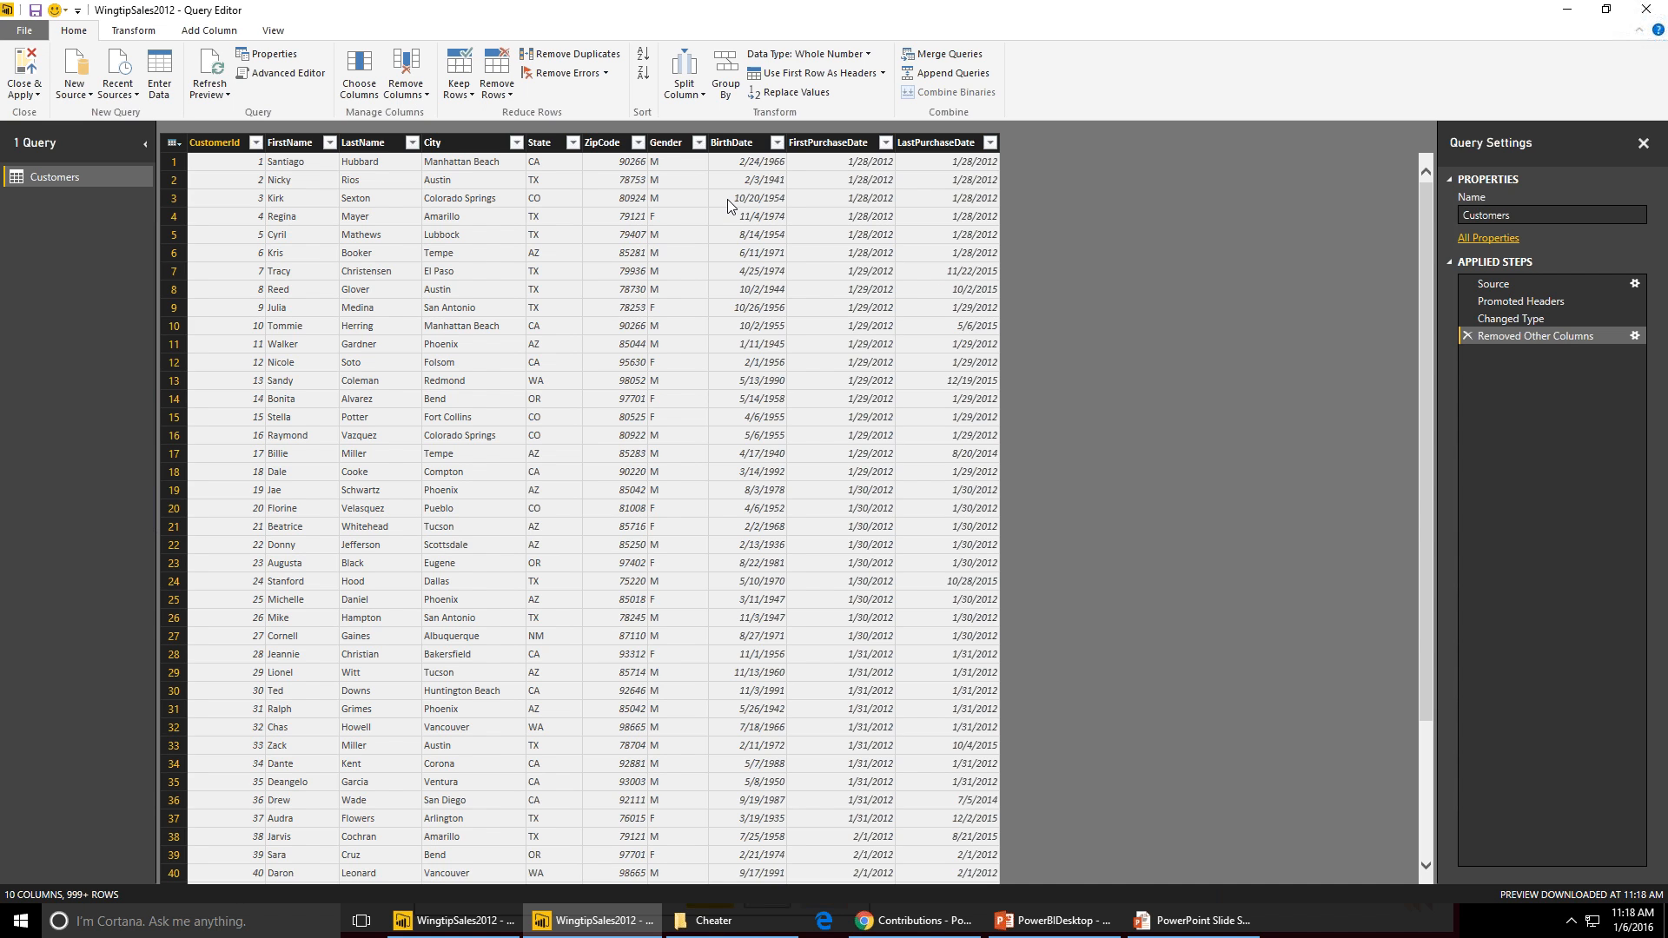
key(alt+Tab)
key(alt+Tab)
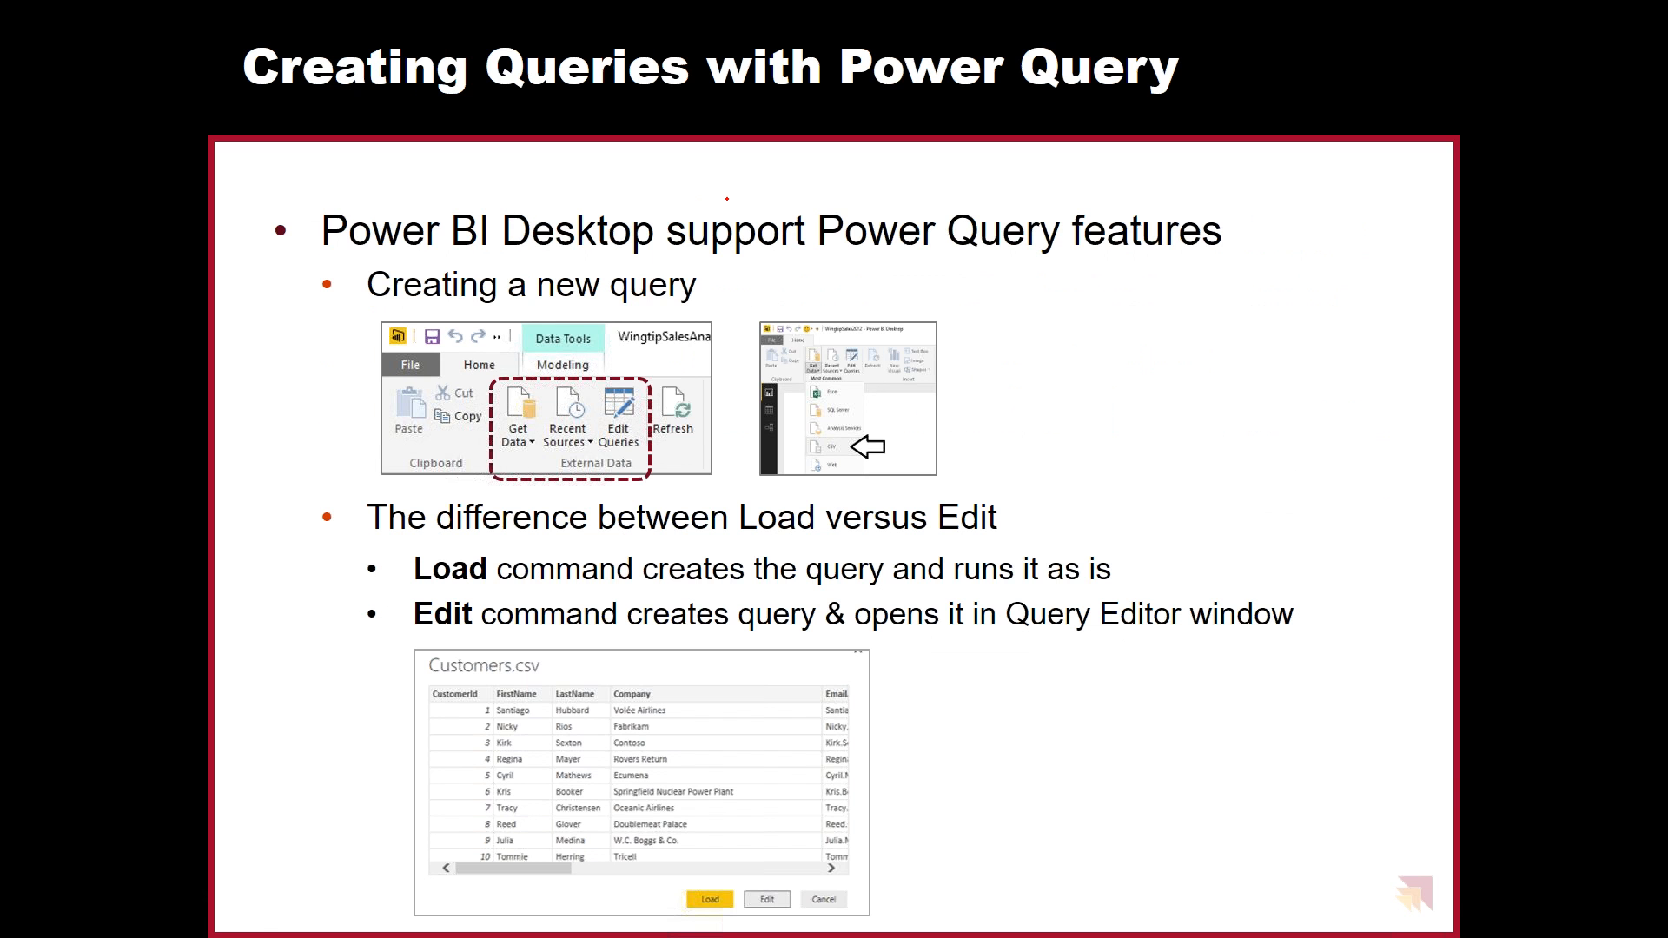
key(Right)
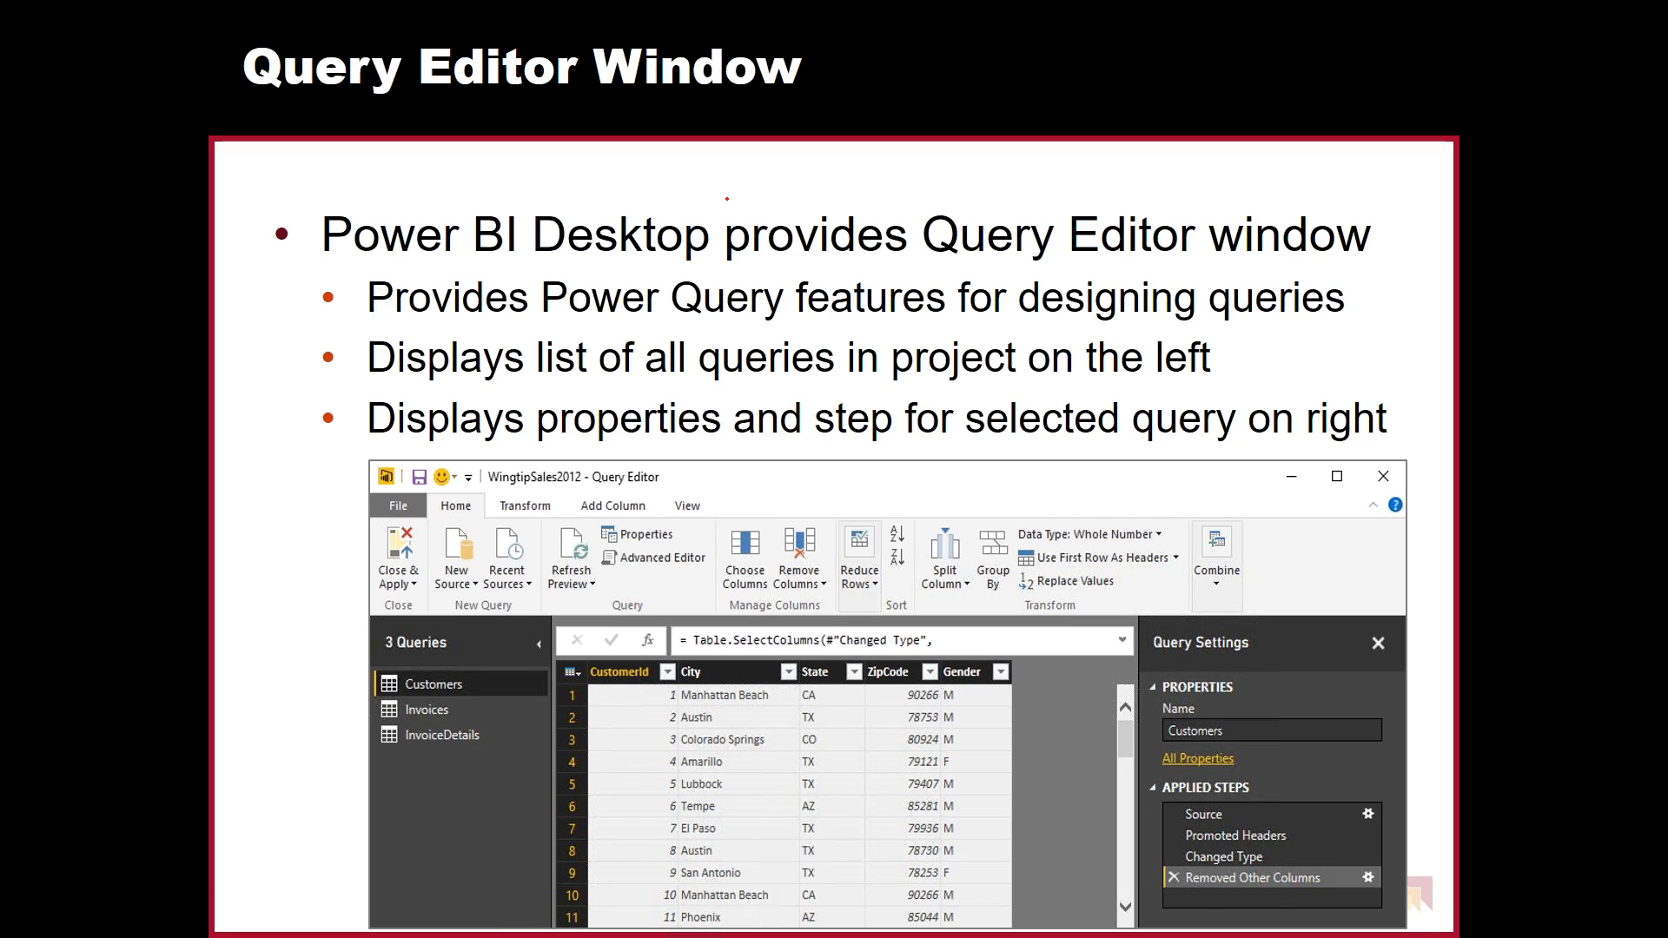
key(Right)
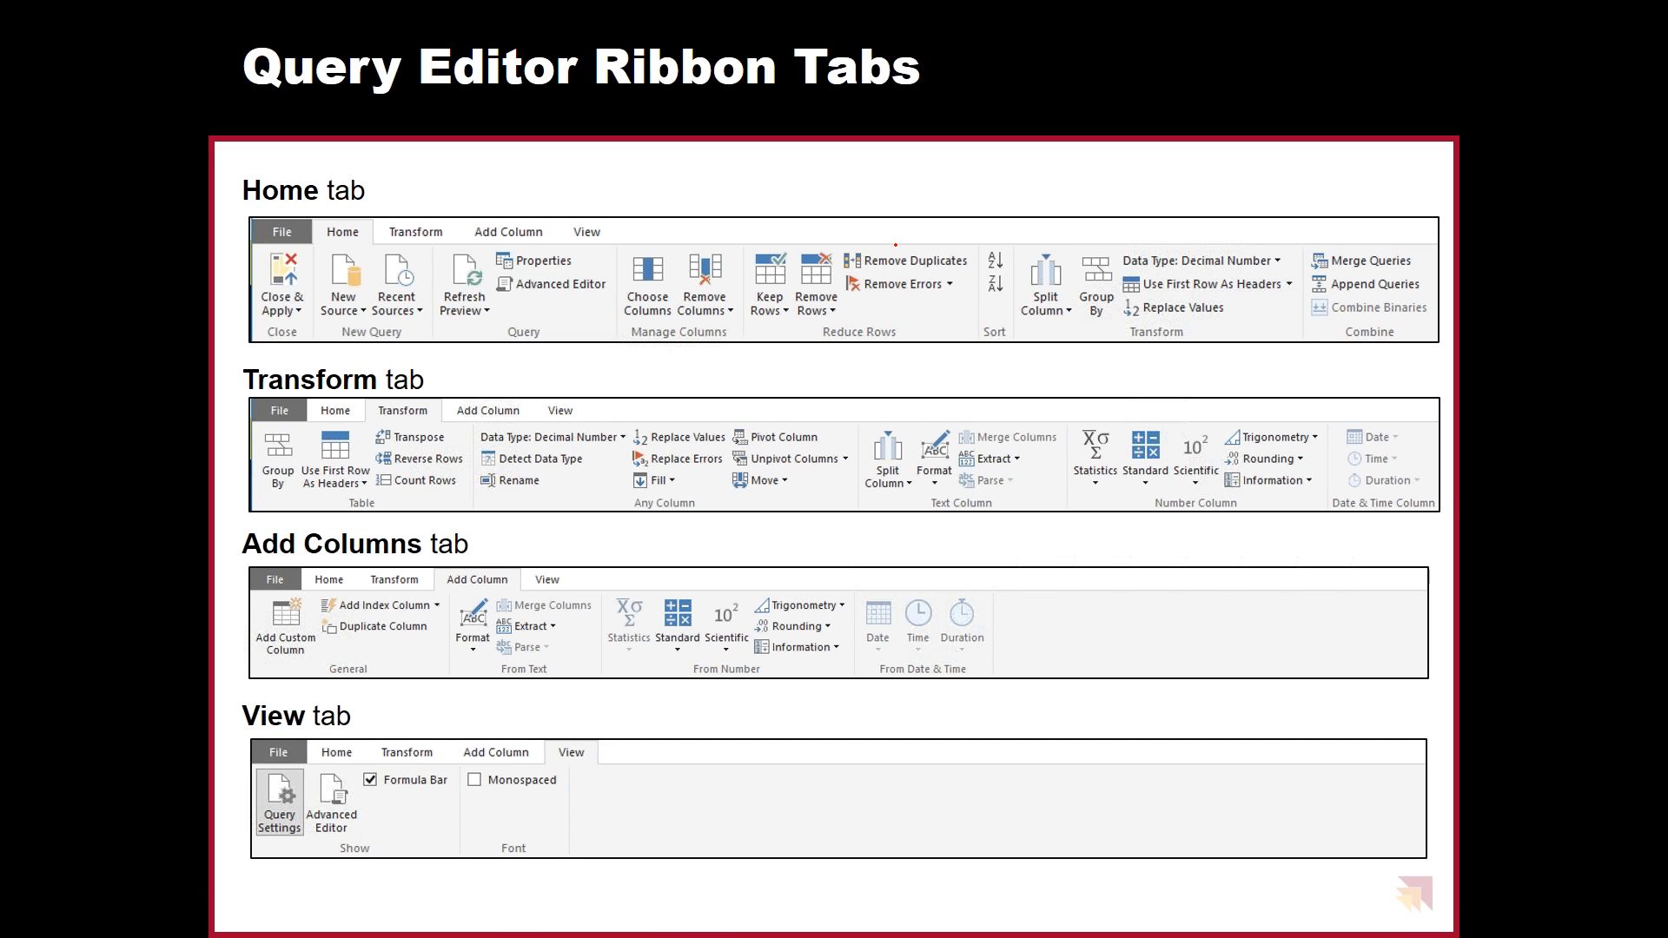
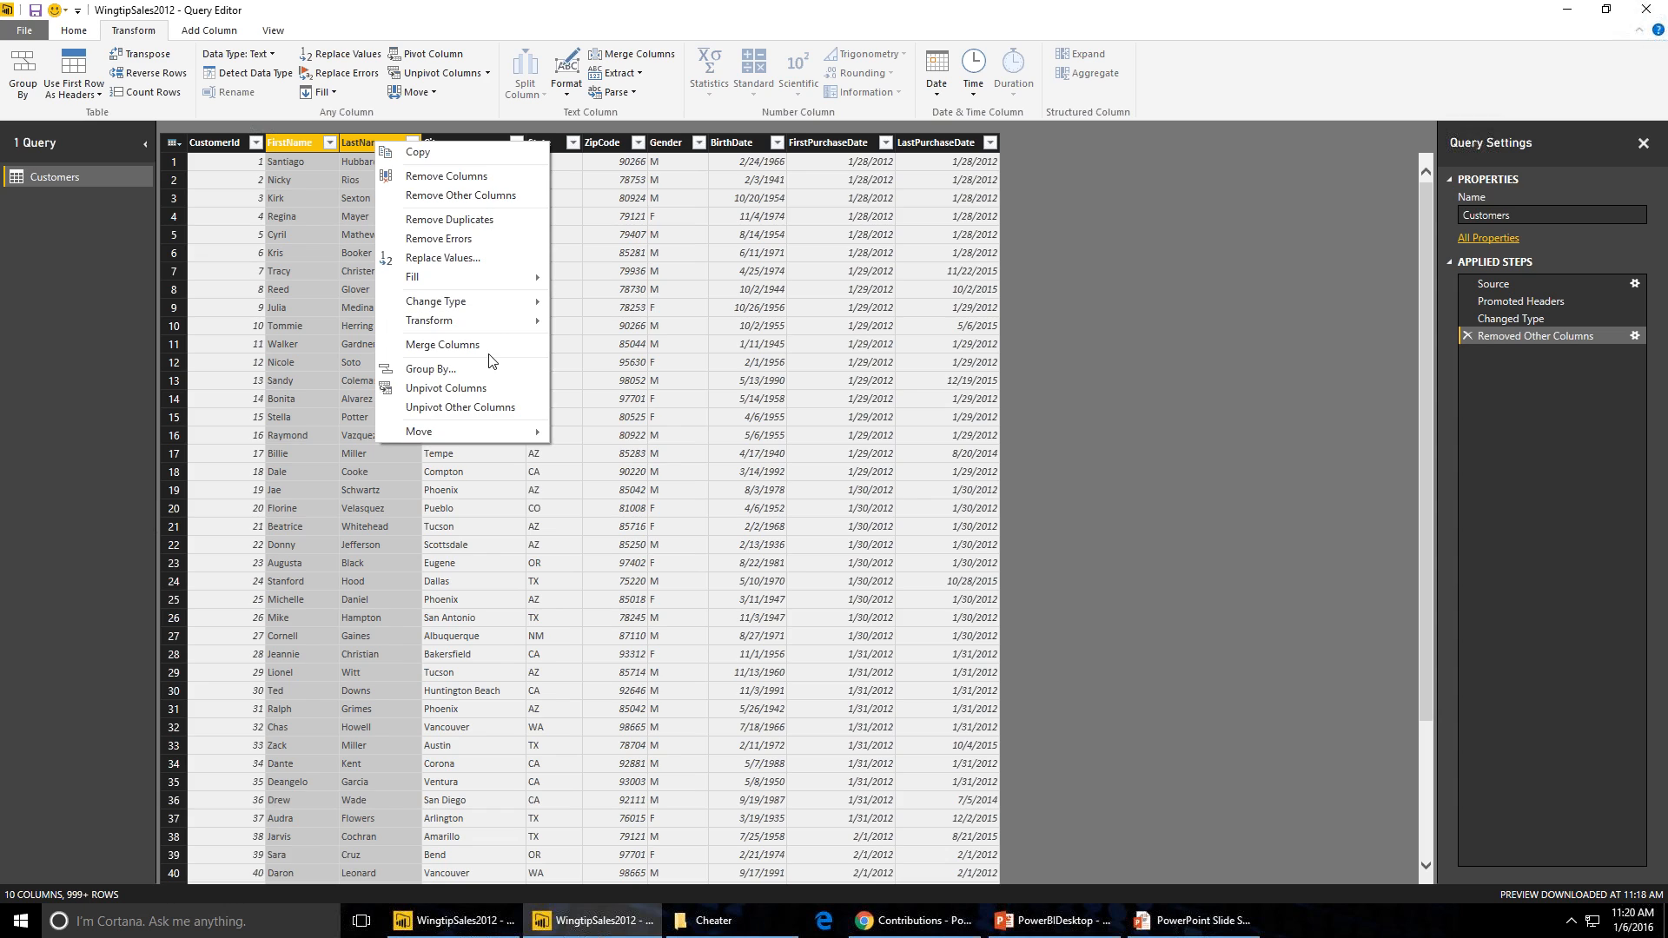
- Merge FirstName and LastName into a new column named Customer, using Space as the separator
click(494, 345)
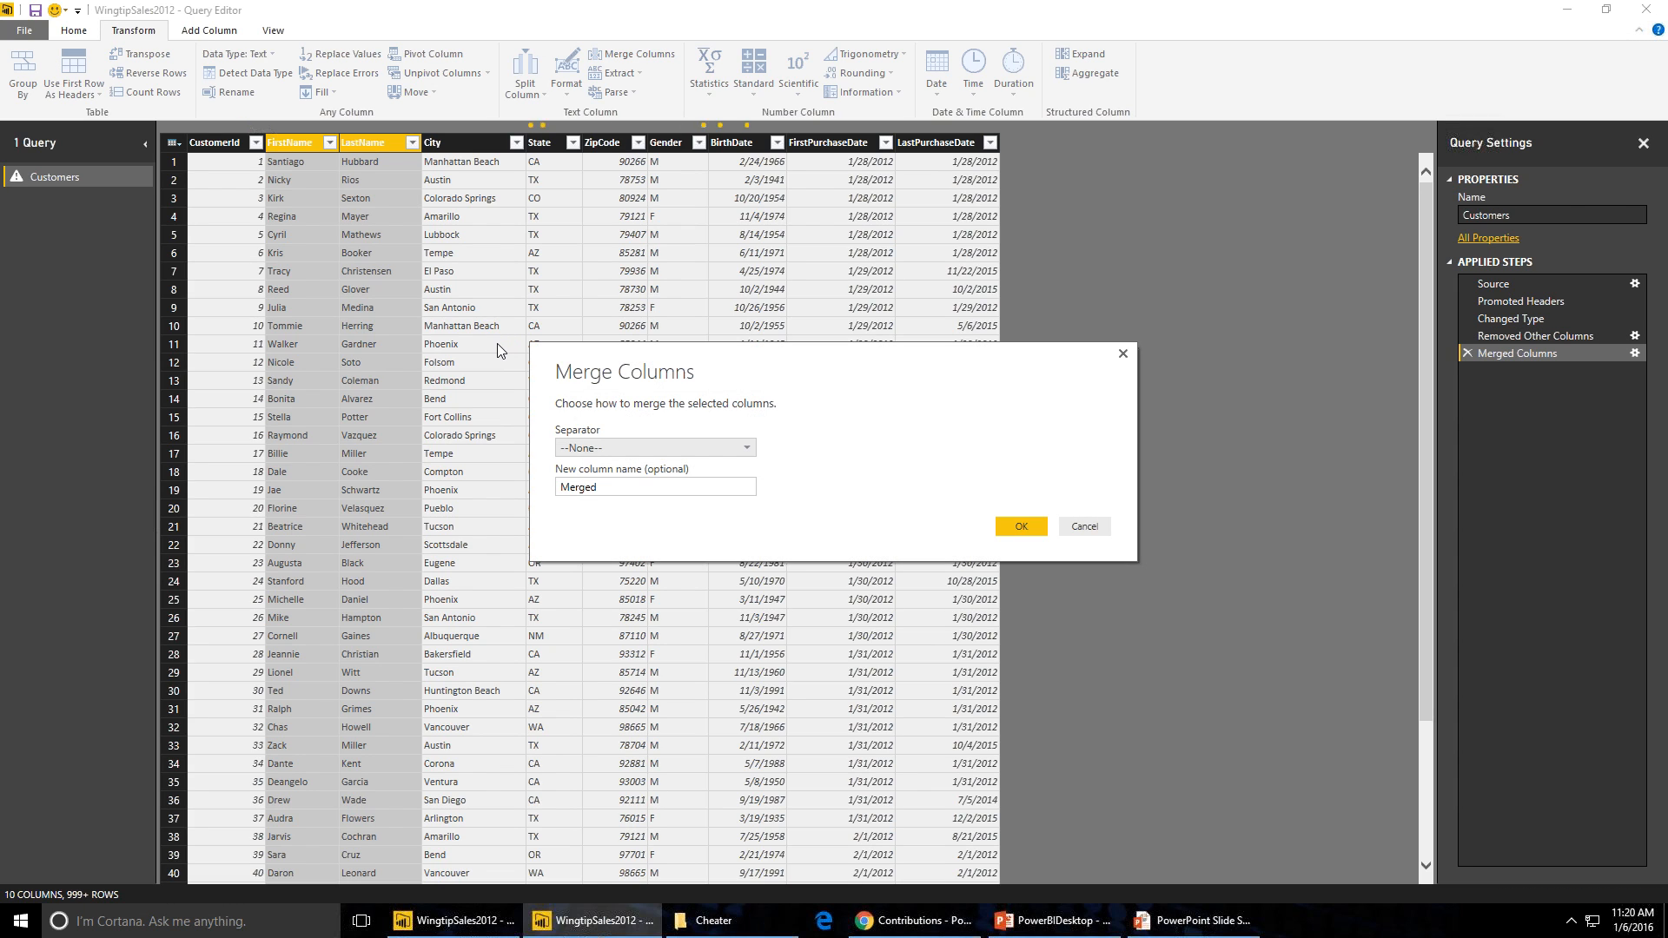
click(638, 448)
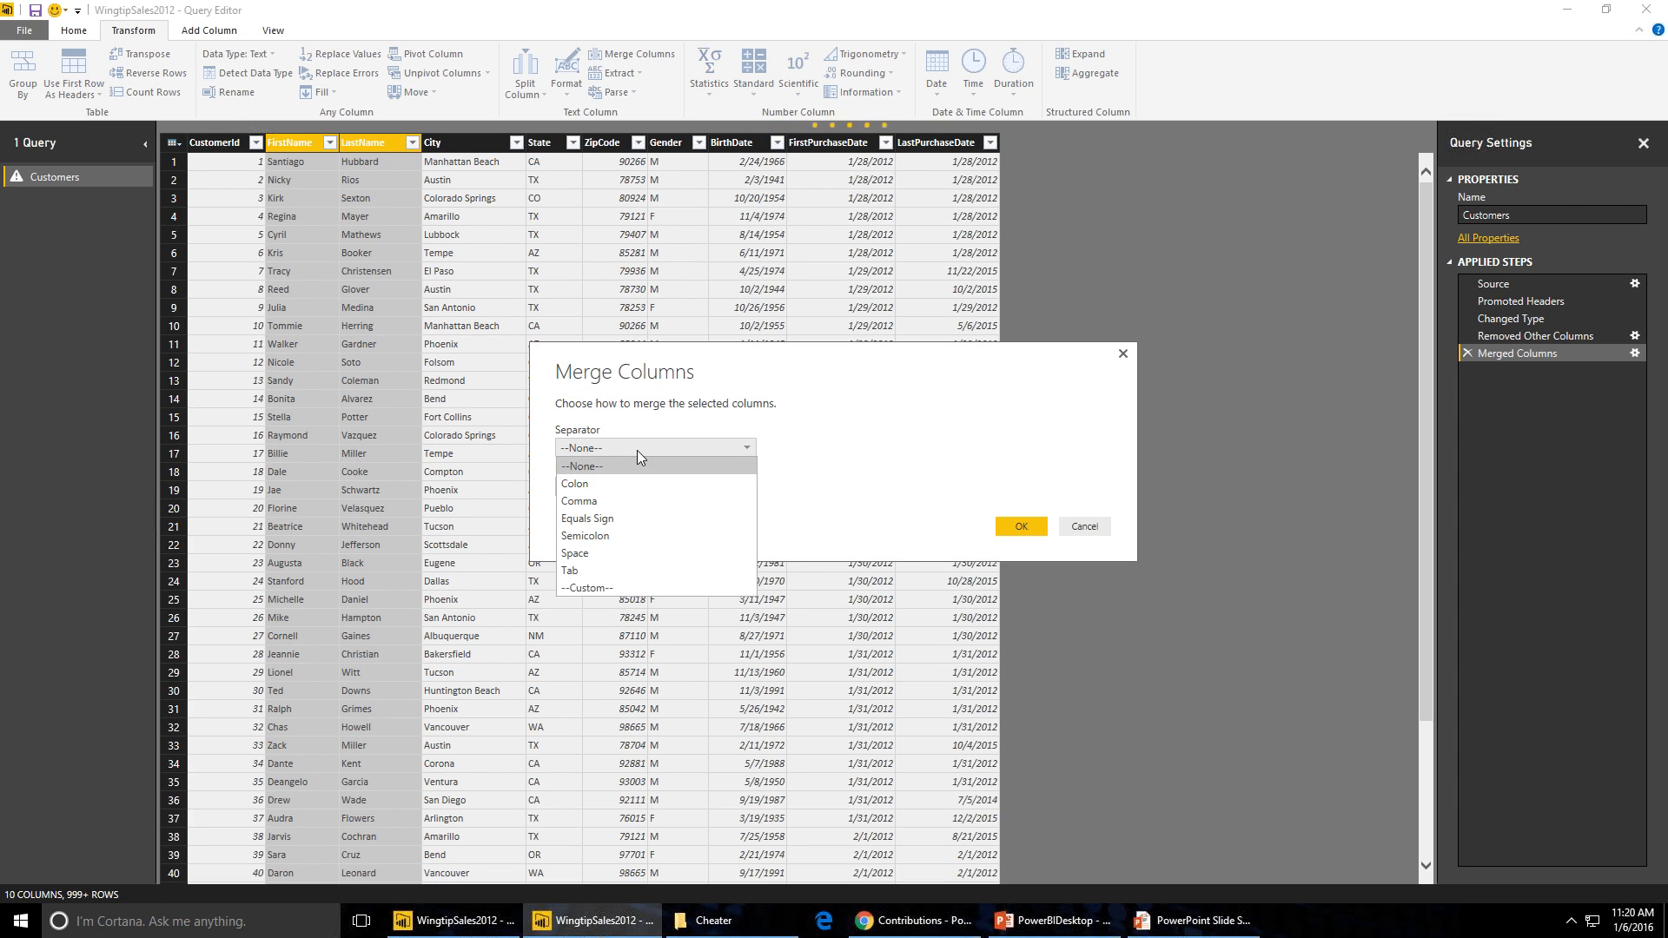
click(591, 554)
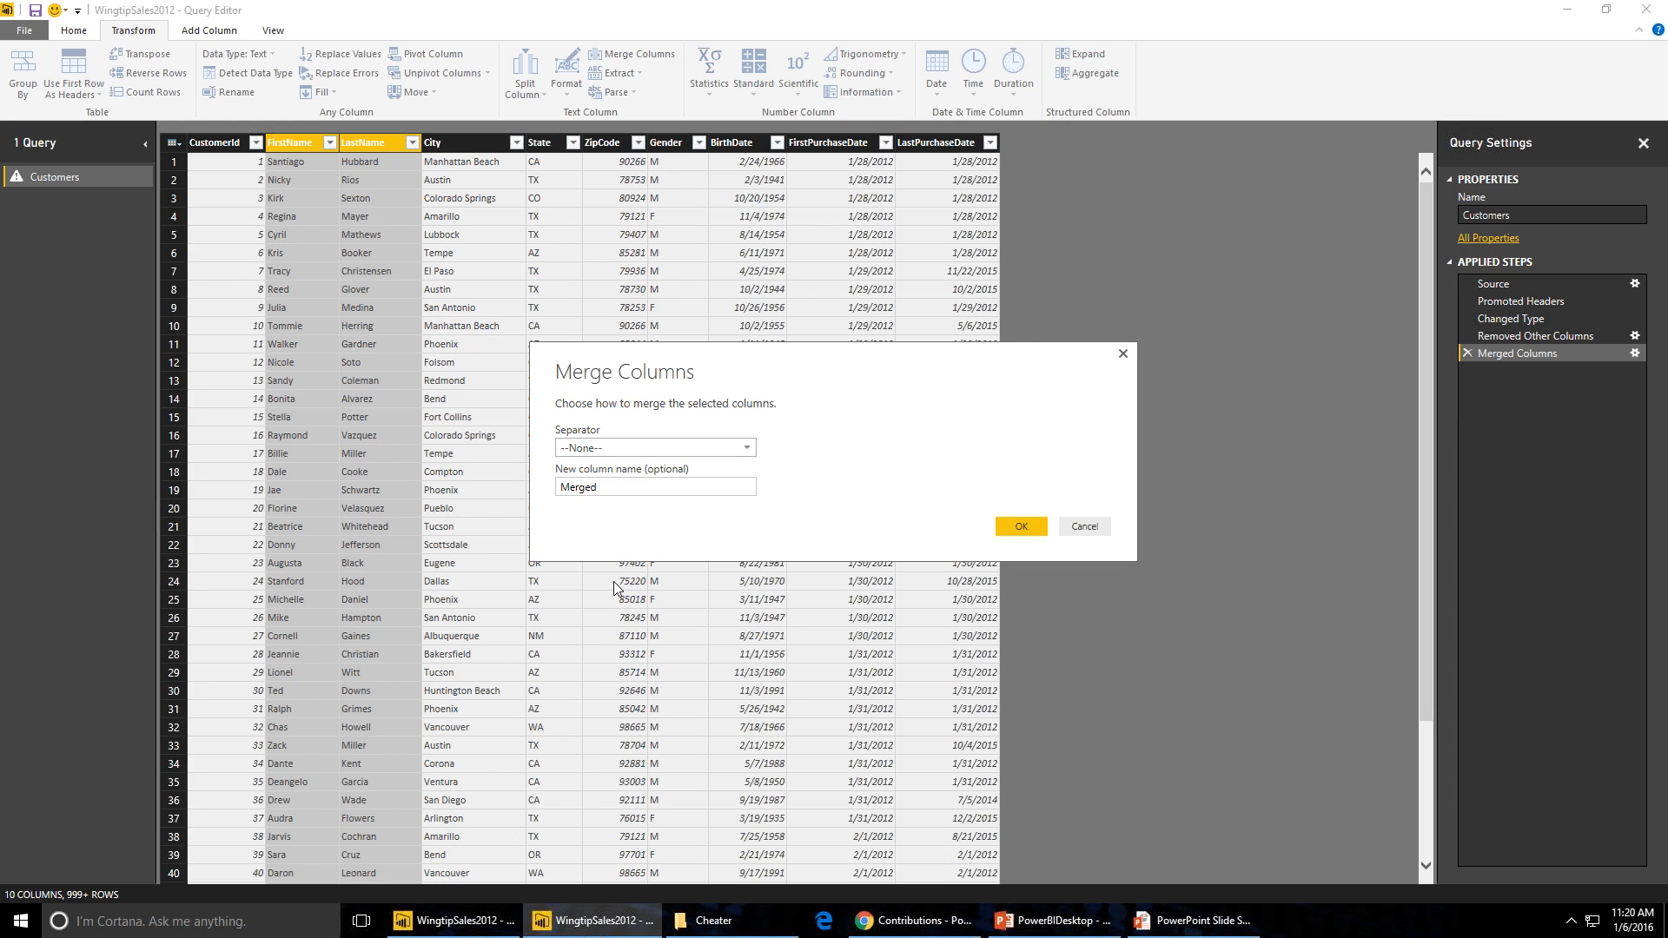
key(Tab)
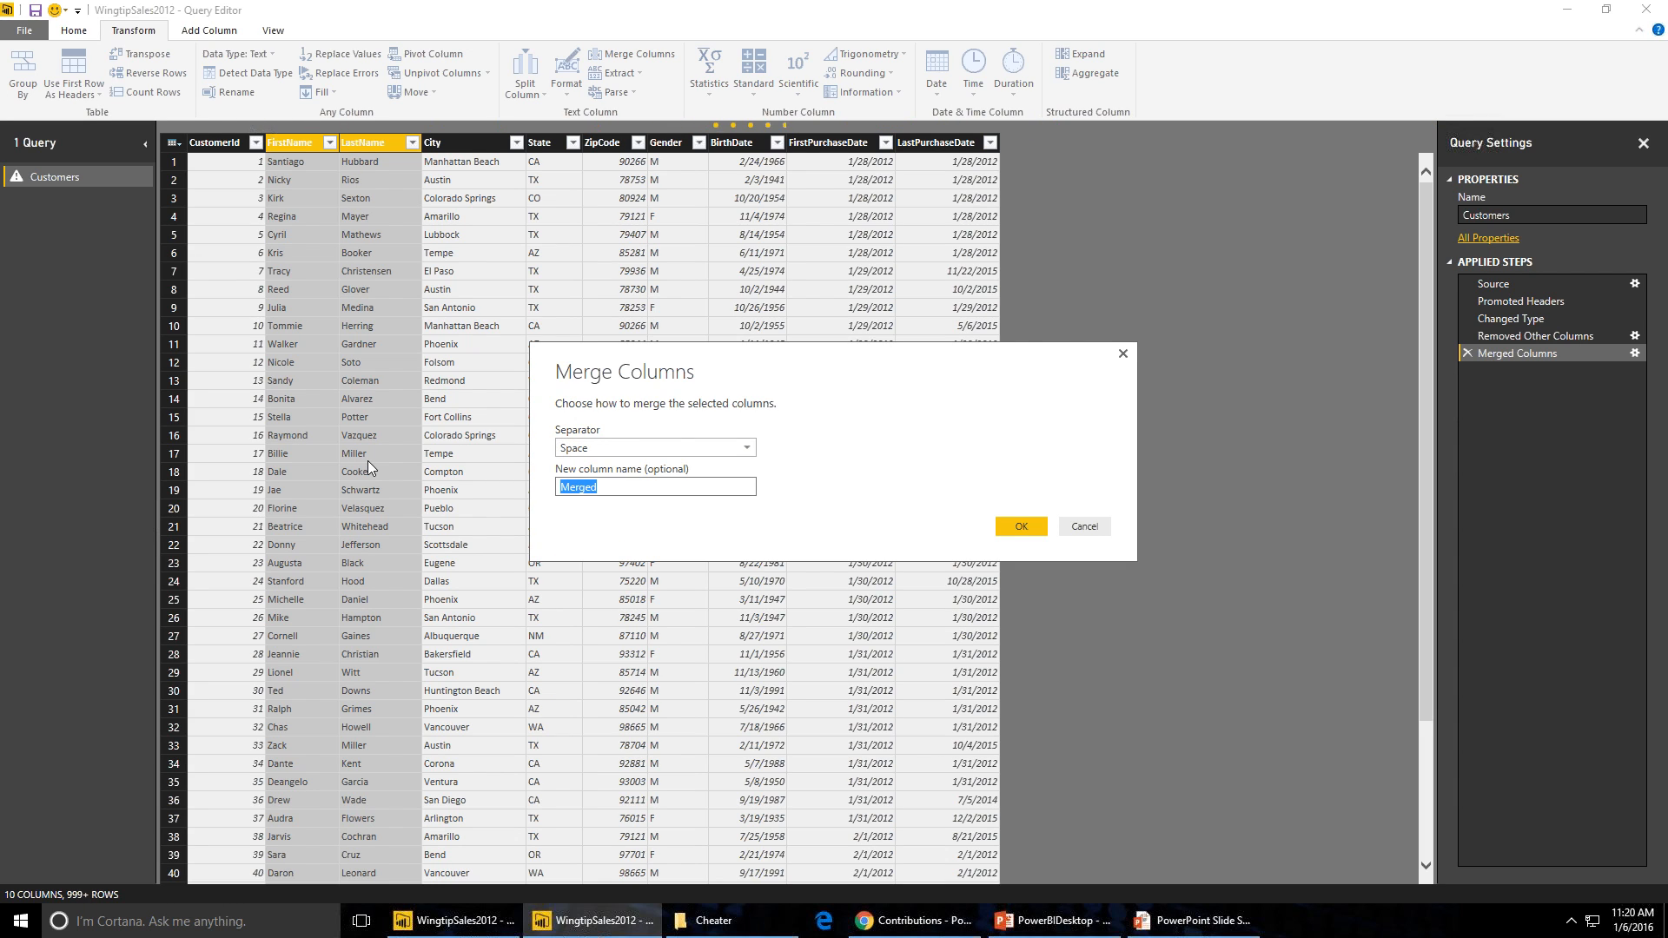
text(Customer)
click(1022, 525)
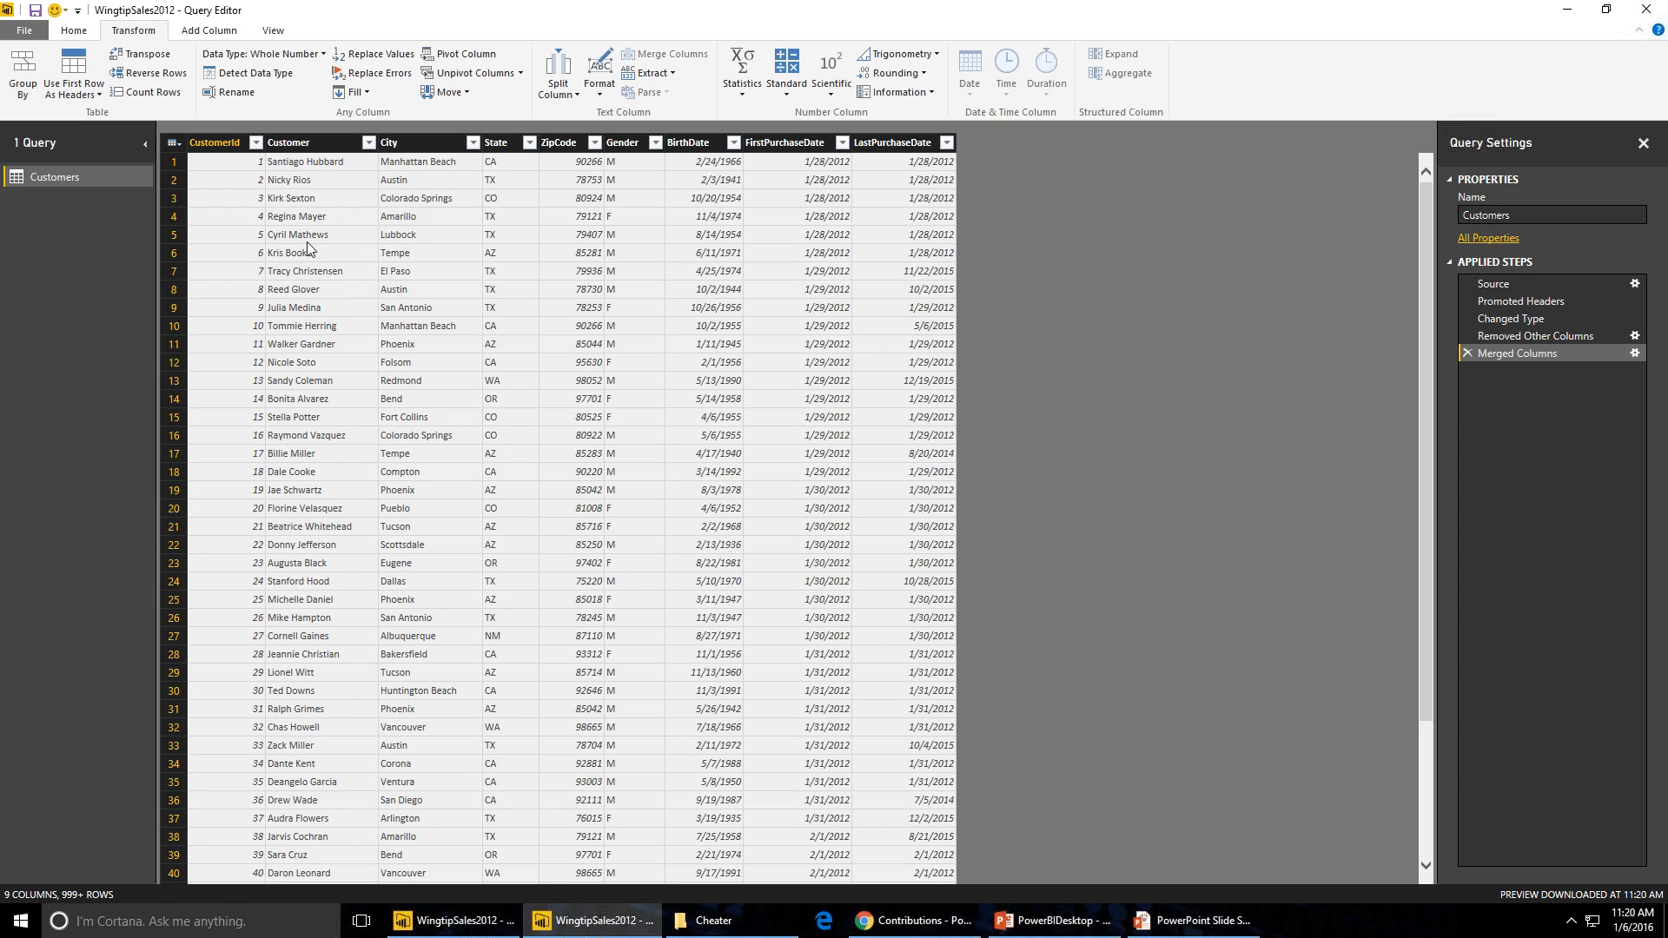
- Move the State column so it sits ahead of City
click(502, 142)
drag(504, 144, 407, 139)
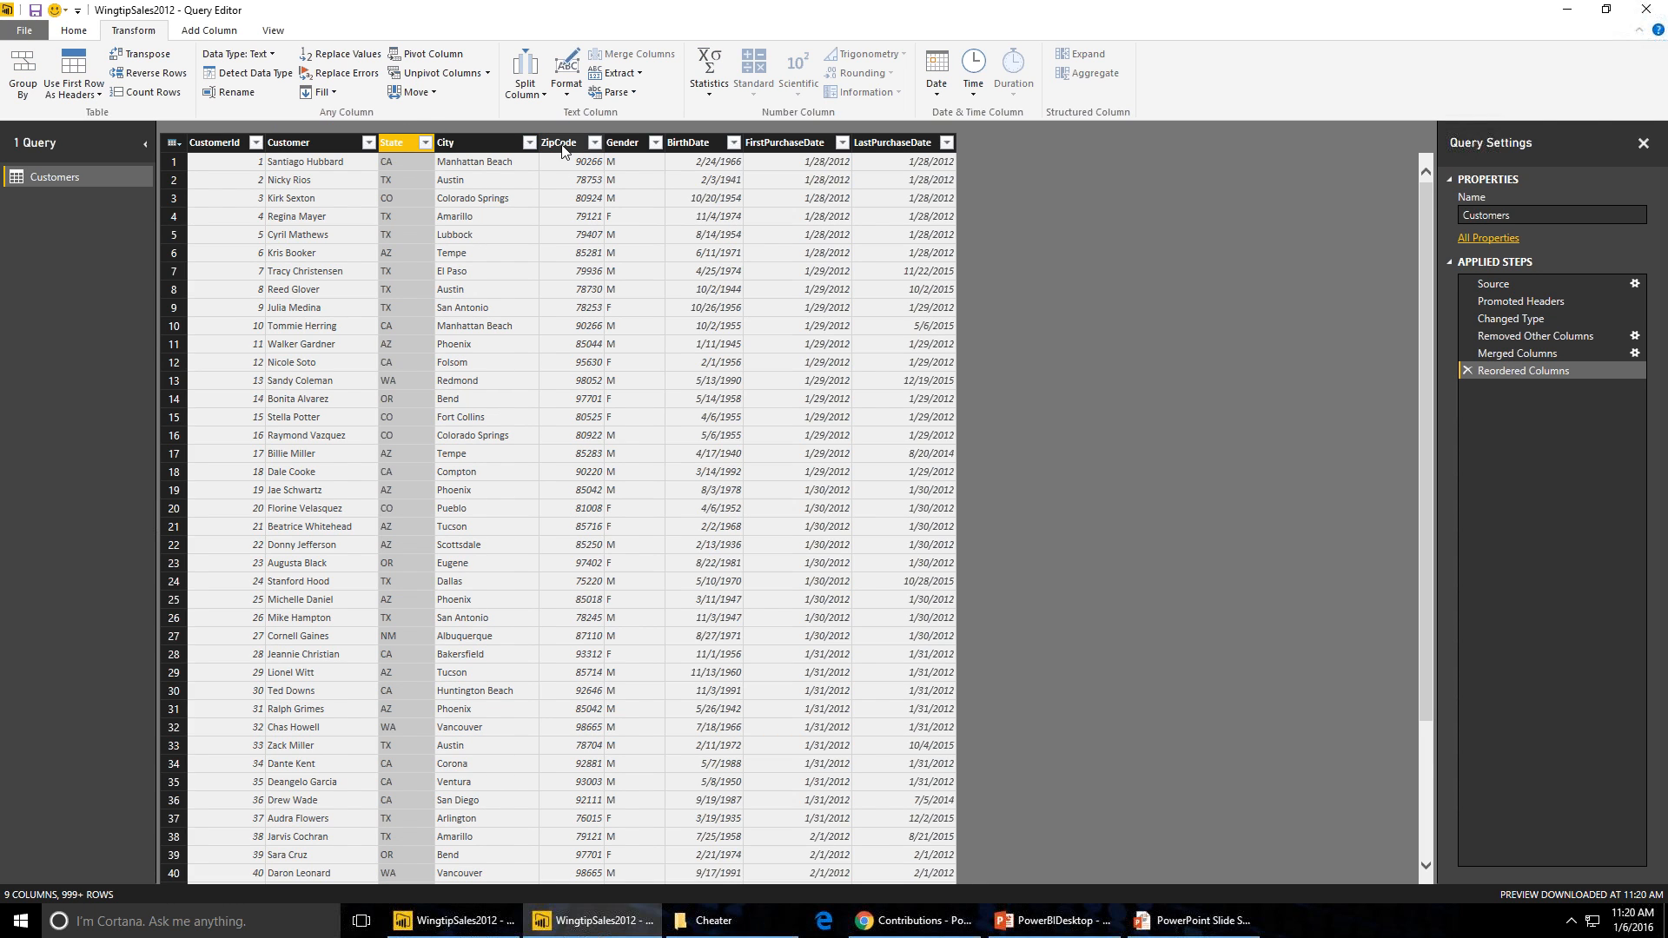
- Replace the value F with Female in the Gender column
click(622, 144)
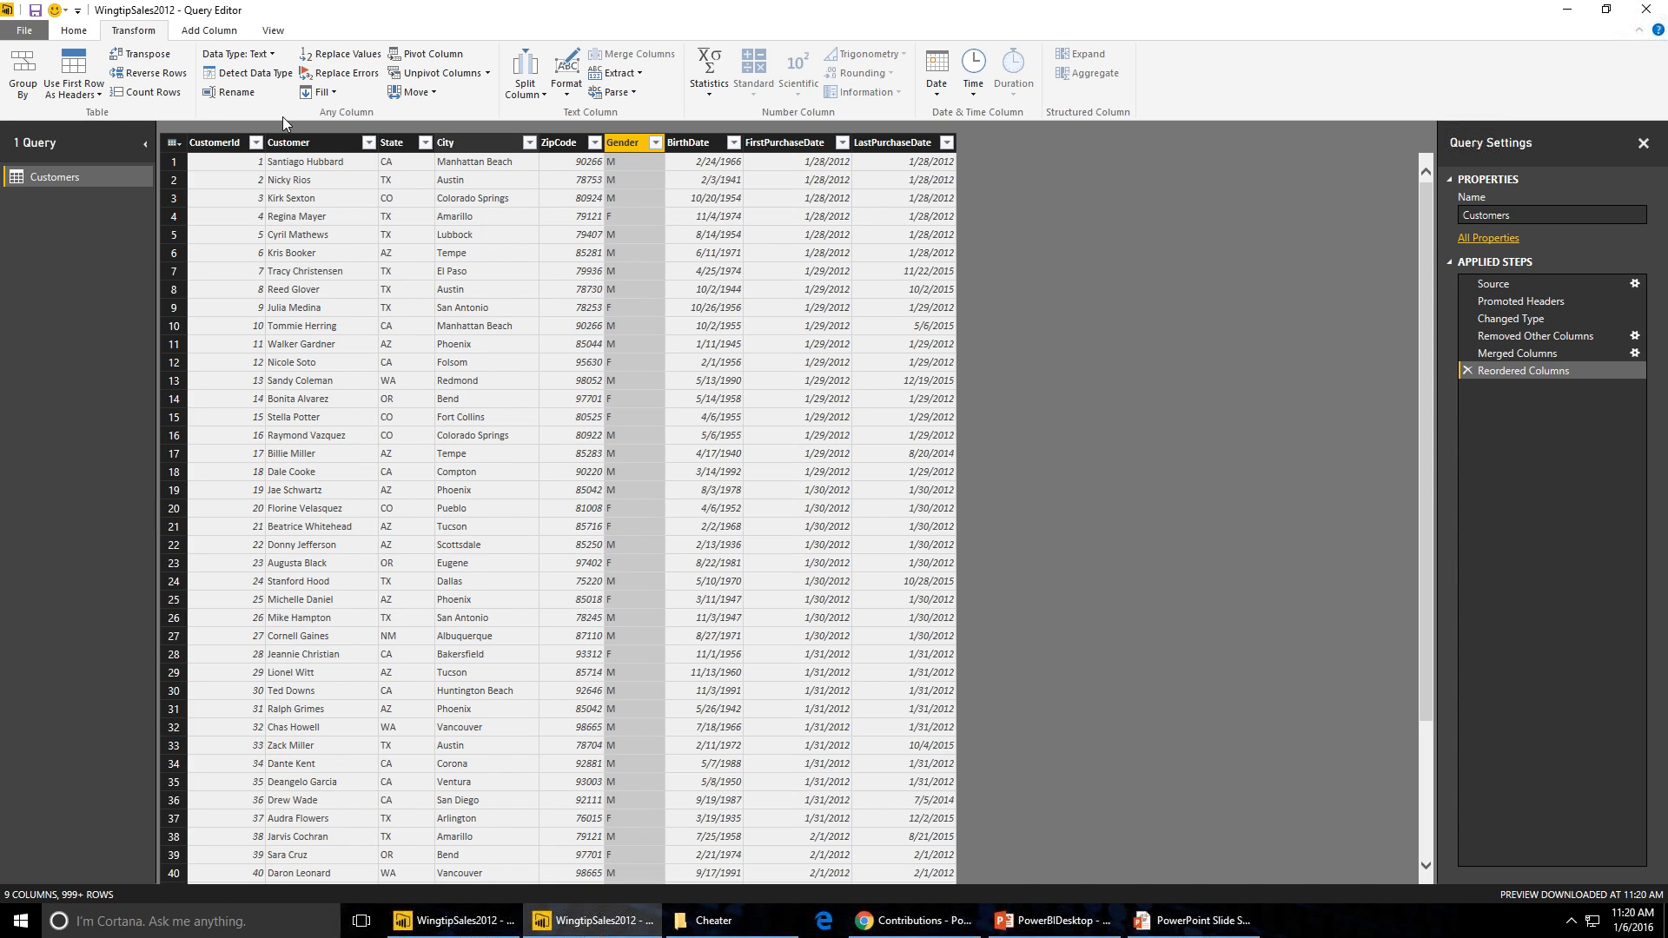
click(341, 55)
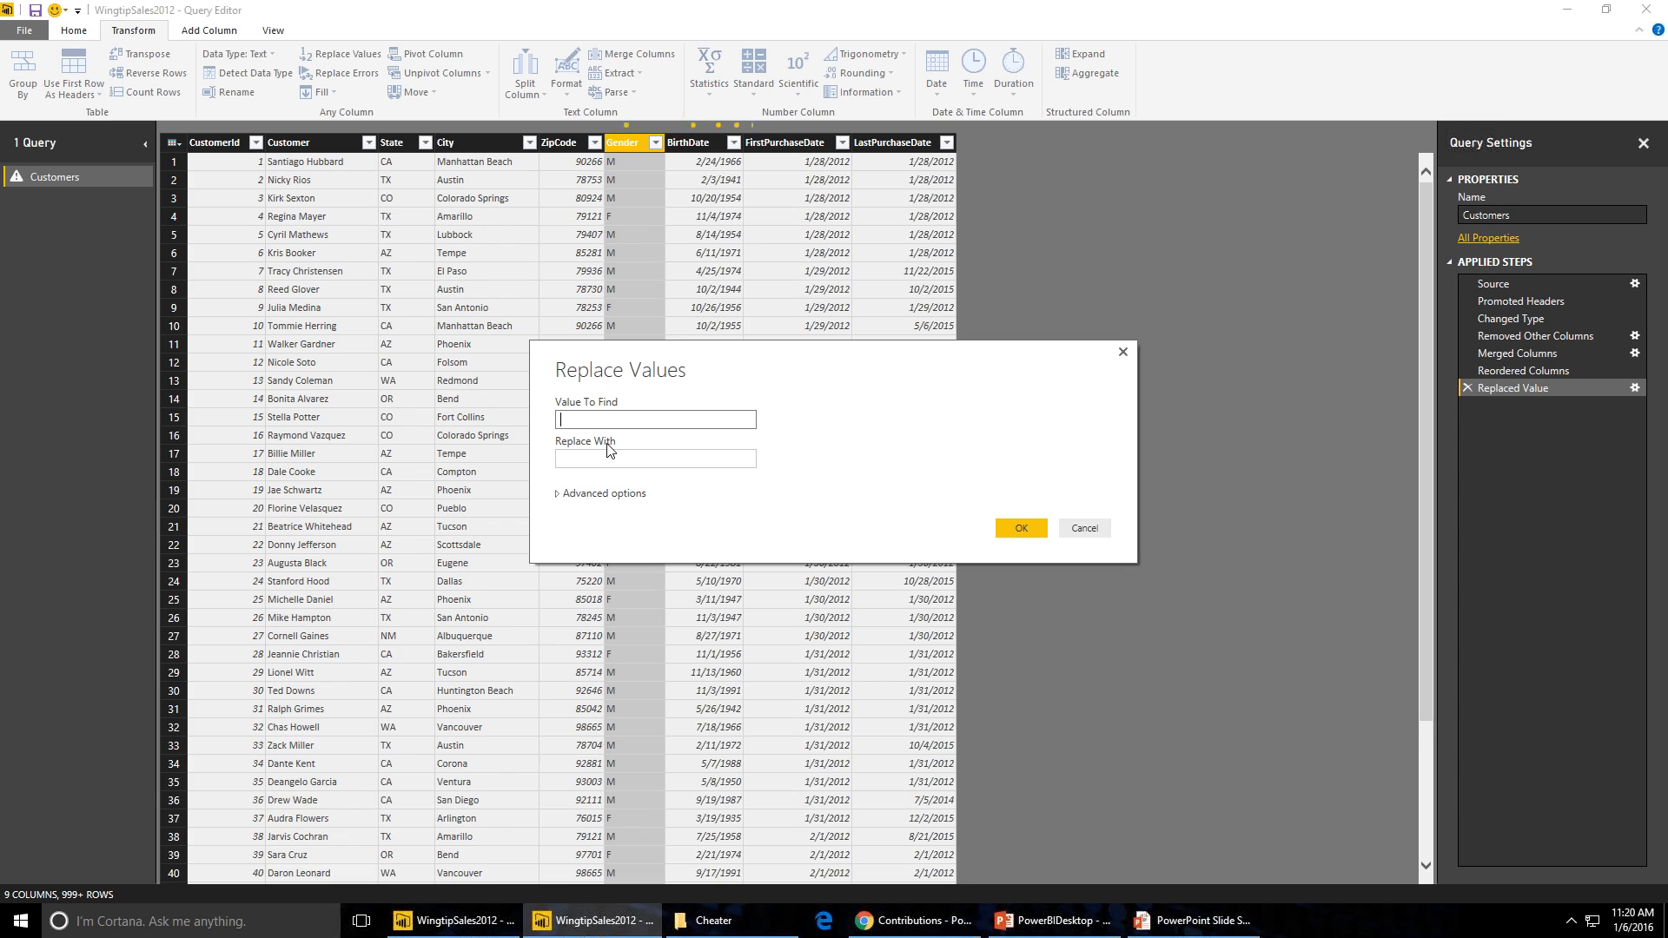
text(F)
key(Tab)
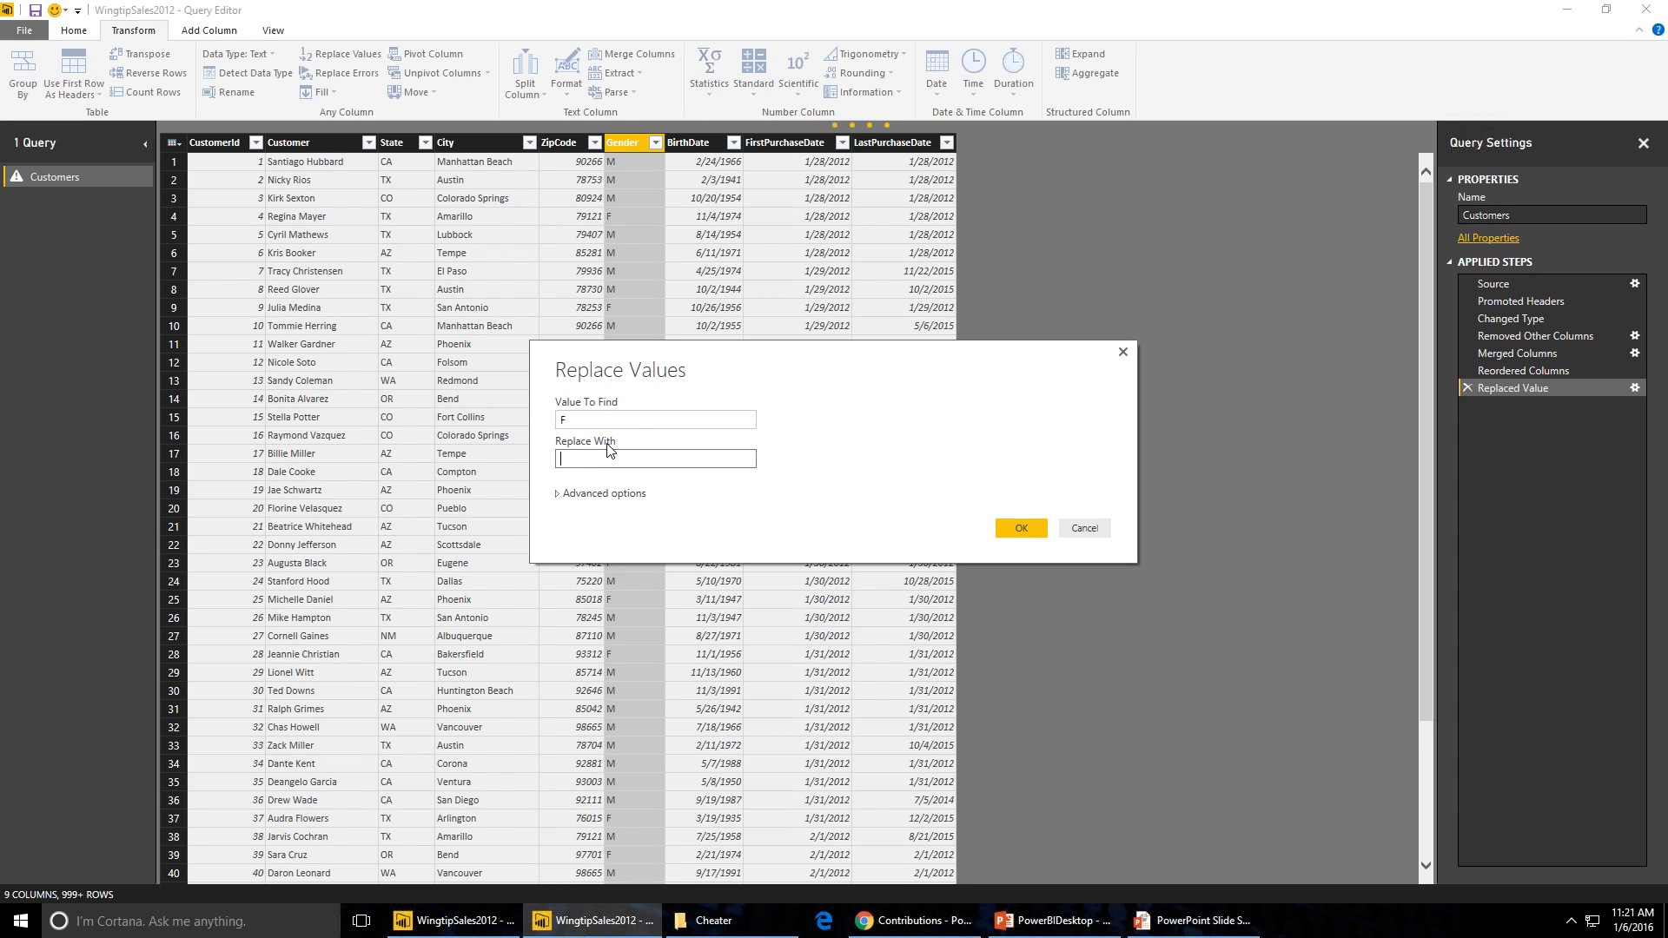
text(Female)
click(1022, 529)
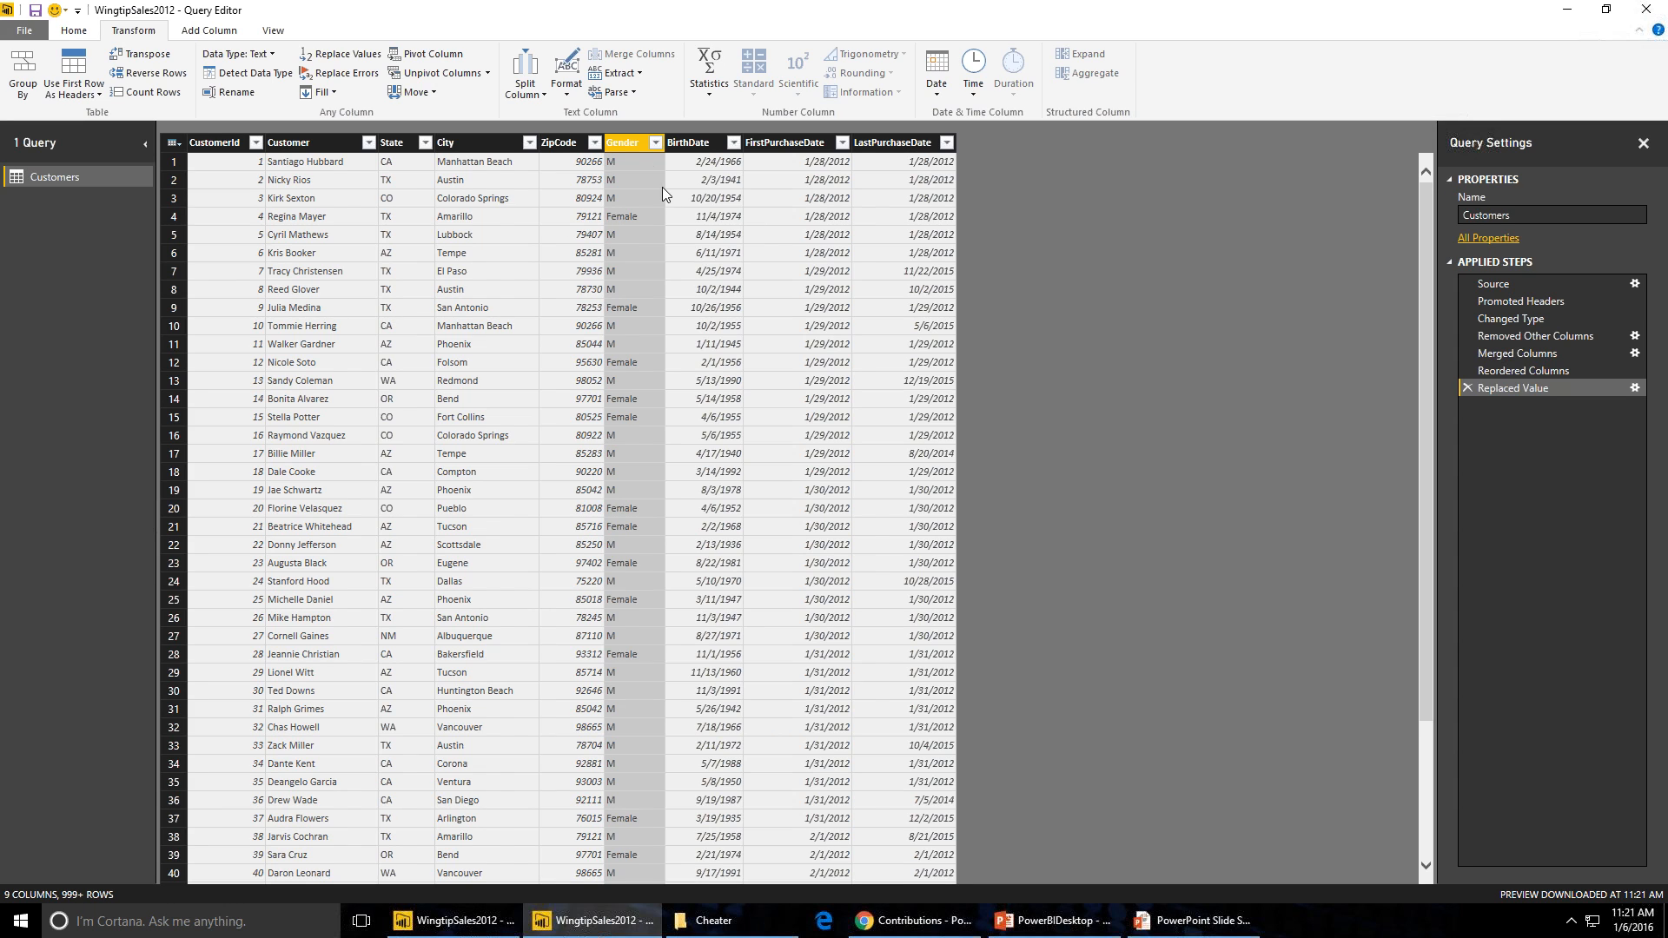
- Replace the value M with Male in the Gender column
click(337, 55)
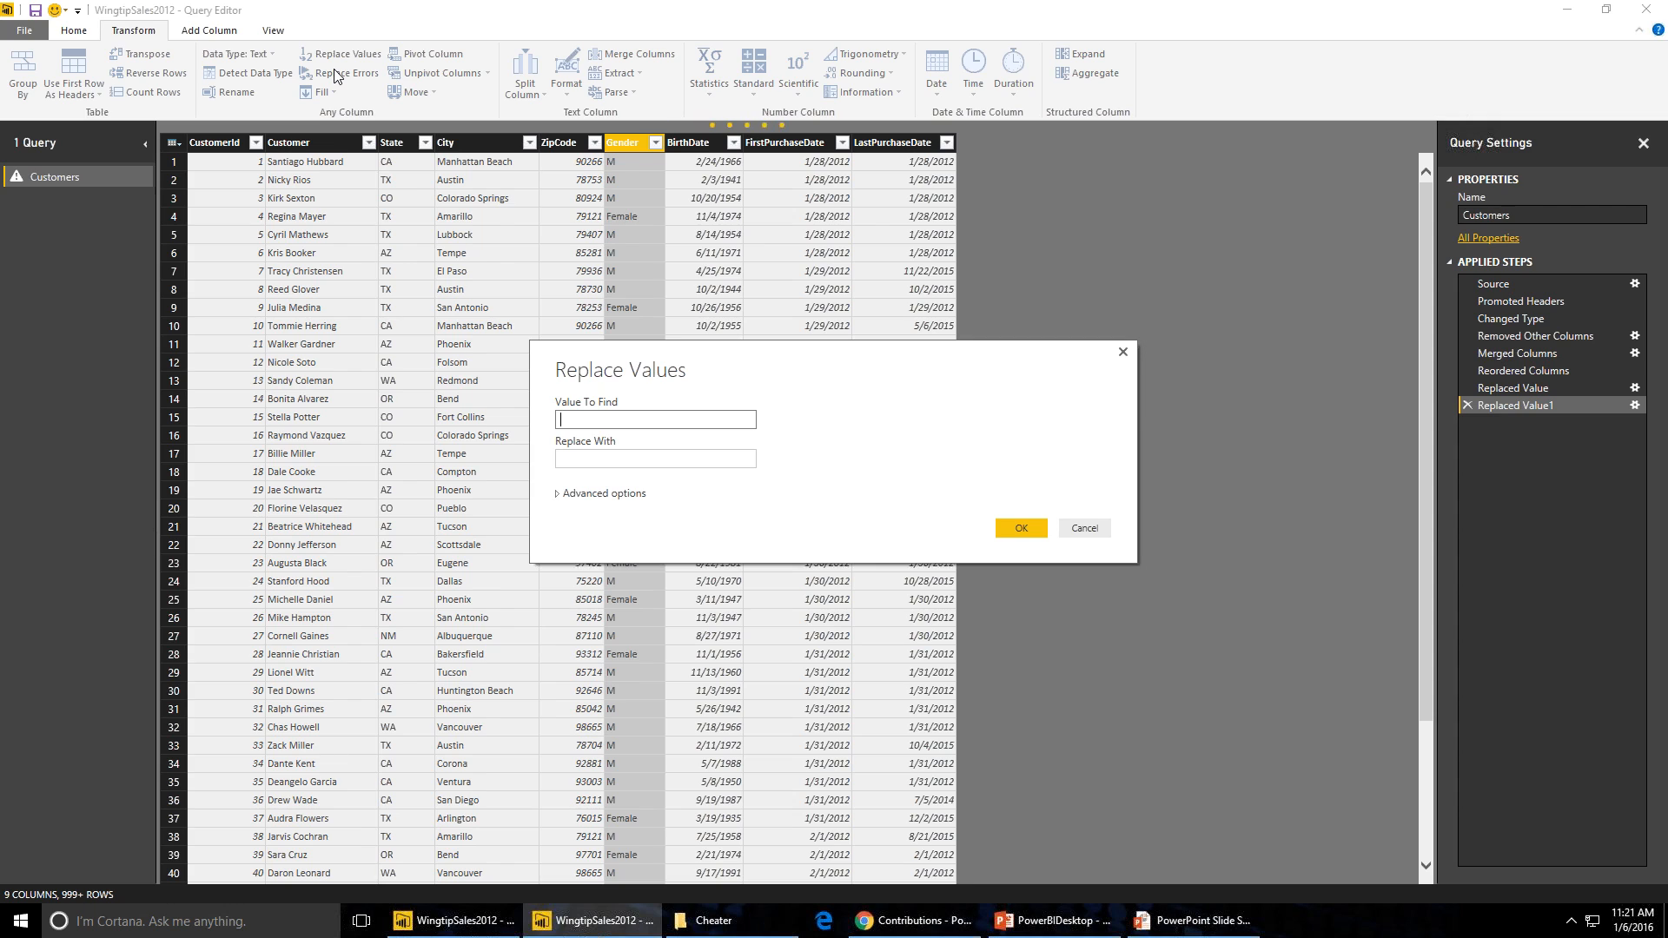
text(M)
key(Tab)
text(Male)
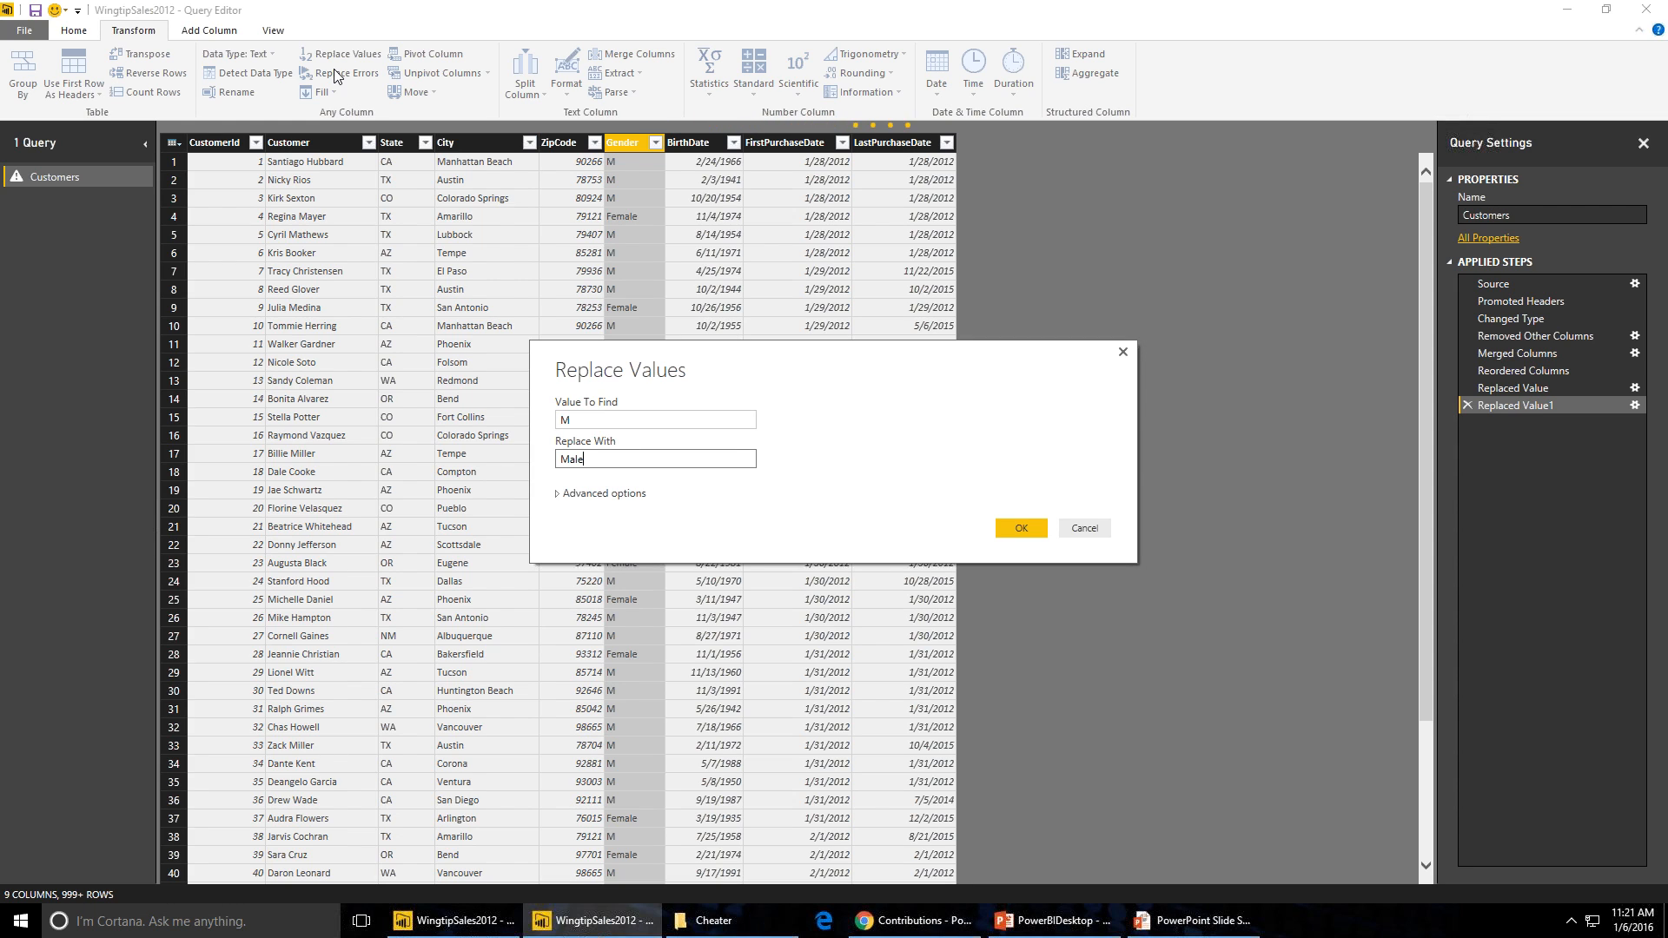
click(1008, 528)
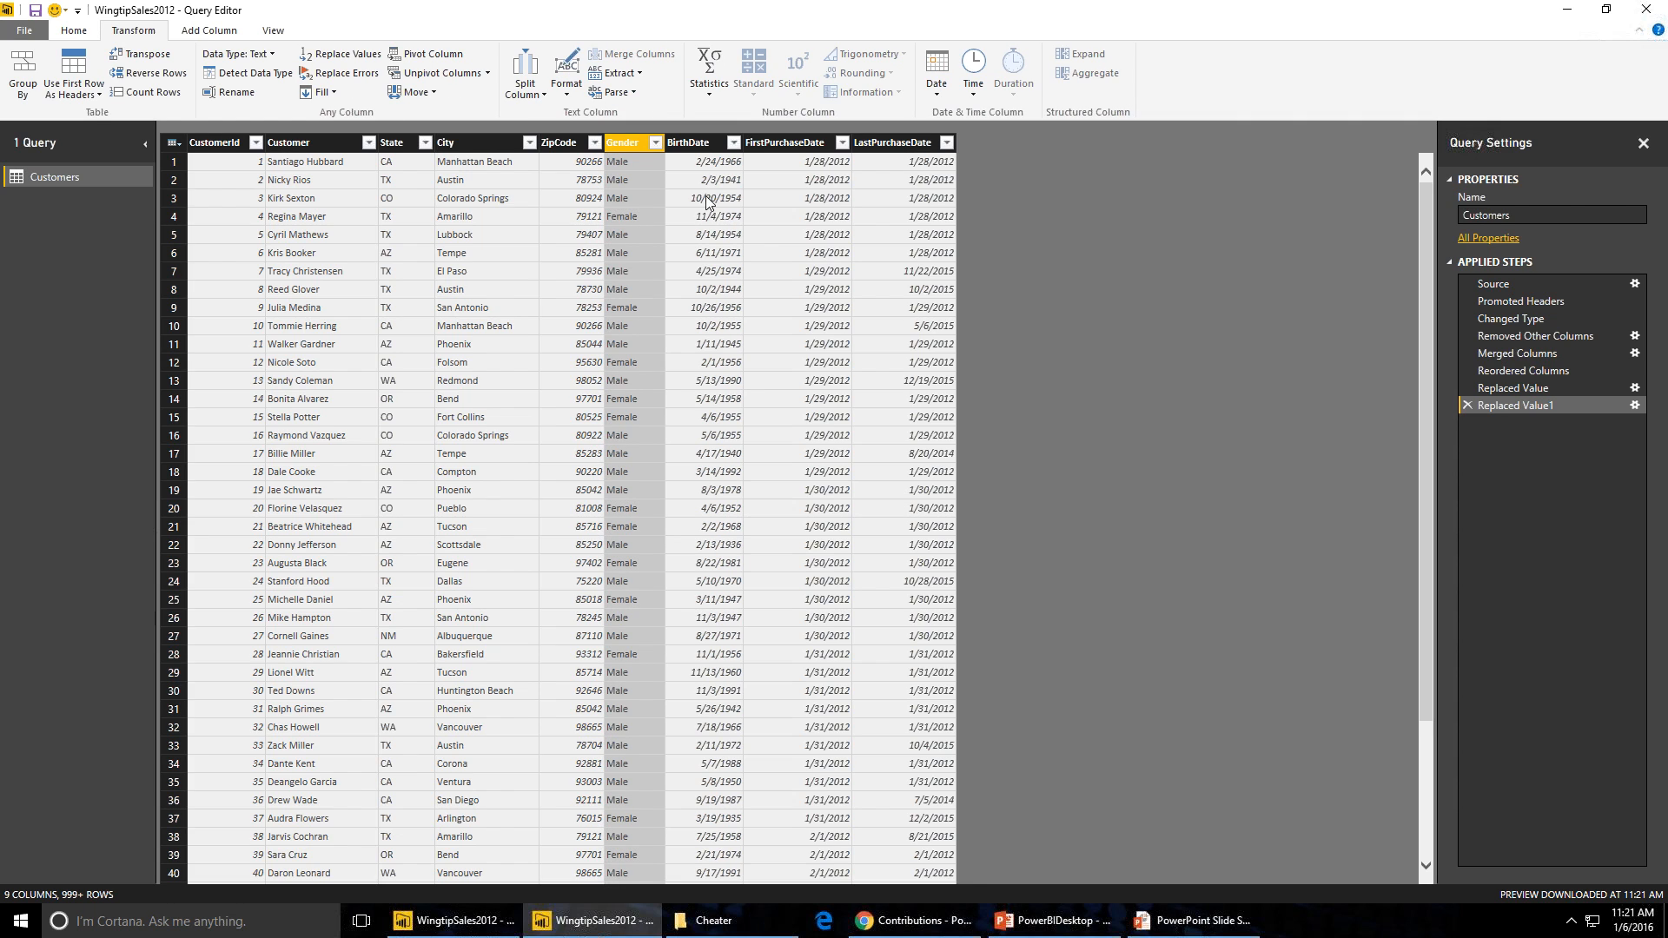
- Change the BirthDate column's data type to Date
click(684, 147)
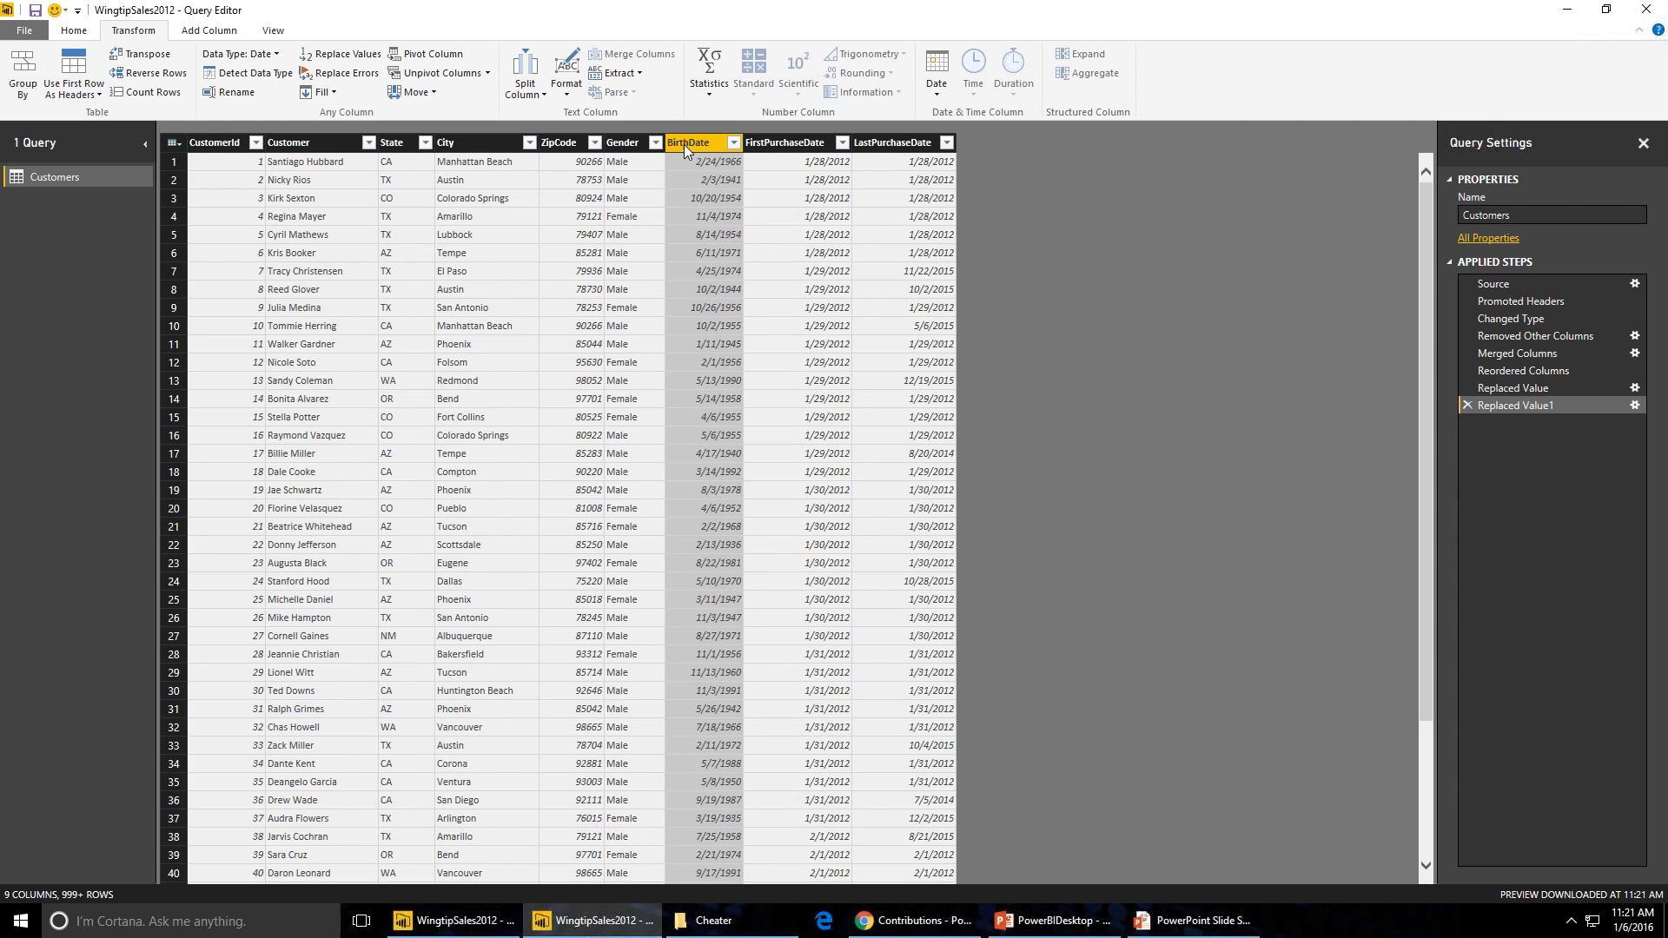
right_click(685, 148)
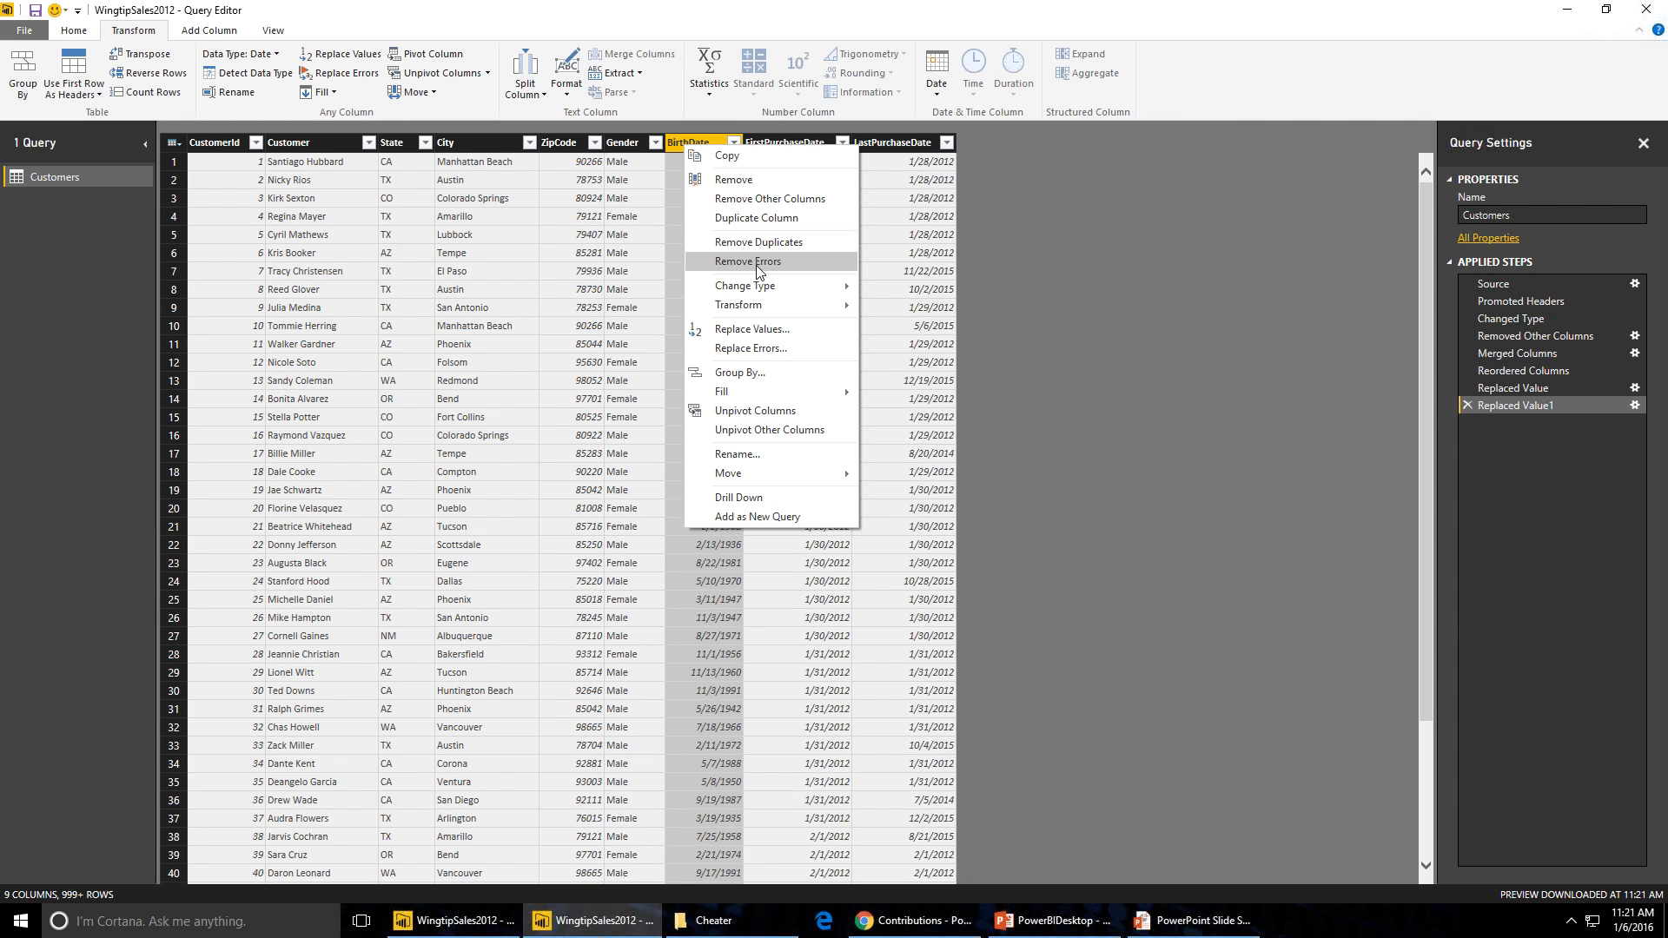
mouse_move(764, 286)
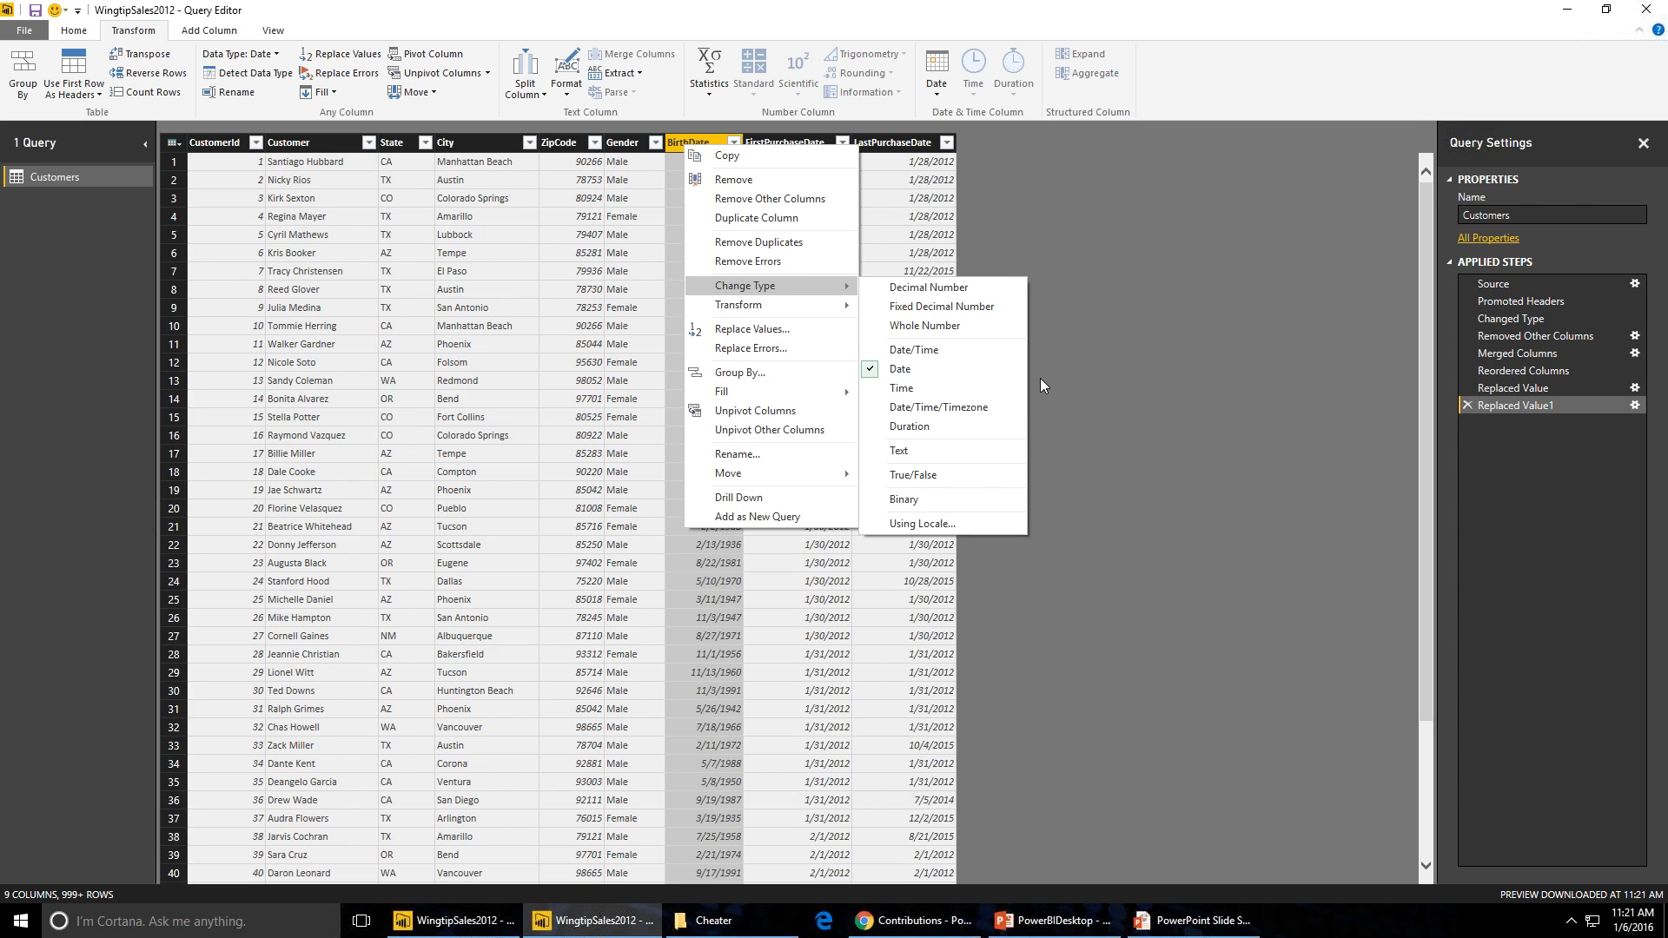
click(931, 368)
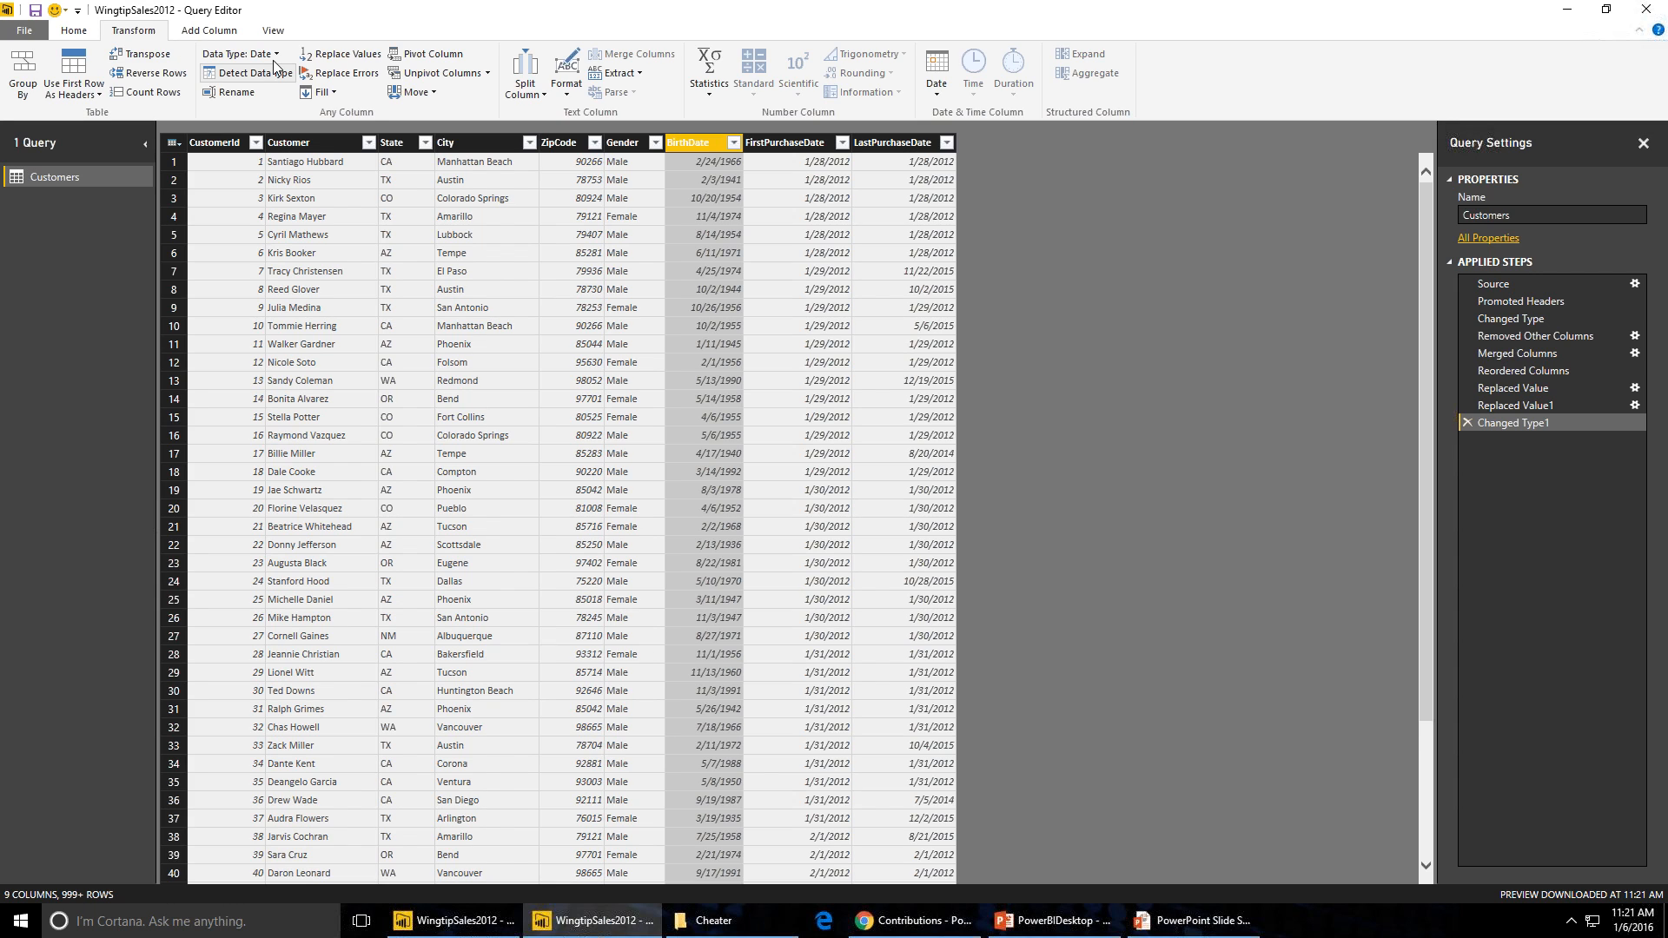
- Turn on the formula bar and expand it to show the current step's formula
click(273, 31)
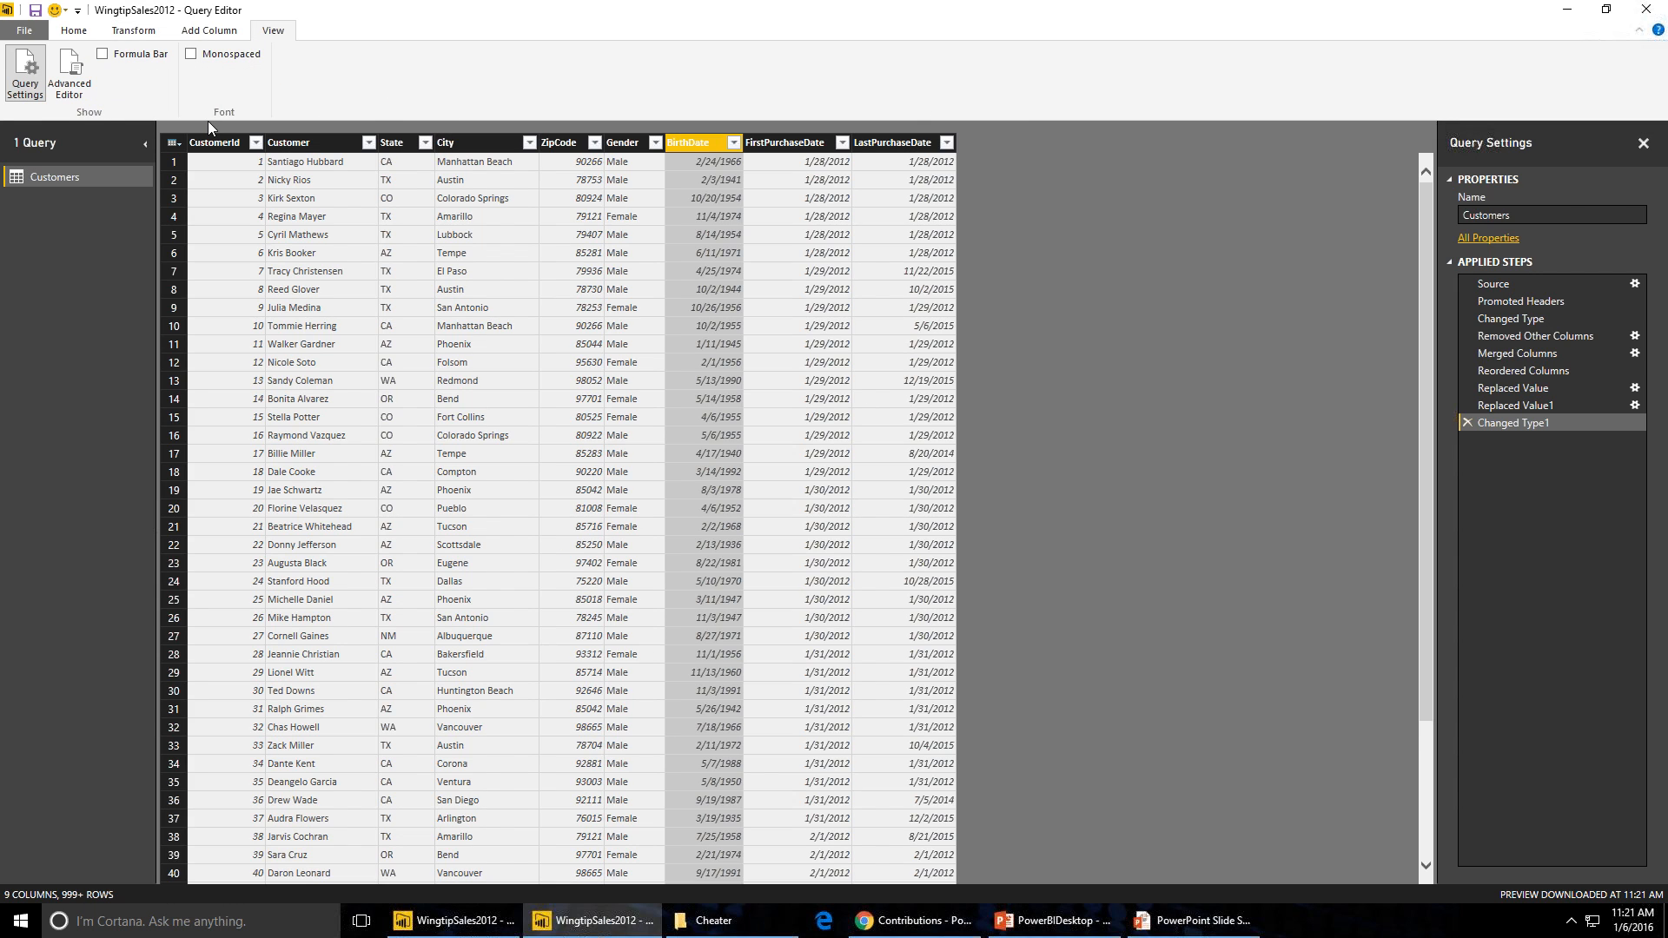
click(101, 54)
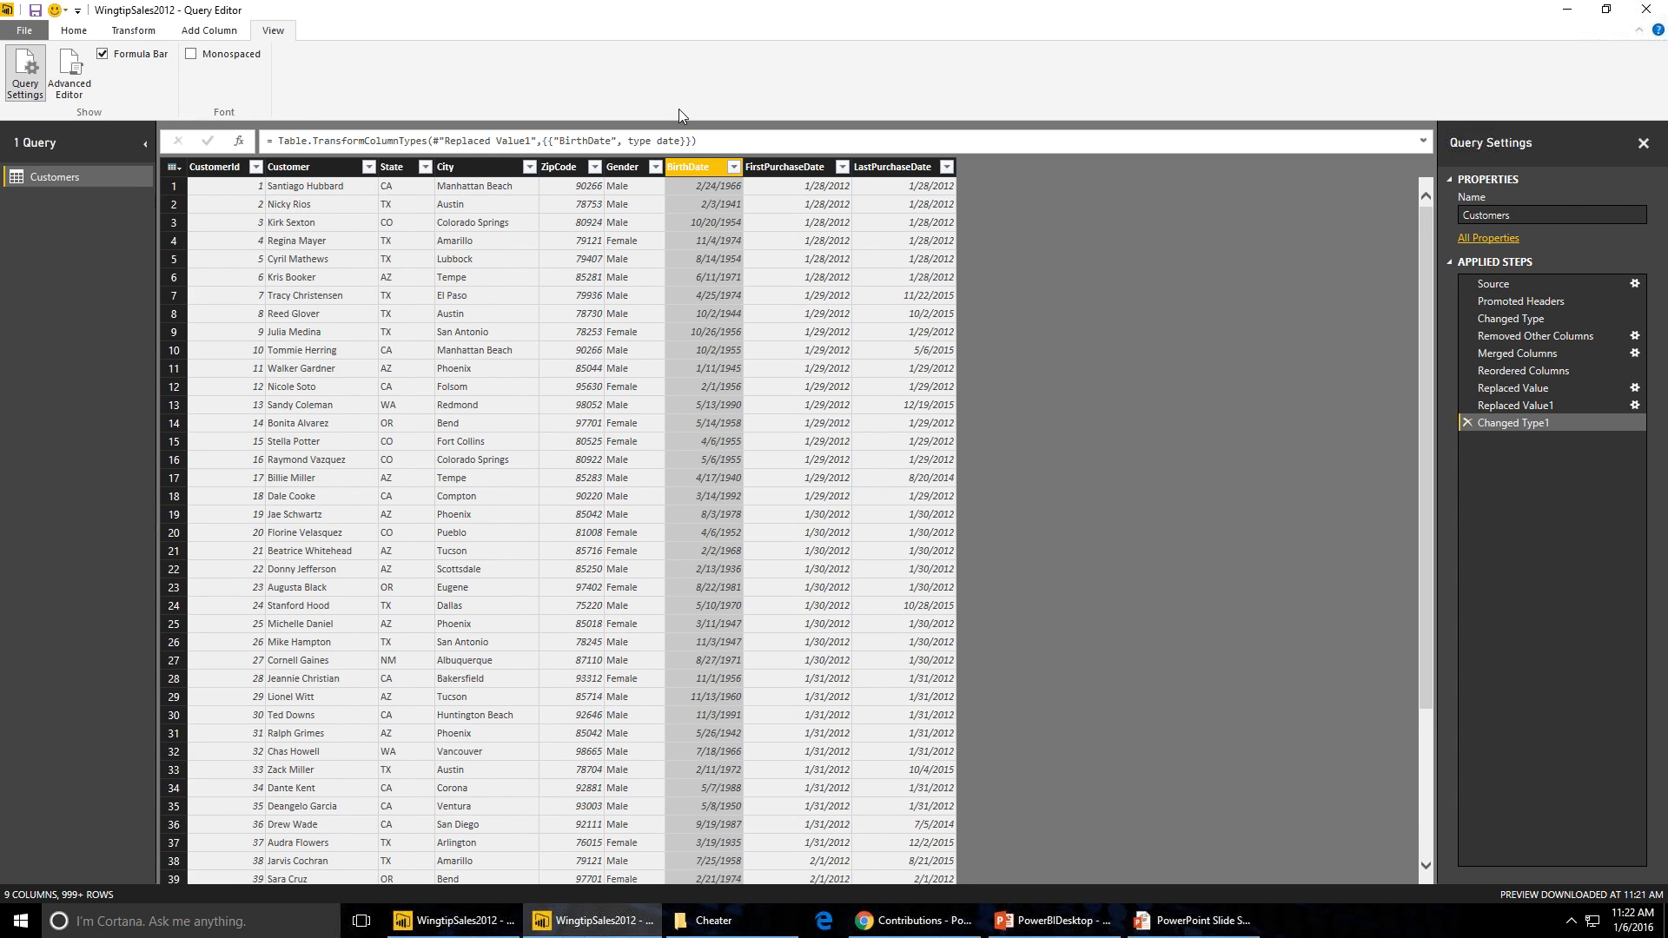
click(730, 141)
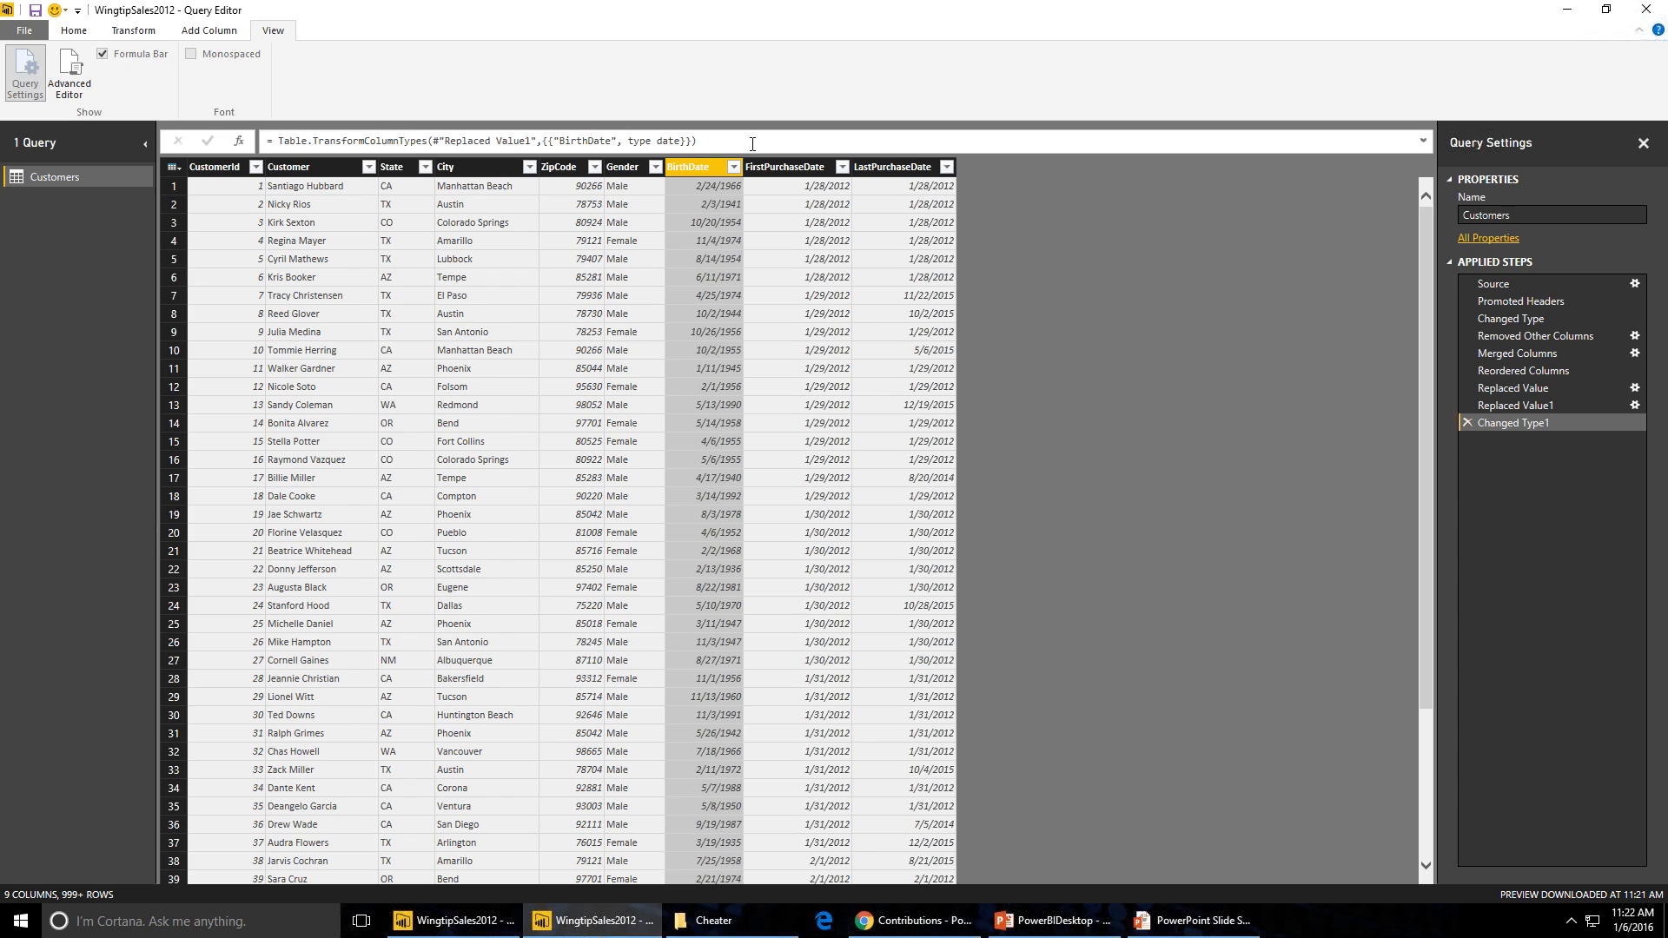
click(1424, 140)
click(1424, 141)
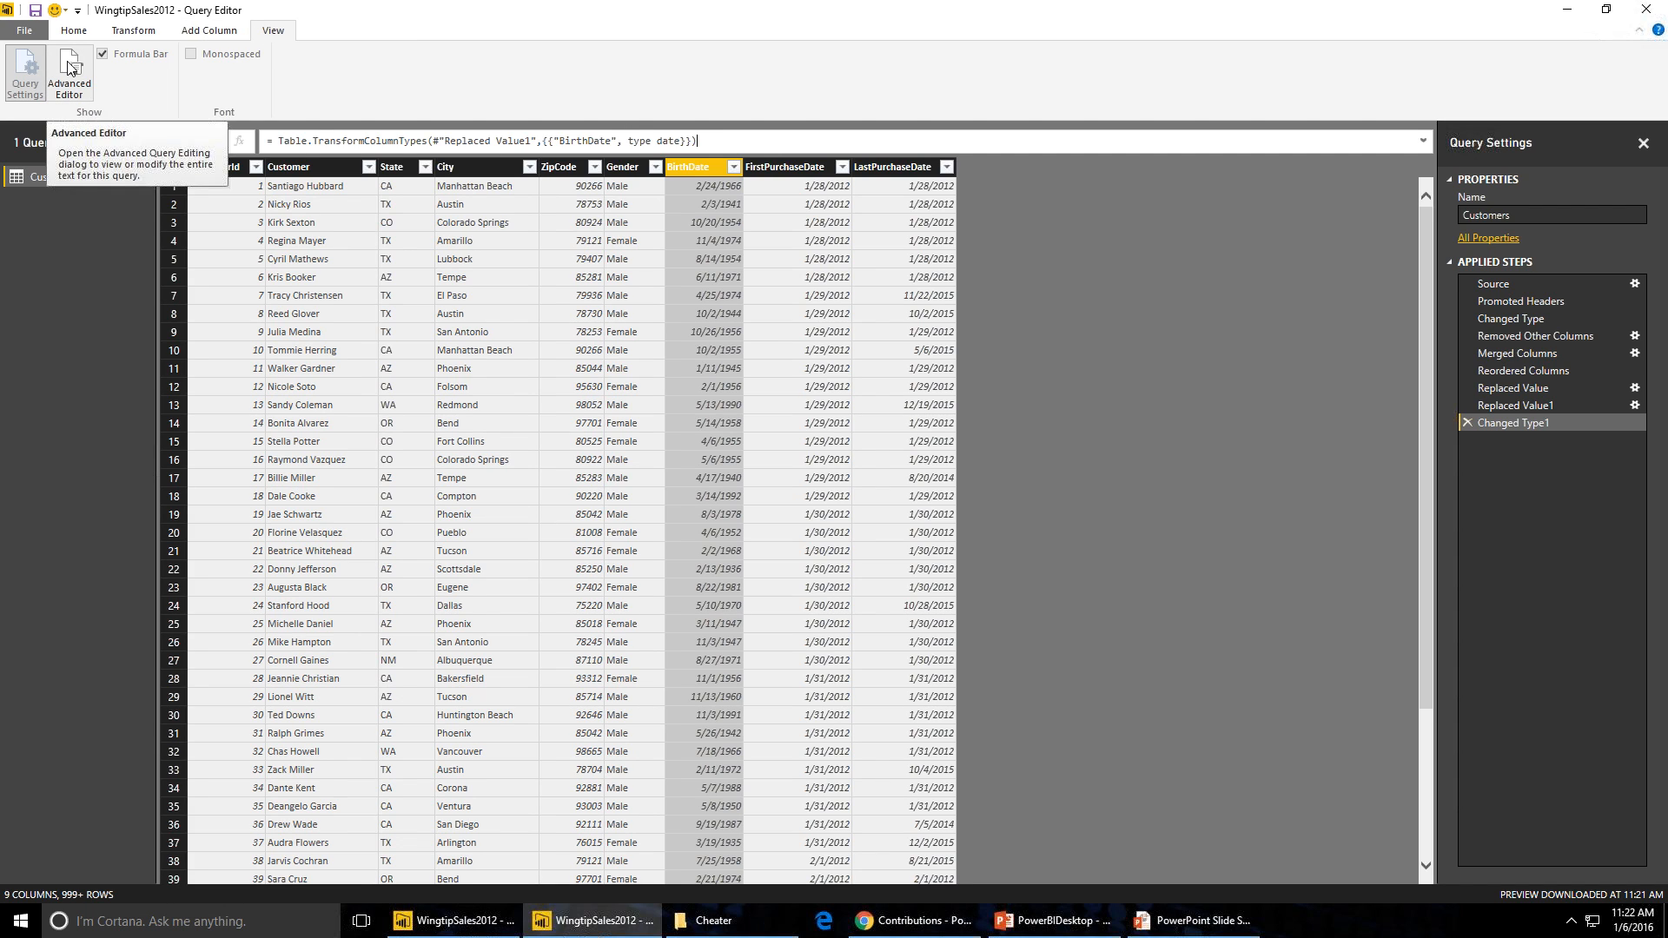
- Review the query's M code in the Advanced Editor, then step through each applied step to inspect its effect
click(85, 87)
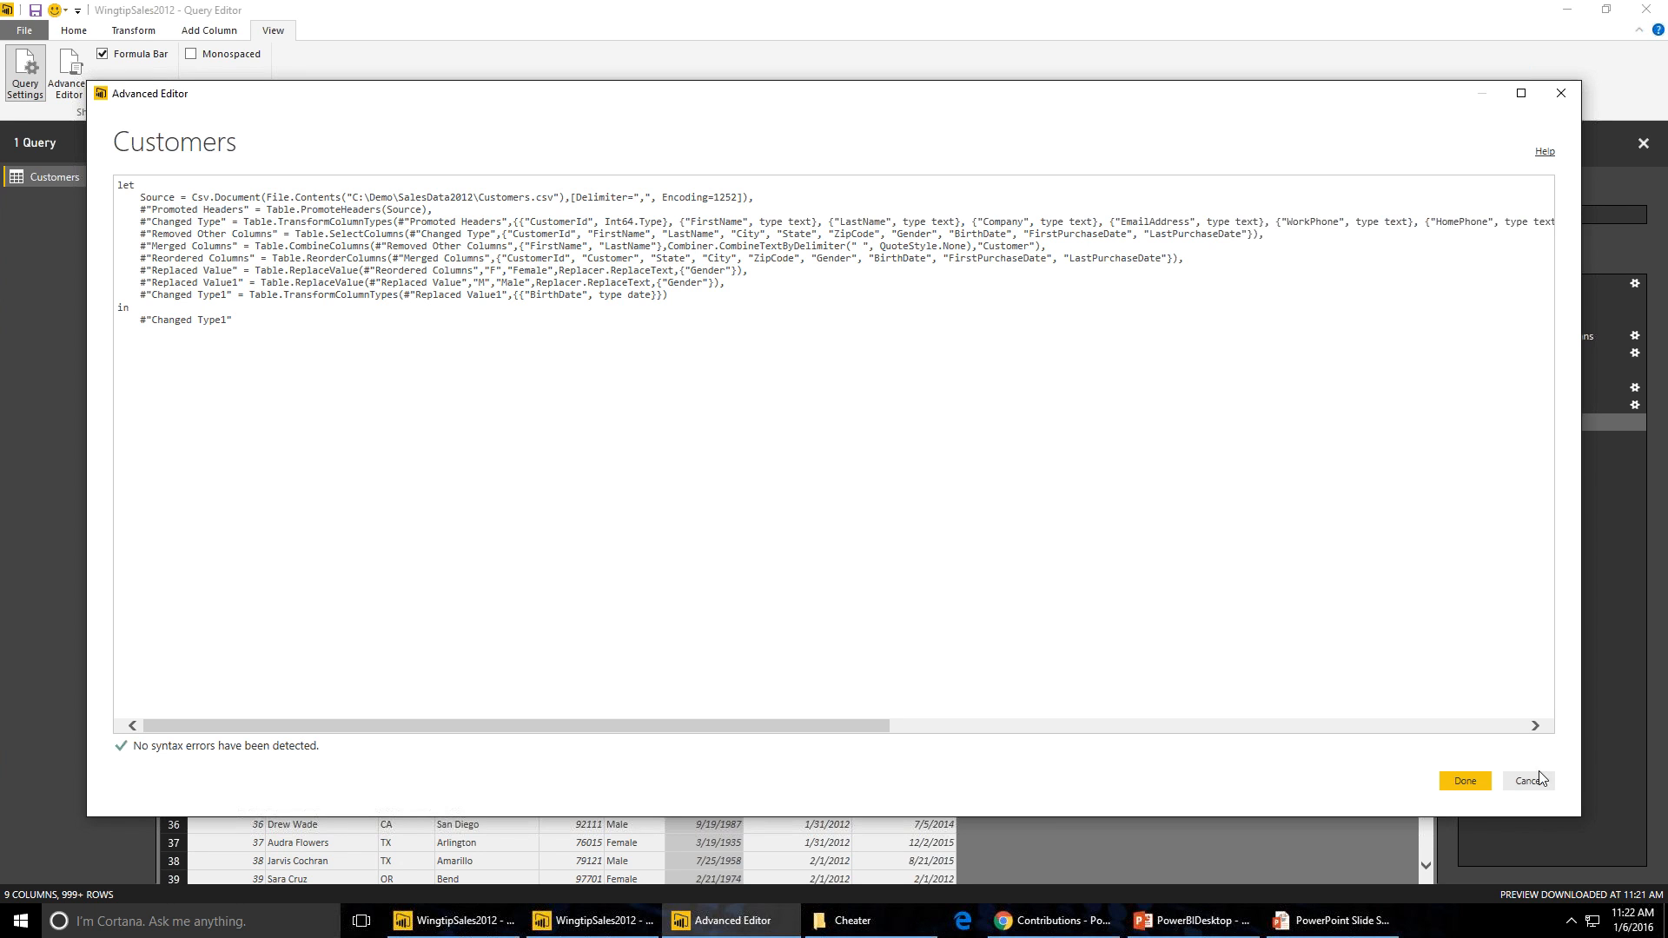
click(1480, 789)
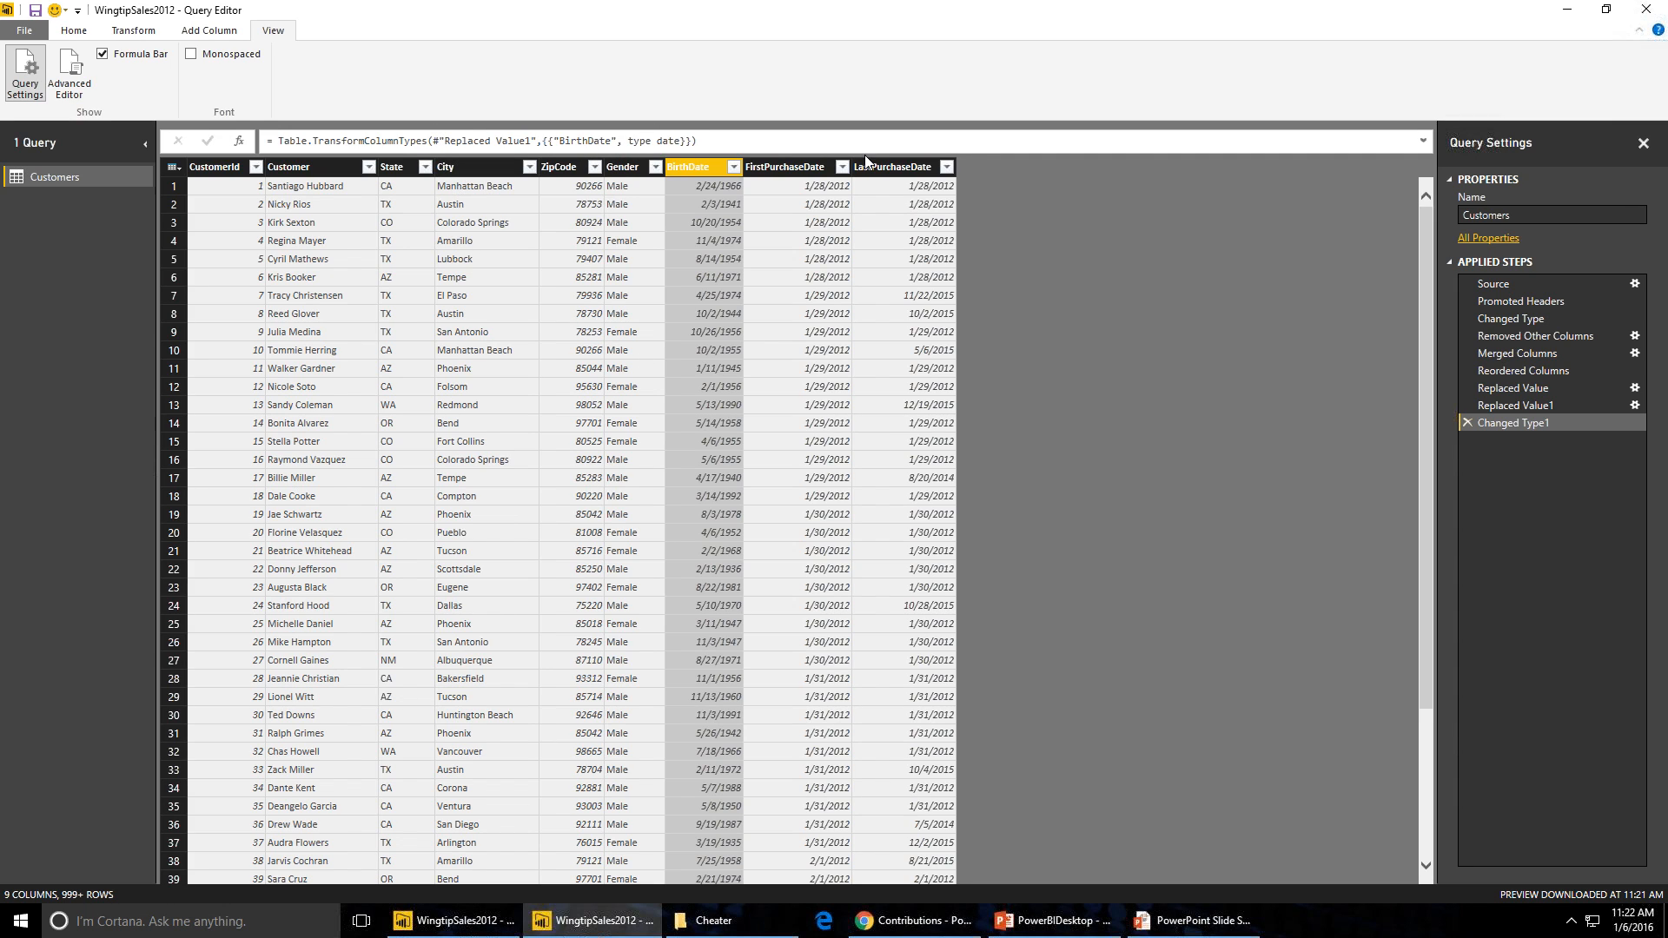
click(1516, 285)
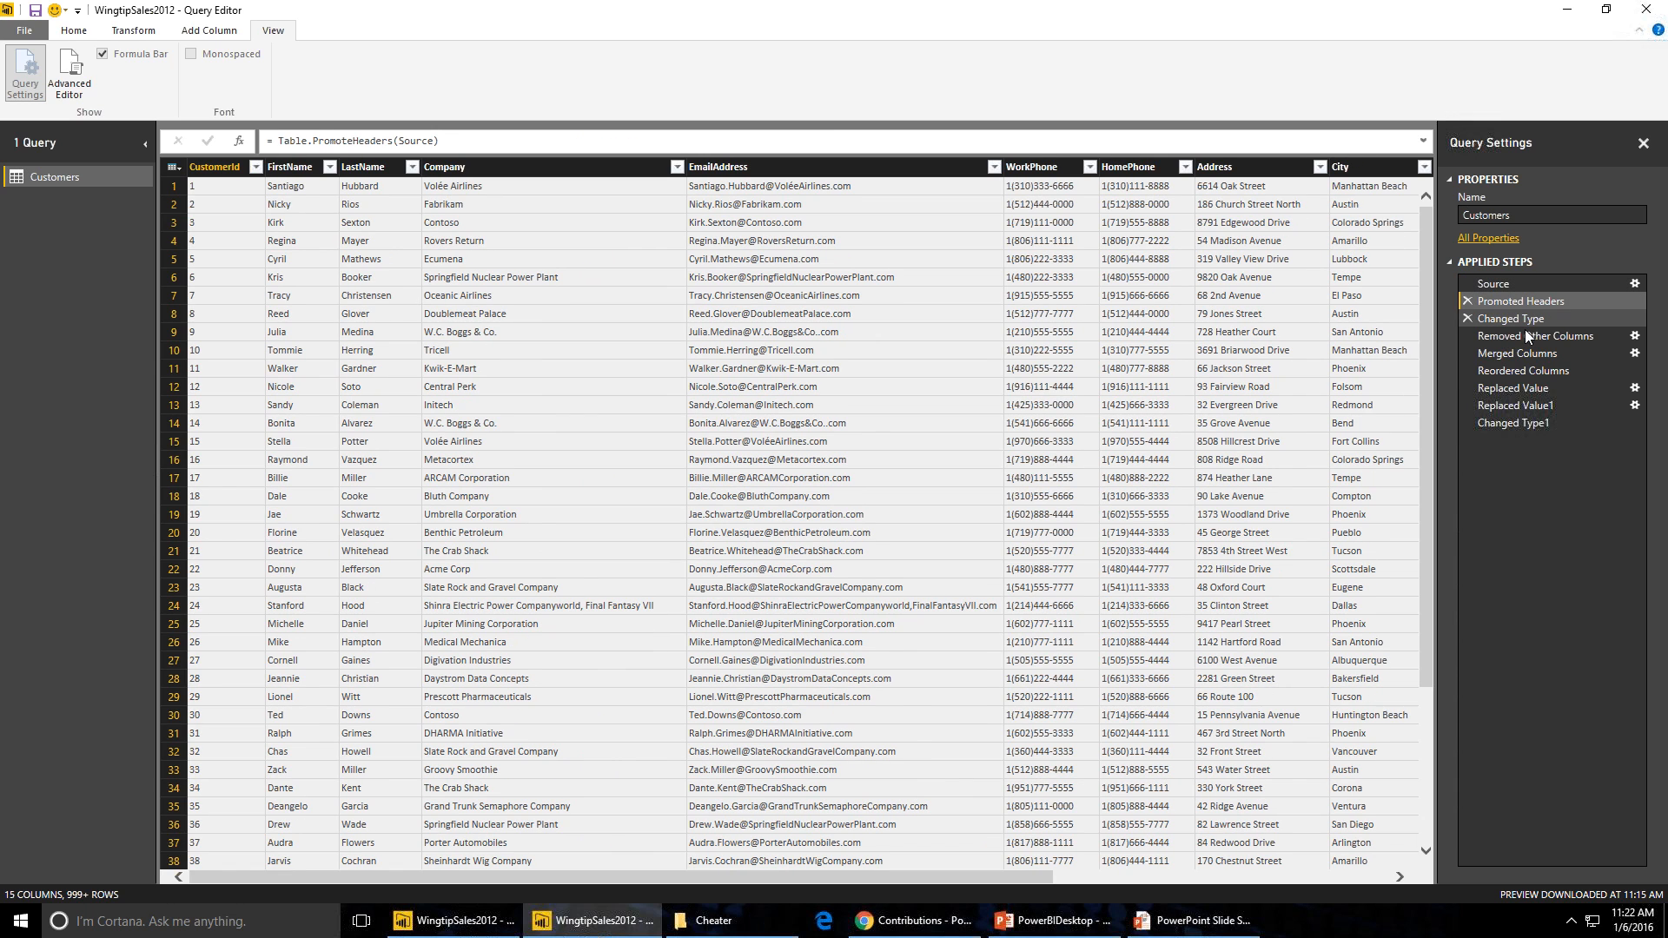
click(1525, 327)
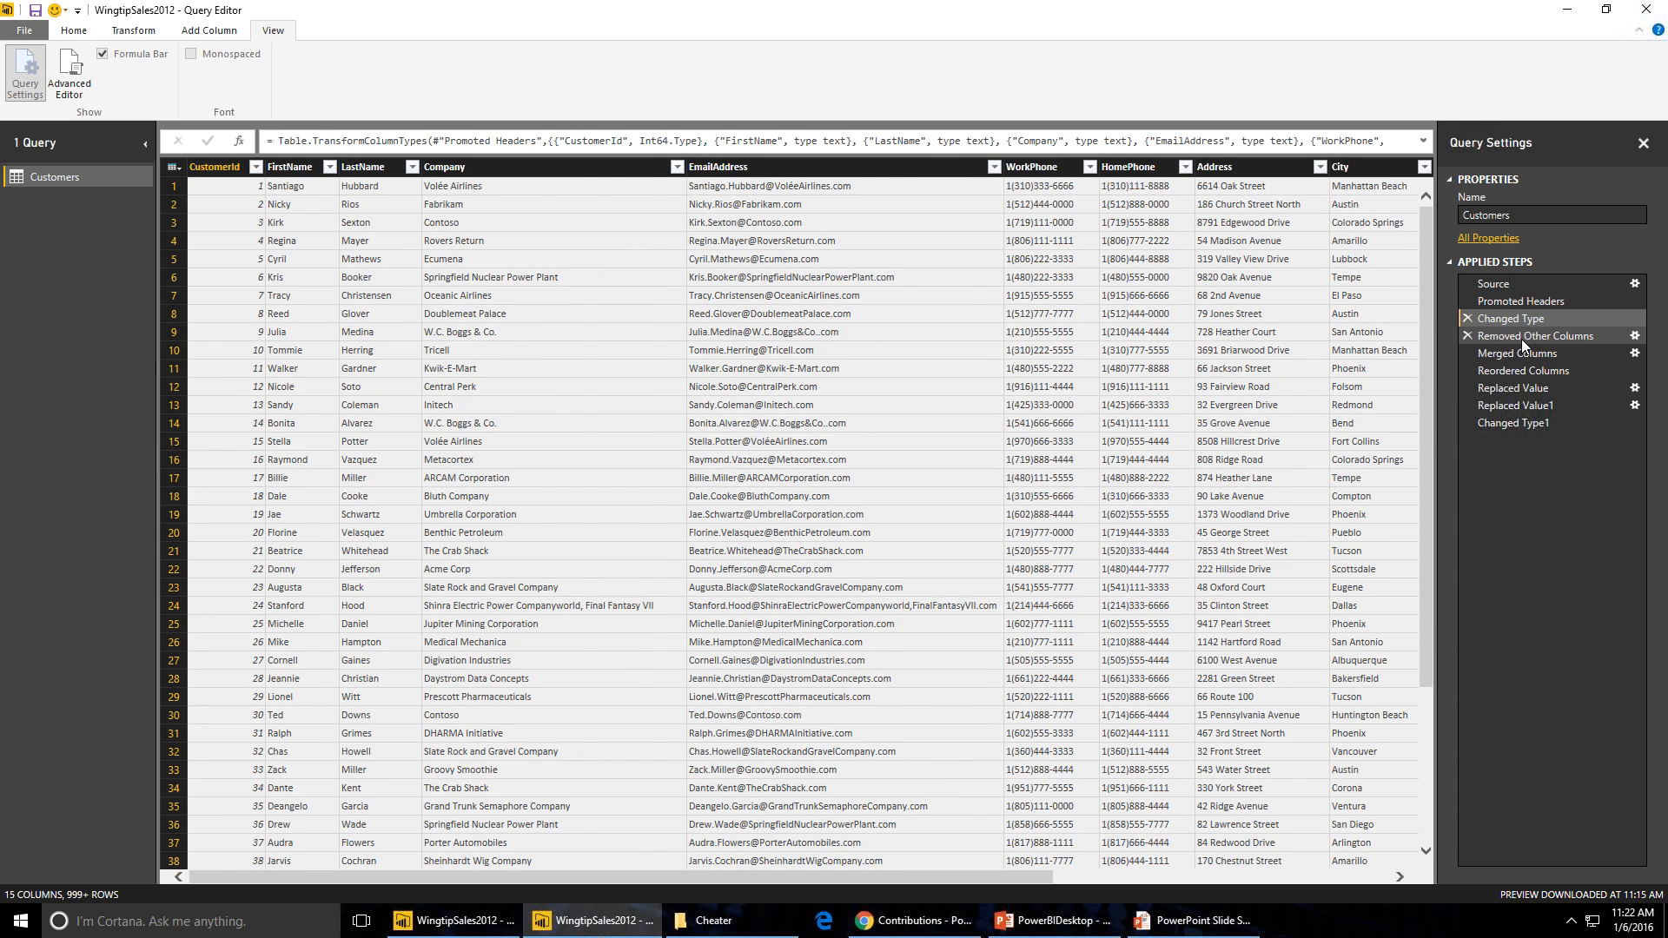
click(1521, 341)
click(1516, 354)
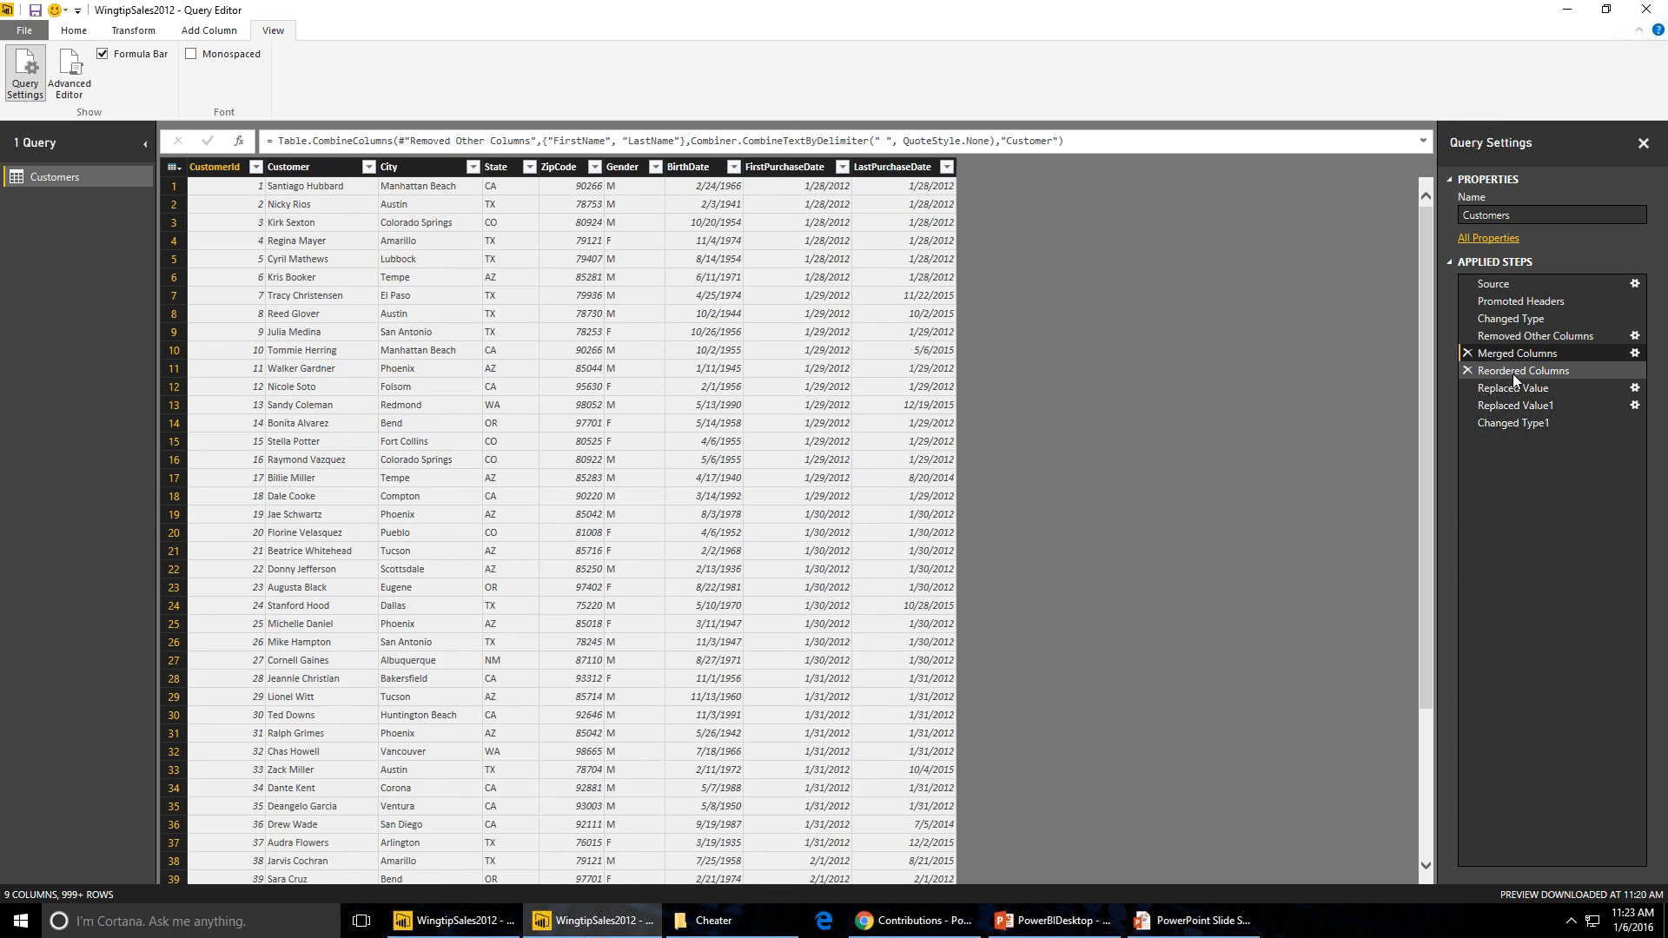
click(1514, 372)
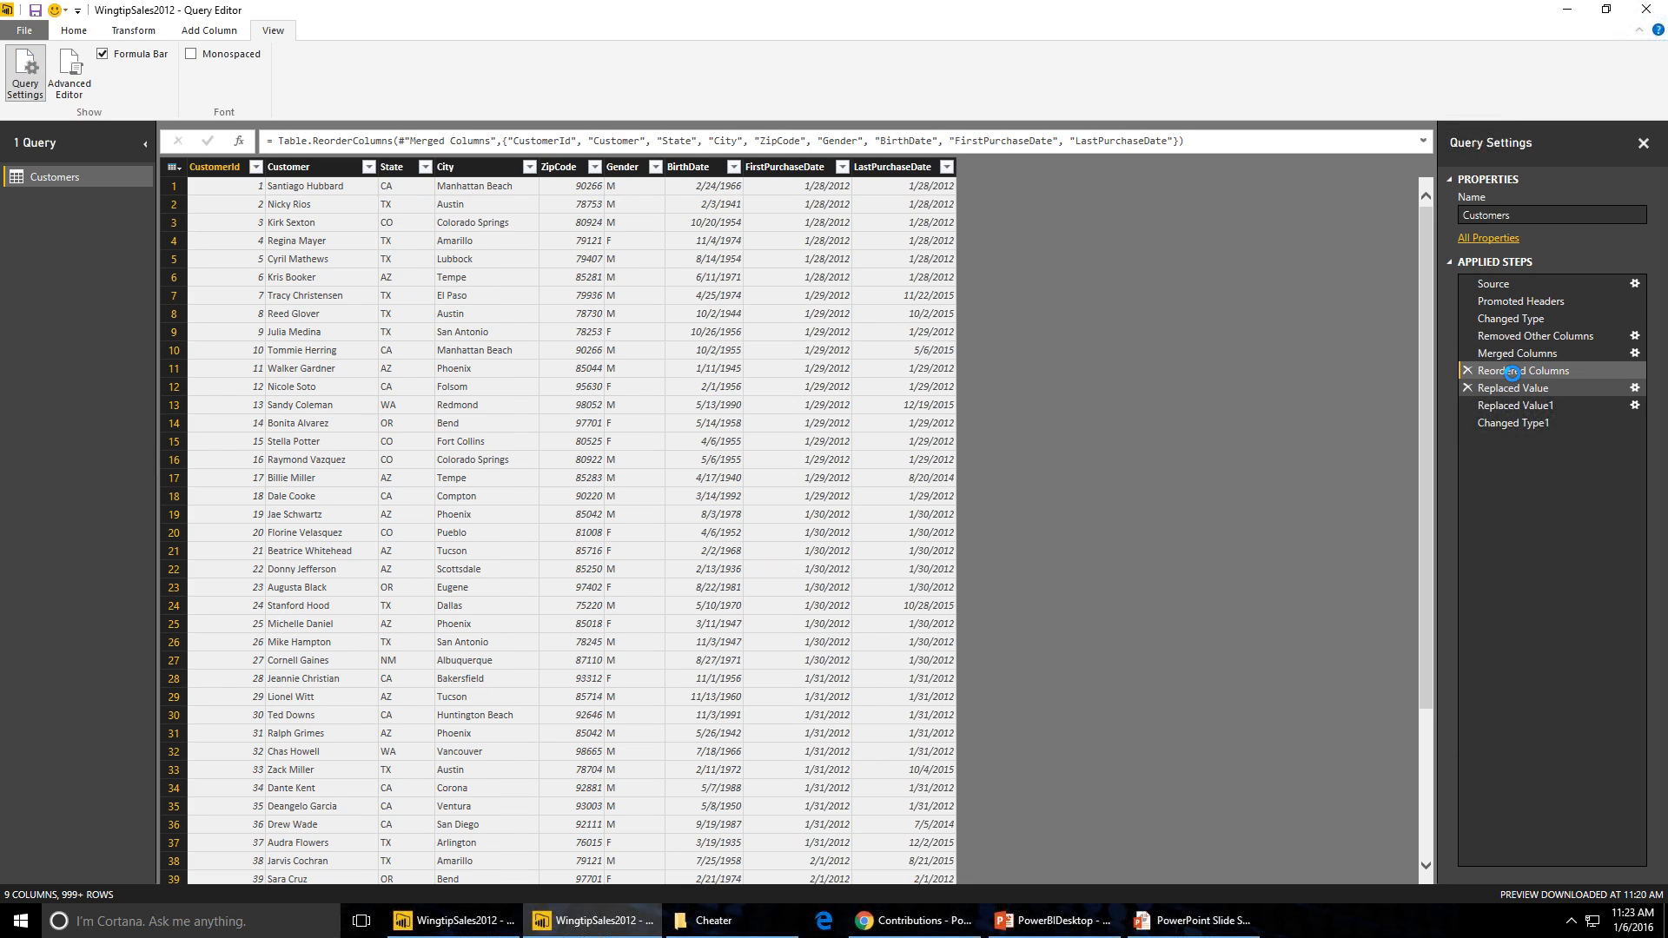
click(1514, 383)
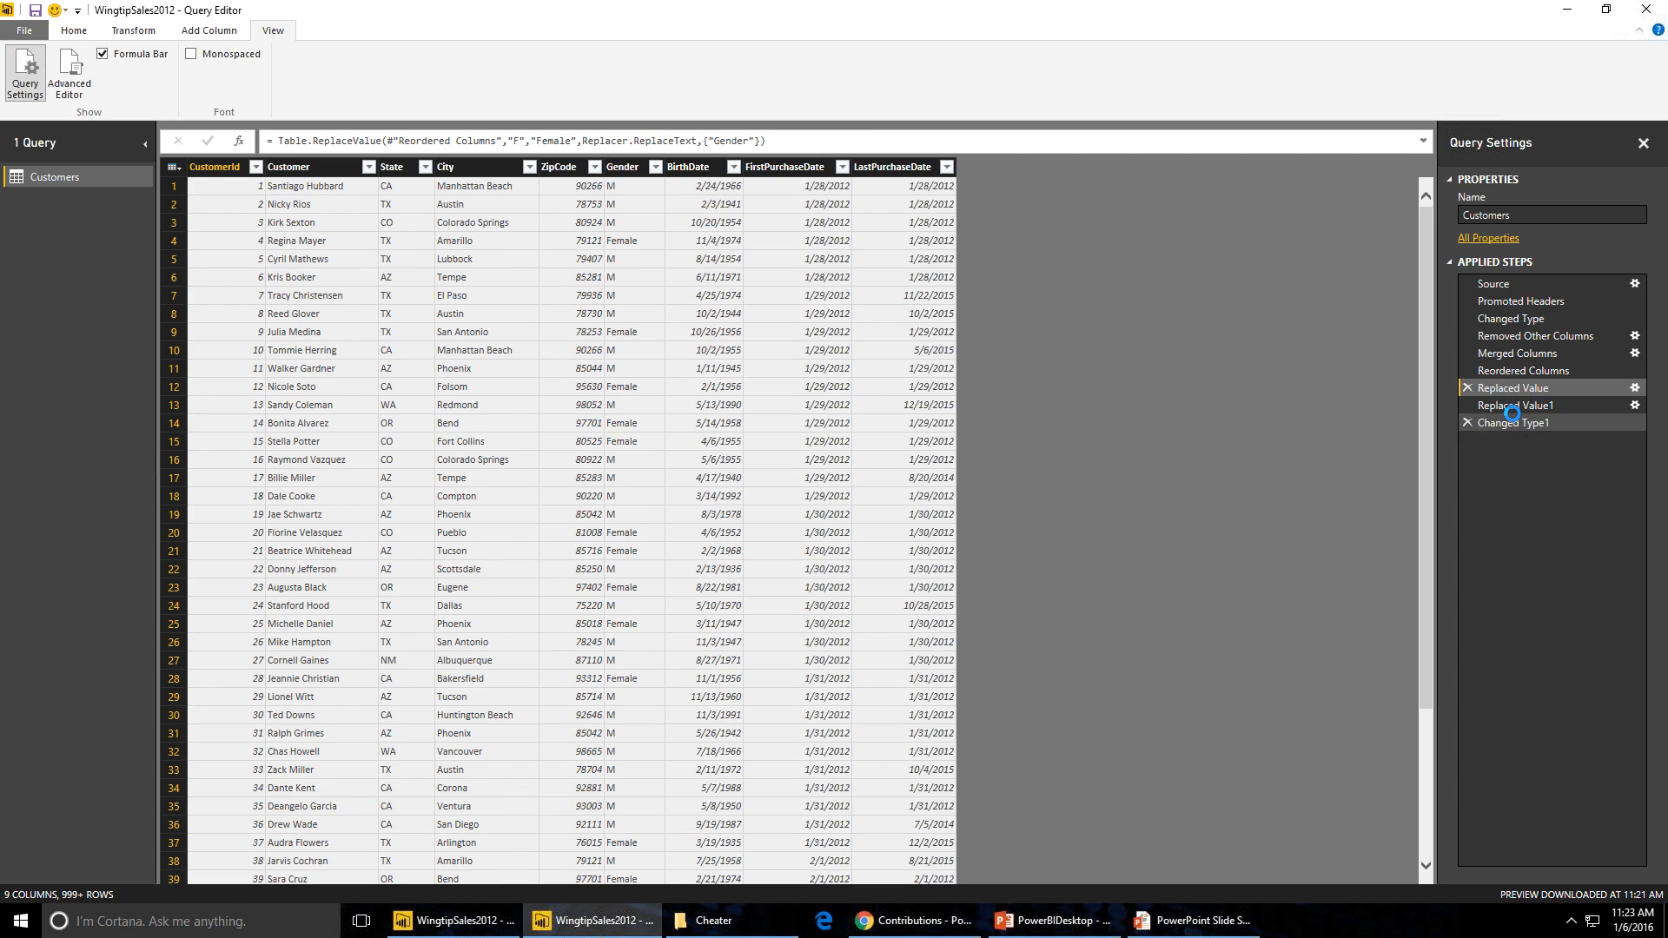
click(1514, 416)
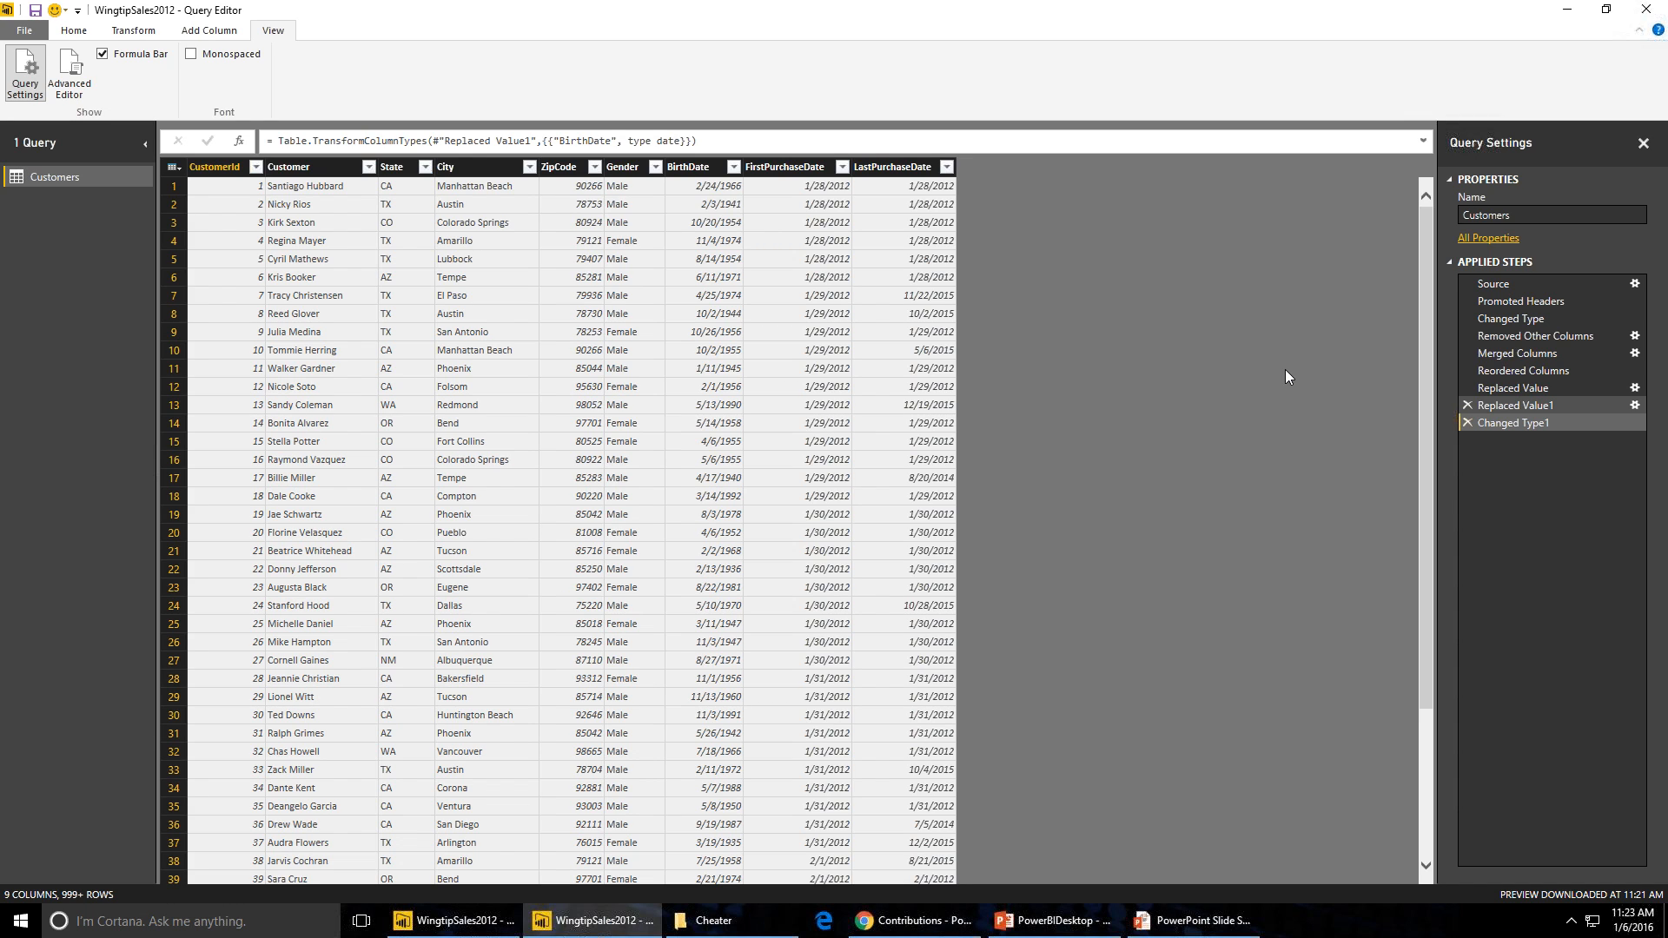
- Open Add Custom Column, name the new column Customer and start its formula with if [FirstPurchaseDate]=[LastPurchaseDate]
click(801, 167)
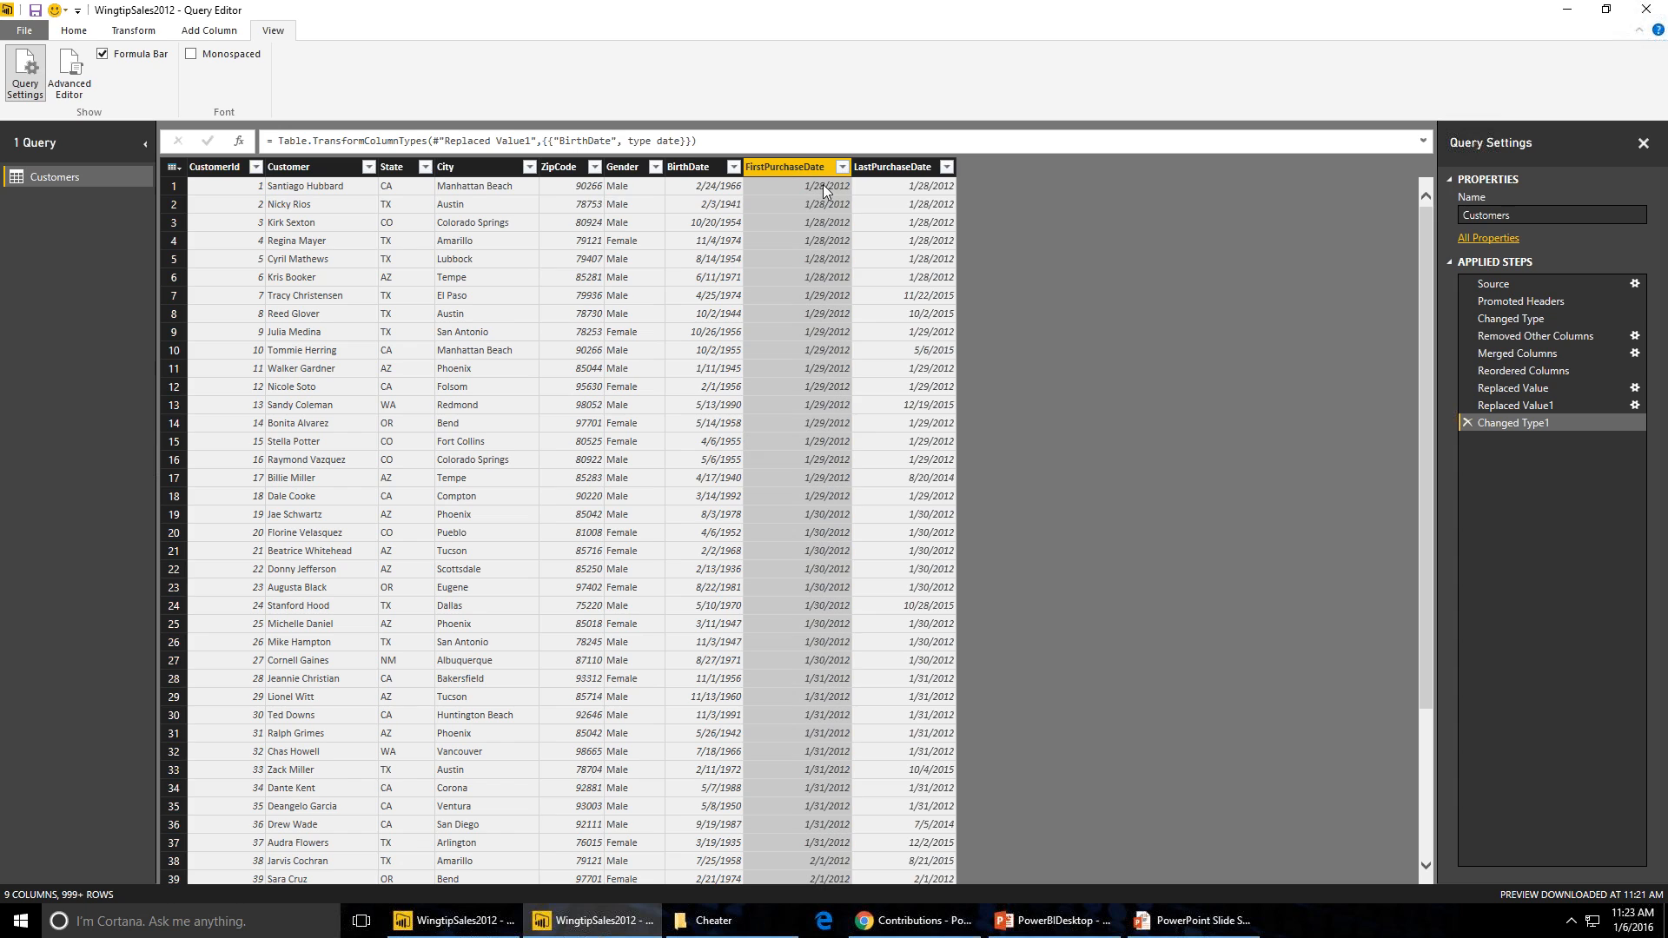
click(910, 168)
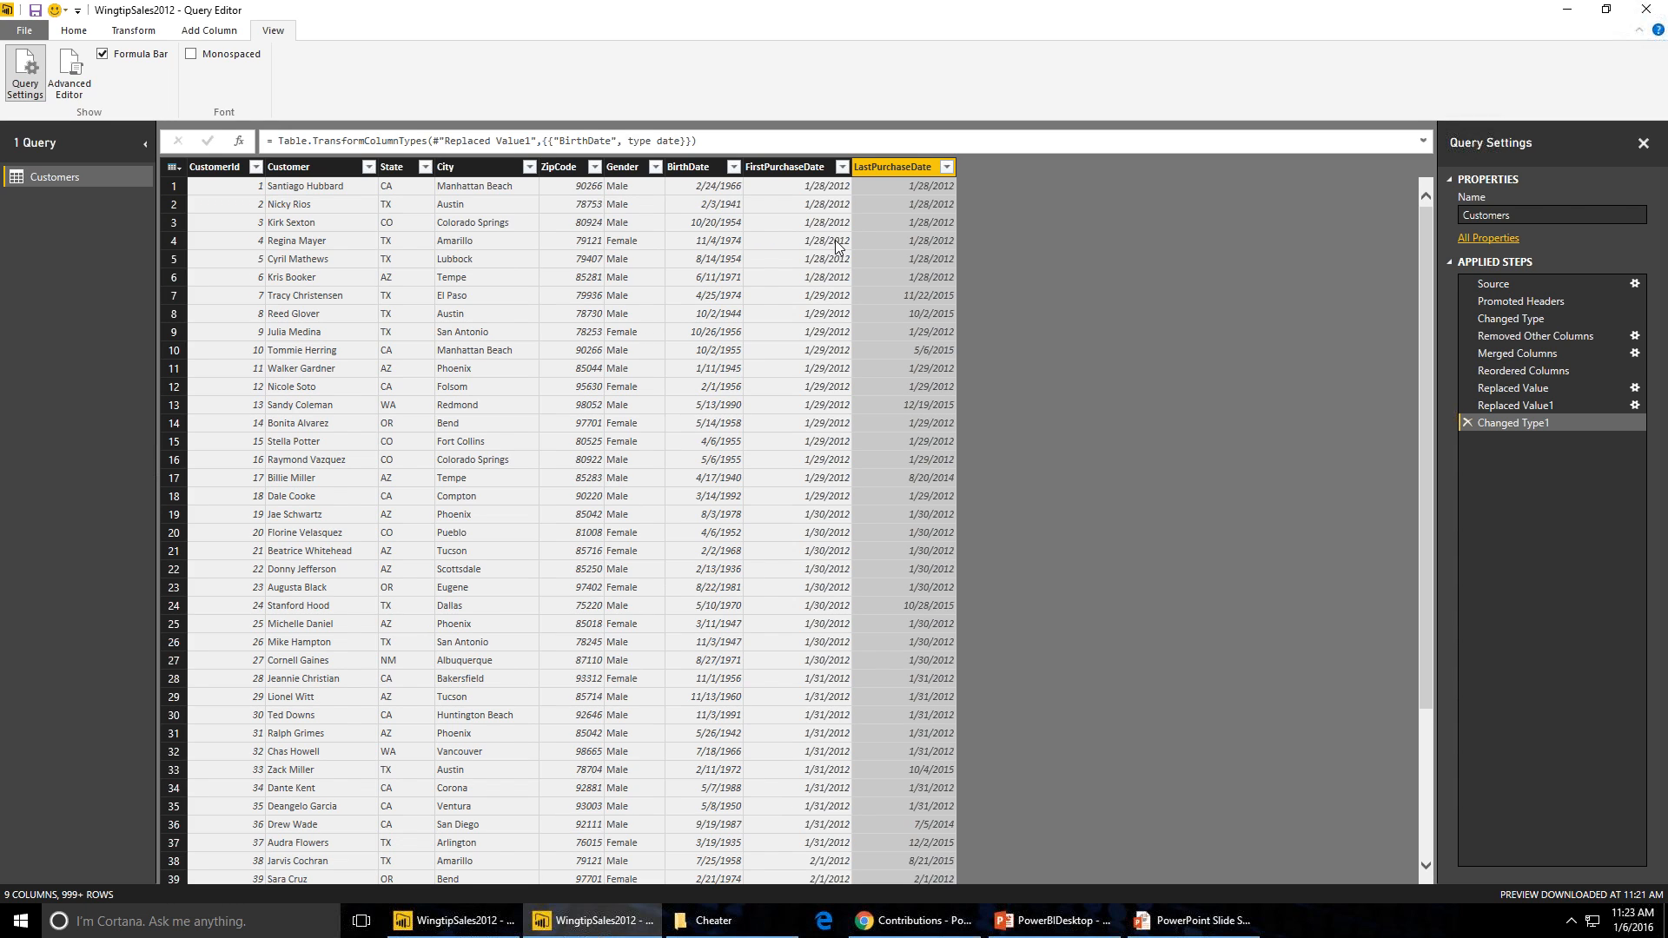
click(133, 31)
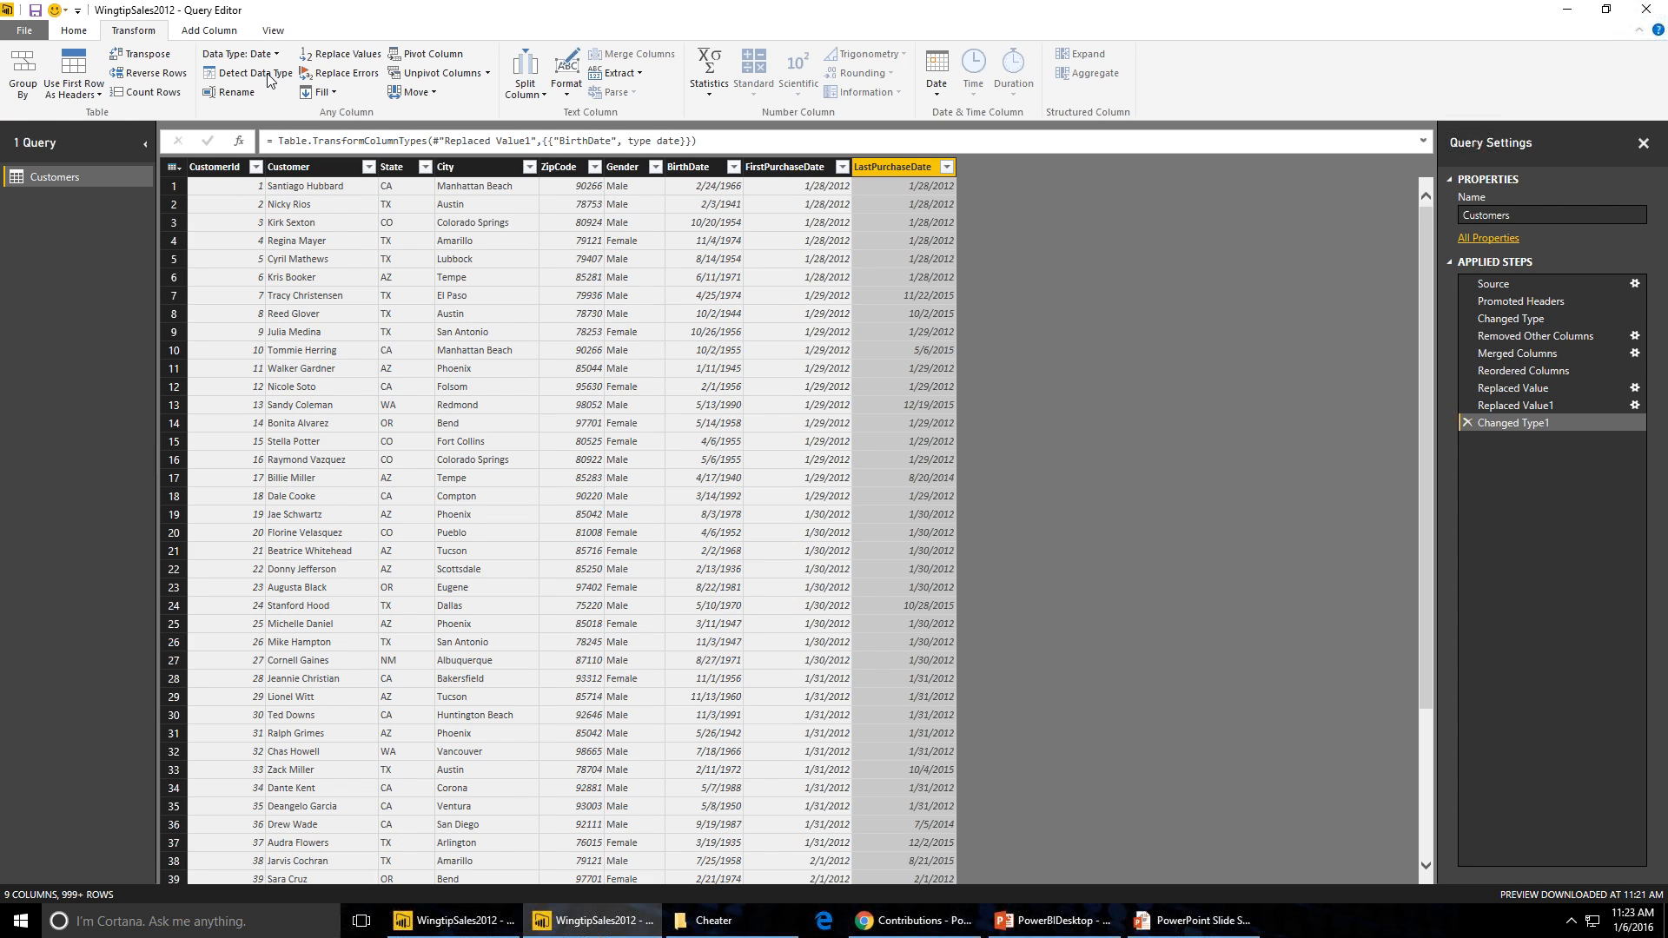
click(219, 30)
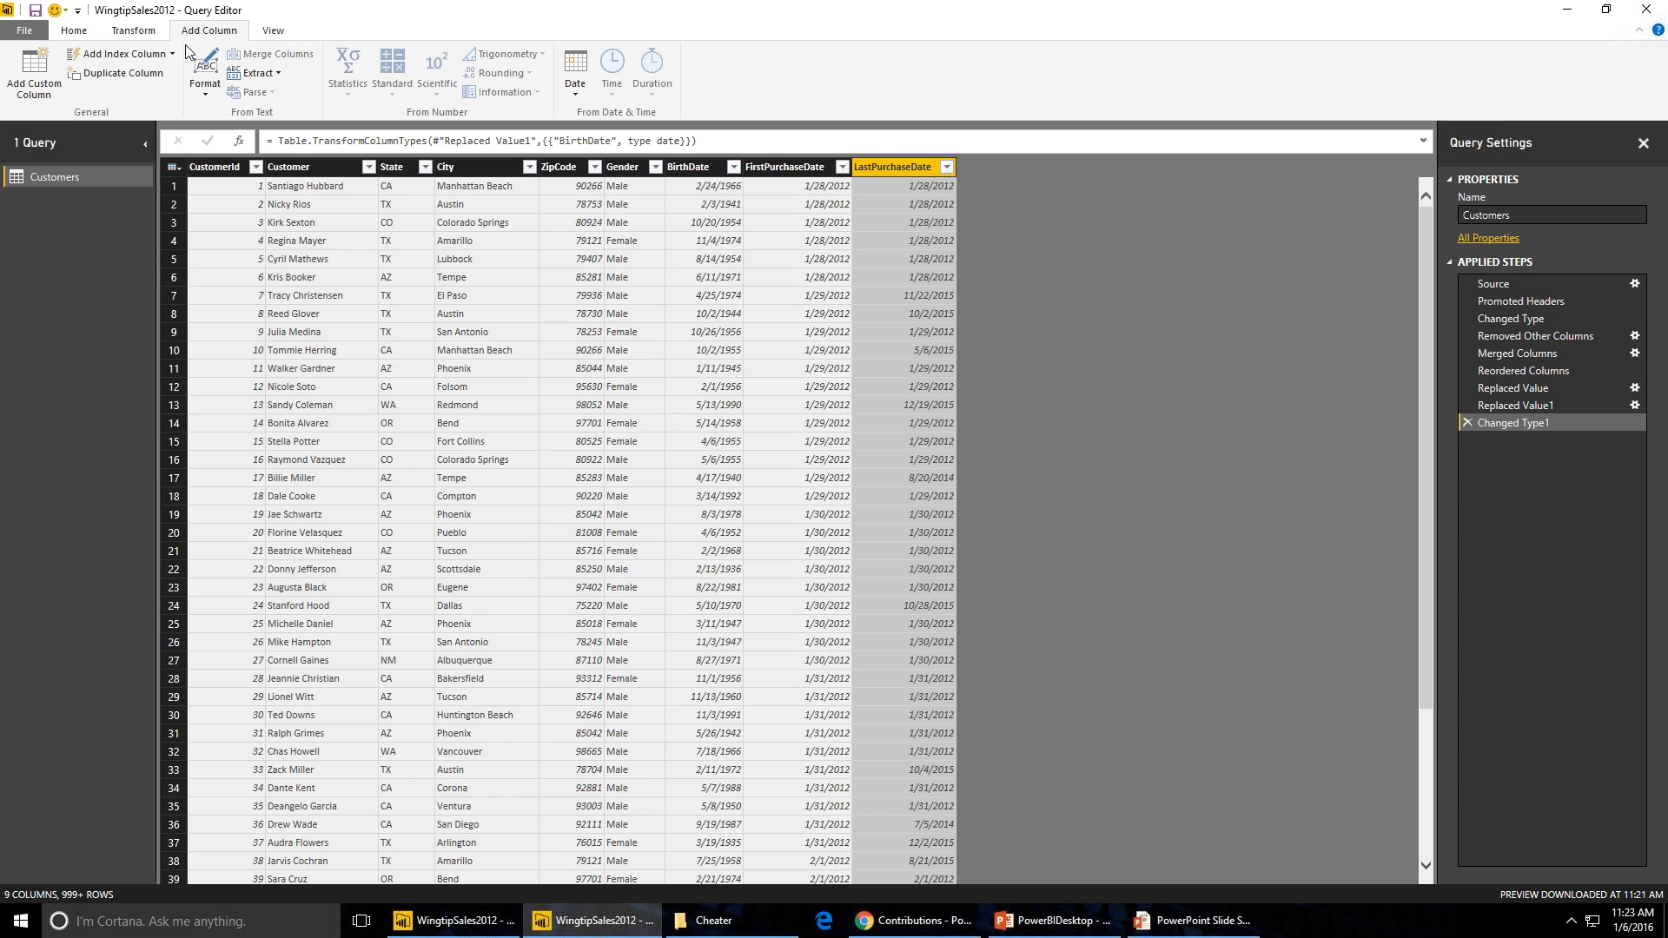
click(34, 71)
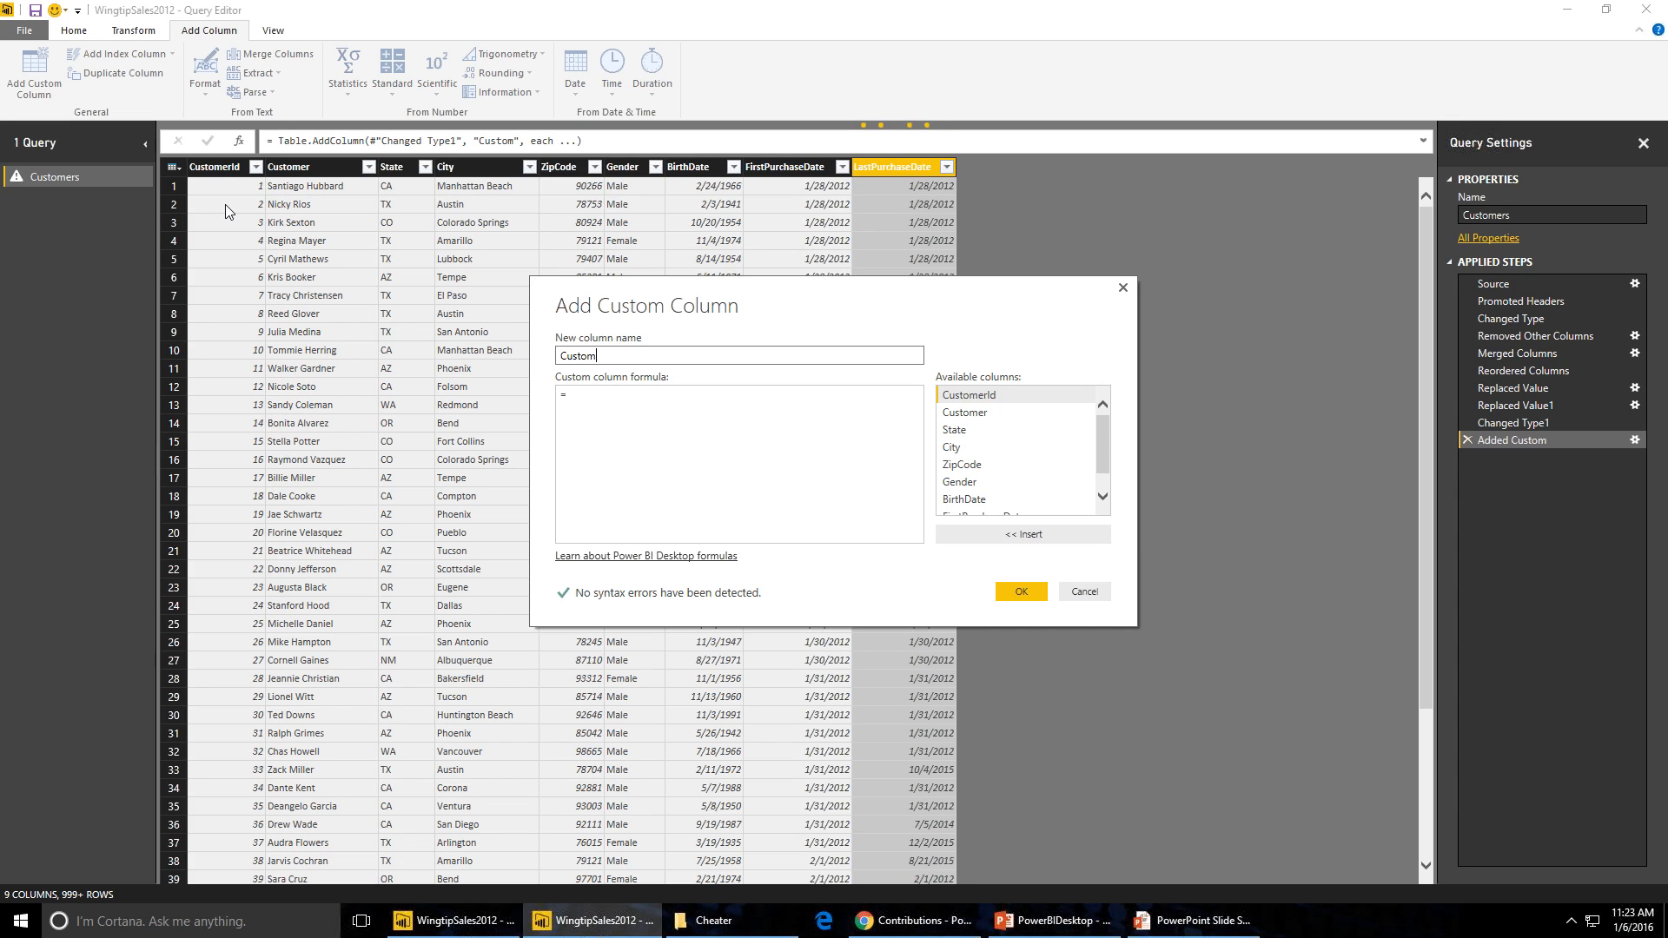
text(er)
key(Tab)
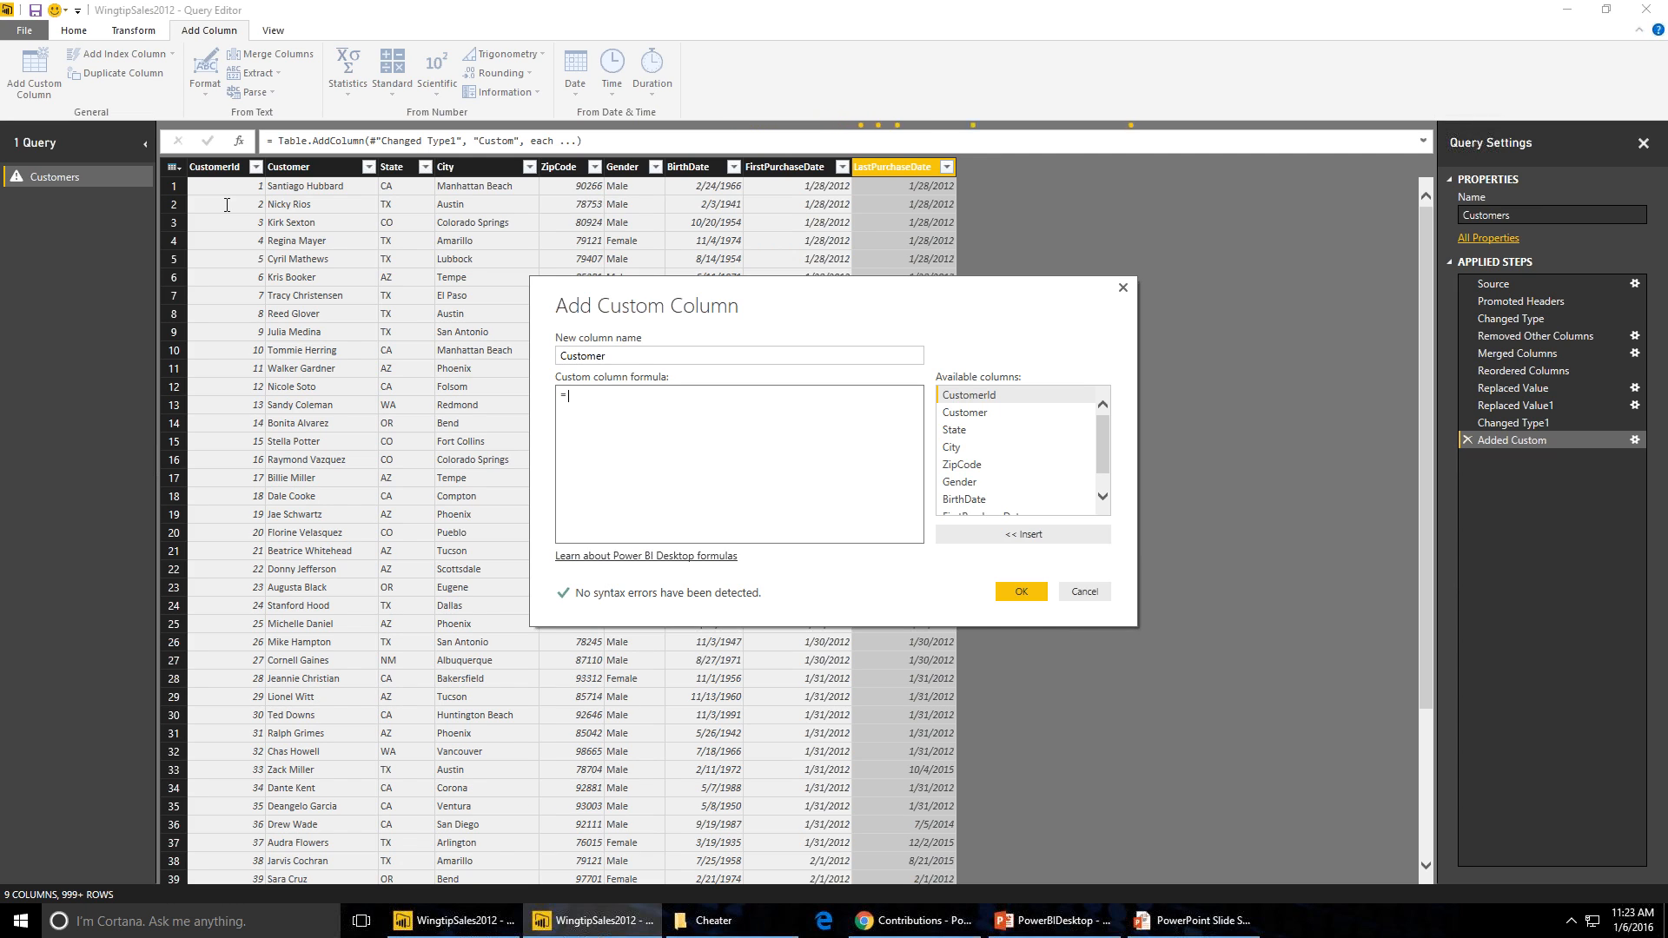
text(if)
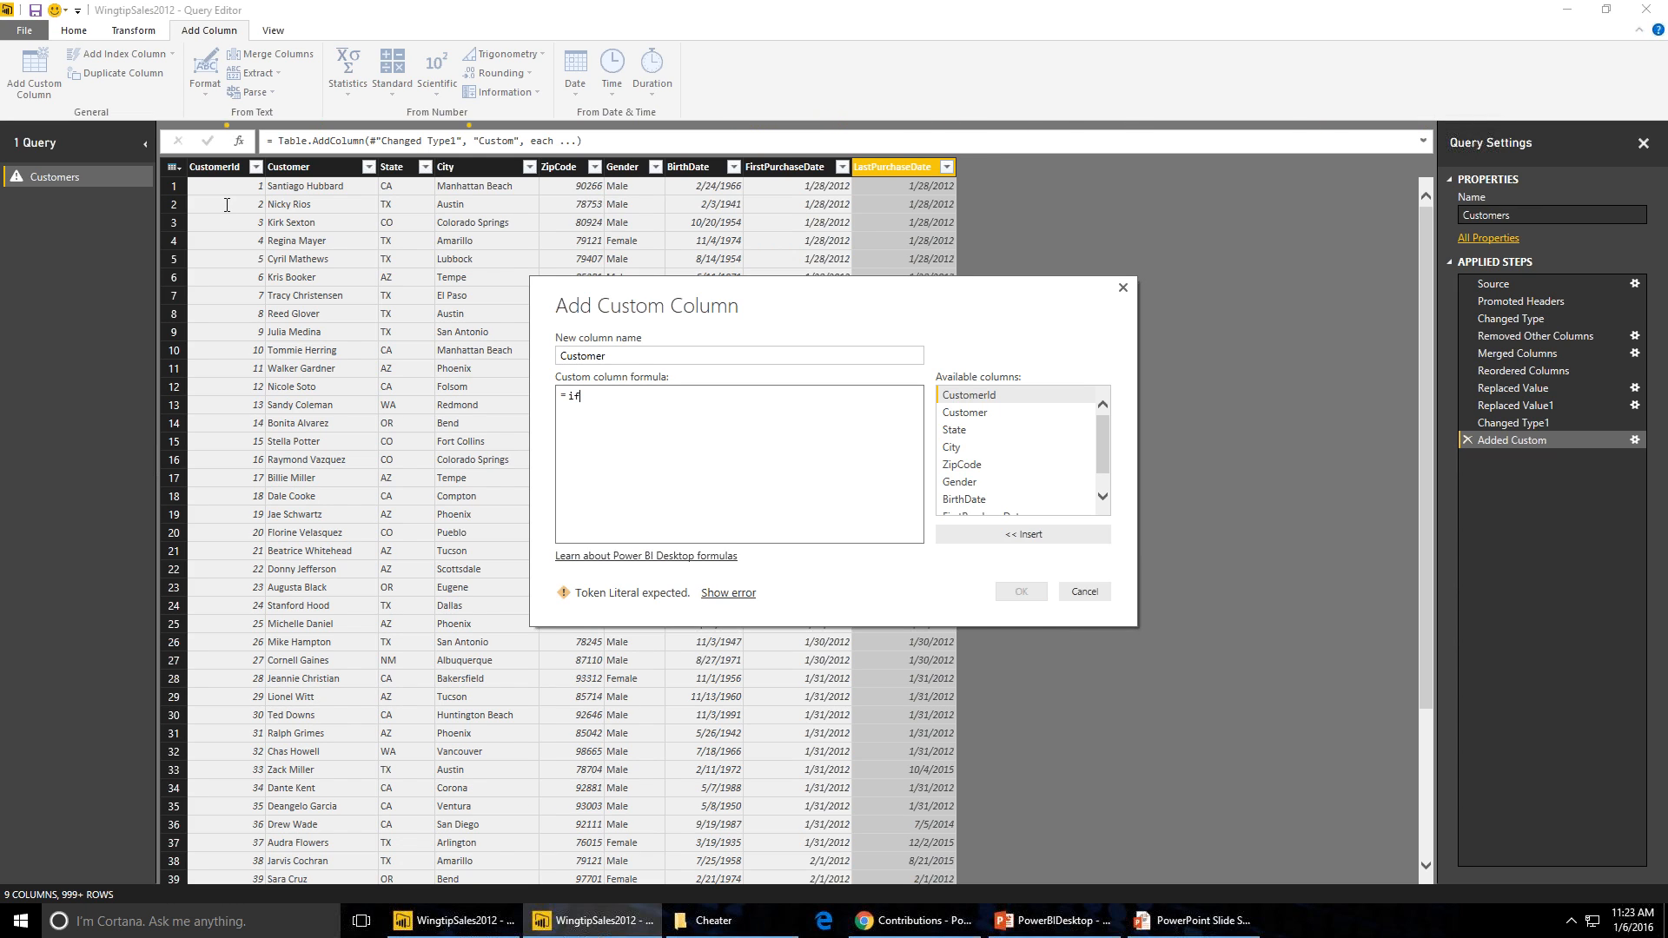
click(1104, 499)
click(1074, 491)
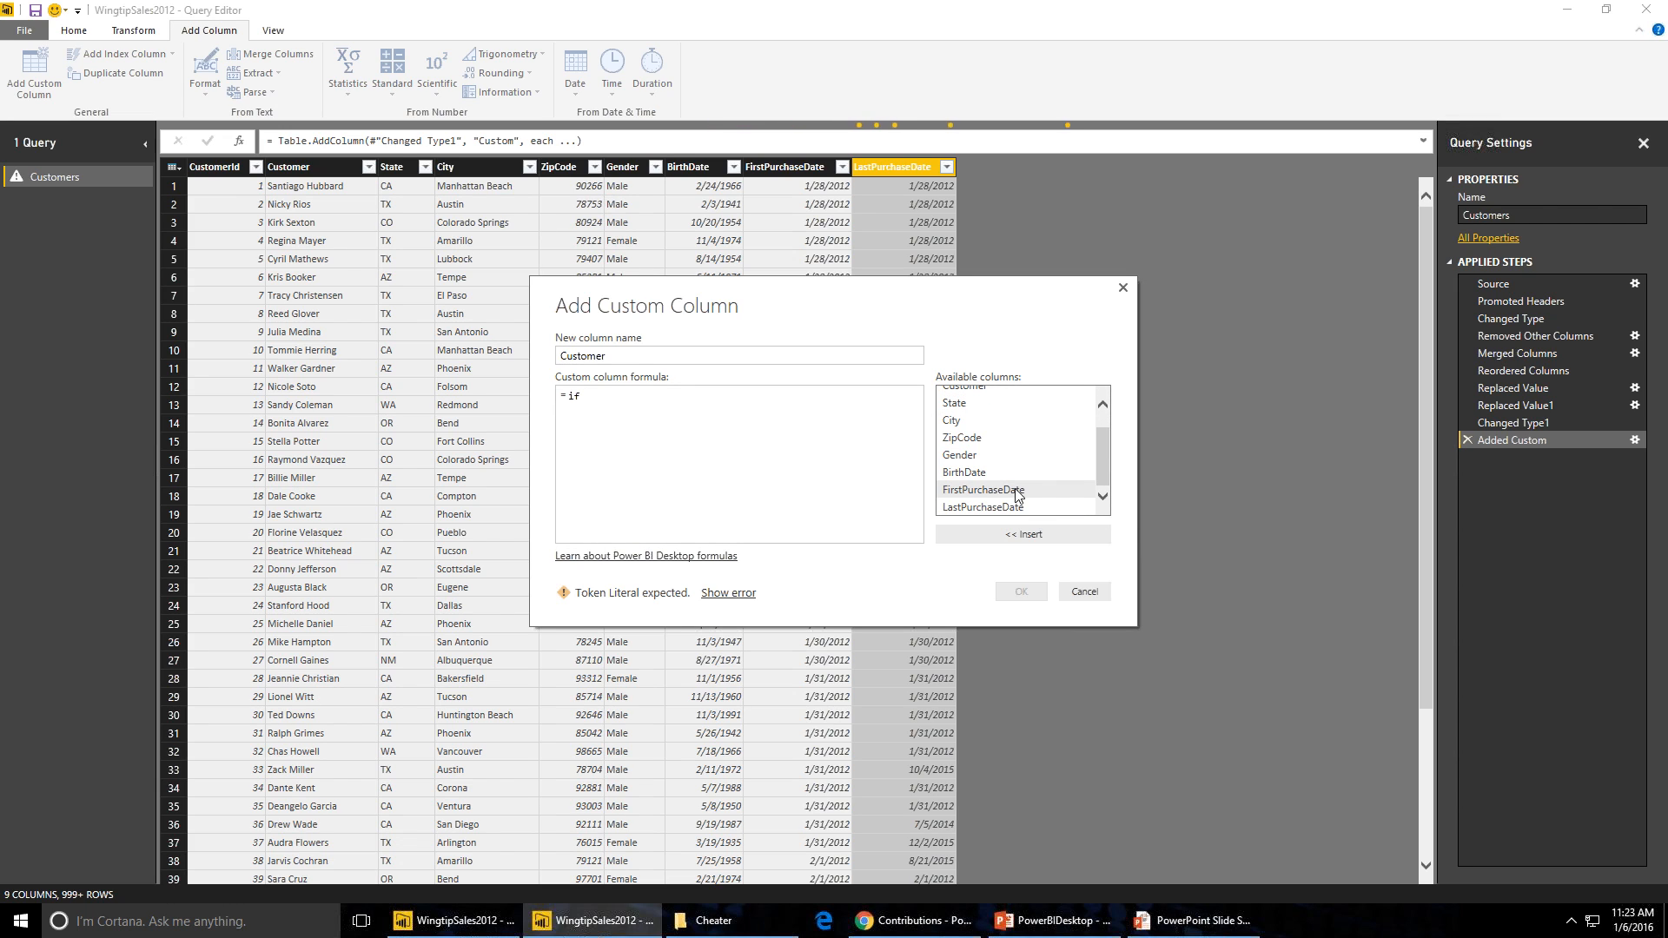
click(1023, 533)
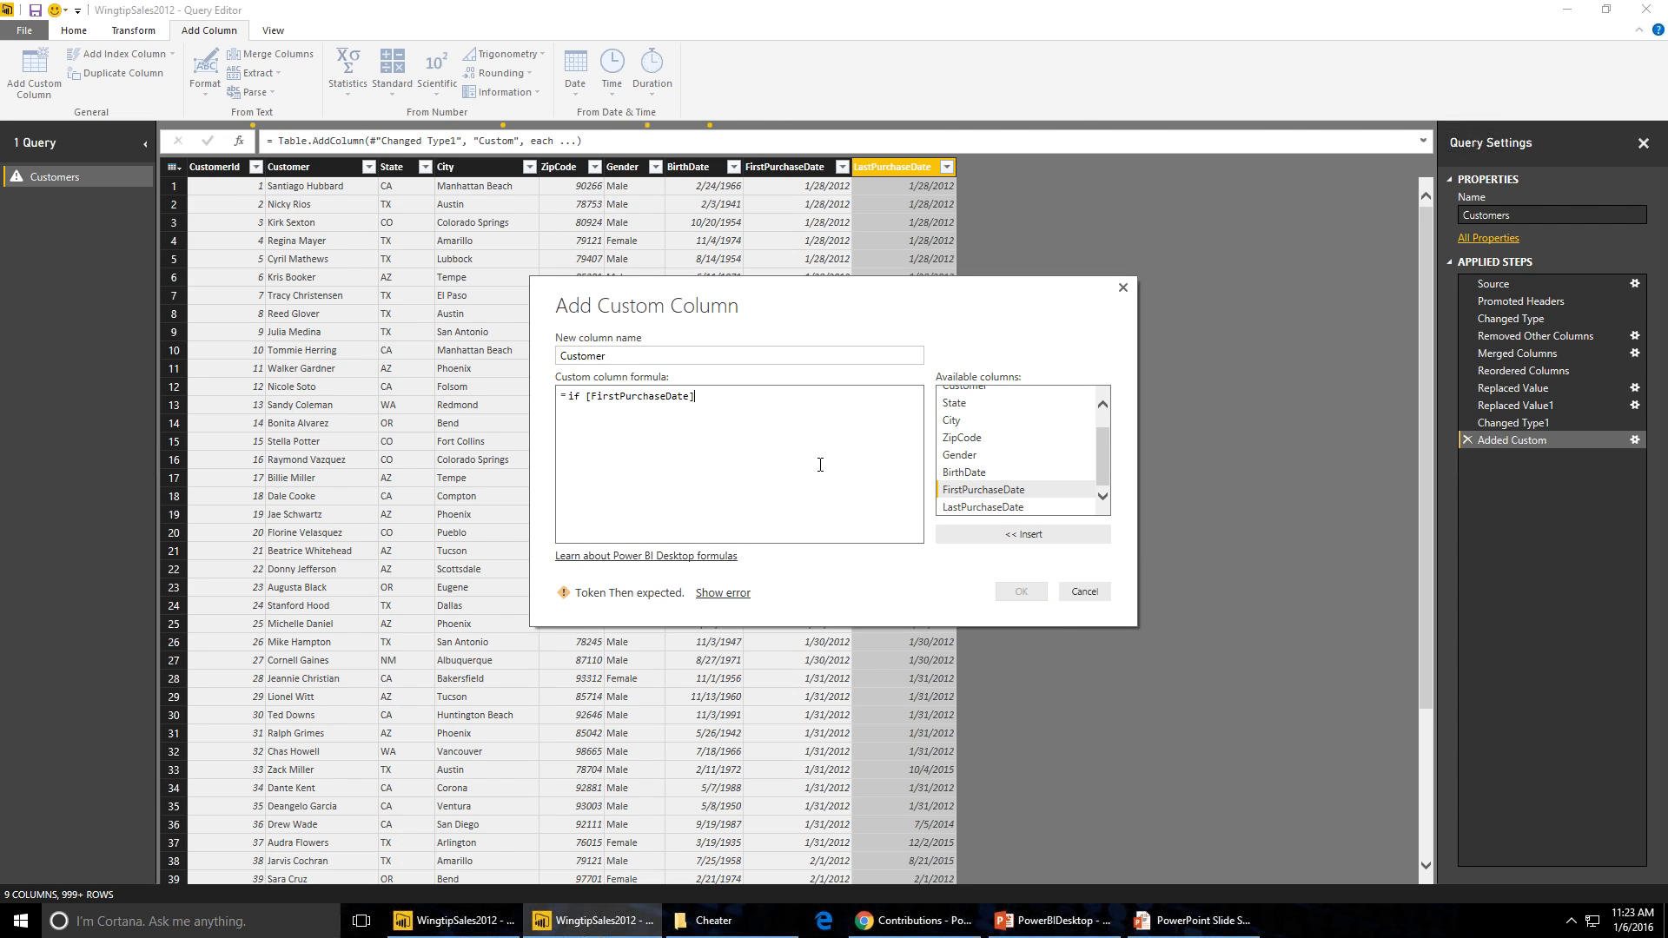
text(=)
click(1006, 507)
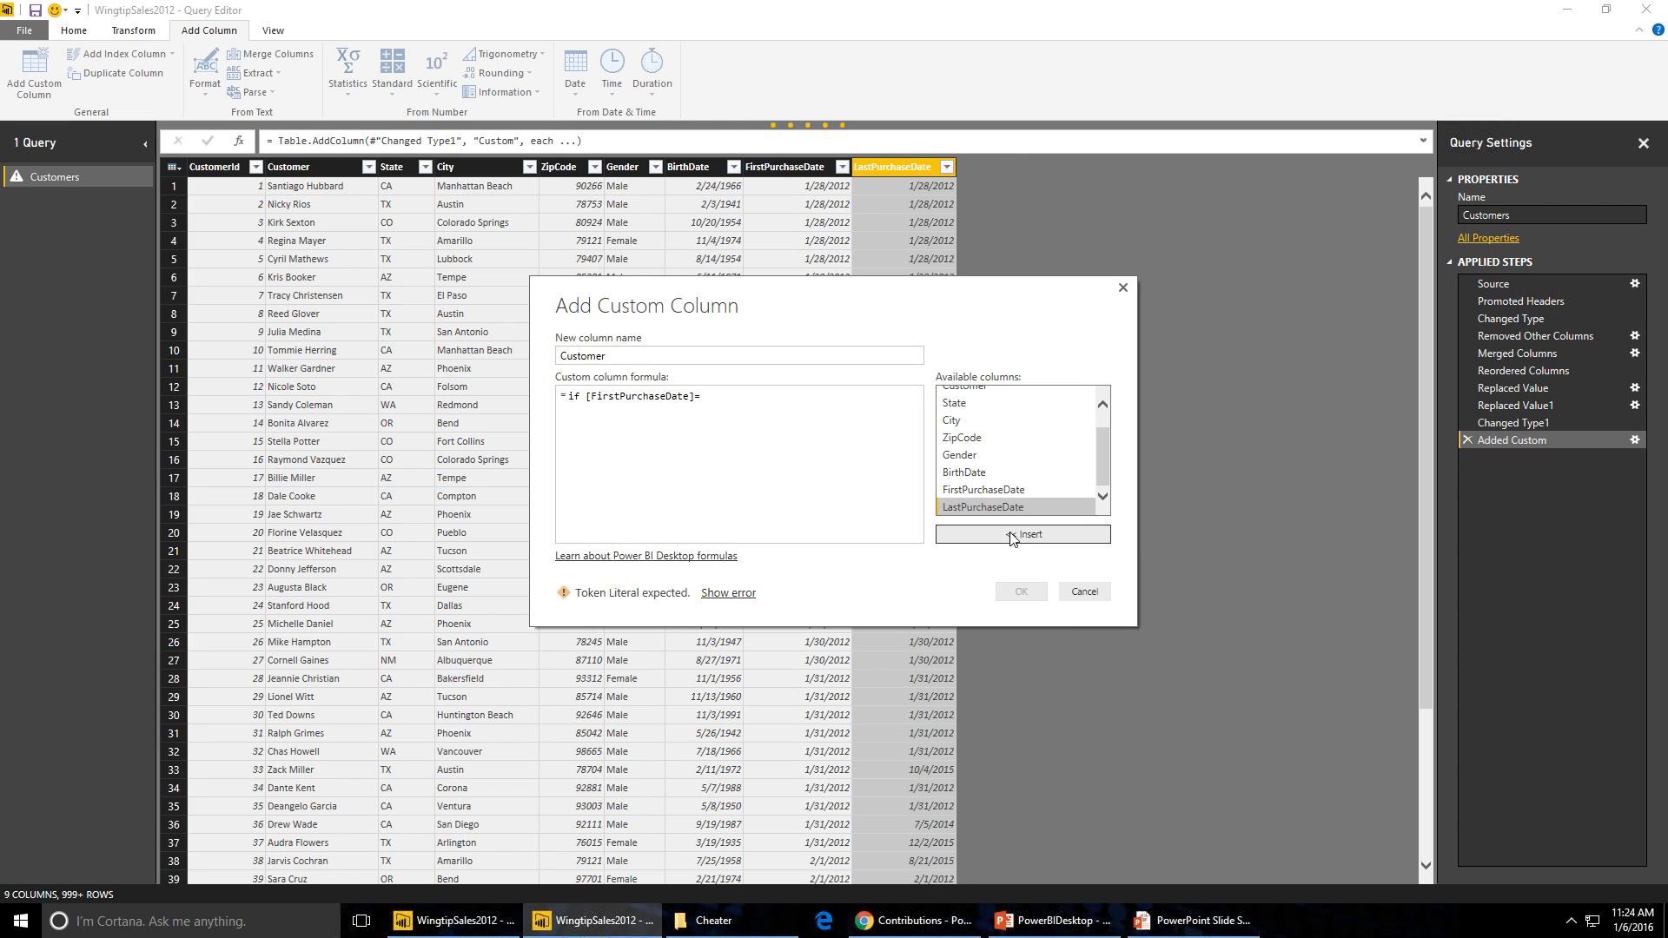
click(1012, 538)
key(Return)
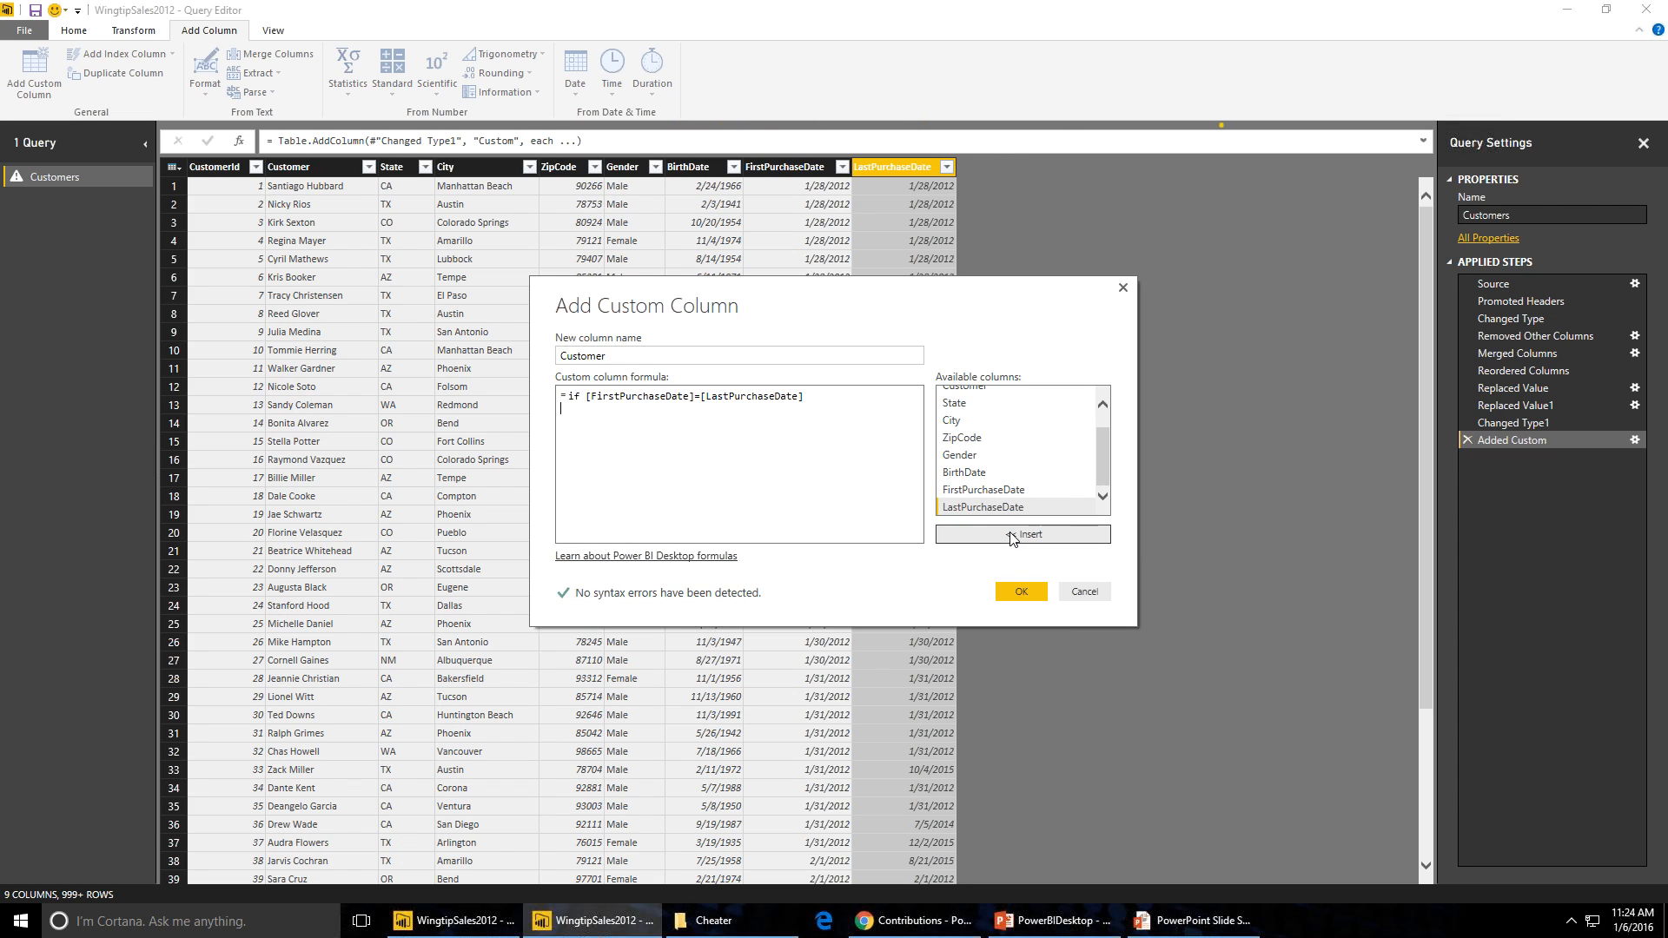
- Complete the formula with then "One-time customer" else "Re[eat customer" and confirm the custom column
text(then ")
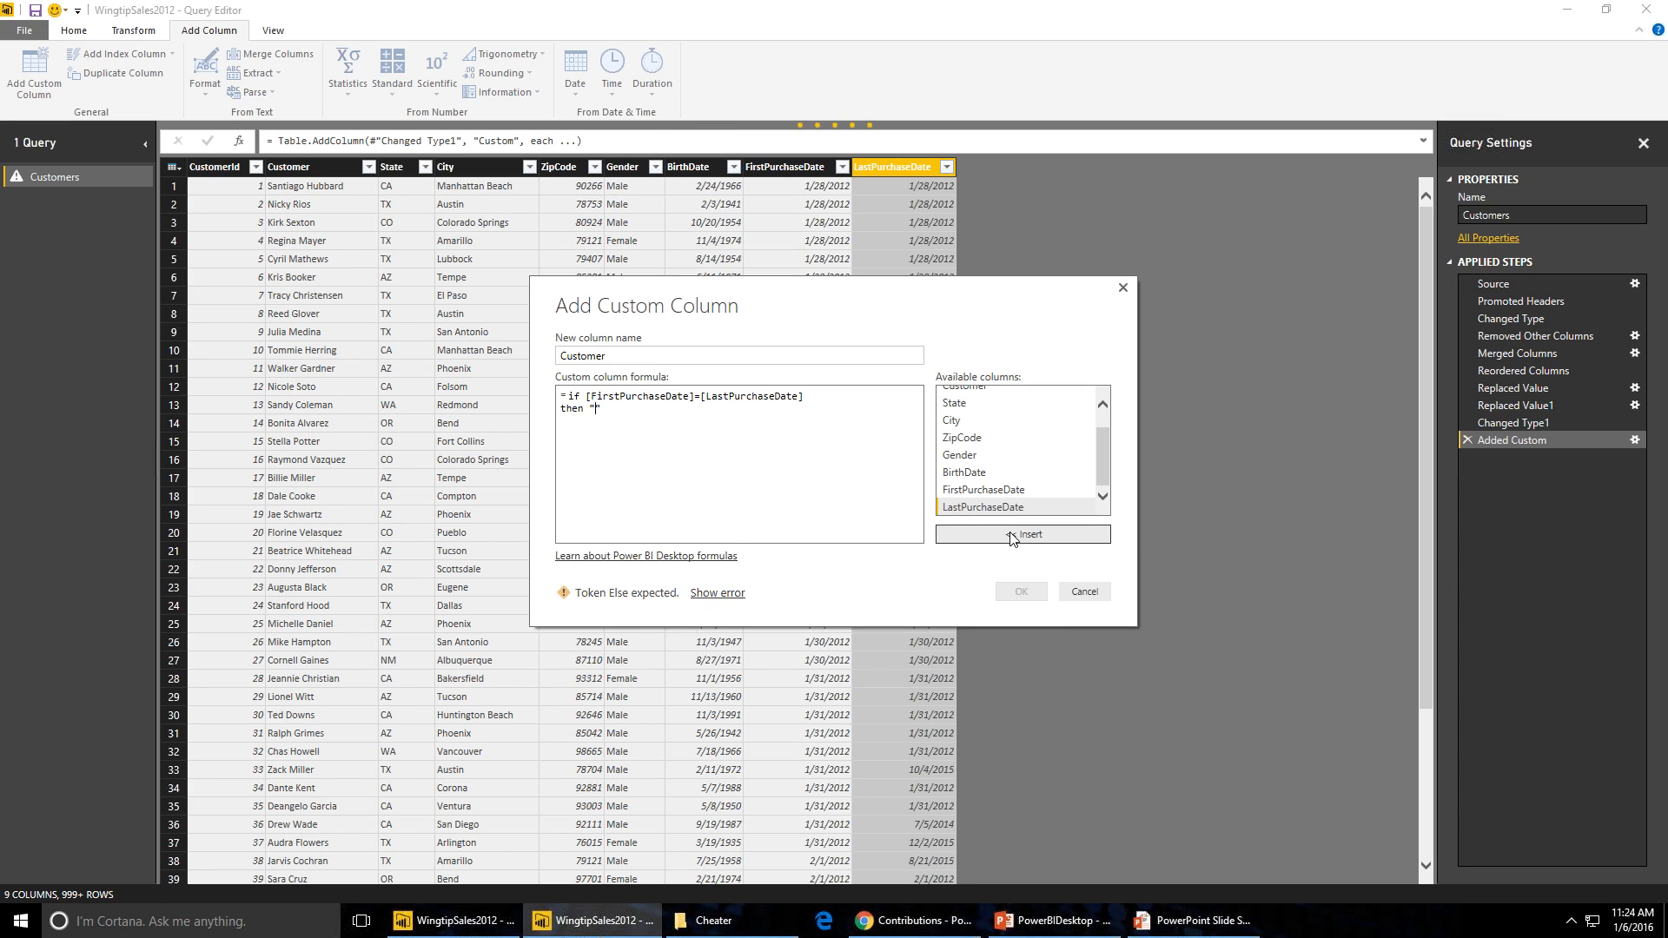
text(One-t)
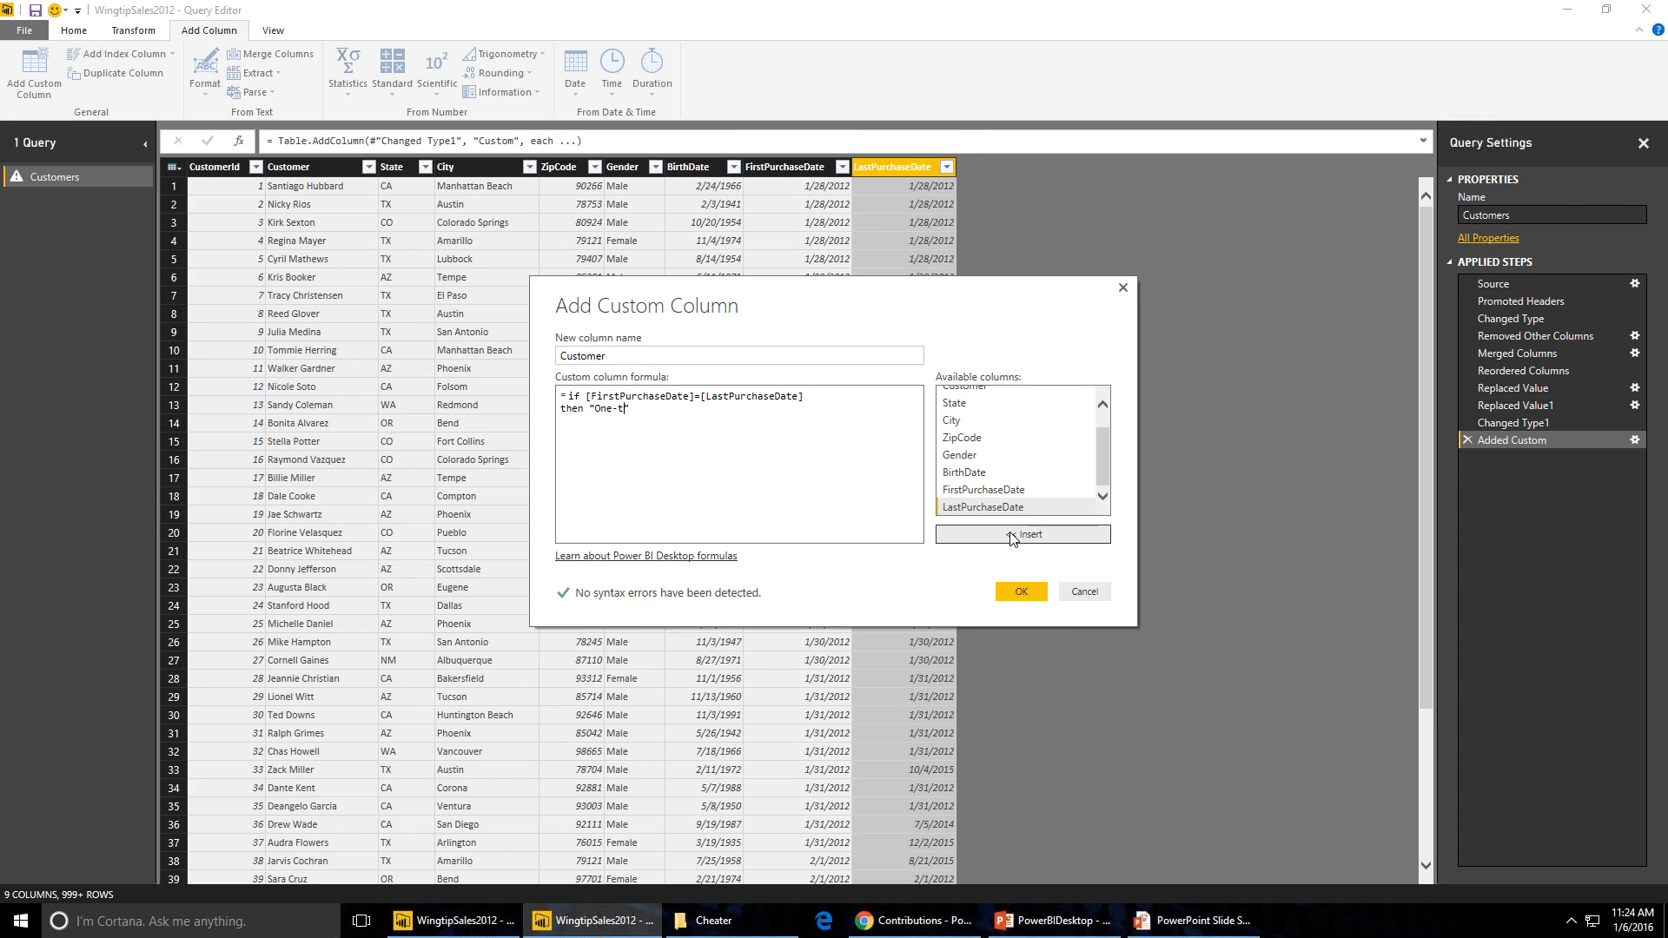
text(ime customer)
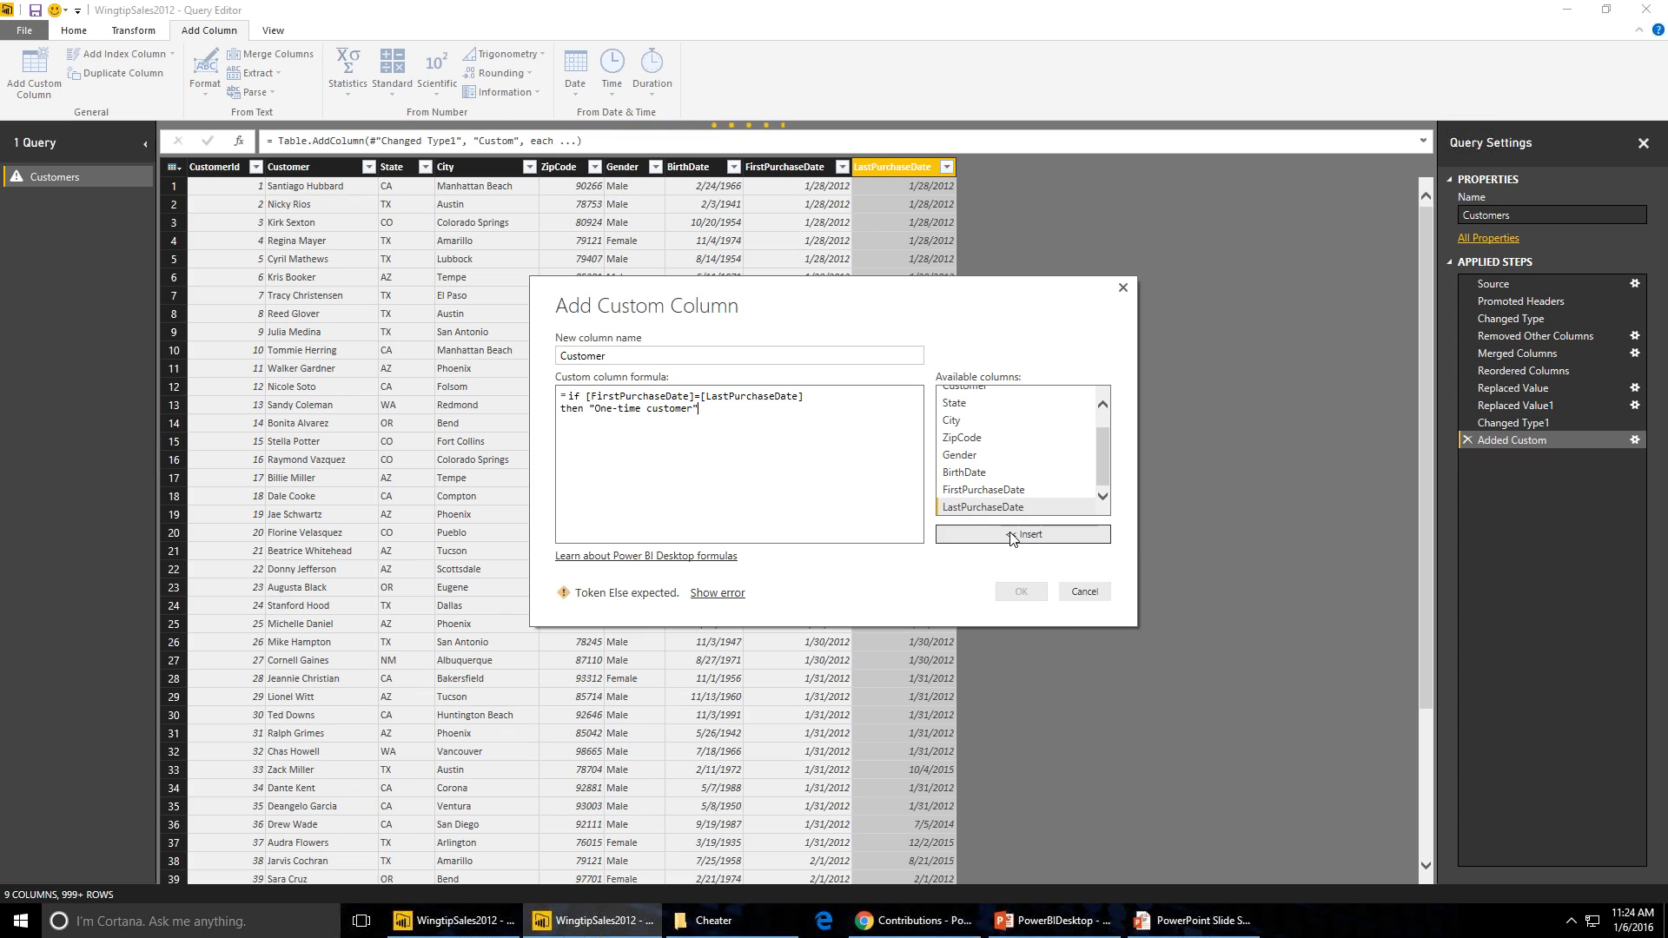
key(Return)
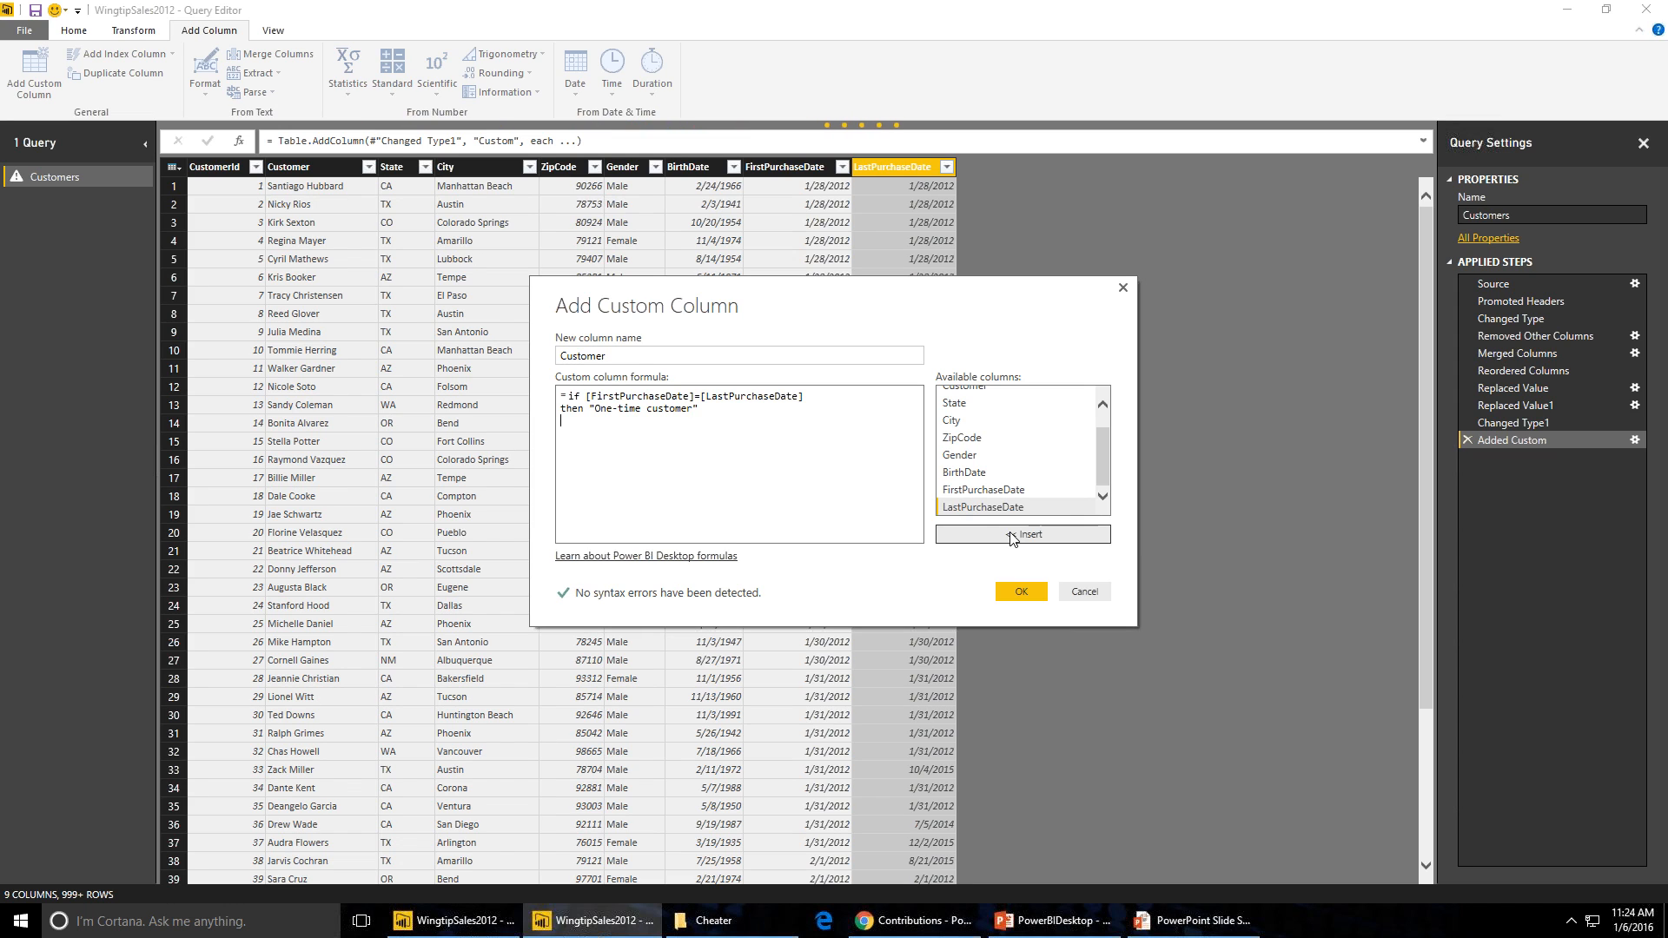
text(w)
text(else ")
text(Re[eat cu)
text(stomer)
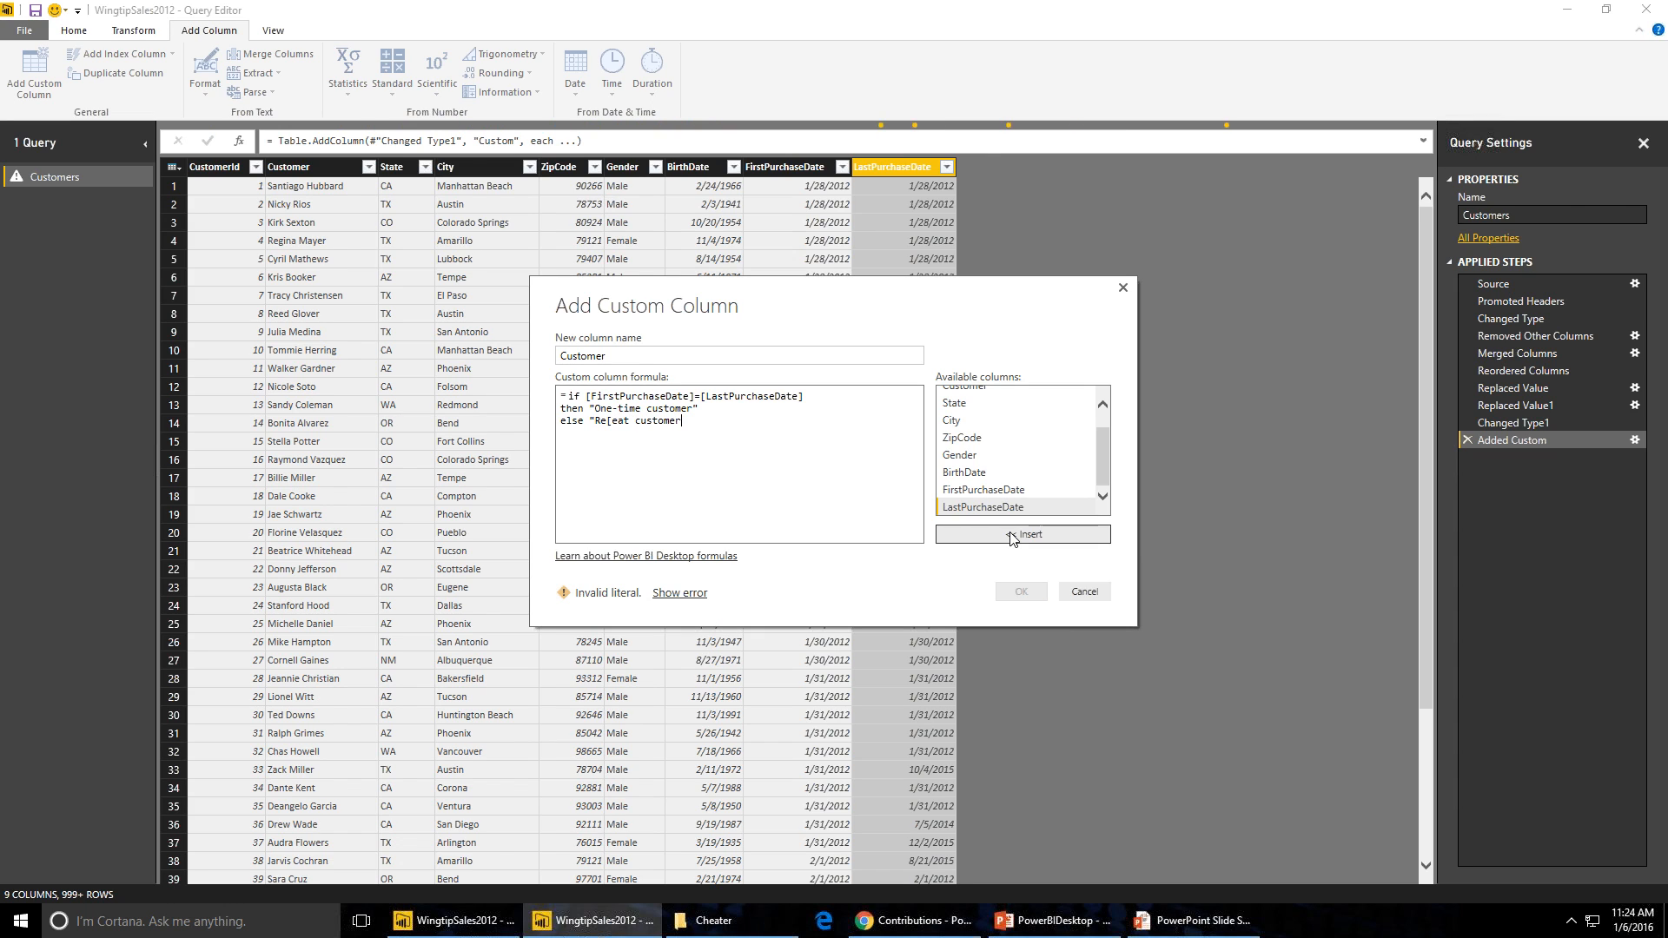
text(")
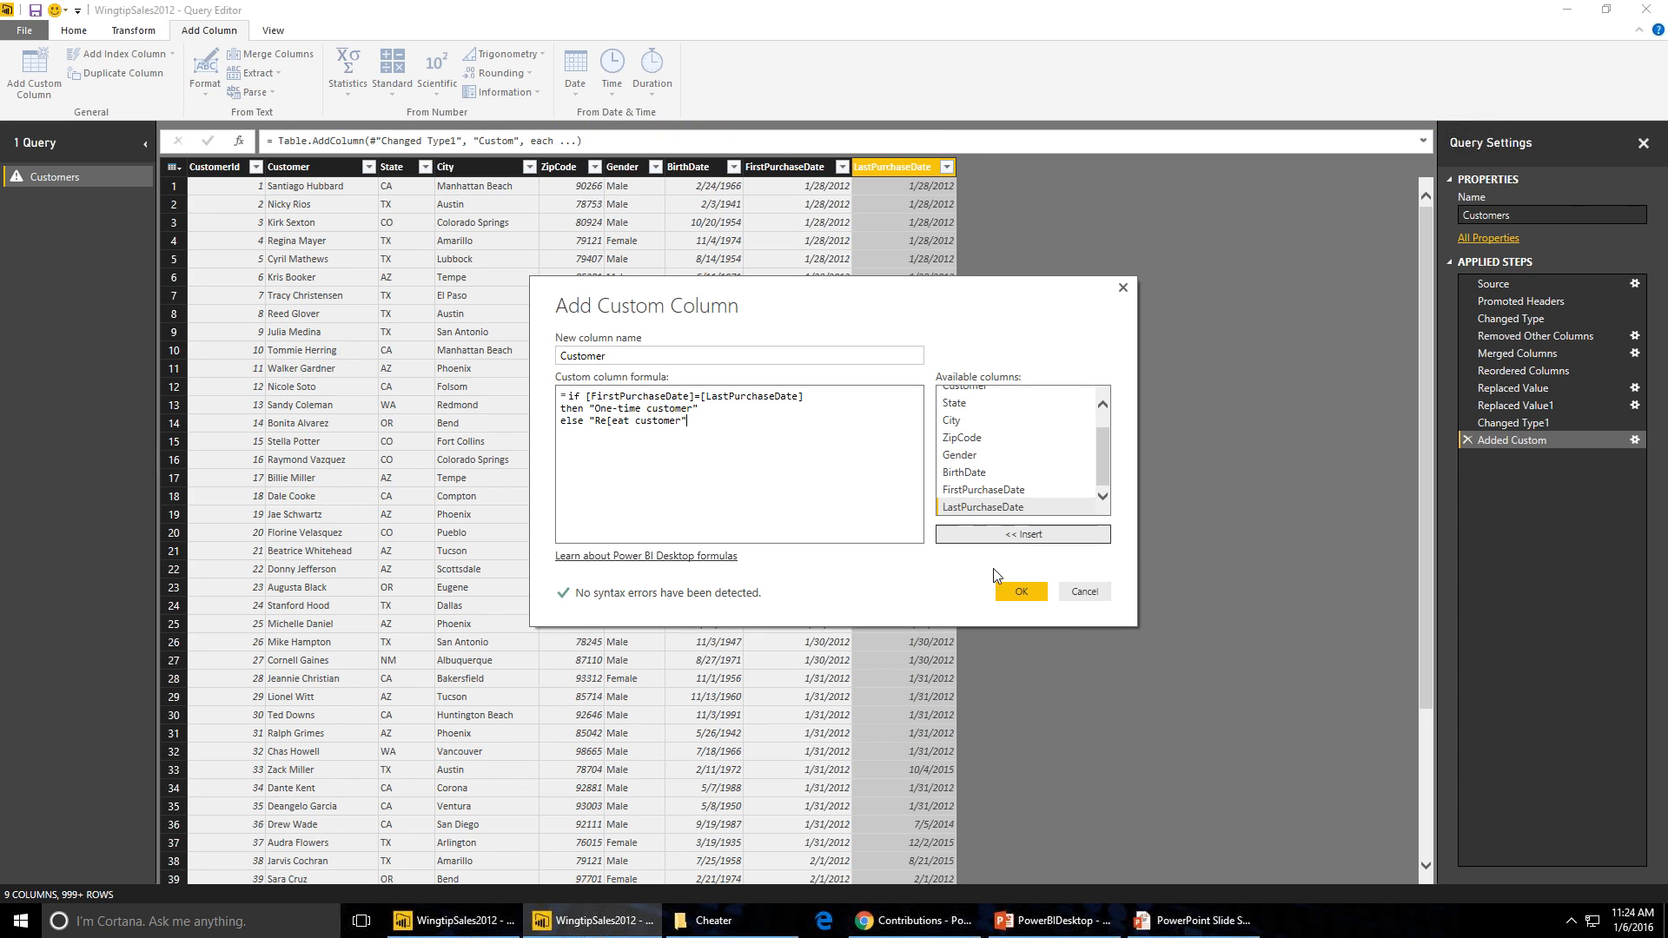
click(1031, 594)
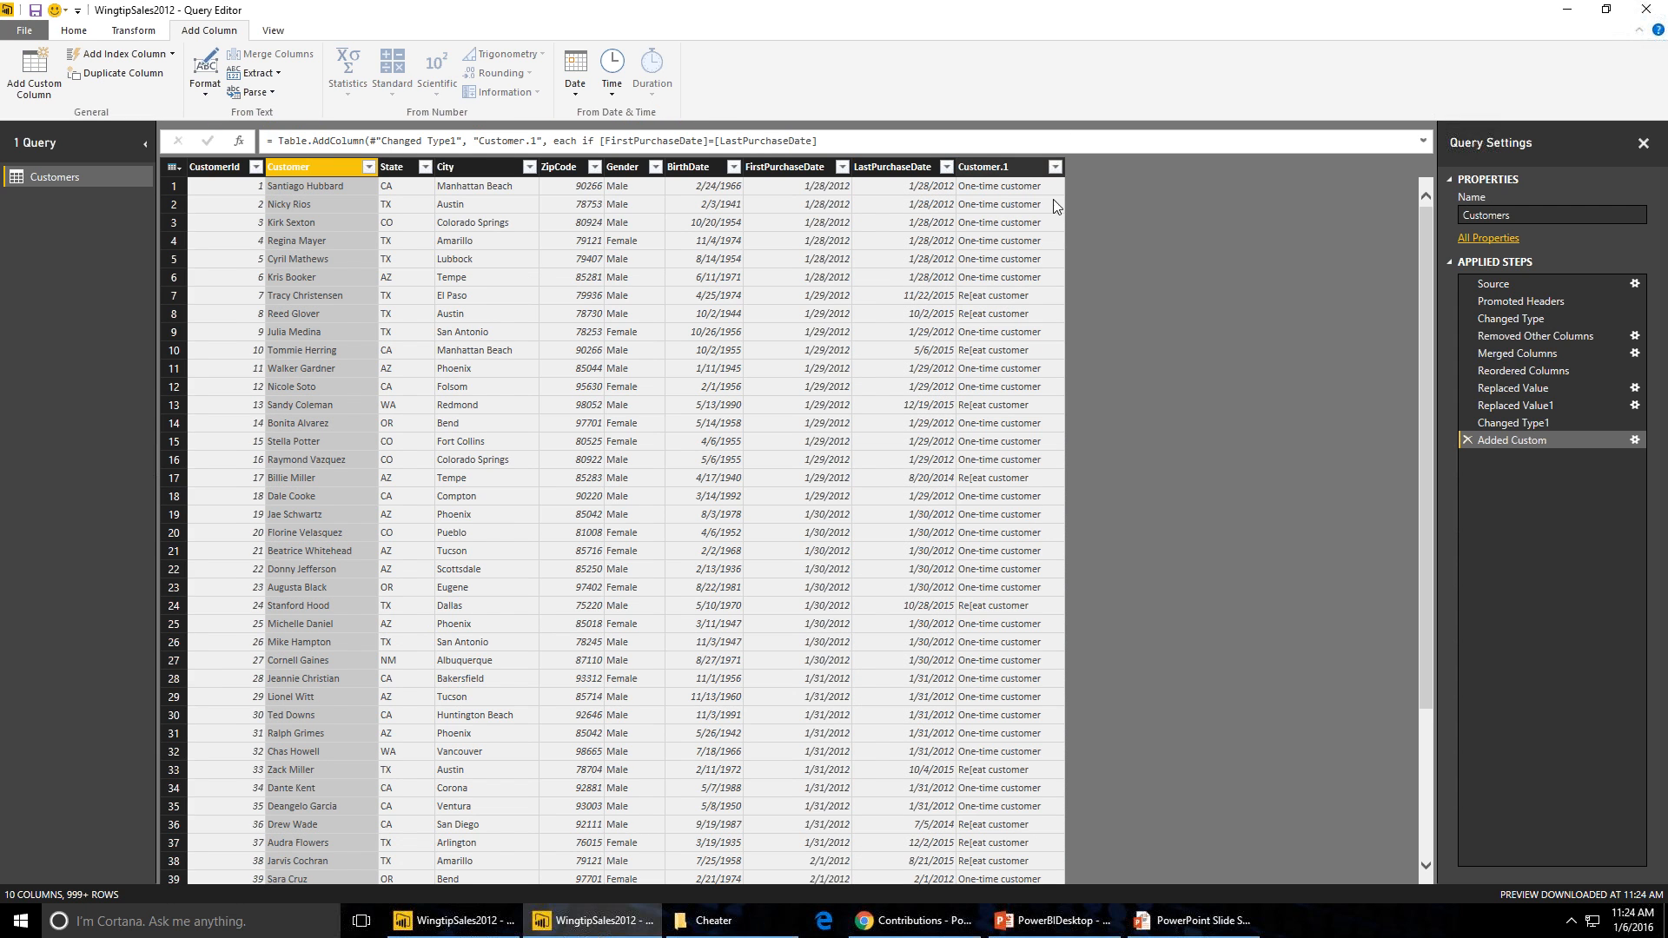
- Rename the new Customer.1 column to Customer Type
click(986, 169)
double_click(1019, 172)
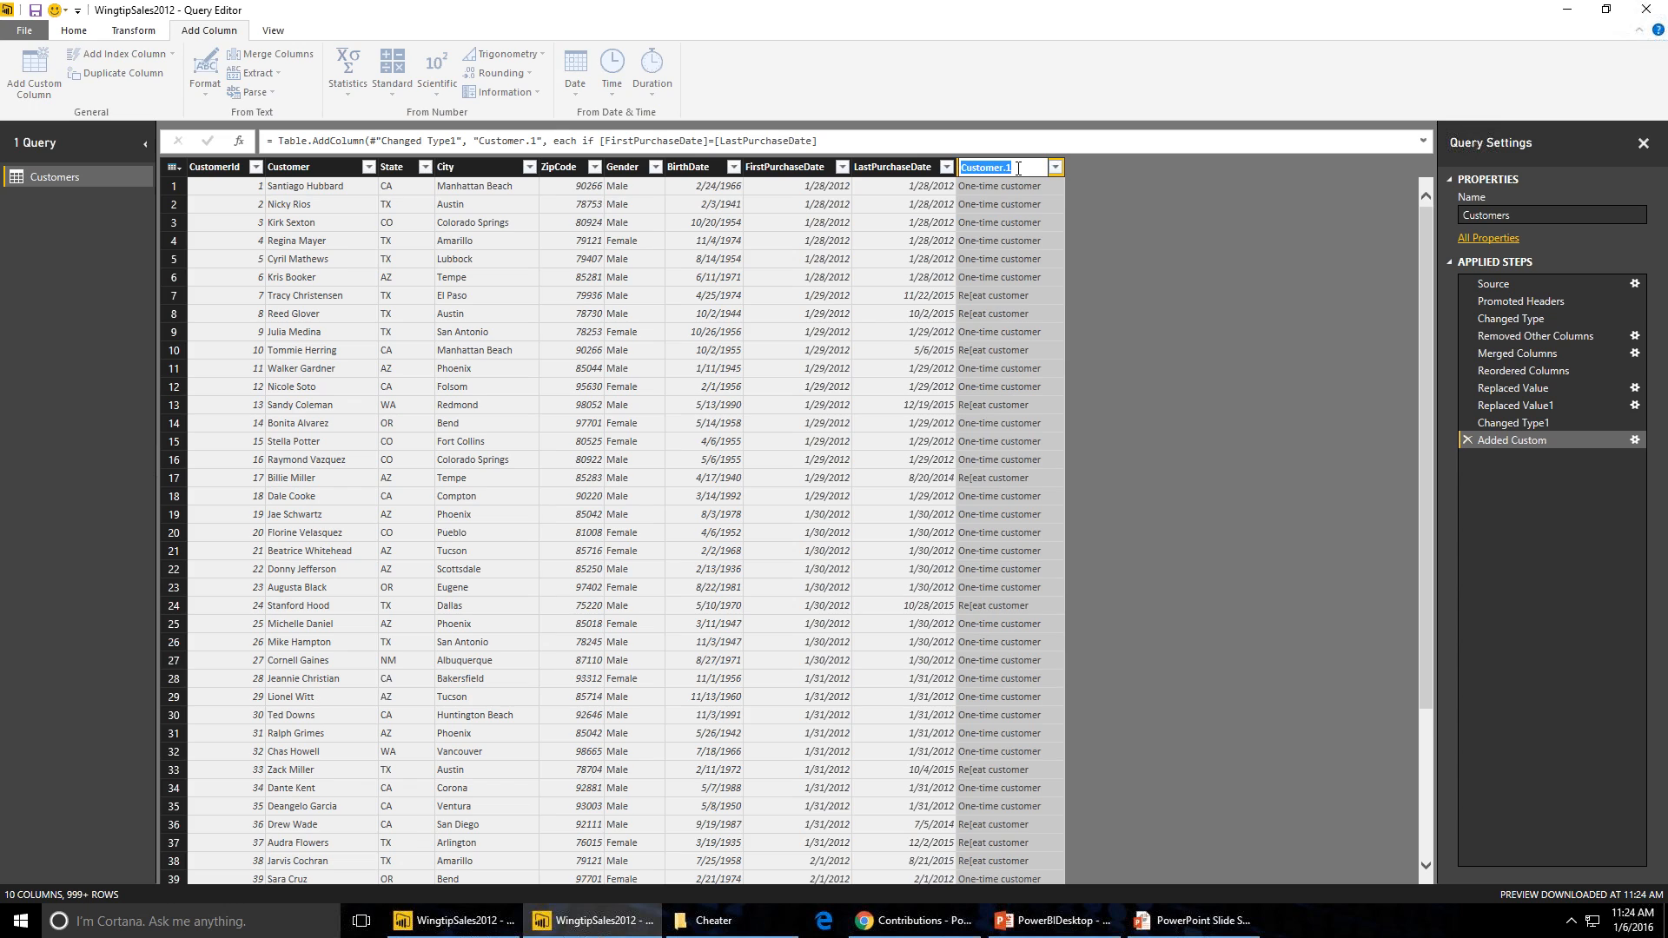
key(BackSpace)
key(BackSpace)
text(Type)
key(Return)
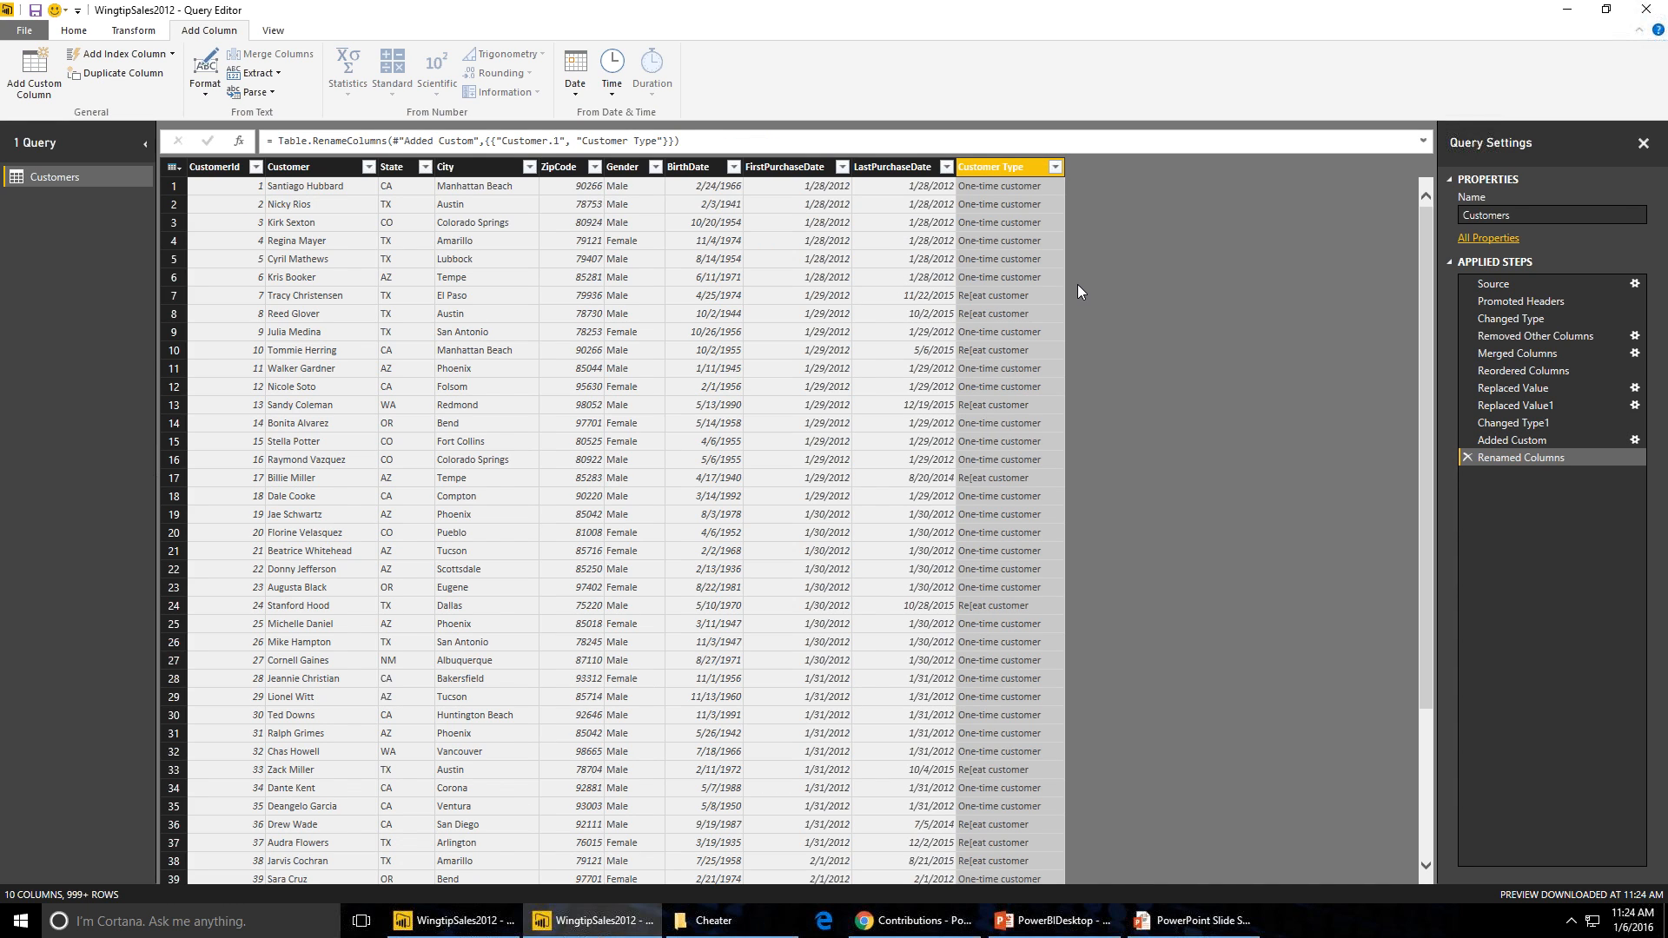
- Remove the FirstPurchaseDate and LastPurchaseDate columns
click(841, 257)
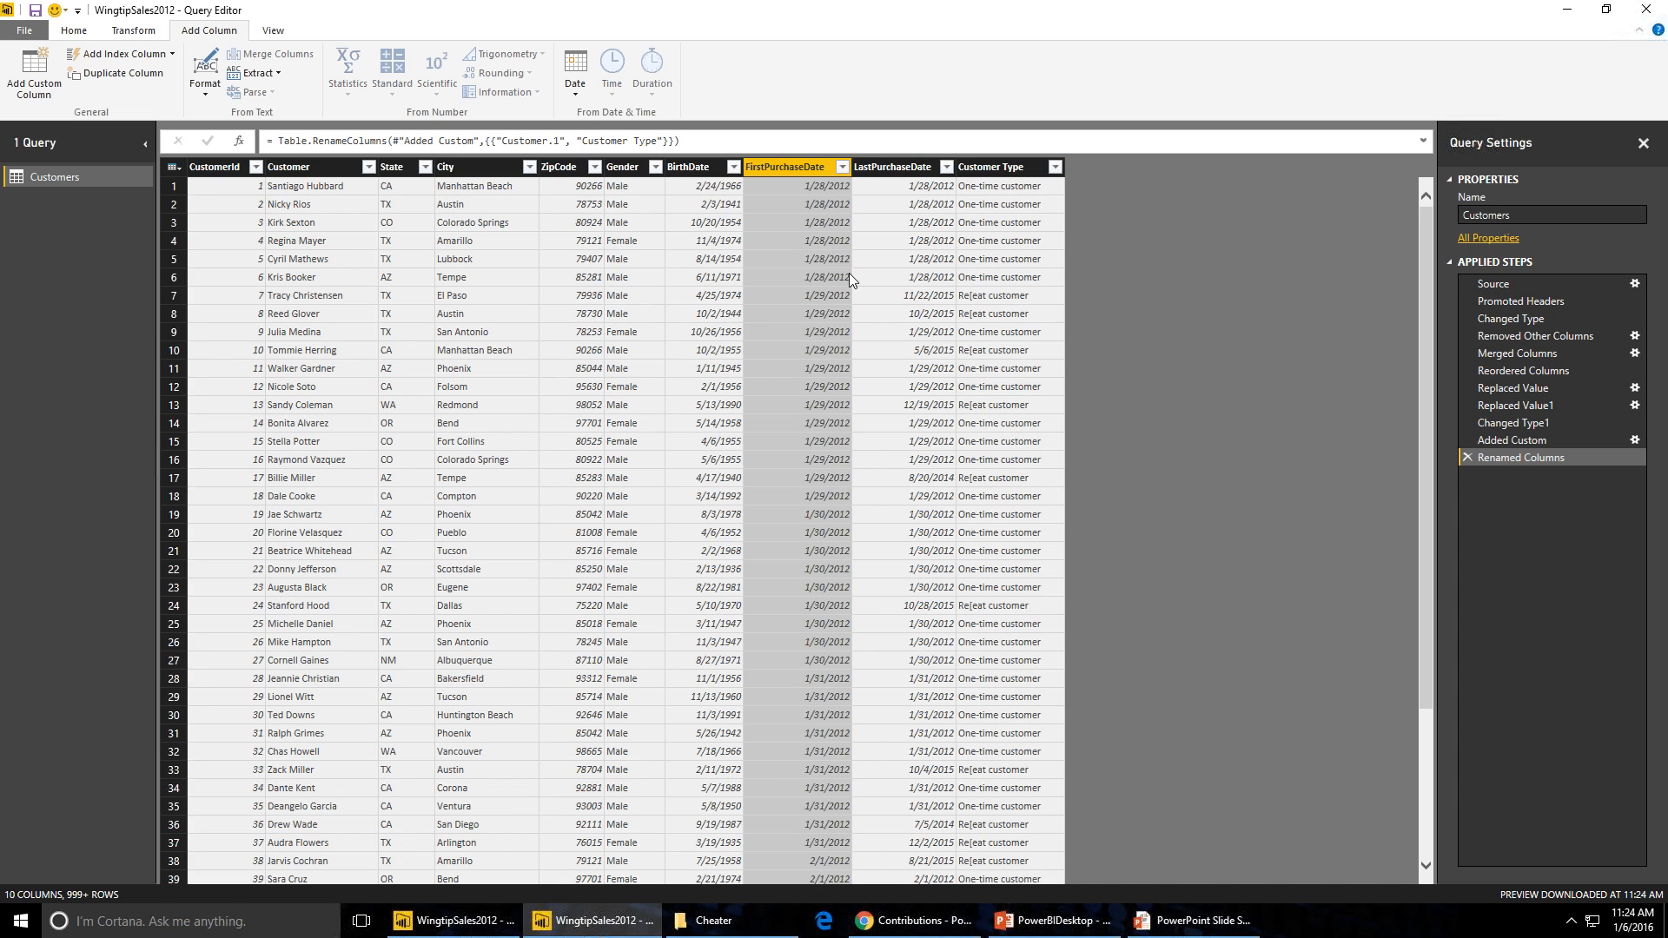
click(1015, 168)
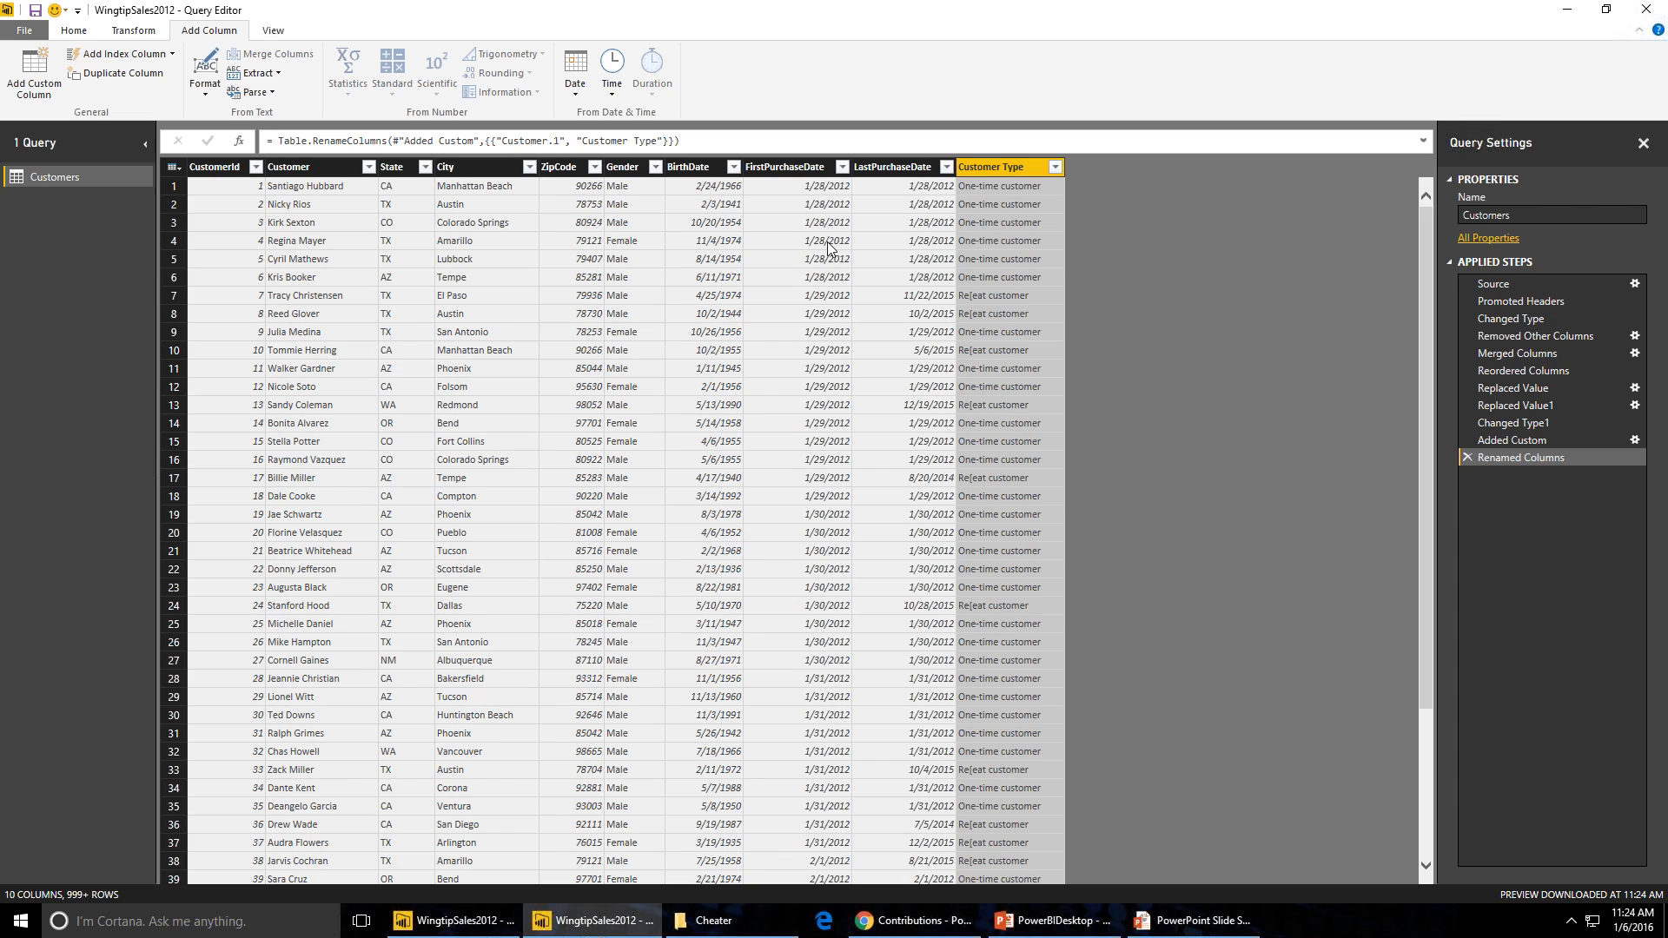
click(794, 168)
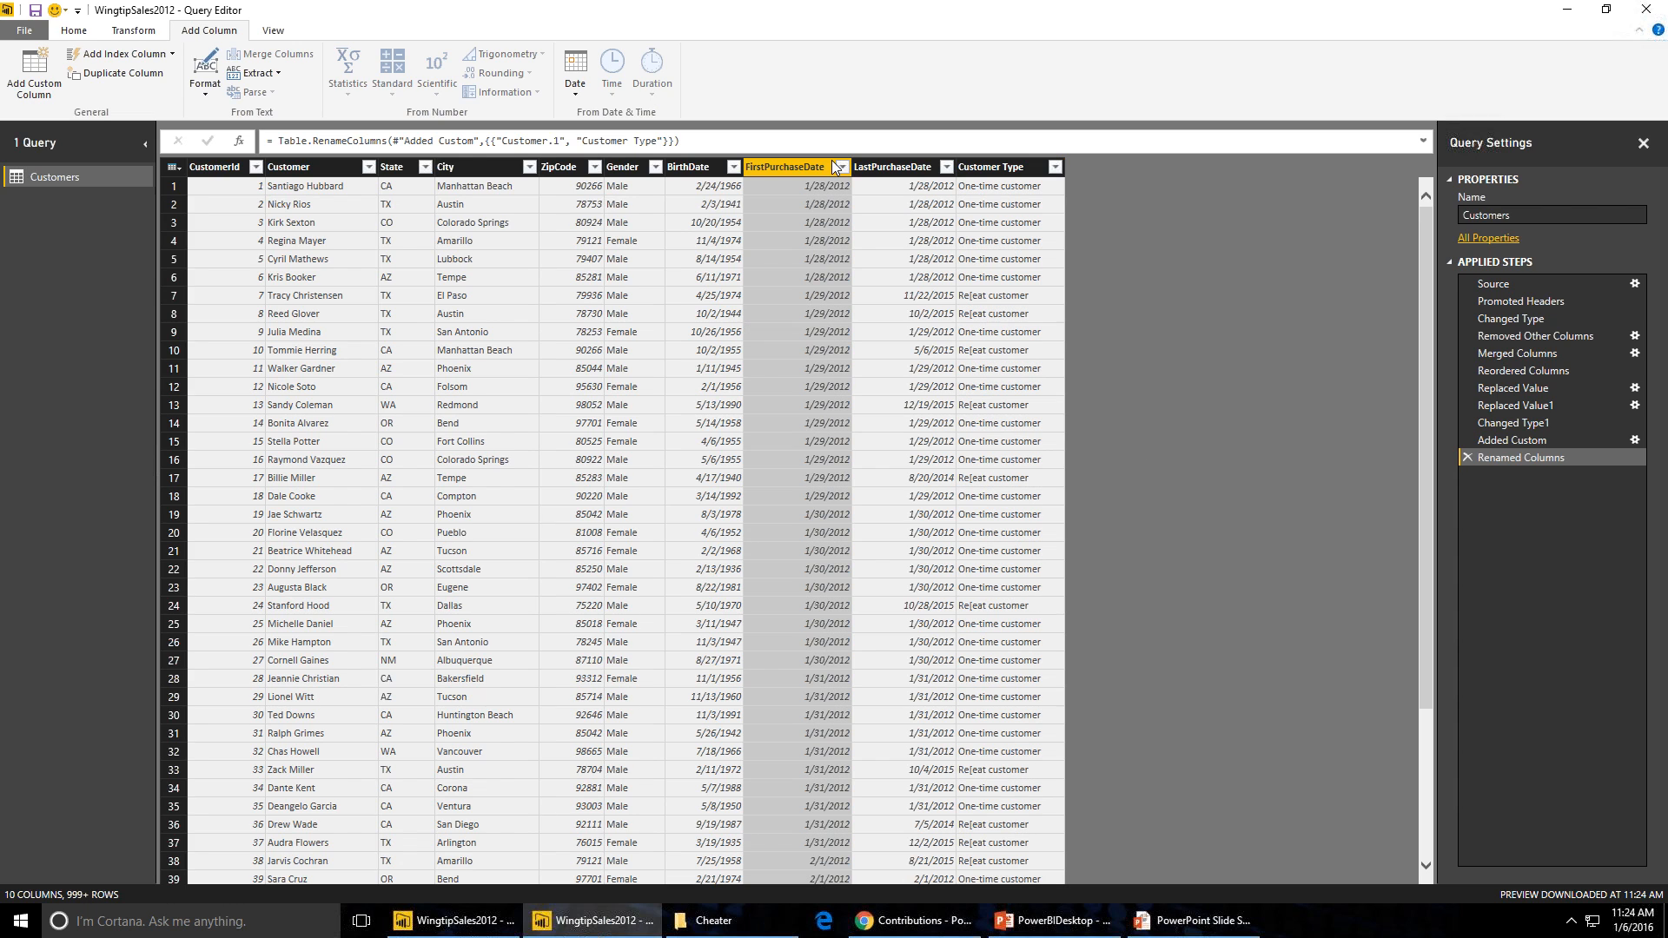
ctrl+click(898, 169)
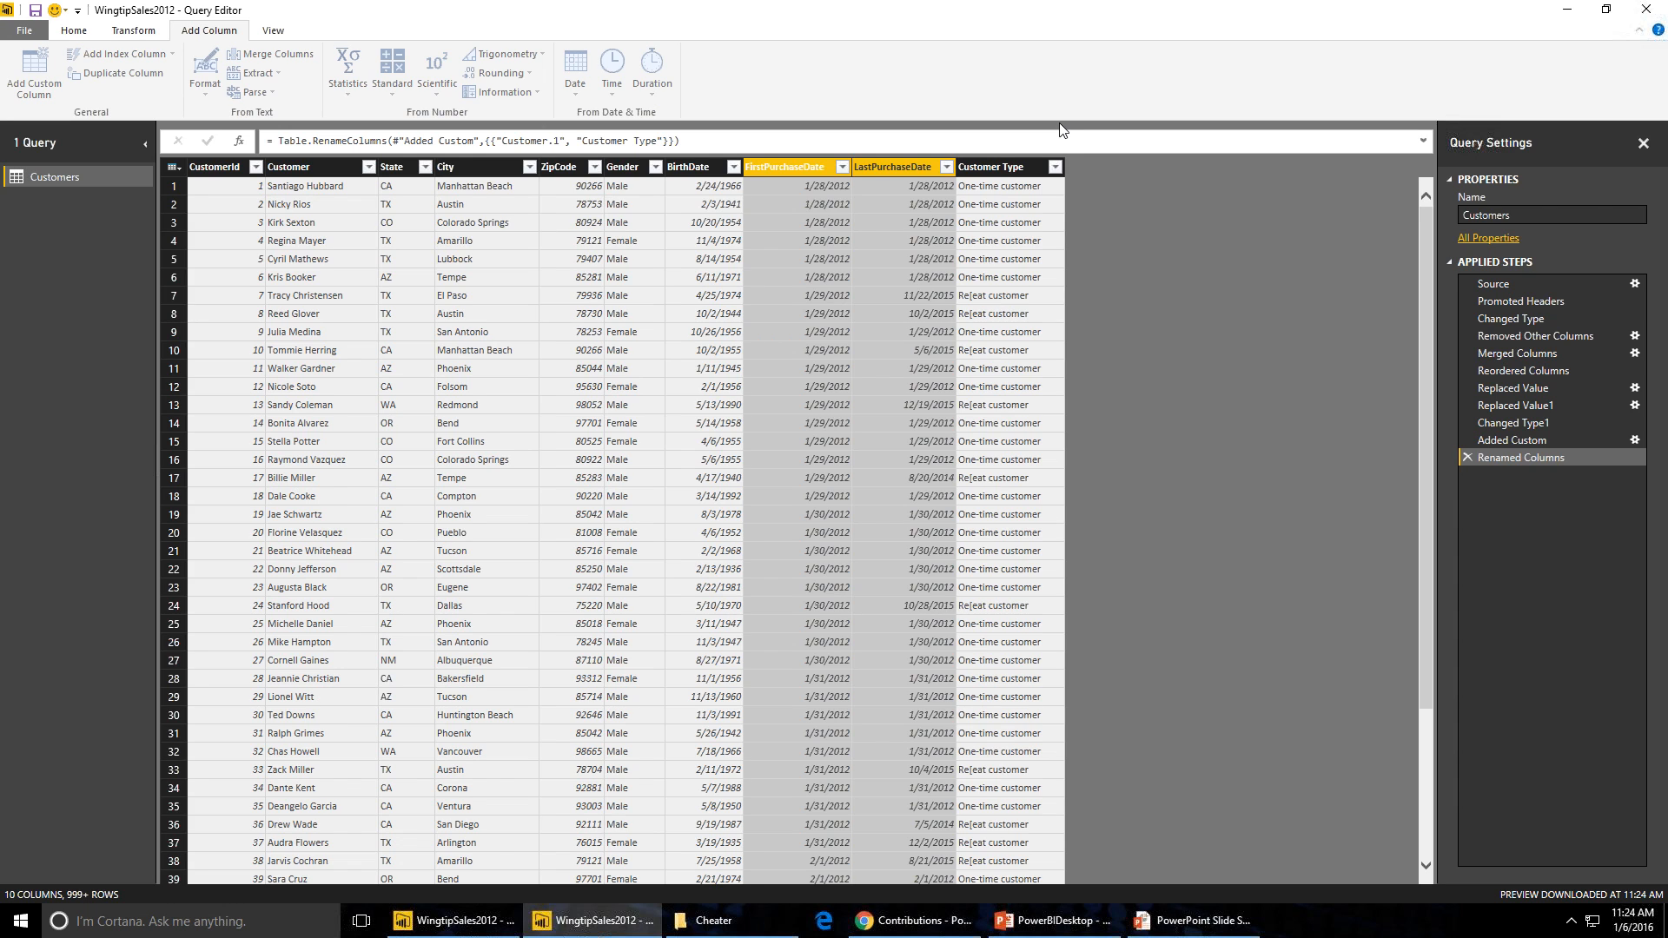
key(Delete)
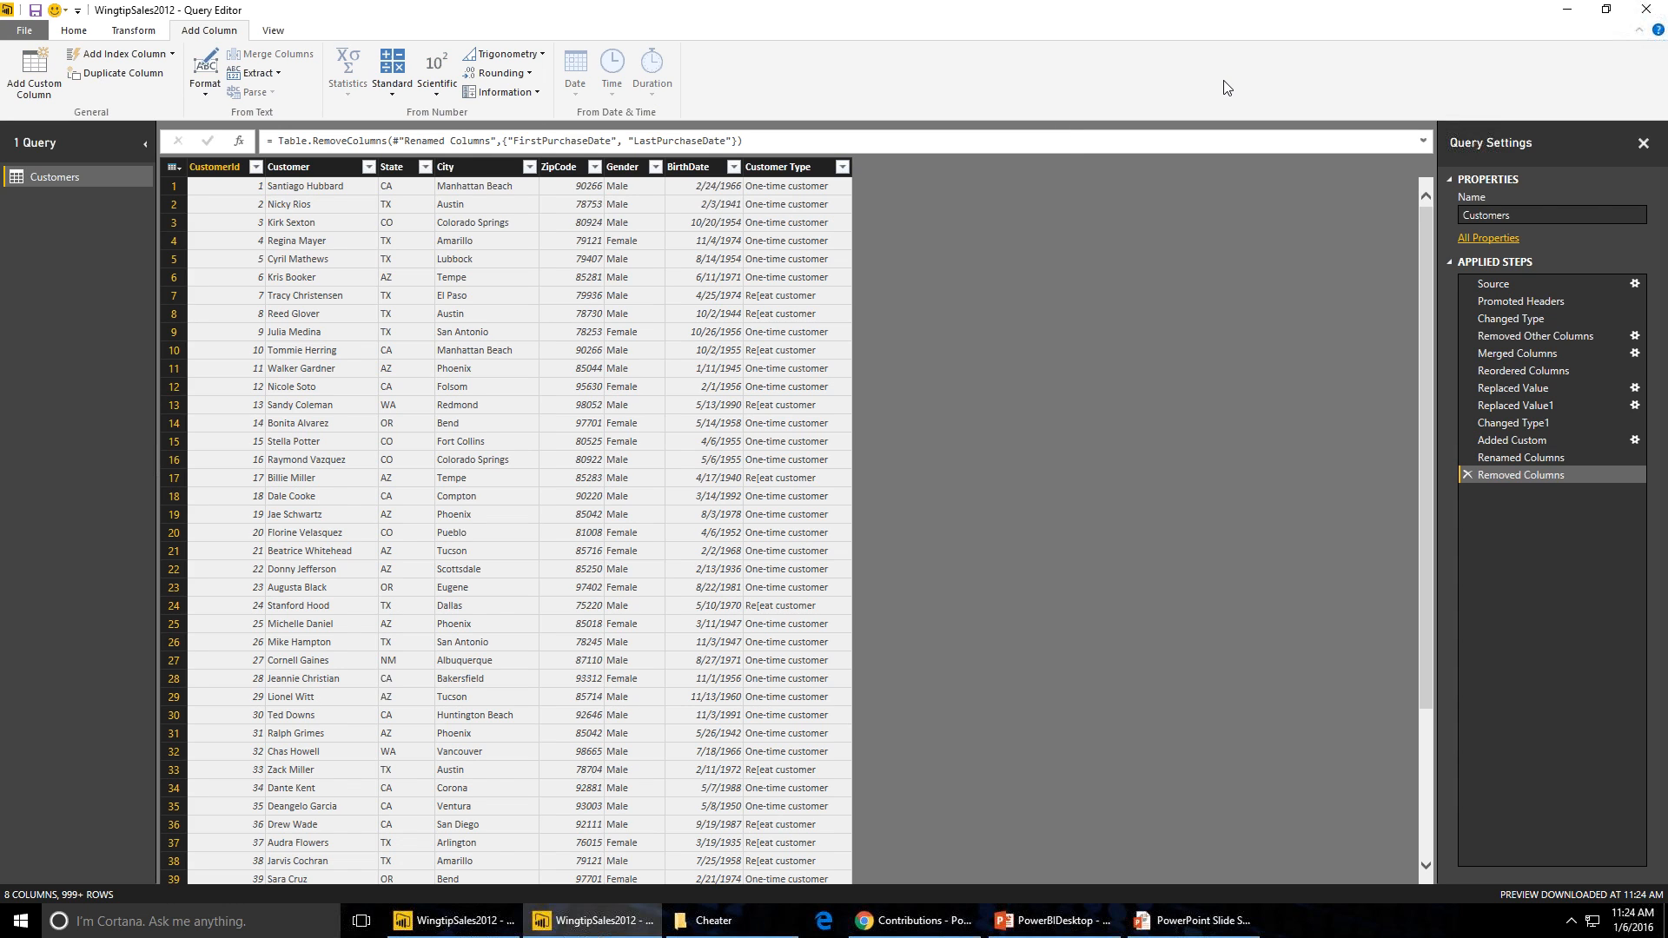
- Step back through the applied steps to review them, then close and apply the query changes
click(1532, 408)
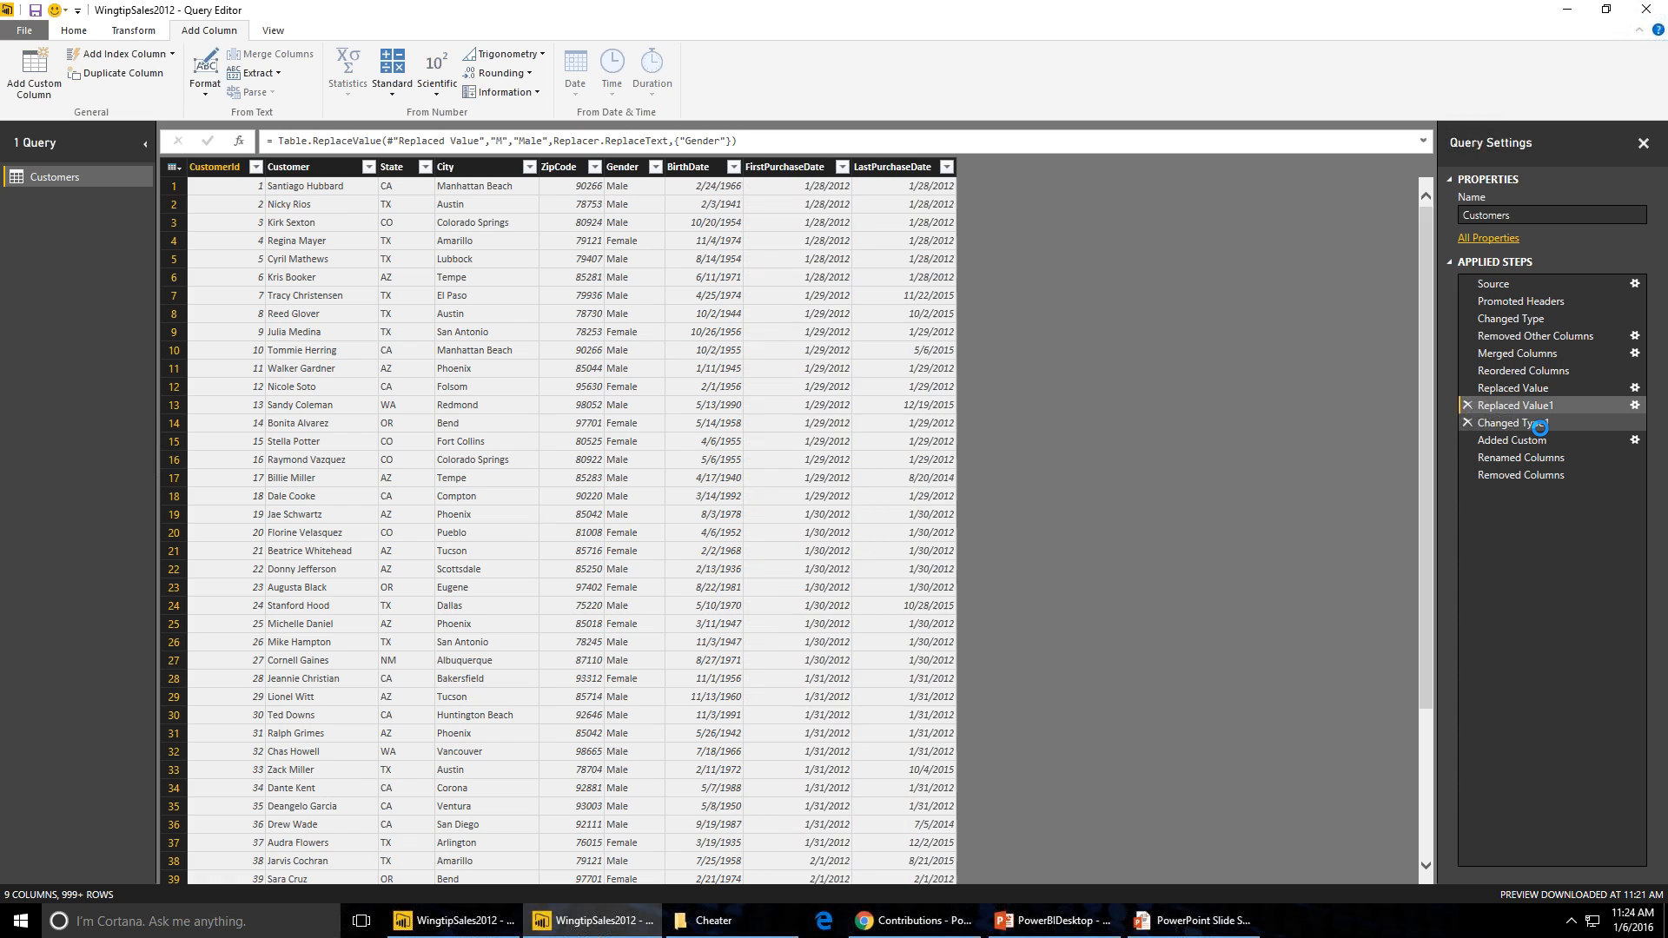
click(1540, 426)
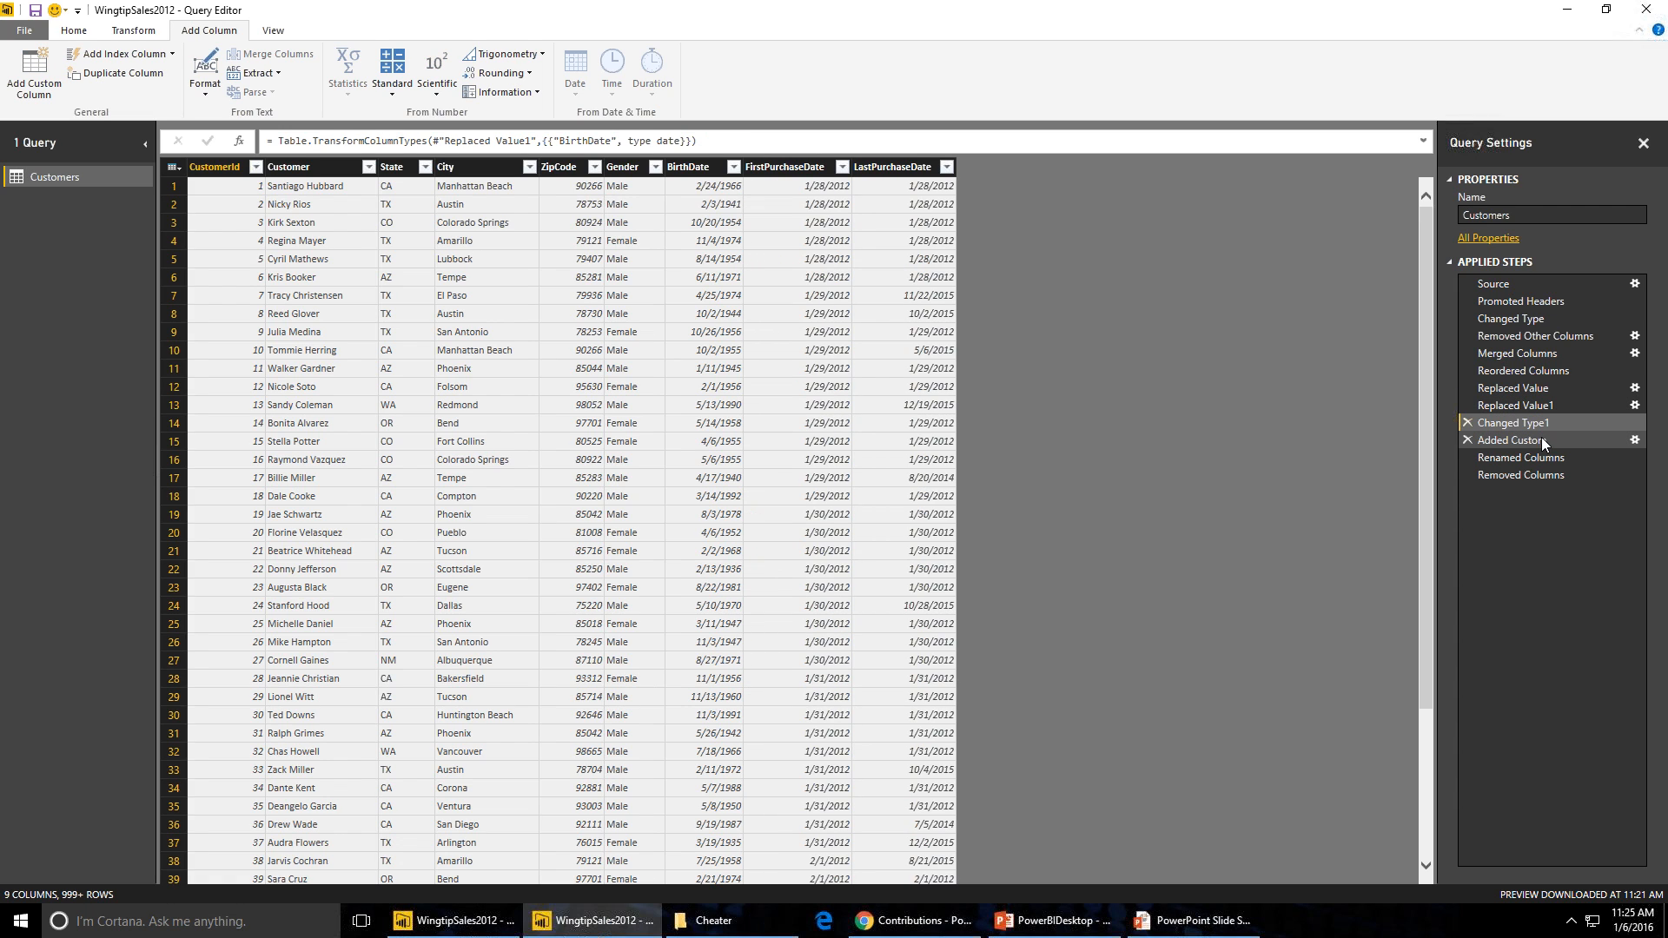
click(1541, 437)
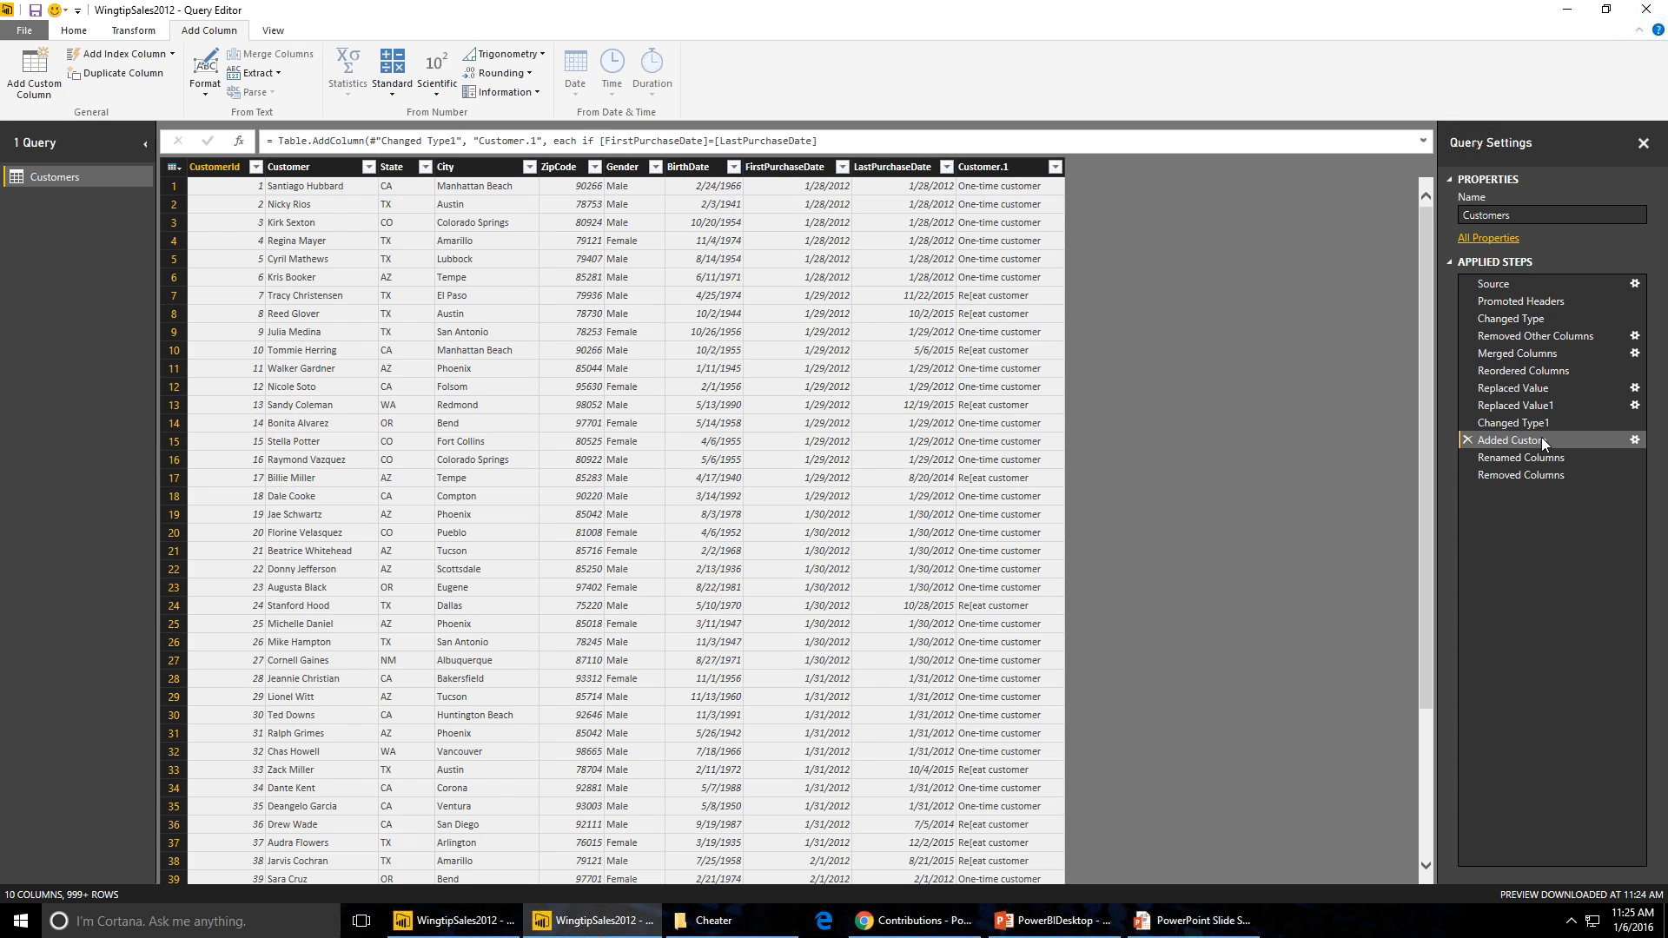
click(1541, 475)
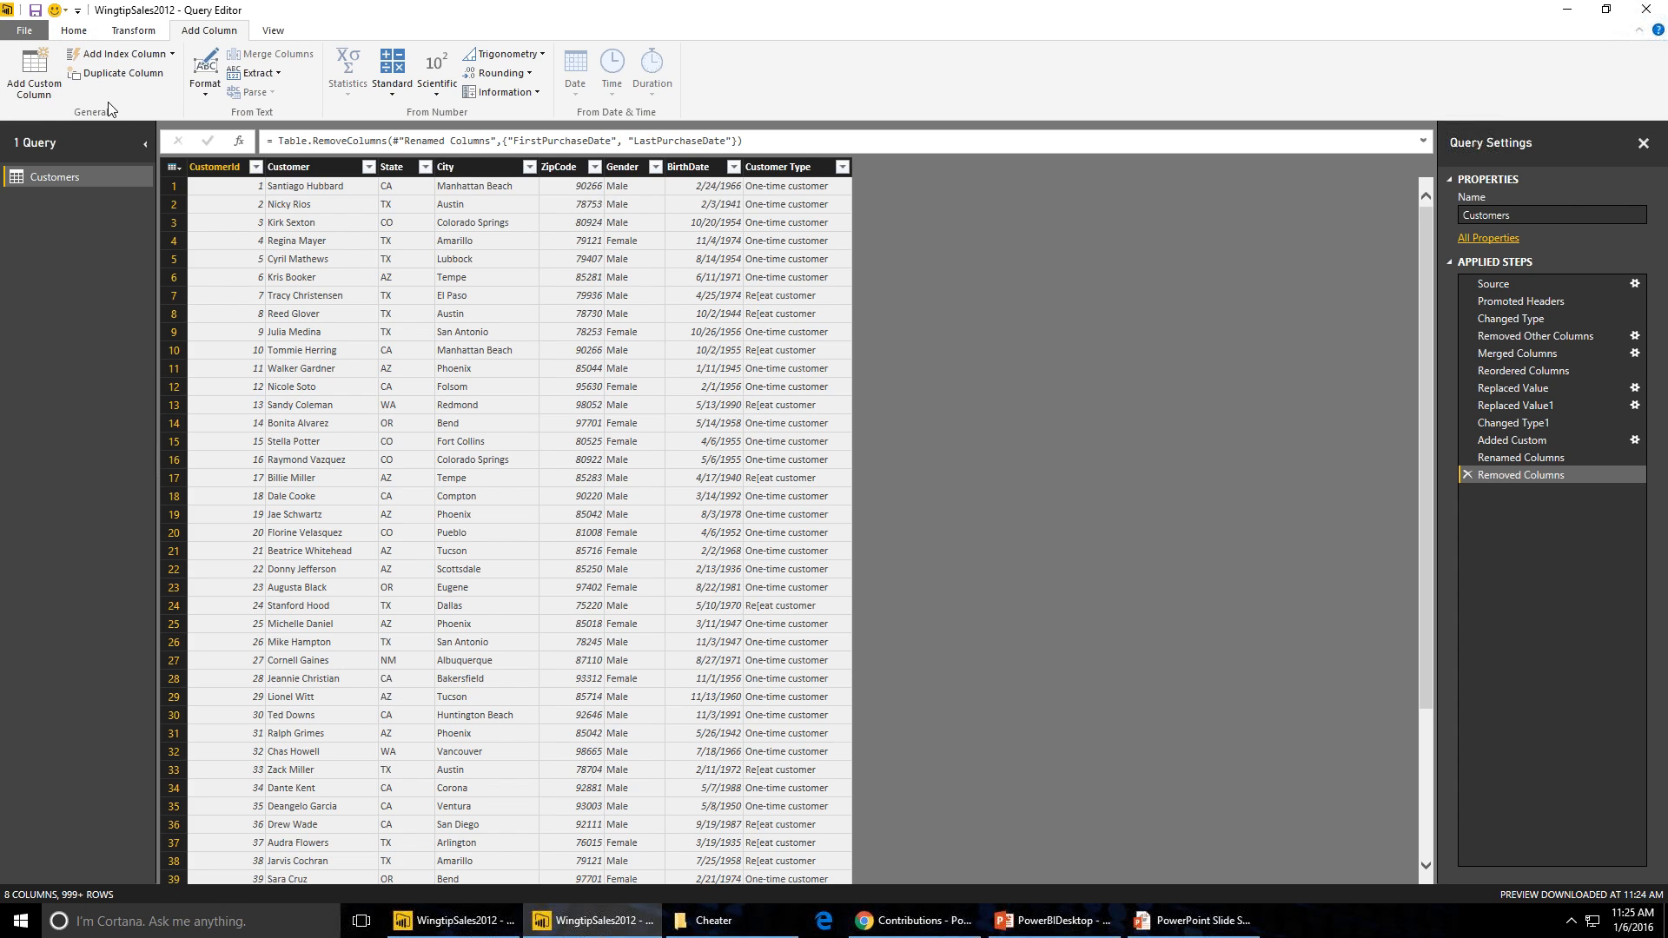
click(24, 30)
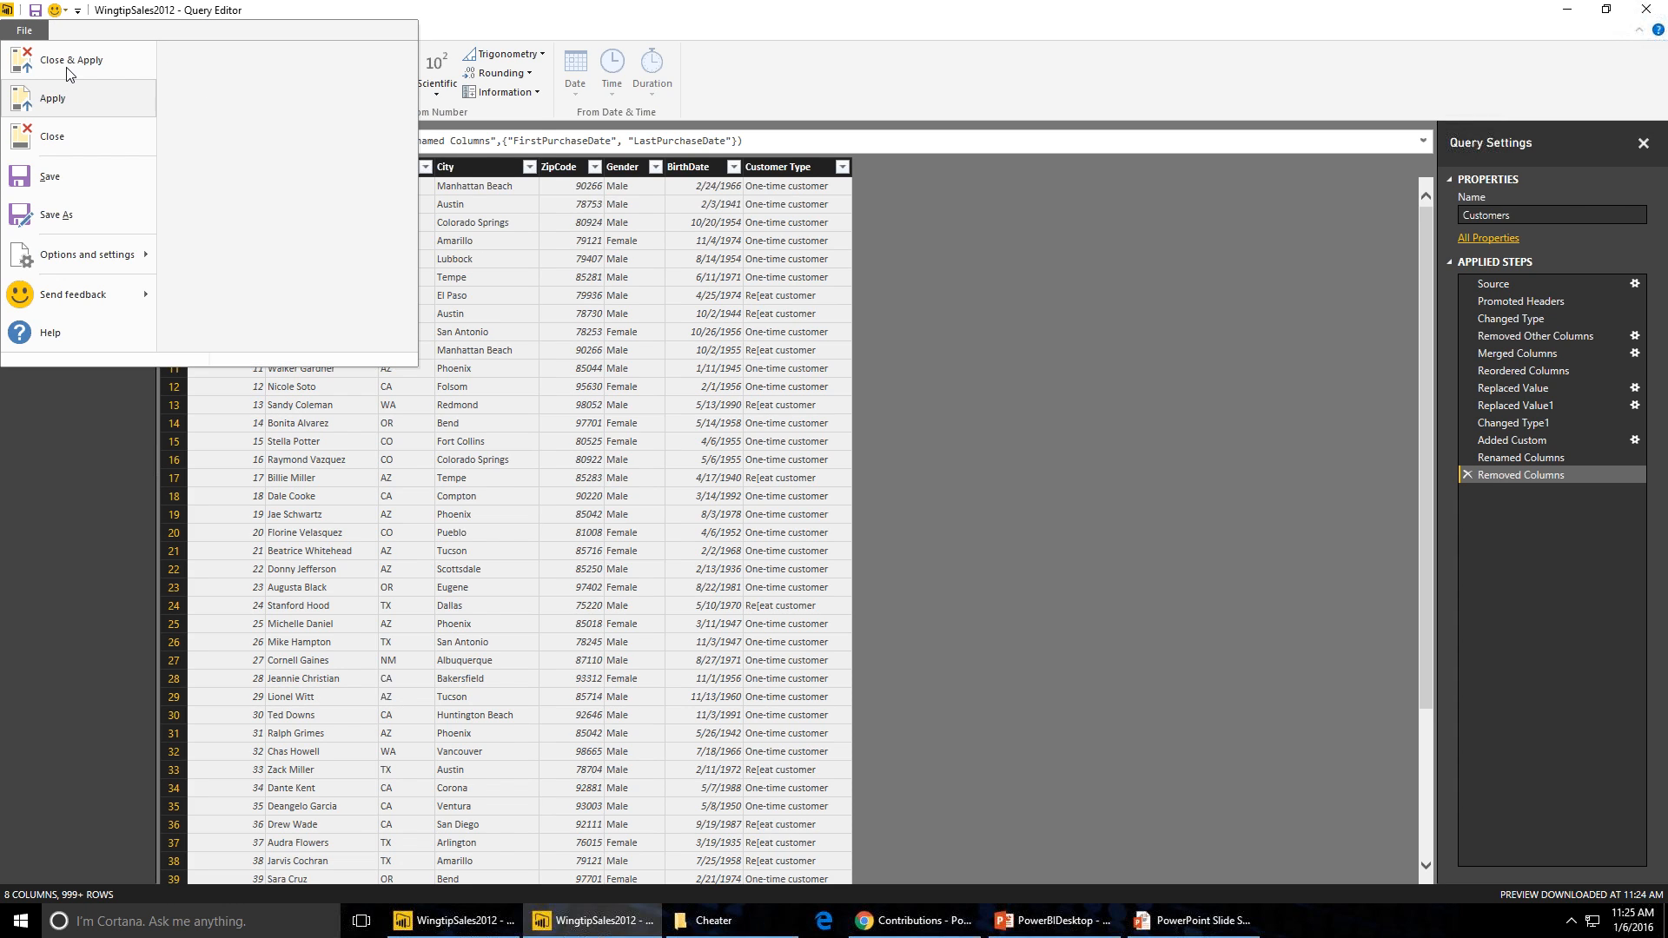
click(65, 67)
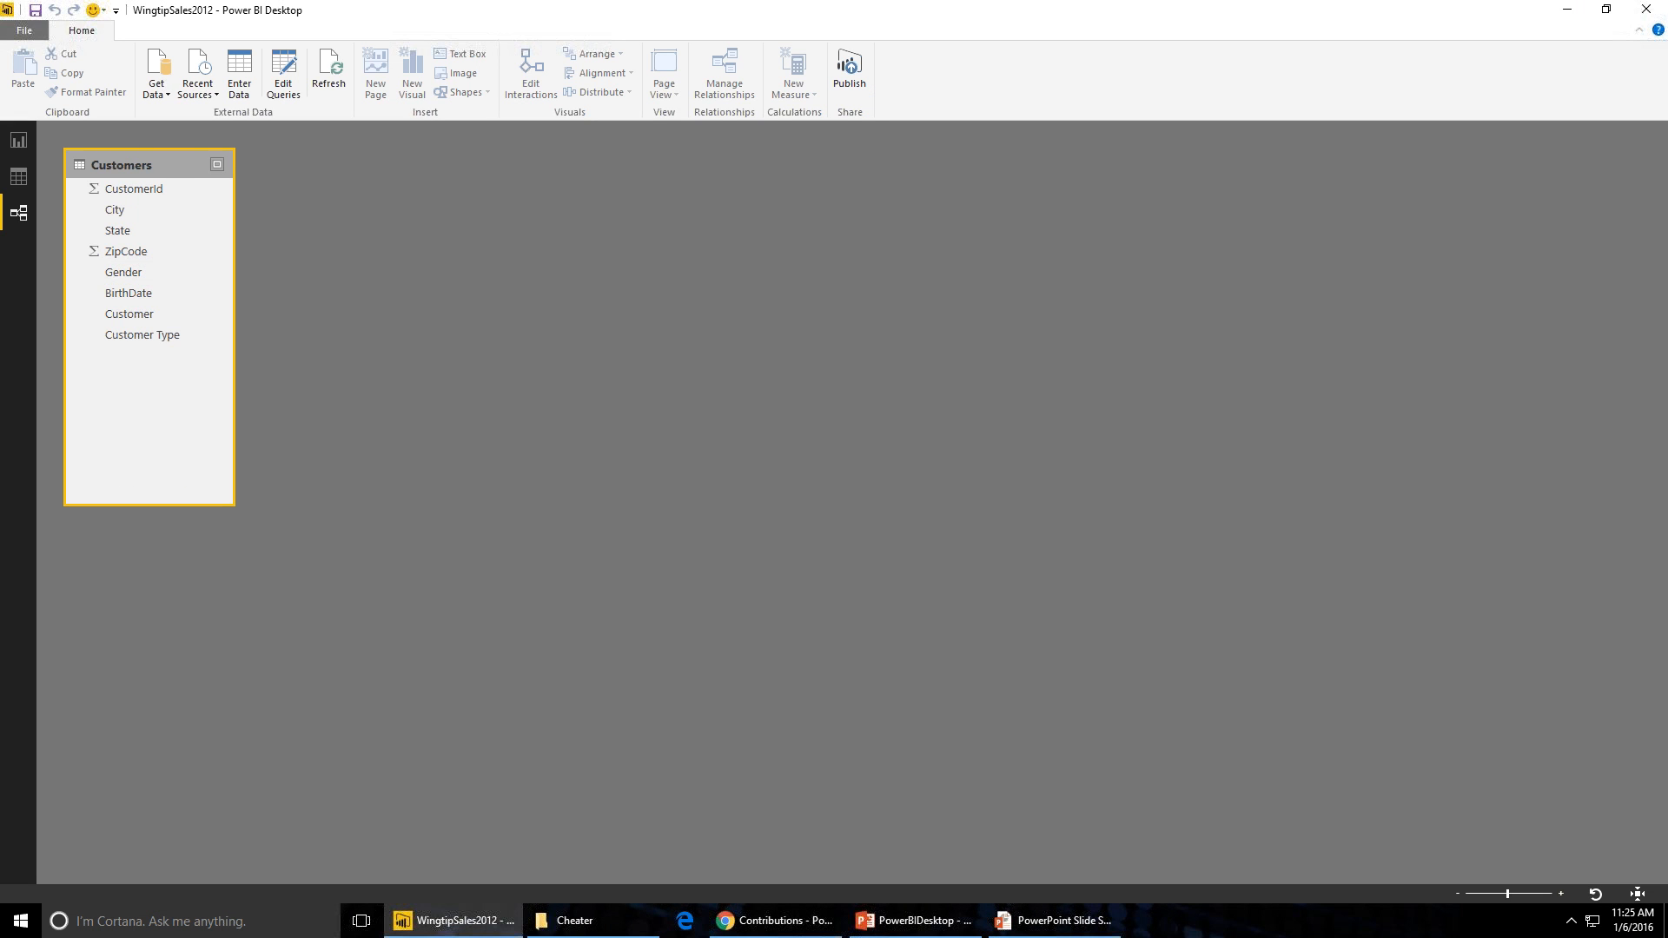
- Import Invoices.csv as a new CSV source and open it for editing in the Query Editor
click(156, 93)
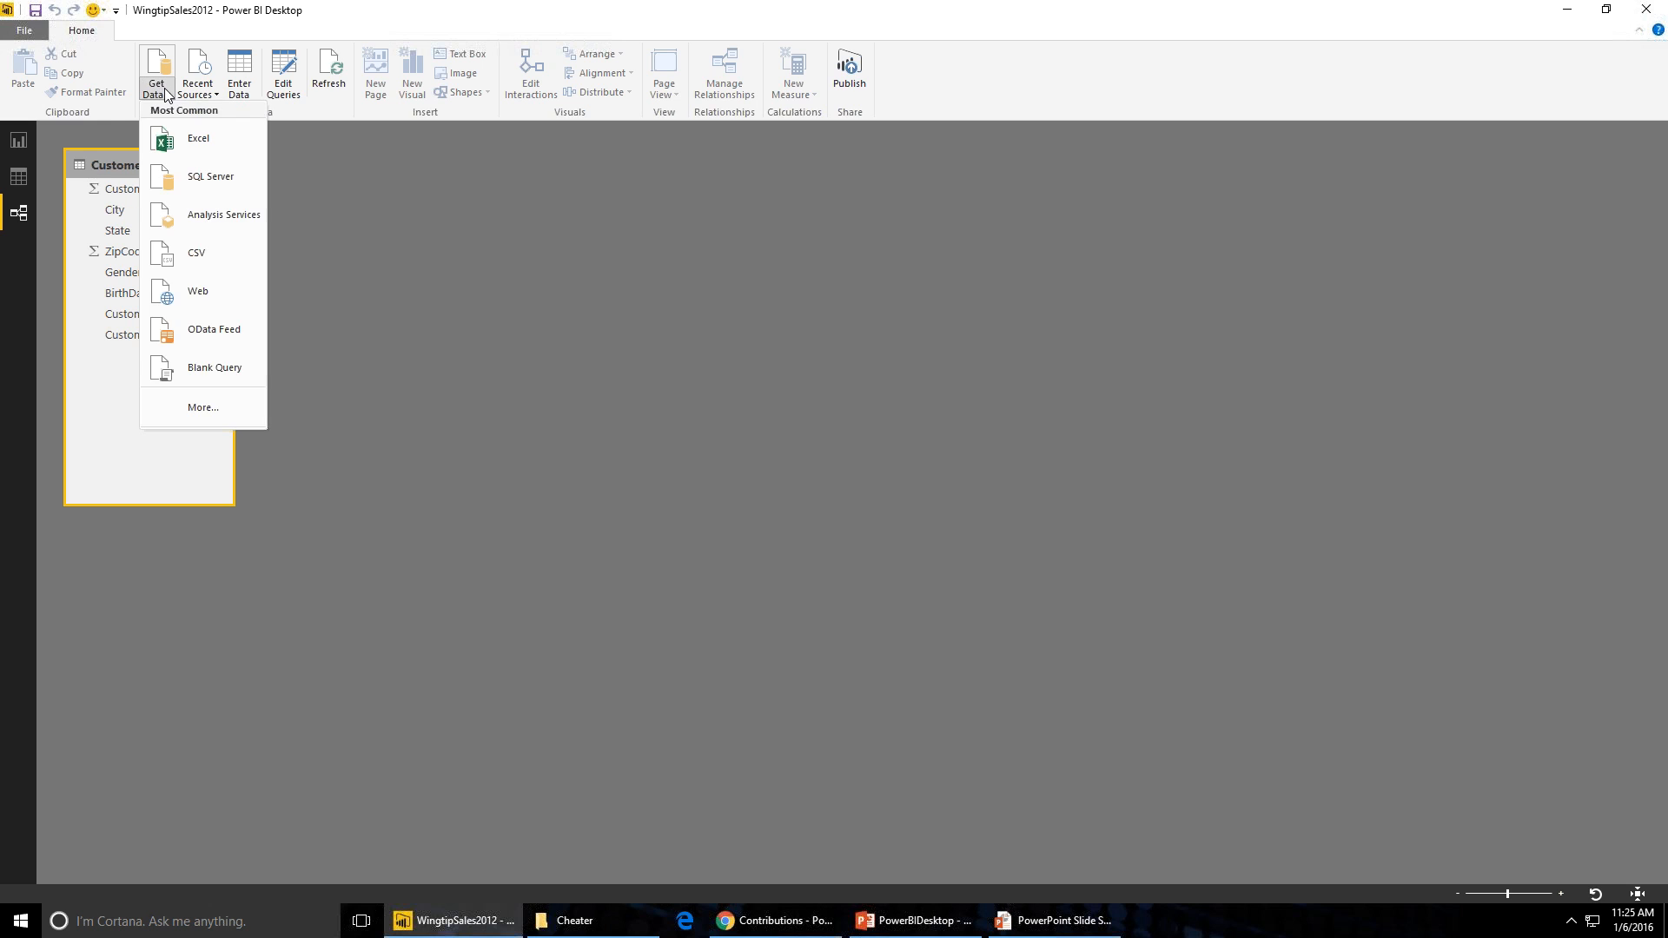
click(217, 253)
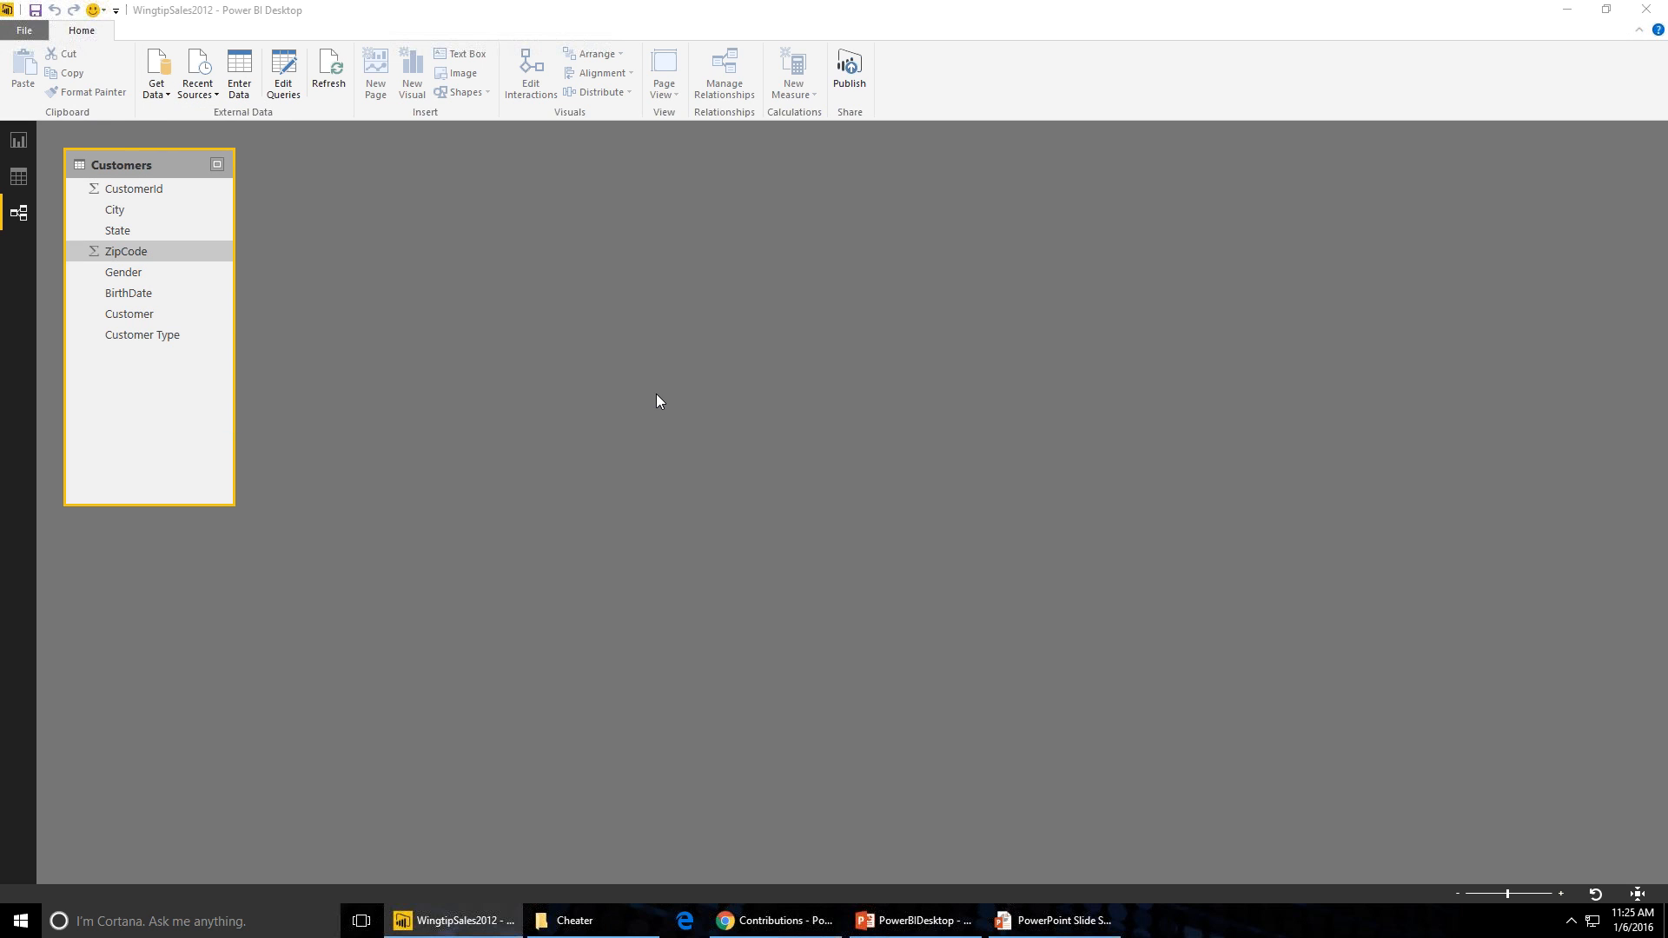
double_click(669, 426)
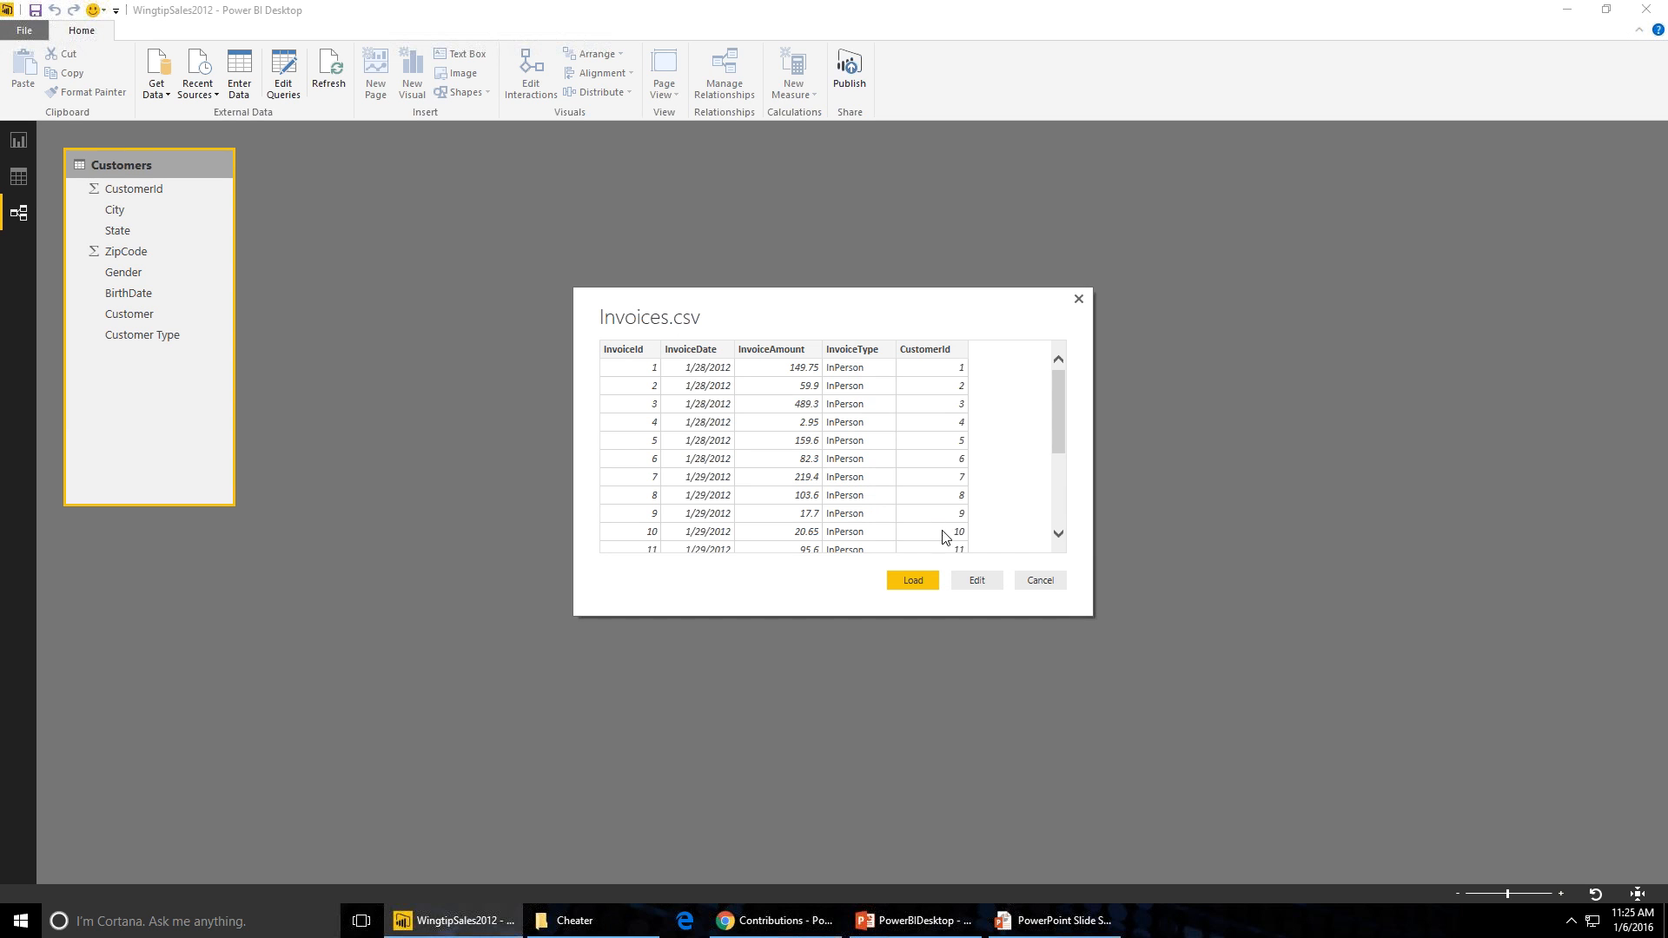
click(978, 581)
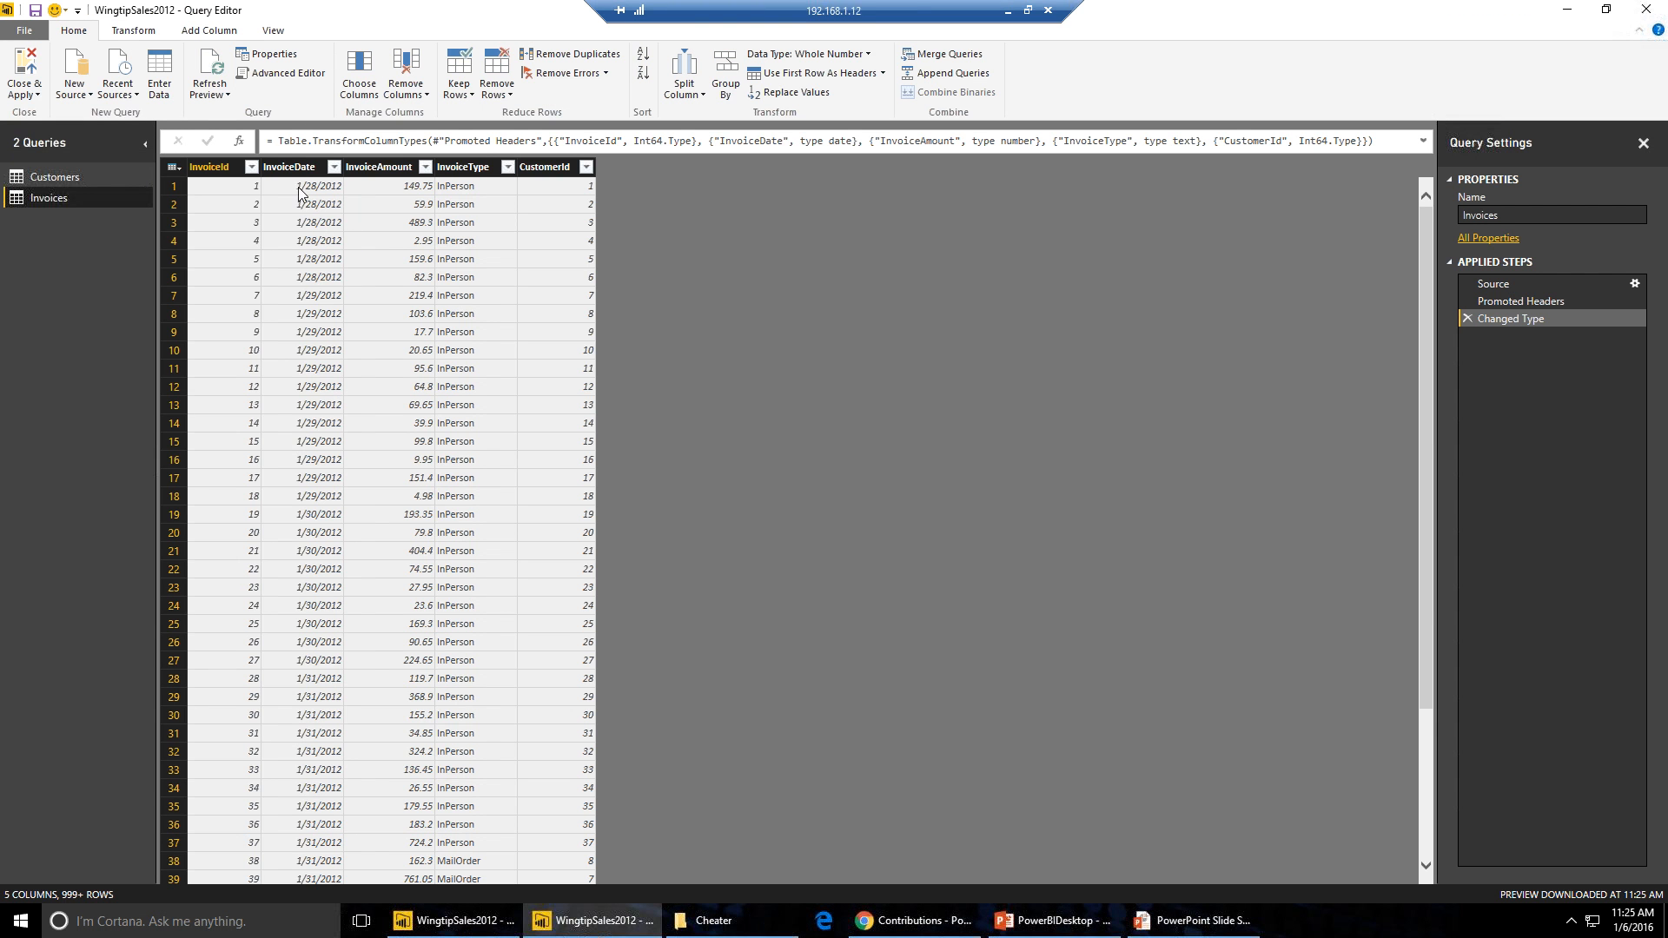
click(299, 168)
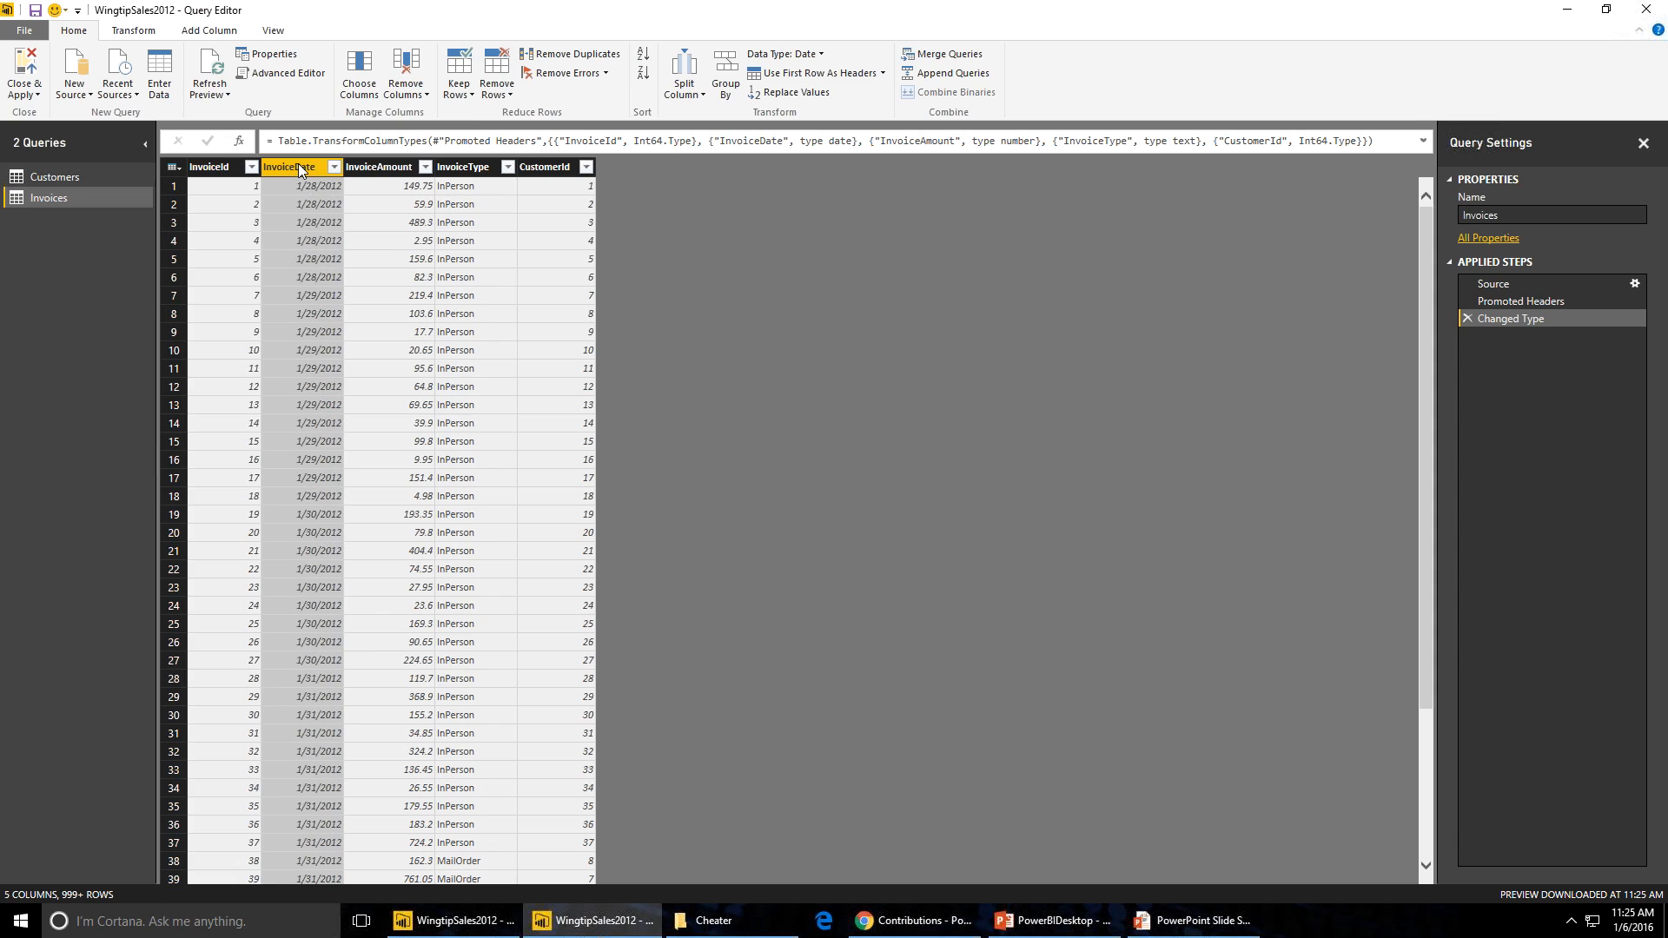
right_click(299, 165)
mouse_move(439, 304)
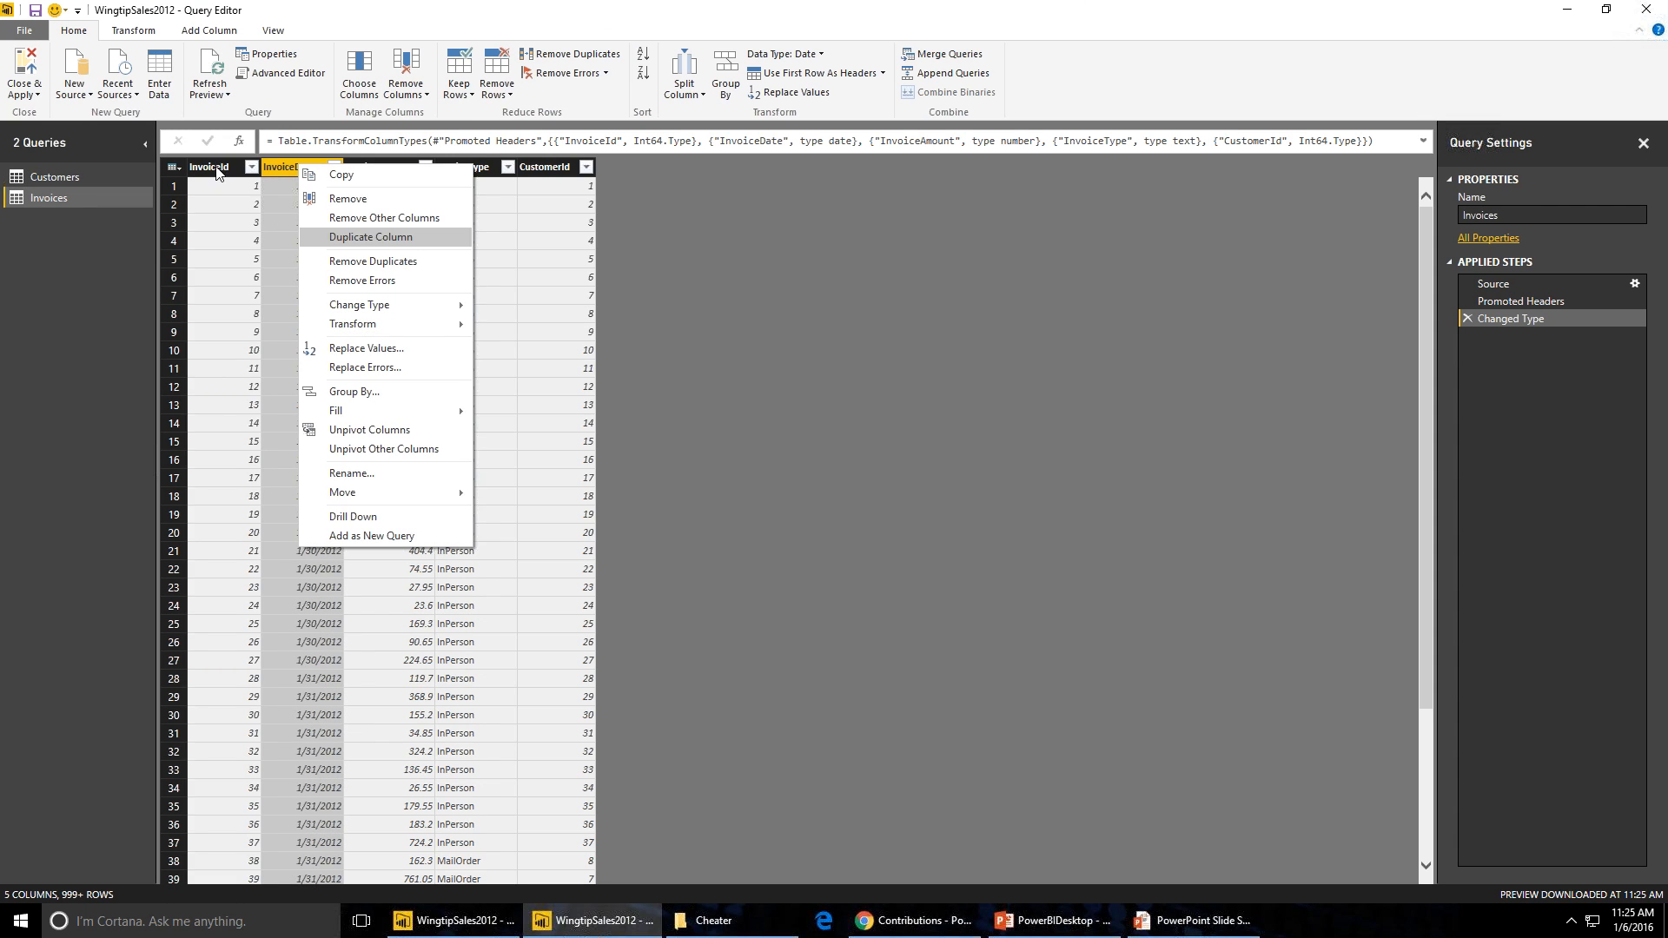
click(318, 172)
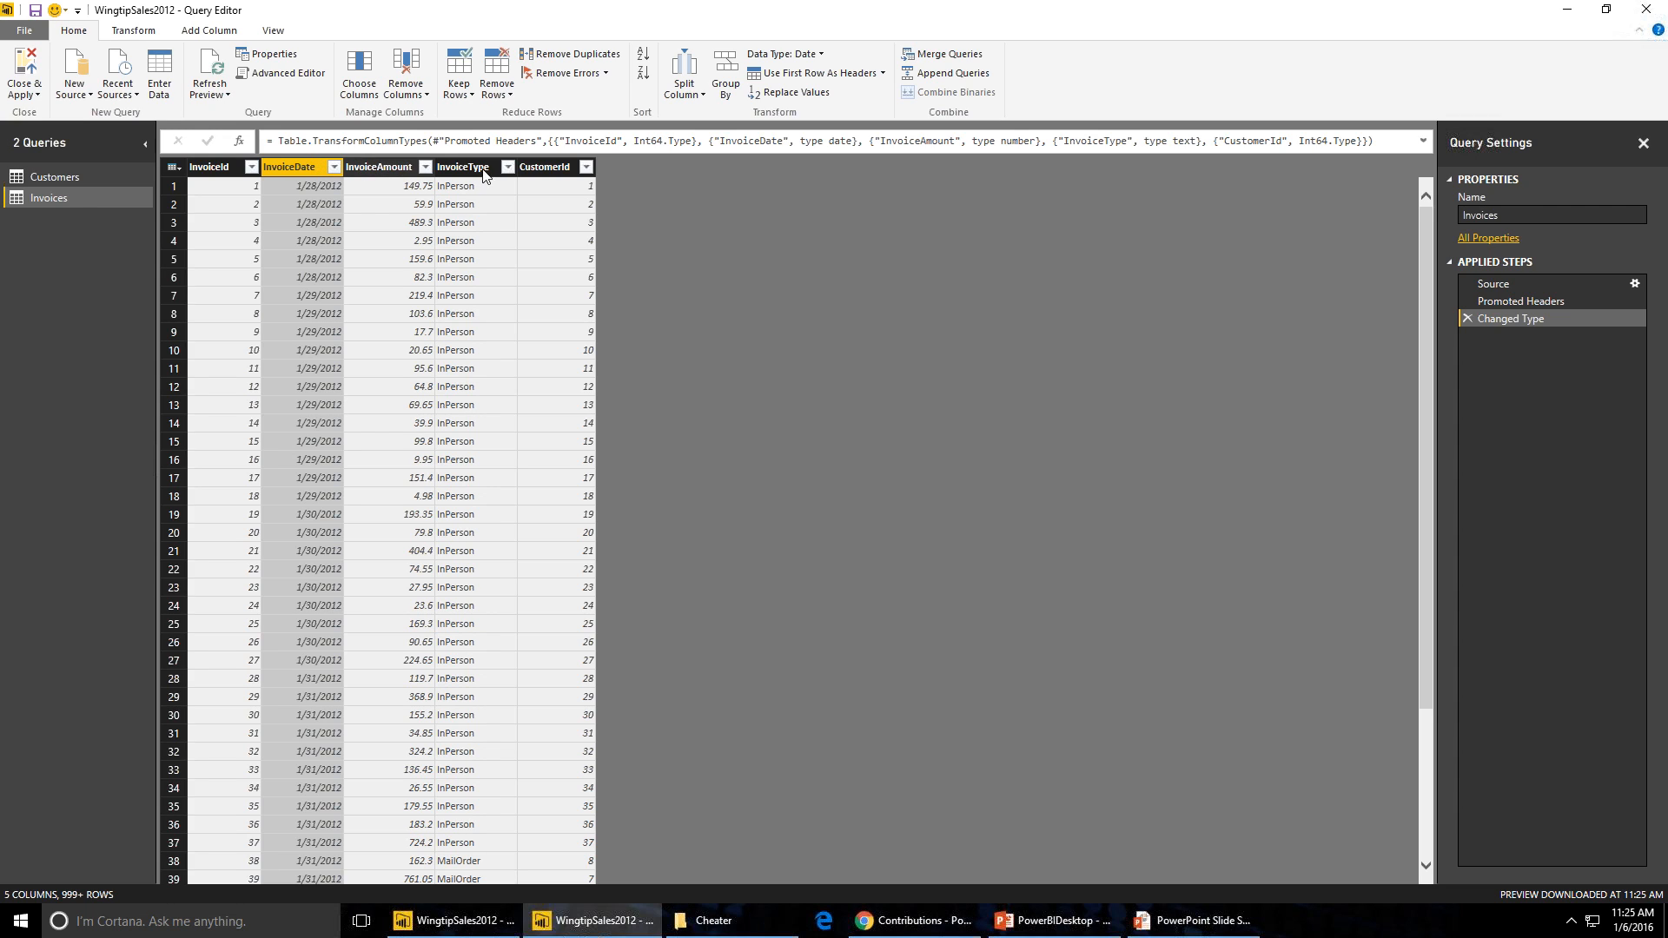
- Move the CustomerId column to sit right after InvoiceId
click(547, 167)
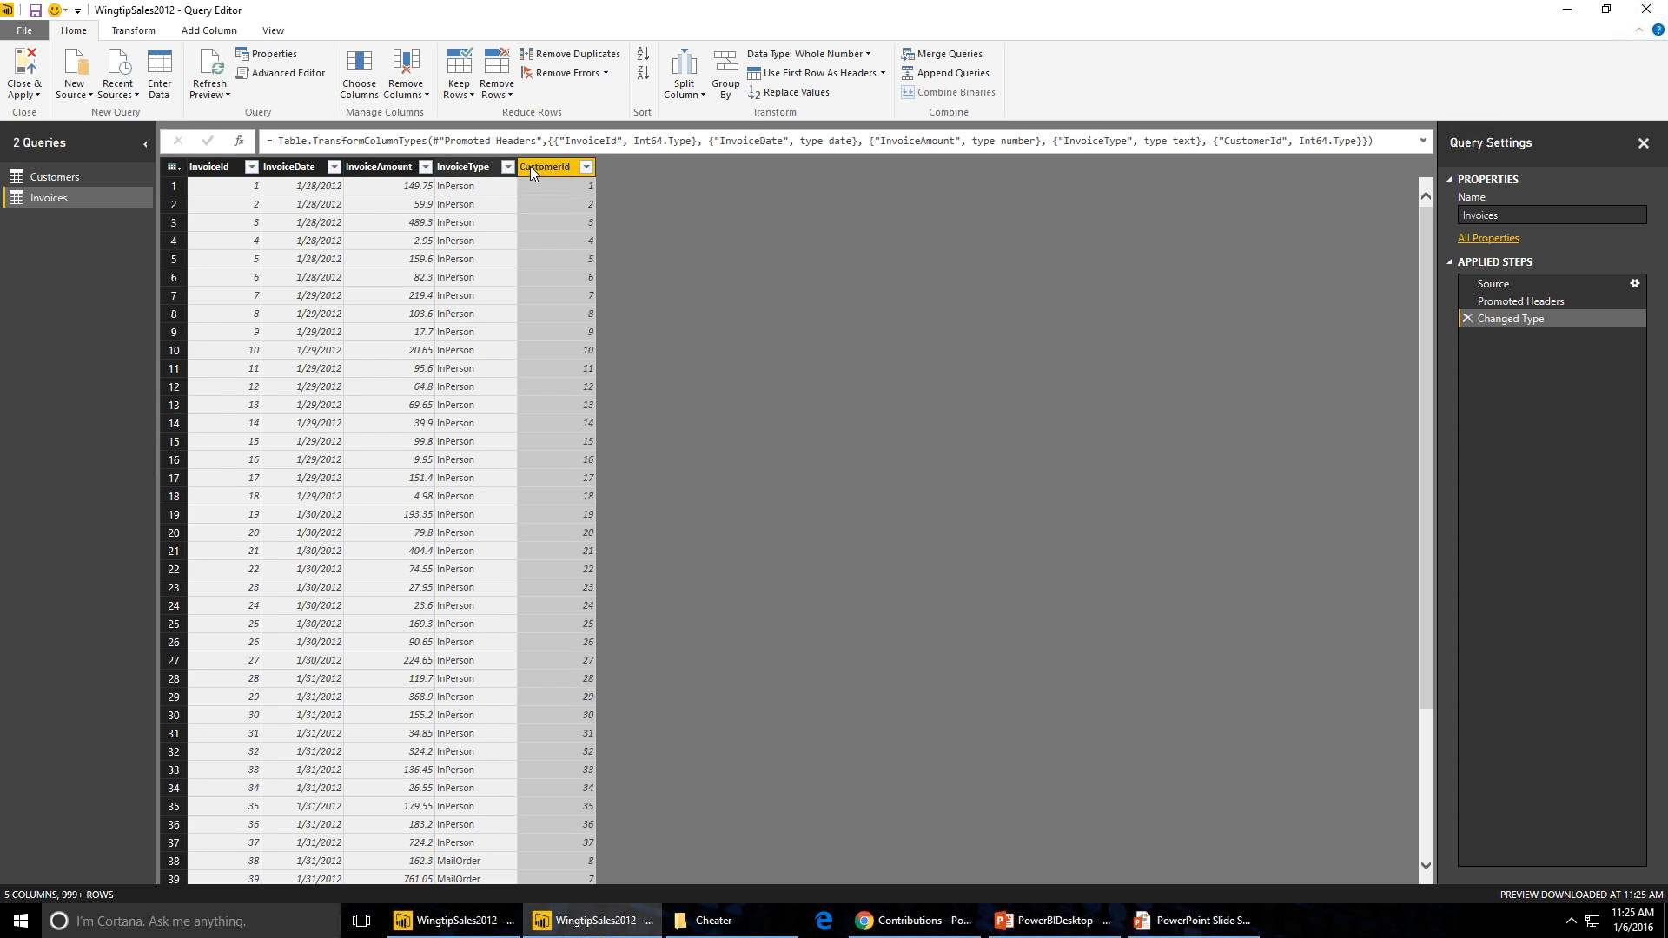
drag(530, 167, 324, 204)
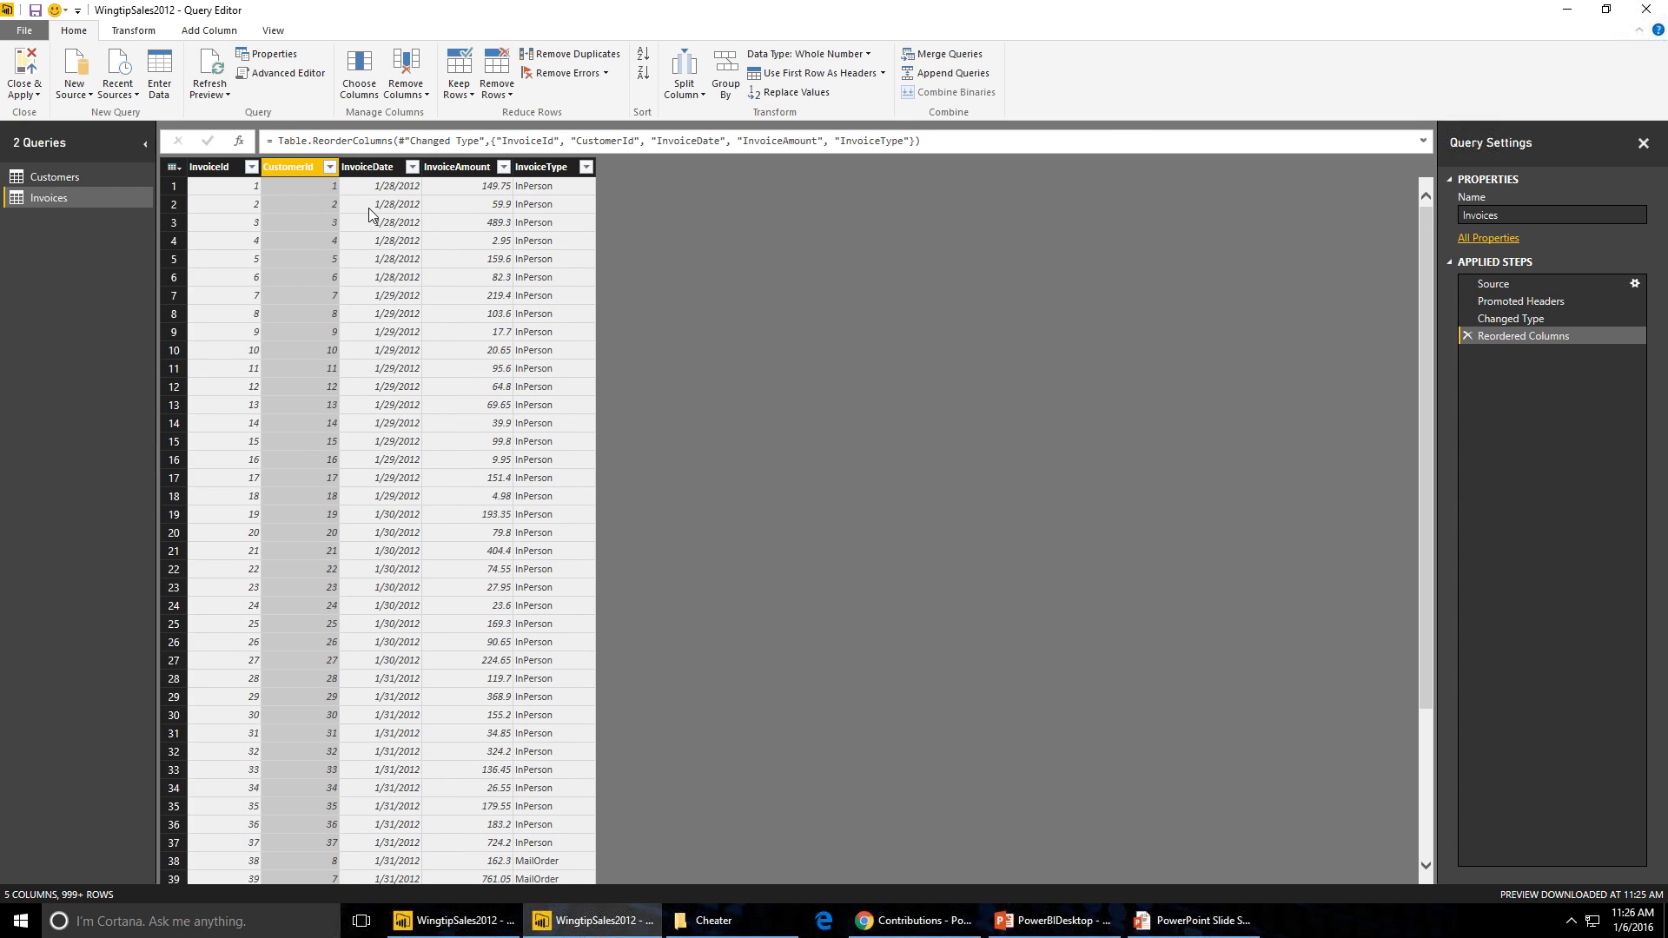
- Change the InvoiceAmount column's type to Fixed Decimal Number and close and apply the query changes
click(461, 167)
right_click(462, 169)
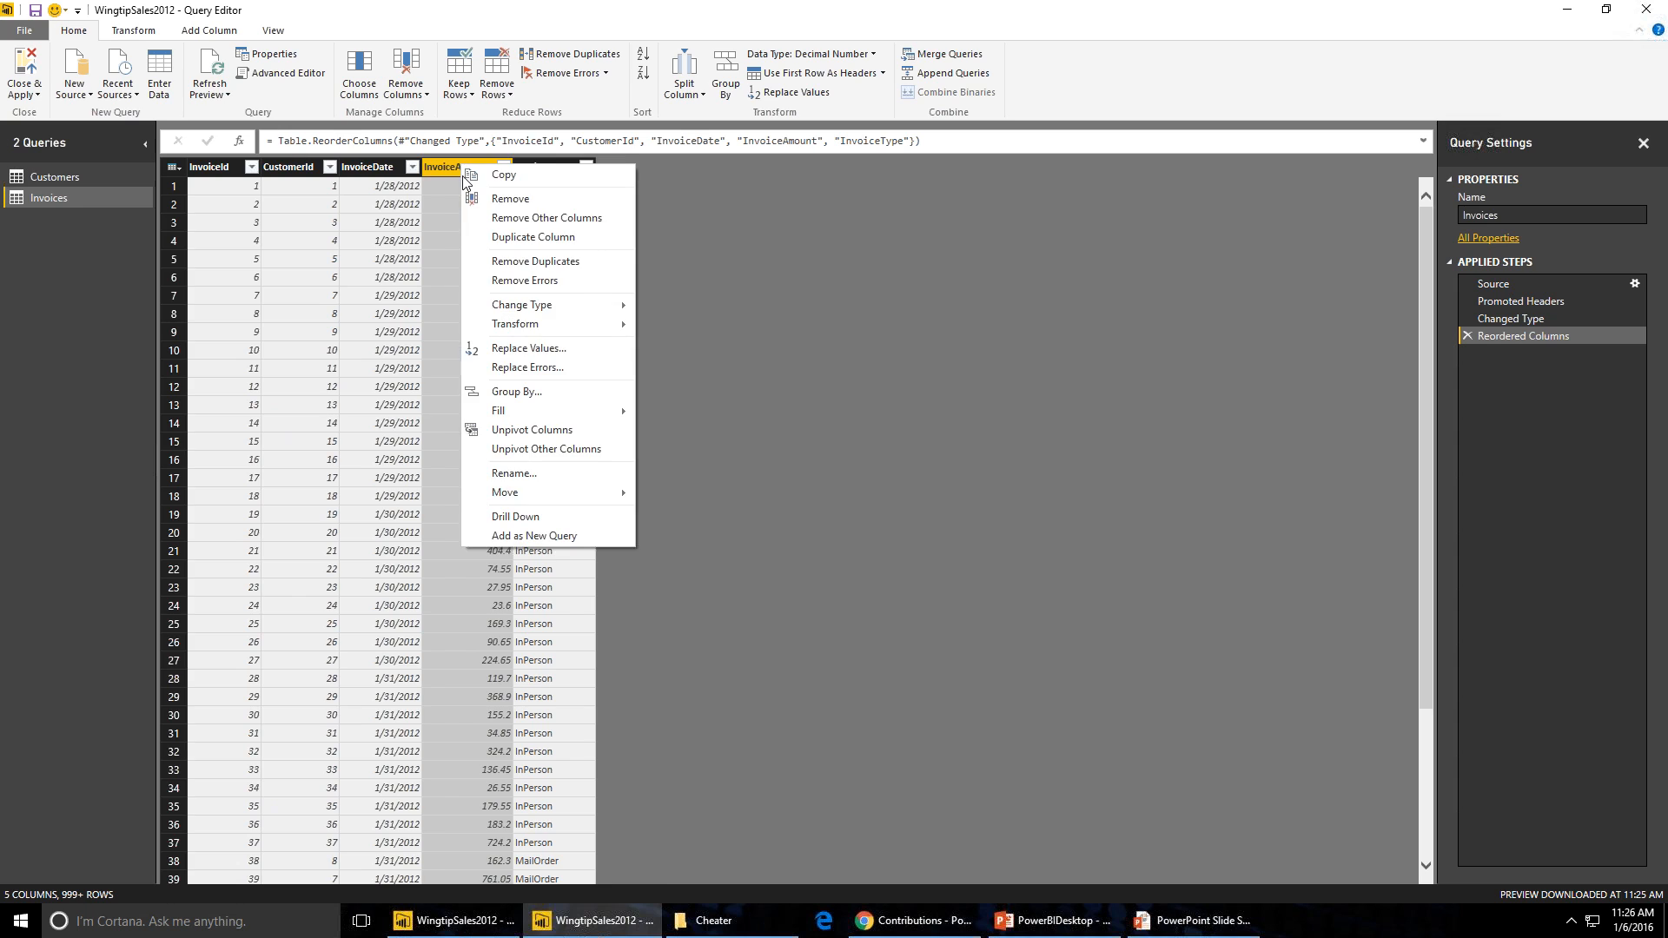
mouse_move(586, 306)
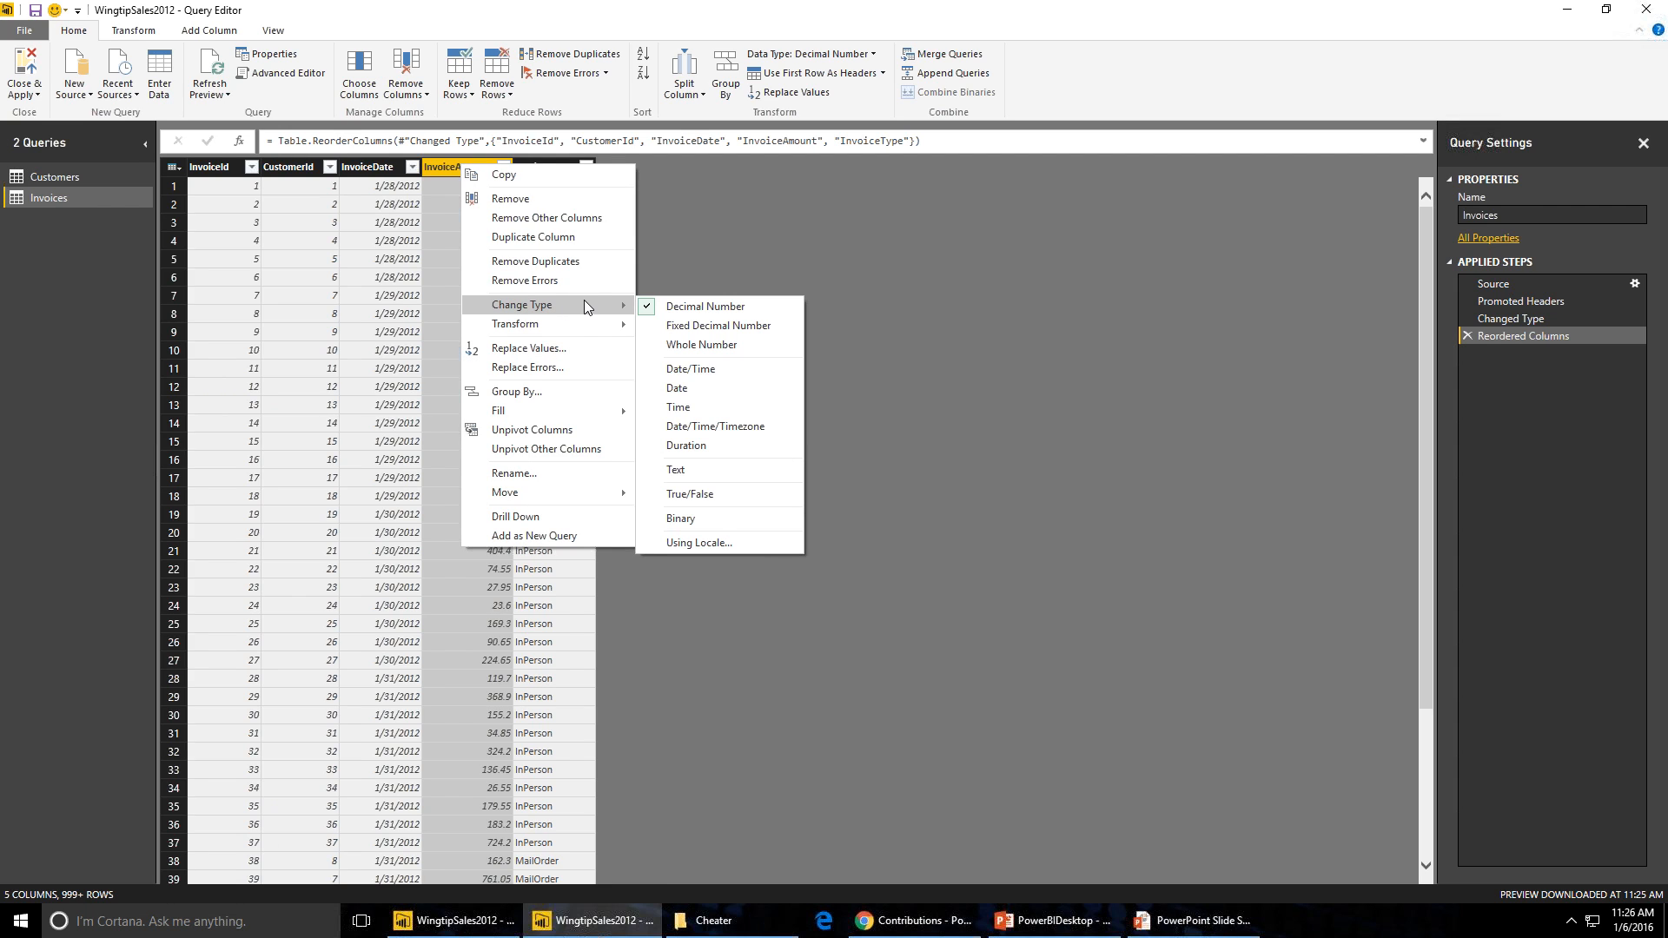
click(688, 325)
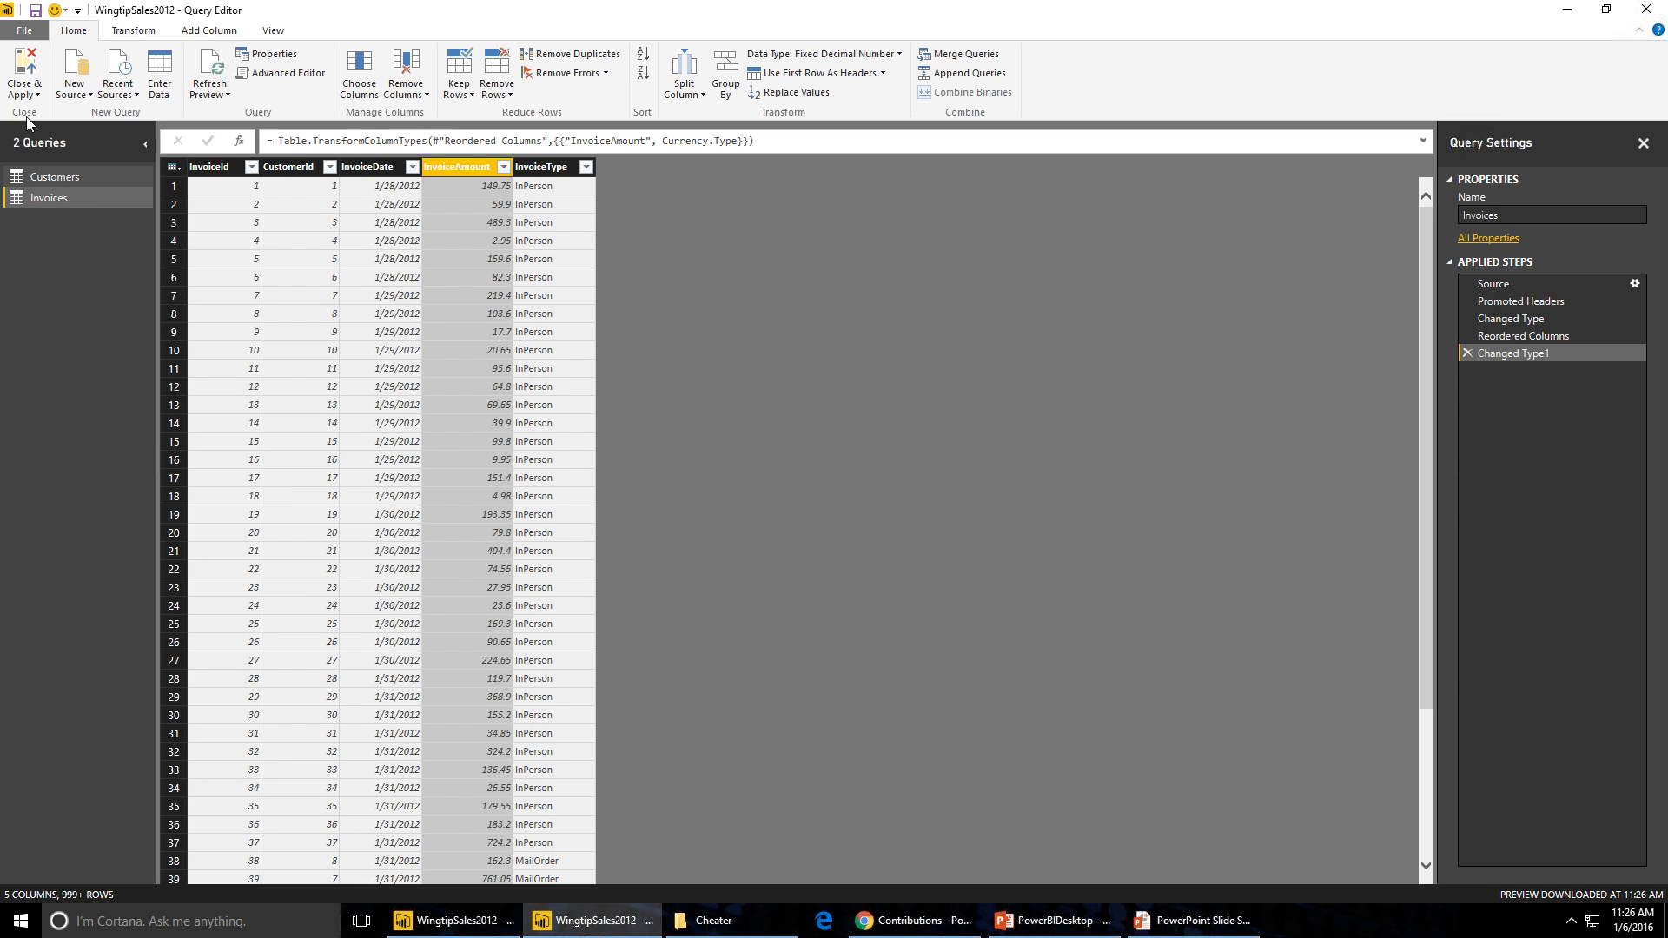
click(26, 69)
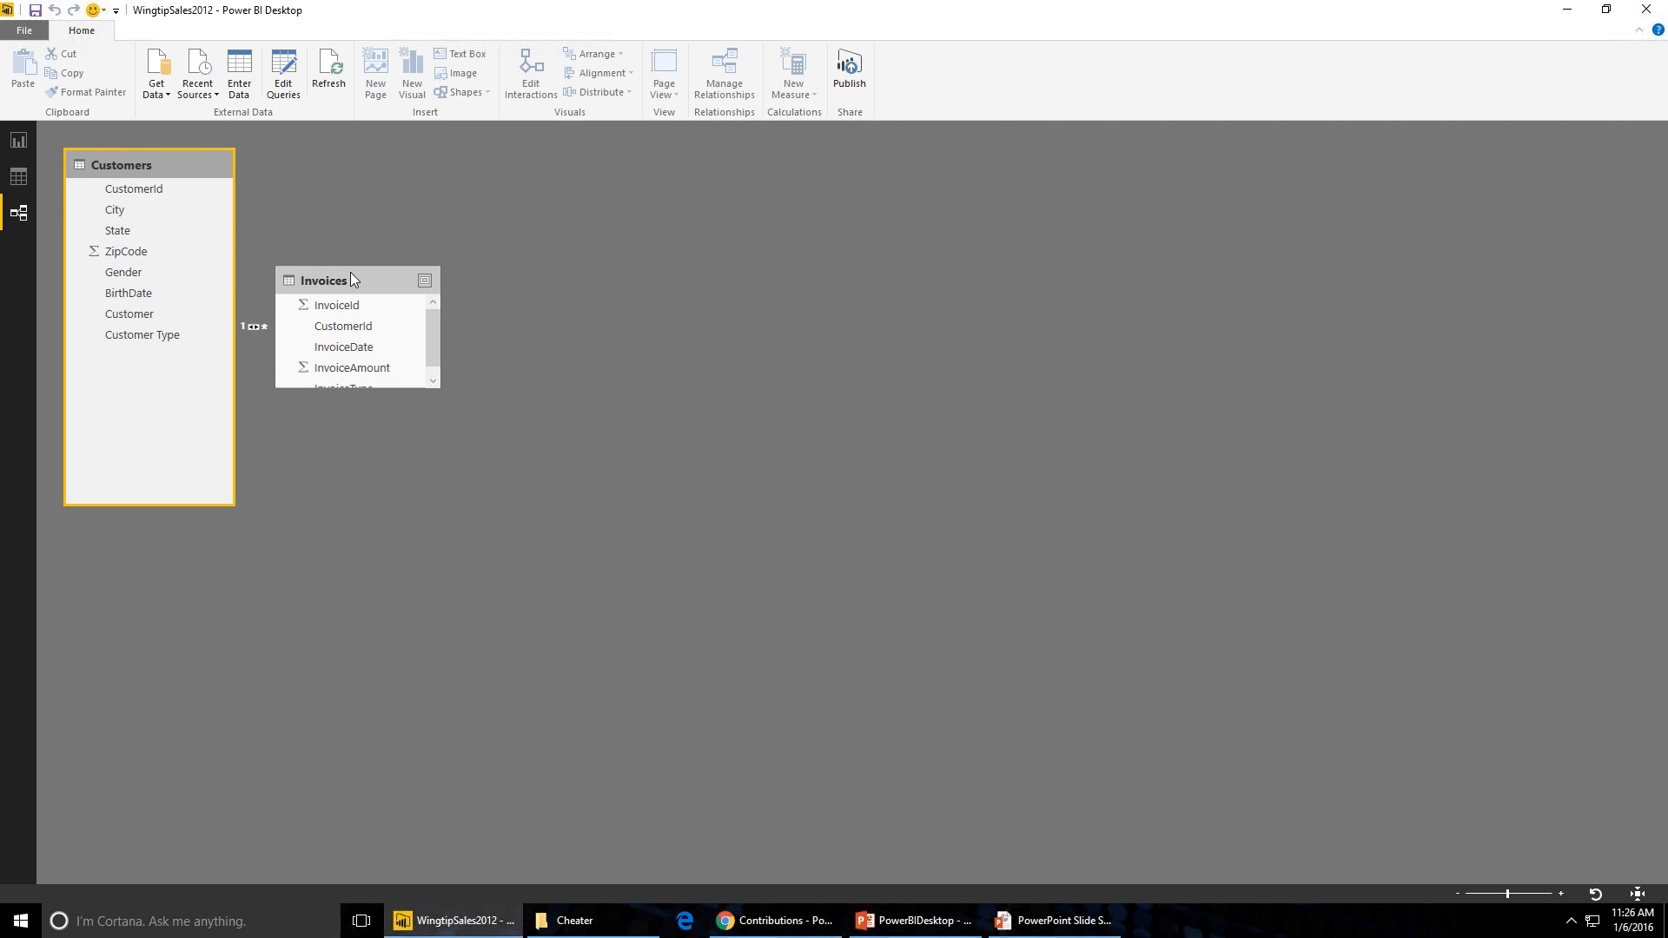
- Reposition the Invoices table beside Customers in the relationship diagram and enlarge it to show all fields
drag(351, 273, 407, 157)
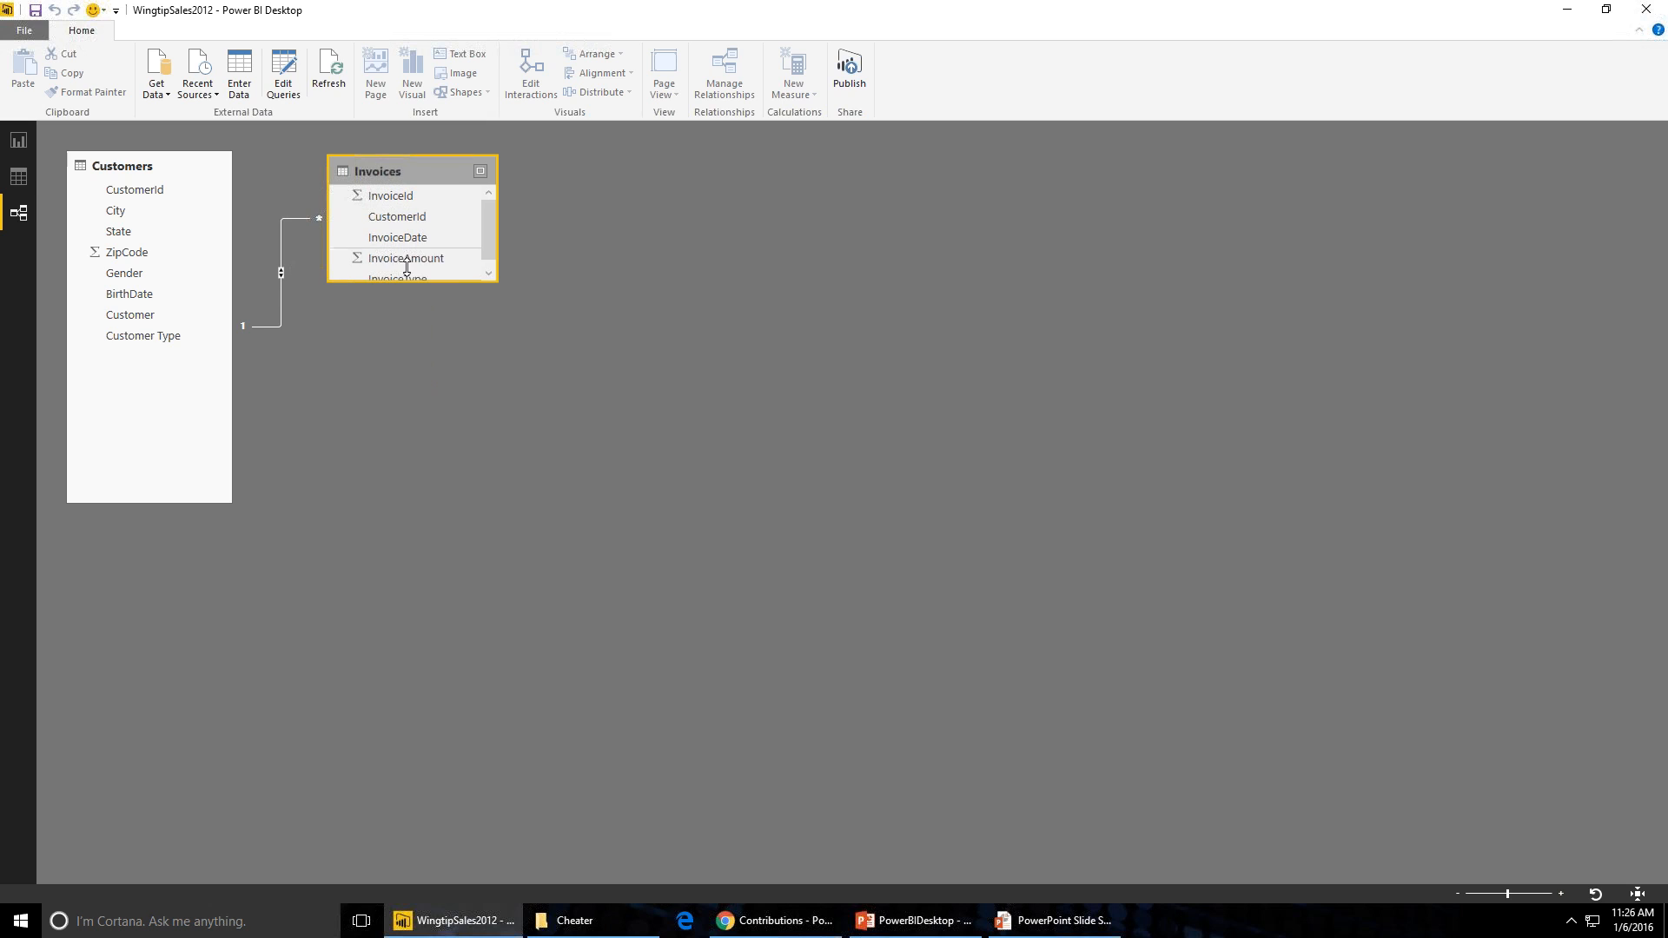
drag(424, 288, 419, 454)
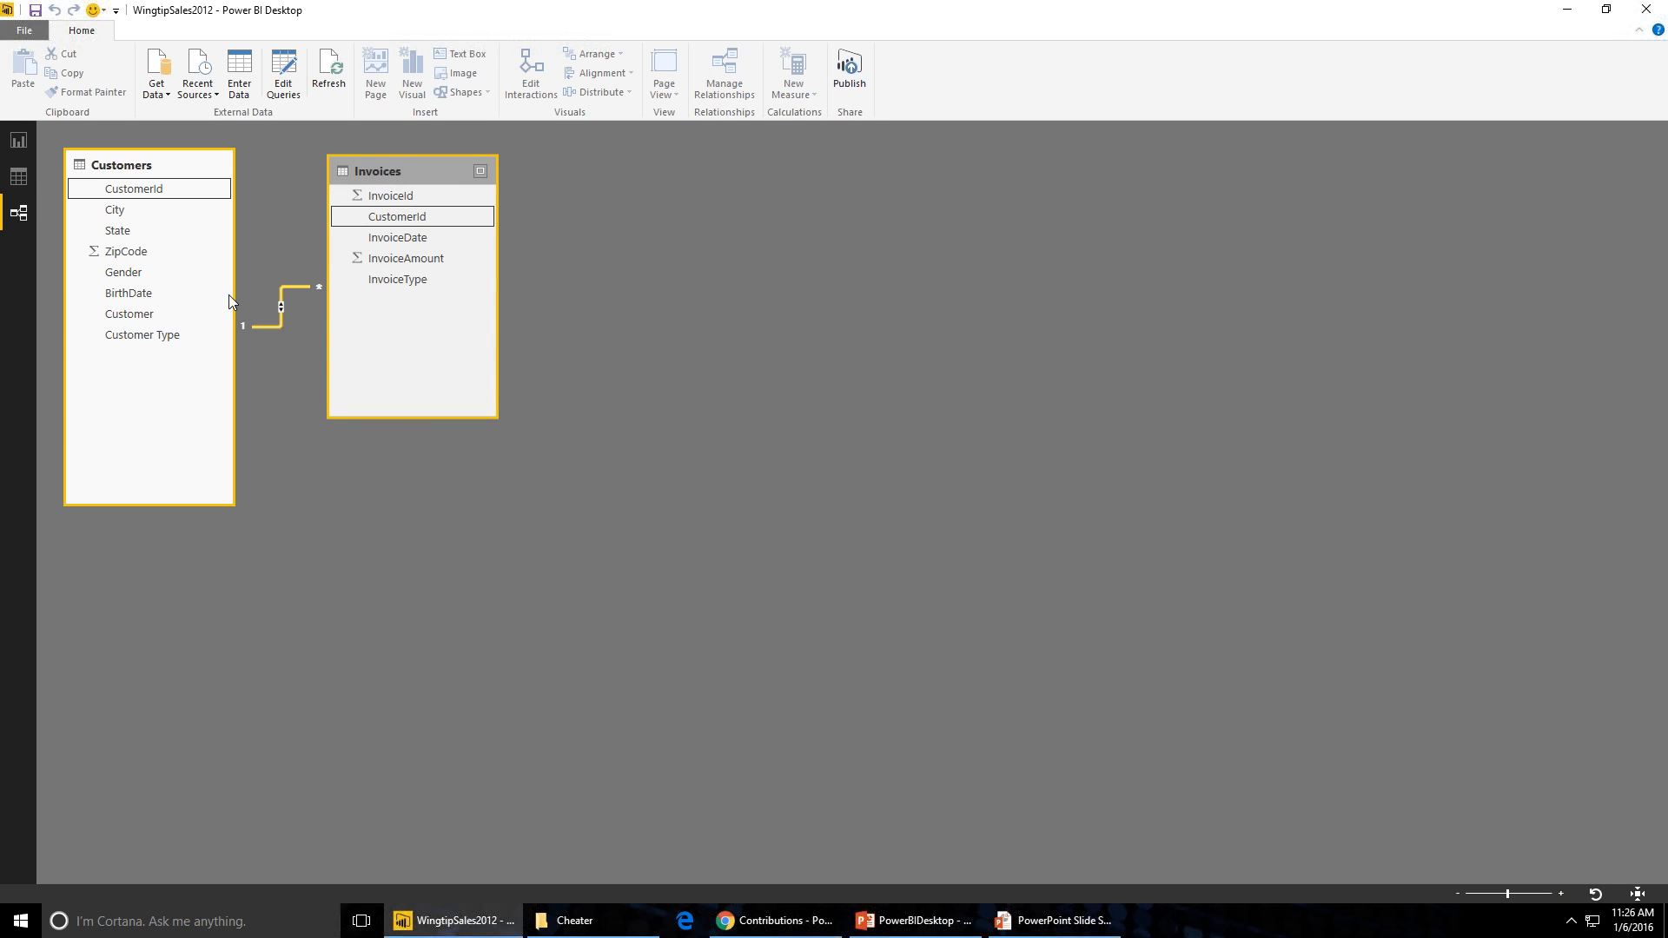
- Open the Options dialog and browse its global settings pages, then cancel it
click(25, 30)
mouse_move(133, 293)
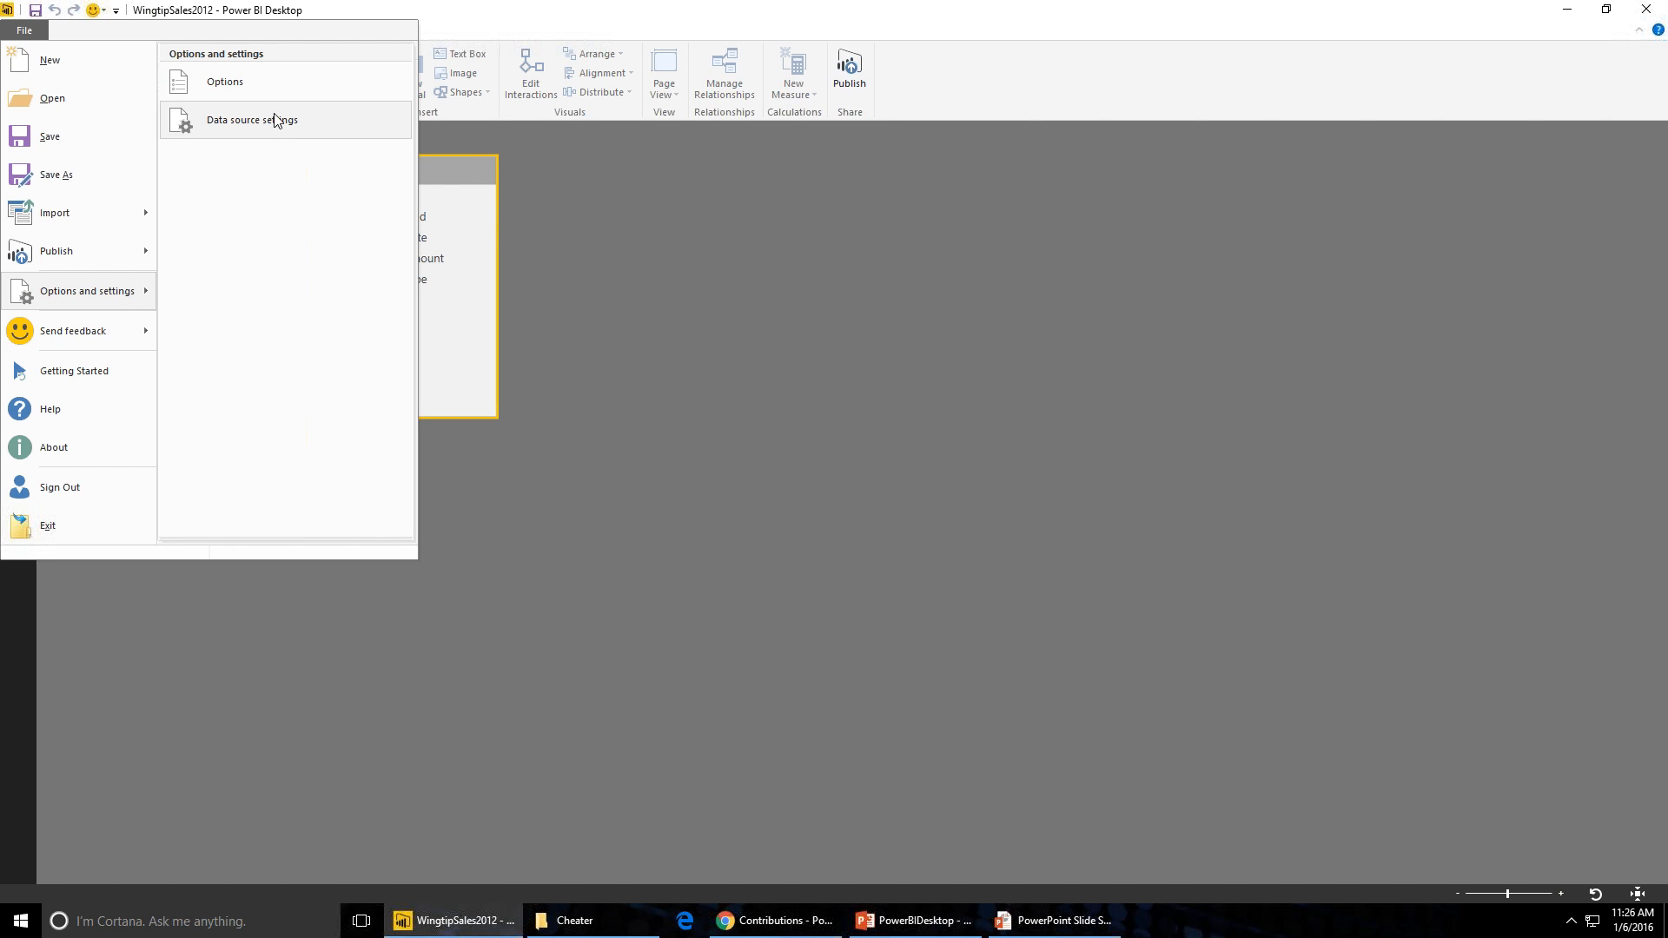
click(645, 437)
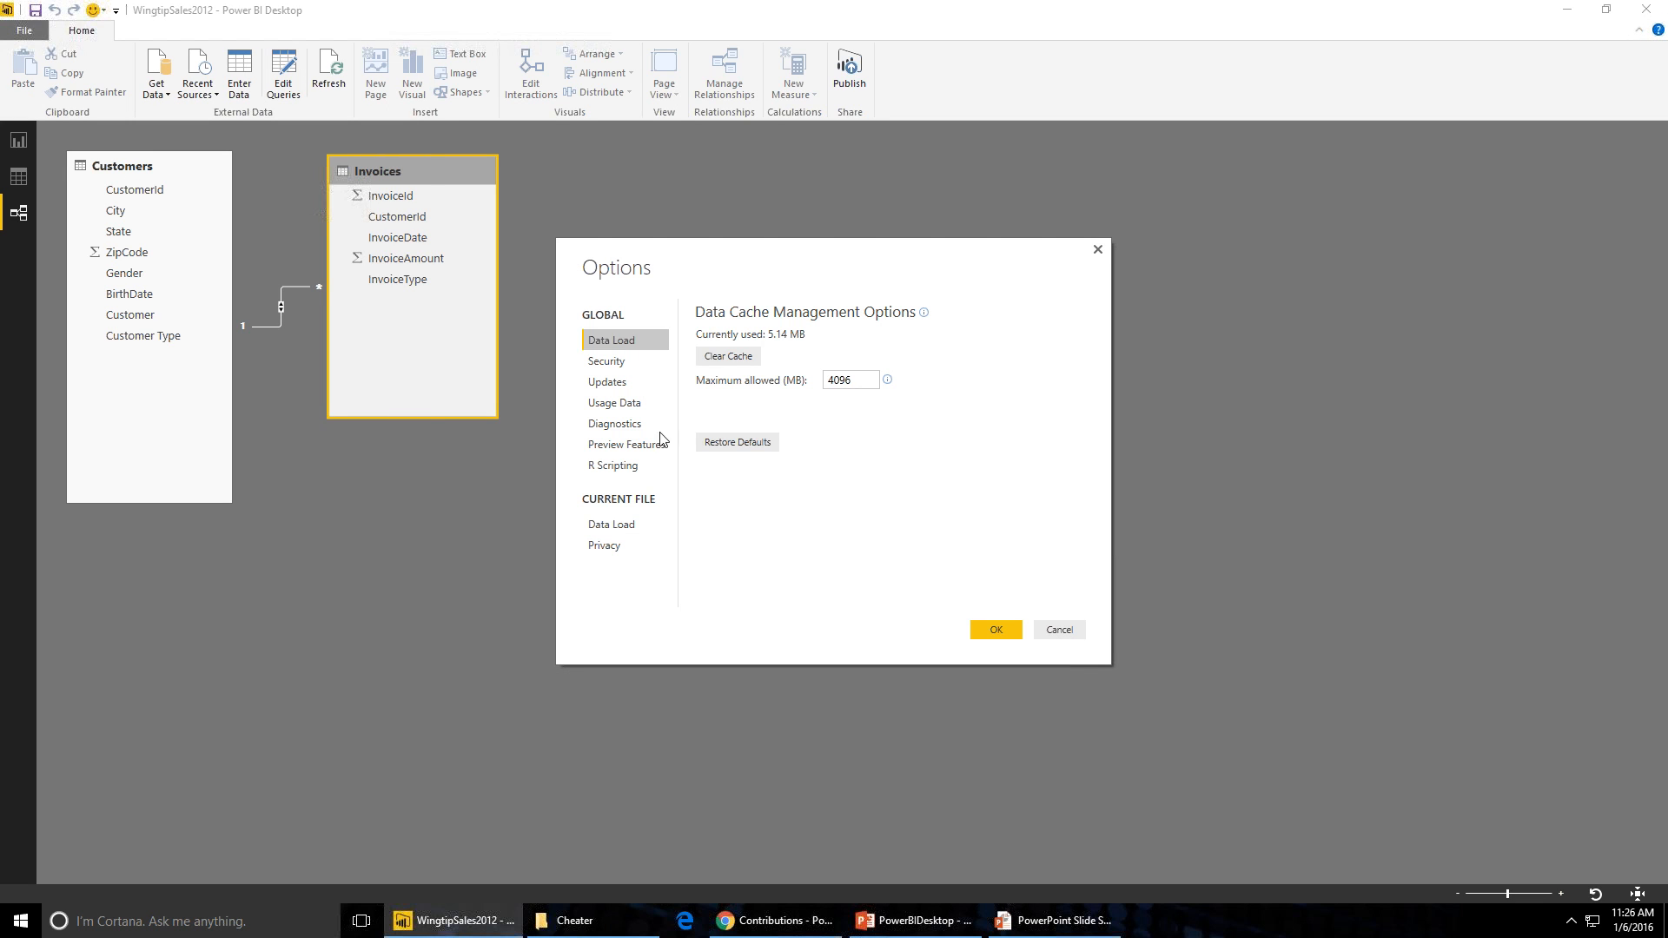
click(610, 380)
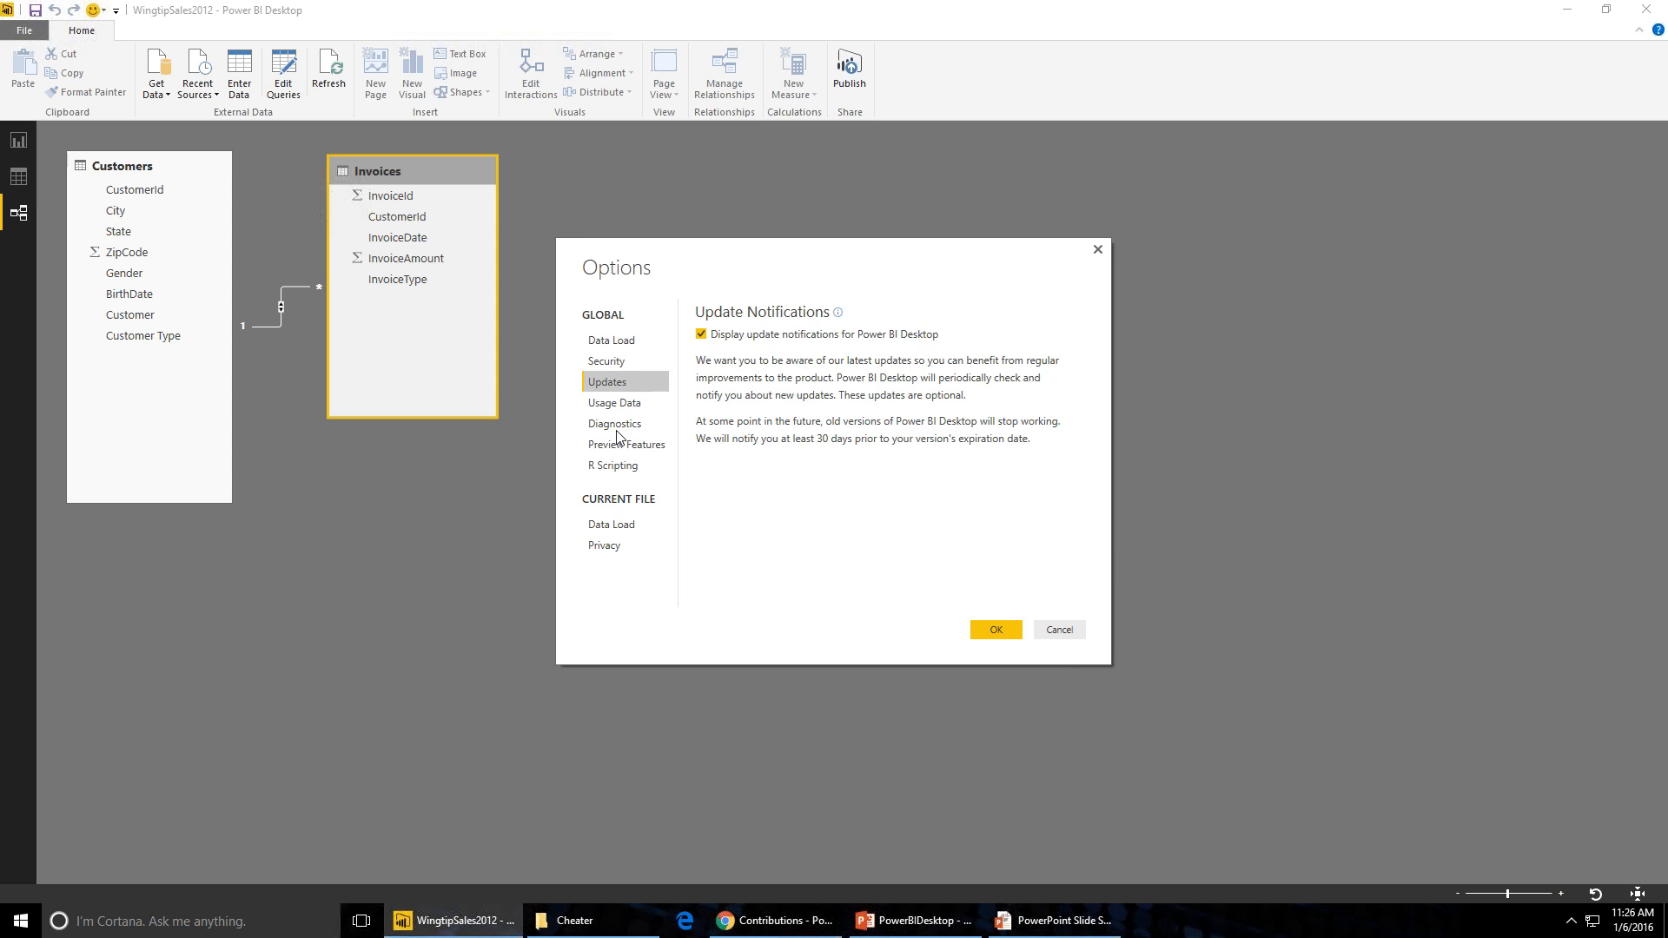
click(627, 444)
click(636, 427)
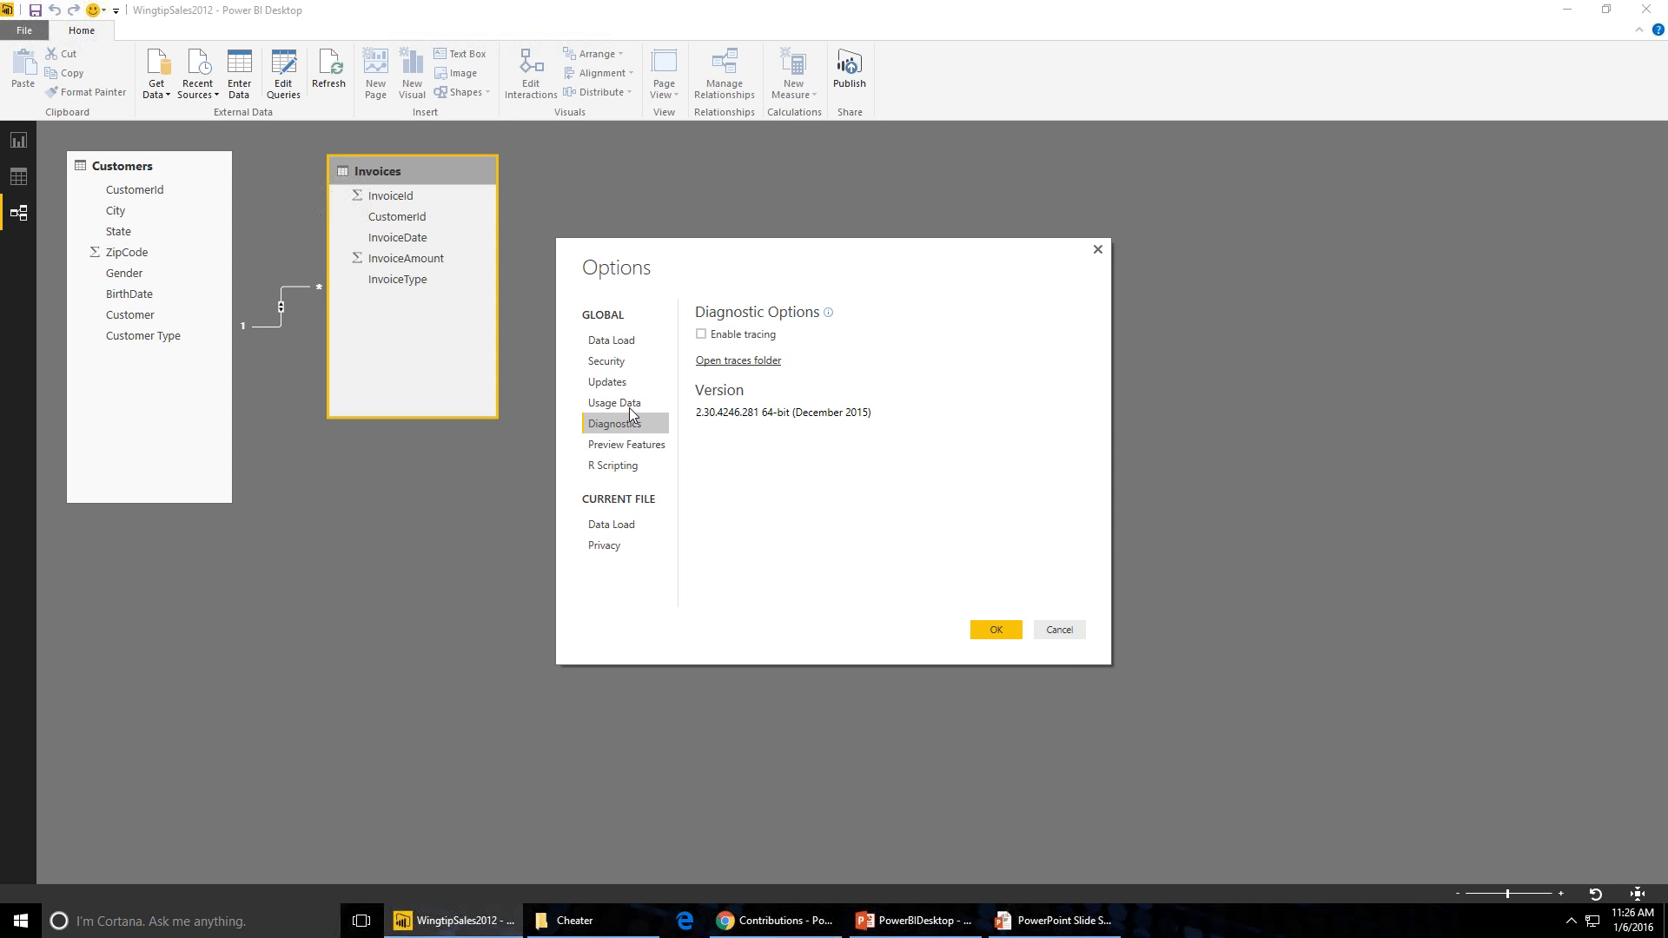
click(624, 403)
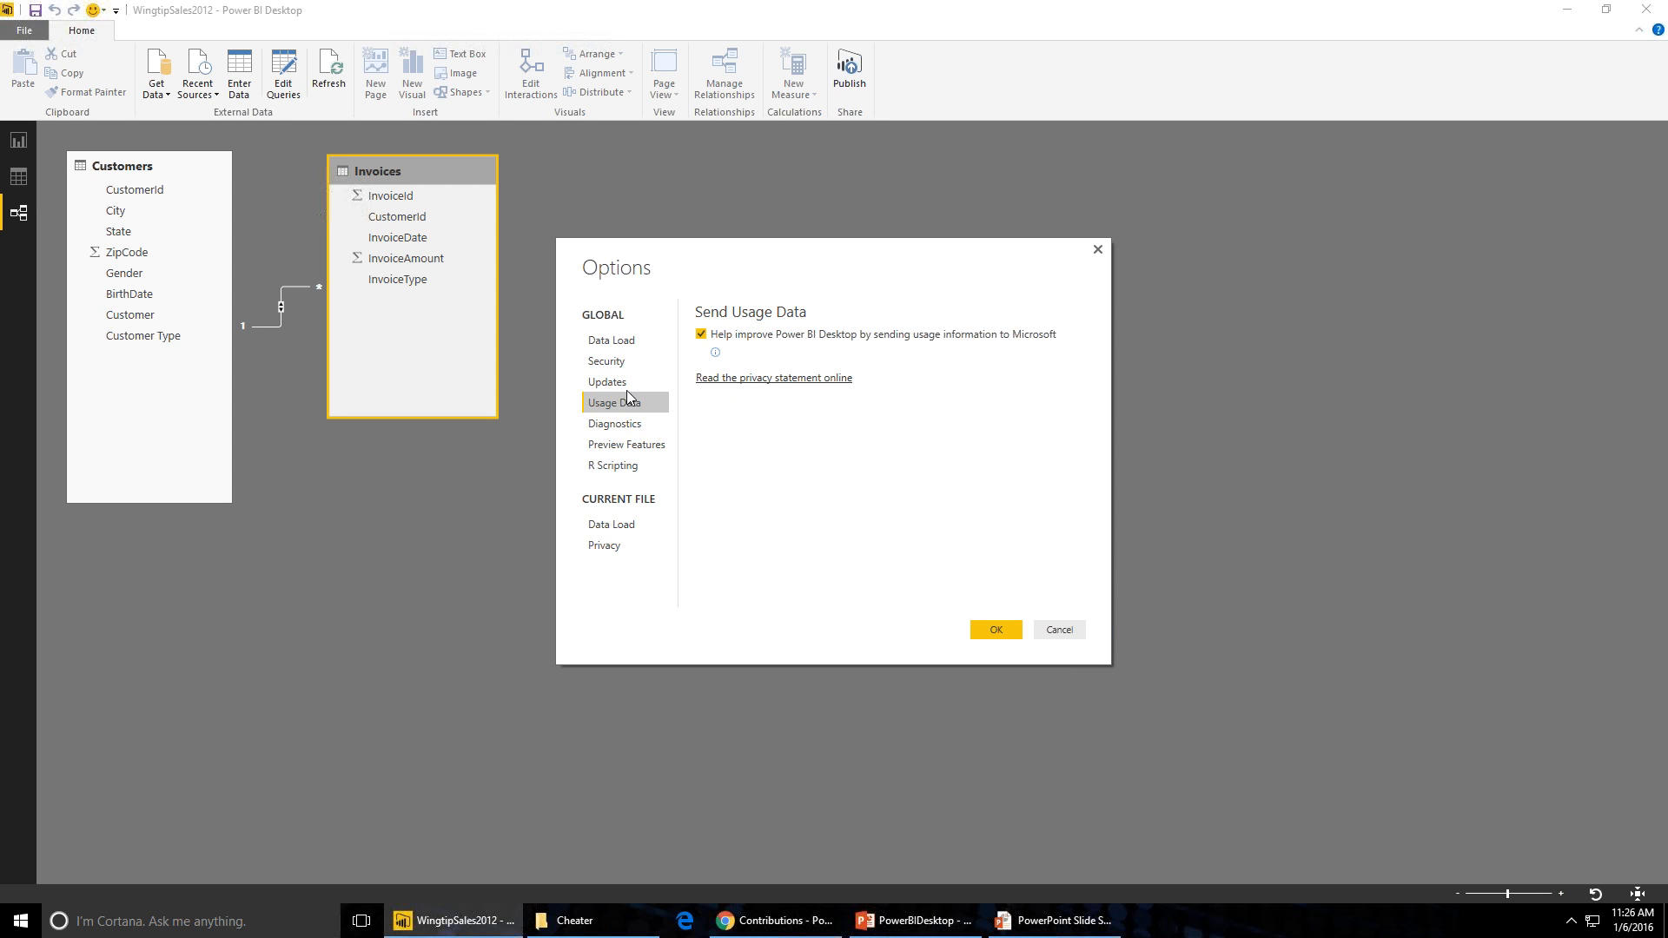
click(616, 385)
click(619, 363)
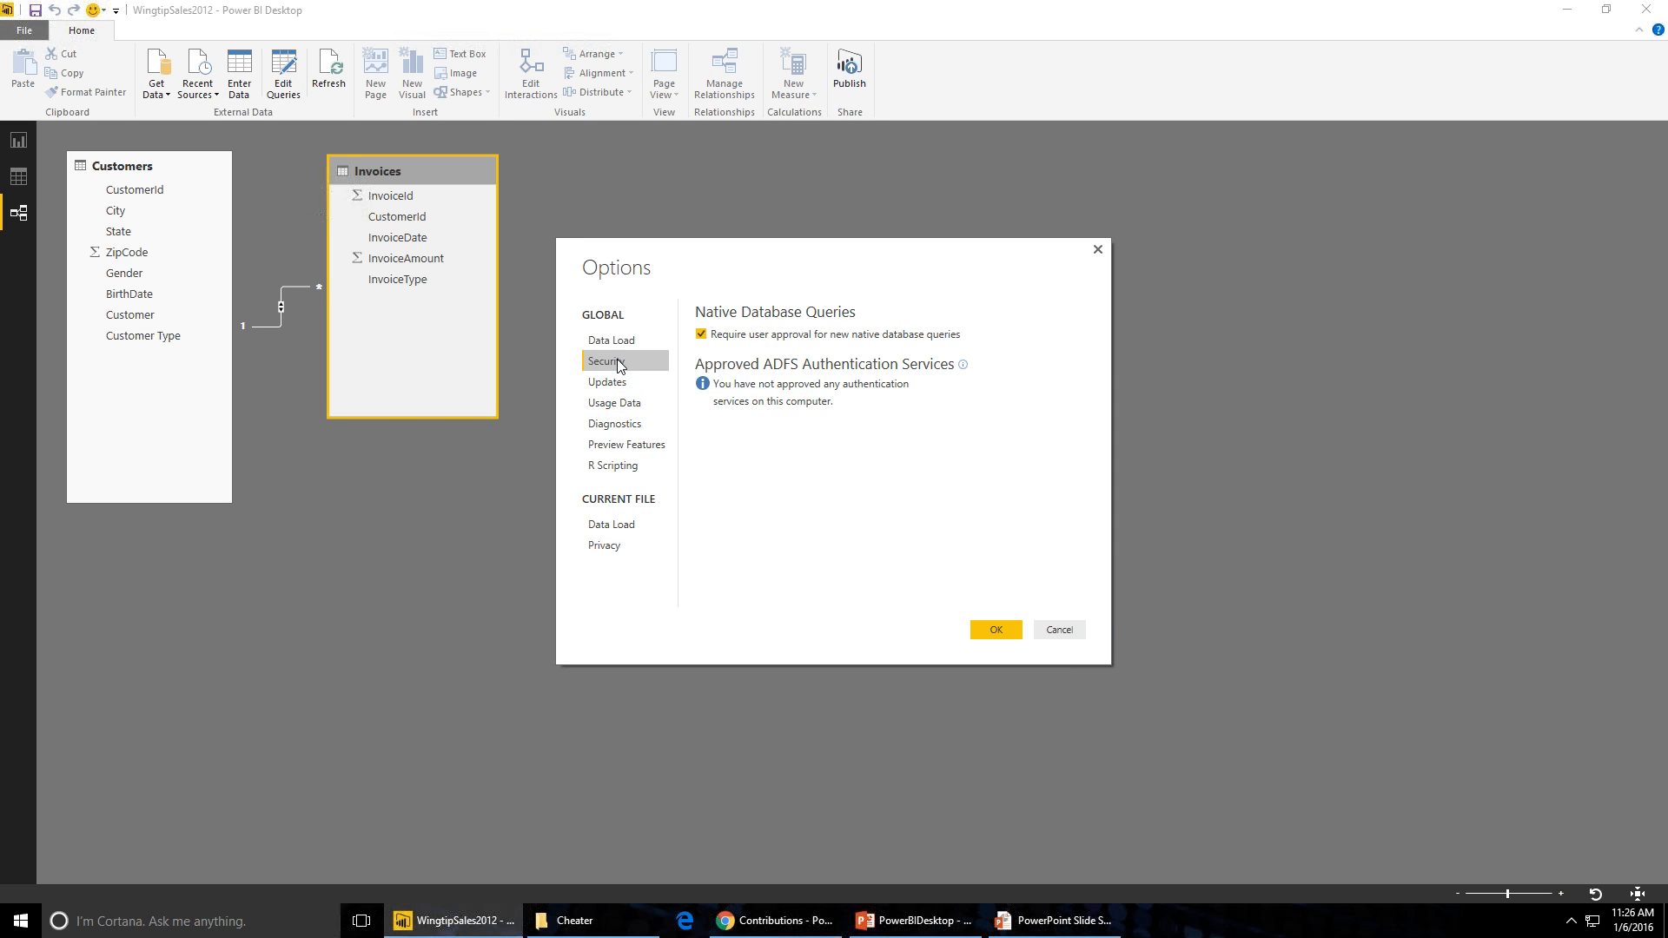
click(621, 342)
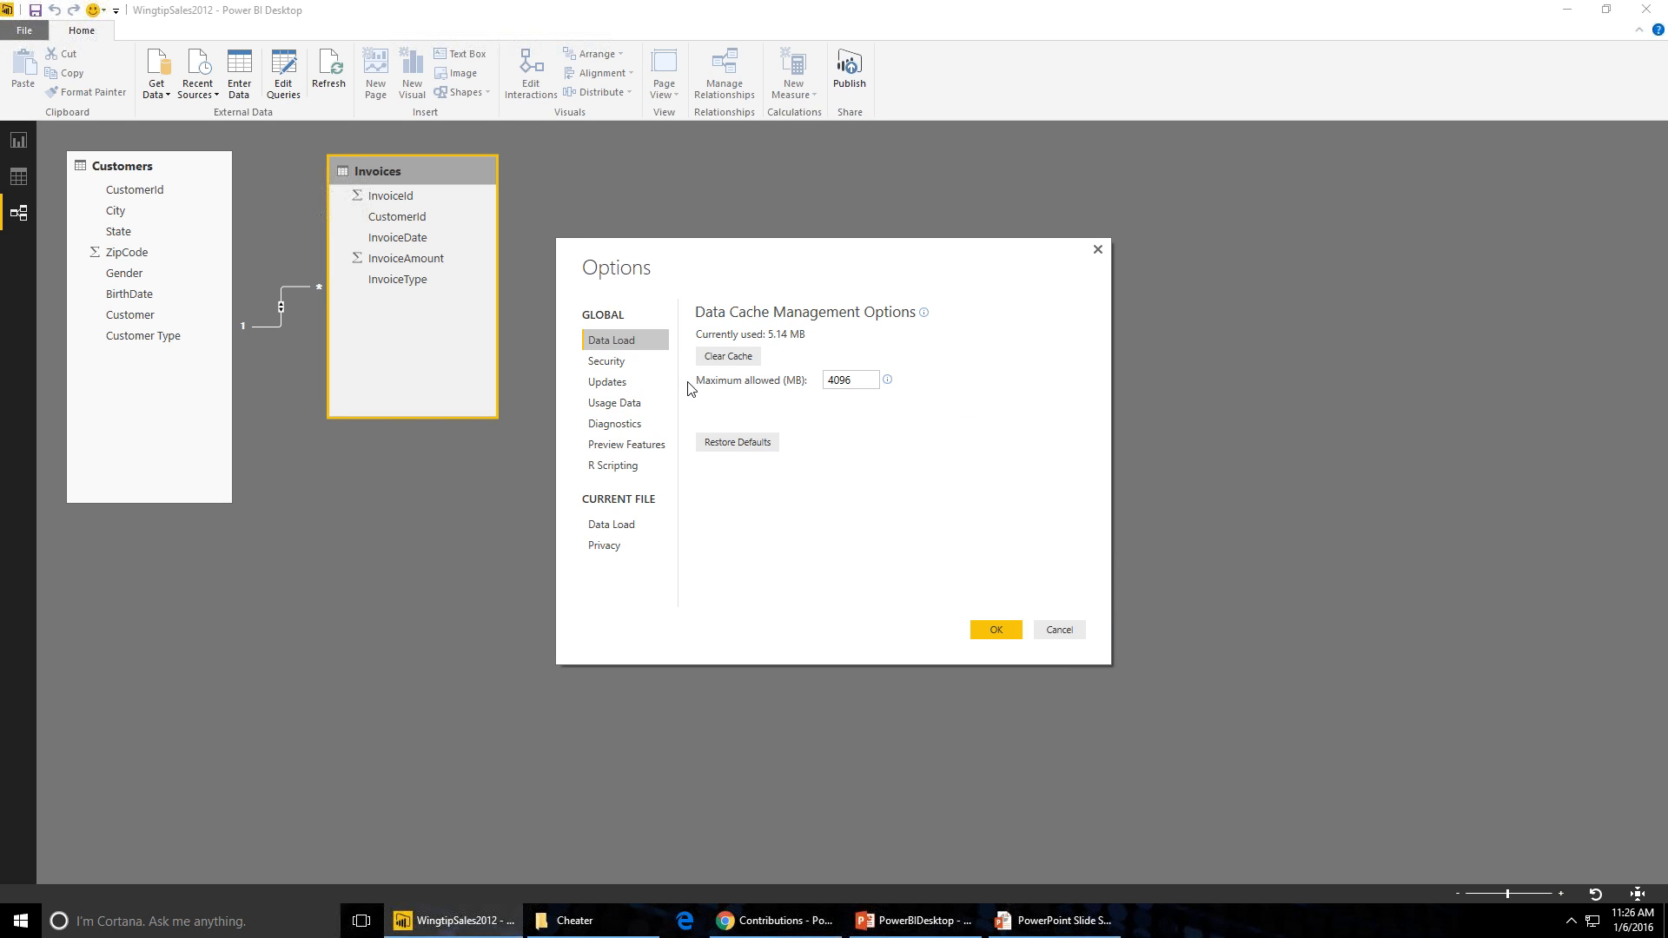
click(1059, 632)
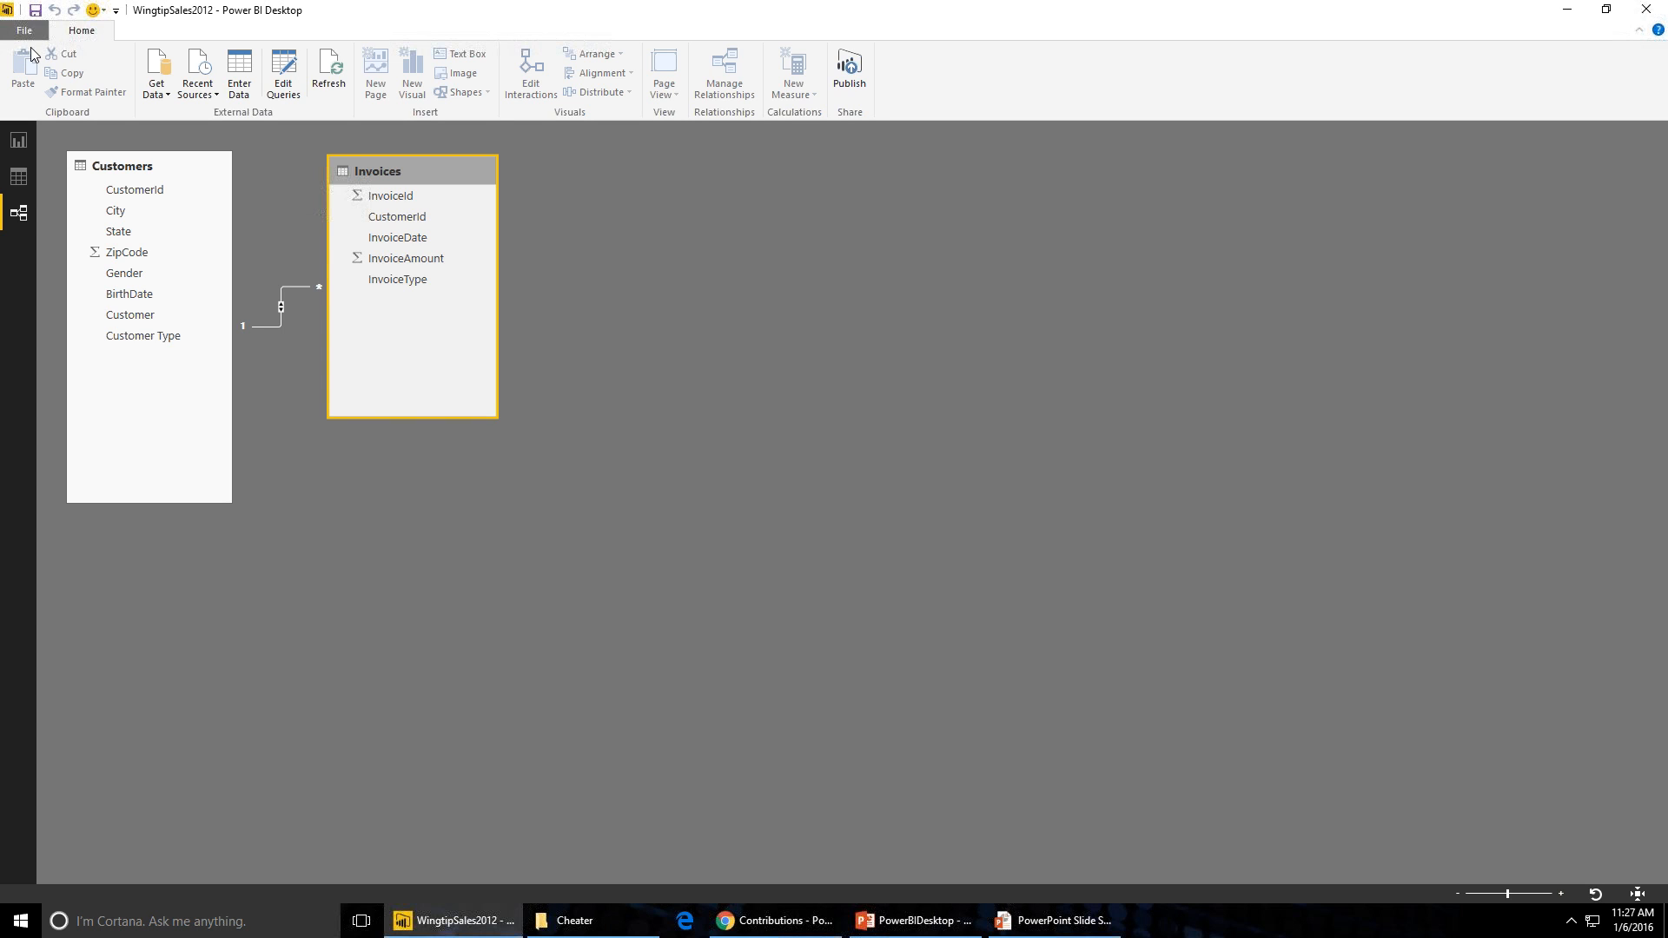
- Open the Data Source Settings dialog to review the connected data sources, then close it
click(24, 30)
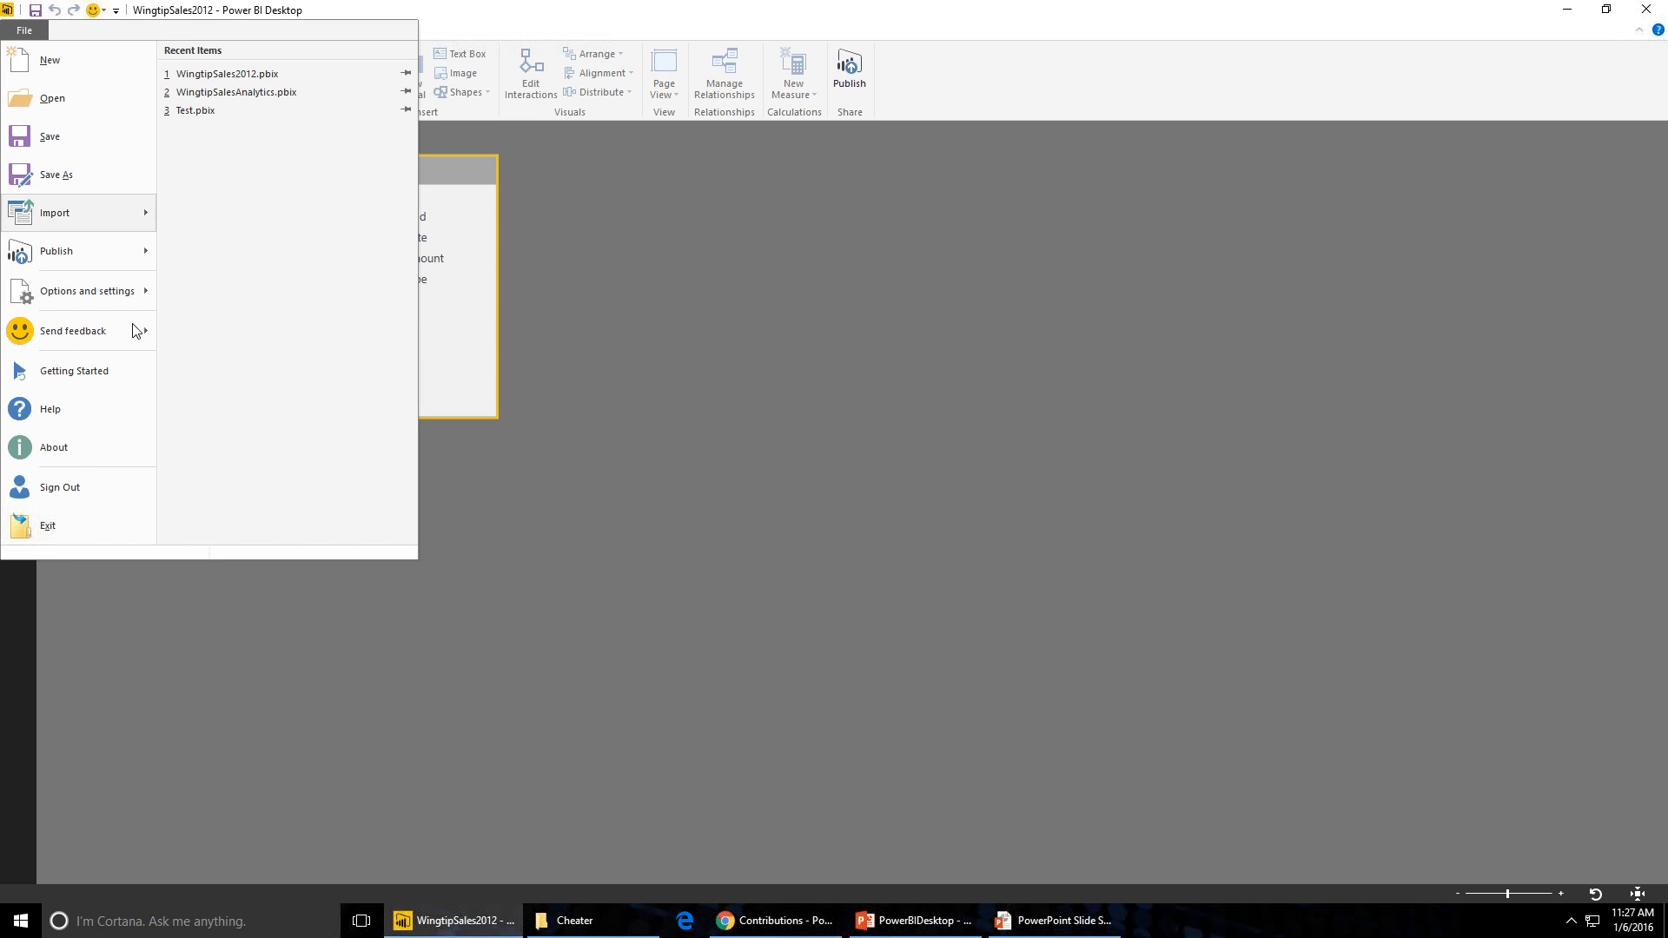
mouse_move(136, 304)
click(265, 127)
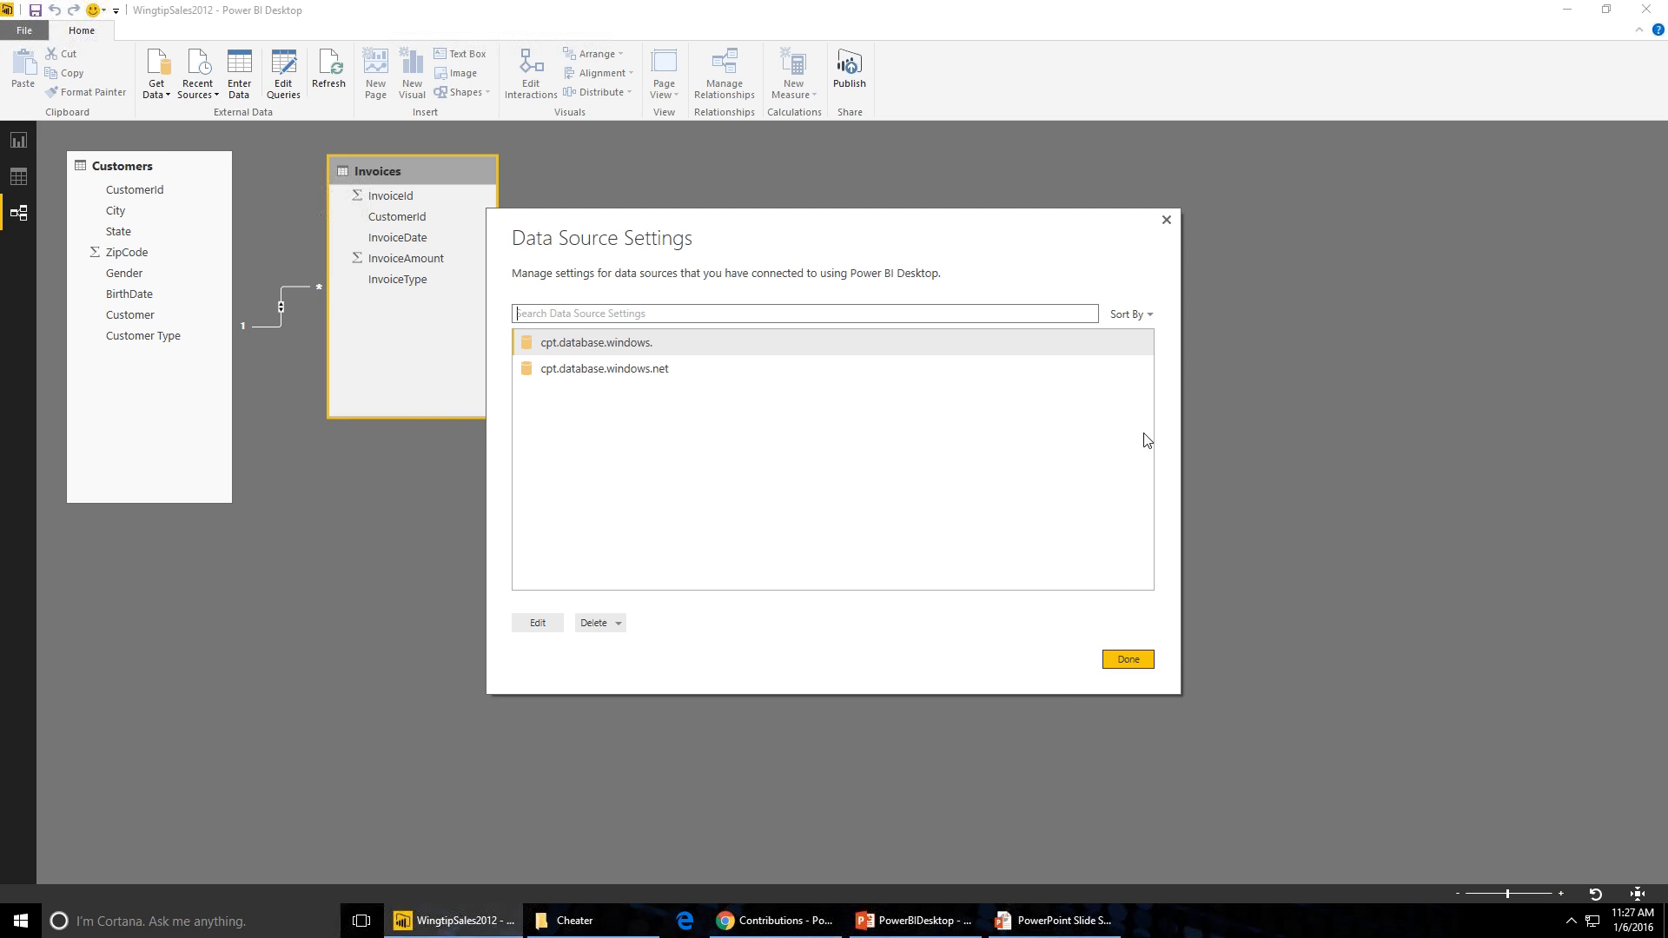
click(1166, 220)
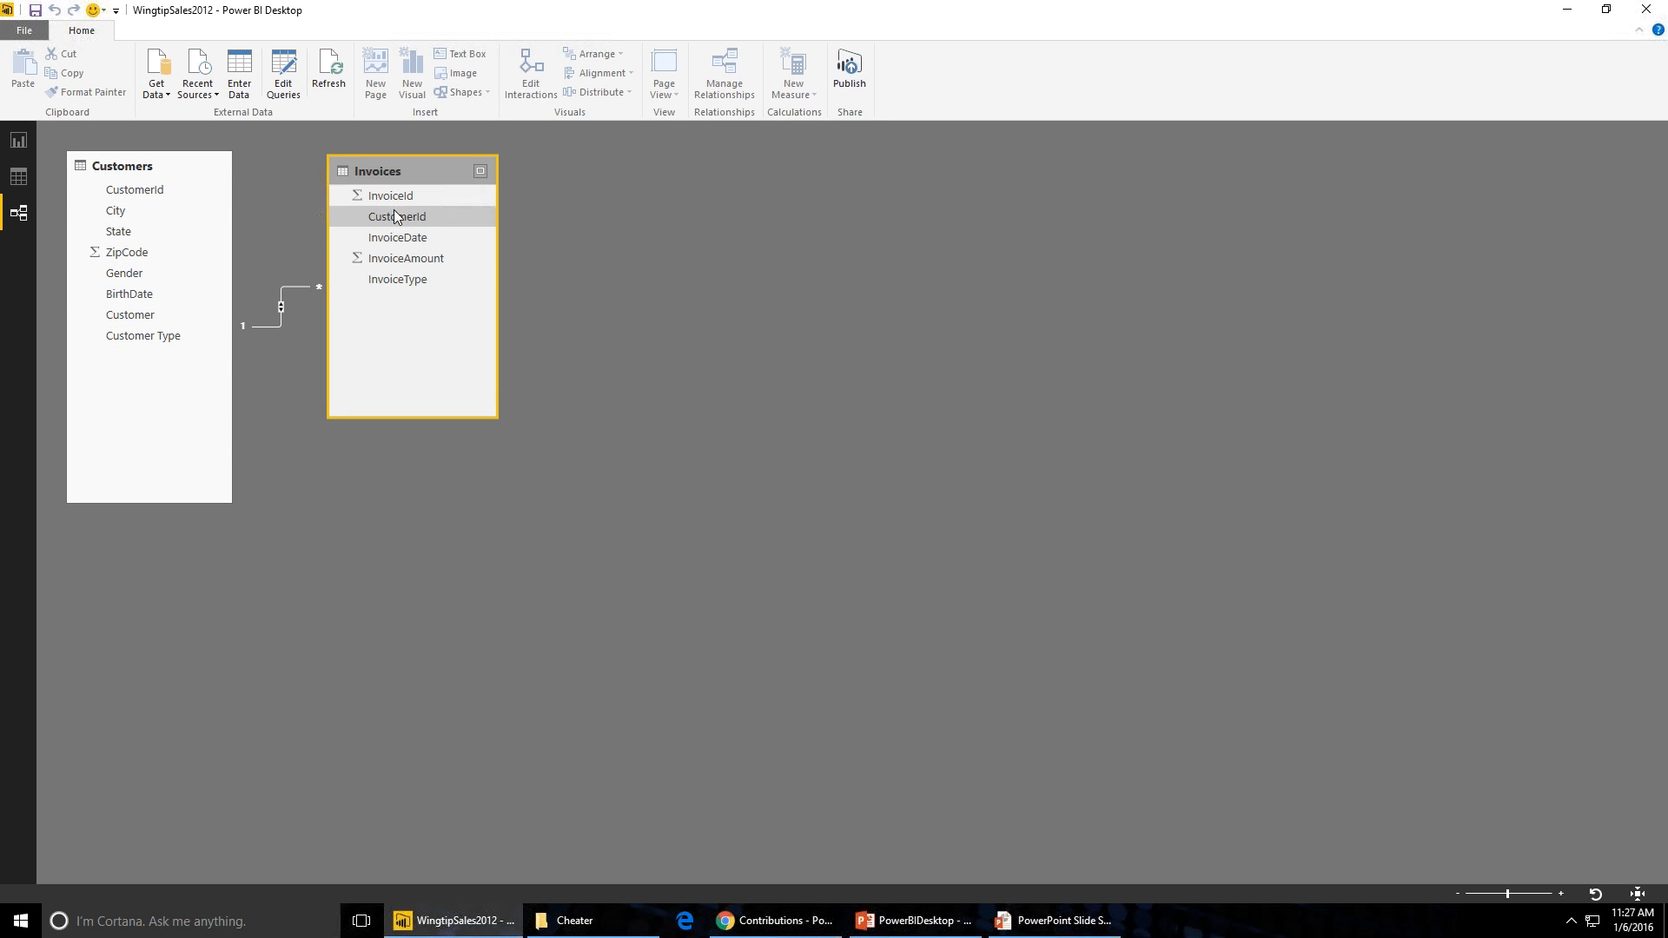
- Open the relationship between Customers and Invoices to inspect its settings, then cancel
double_click(272, 331)
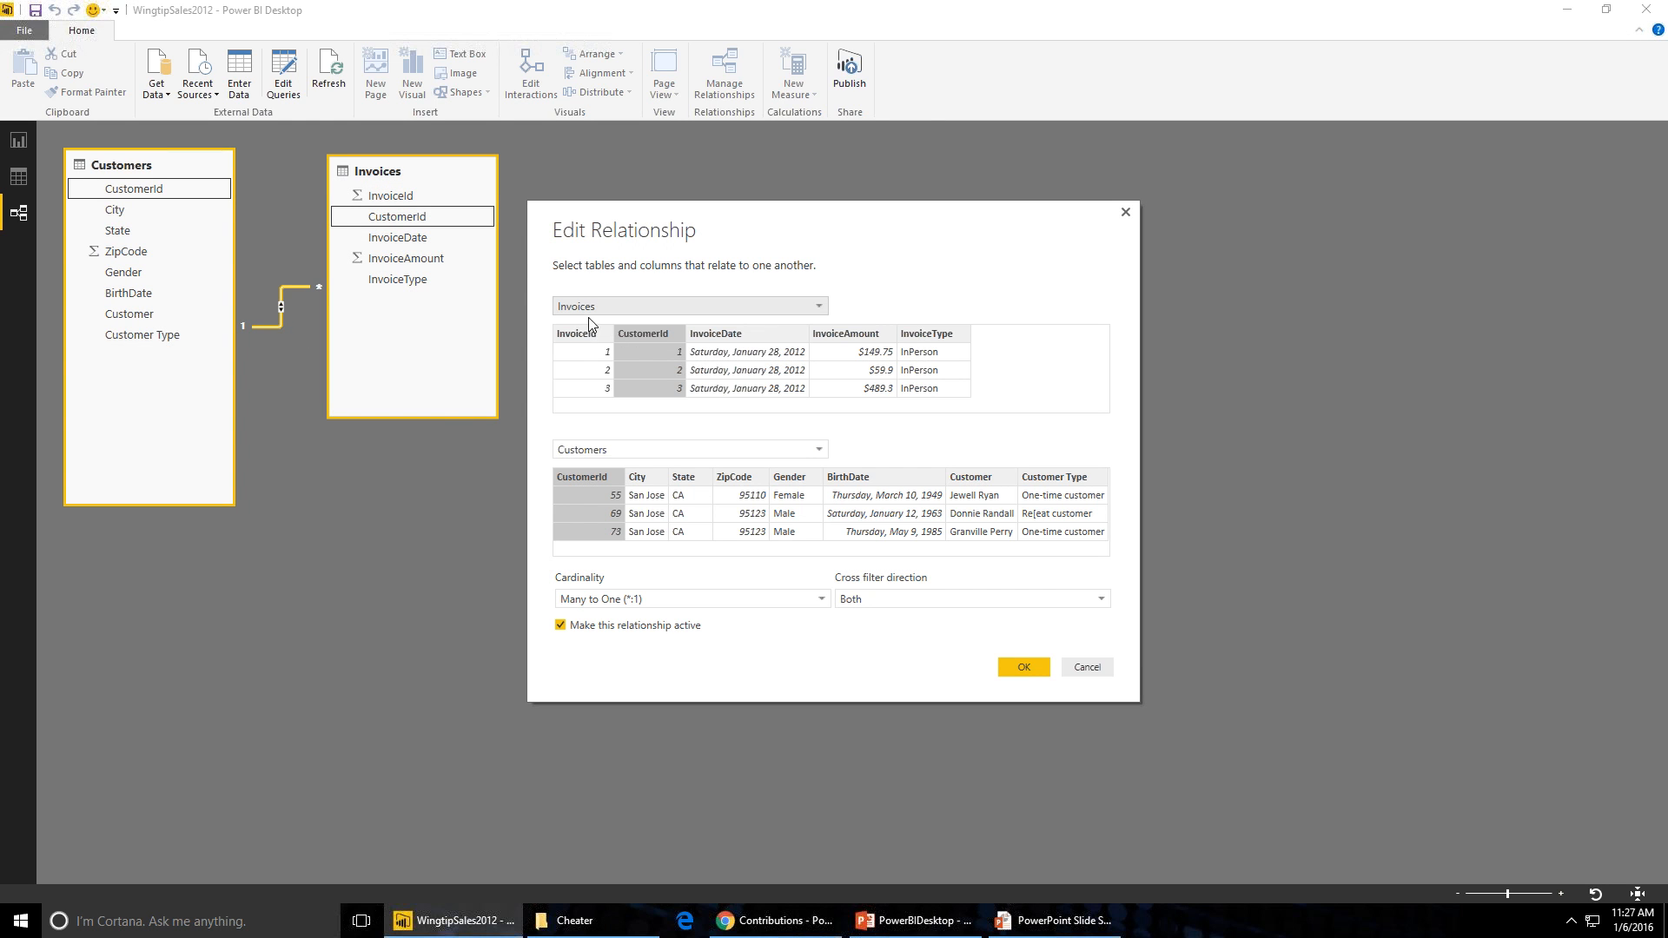
click(1087, 667)
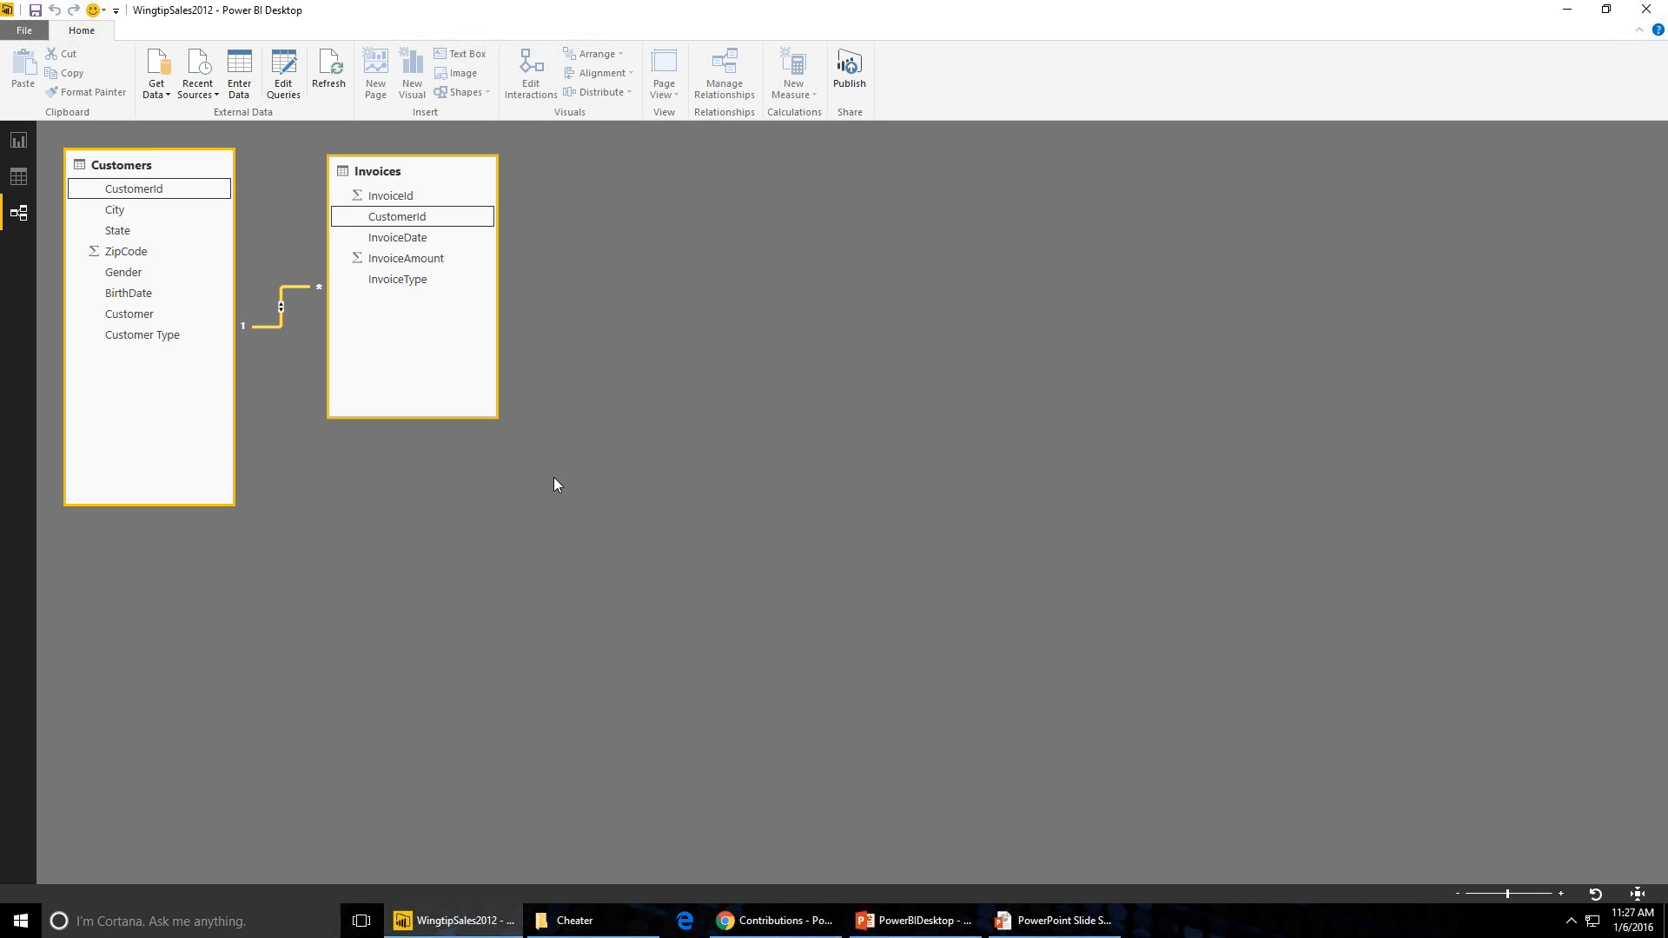
- Import InvoiceDetails.csv as a new CSV source and open it for editing in the Query Editor
click(157, 87)
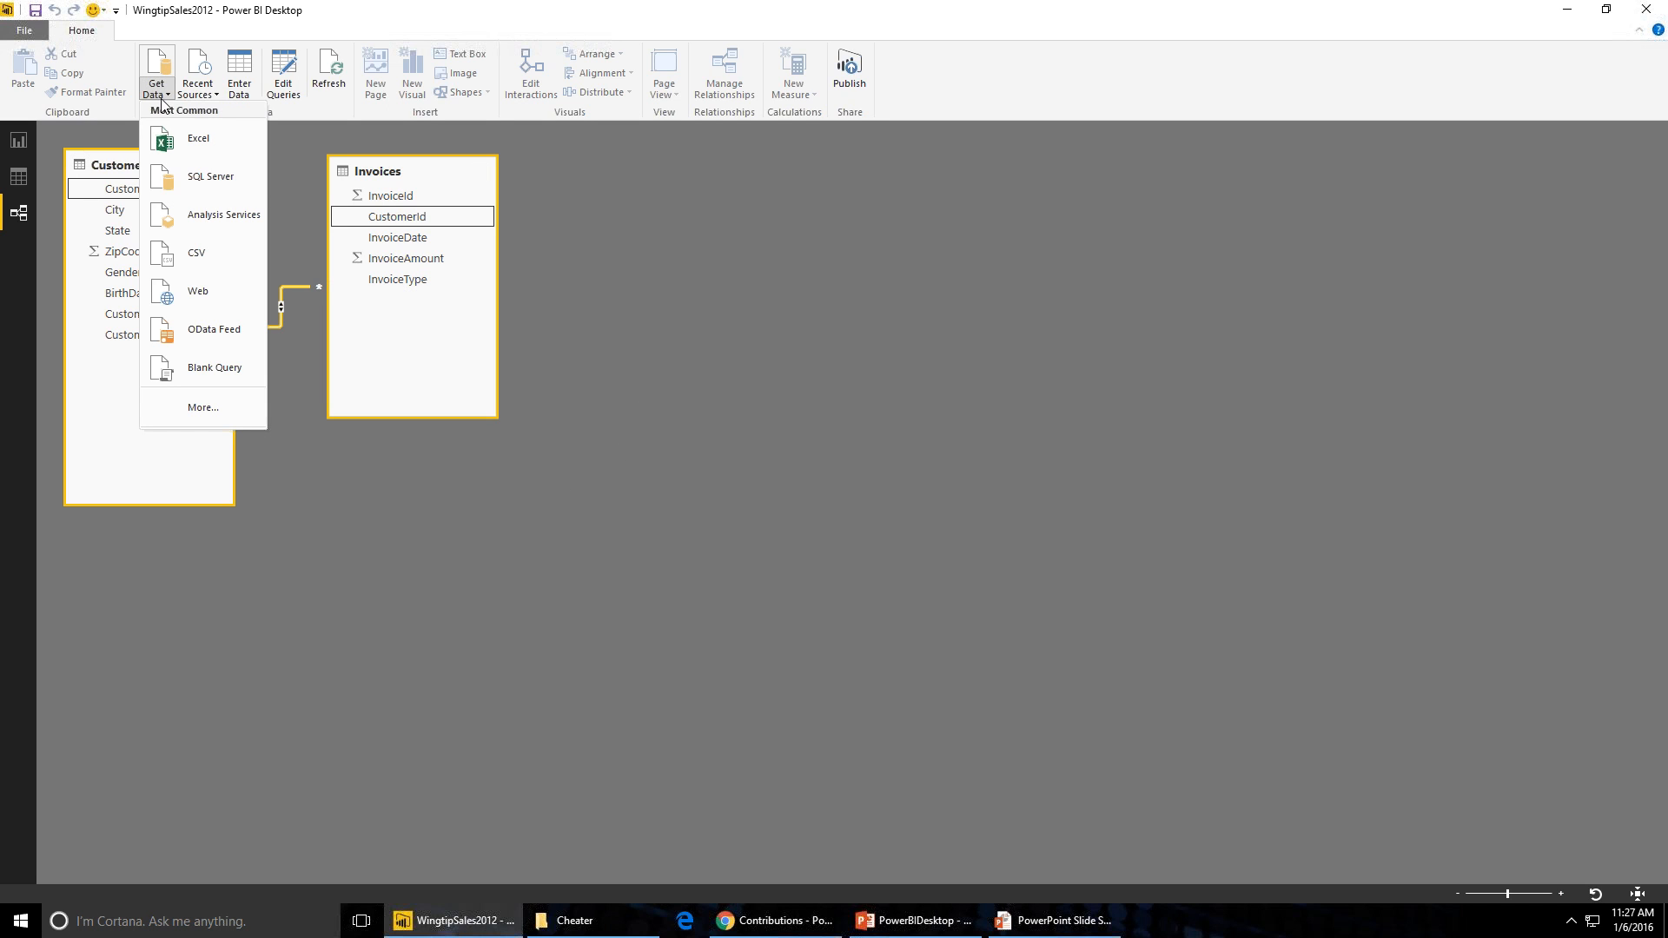
click(219, 253)
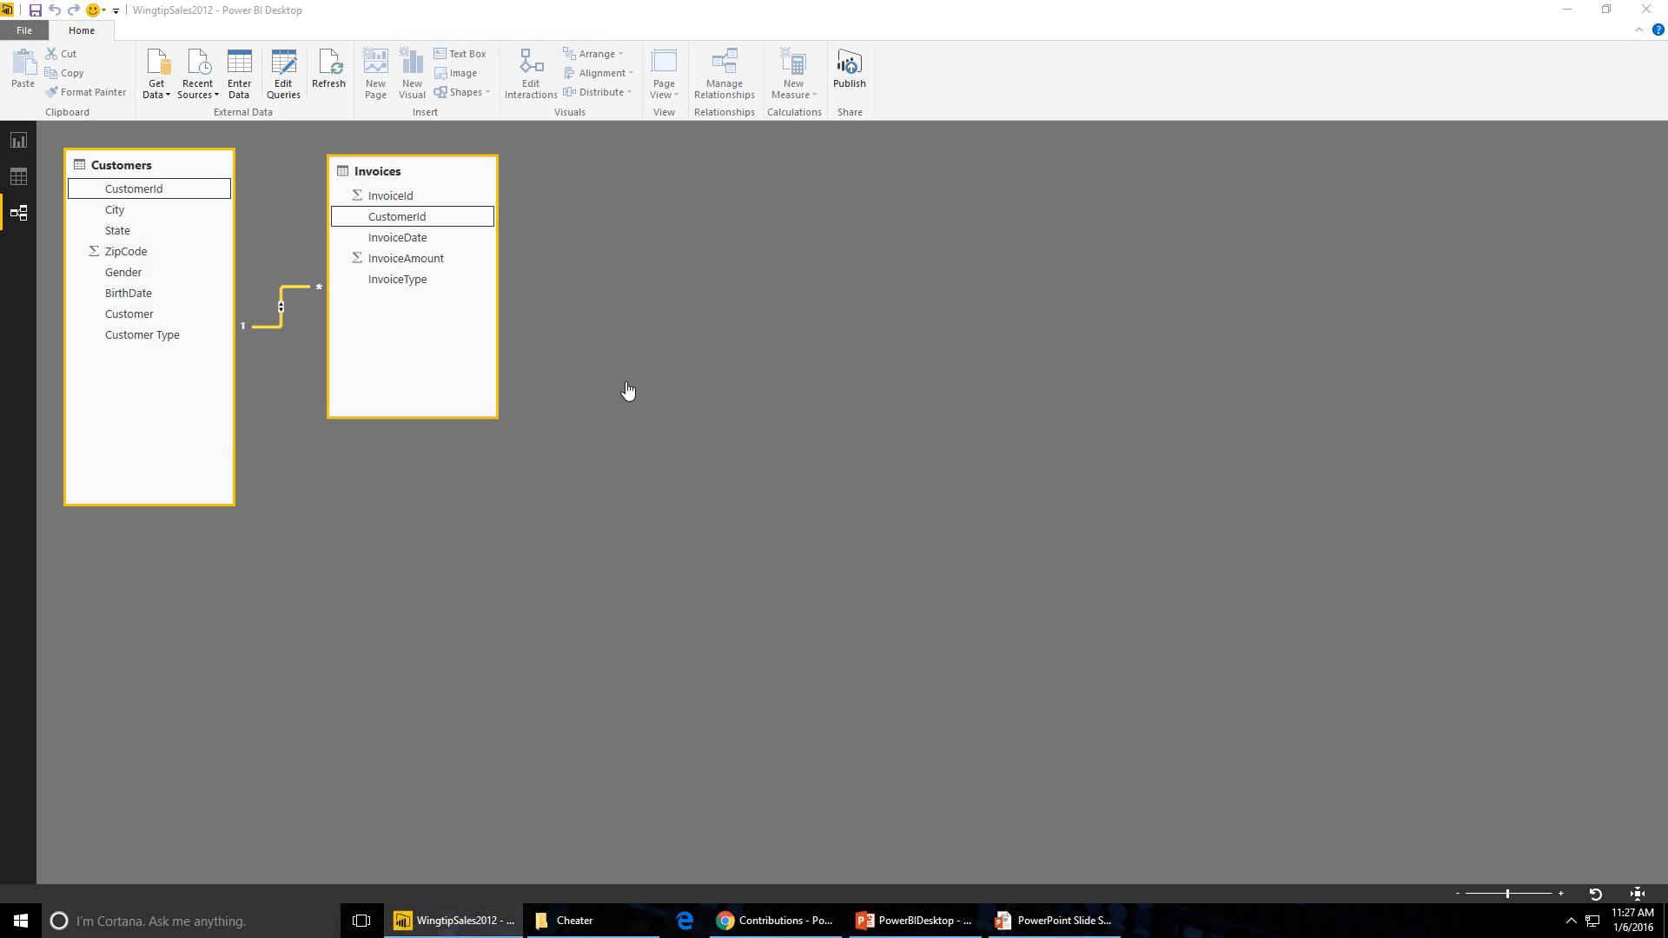
double_click(657, 406)
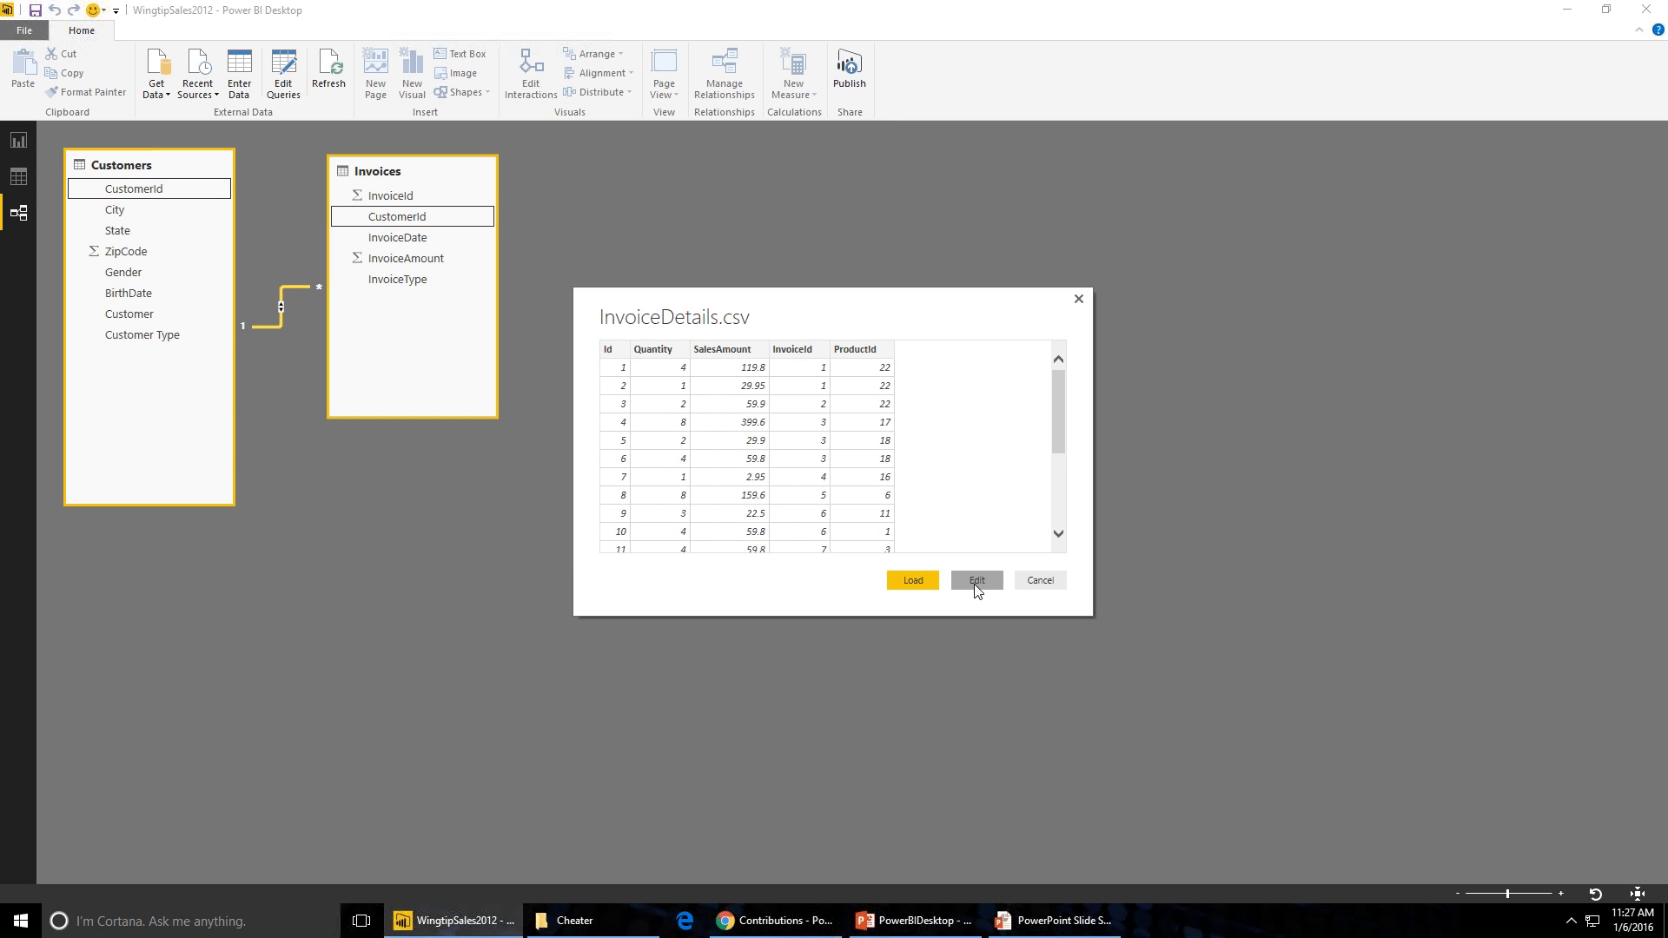
click(976, 582)
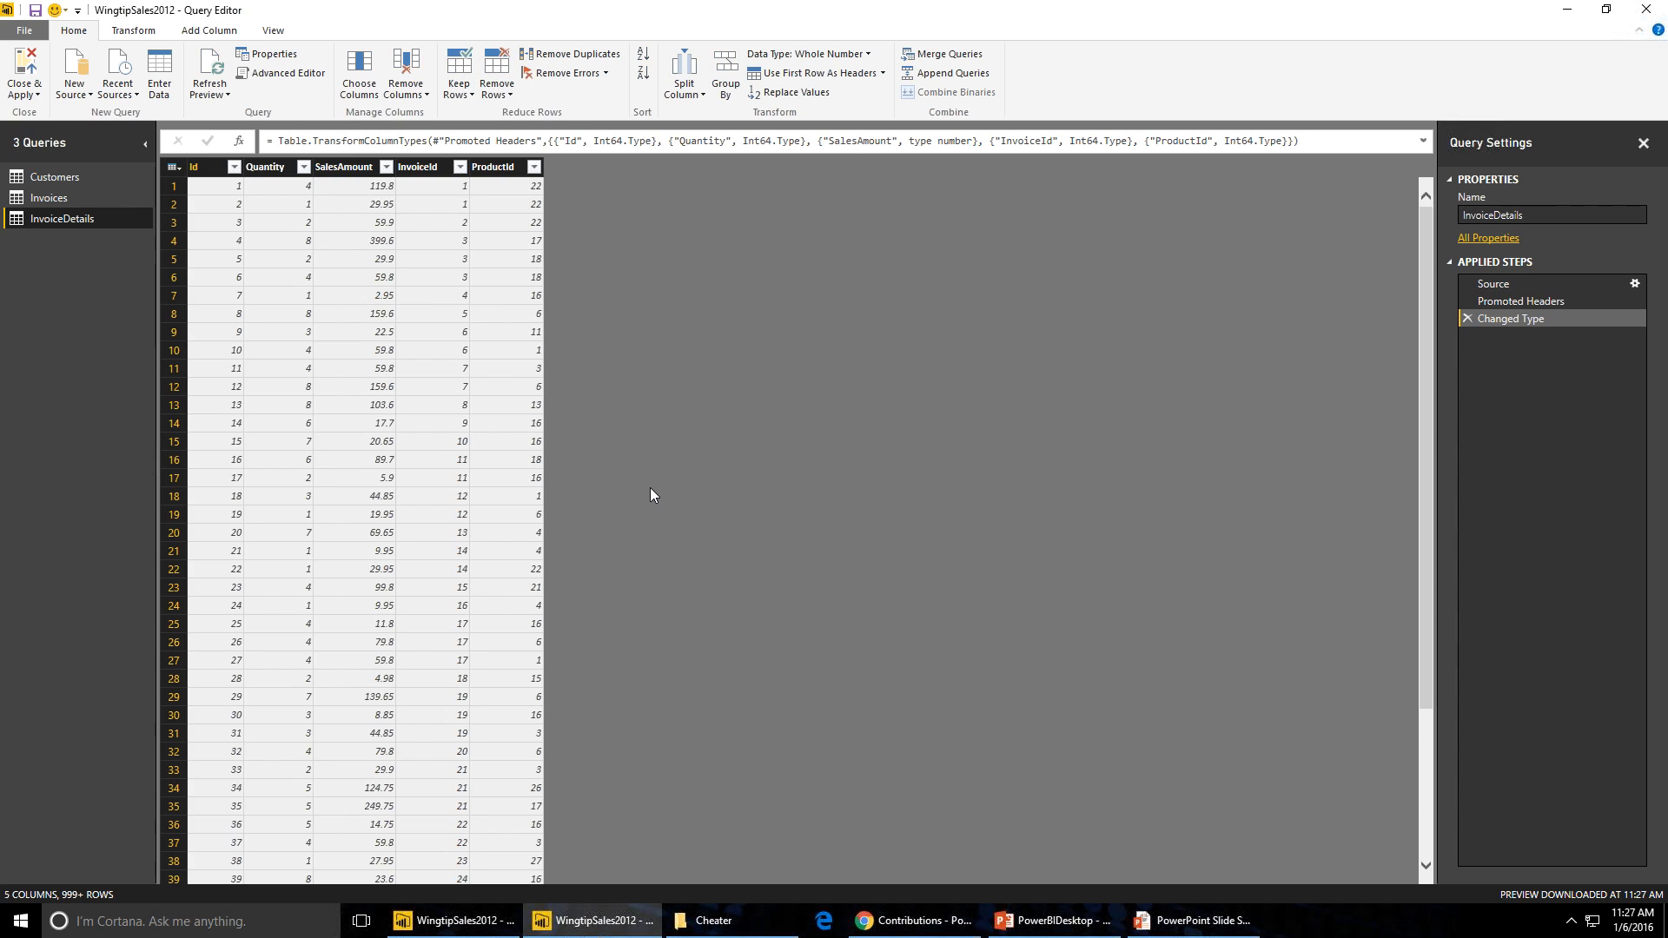
- Reorder the InvoiceDetails columns to Id, InvoiceId, ProductId, Quantity, SalesAmount
click(200, 169)
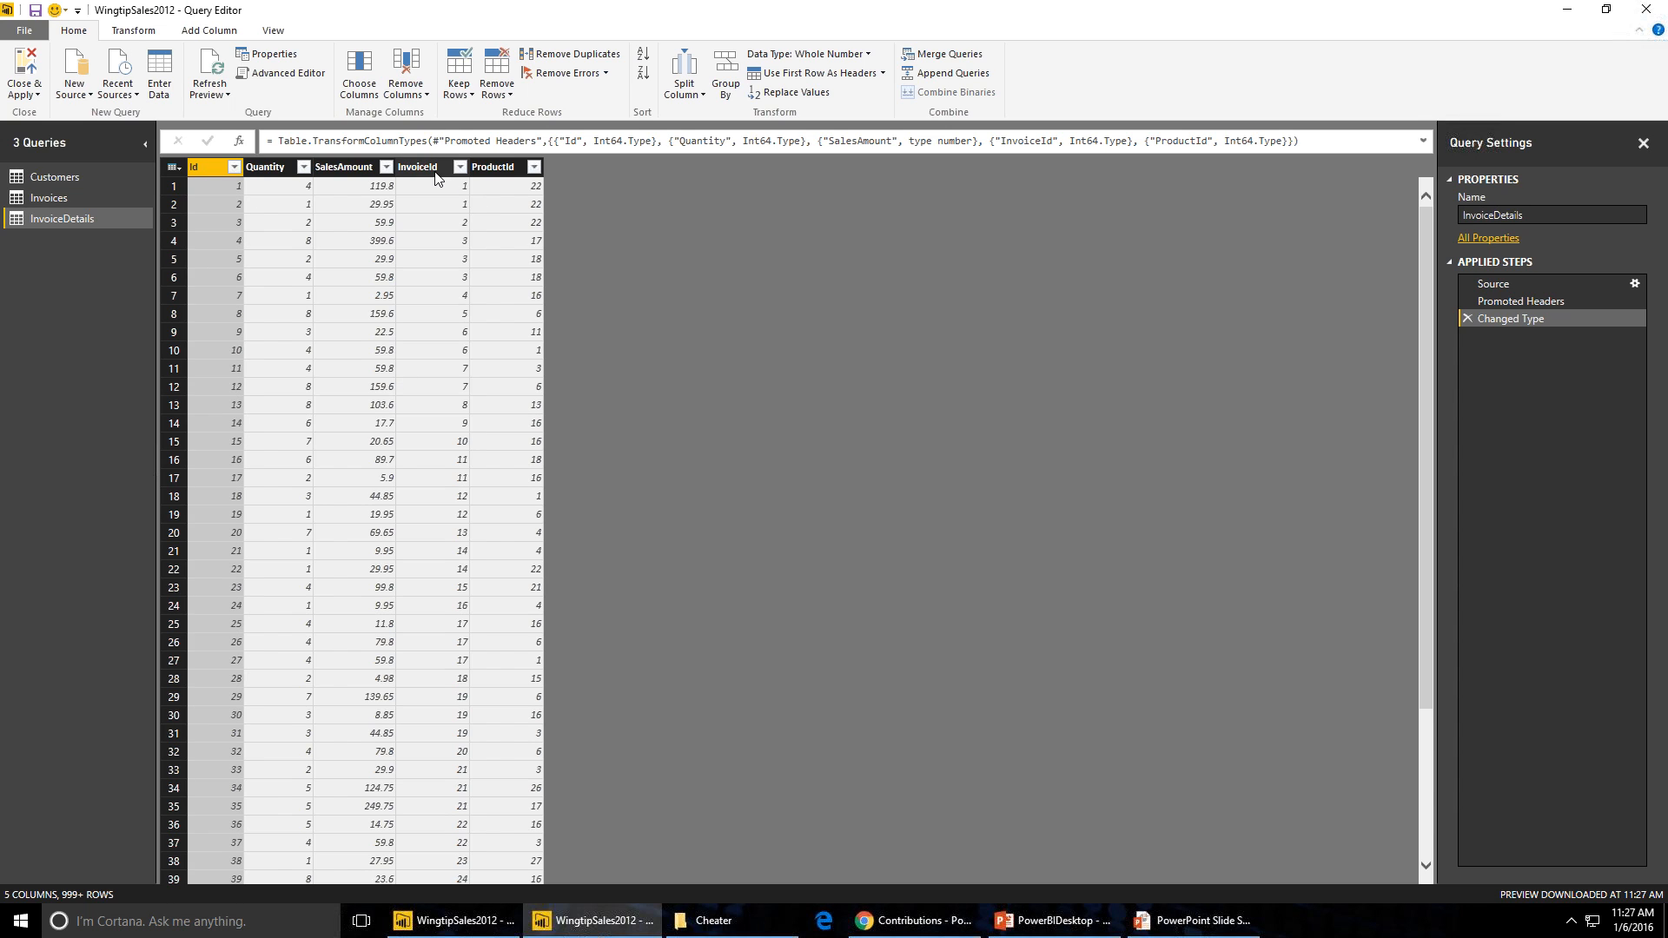
drag(435, 174, 284, 203)
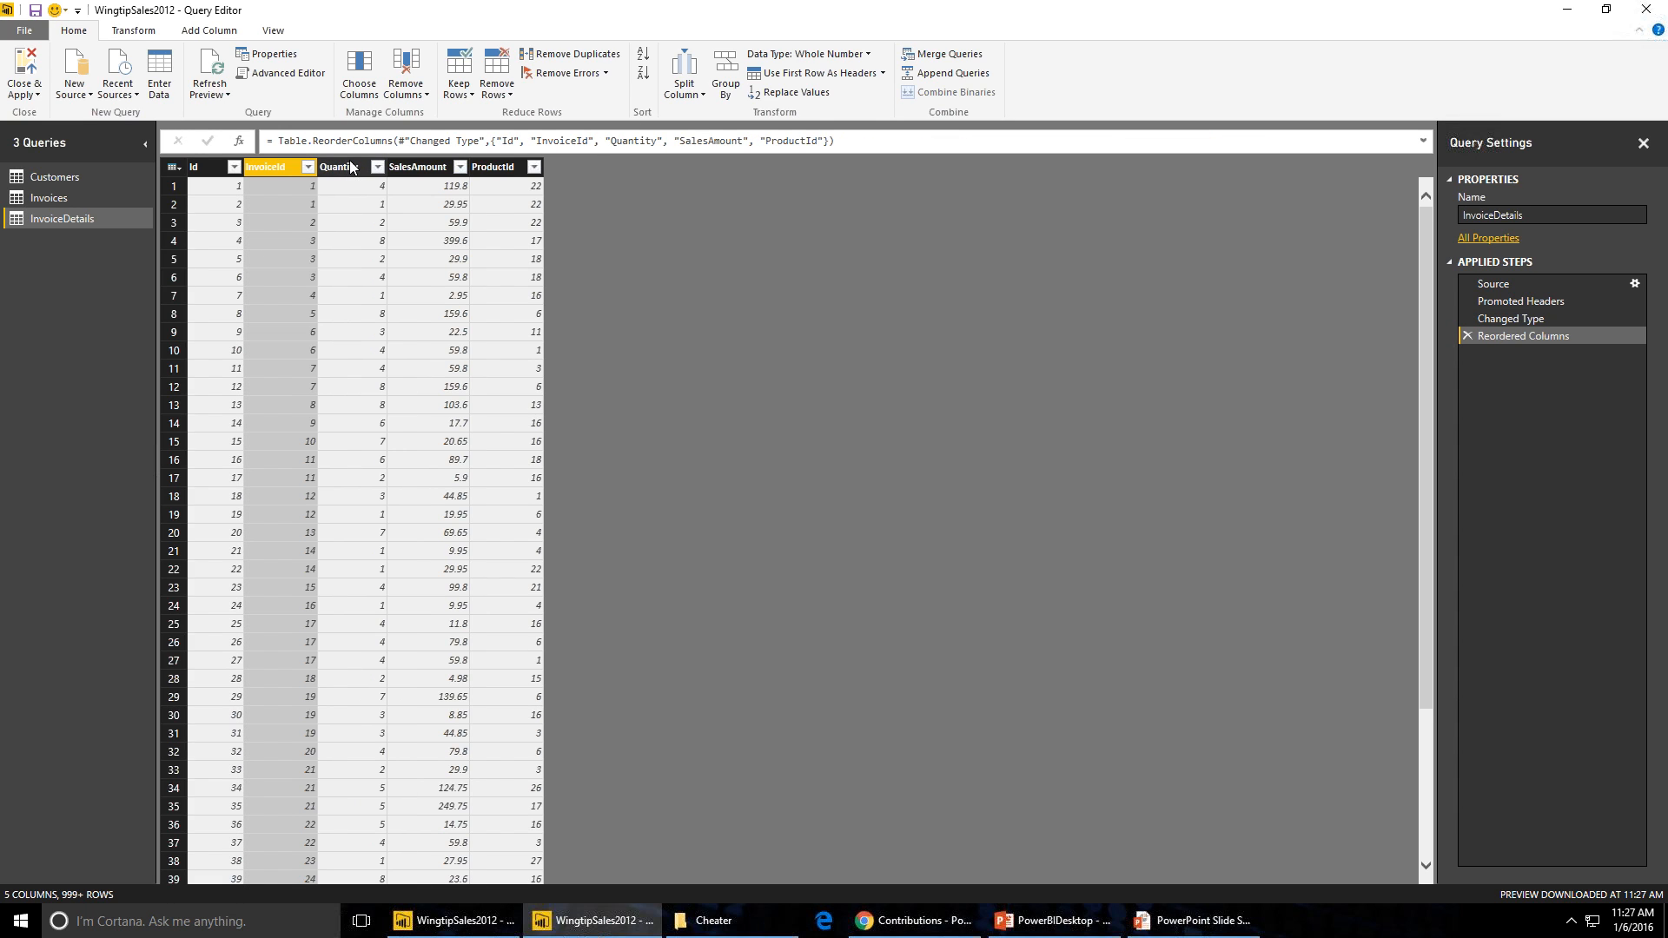
click(487, 172)
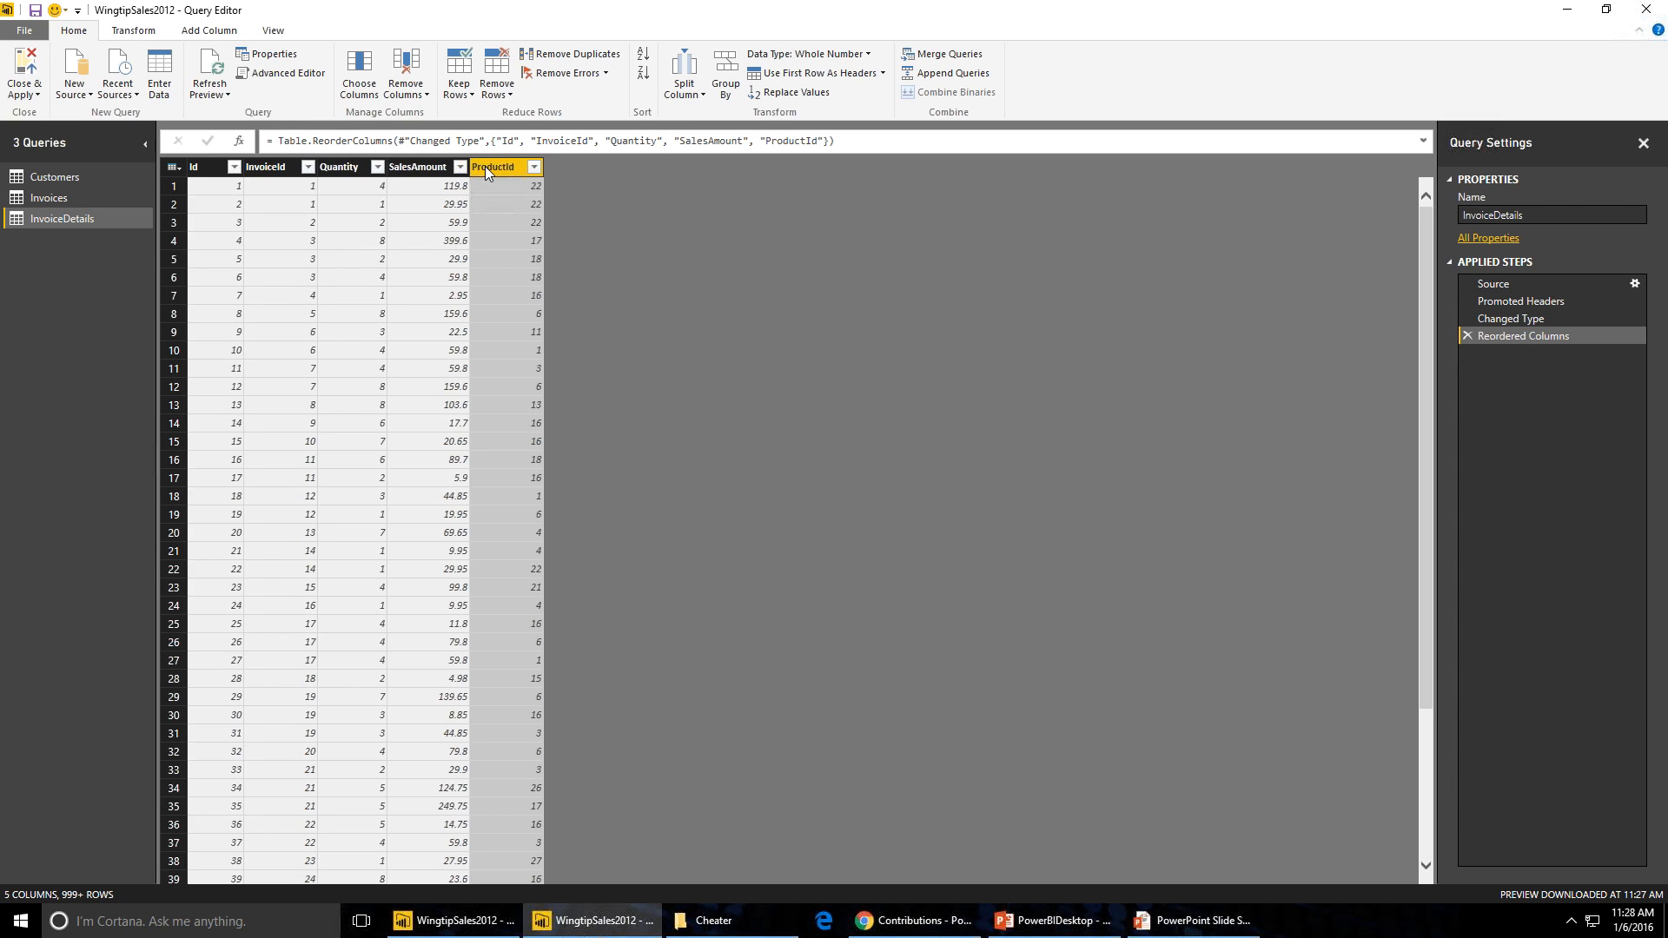
drag(501, 171, 361, 203)
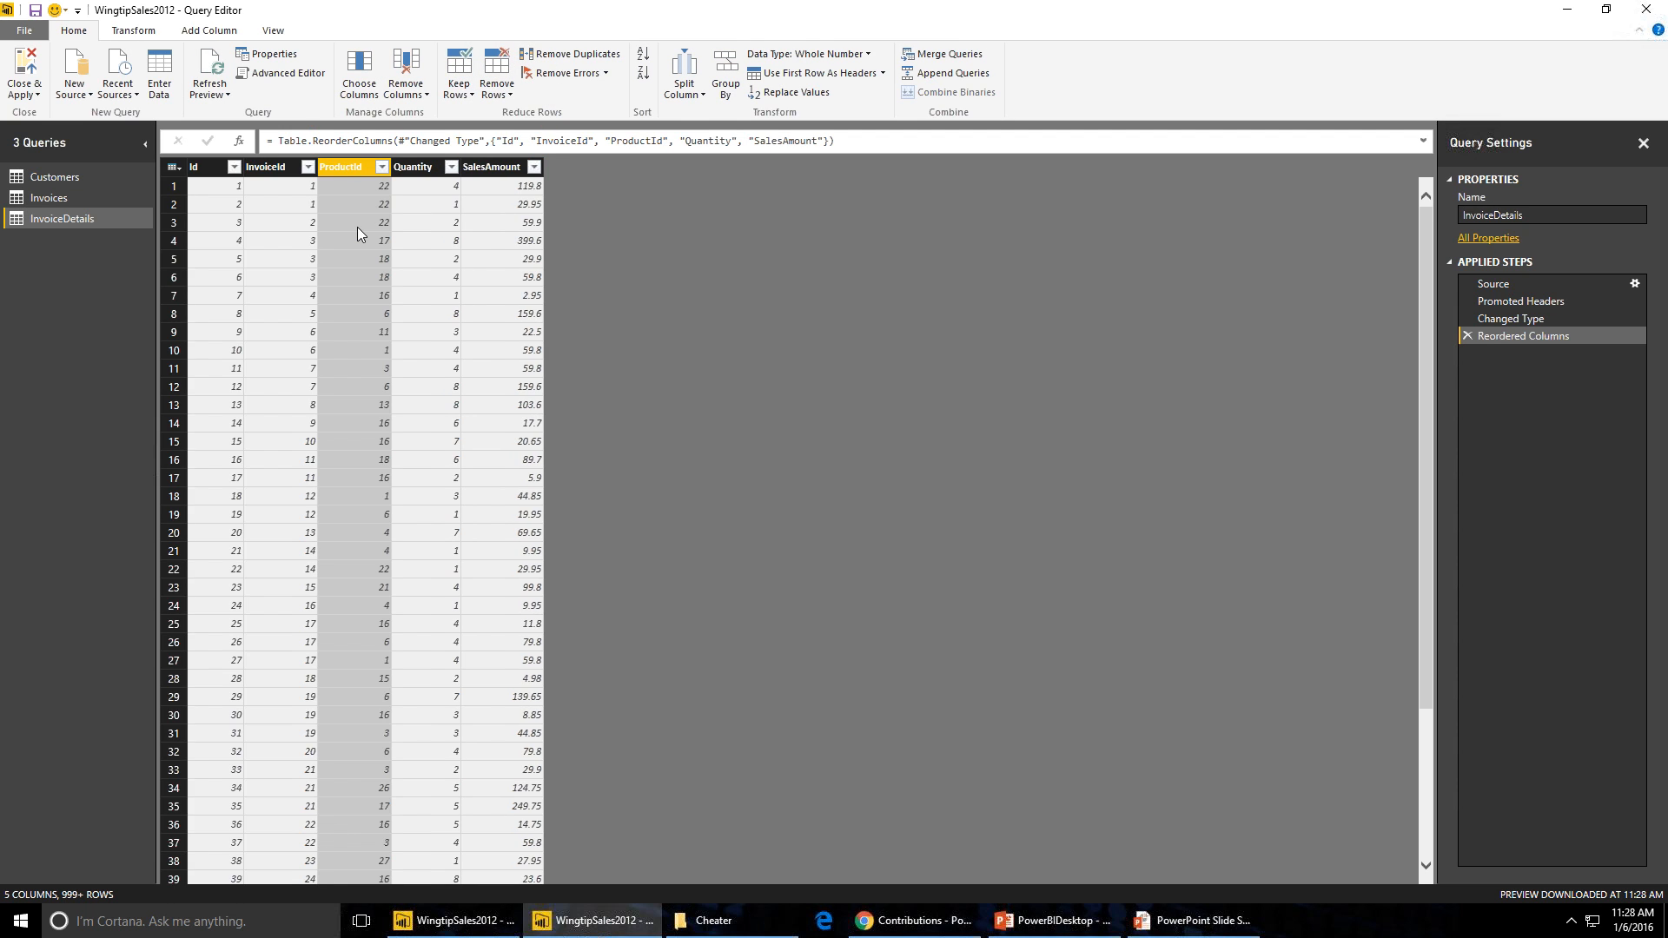
- Remove the ProductId column from InvoiceDetails and apply the query changes
right_click(351, 167)
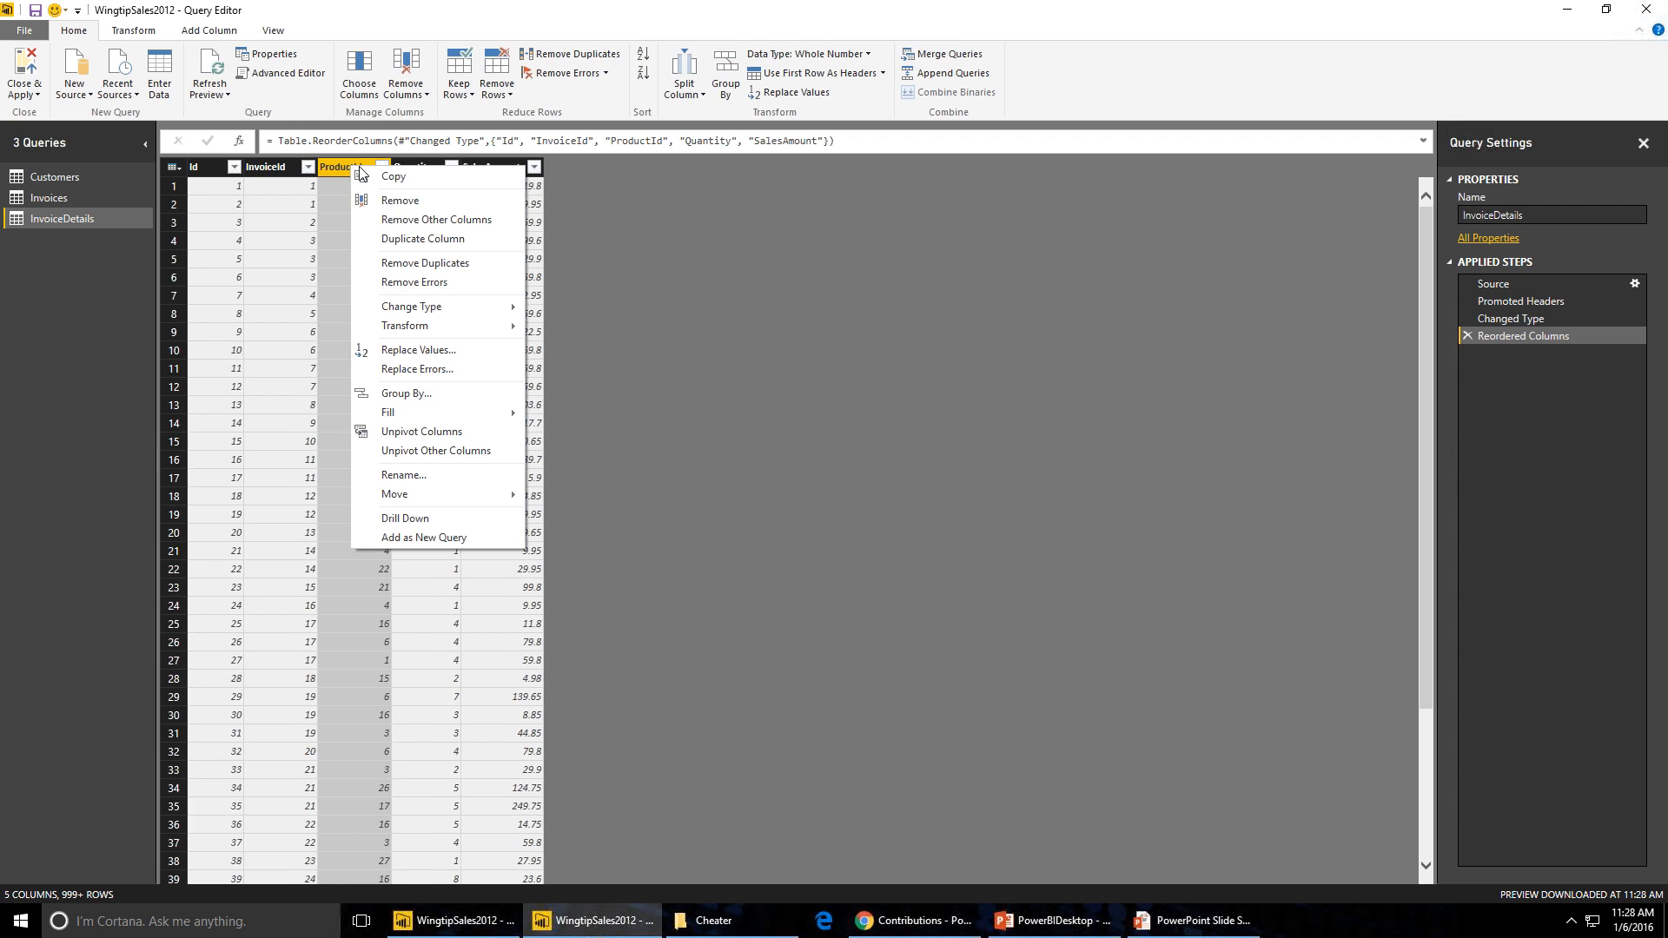
click(393, 203)
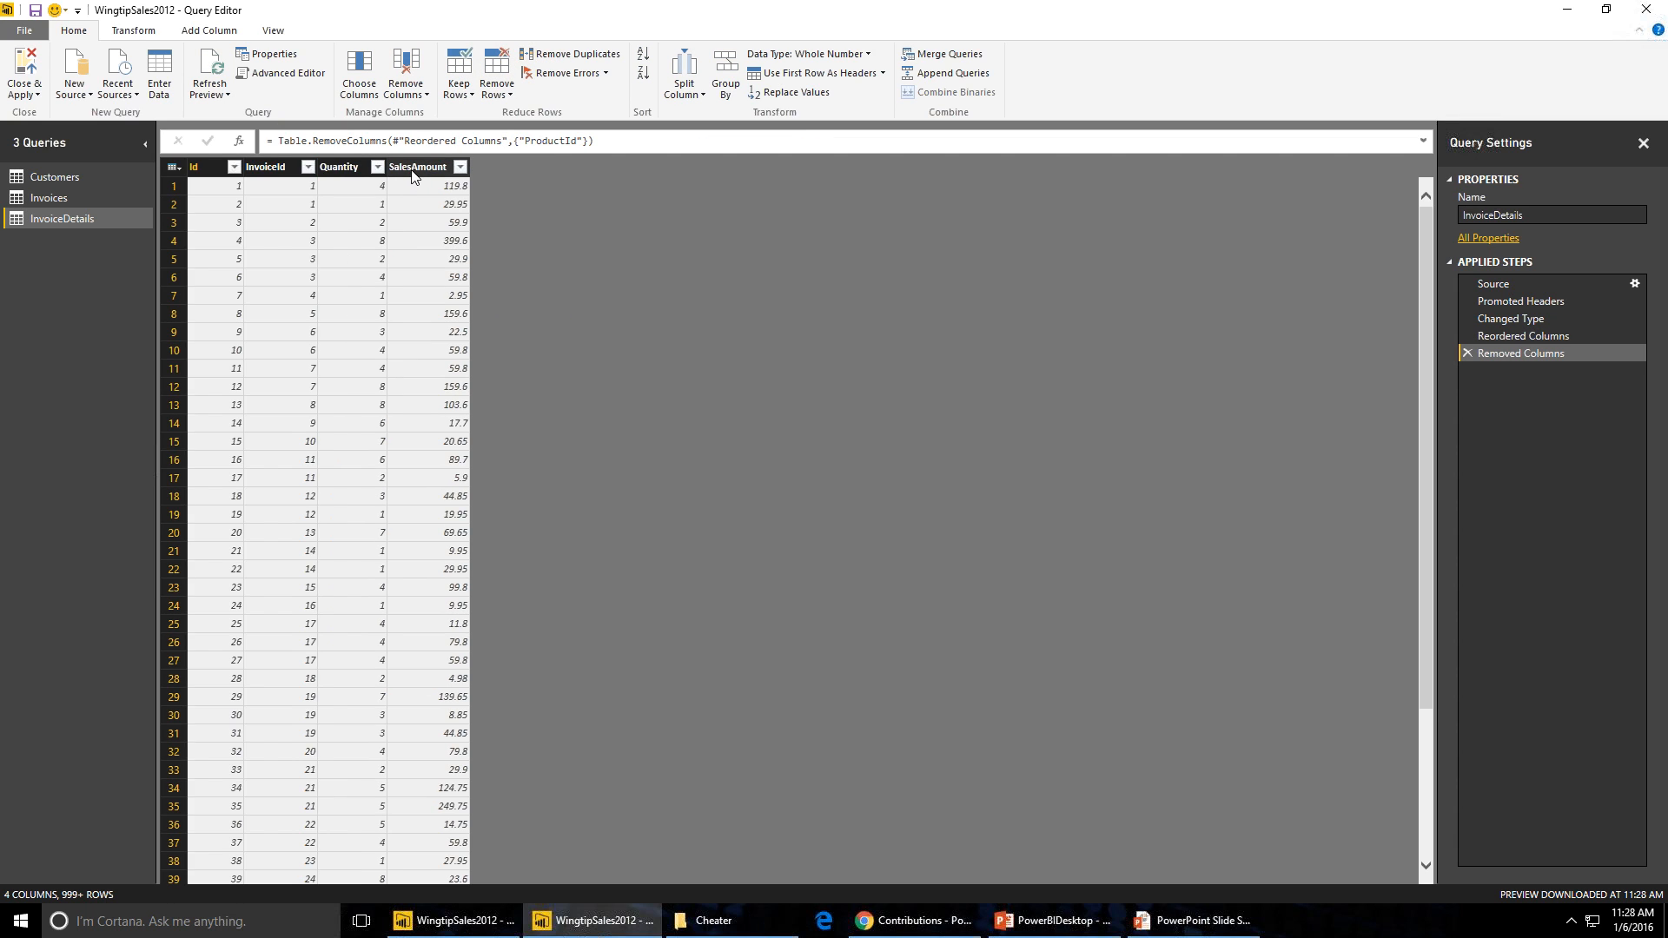
click(413, 170)
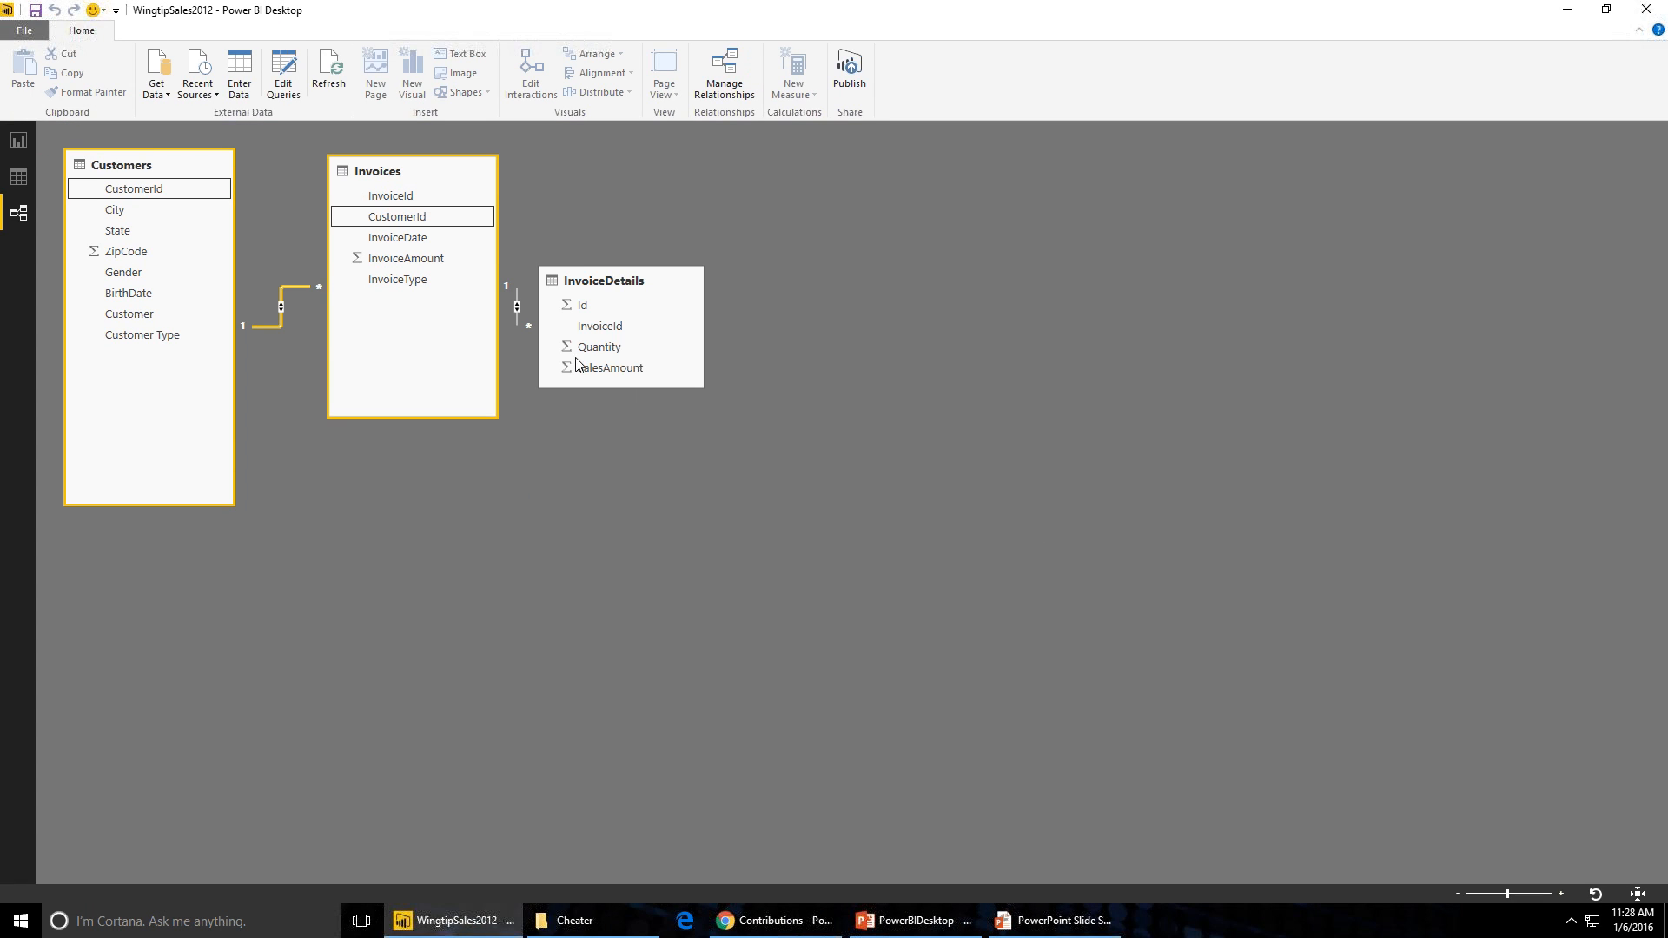
- Move the InvoiceDetails table beside Invoices, rename its query to Sales, and apply the query changes
drag(614, 283, 667, 185)
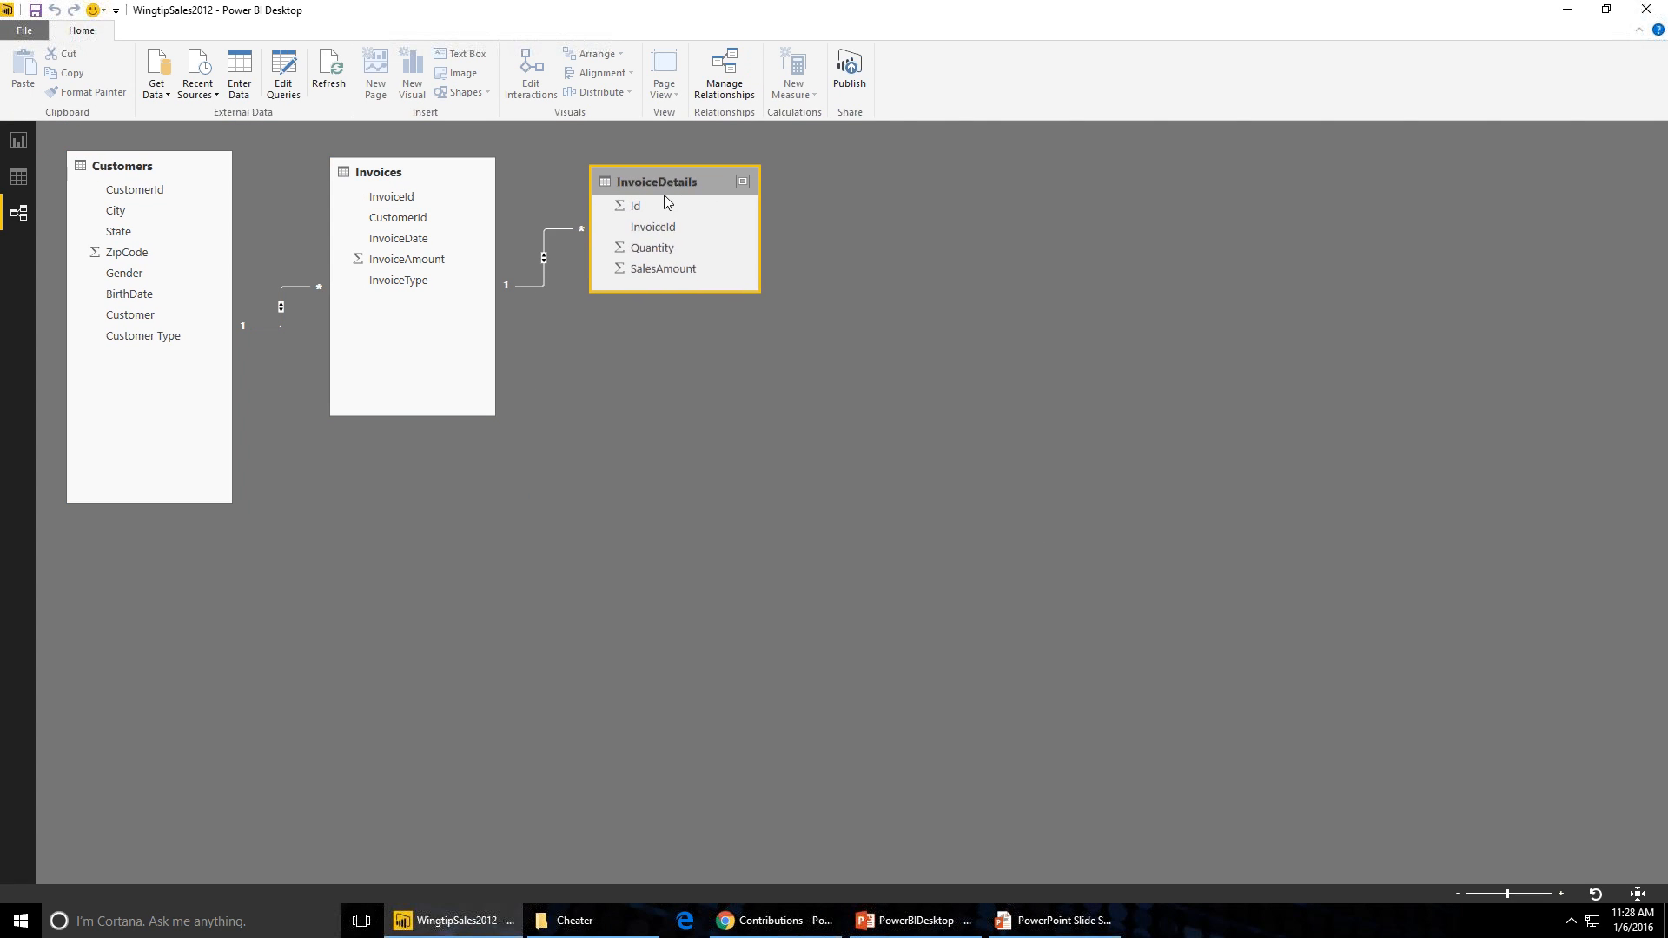
drag(666, 318, 662, 363)
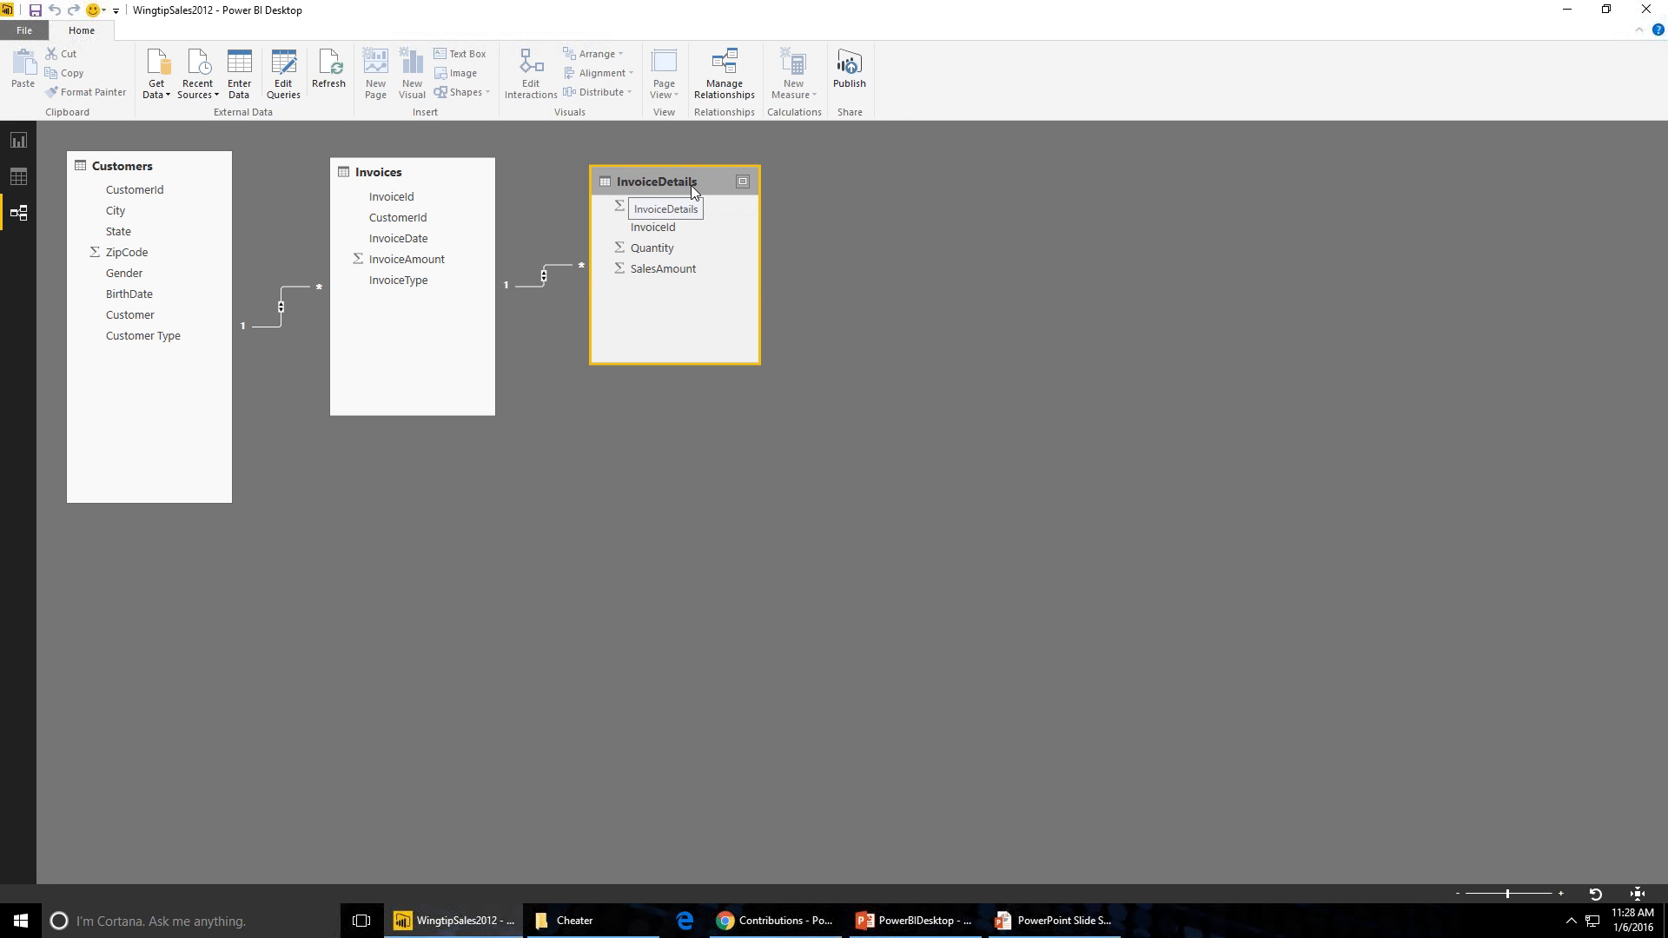
click(283, 74)
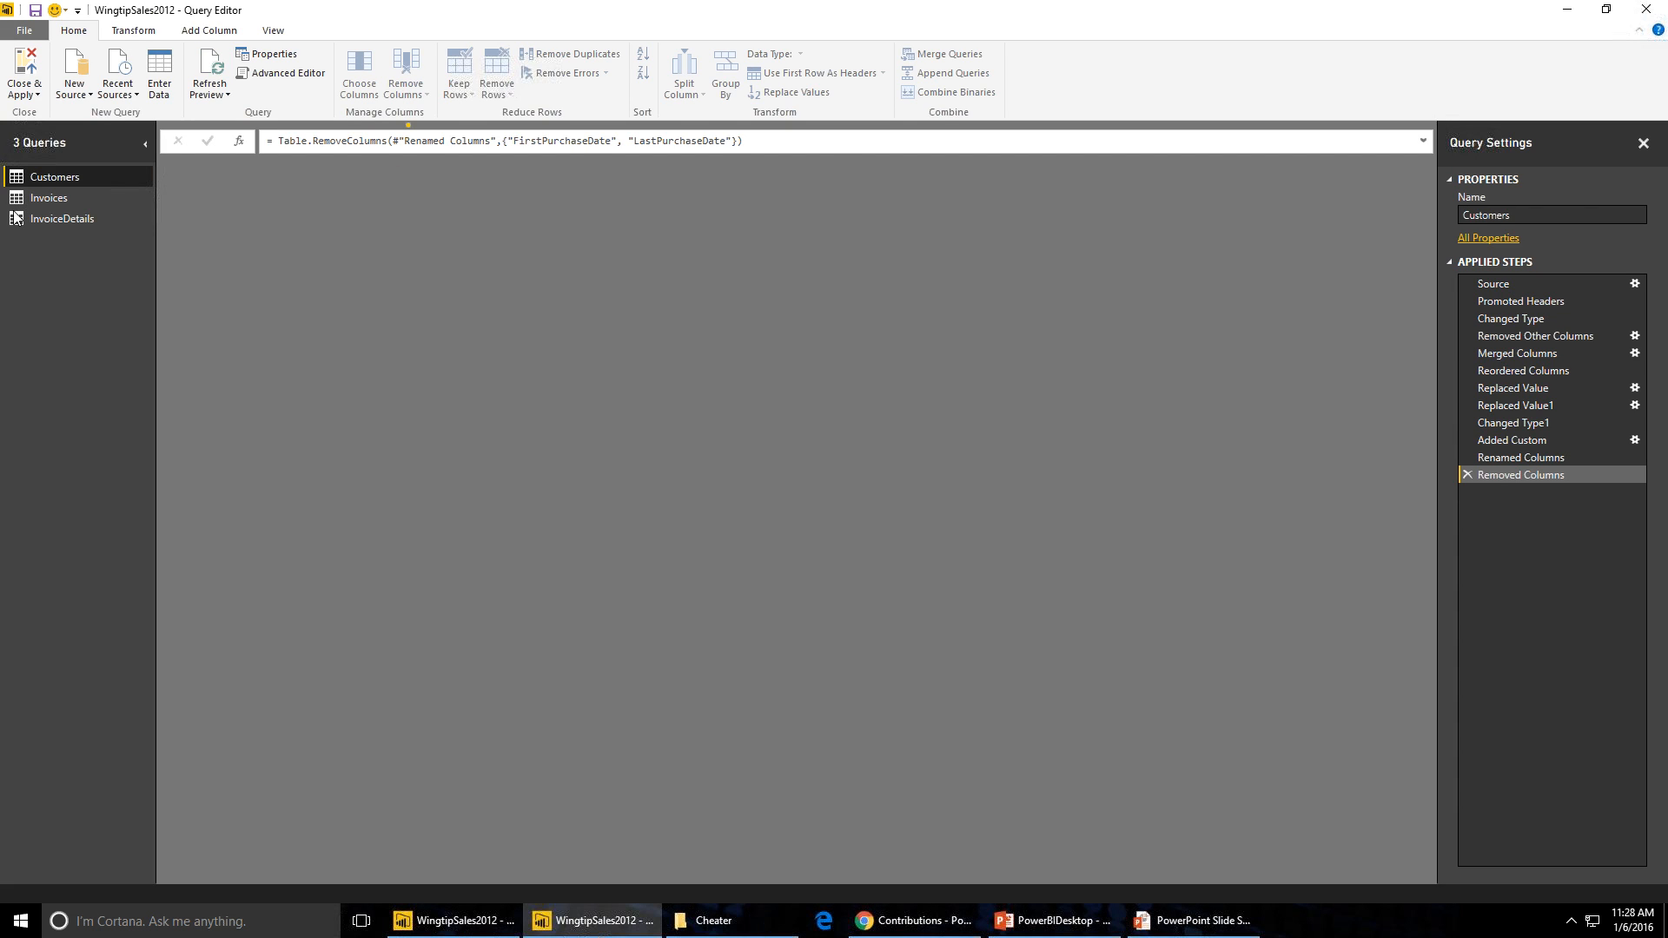
click(39, 216)
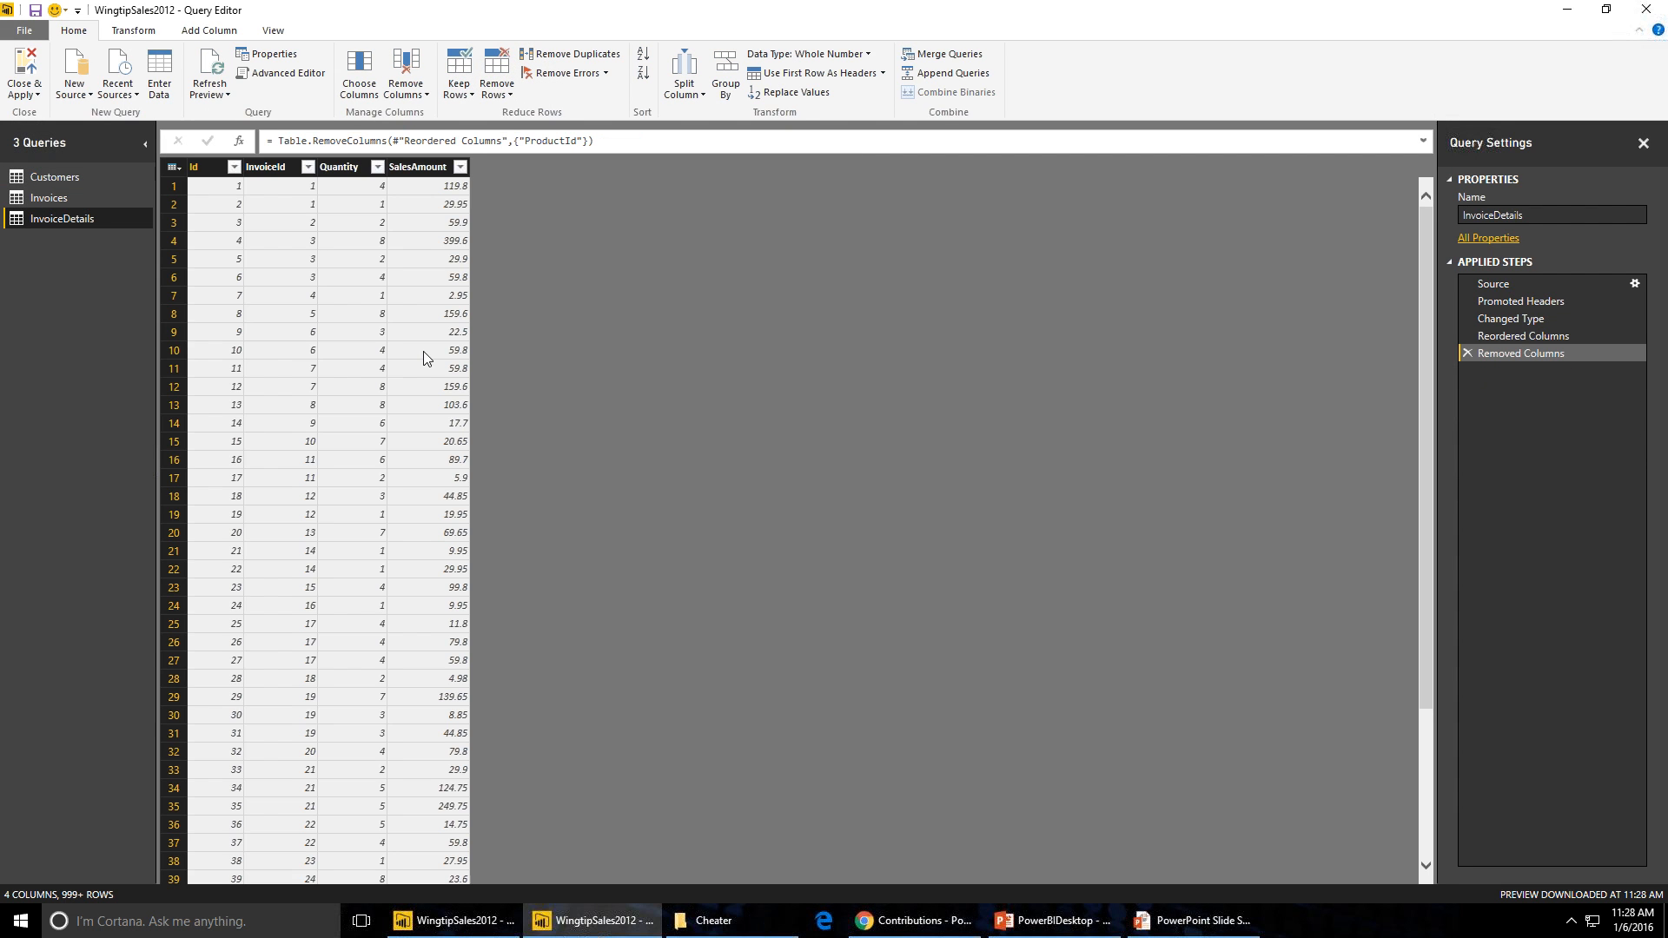
double_click(1509, 215)
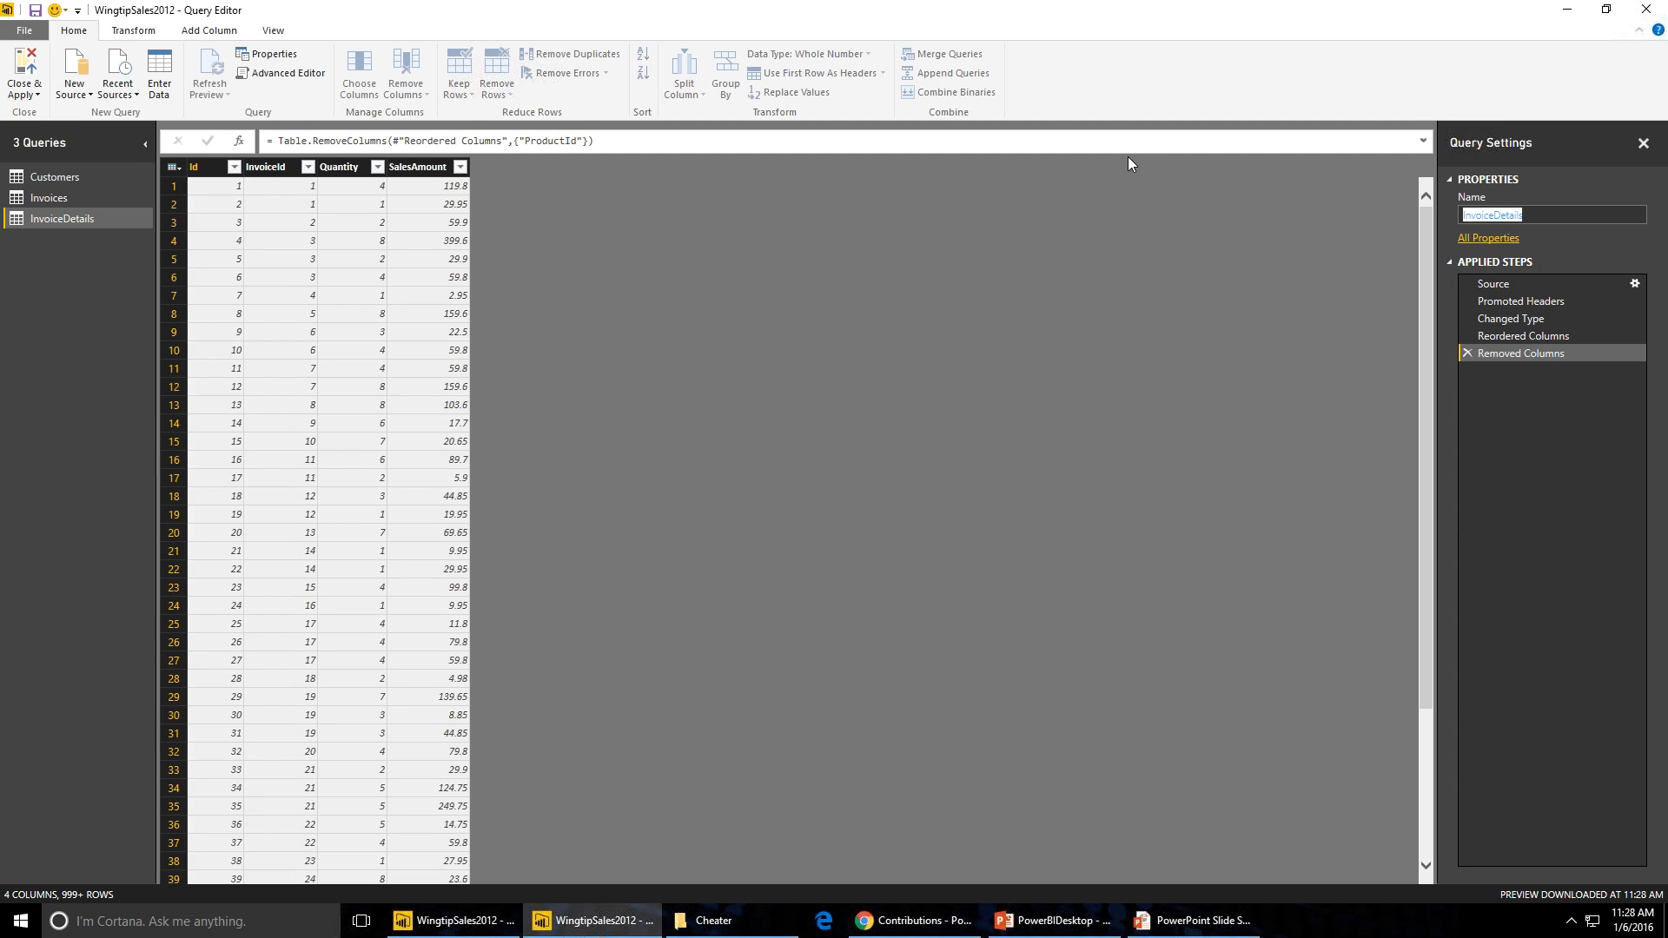
text(Sales)
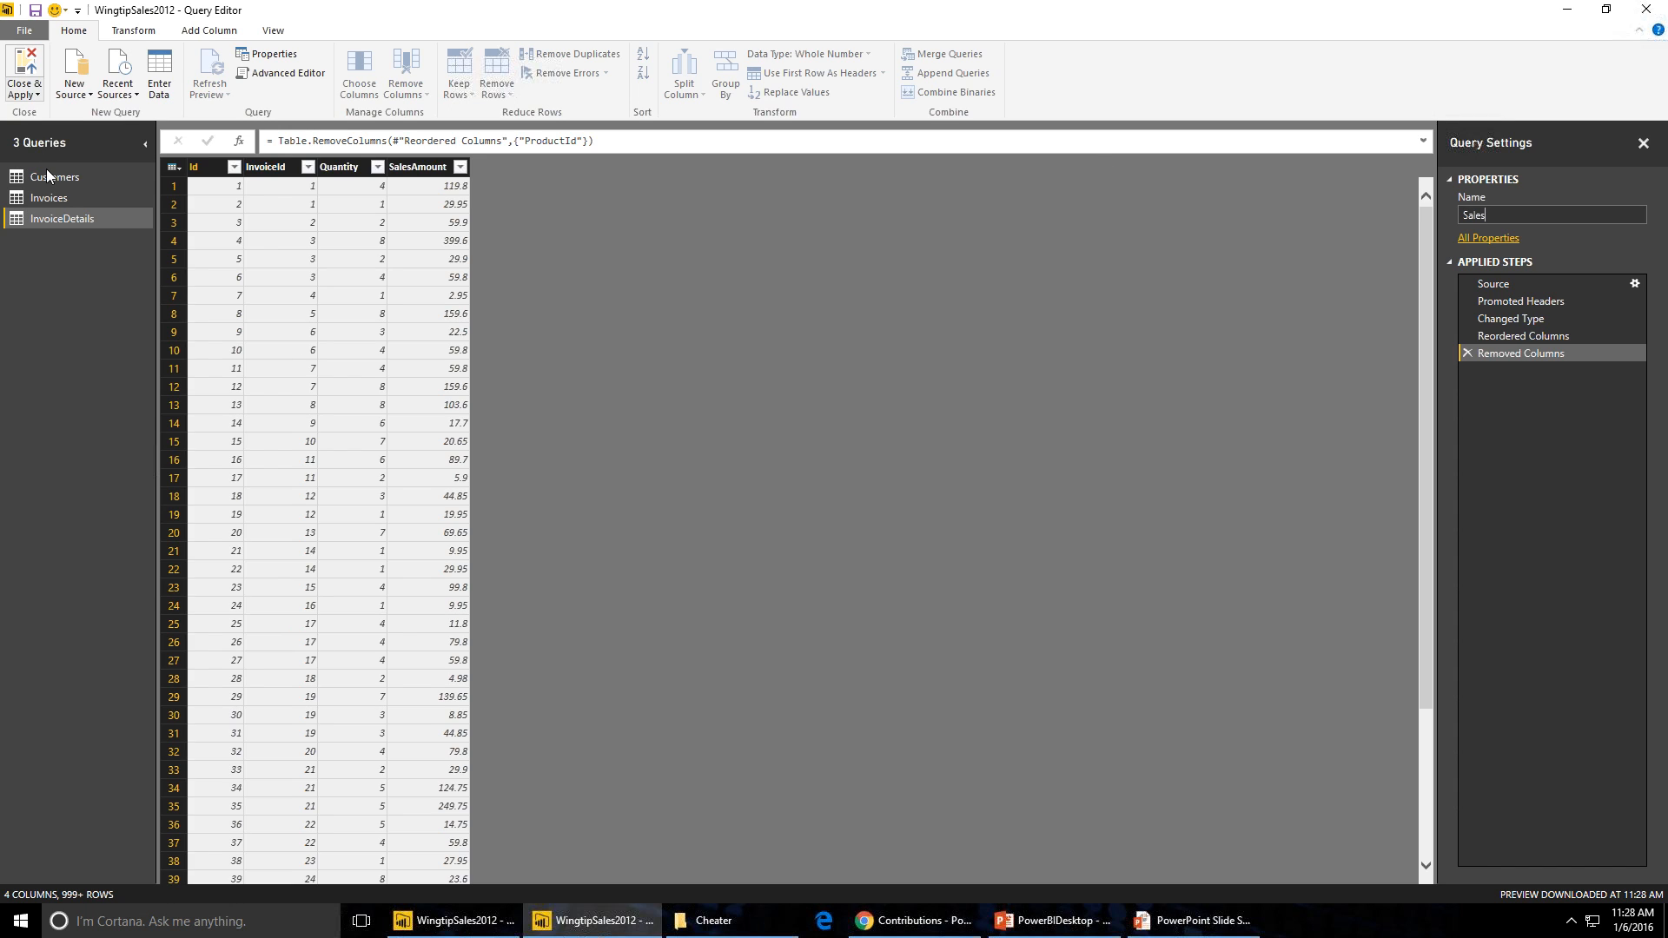
click(29, 87)
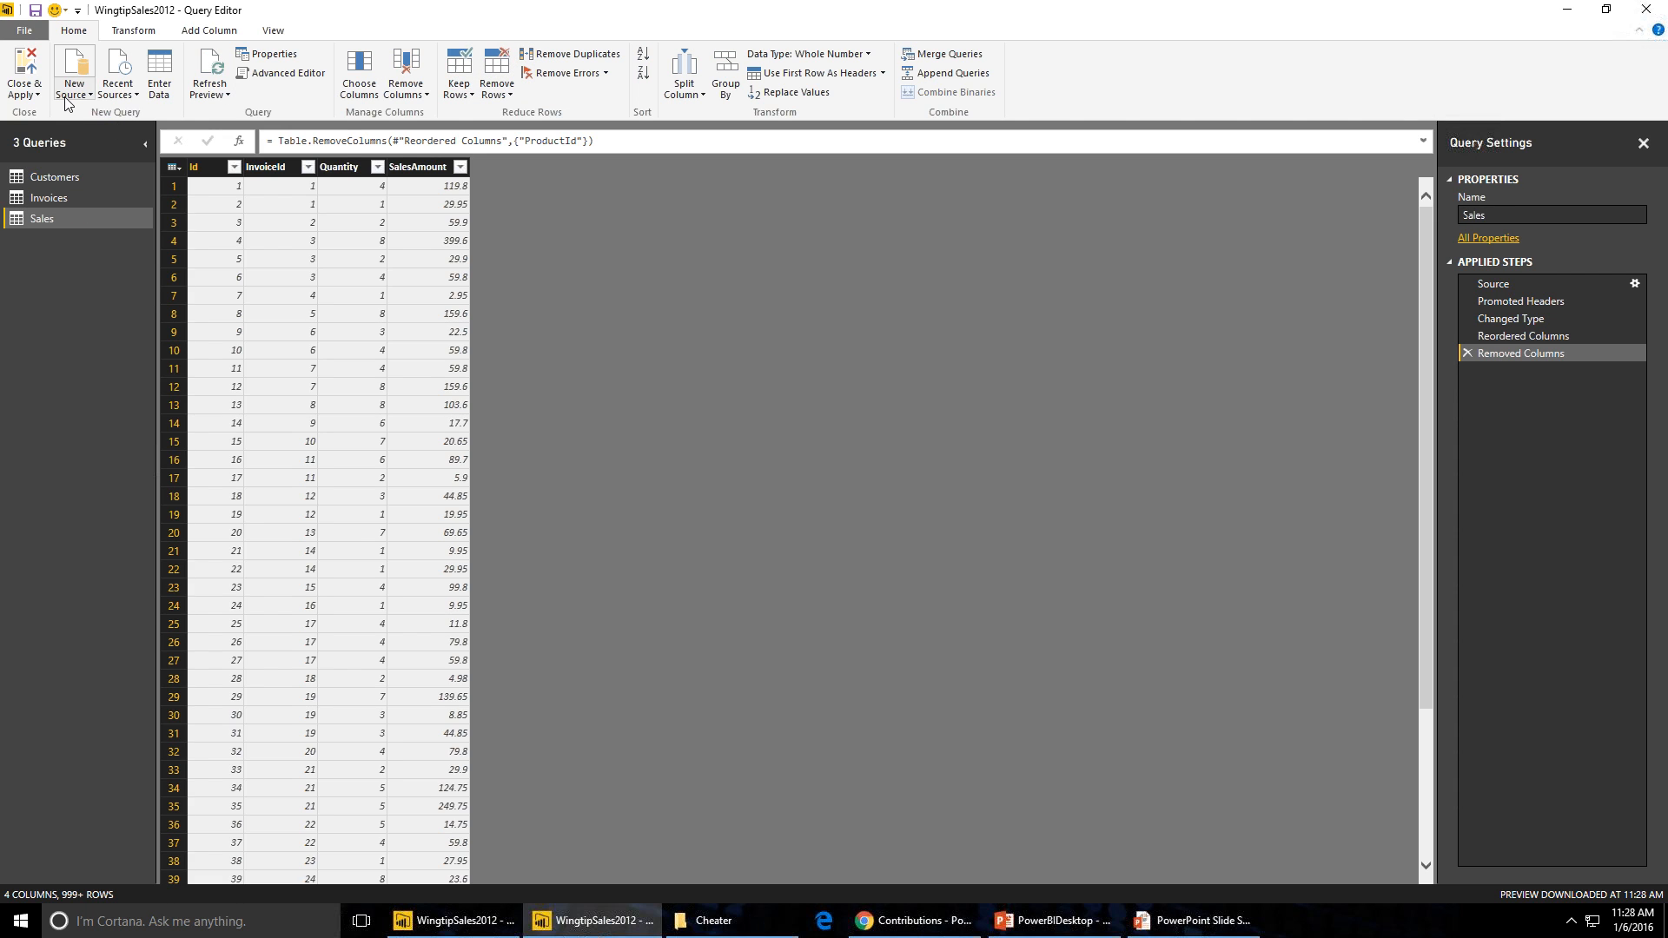
click(19, 71)
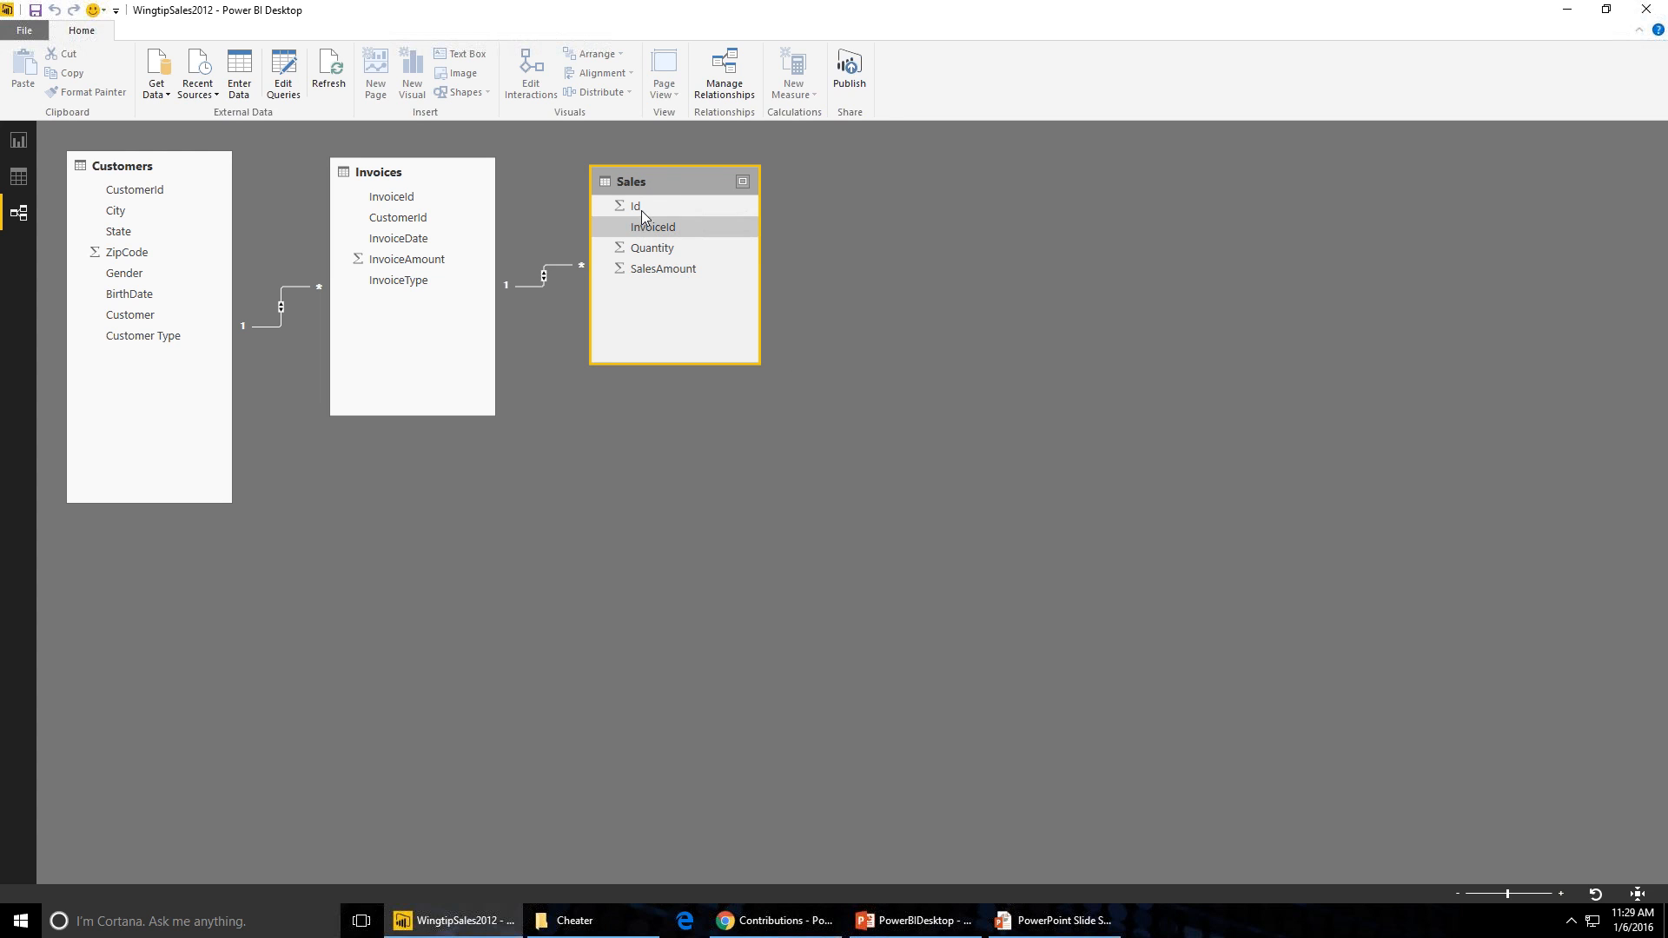
drag(660, 185, 639, 172)
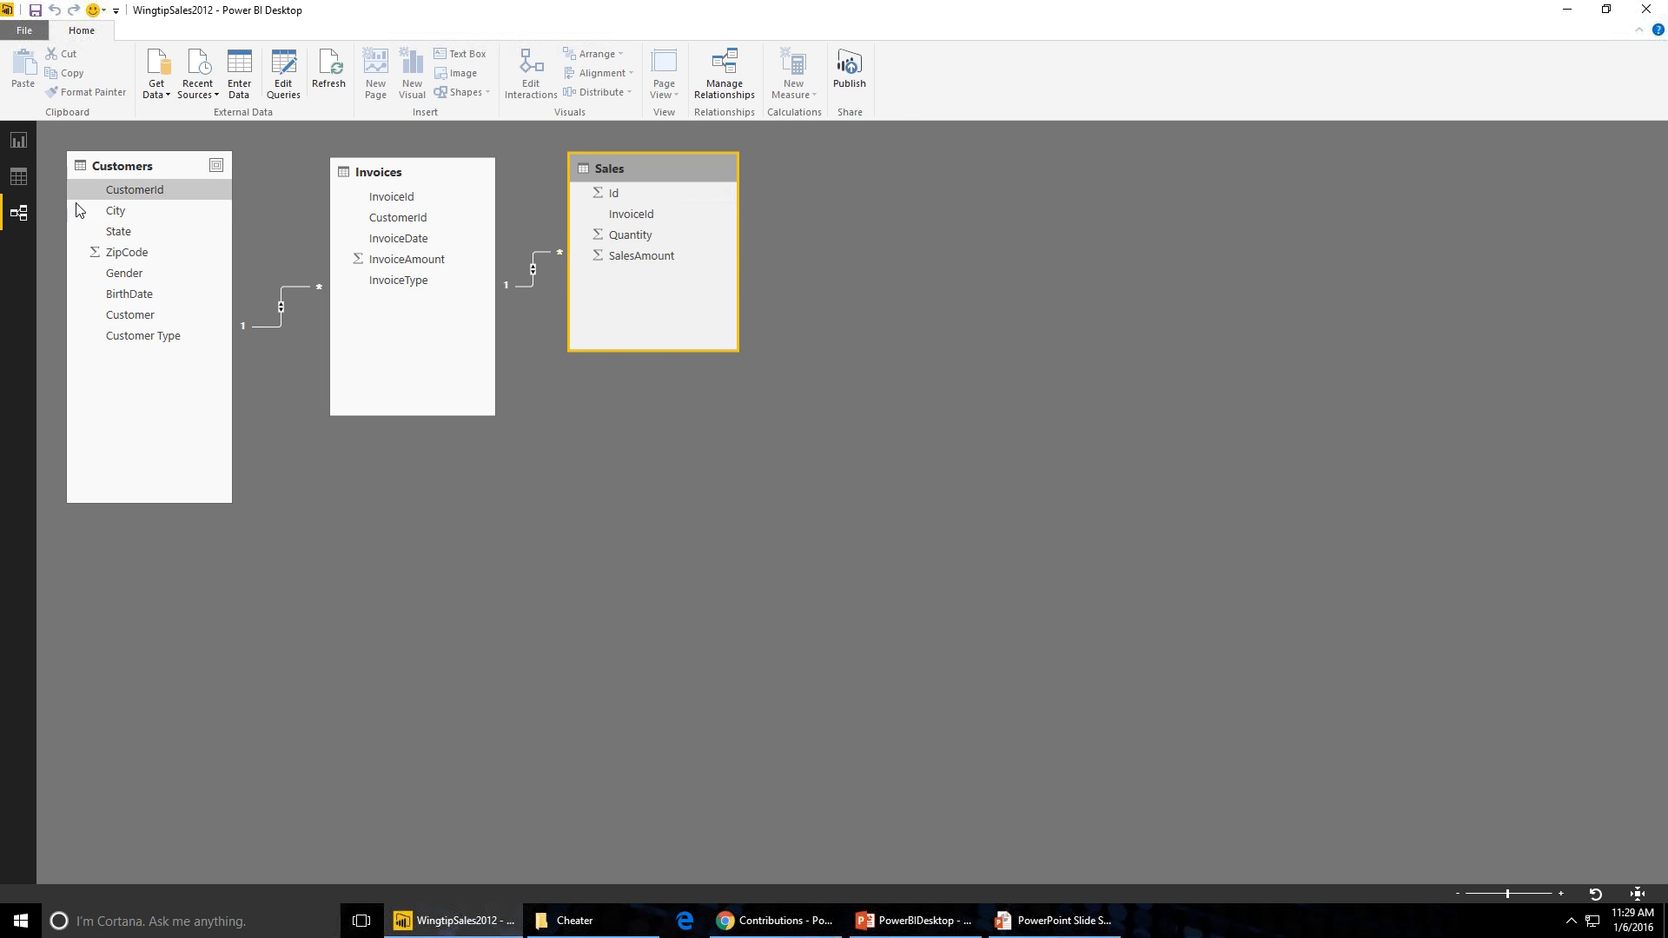
- Browse the Customers, Invoices and Sales tables in Data view
click(18, 177)
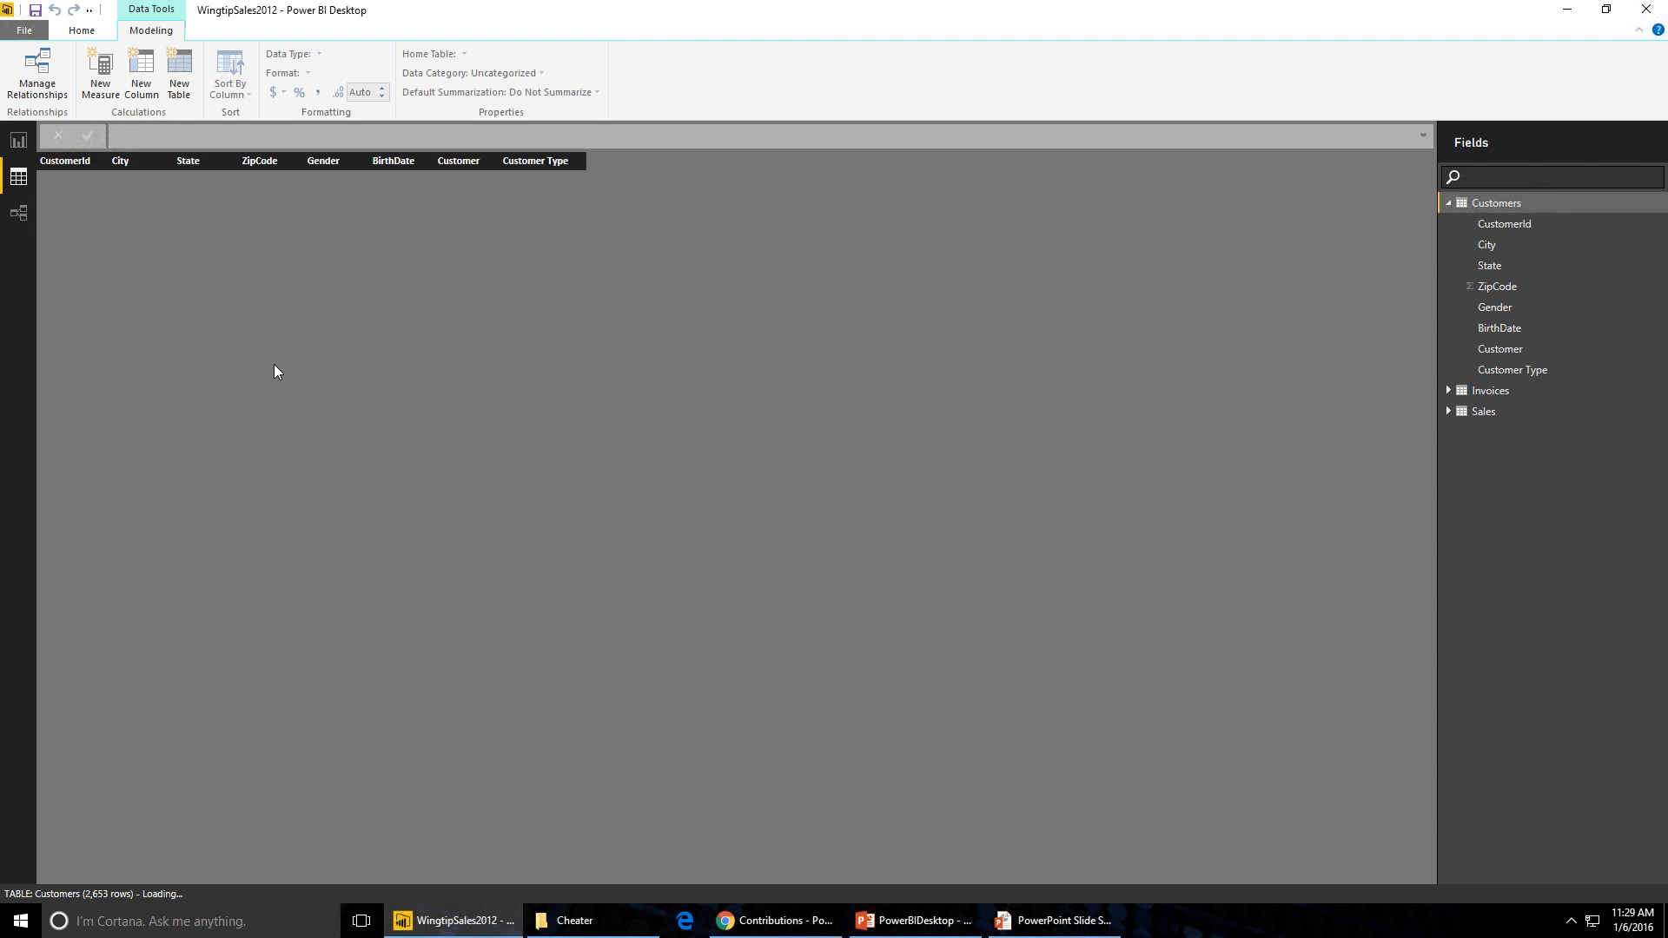
click(1450, 203)
click(1478, 223)
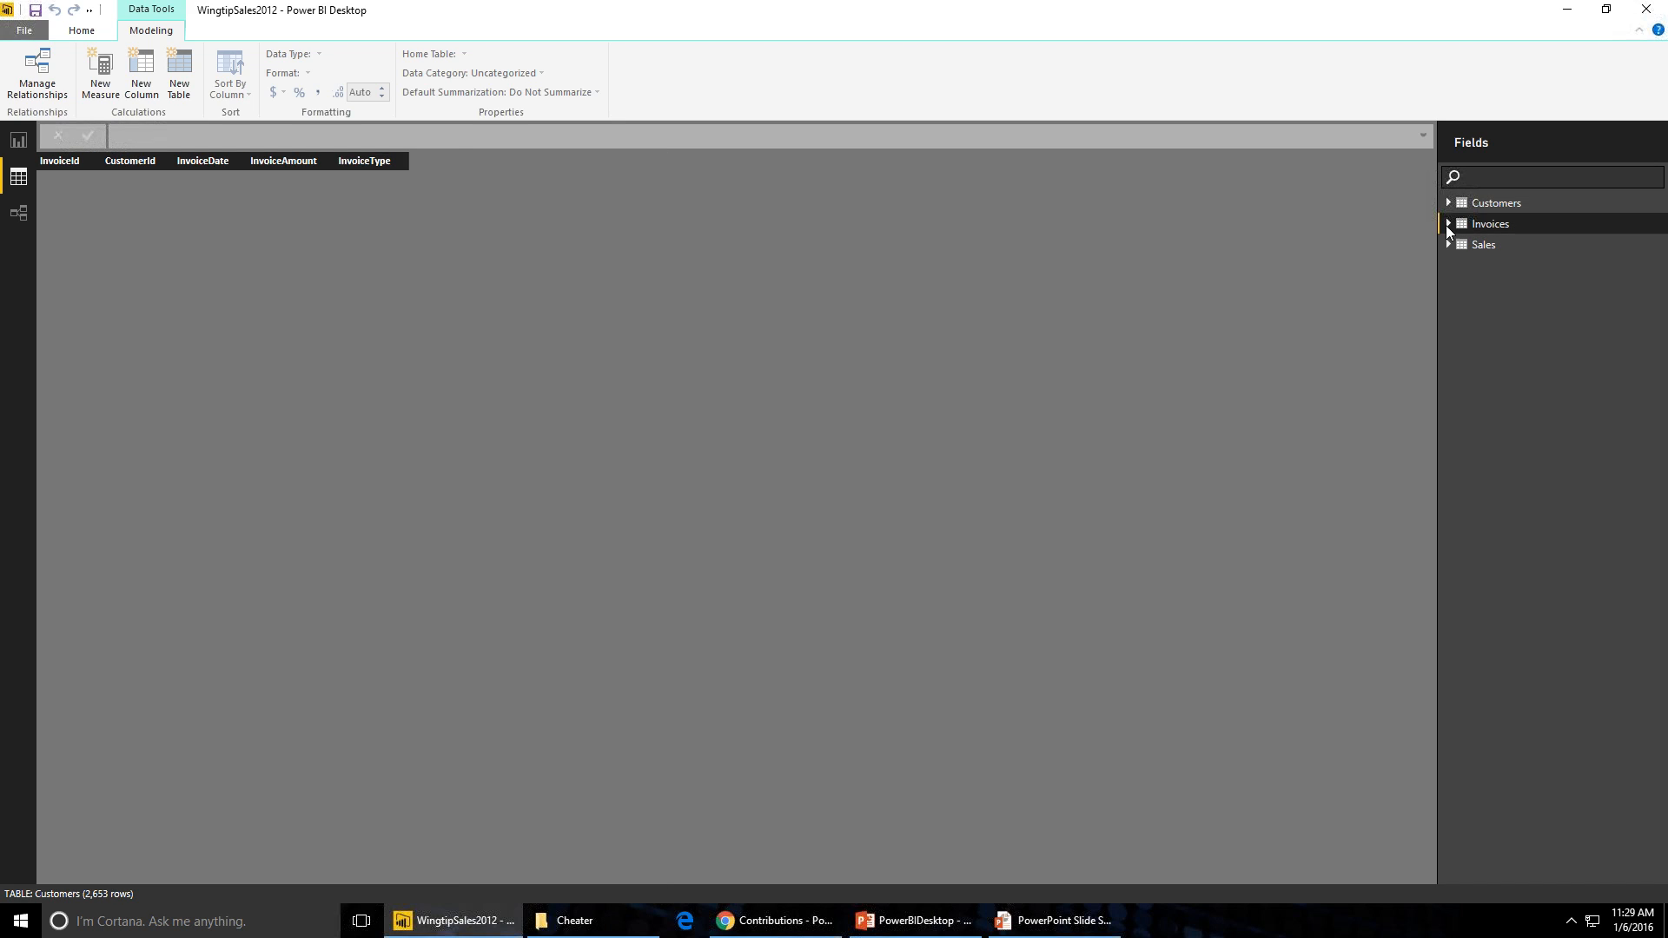
click(1451, 247)
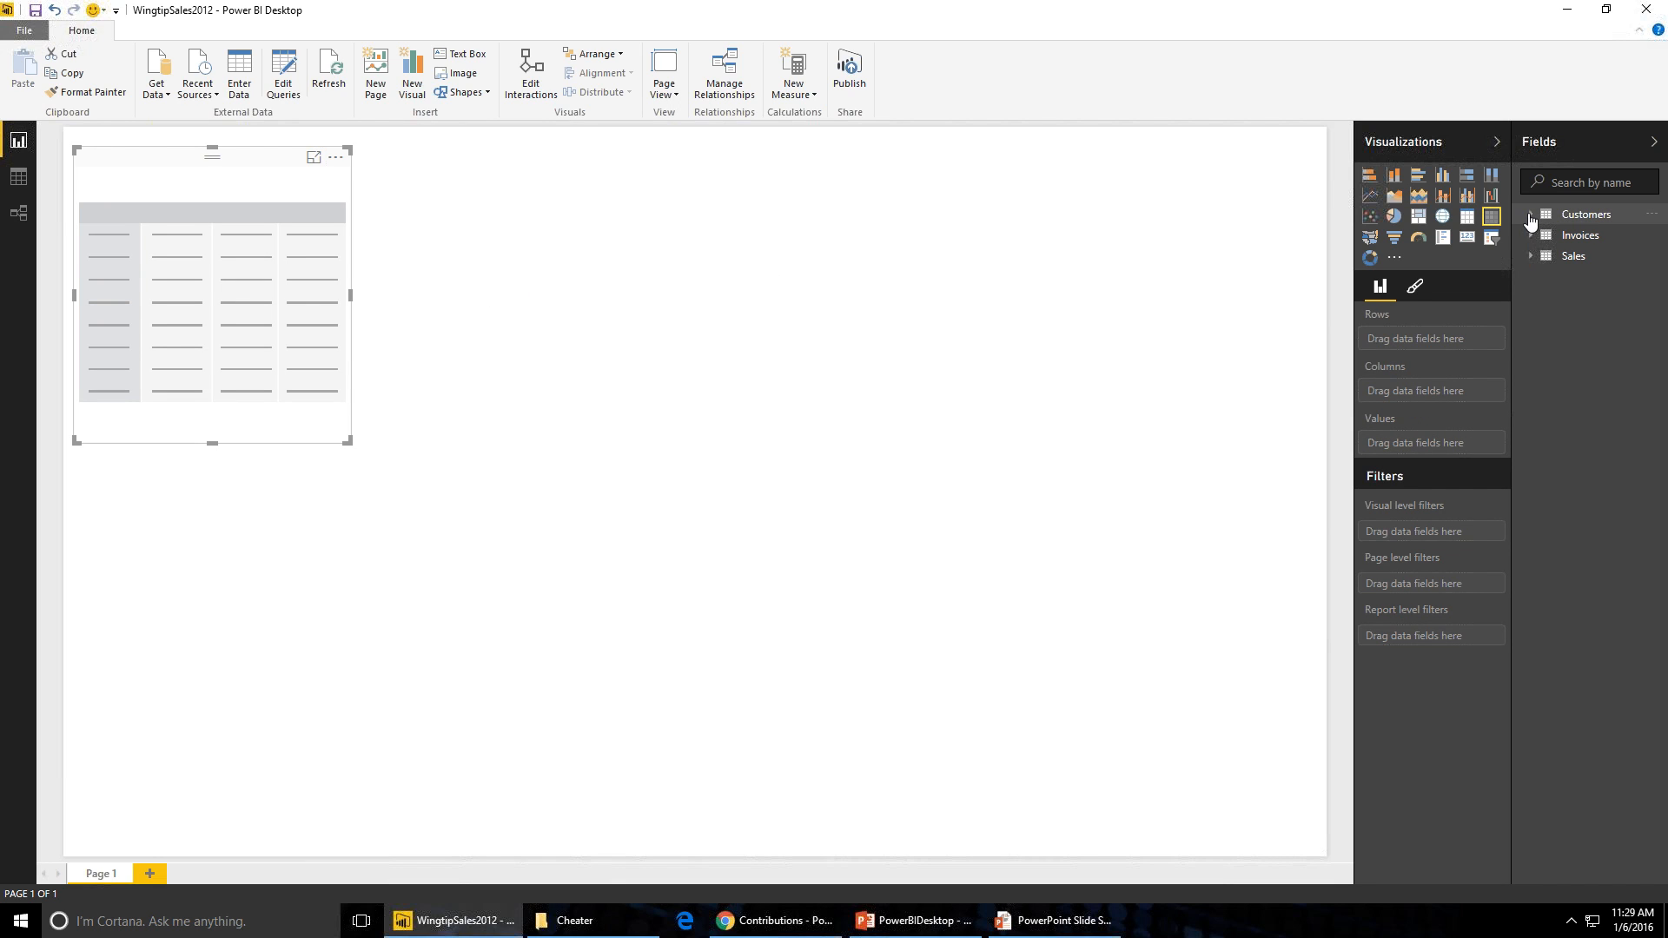
- Put Customers State and City as rows of the matrix visual and enlarge the visual
click(1530, 218)
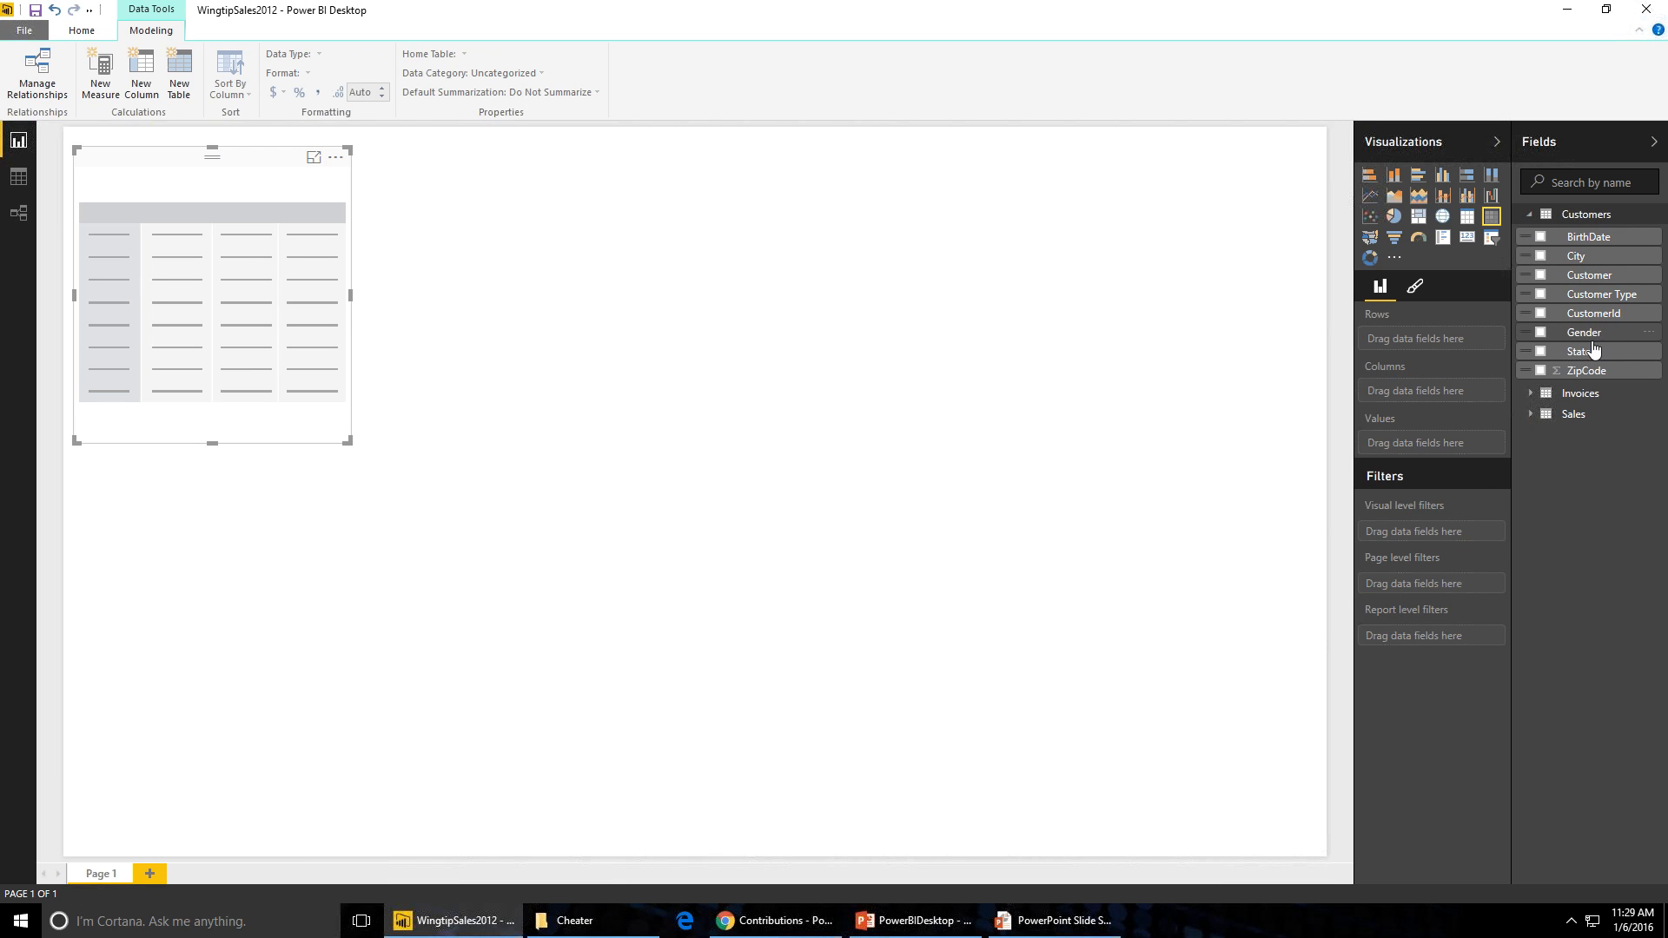
drag(1590, 357, 1442, 339)
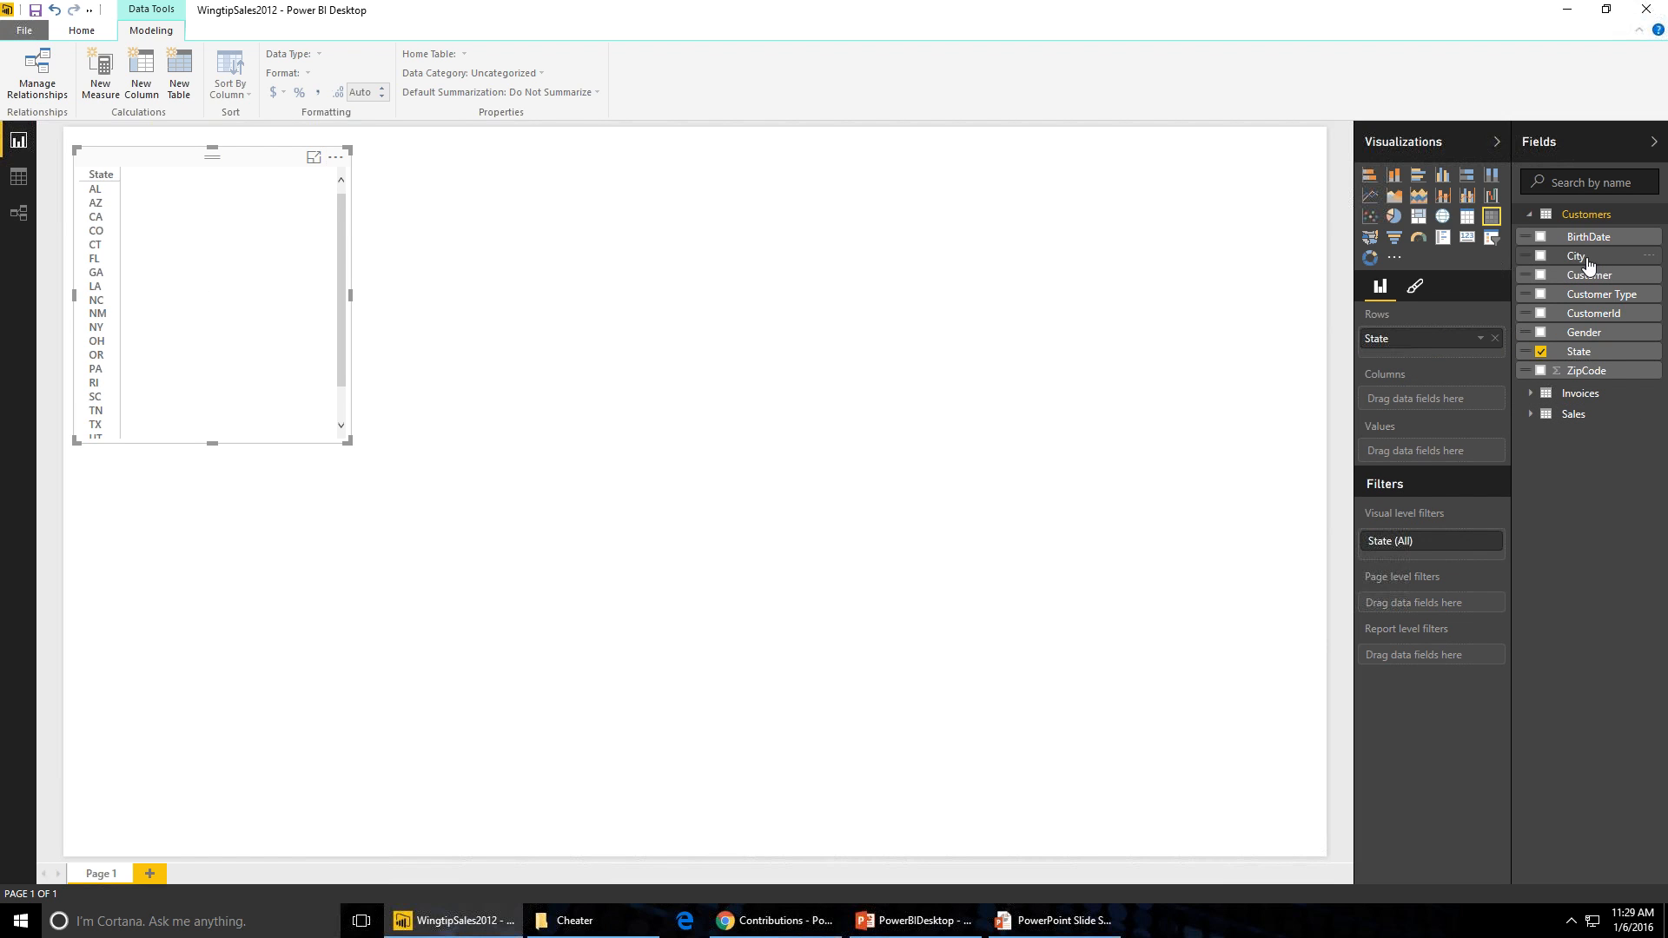
drag(1576, 256, 1468, 360)
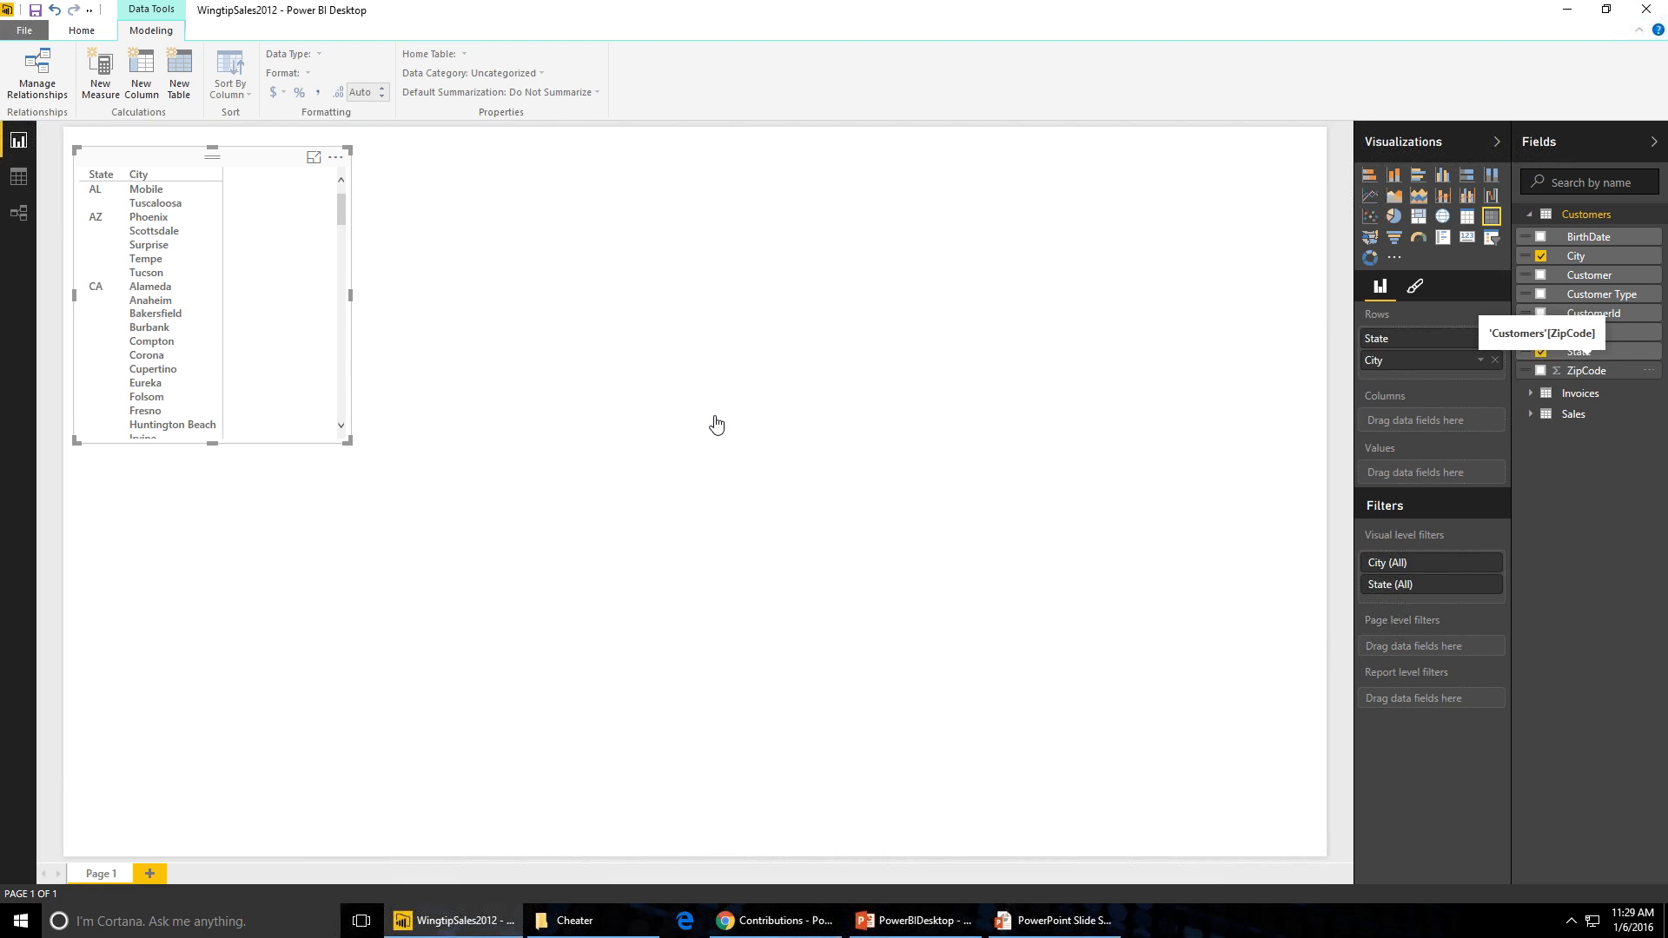
drag(350, 295, 851, 358)
drag(466, 451, 420, 749)
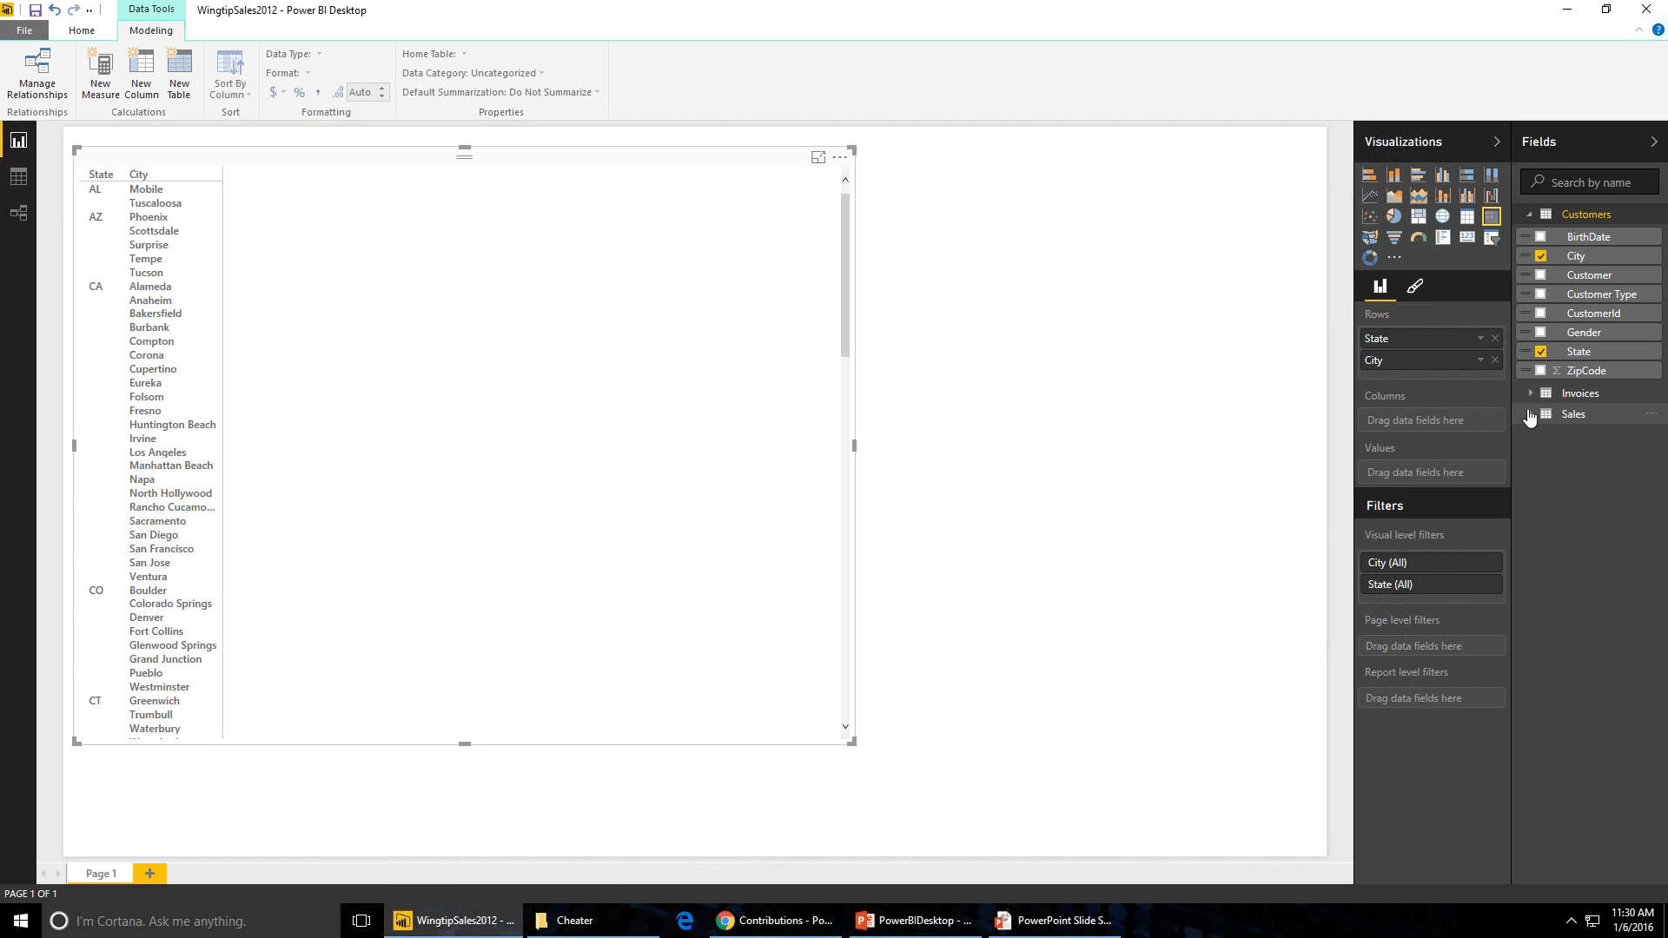
- Add Sales SalesAmount and a count of Customers CustomerId as values in the matrix
click(1531, 415)
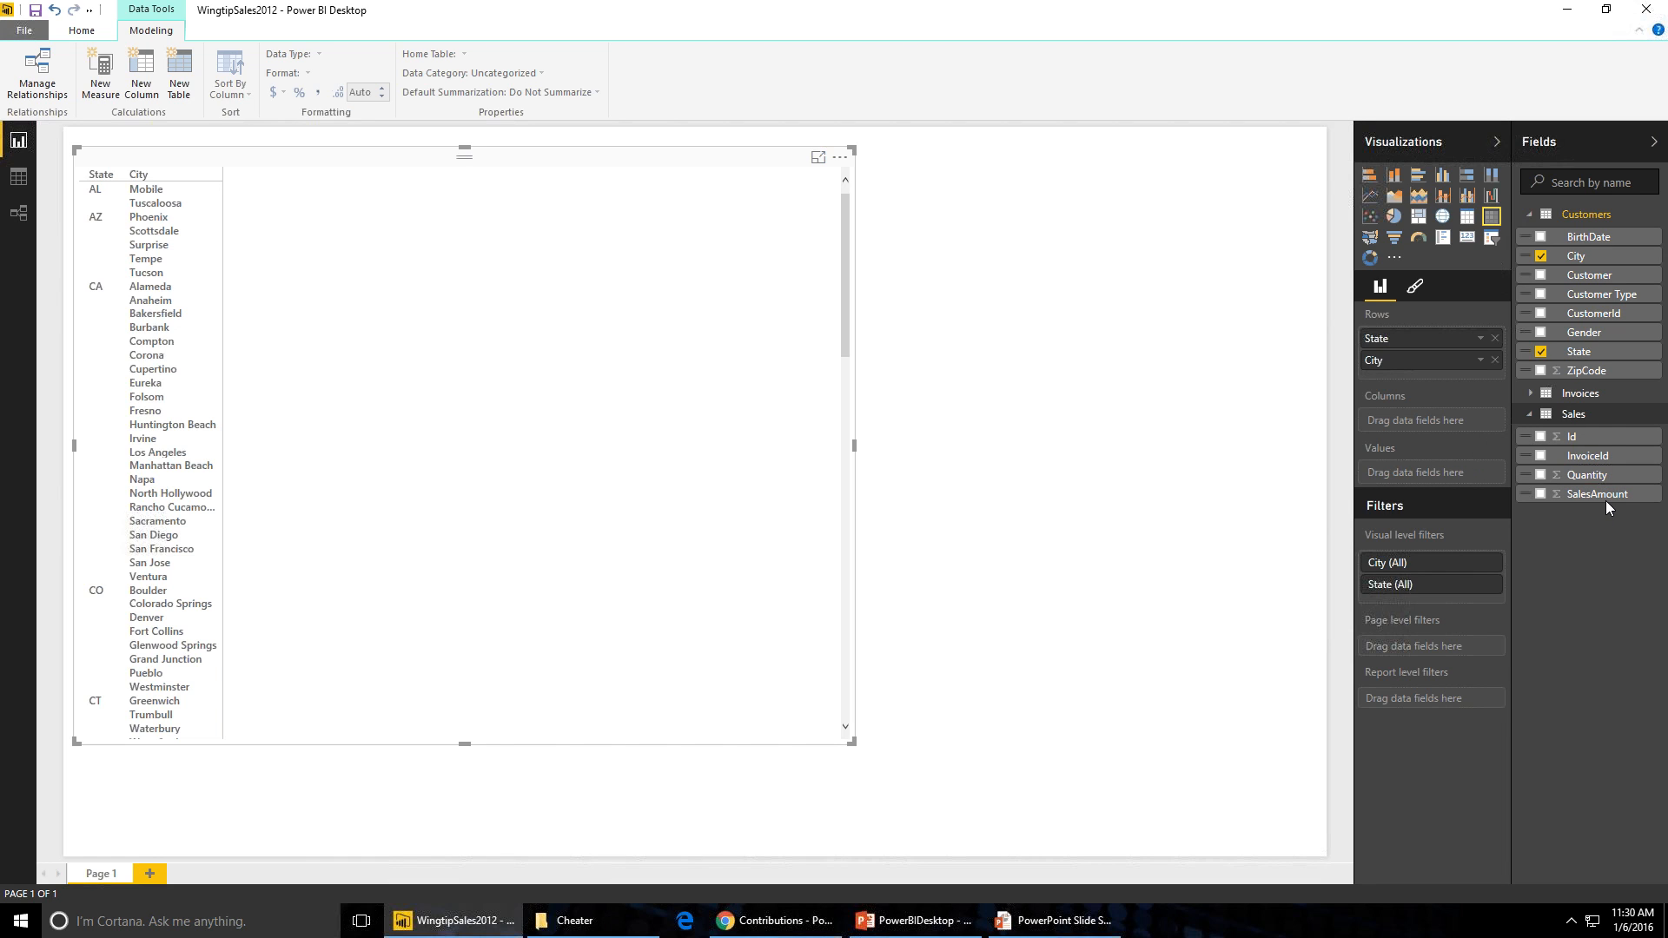
drag(1583, 501, 1436, 476)
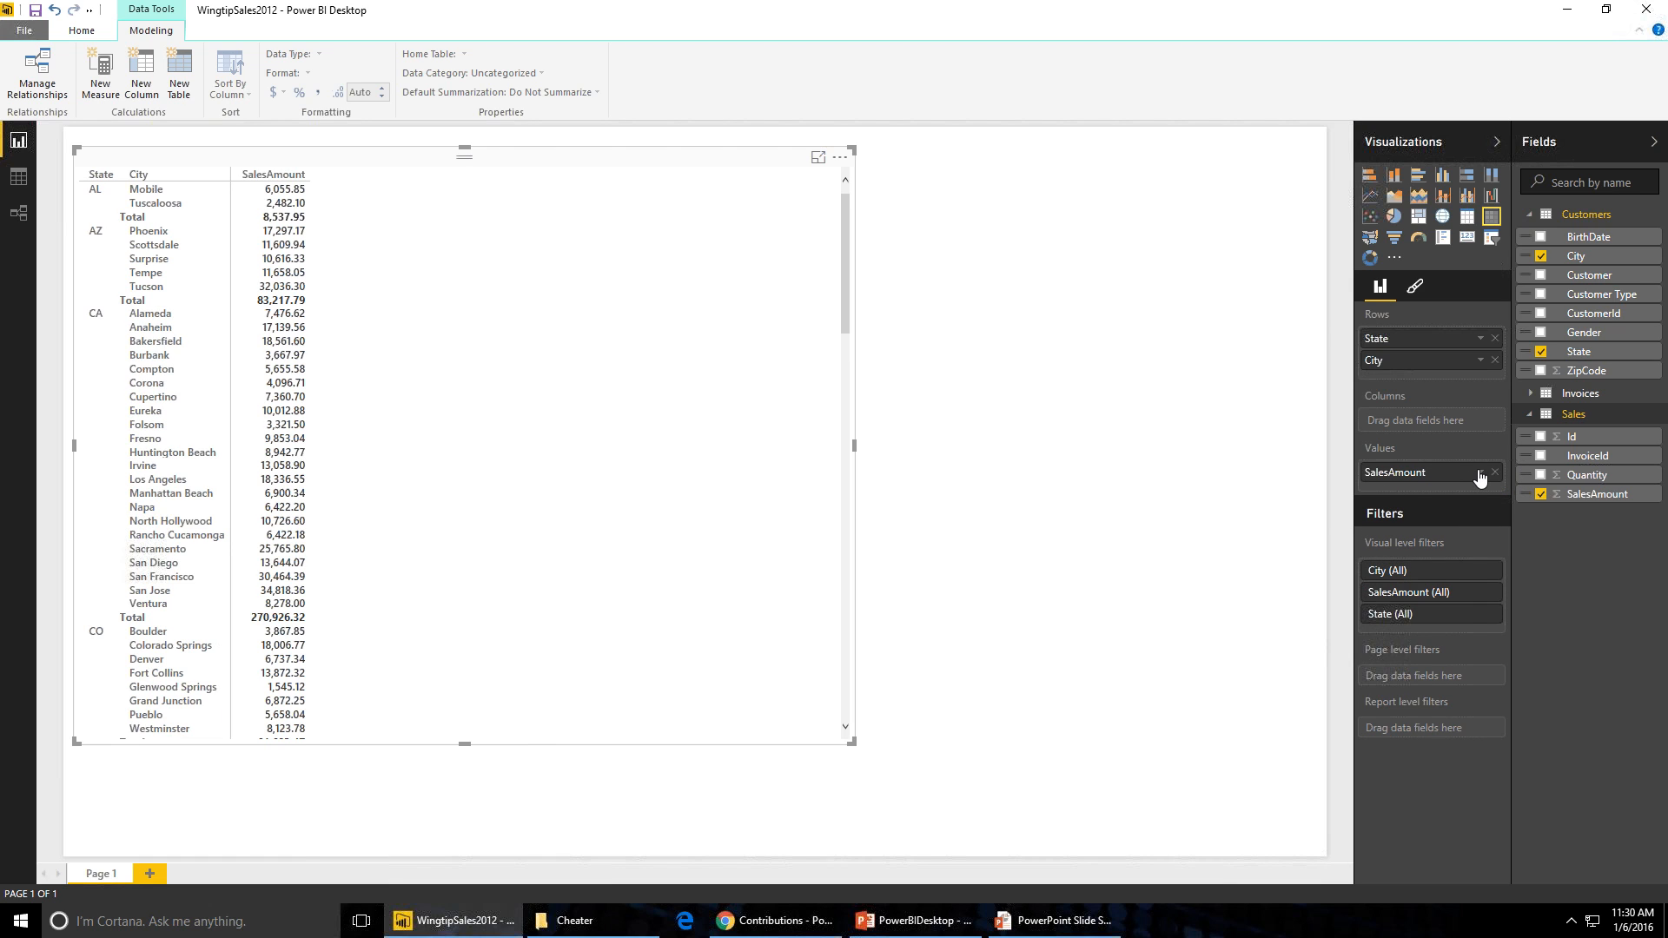
click(1480, 472)
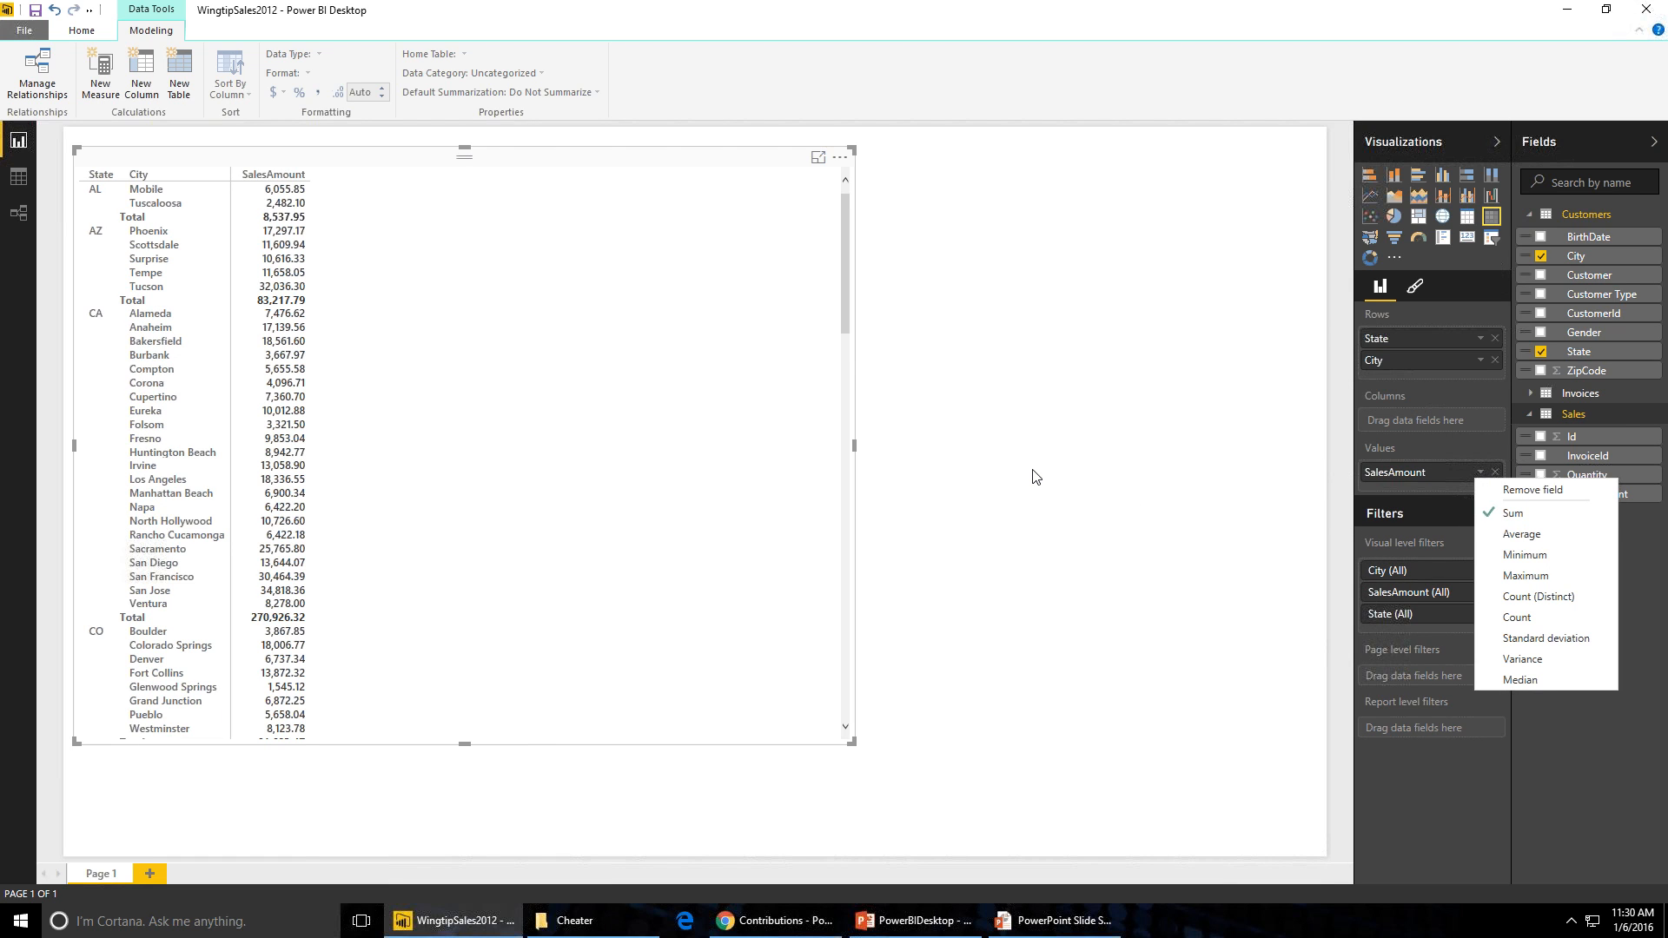
click(1120, 287)
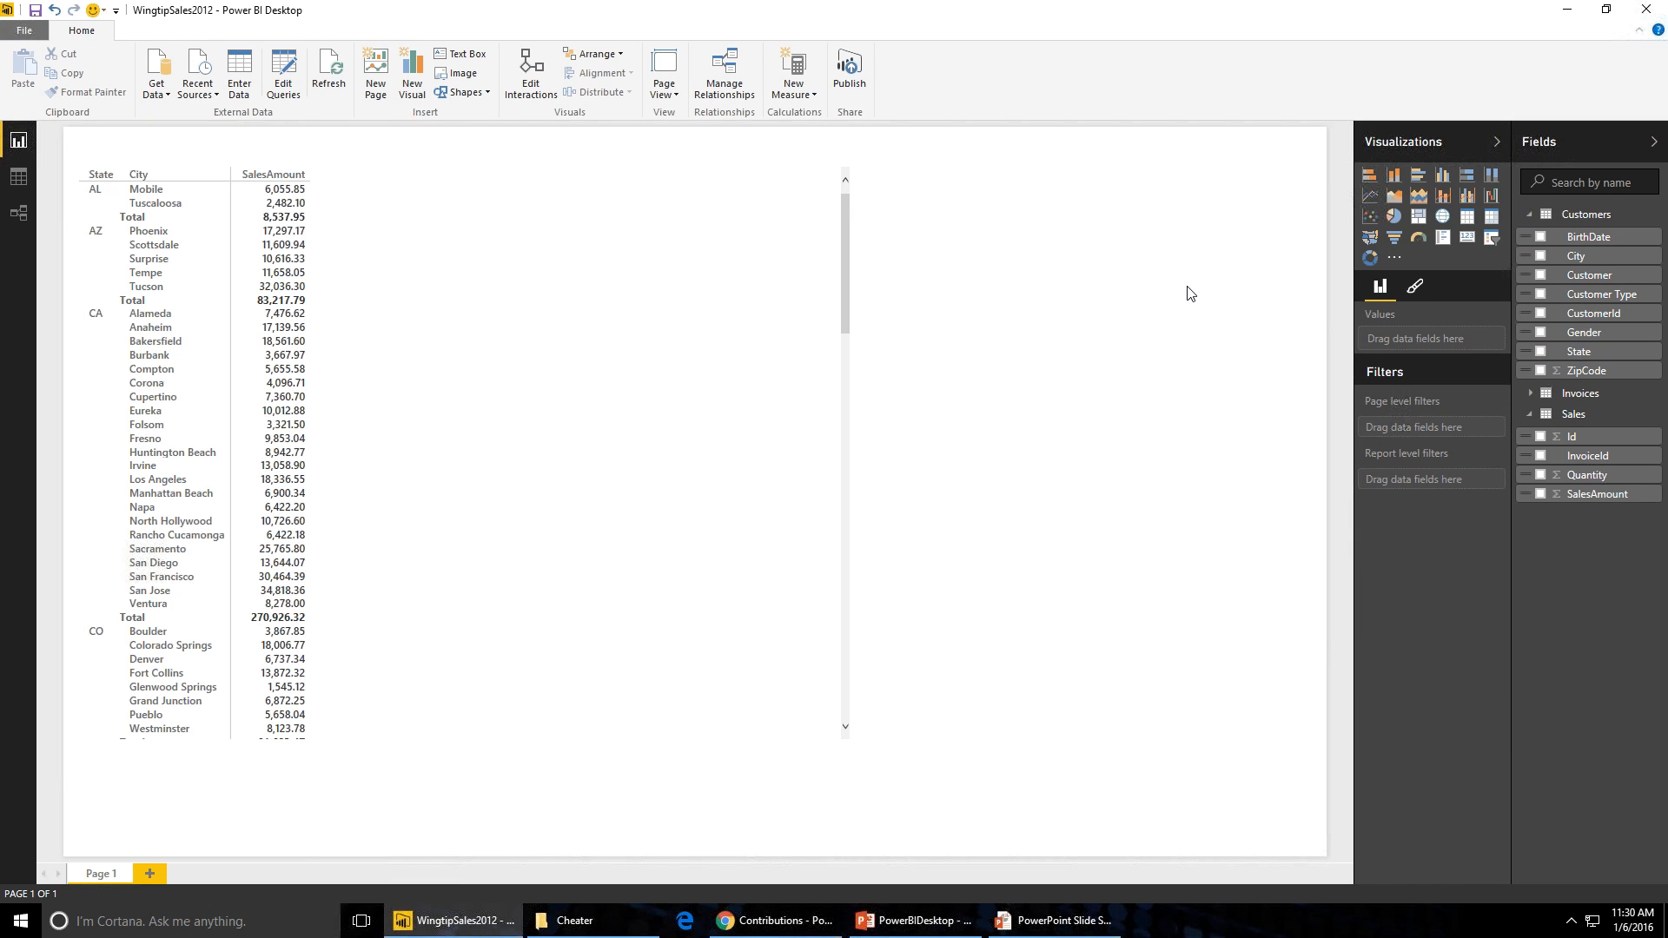
click(217, 165)
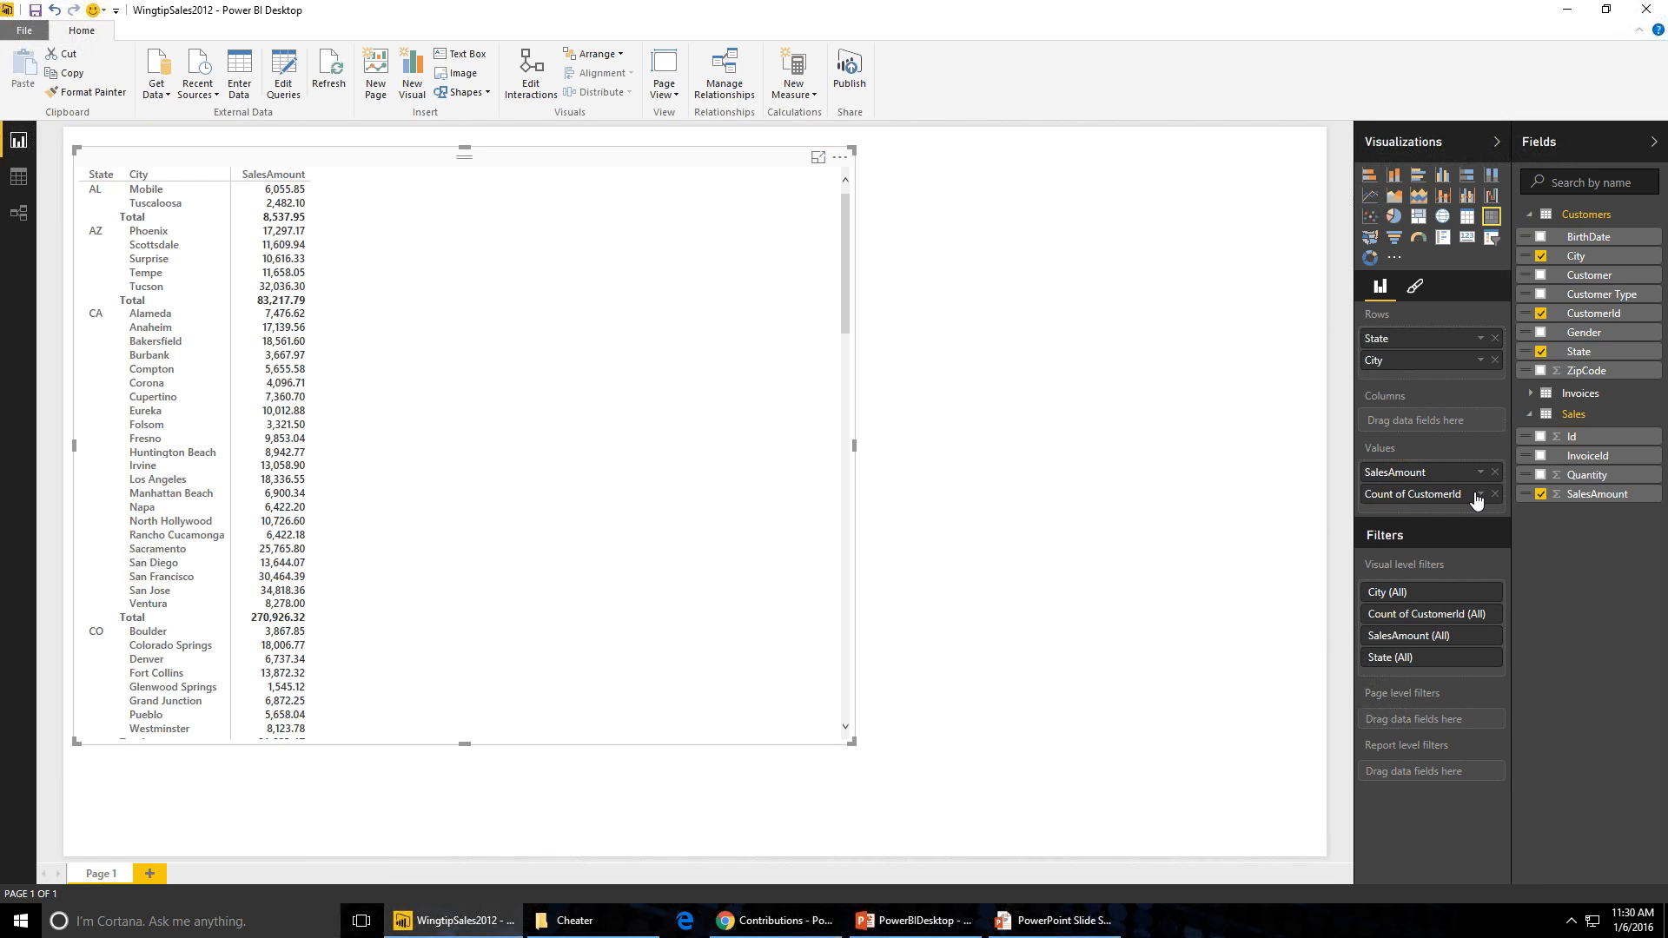
click(1480, 495)
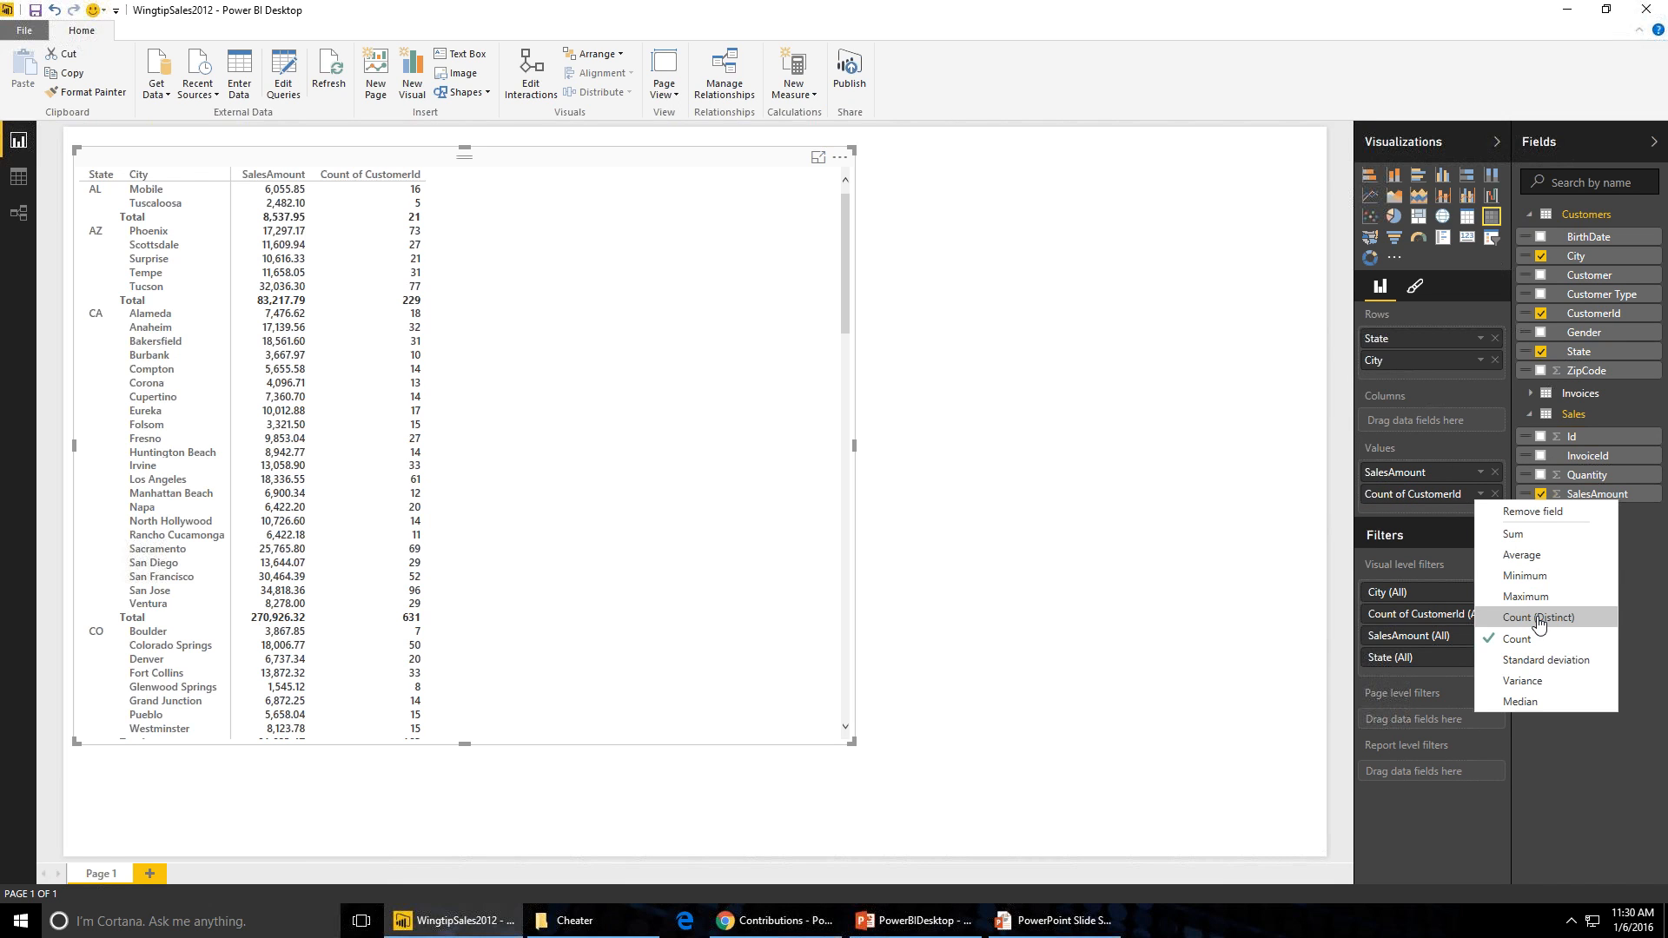
click(1166, 572)
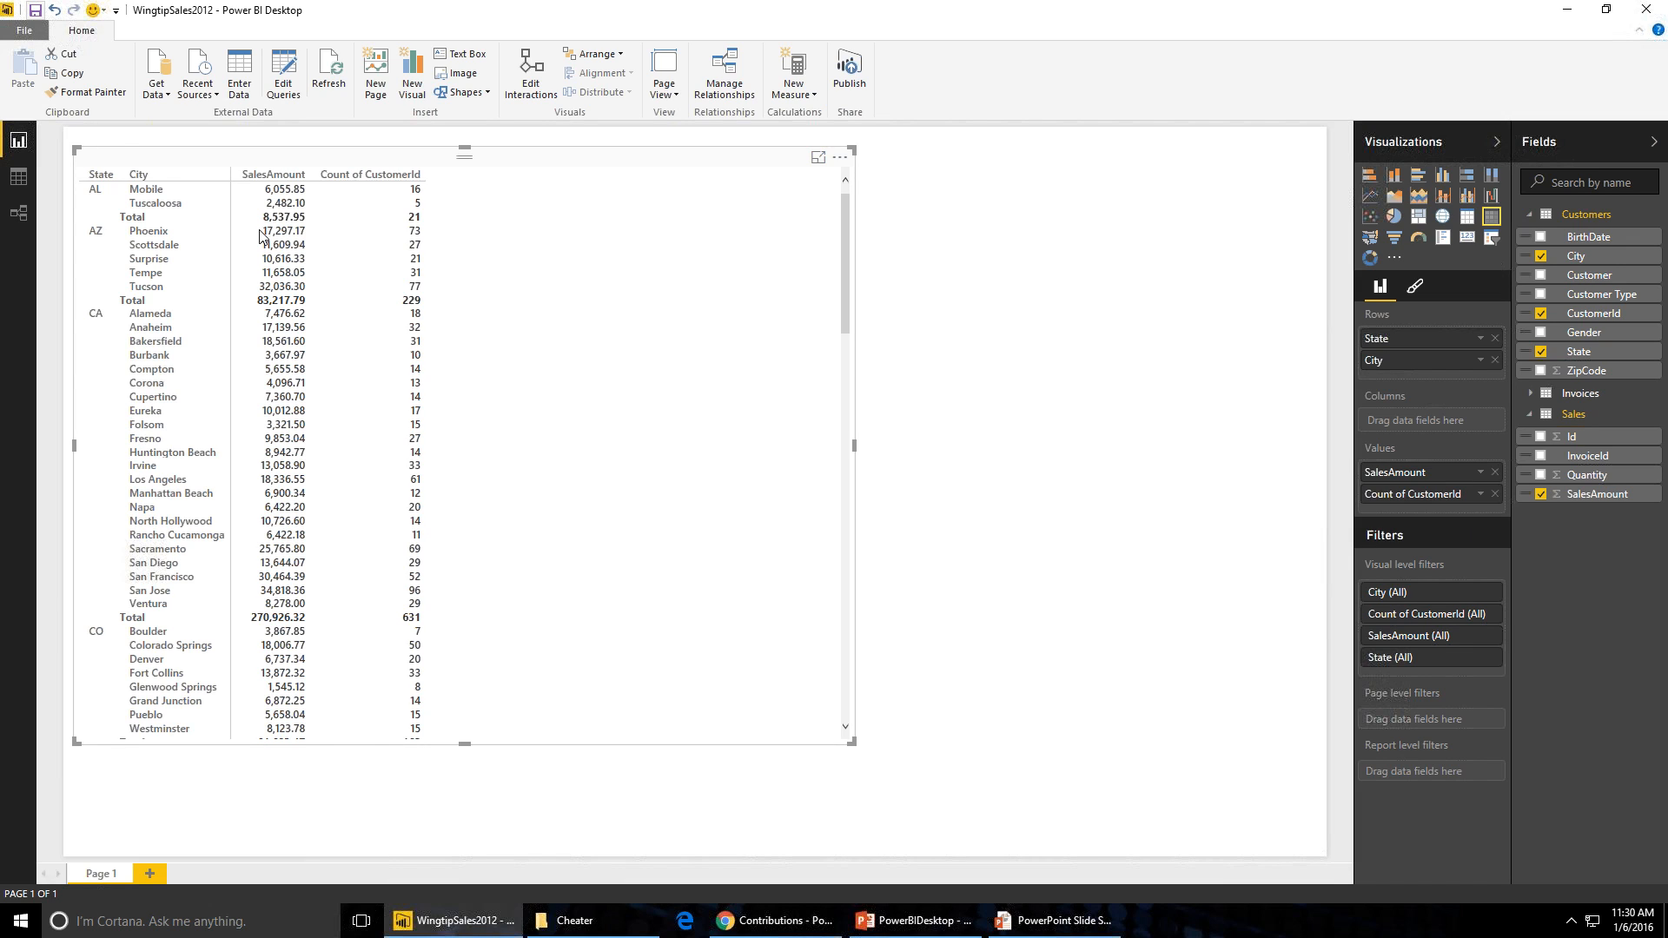
- Switch to the PowerPoint slide show window
click(1047, 923)
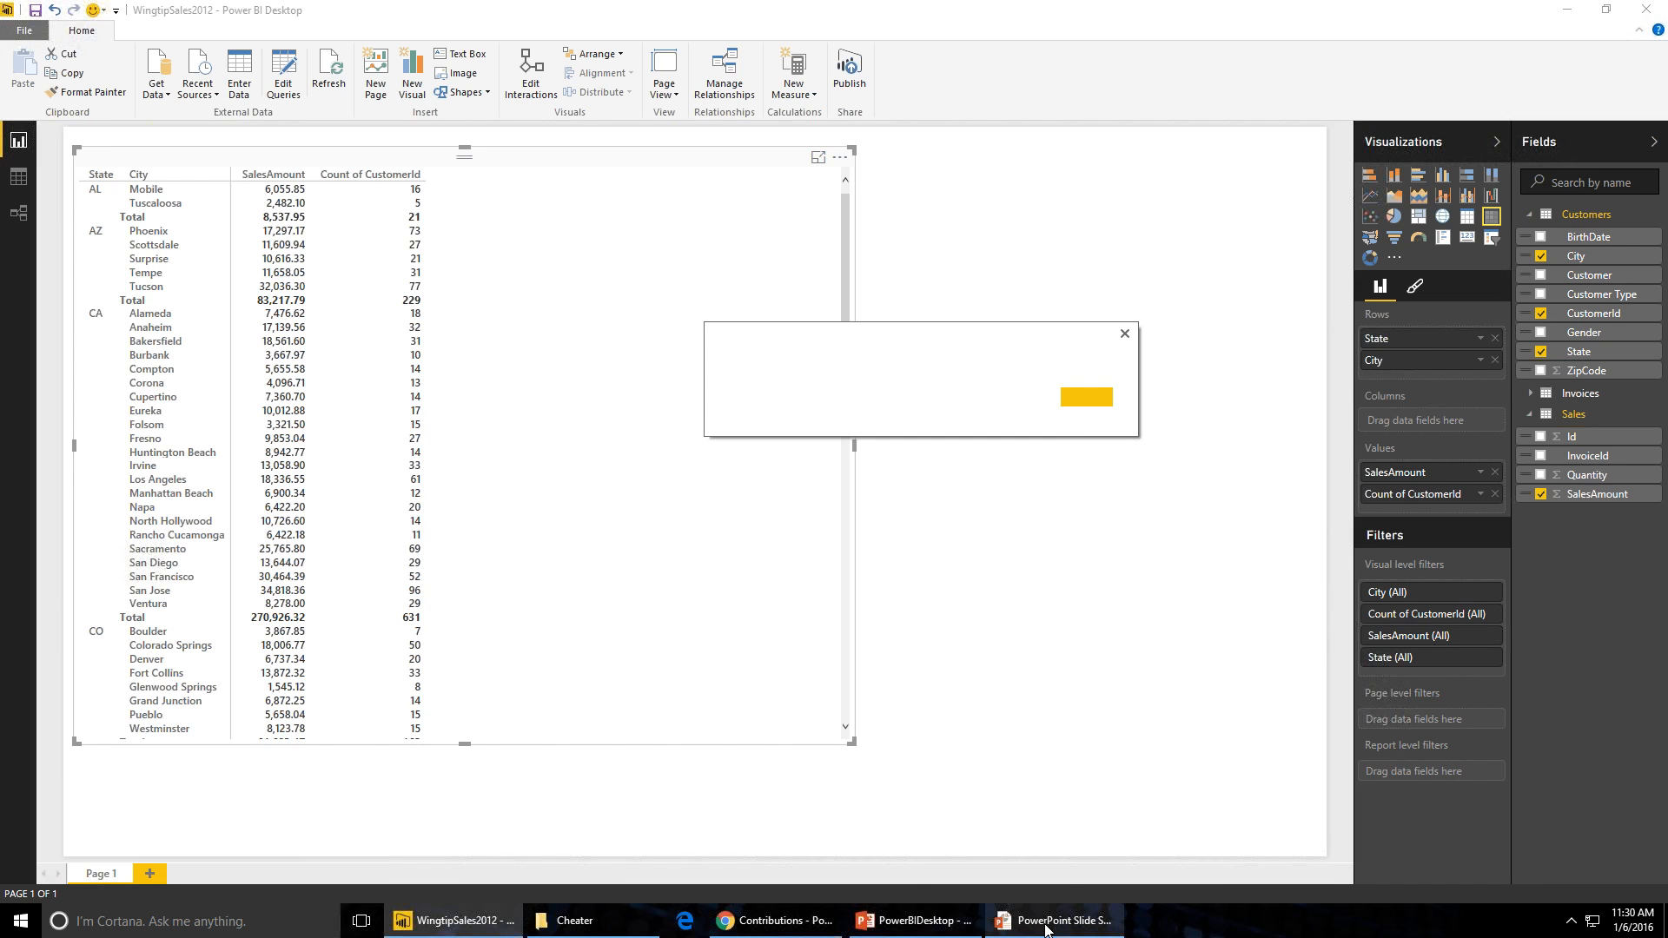
click(1047, 931)
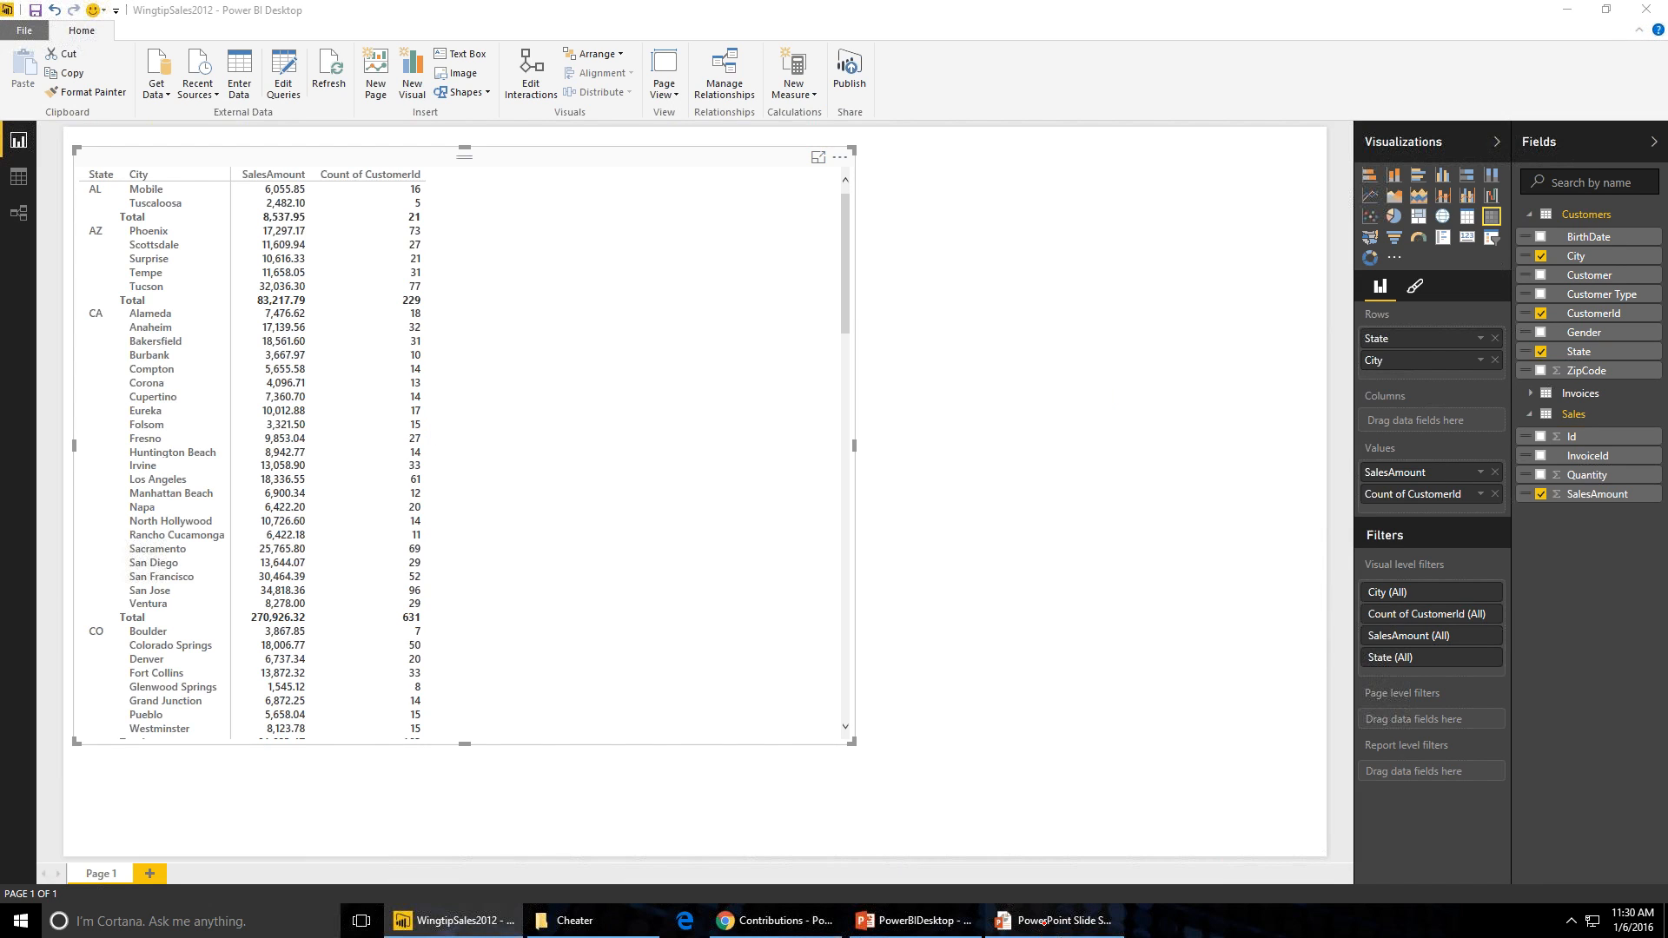
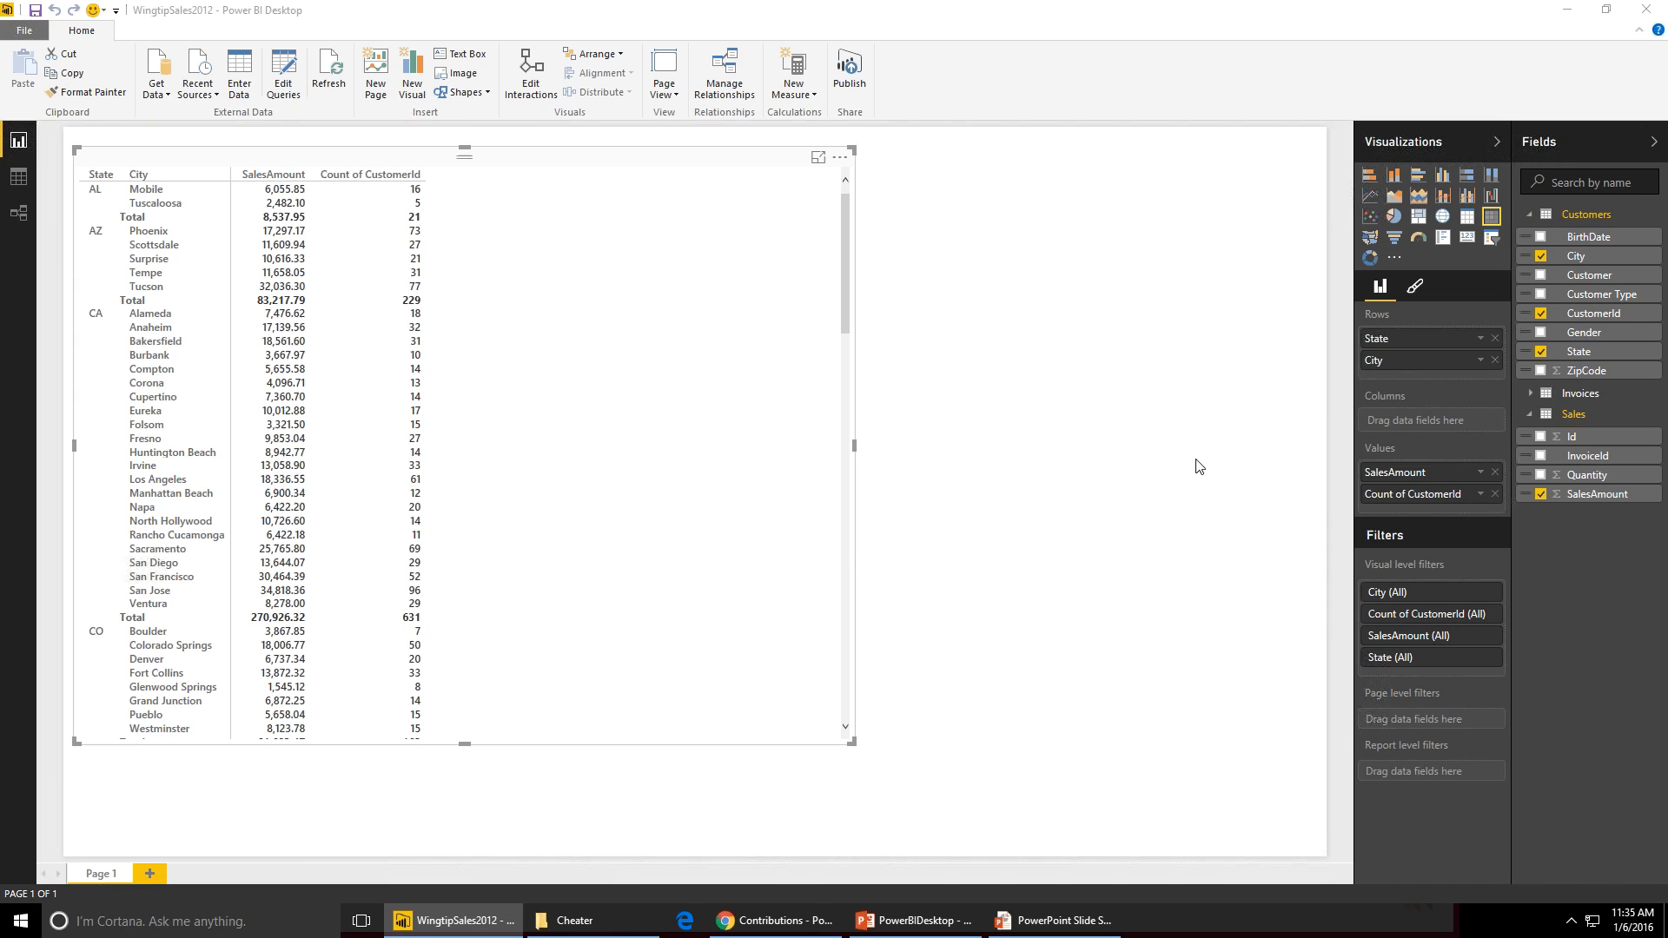
- Advance the PowerPoint slide show by one slide and switch back to Power BI Desktop
key(alt+Tab)
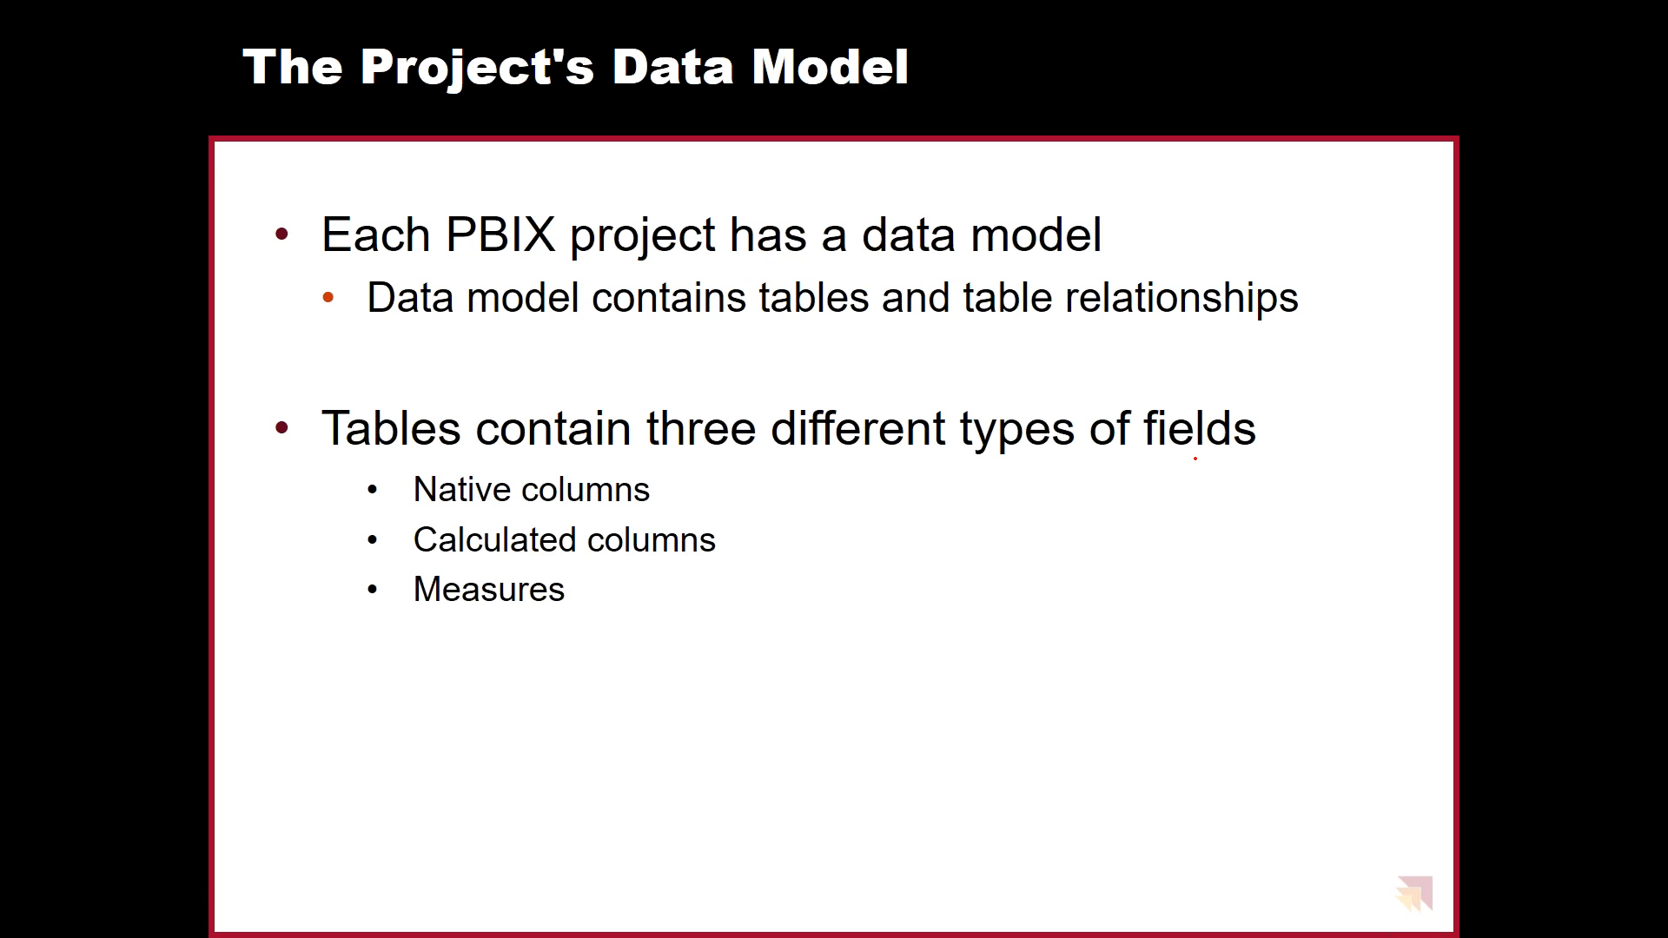
key(Right)
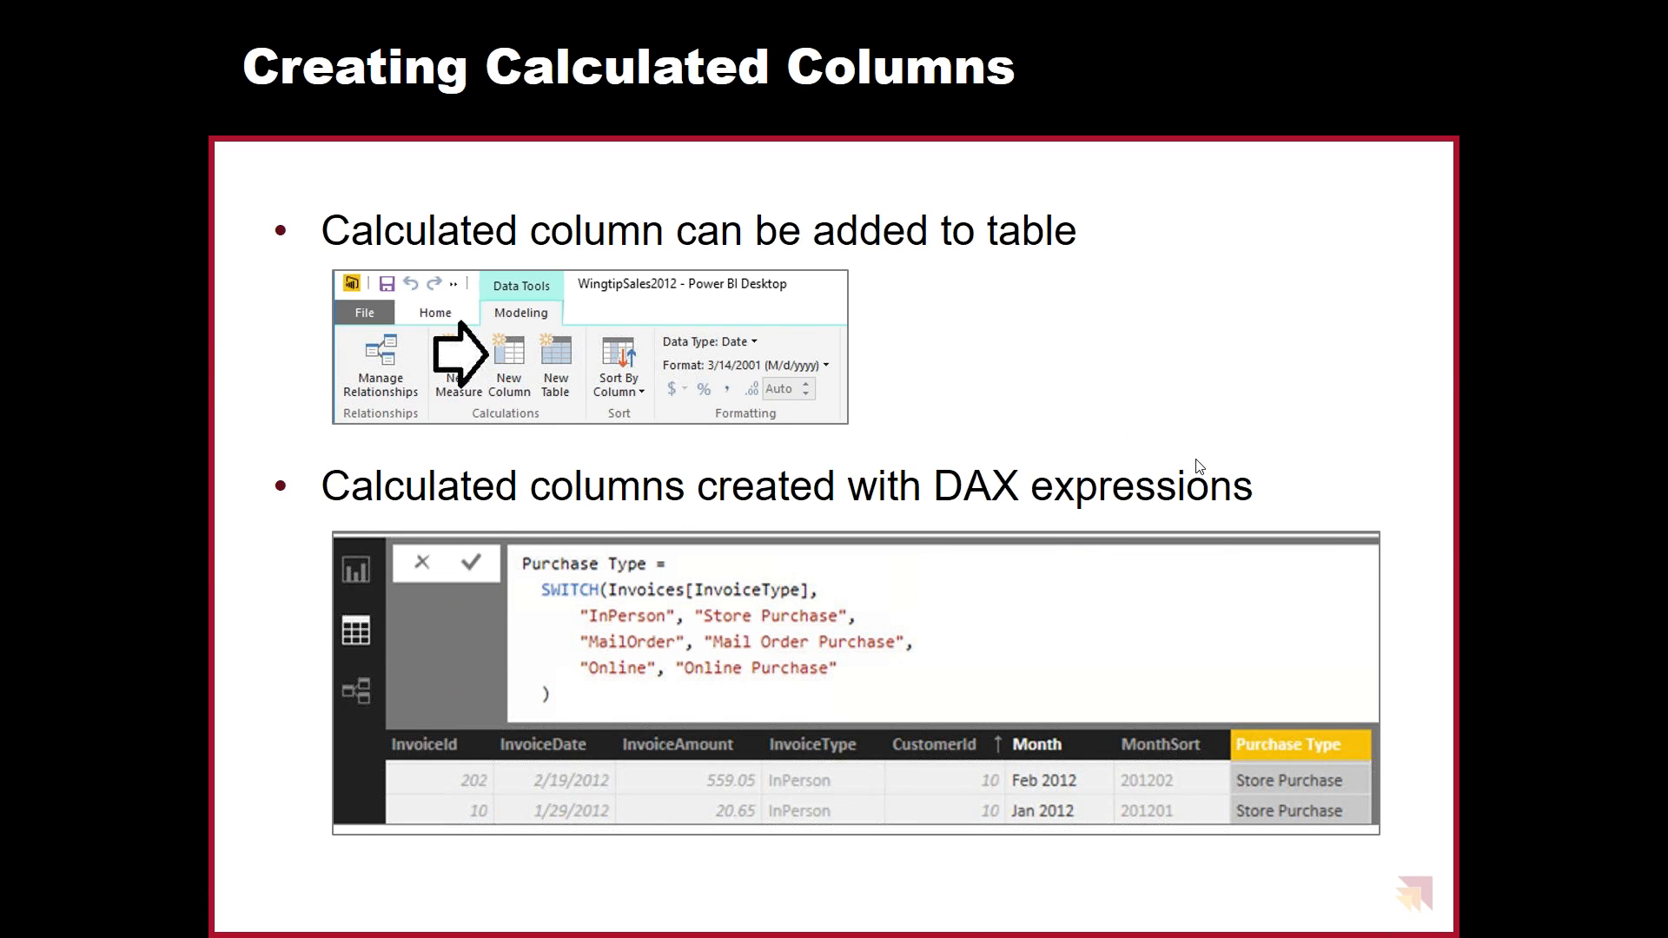
key(alt+Tab)
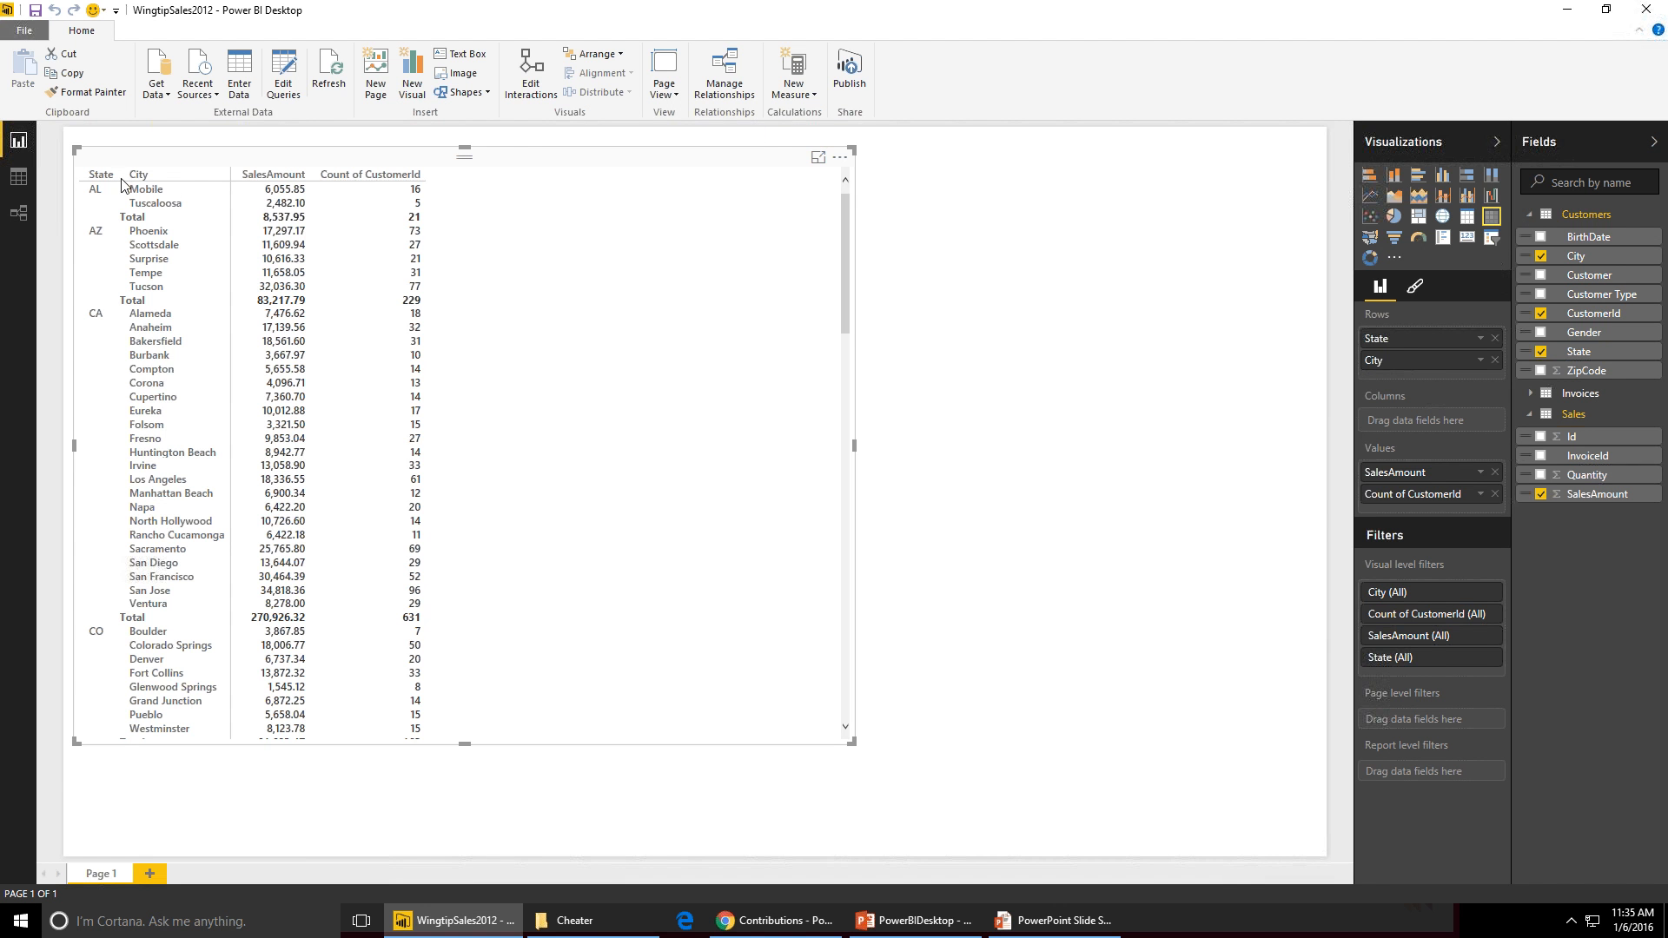
- In Data view, add a new calculated column to the Invoices table named Purchase Type
click(18, 176)
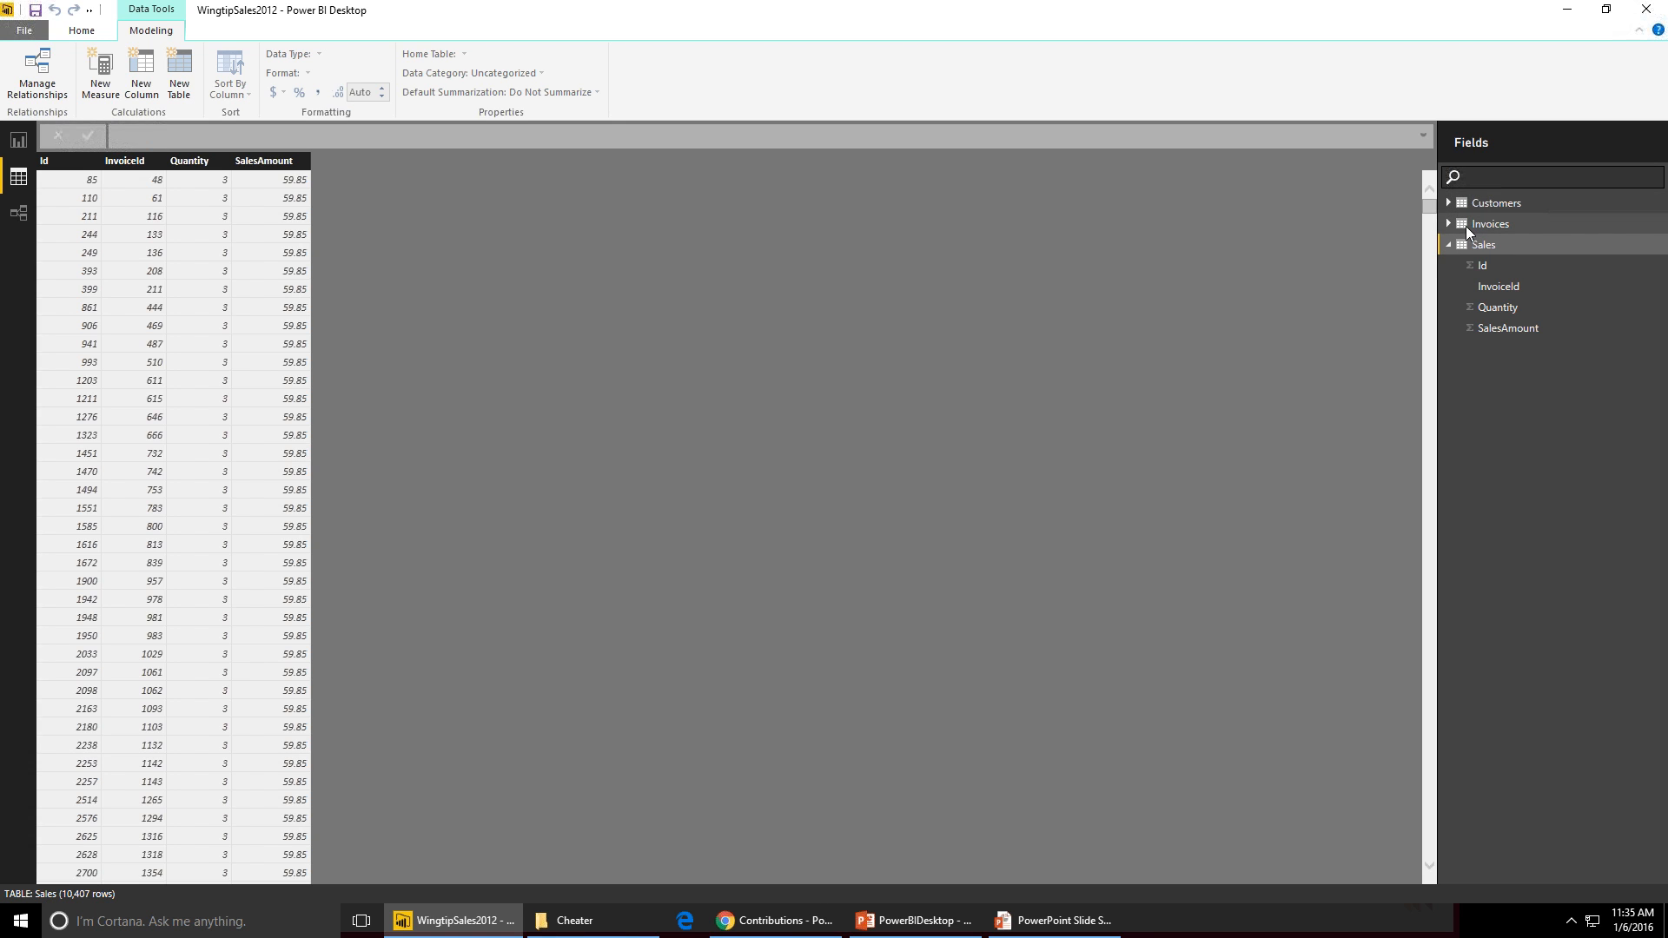
click(1442, 222)
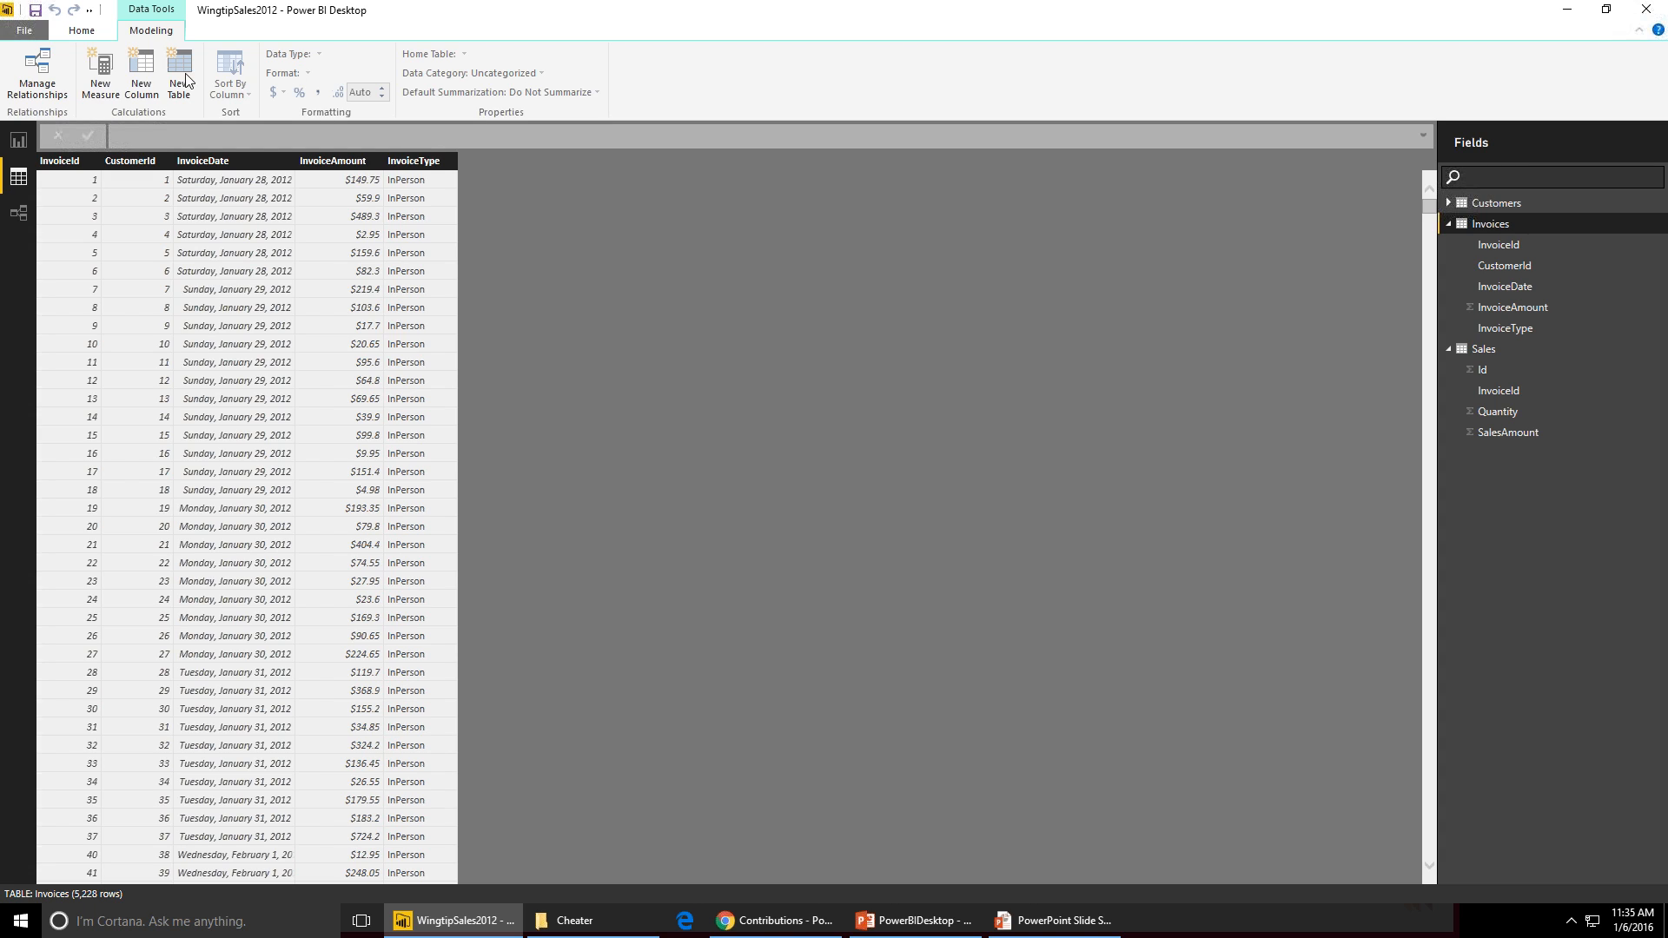
click(137, 69)
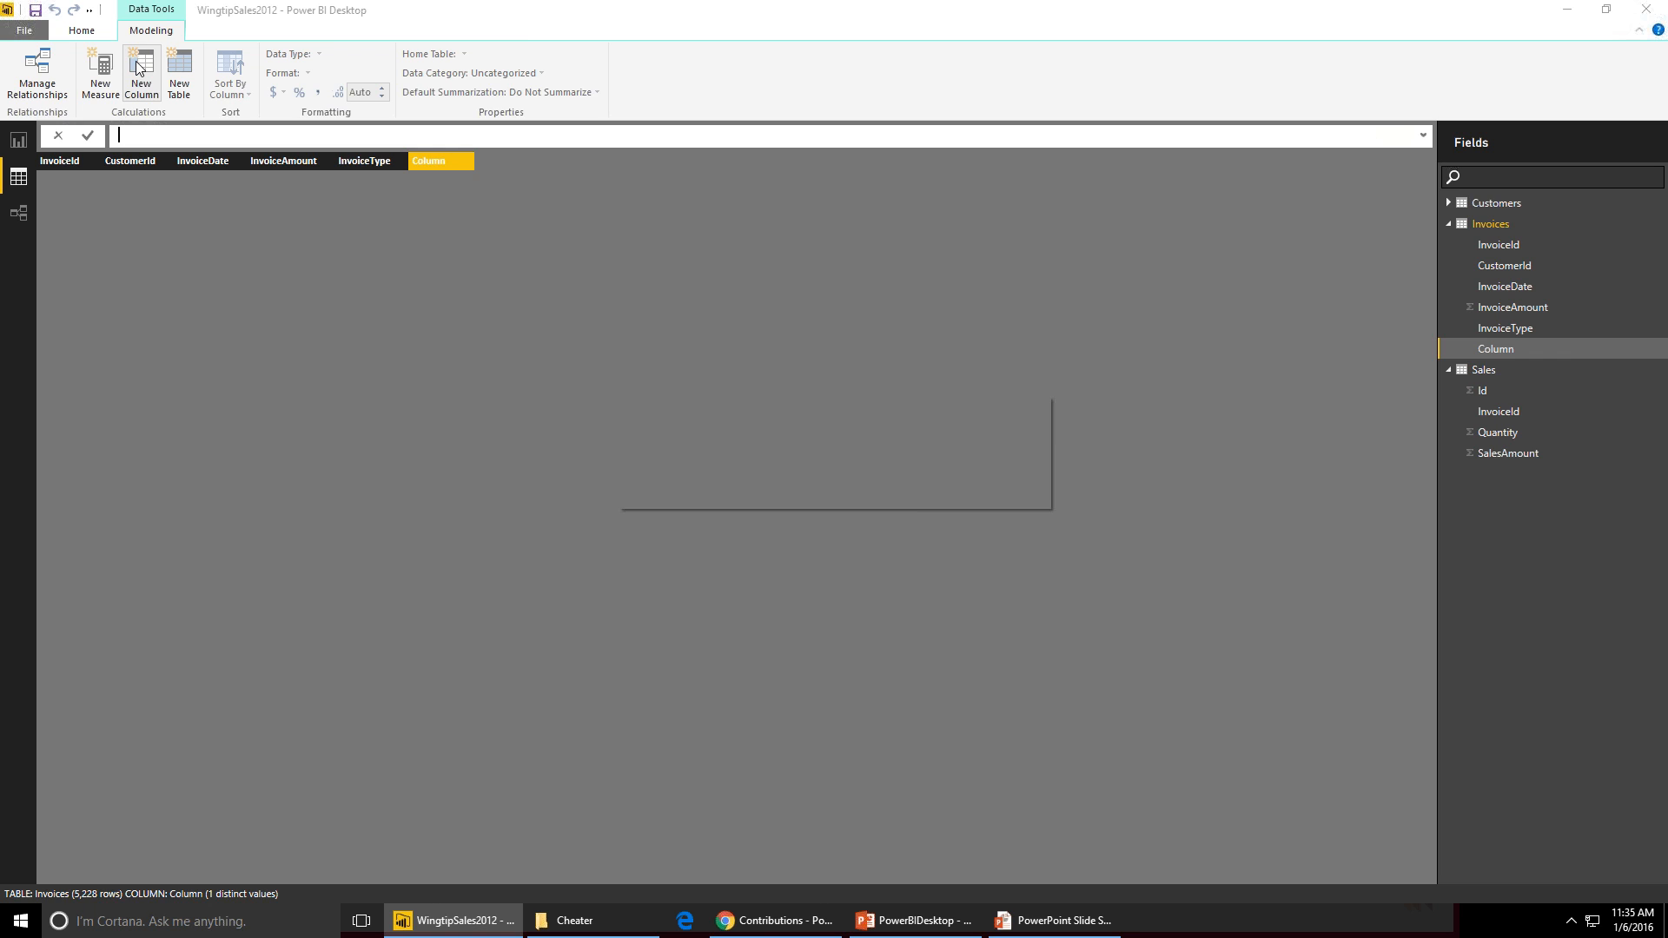
click(142, 135)
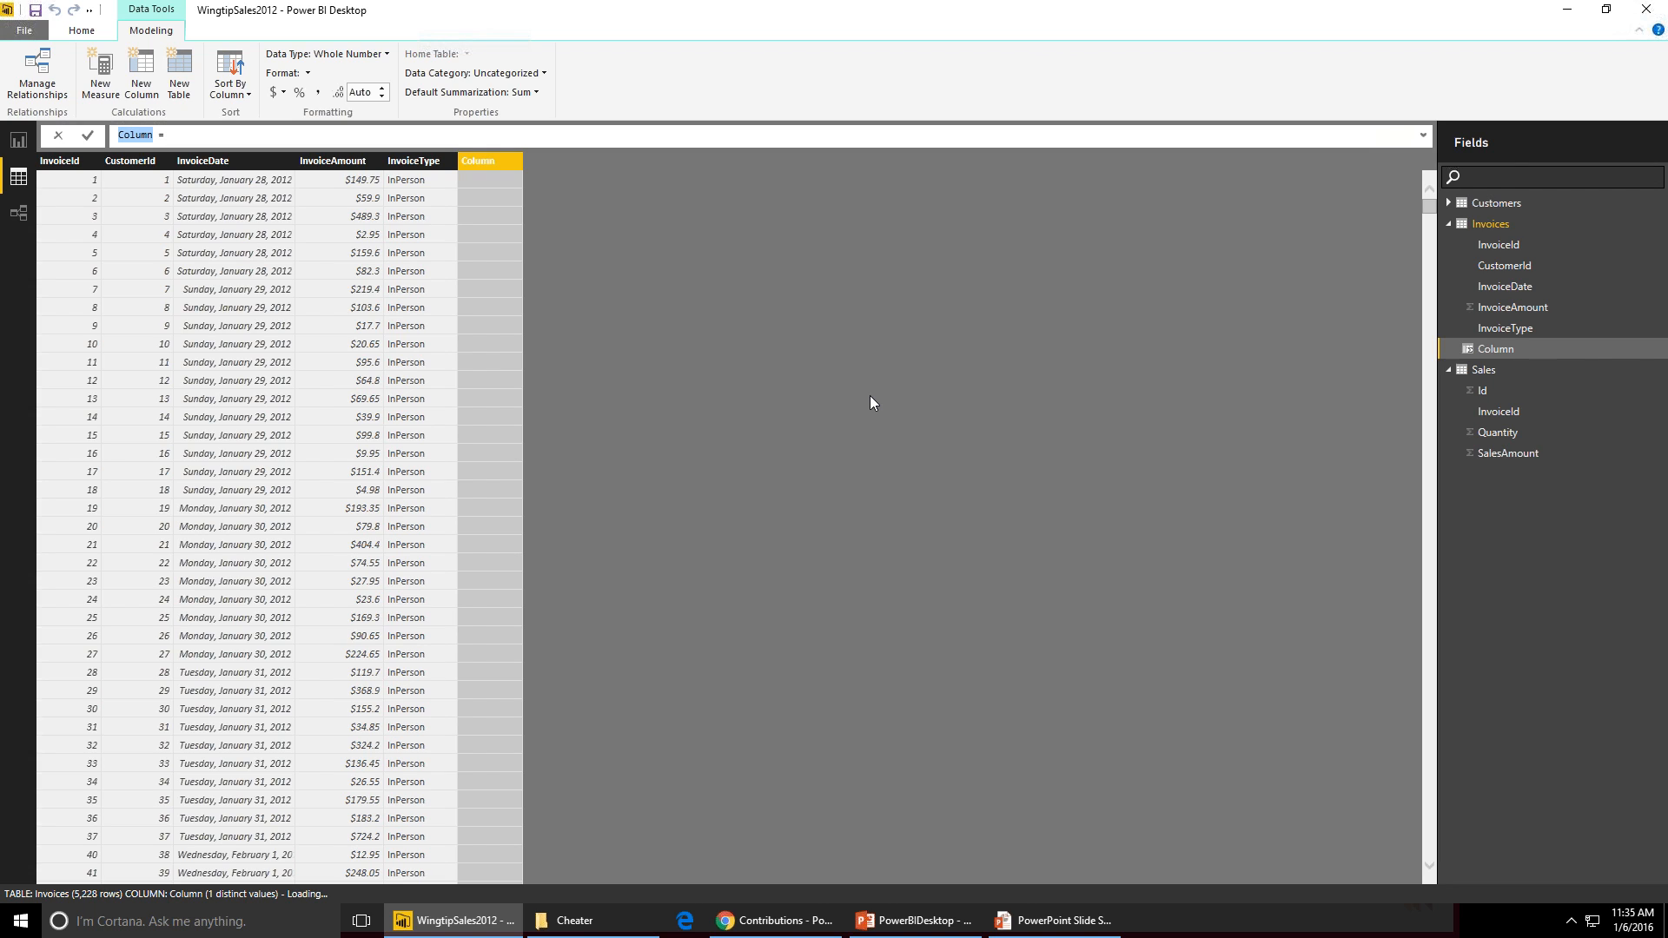
text(Purchase Type)
- Start the Purchase Type formula with SWITCH on the Invoices[InvoiceType] column, continuing on a new line
key(End)
click(1422, 136)
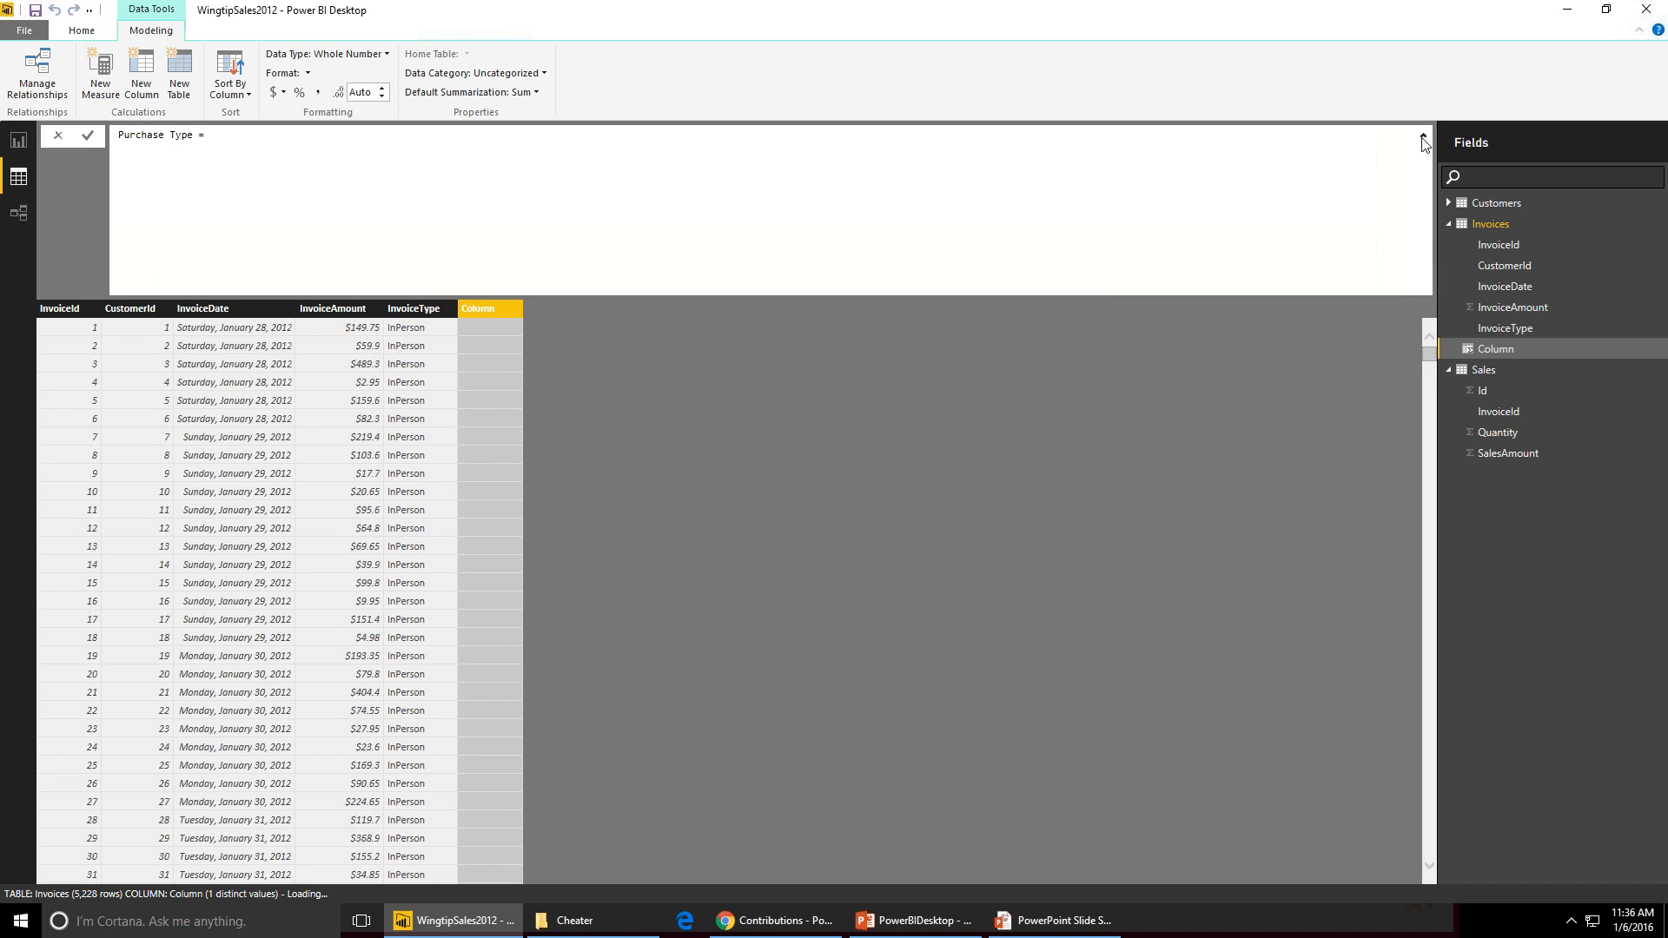
click(1422, 136)
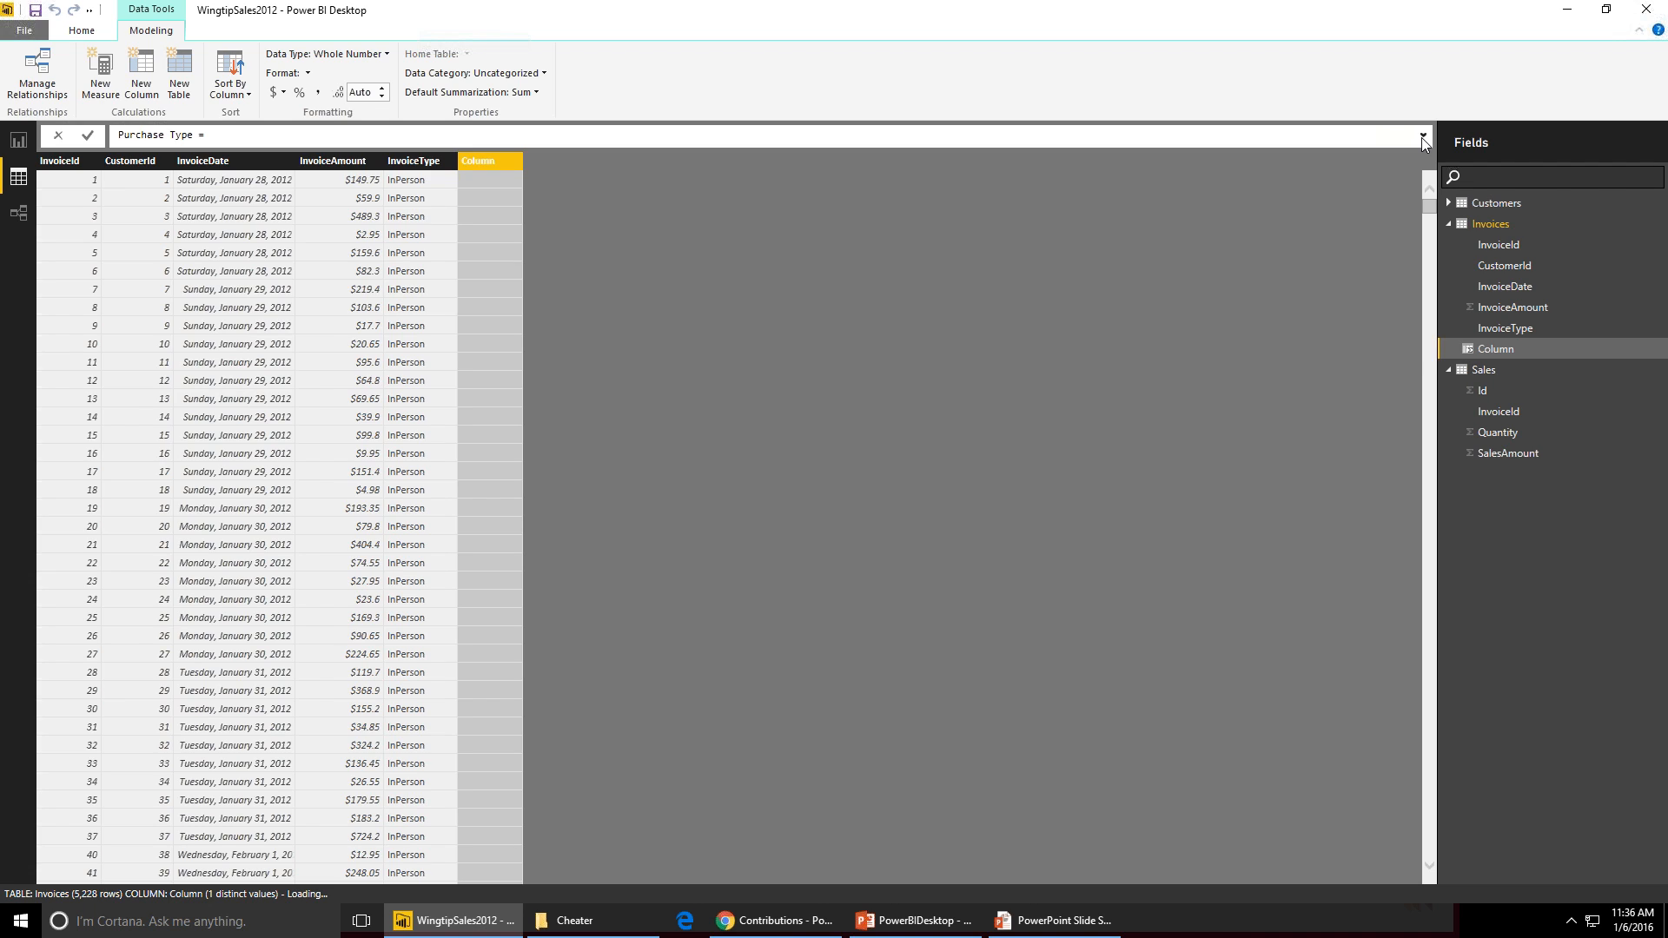
click(1423, 137)
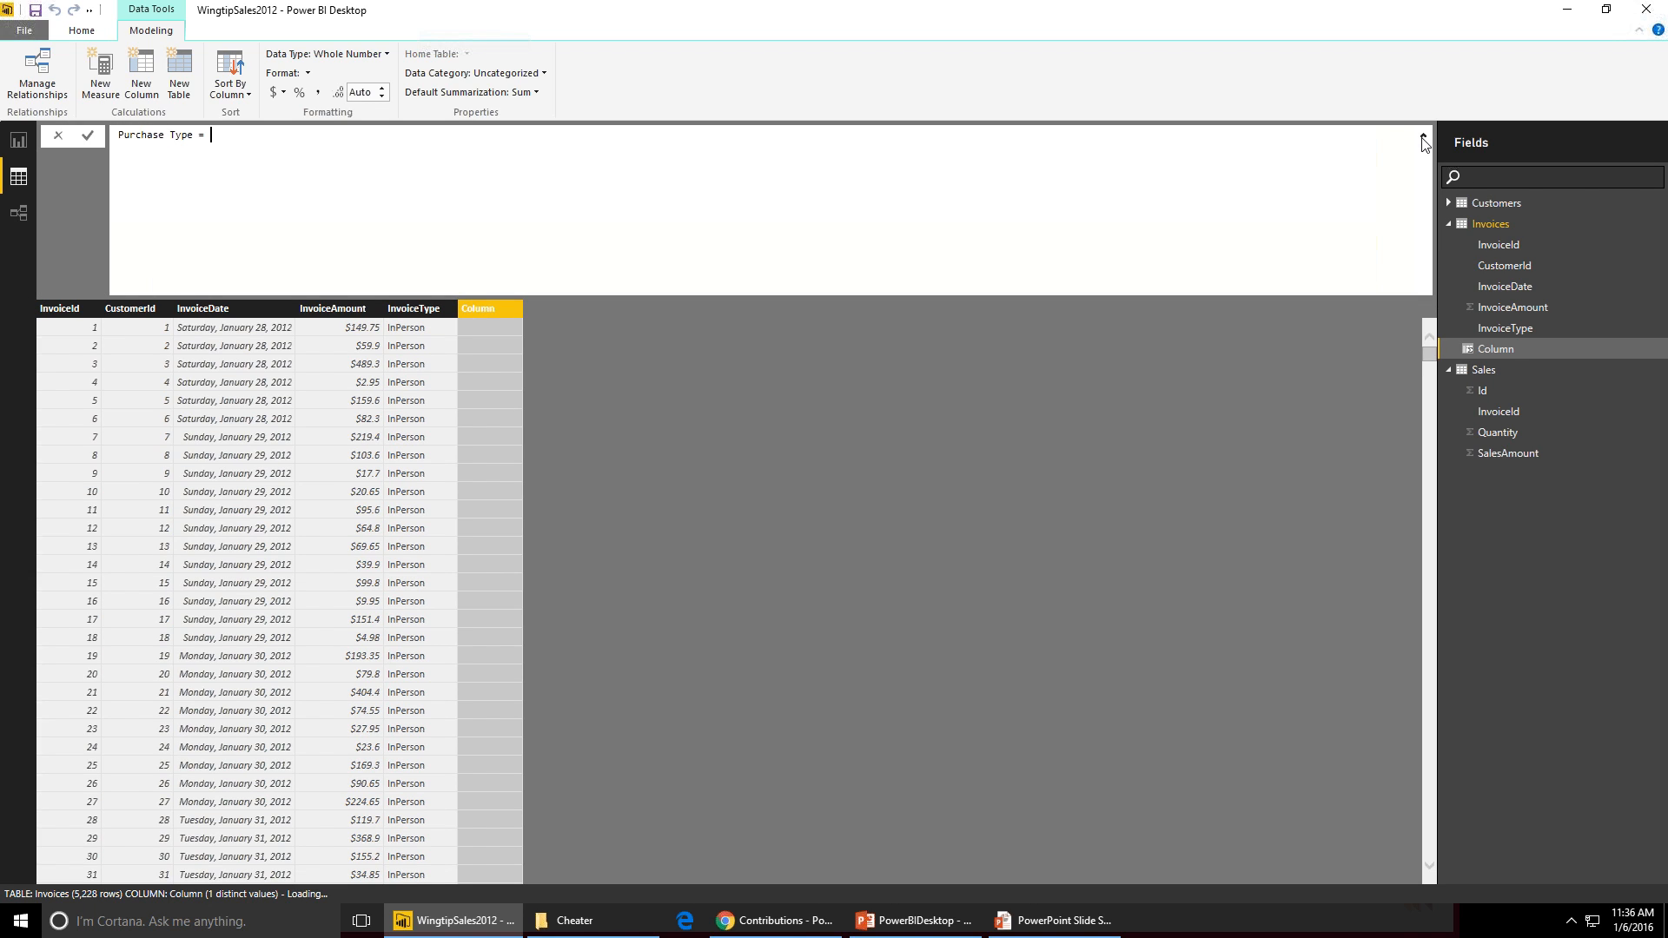
key(shift+Return)
text(SWITCH()
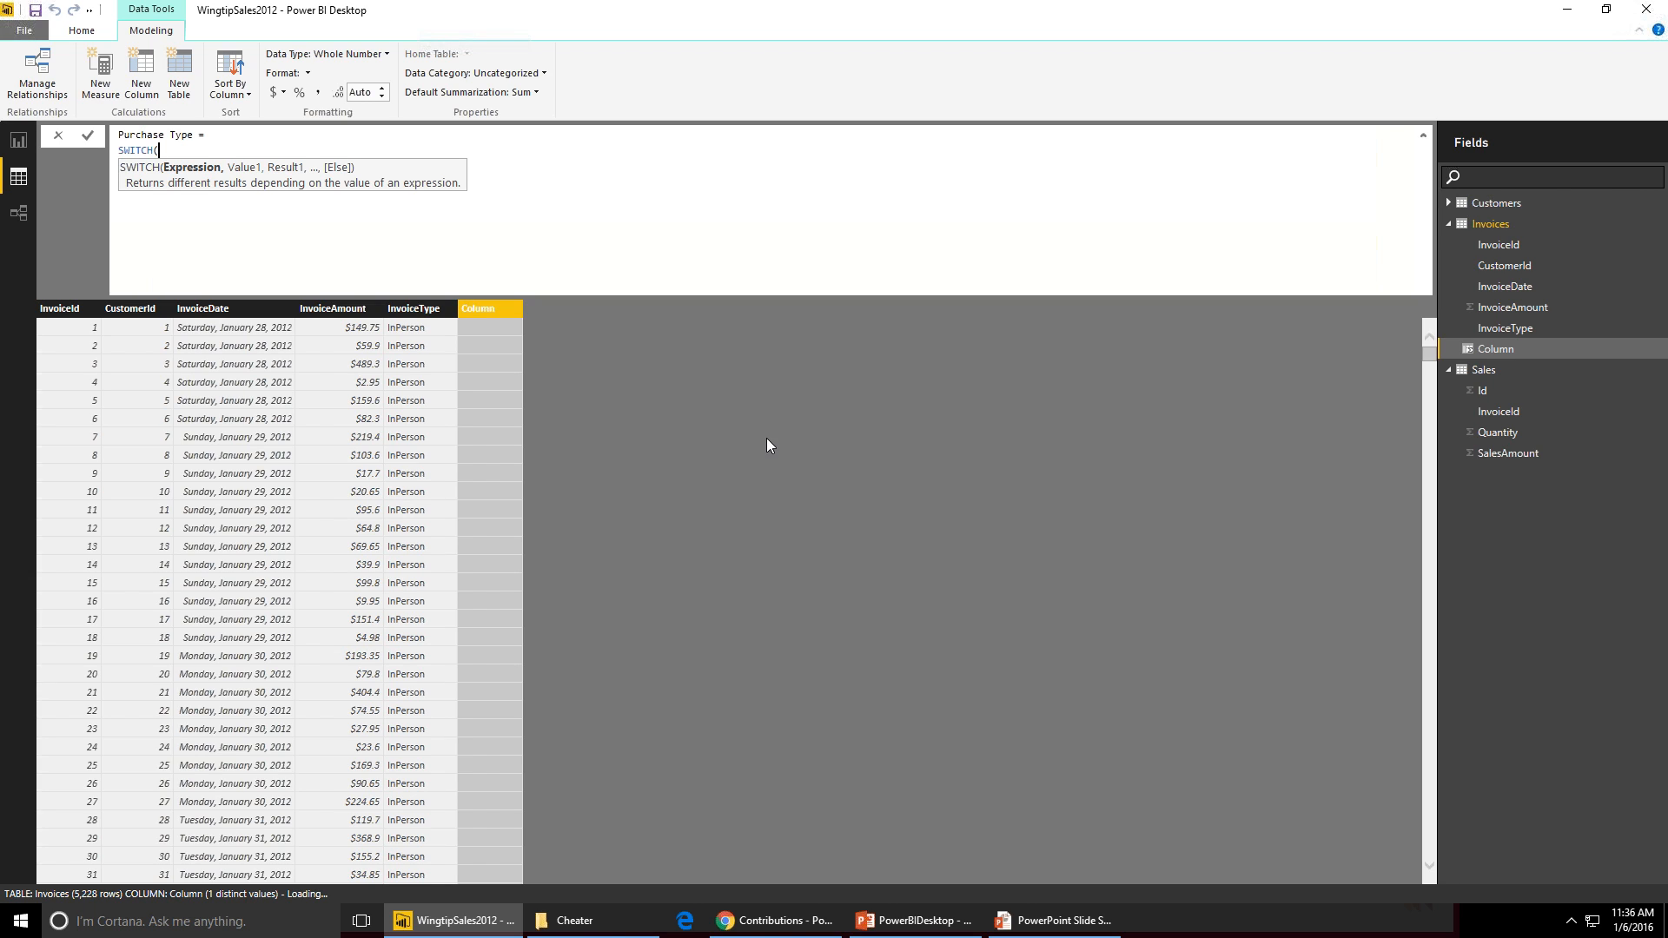
click(420, 312)
text(,     )
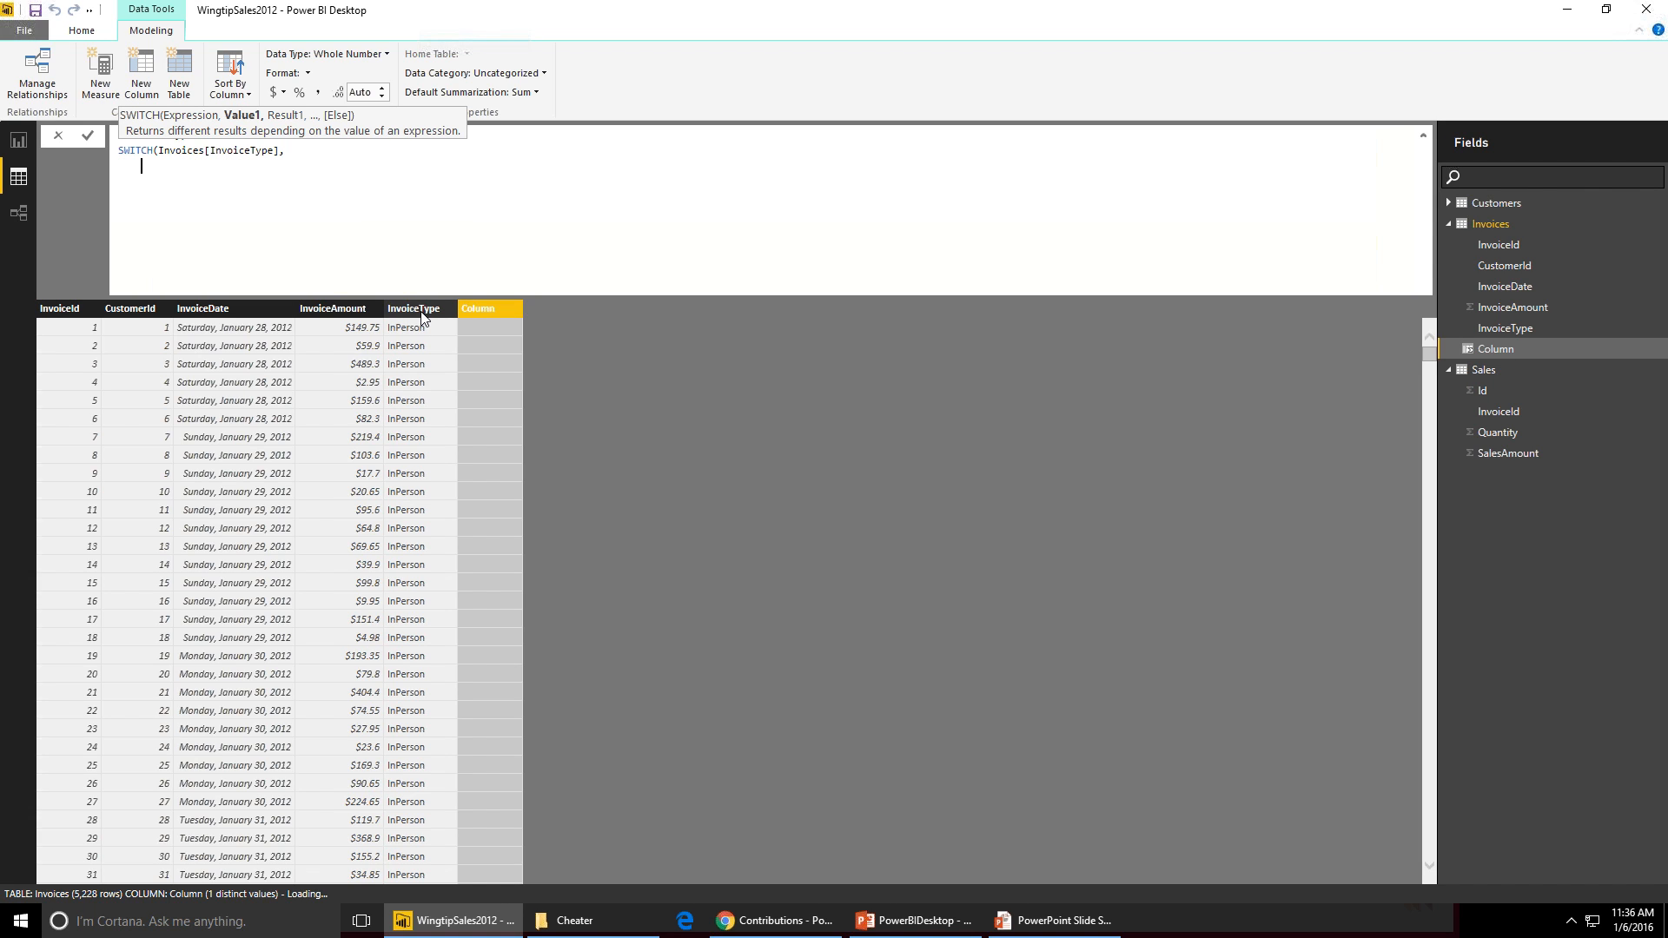
text("", "")
- Add the first SWITCH case mapping "InPerson" to "Store Purchases", followed by a comma
key(Left)
key(Left)
key(Left)
key(Left)
text(InPerson)
key(Right)
key(Right)
key(Right)
text(Store Purchases)
key(Home)
text(,)
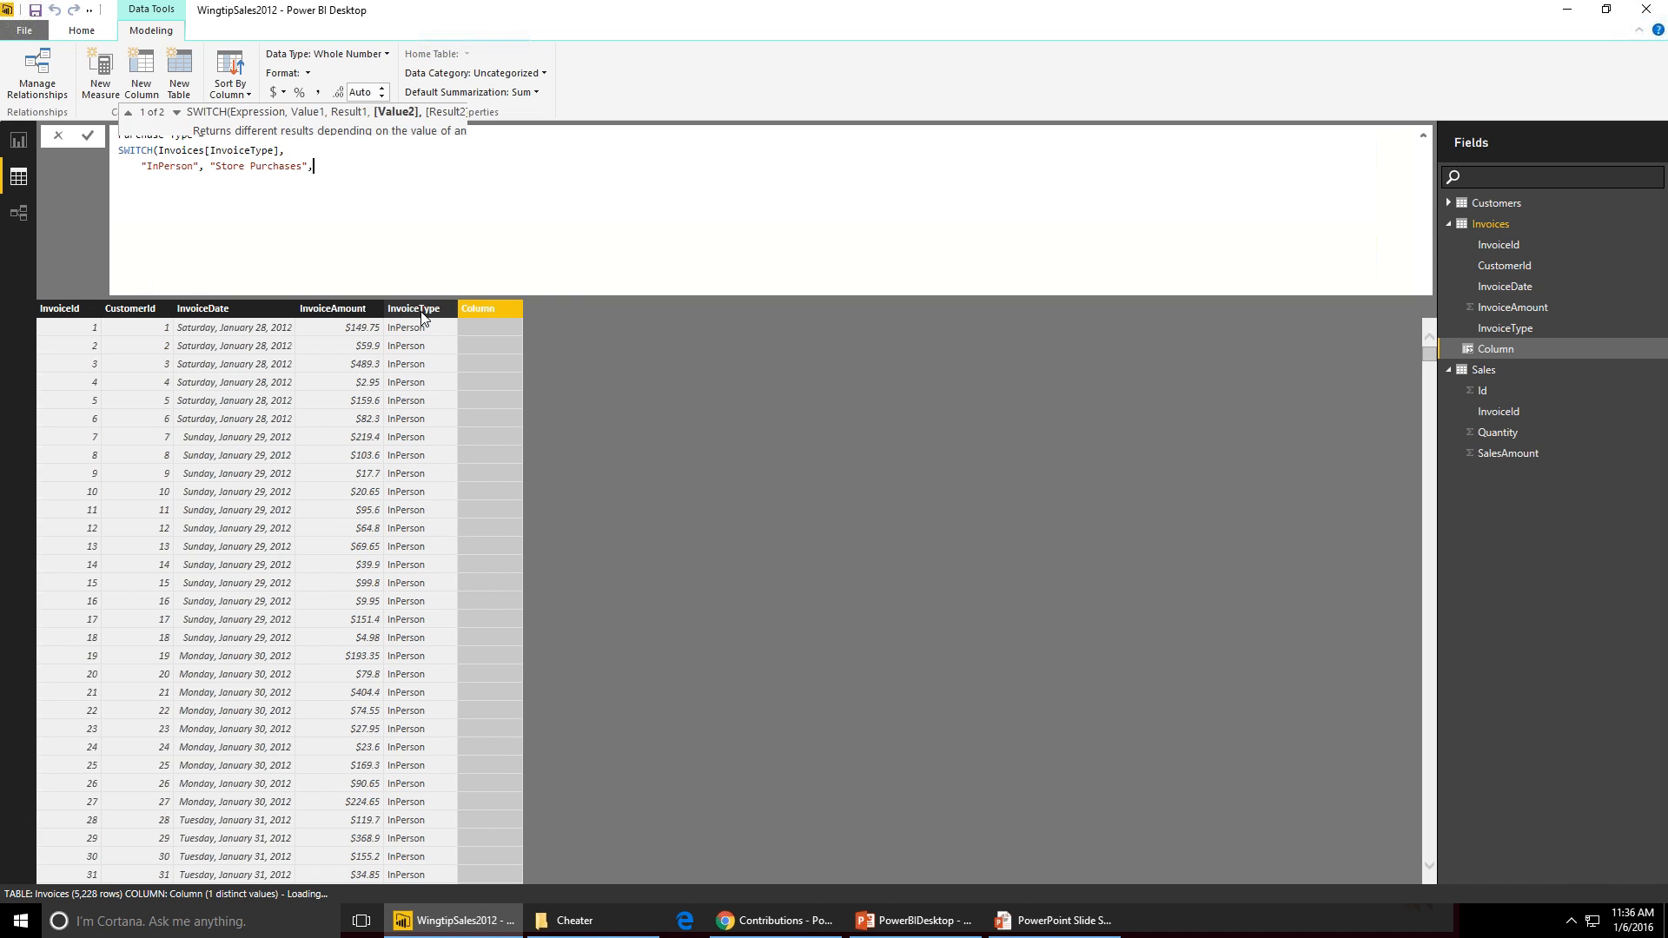
- Duplicate the case line twice and close the SWITCH expression with a parenthesis
key(shift+Home)
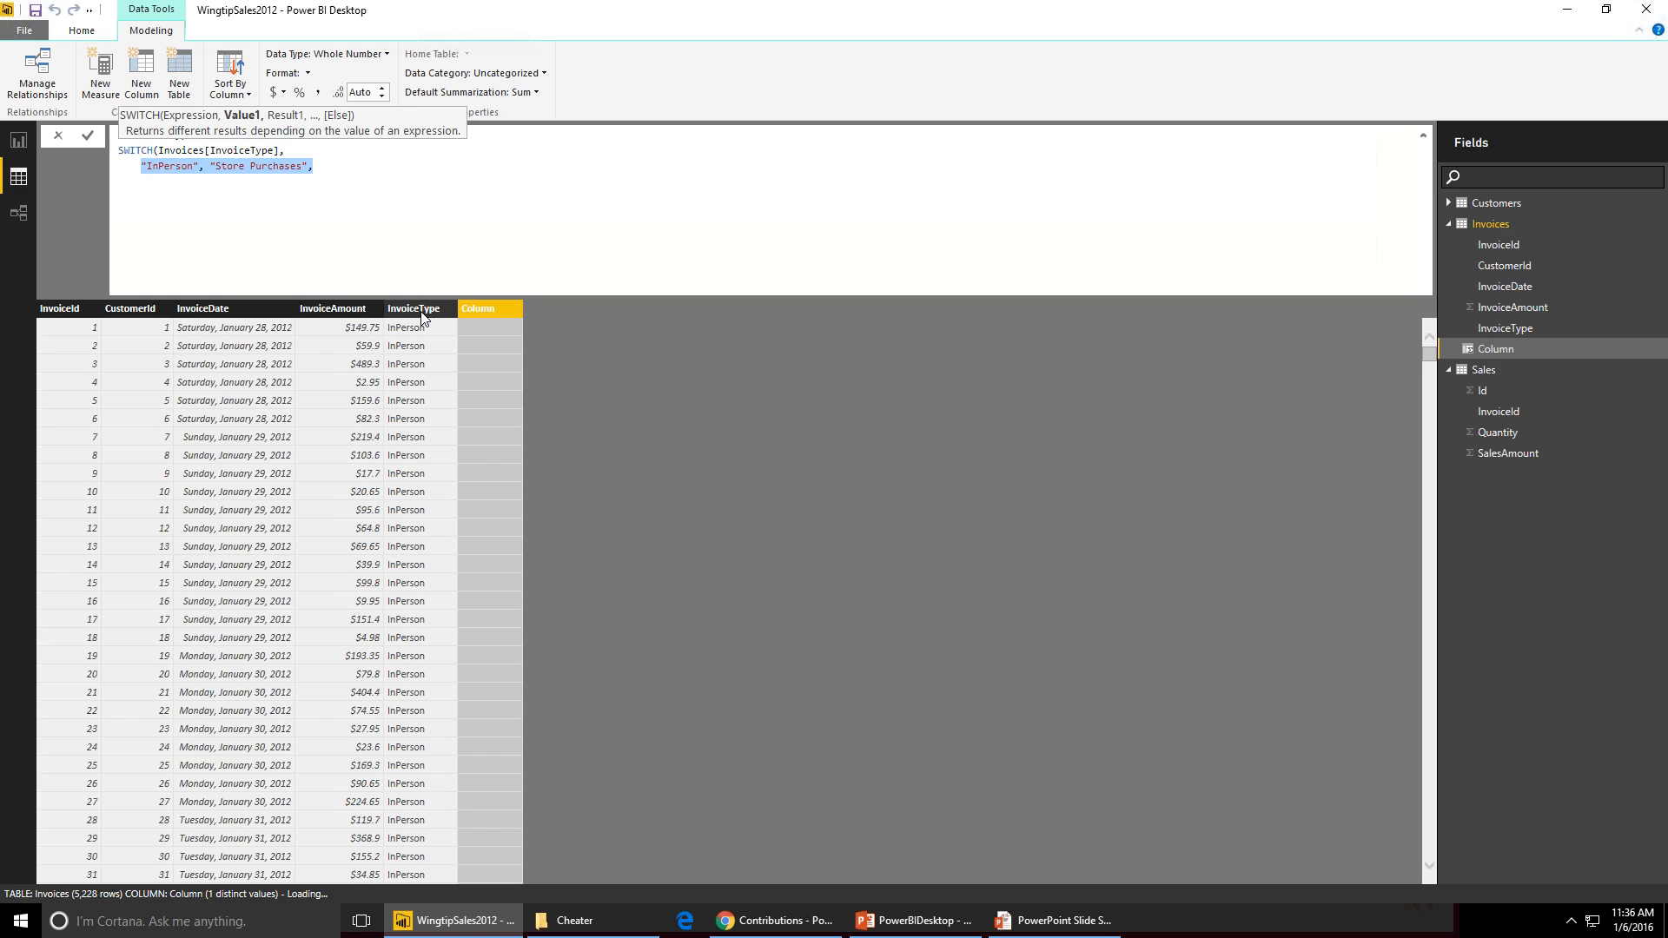
key(ctrl+c)
key(End)
key(shift+Return)
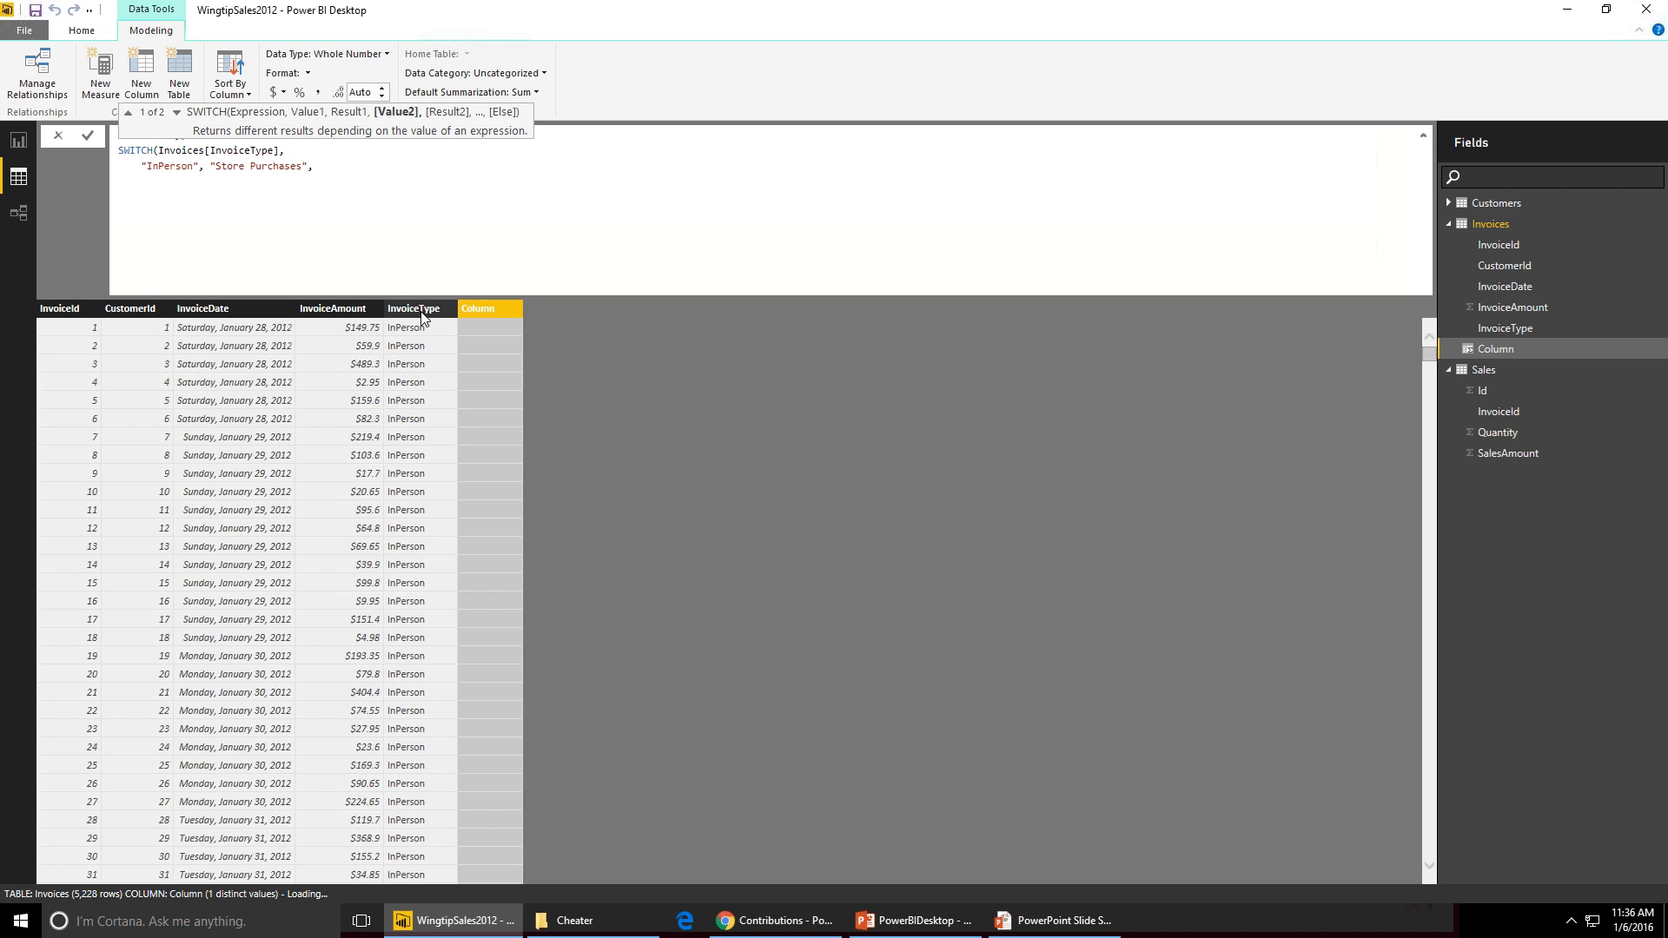
key(ctrl+v)
key(shift+Return)
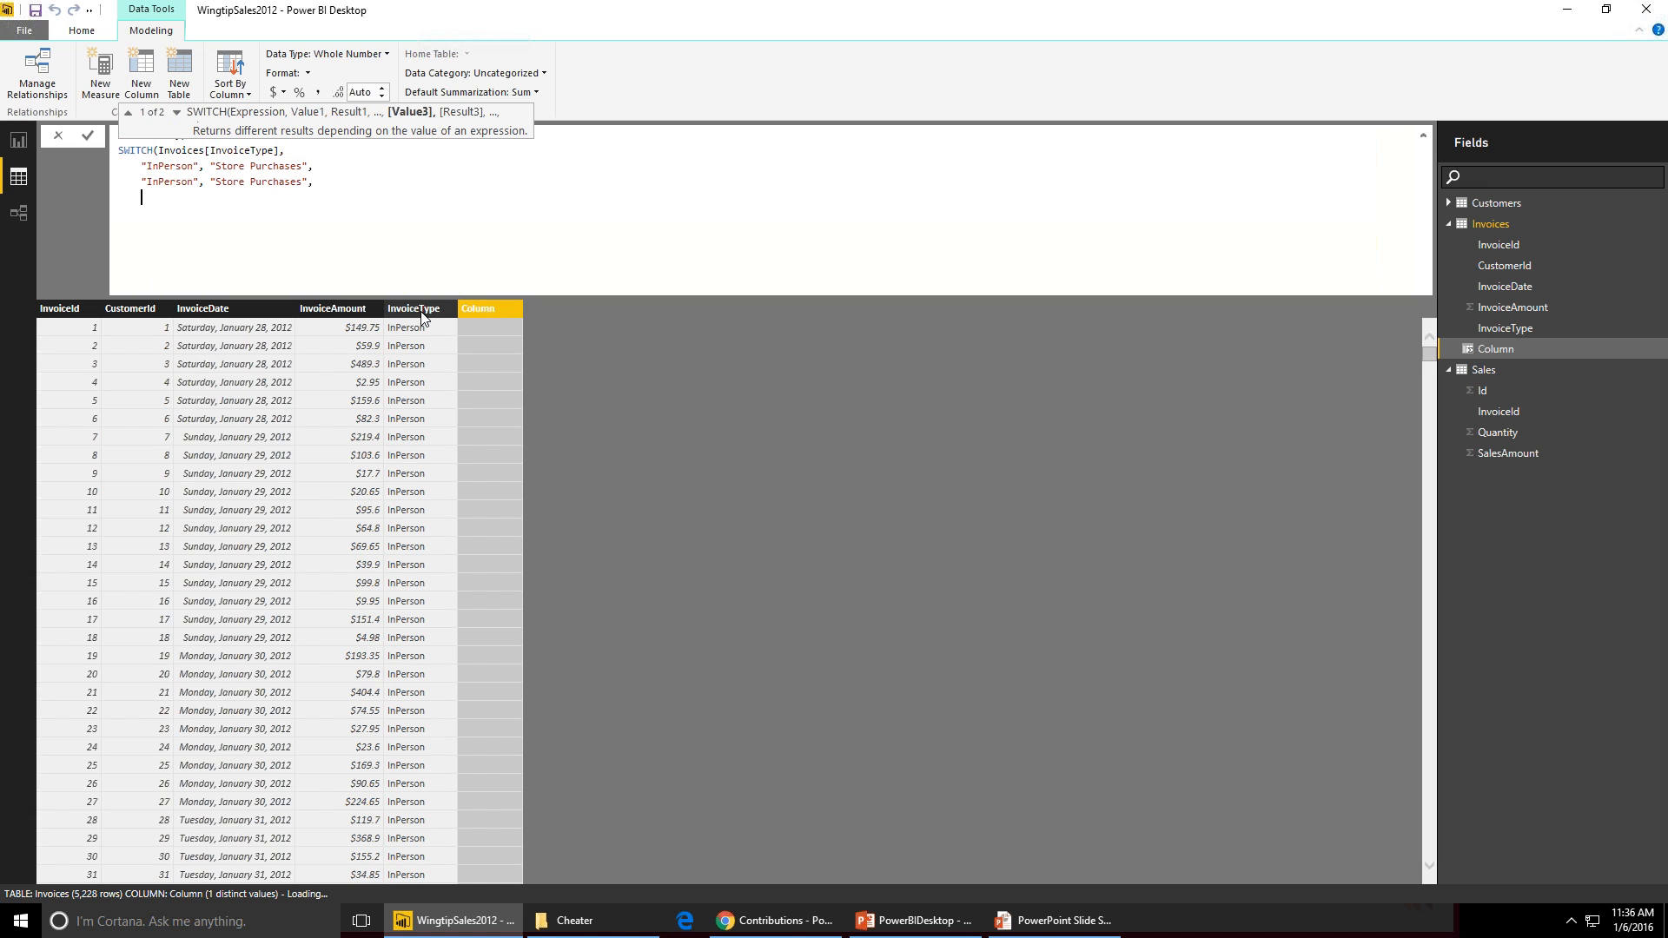
key(ctrl+v)
key(BackSpace)
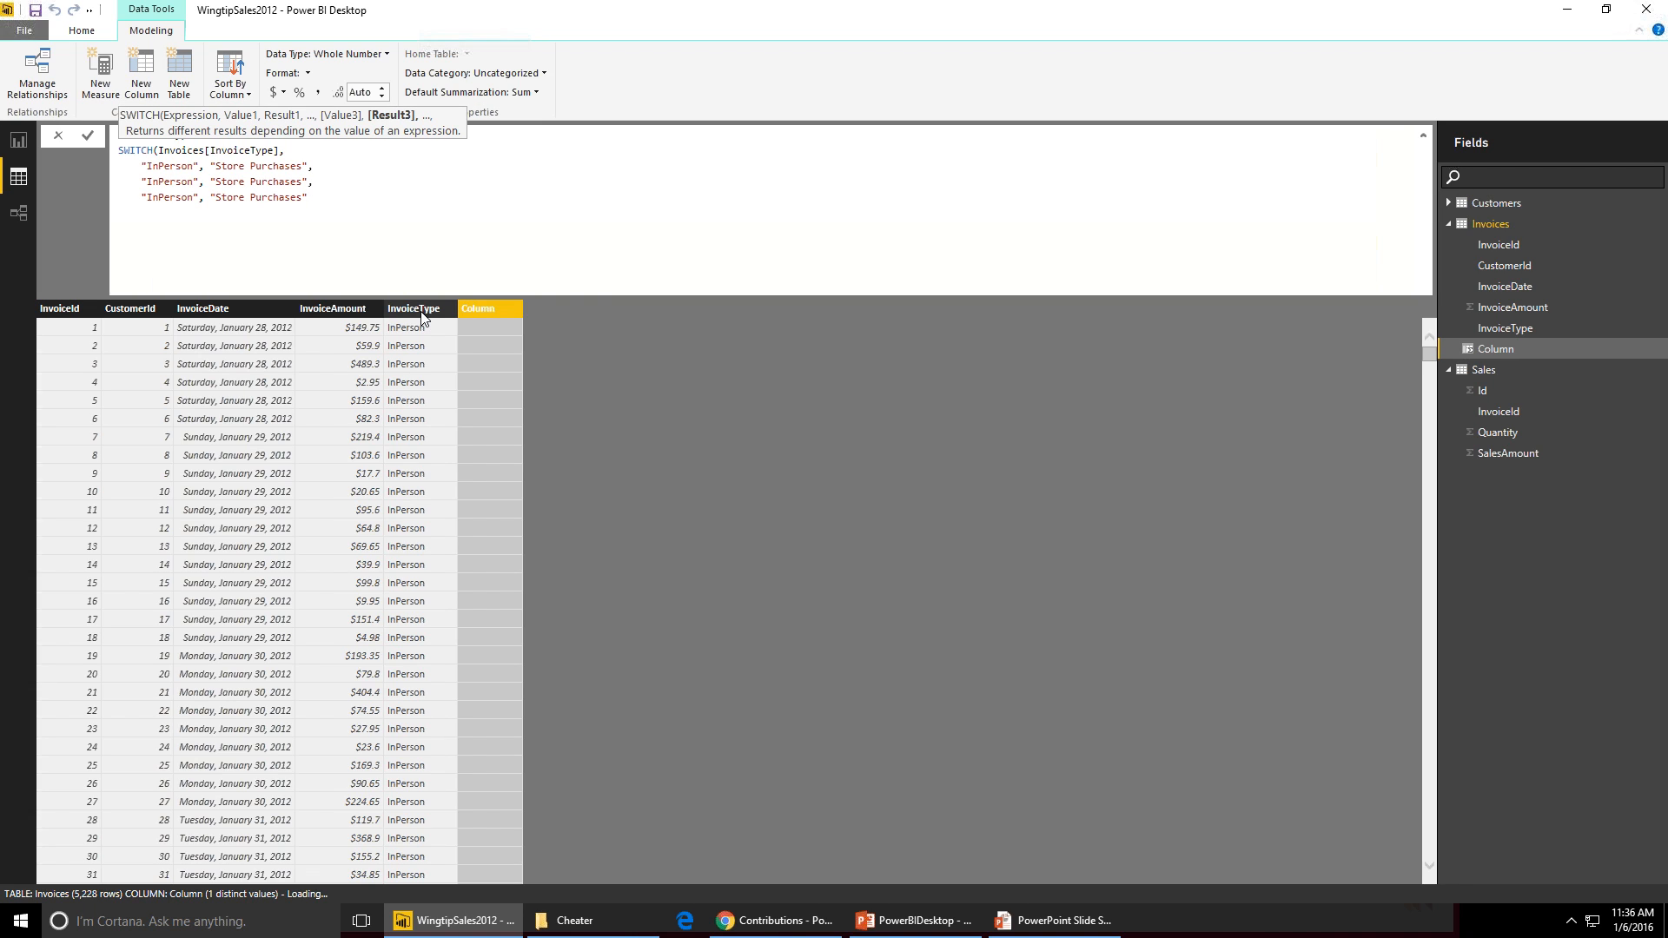
text())
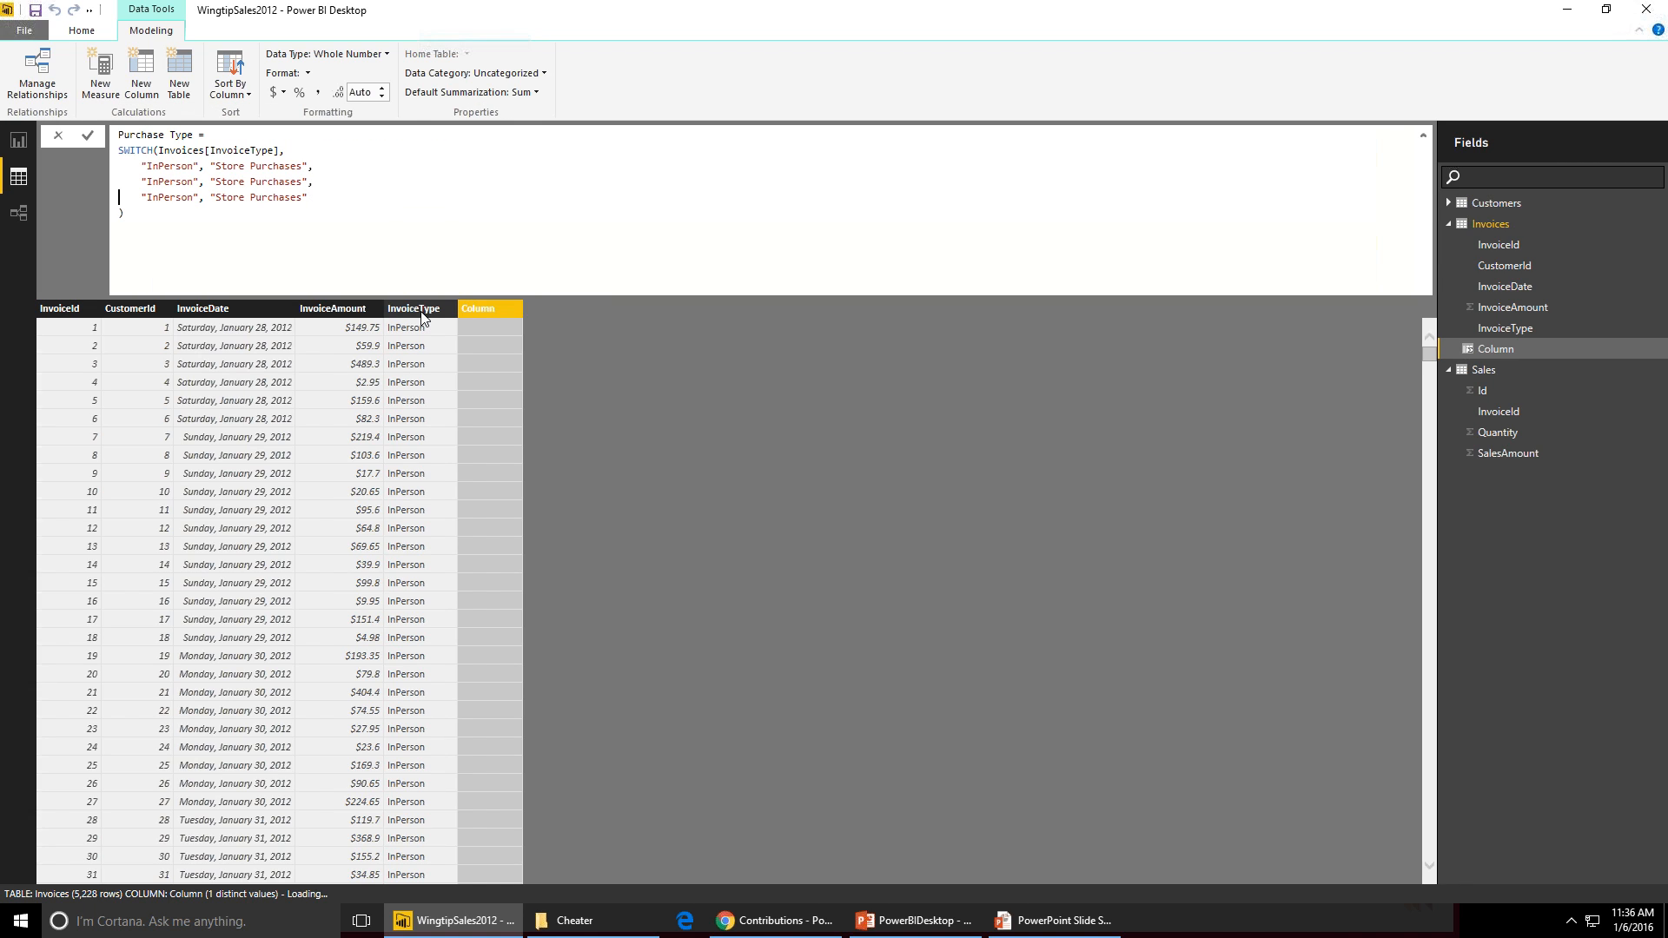
- Change the second case to map "MailOrder" to "Mail Order Purchases"
key(Up)
key(Right)
key(Right)
key(Right)
key(Right)
key(Right)
key(Right)
key(Right)
key(Right)
key(Right)
key(Right)
key(Right)
key(Right)
key(Right)
key(ctrl+shift+Left)
text(MailOrder)
key(ctrl+shift+Right)
key(ctrl+shift+Right)
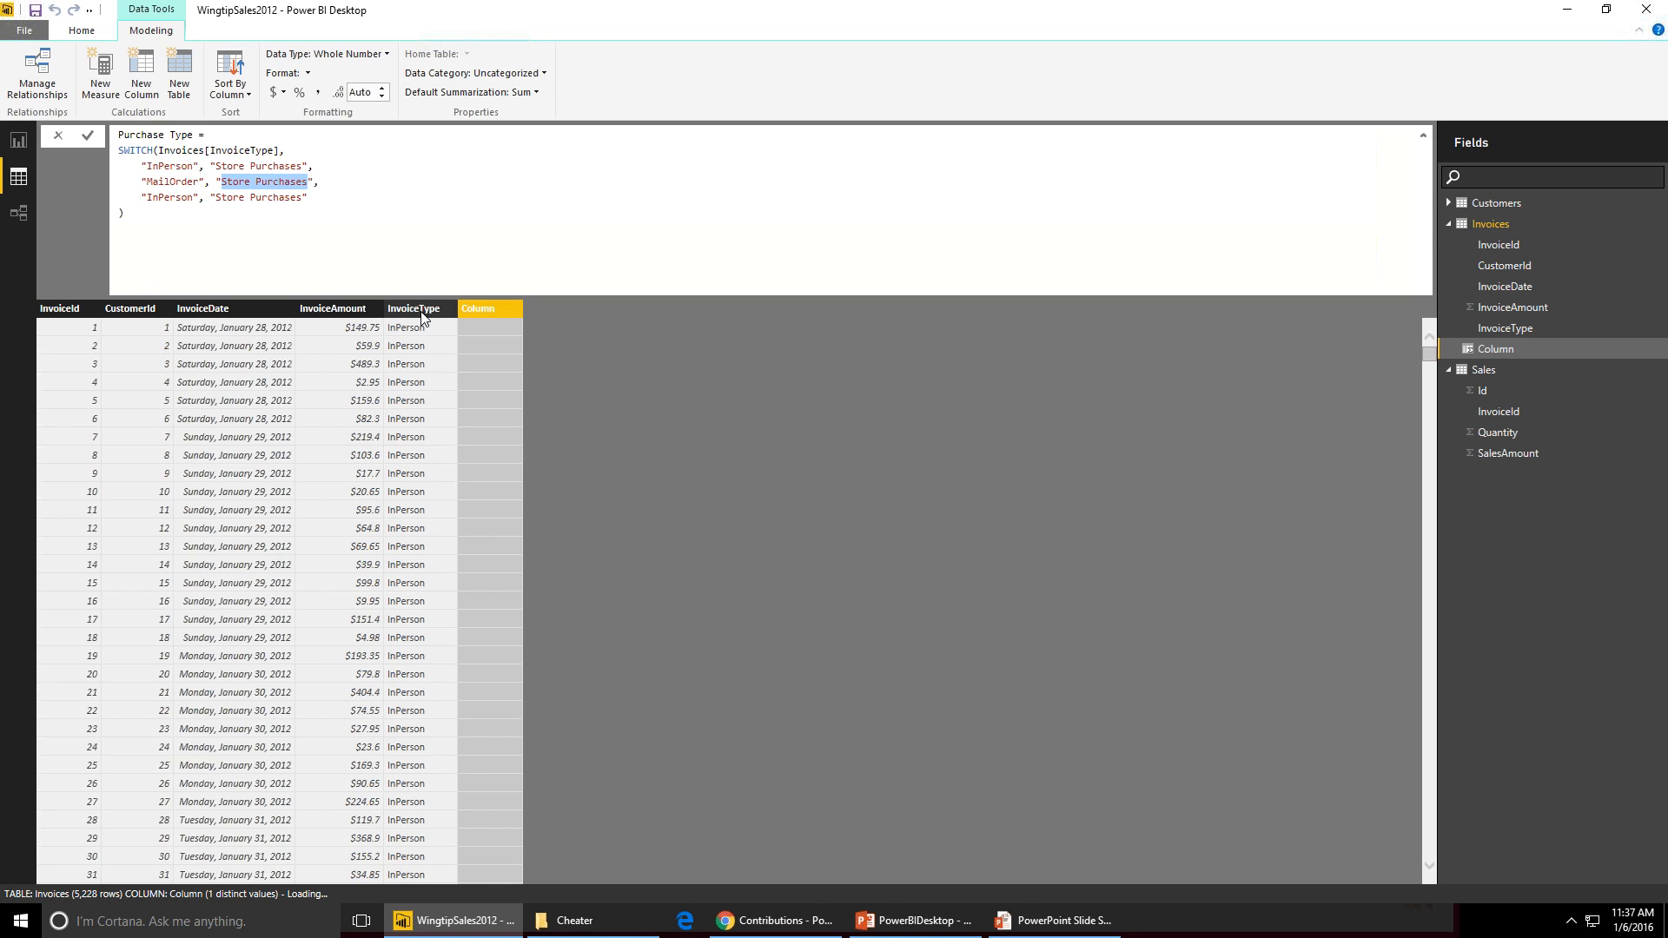
text(Mail Ord)
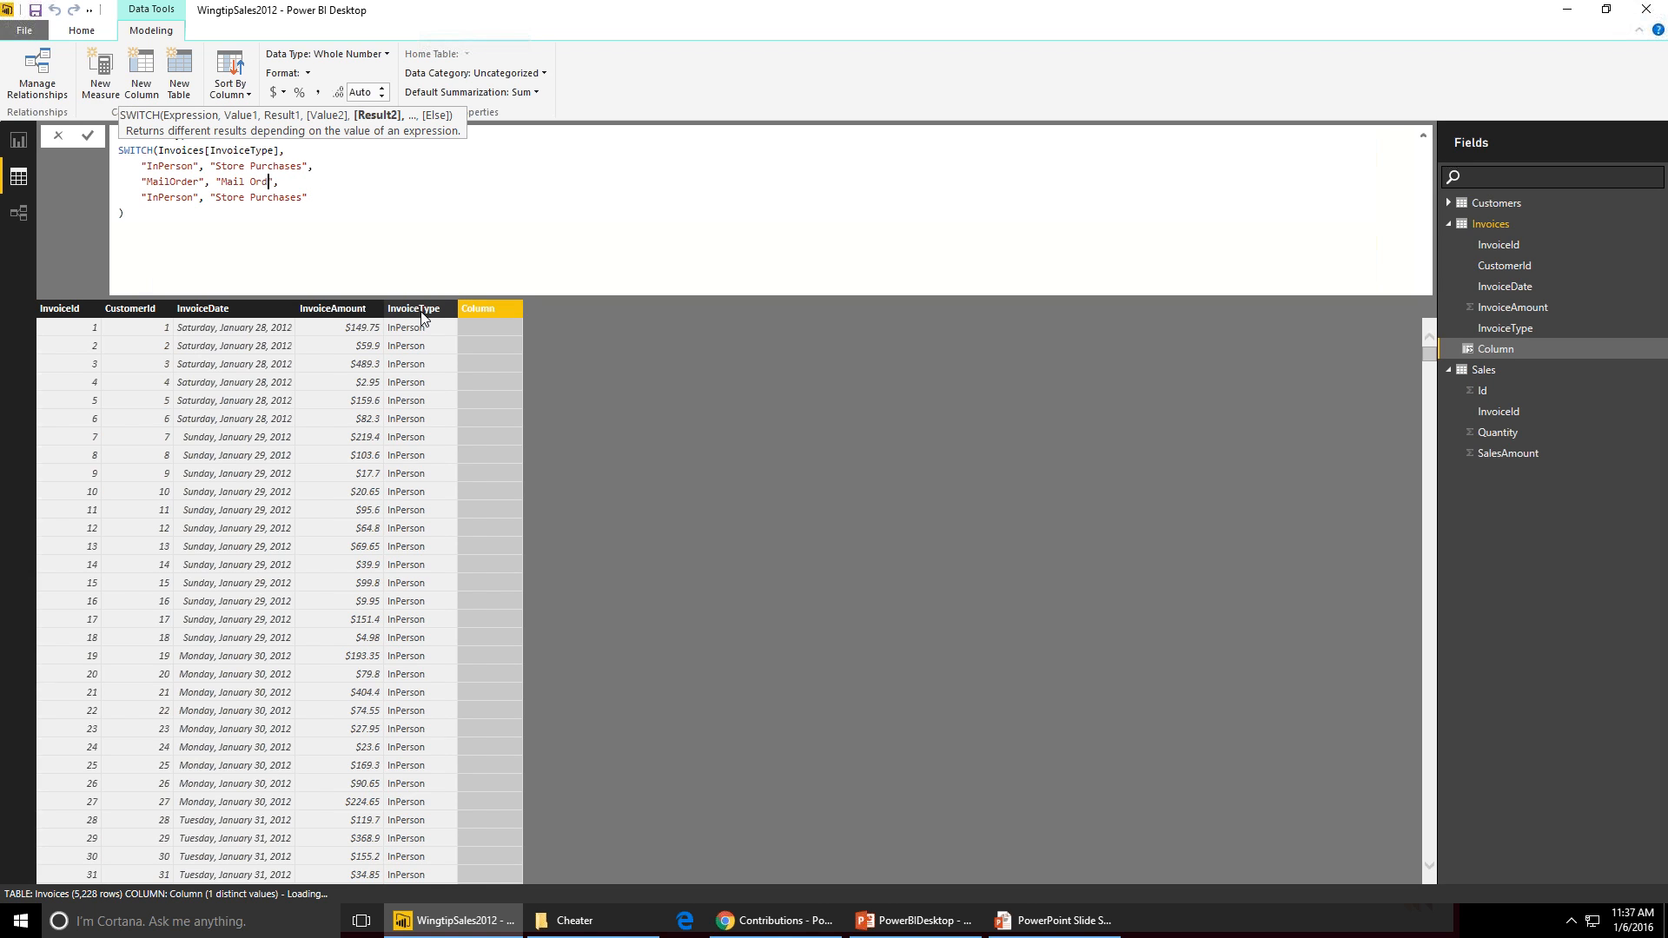
text(er Pruc)
text(ahs)
text(e)
key(ctrl+shift+Left)
text(Purchases)
key(ctrl+Left)
key(ctrl+Left)
key(Down)
- Change the third case to map "Online" to "Online Purchases" and commit the calculated column
key(Escape)
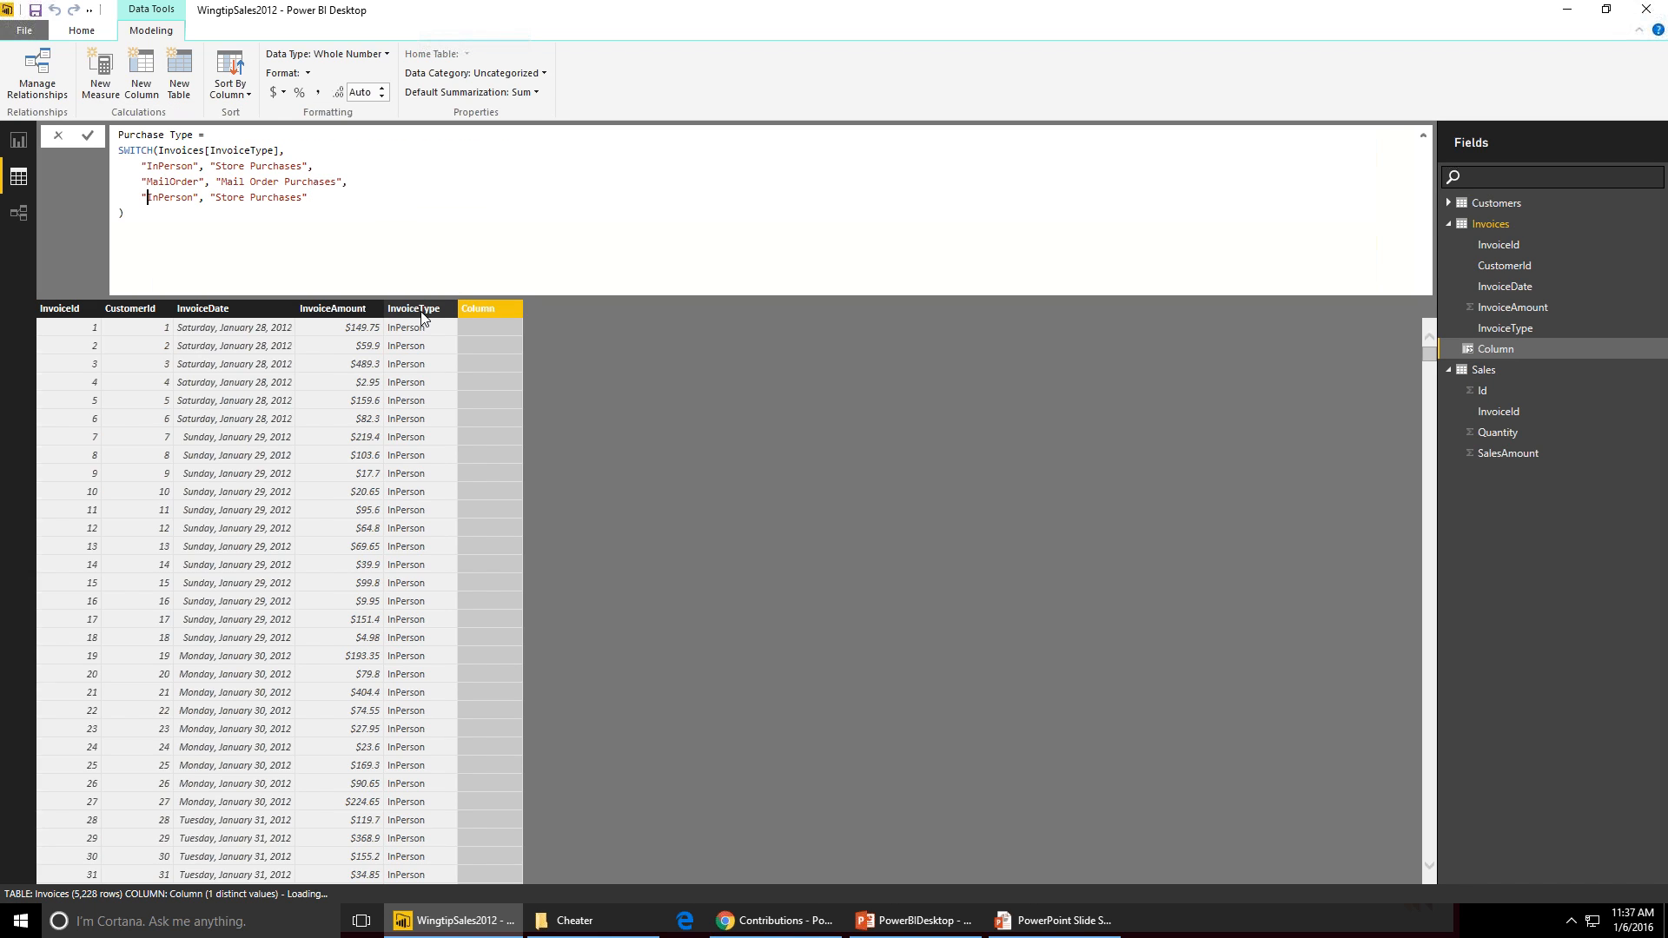
key(ctrl+shift+Right)
text(Onlin)
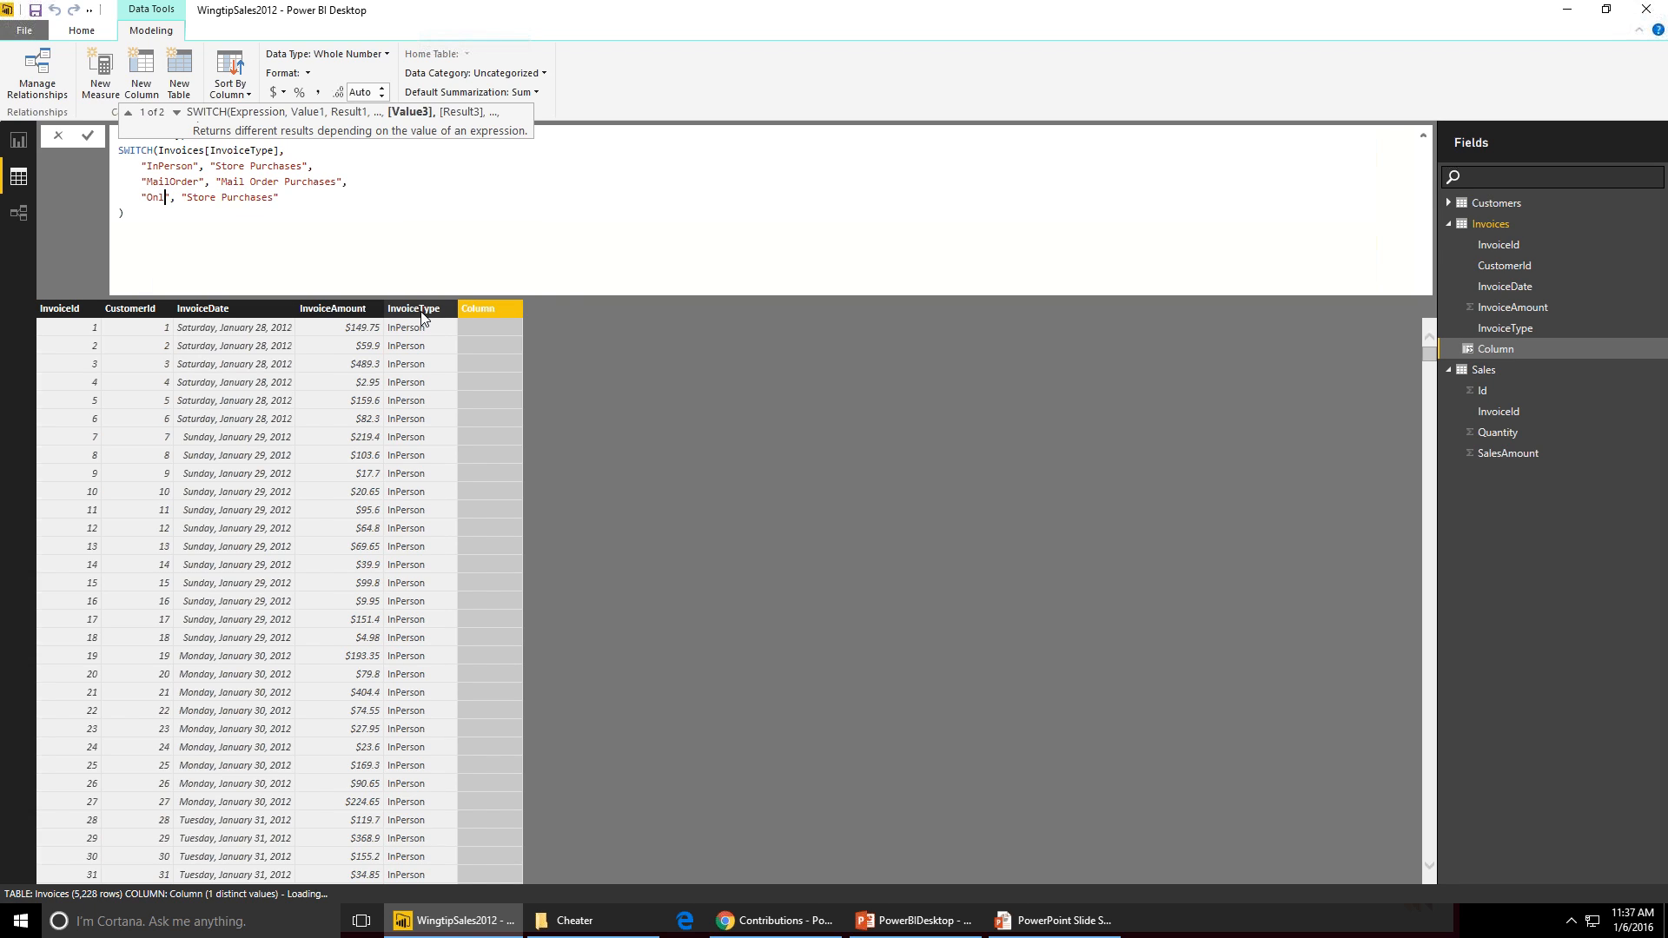
text(e)
key(End)
key(ctrl+Left)
key(ctrl+Left)
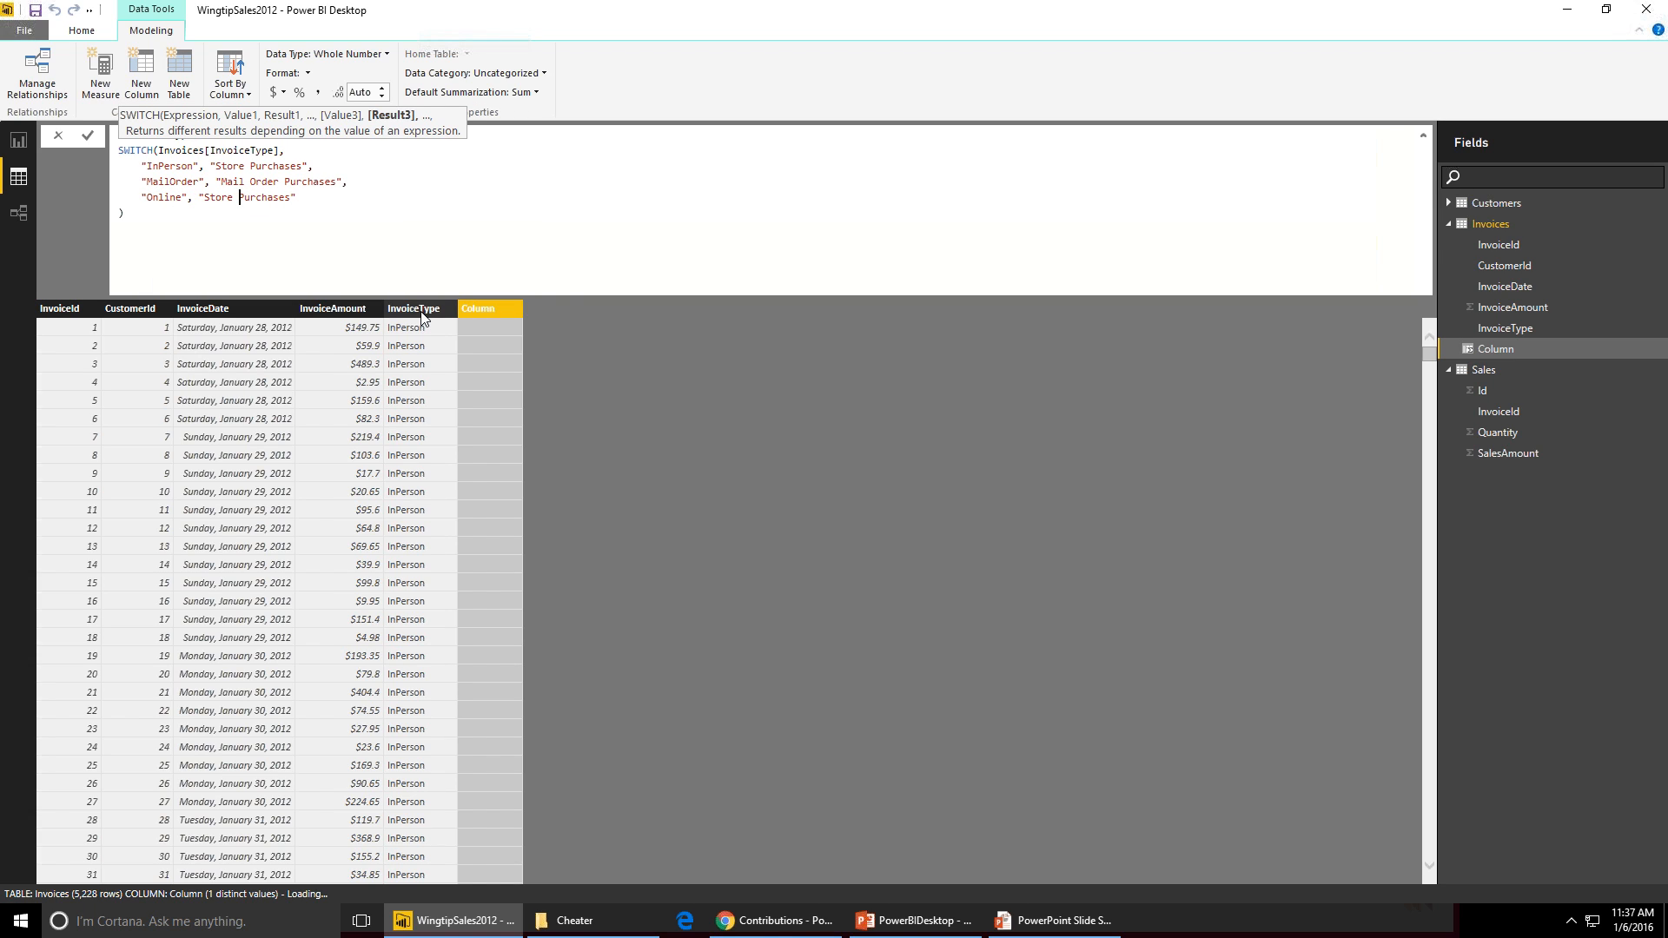
key(ctrl+shift+Left)
text(Online)
key(Return)
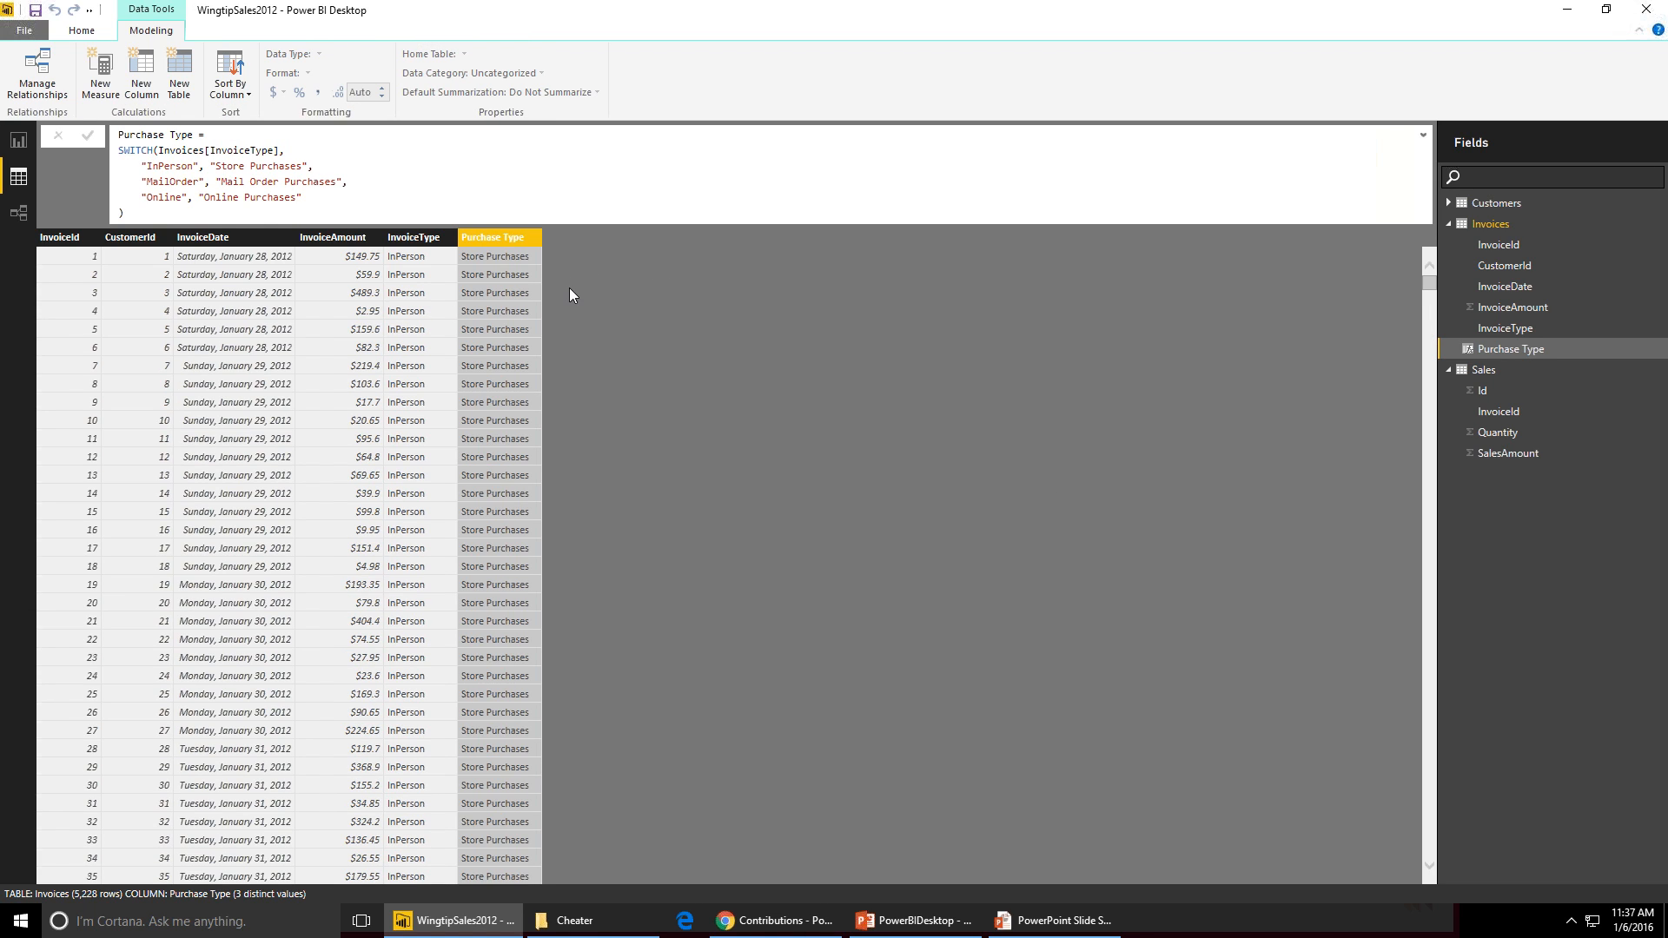
- Scroll through the Invoices table to review the Purchase Type values
scroll(808, 458, down, 8)
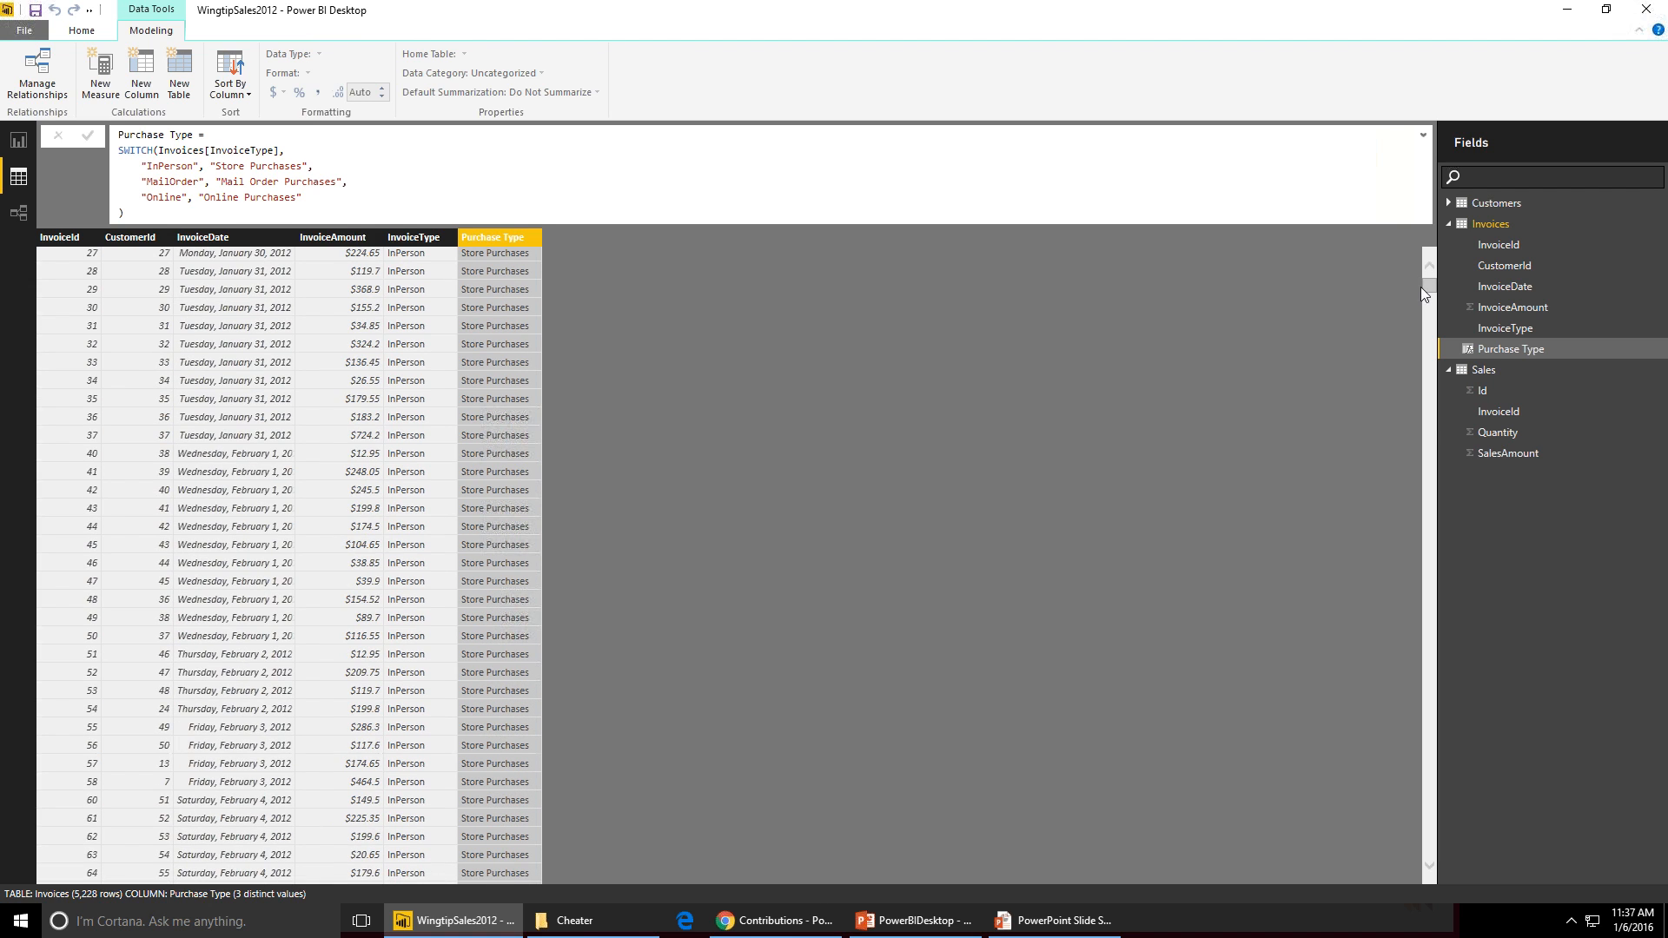
drag(1426, 288, 1381, 682)
scroll(1020, 492, up, 10)
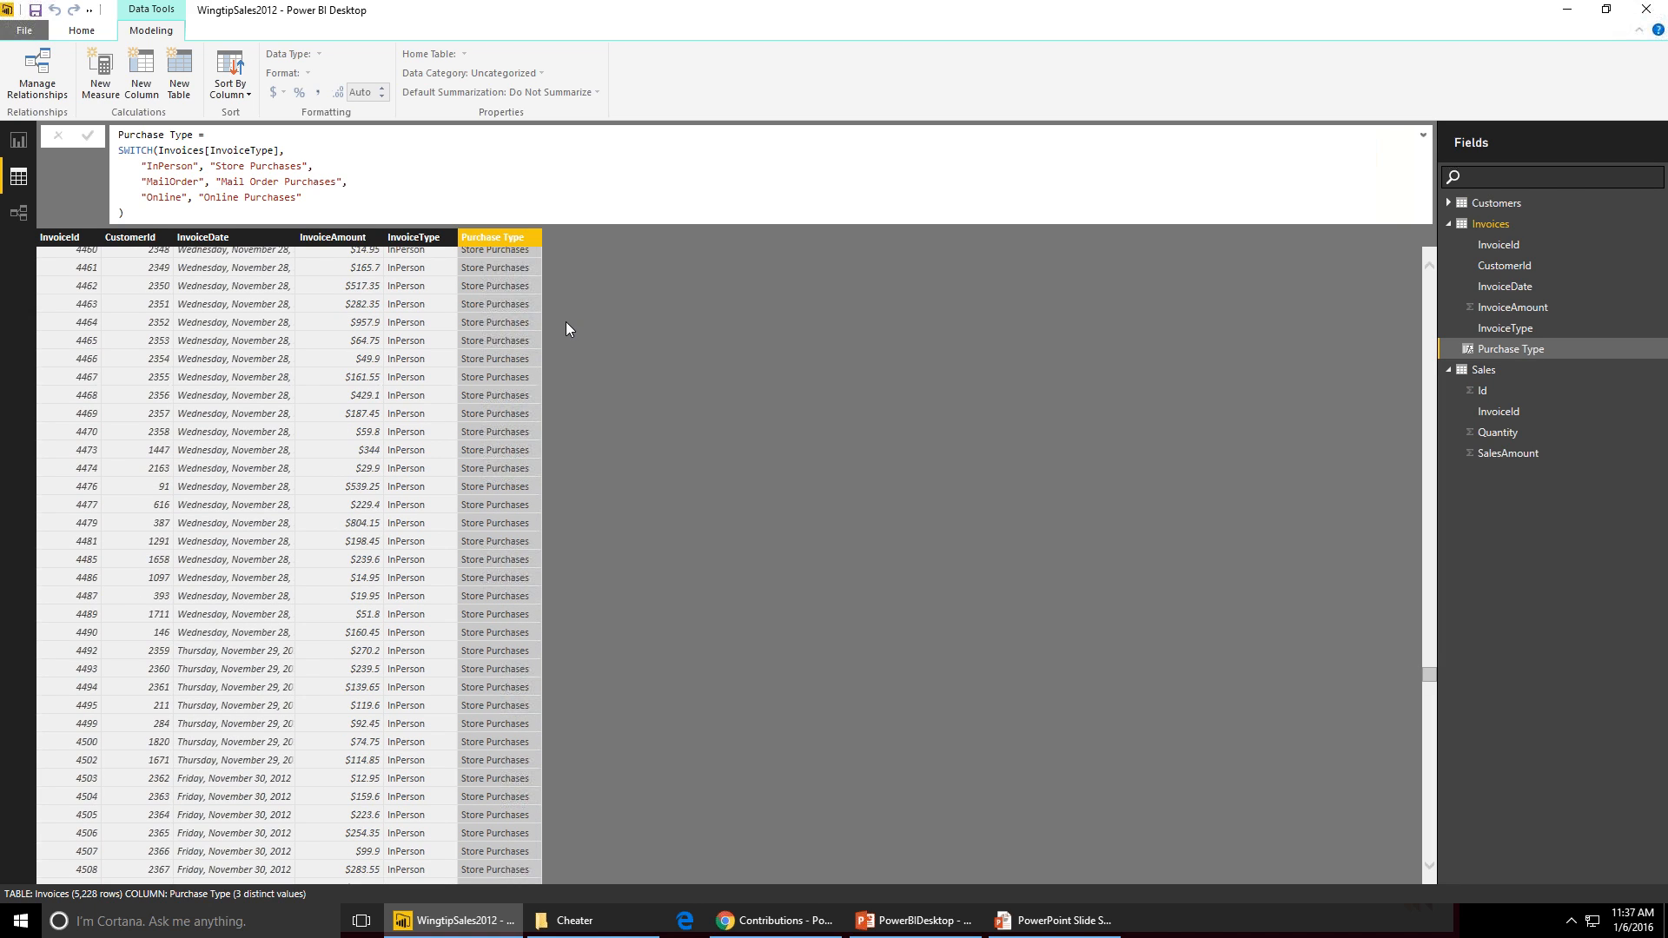
- In the report matrix, remove Count of CustomerId from the values and add Purchase Type as columns
click(20, 147)
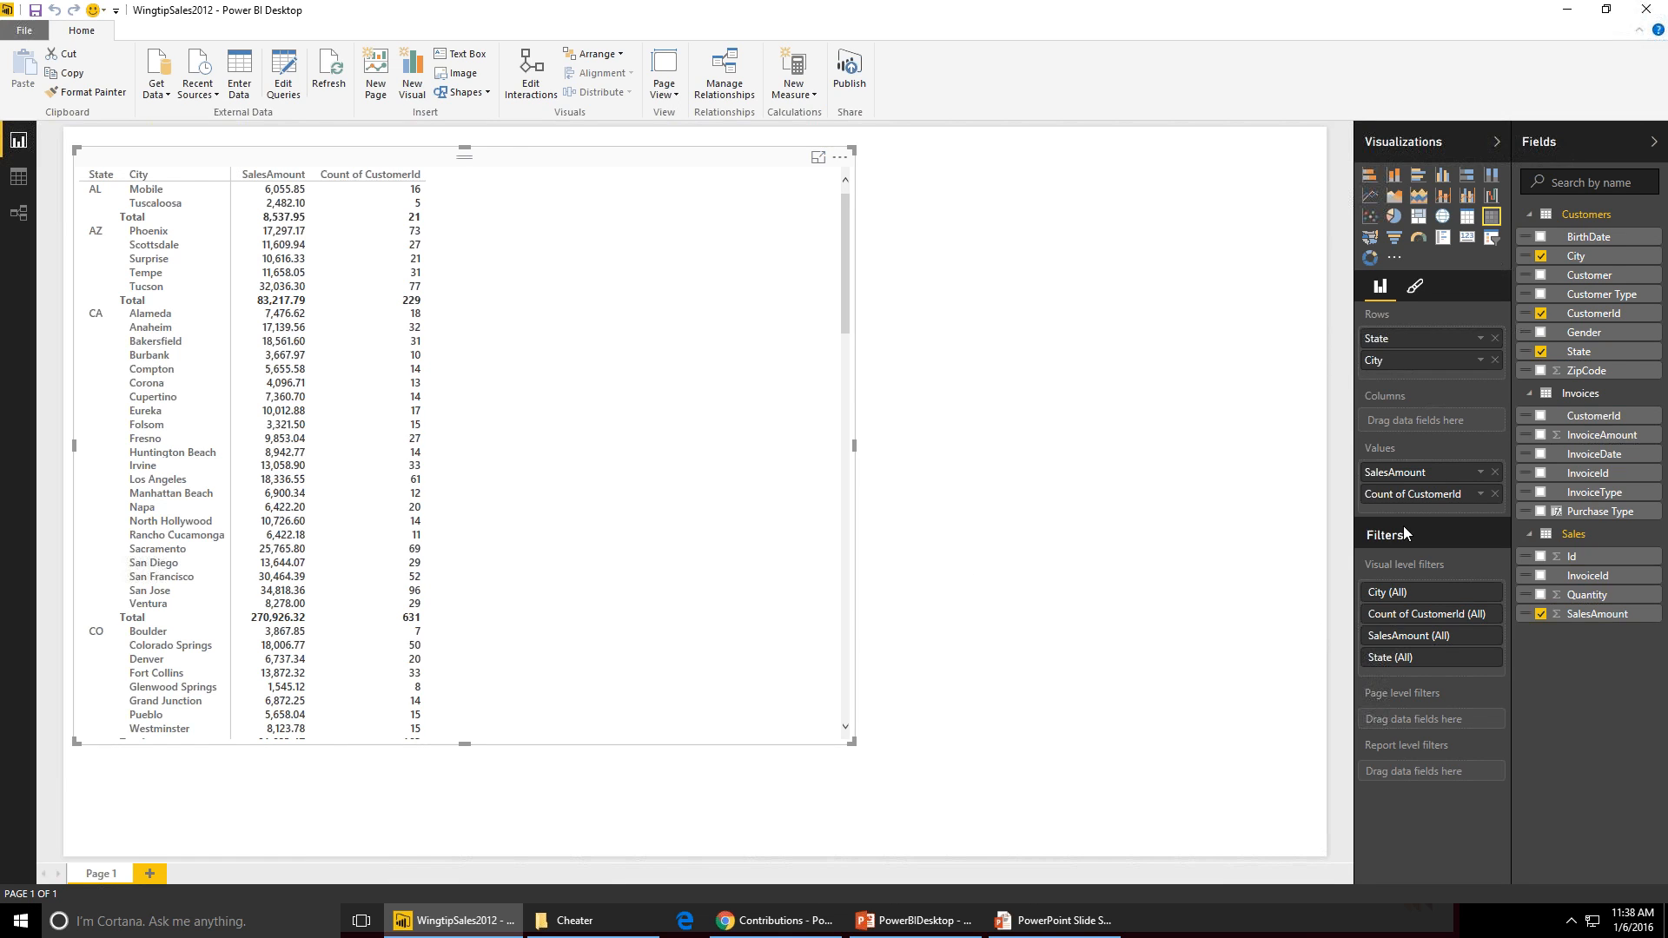
click(1495, 494)
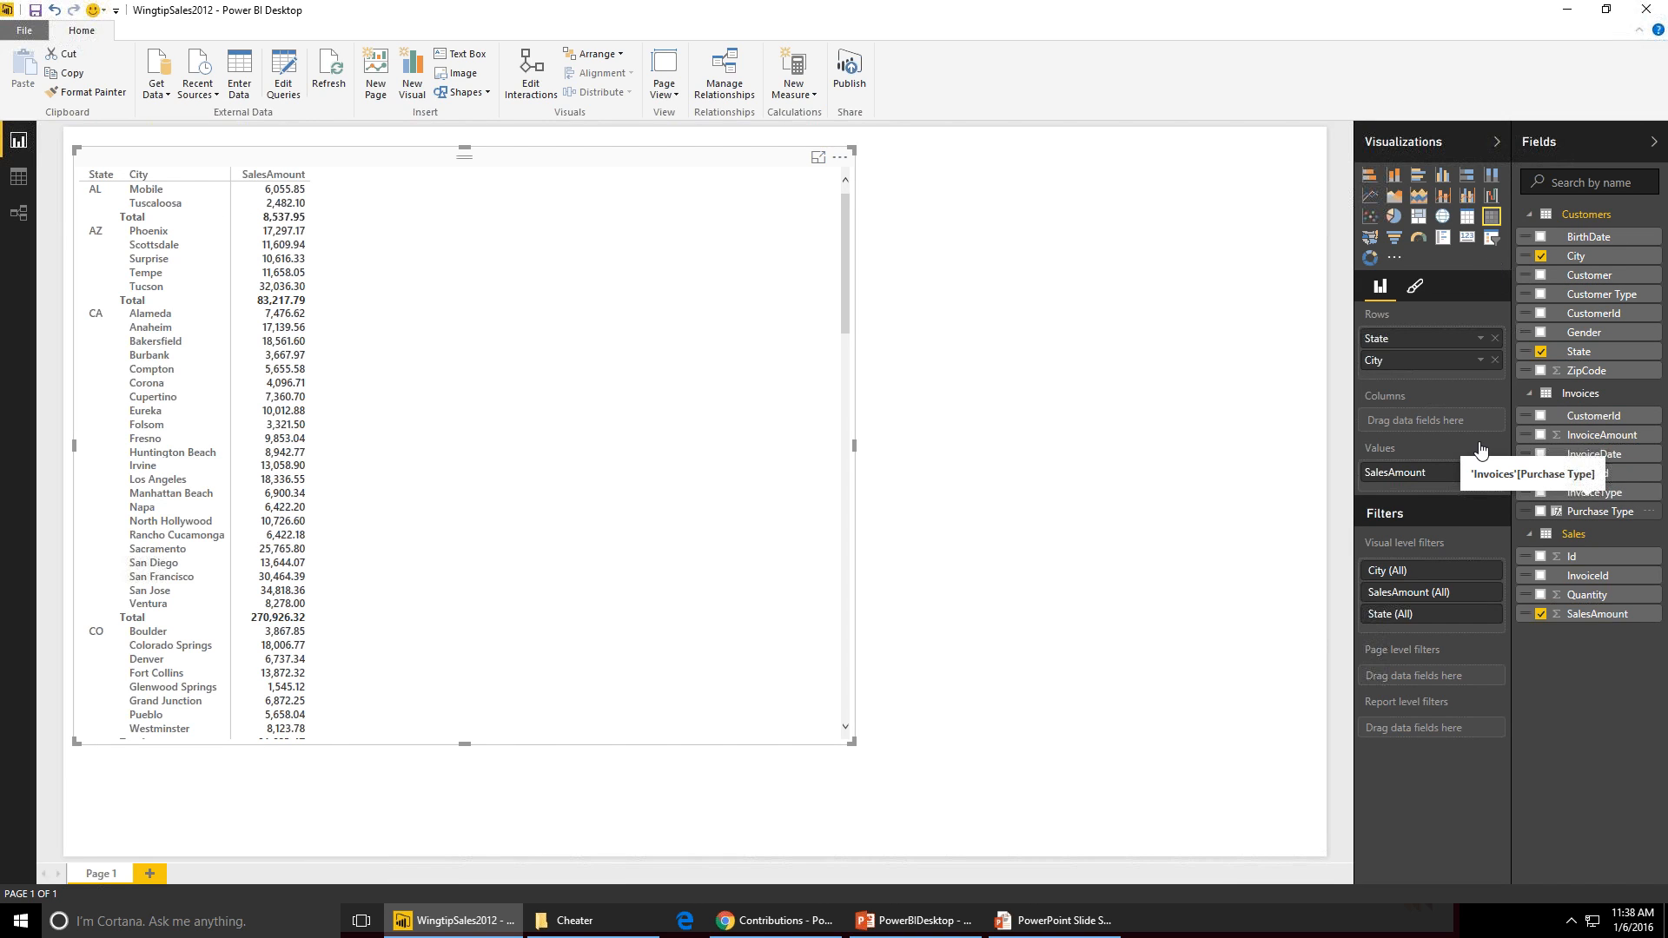
drag(1480, 444, 1387, 425)
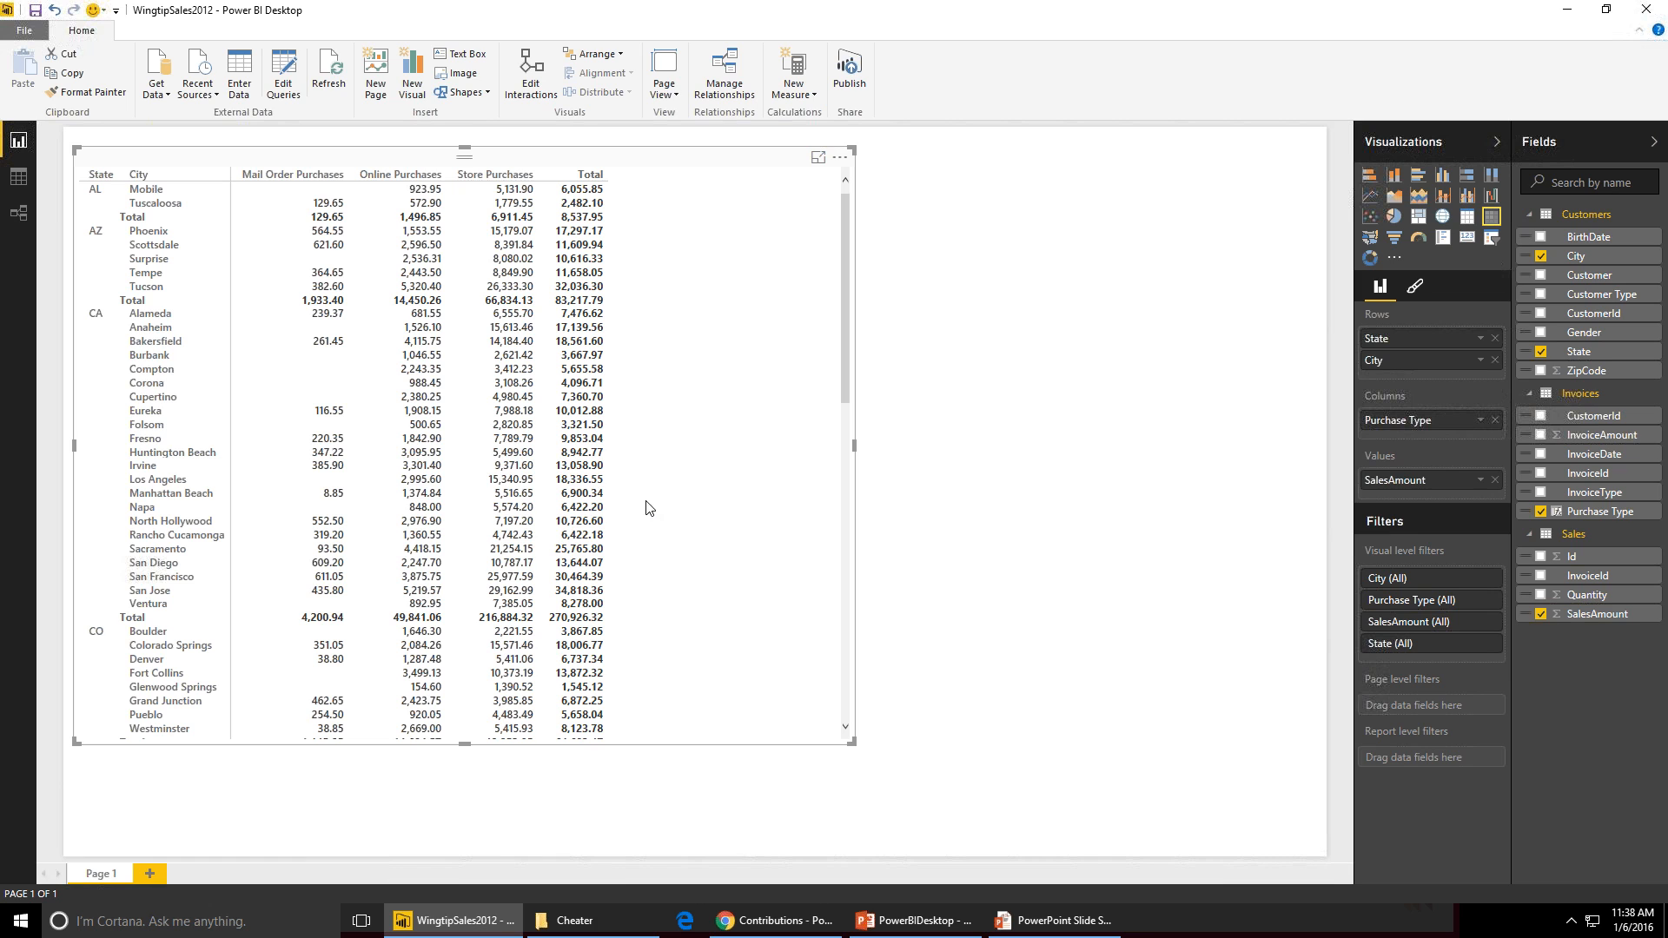
- Switch to the PowerPoint slide show and advance to the next slide
key(alt+Tab)
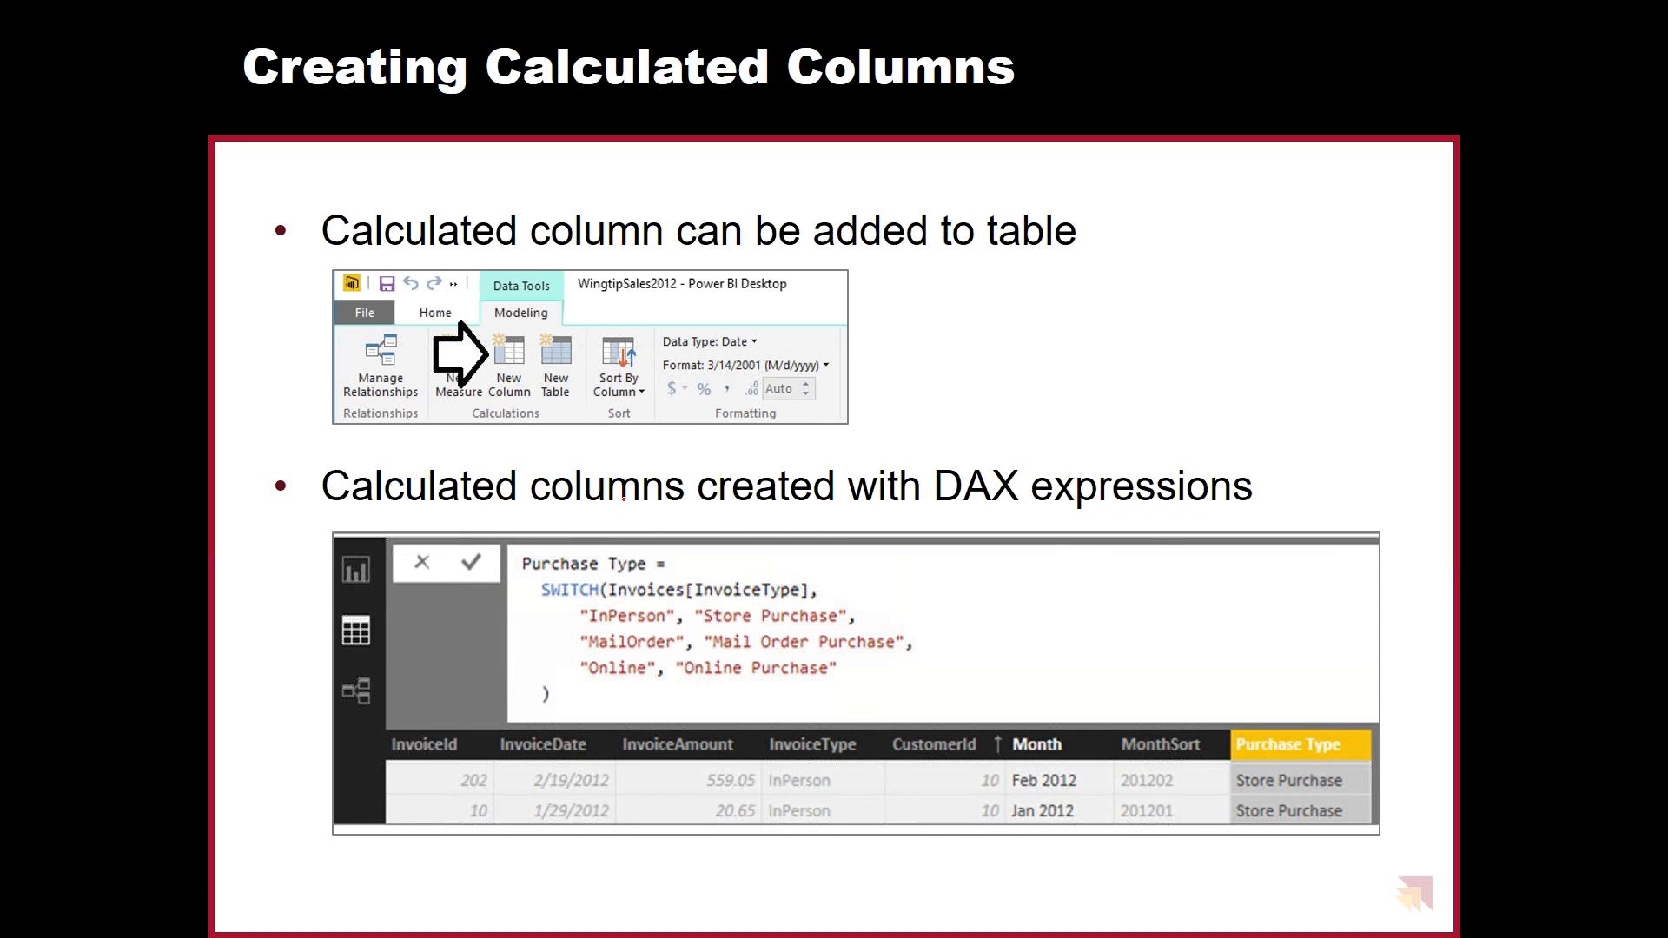
key(Right)
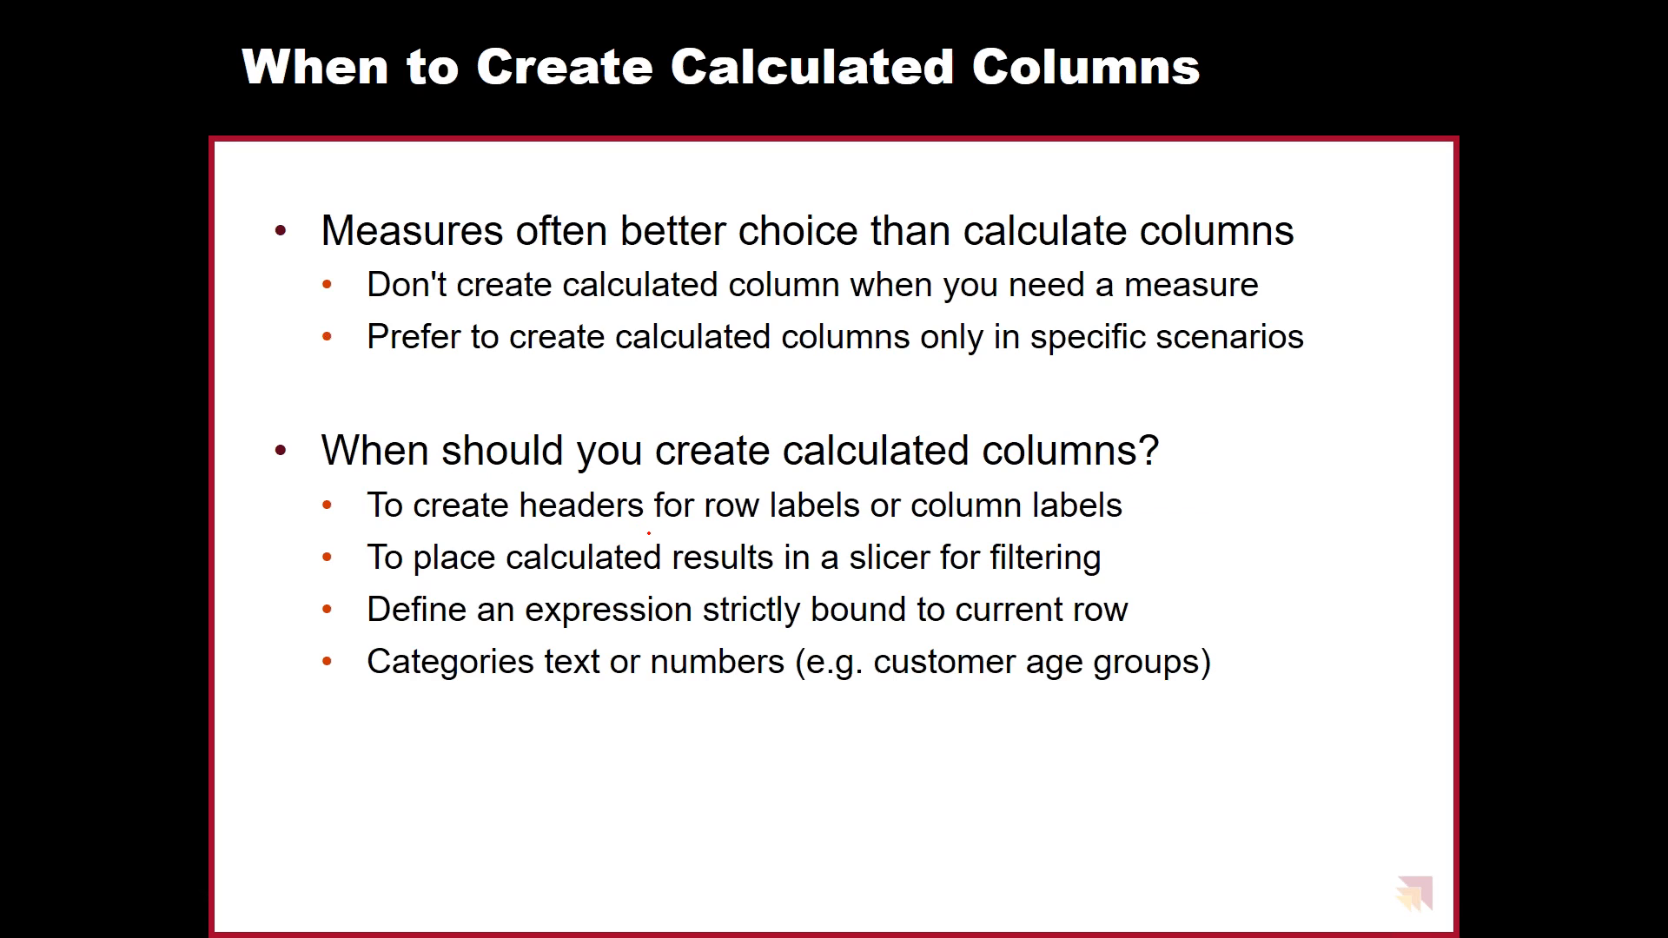
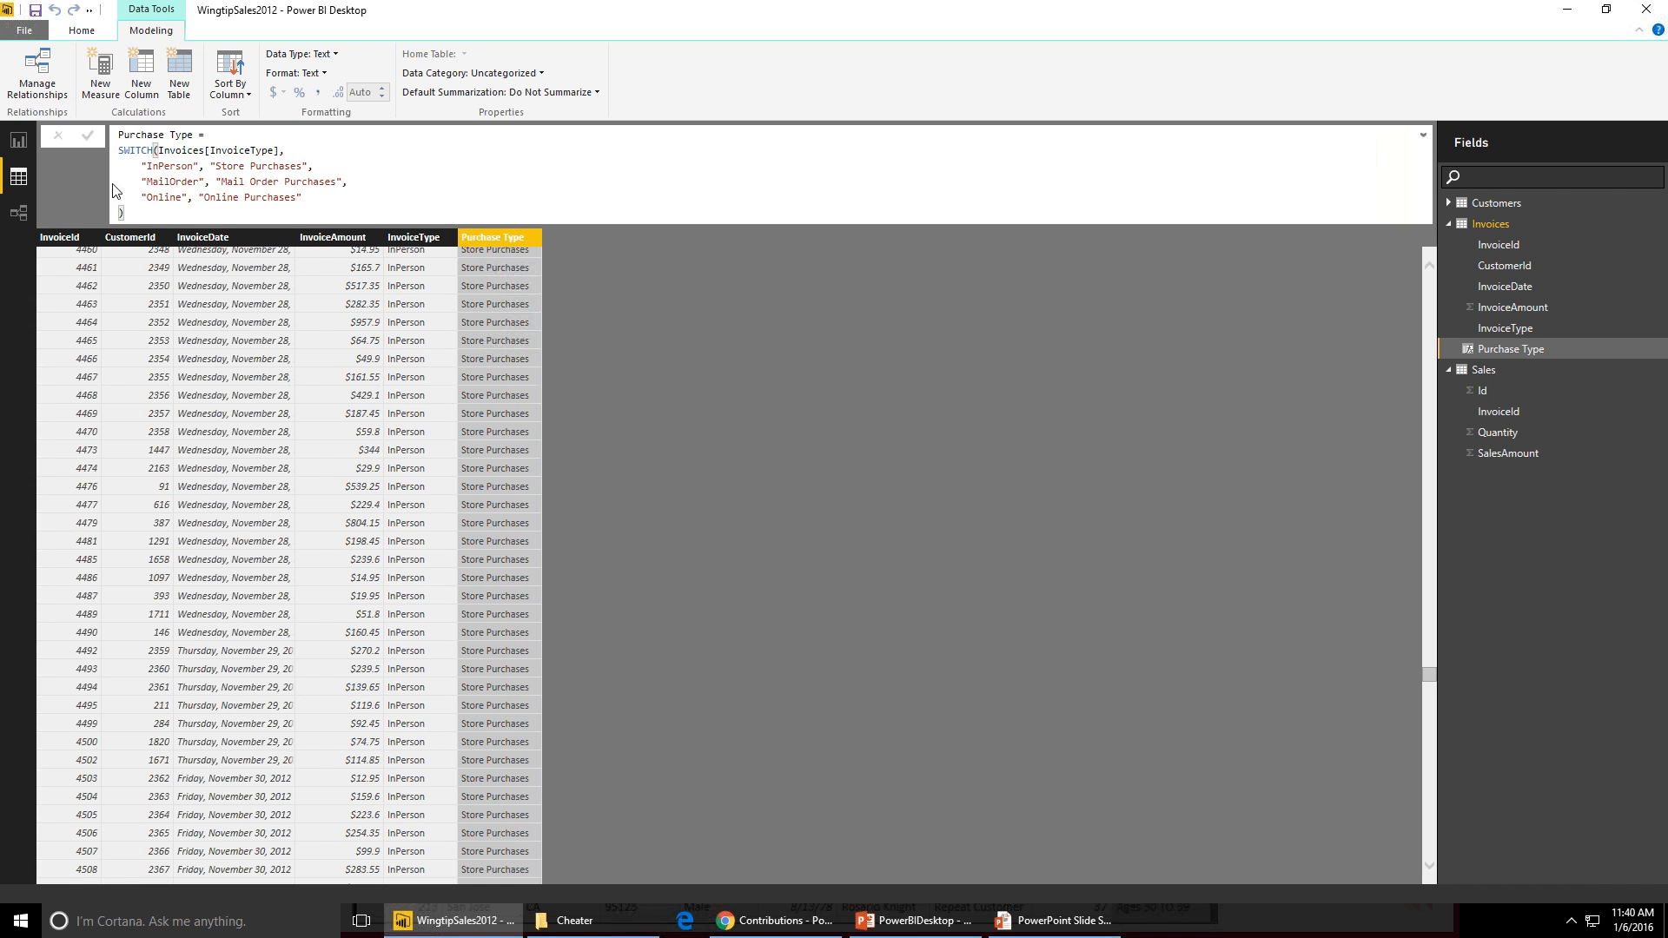
- Open the Customers table and format the BirthDate column as the short date 3/14/01 (M/d/yy)
click(1470, 205)
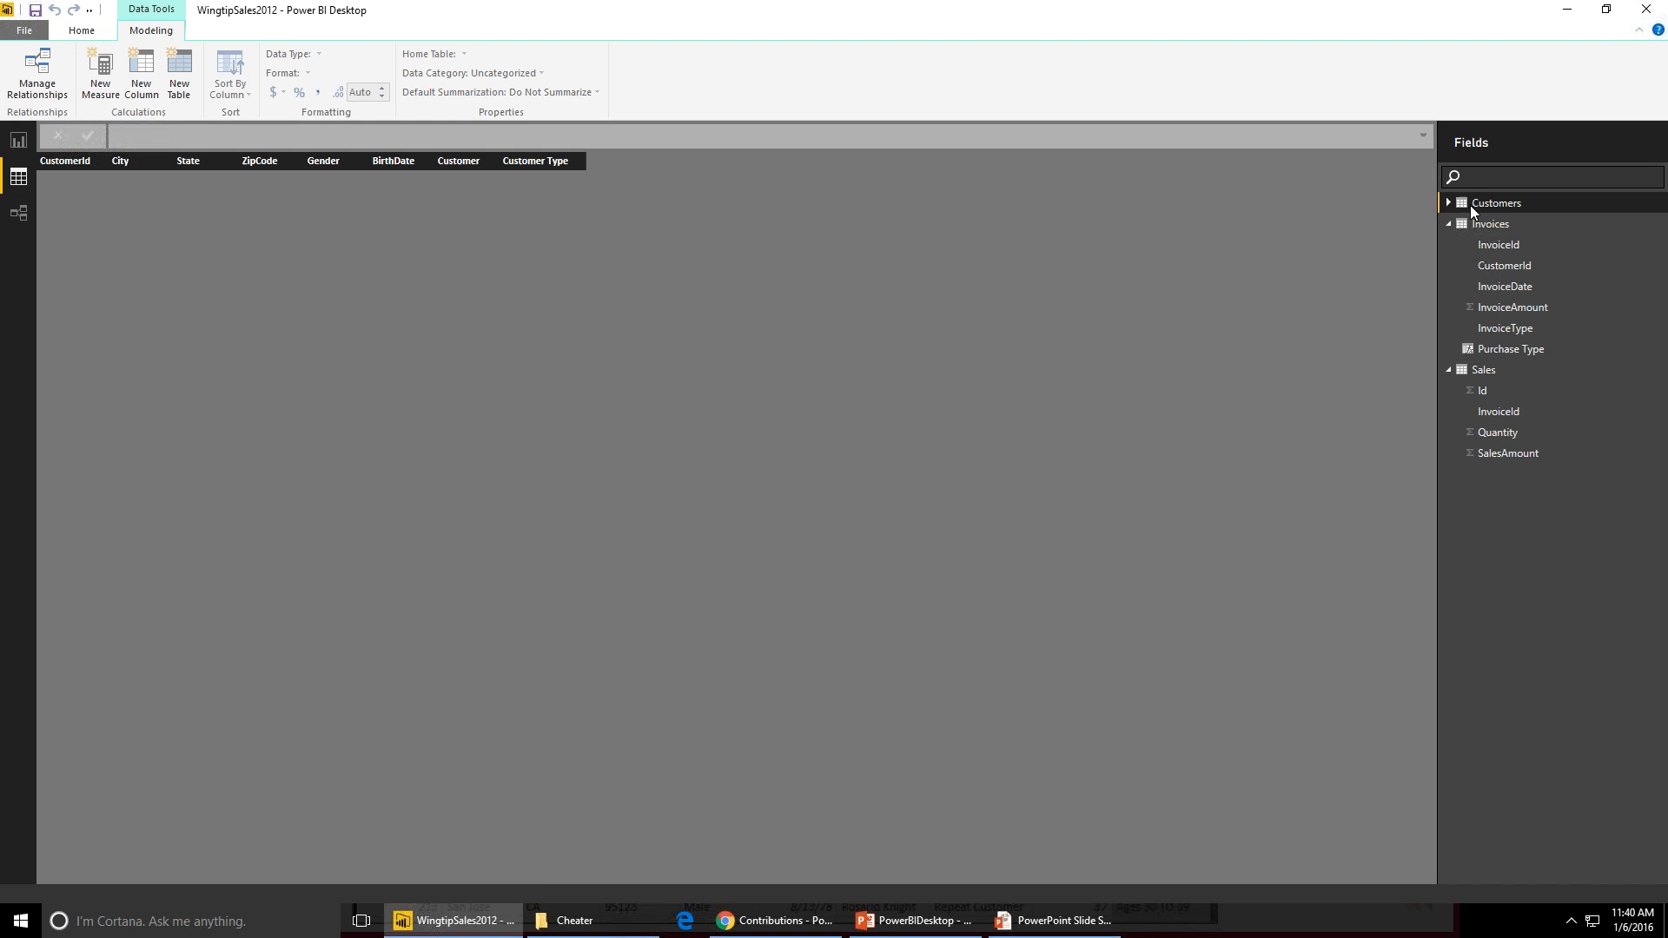
click(433, 162)
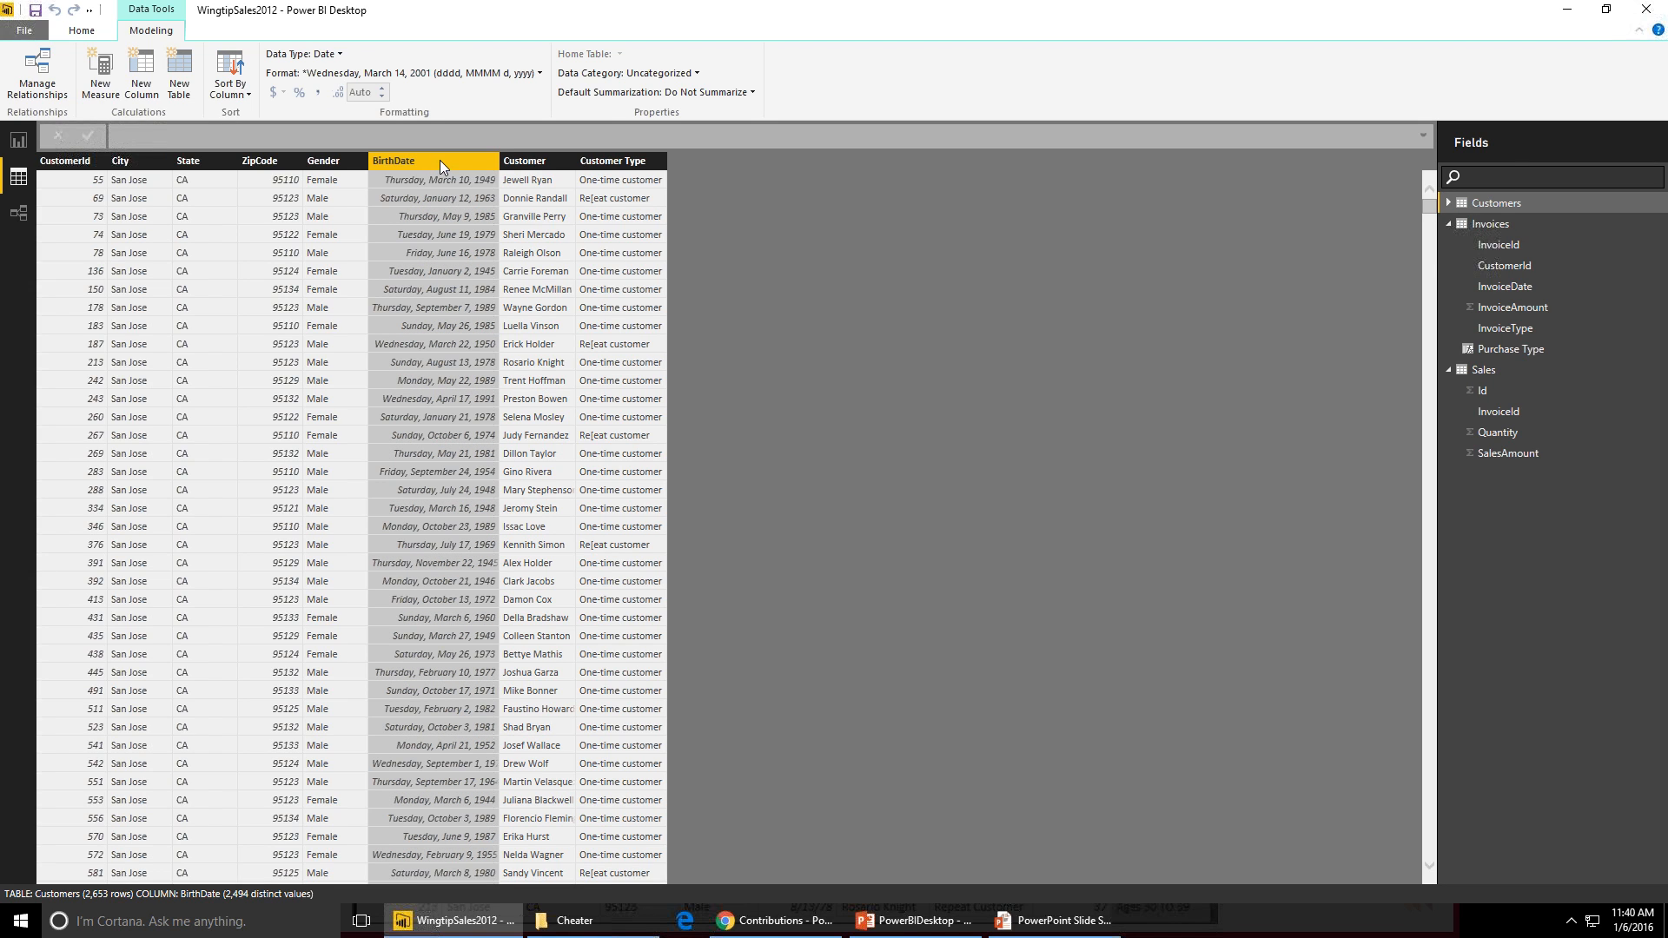
click(331, 73)
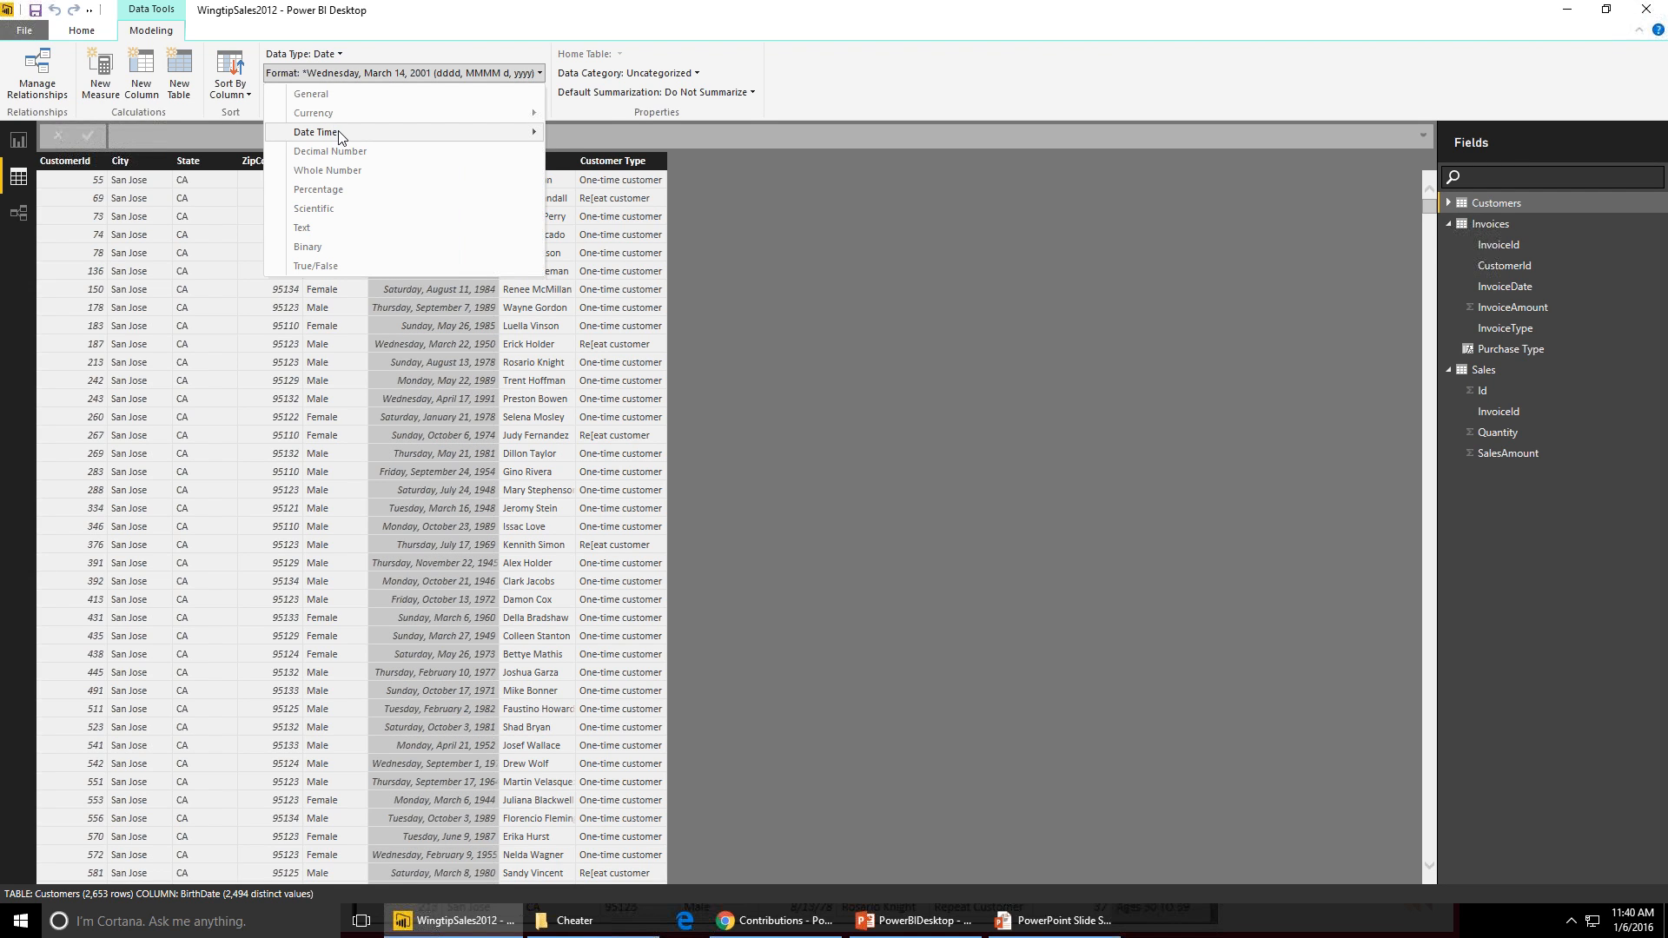
mouse_move(338, 138)
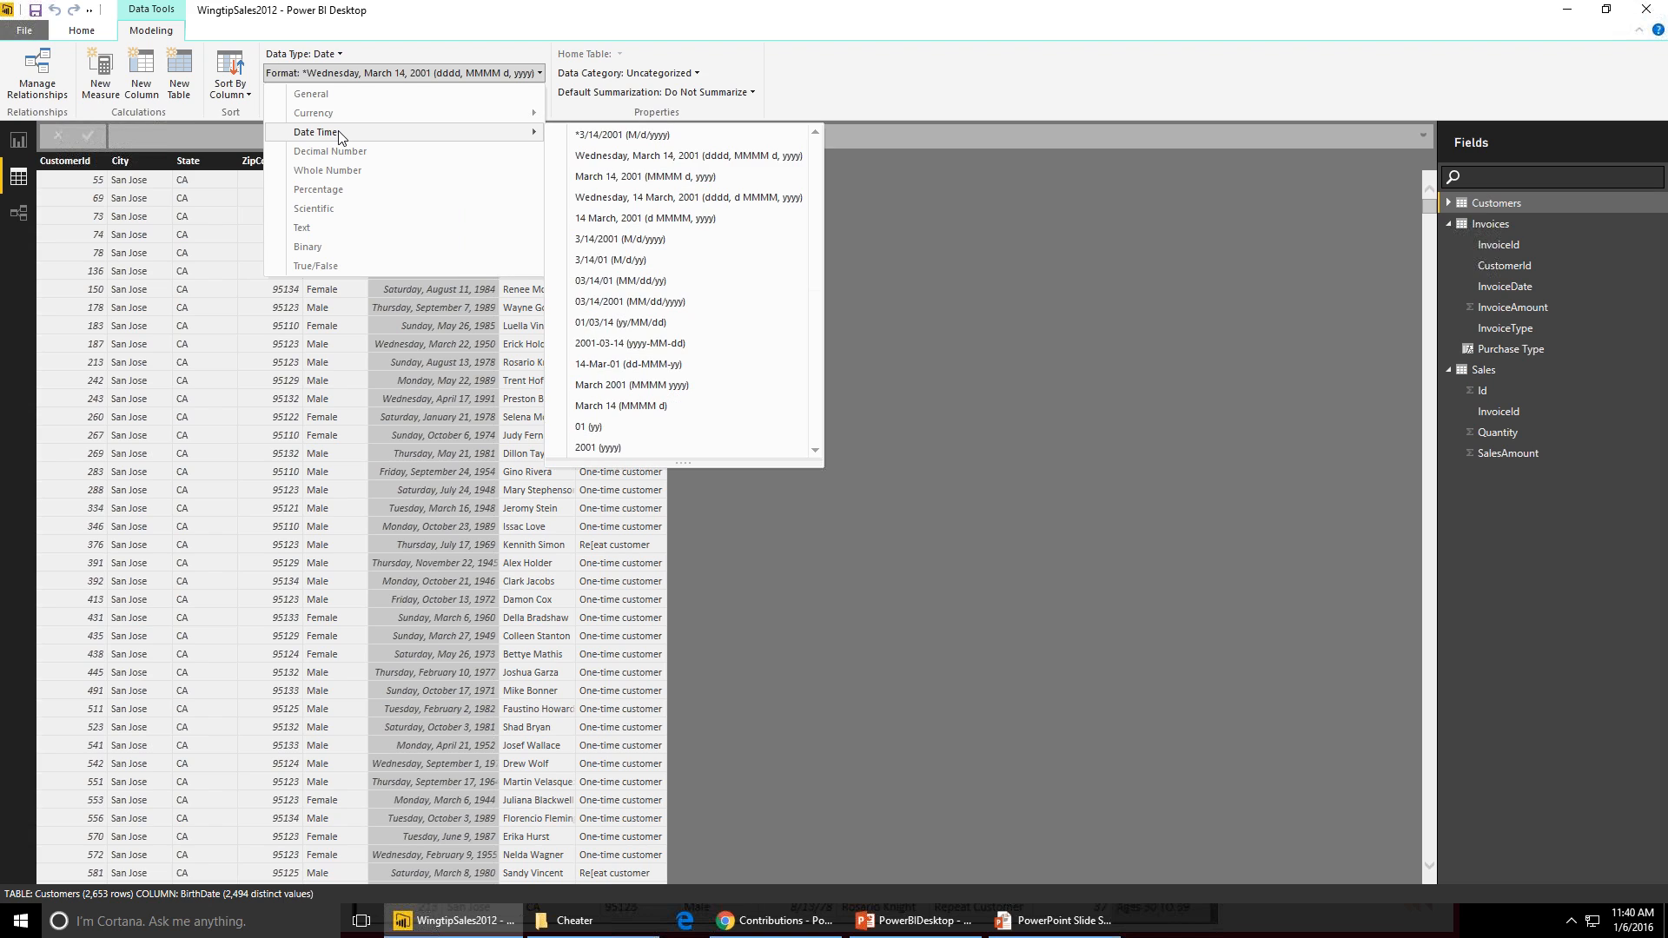
click(686, 260)
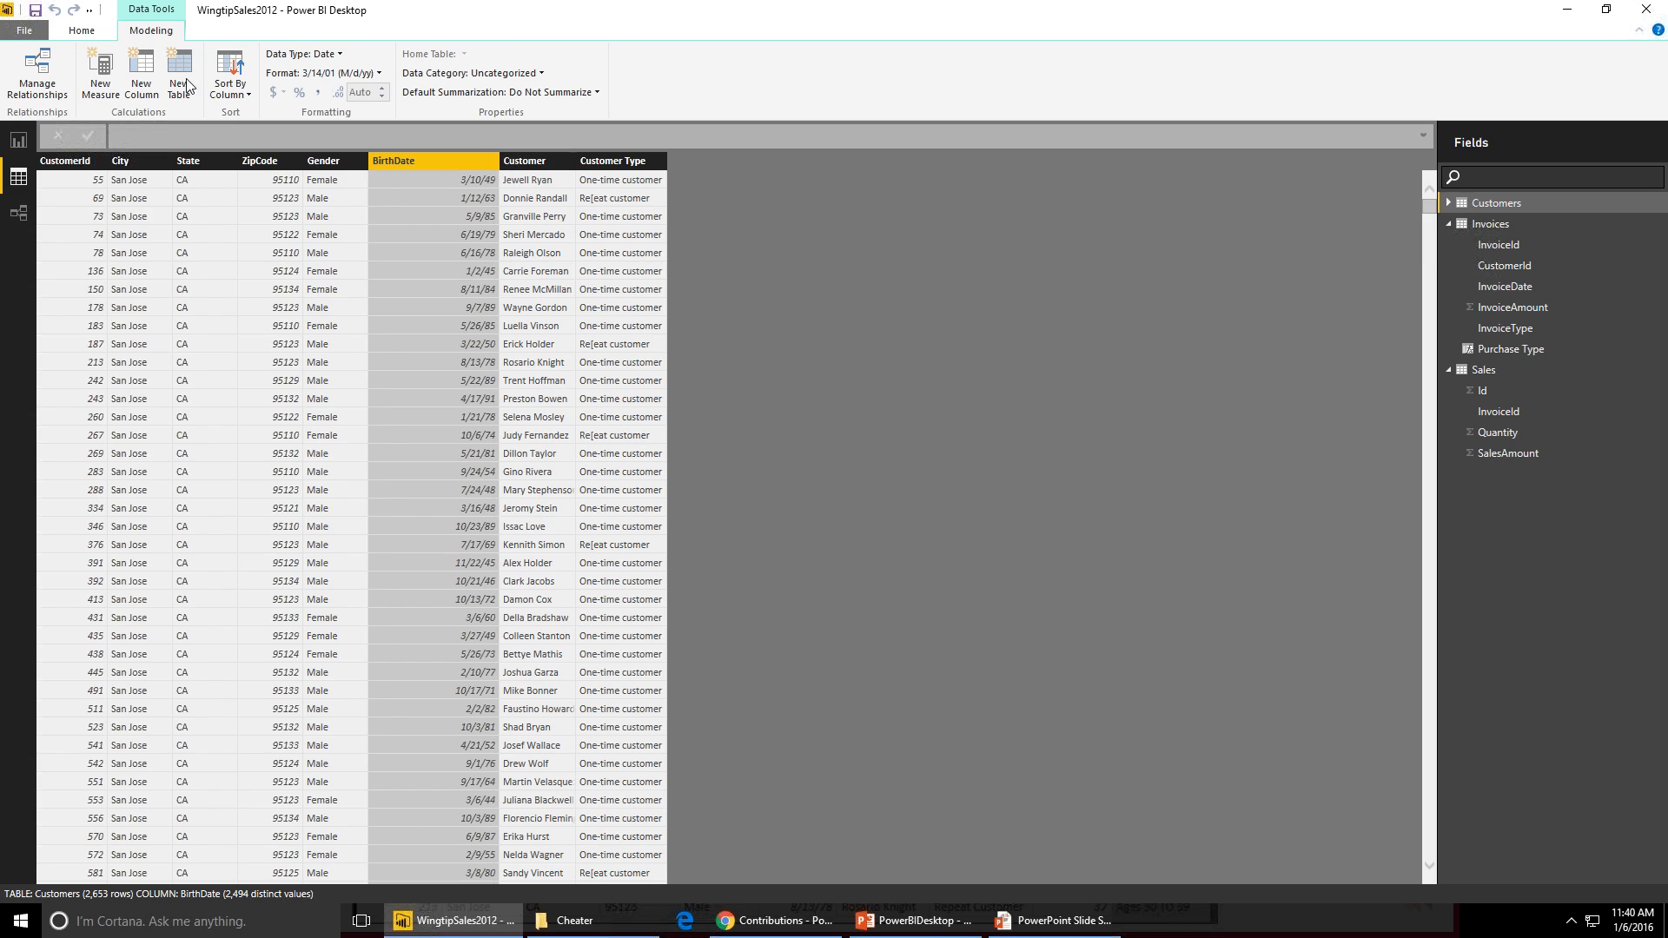
- Add a new Customers calculated column named Age with the formula (TODAY()-Customers[BirthDate]/365
click(144, 65)
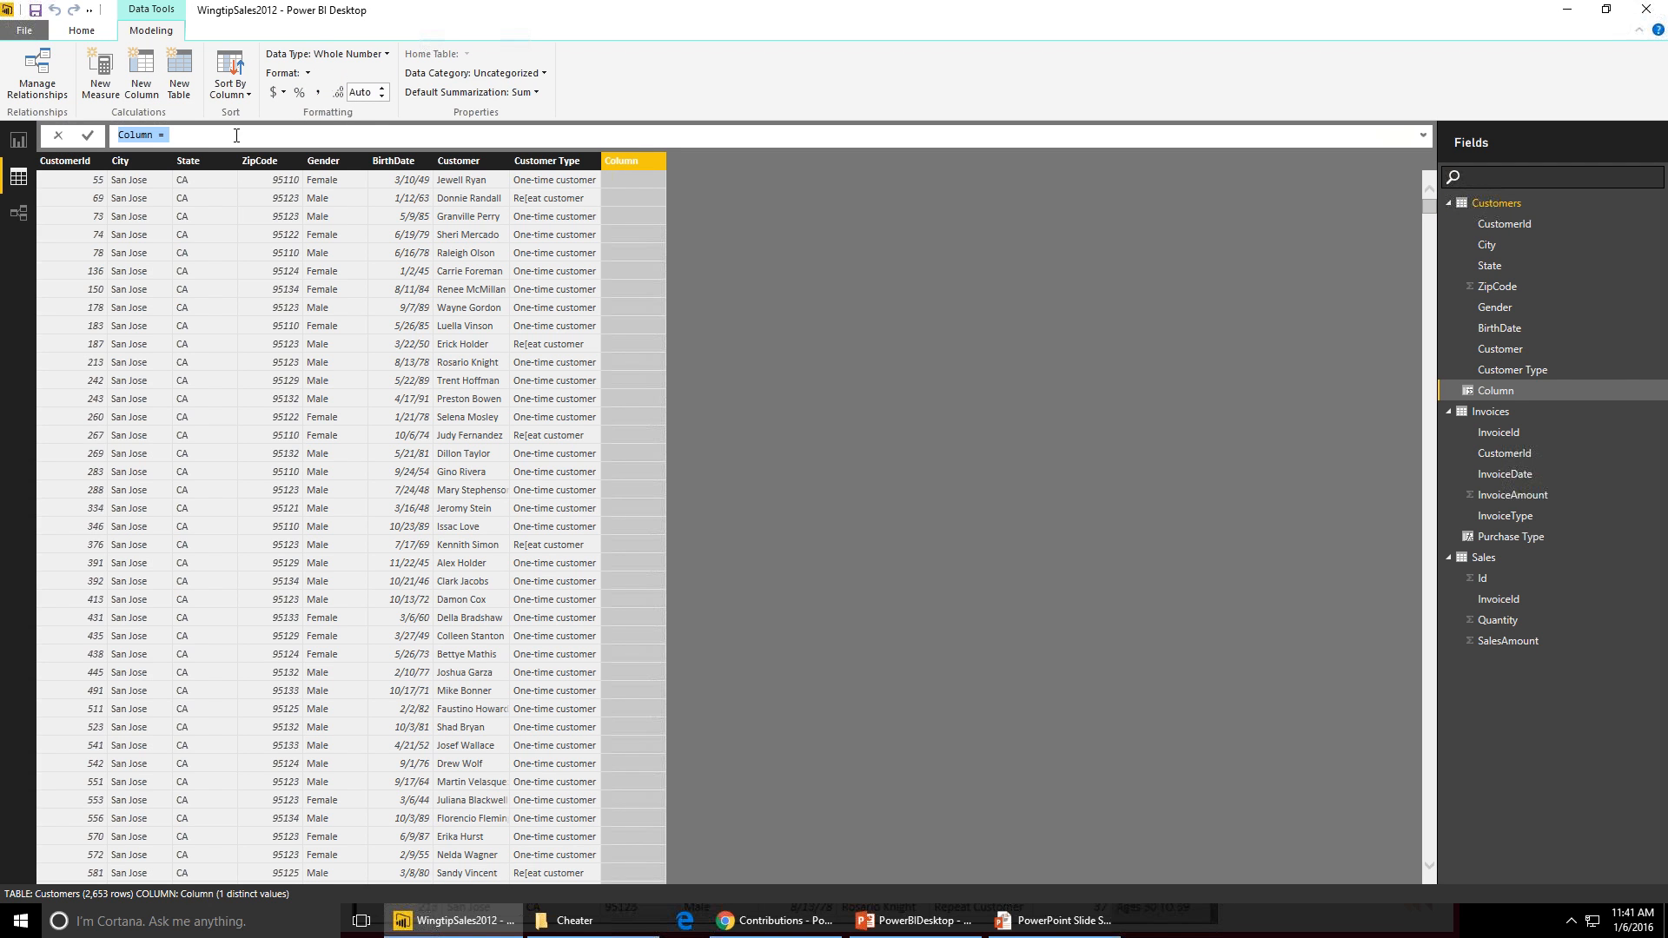
double_click(135, 135)
text(Age)
key(End)
text((TODAY()-)
click(376, 165)
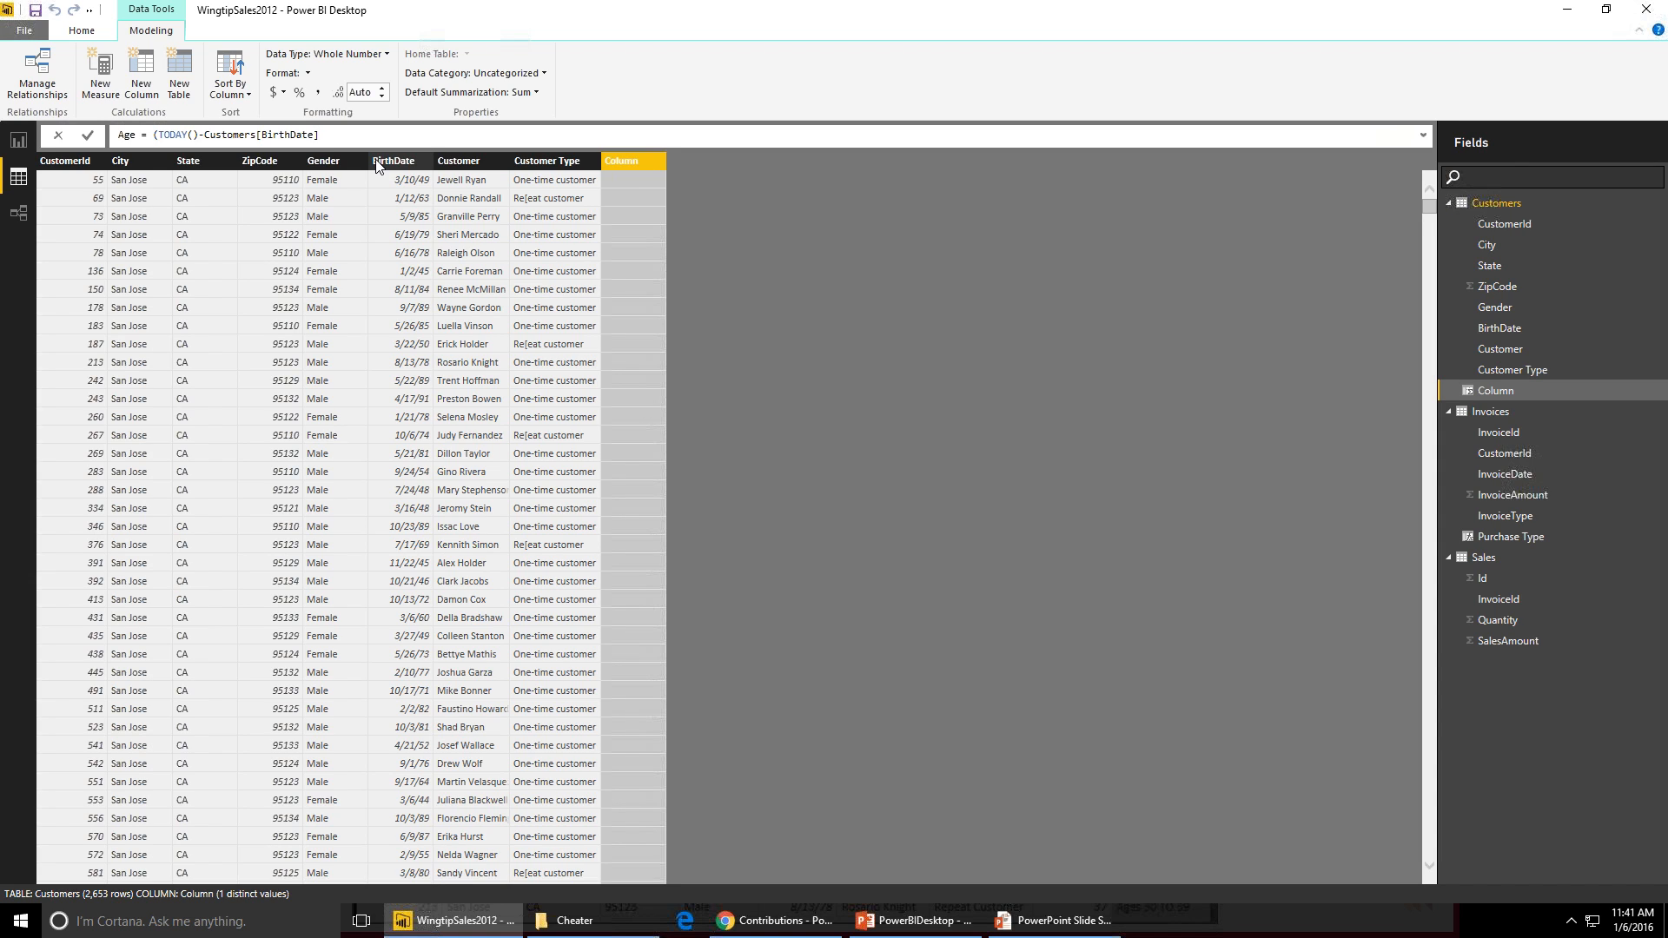
text(/365)
key(Return)
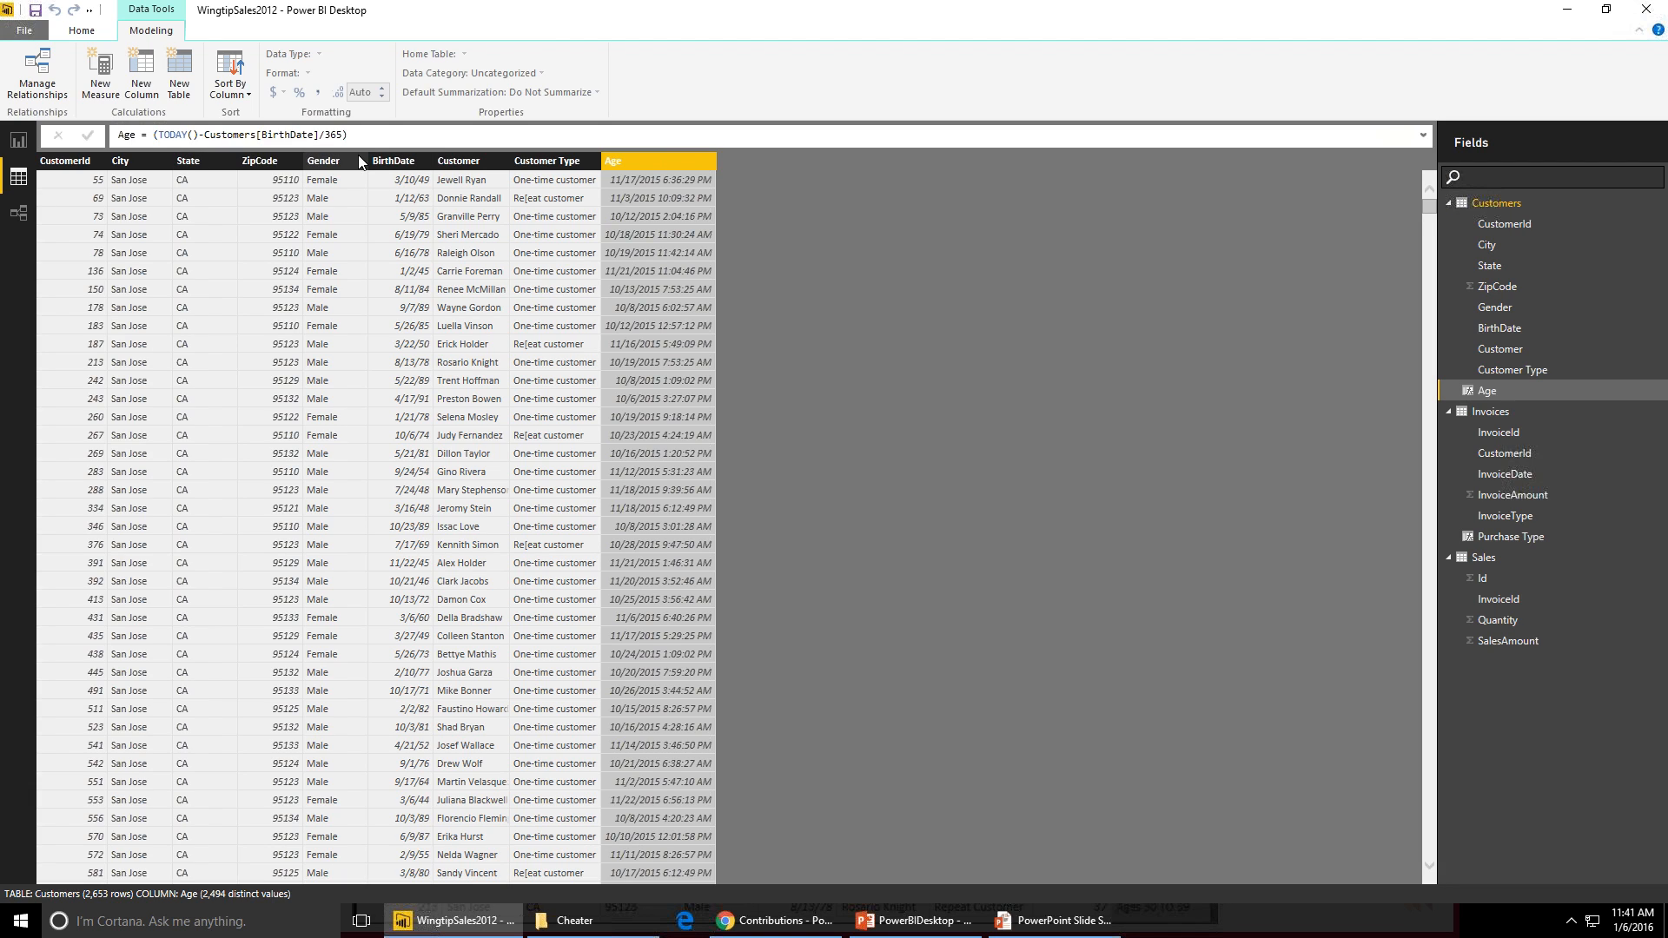
- Fix the Age formula's parentheses so it reads (TODAY()-Customers[BirthDate])/365 and commit it
click(369, 135)
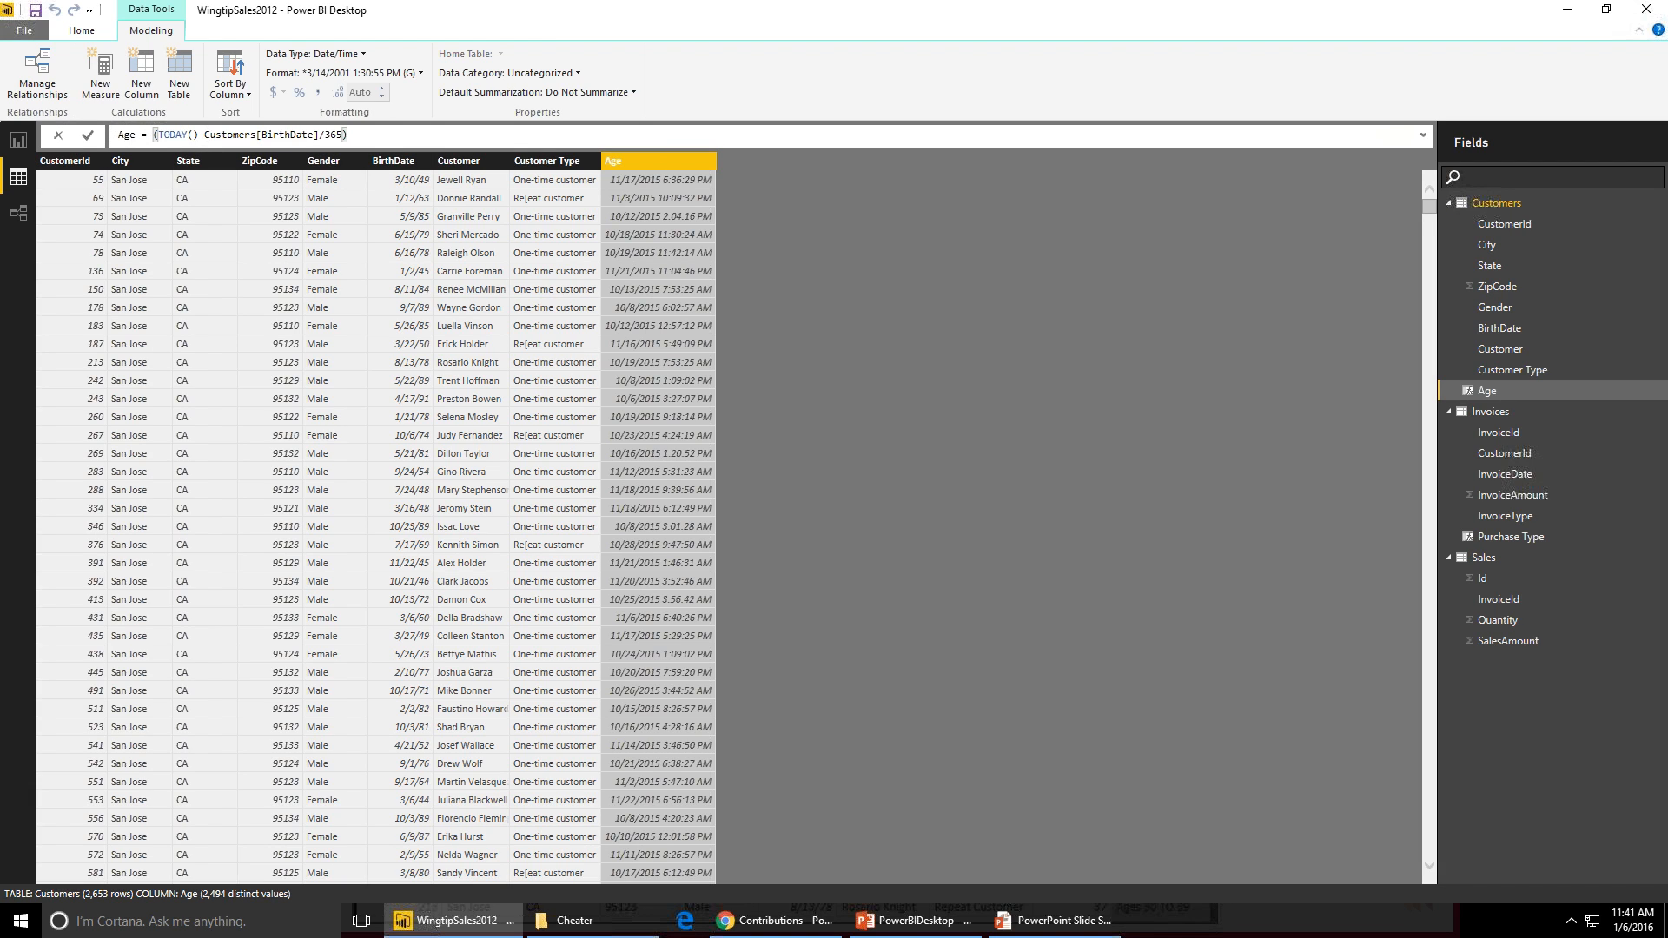
click(325, 136)
text())
click(388, 130)
key(BackSpace)
key(Return)
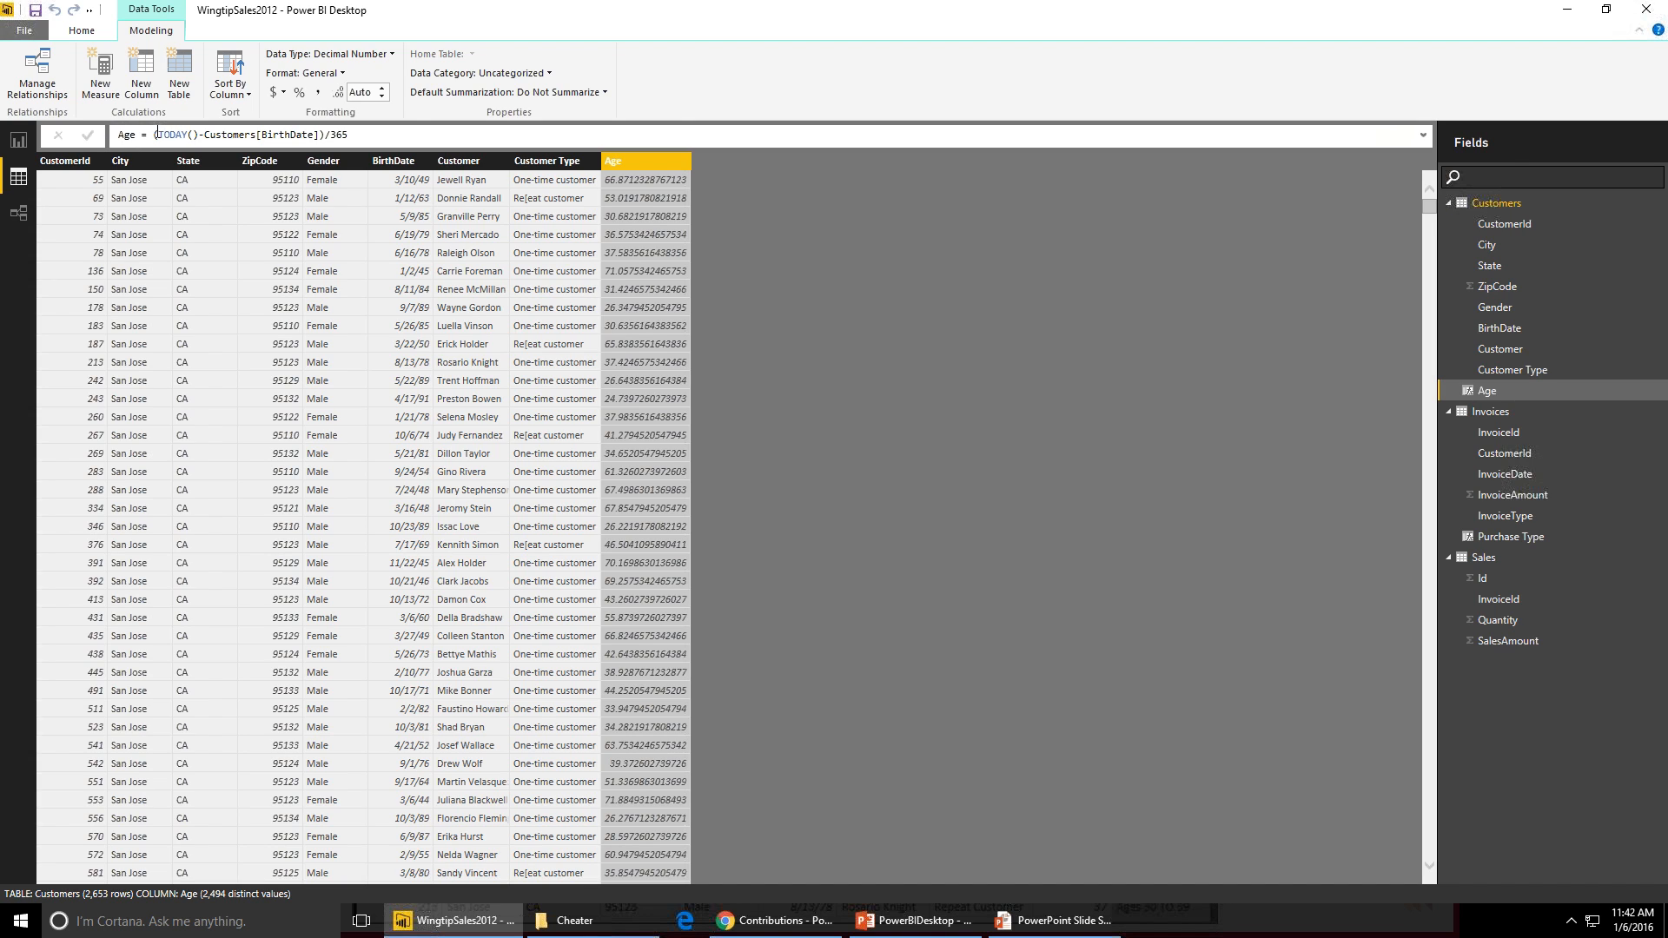
- Wrap the Age expression in FLOOR with a significance of 1 to give whole-year ages
click(154, 135)
text(Flo)
key(Tab)
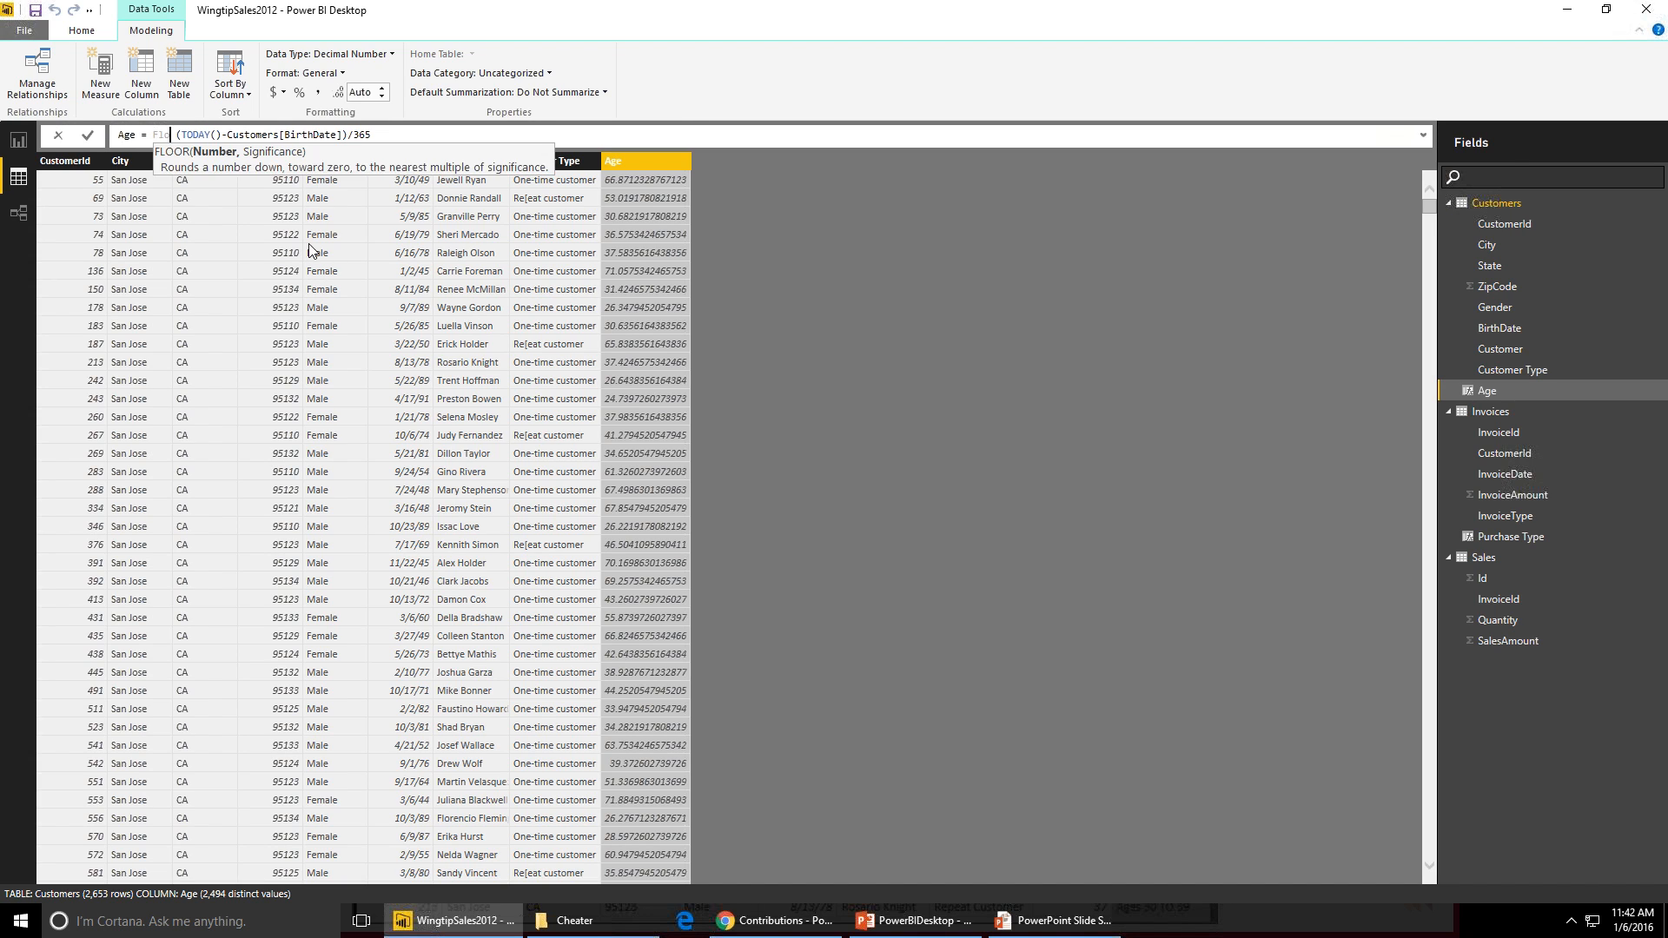
key(End)
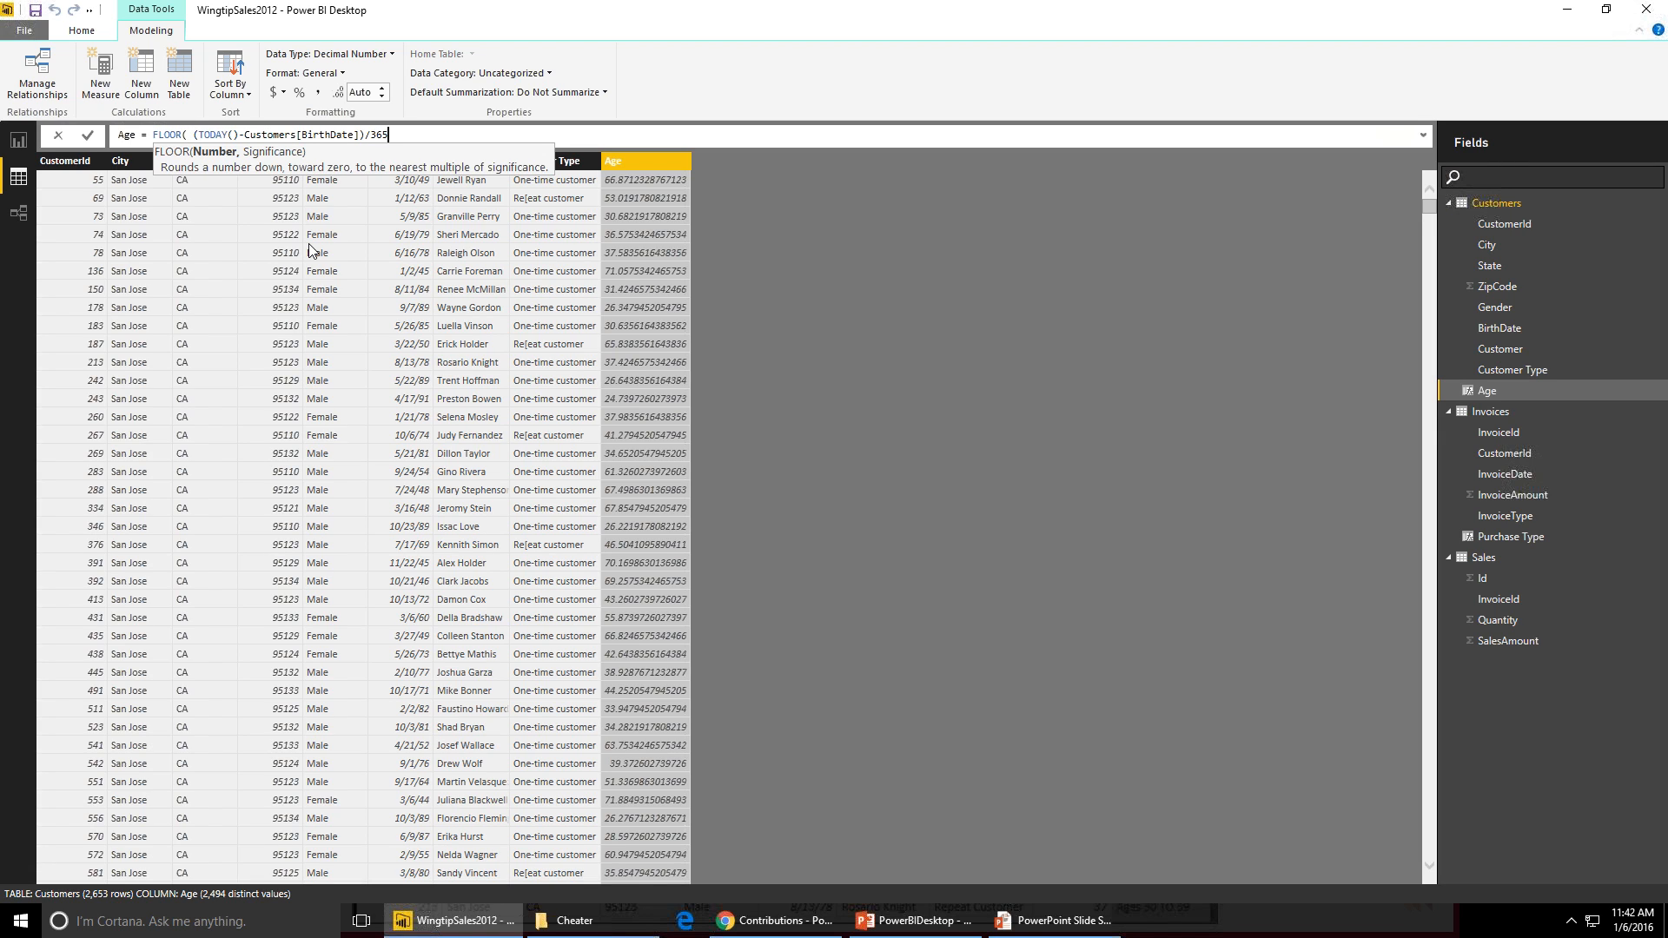
text(, 1))
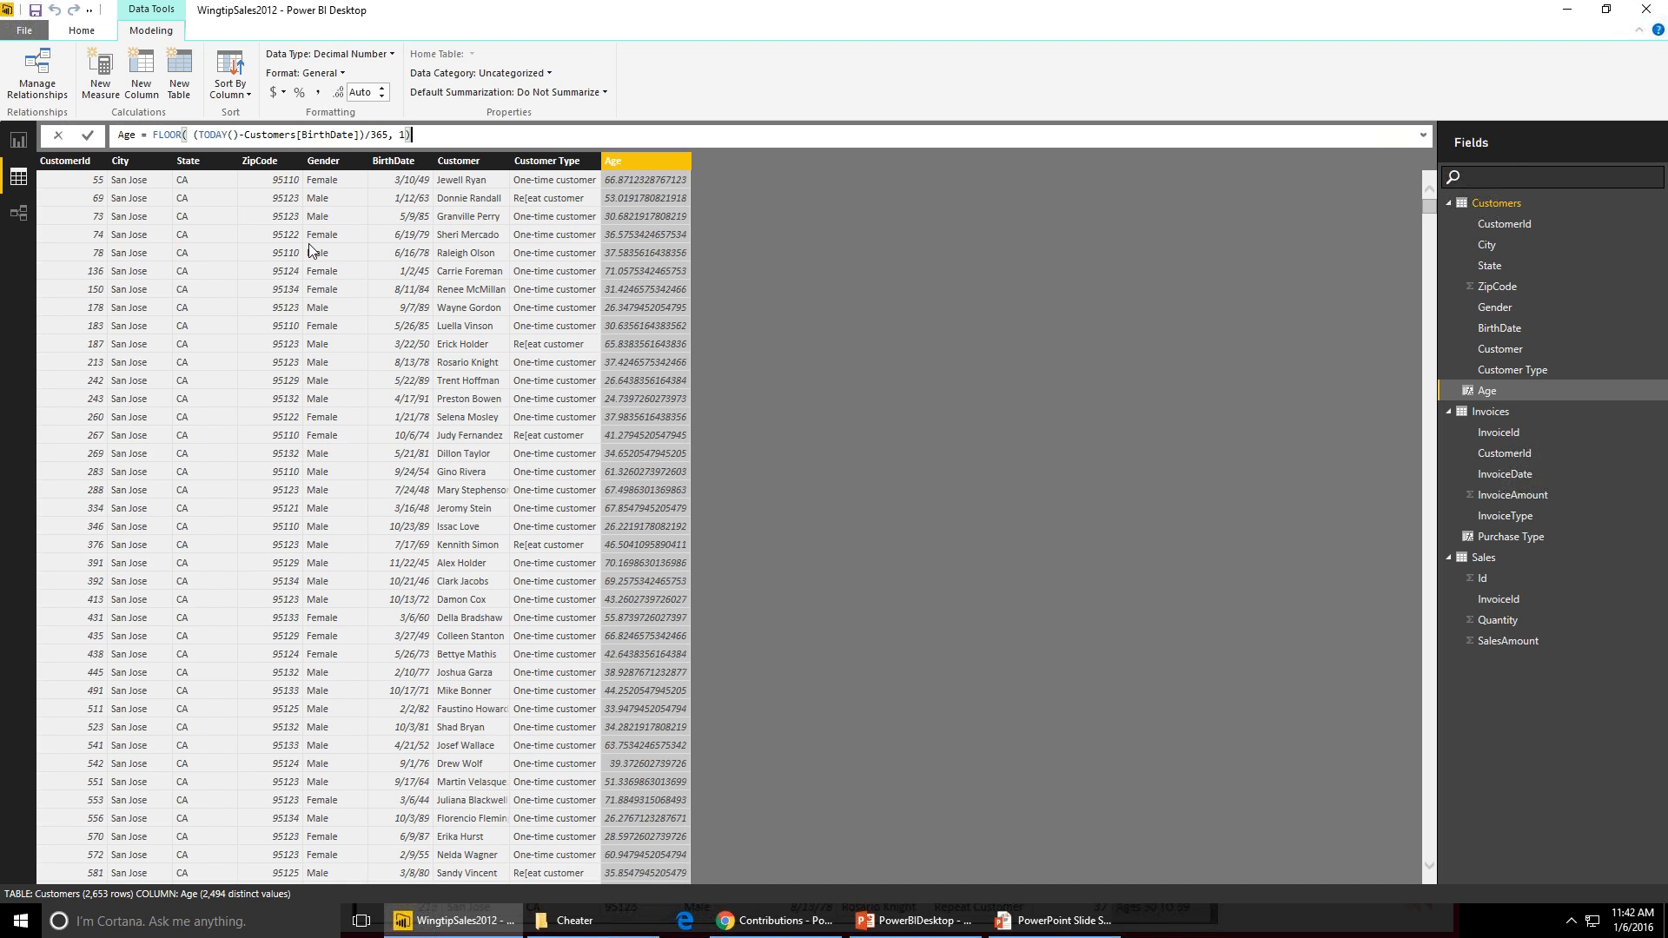
key(Return)
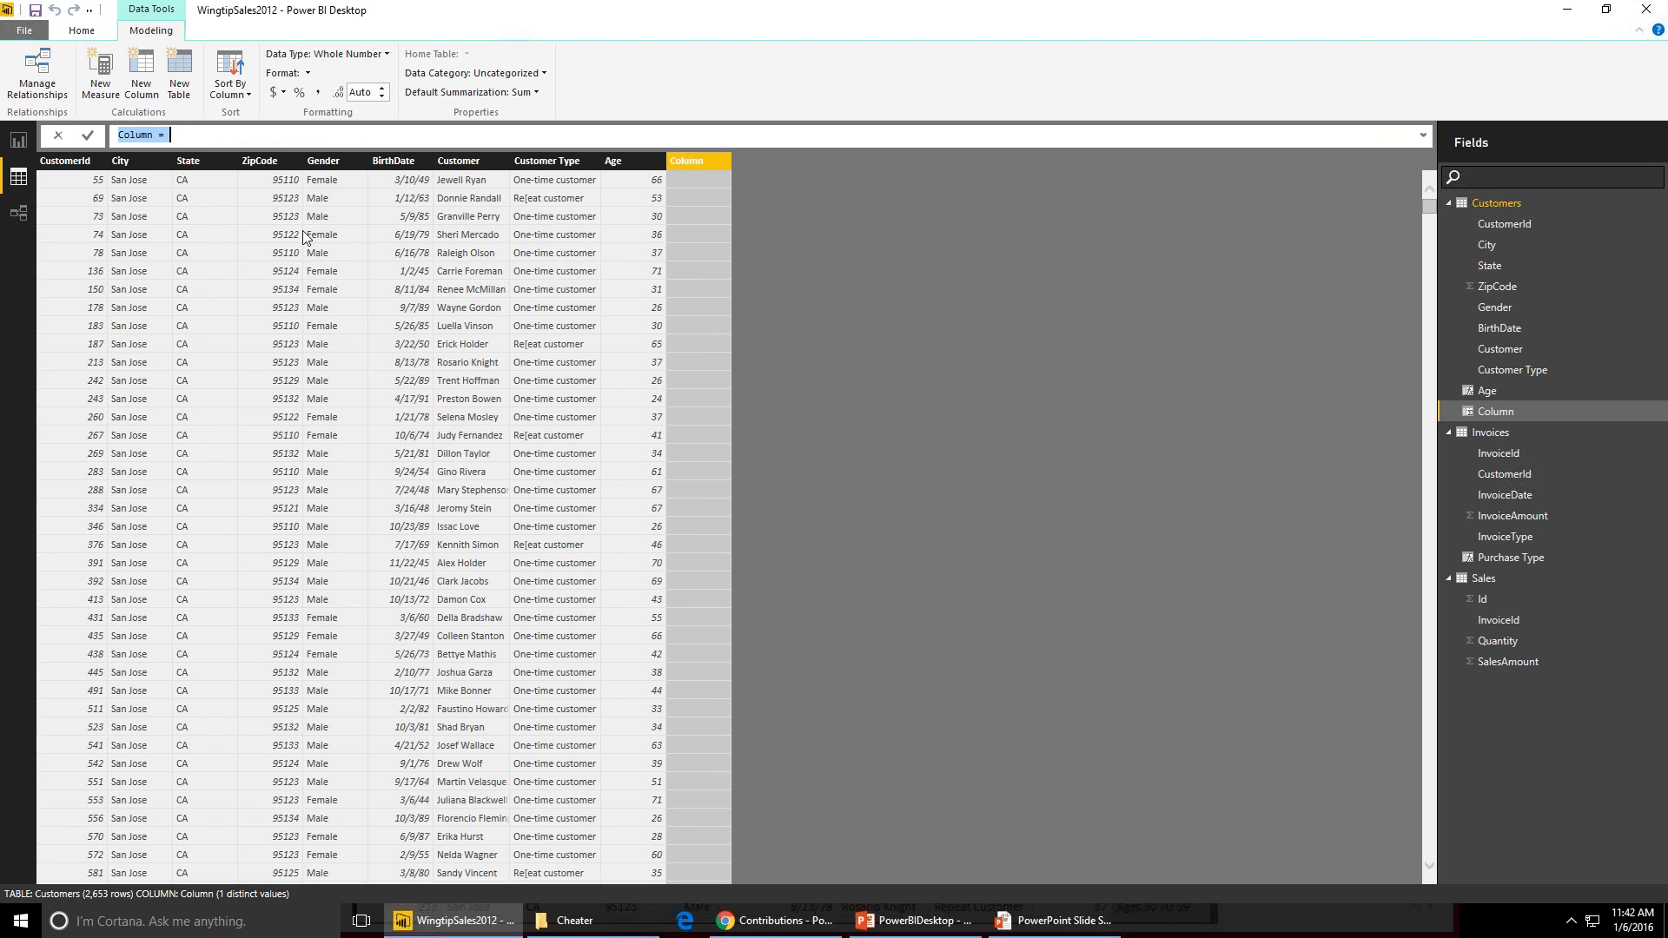
- Name the next calculated column Age Group and paste in the SWITCH(TRUE()) age-band expression copied from AgeGroup.txt
text(Age Group =)
click(1423, 136)
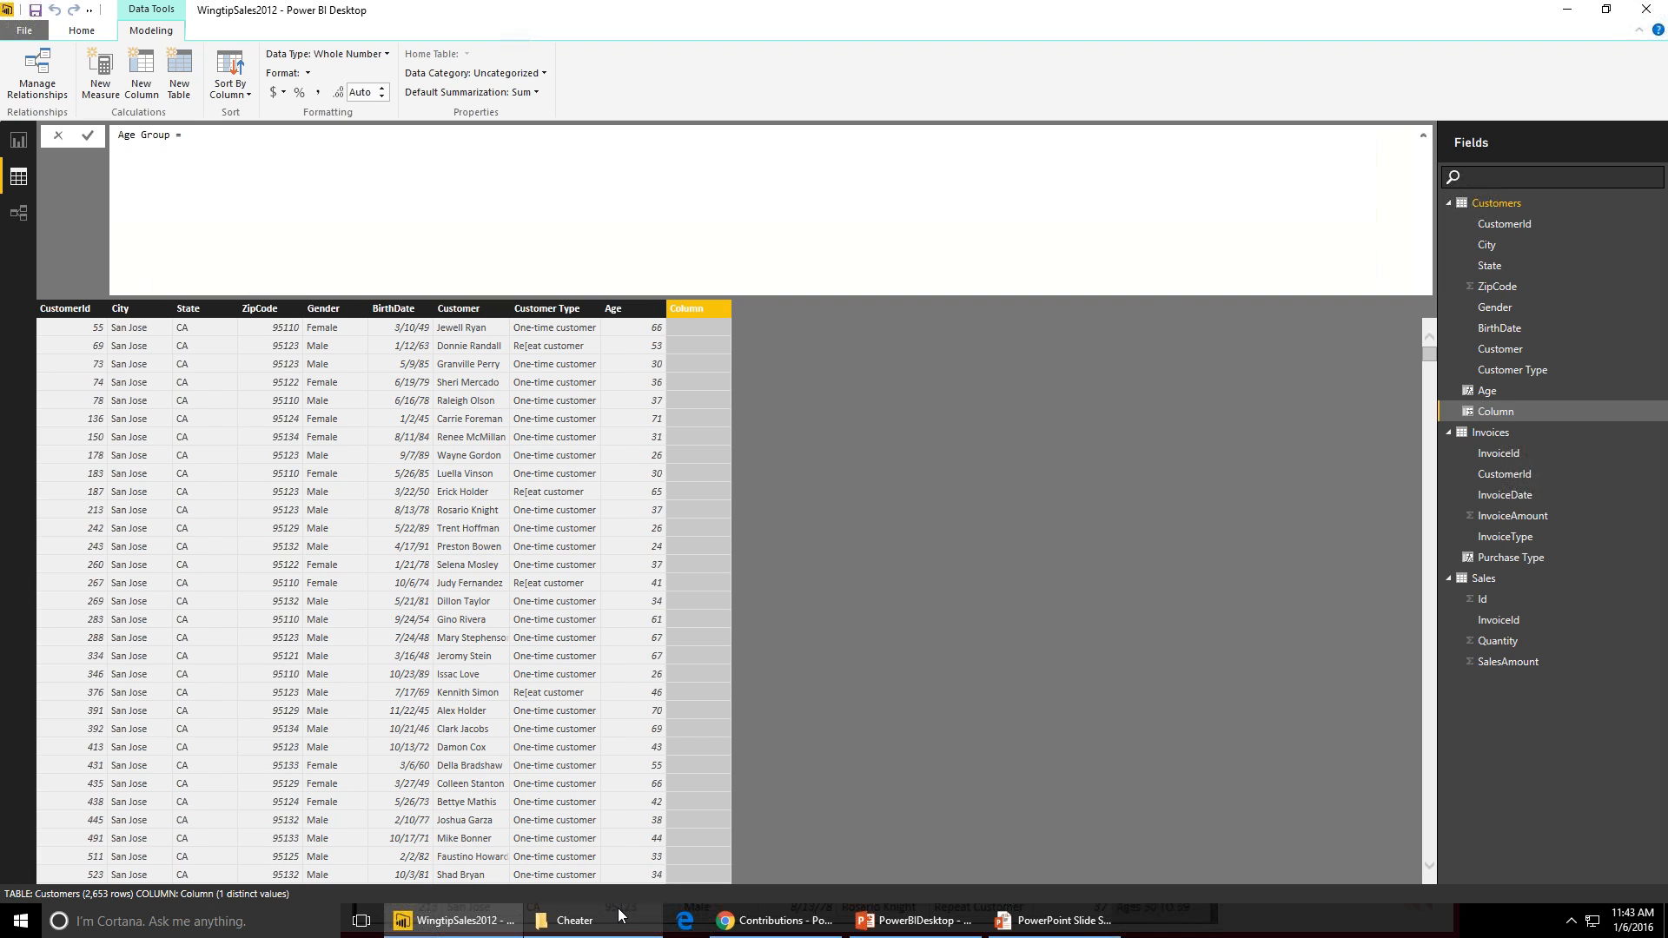
click(565, 920)
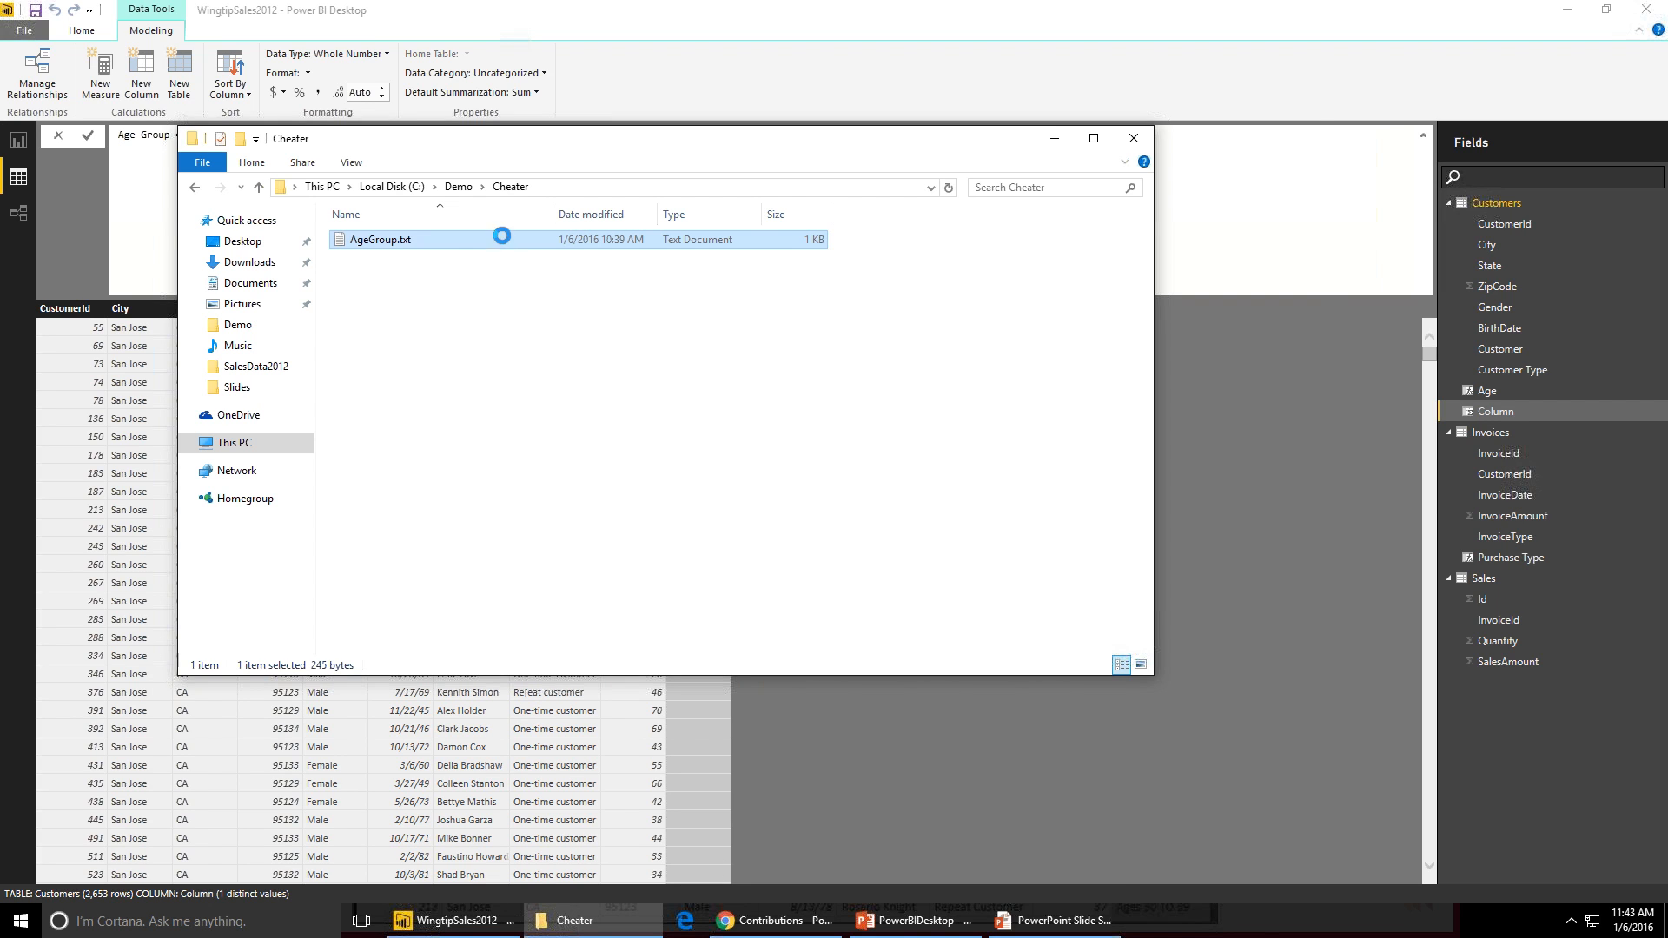
key(ctrl+a)
key(ctrl+c)
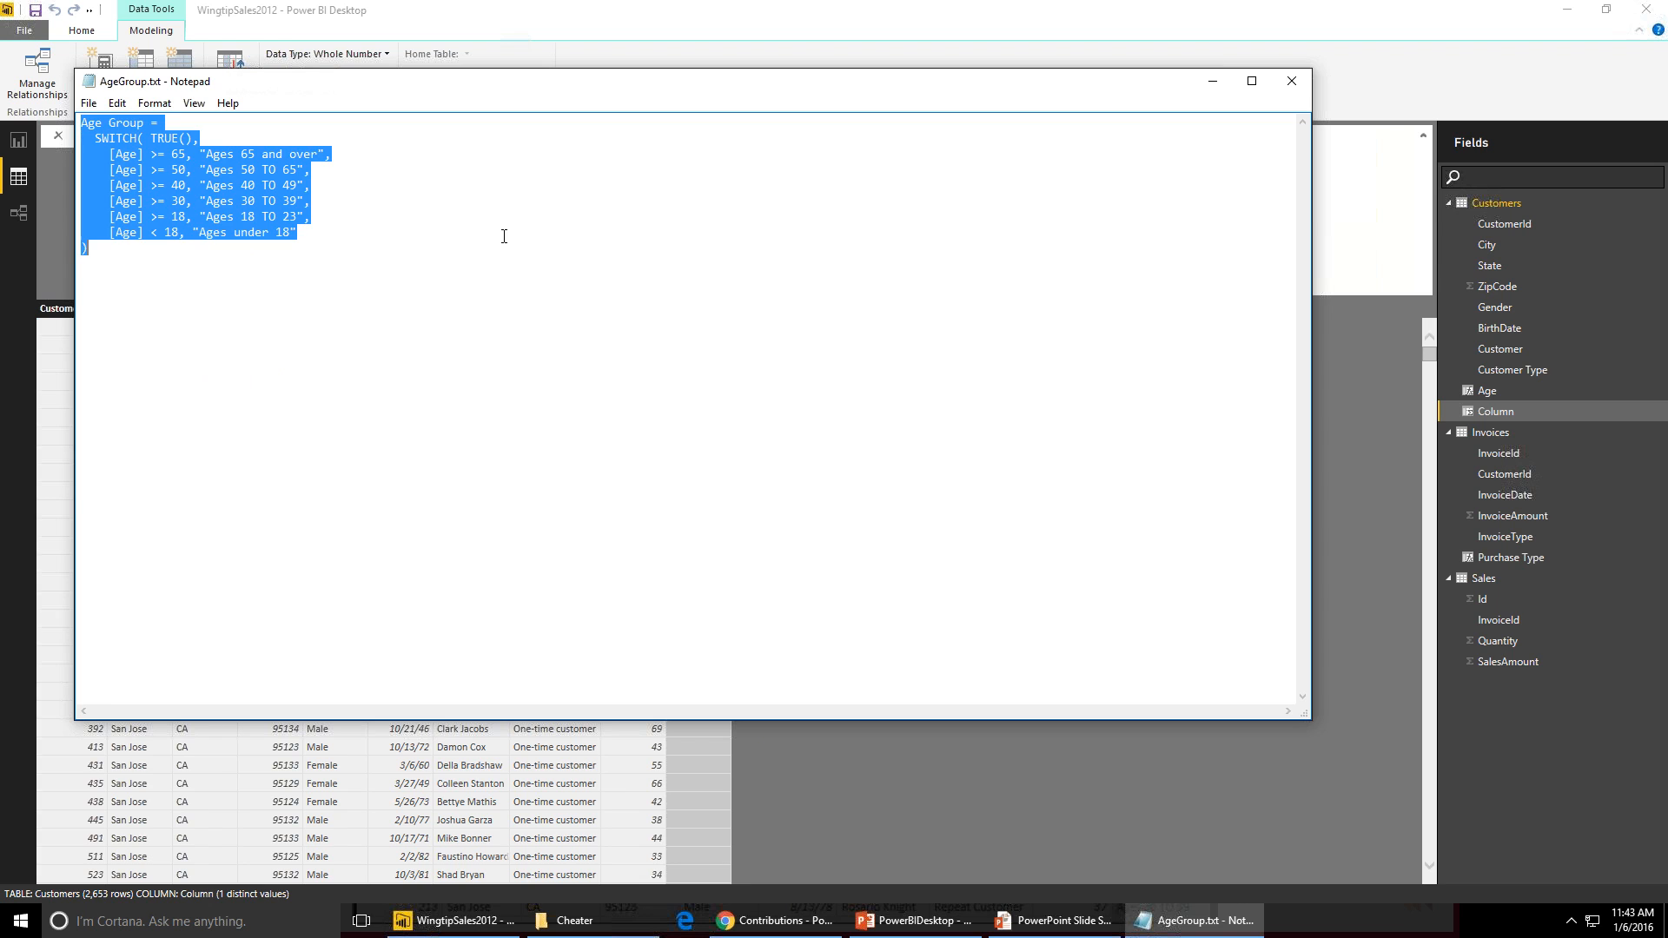
key(alt+Tab)
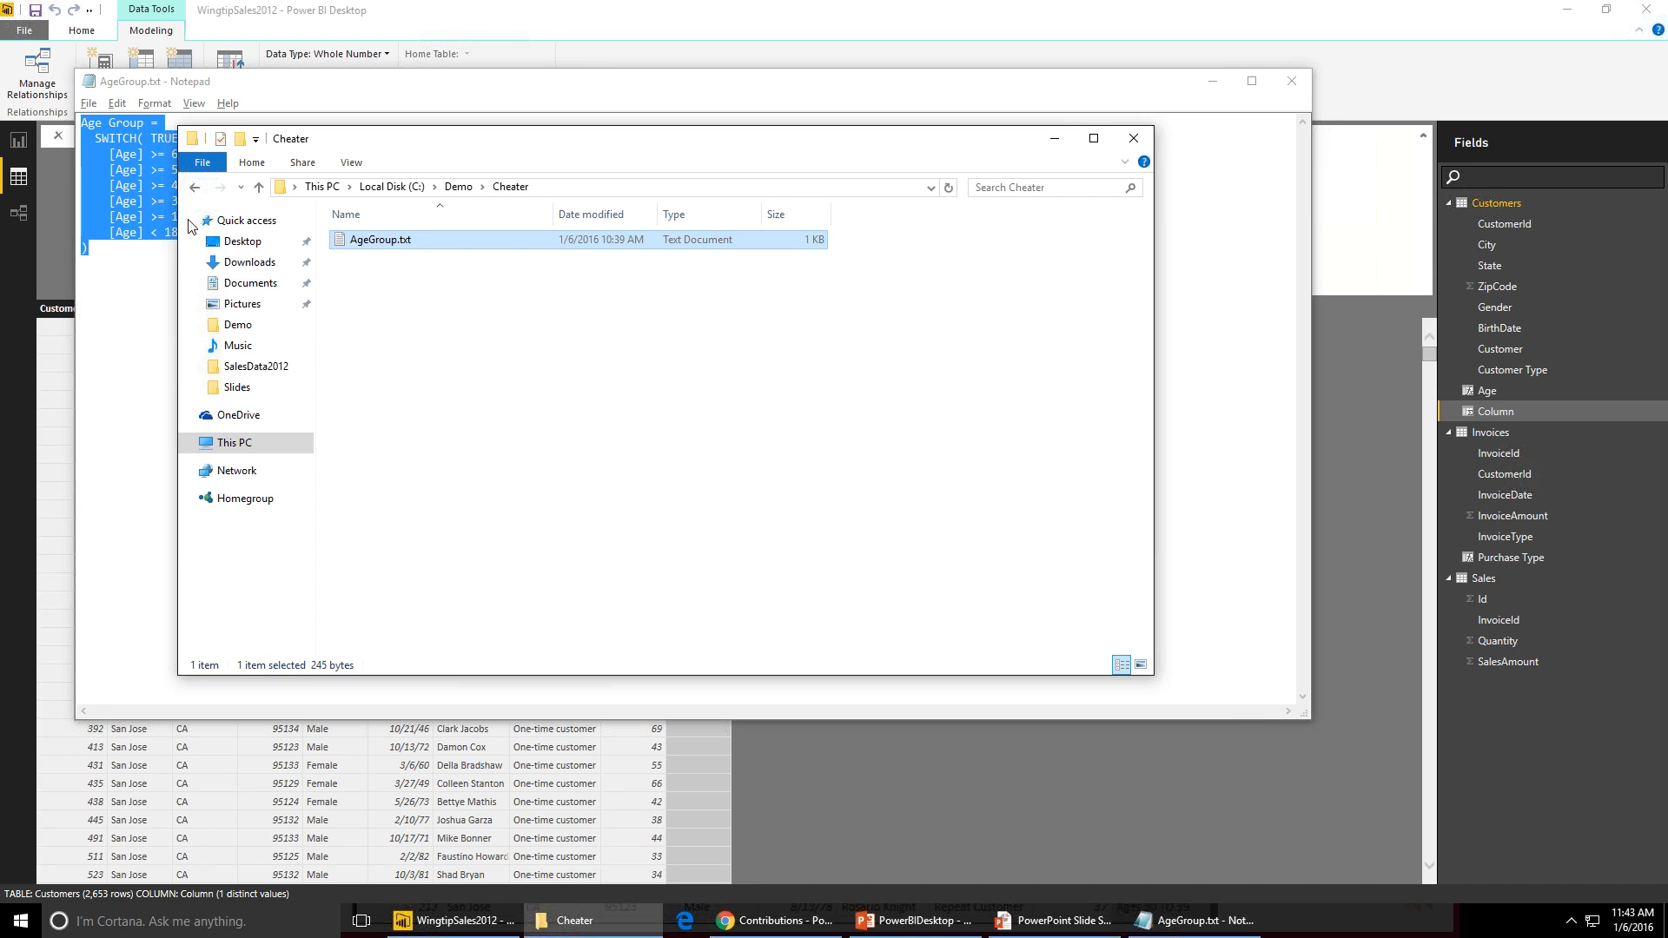
click(287, 19)
key(ctrl+v)
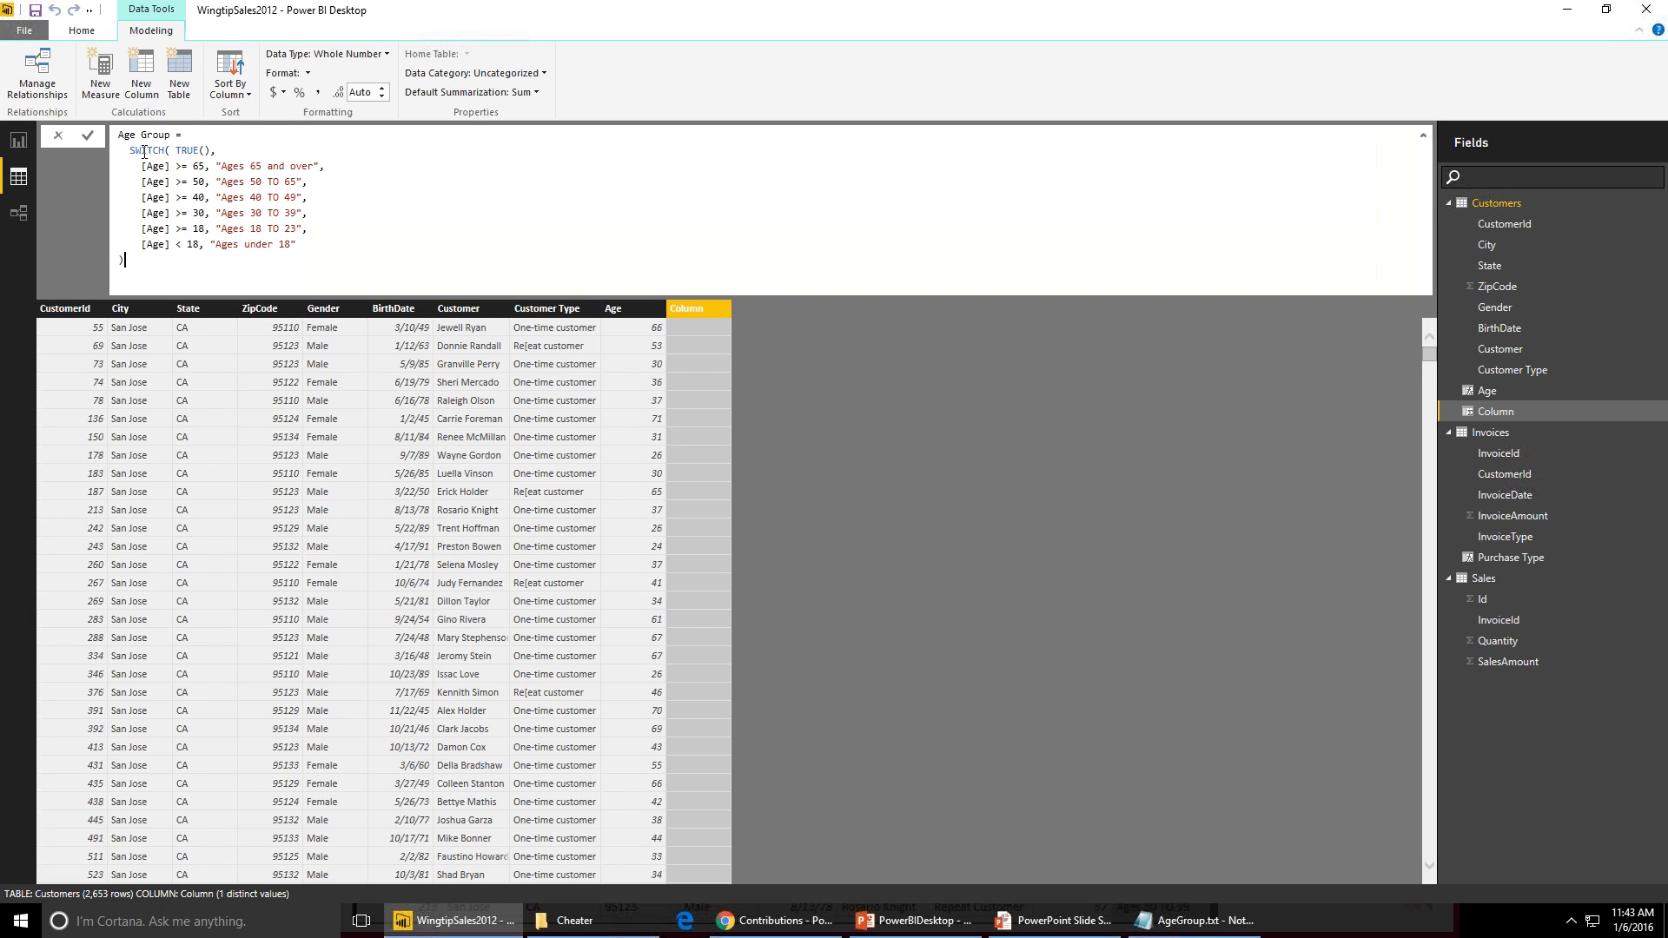
- Highlight the first SWITCH conditions in the Age Group formula and commit the column
drag(144, 152, 152, 145)
drag(171, 151, 218, 145)
click(126, 166)
key(shift+Down)
key(shift+Down)
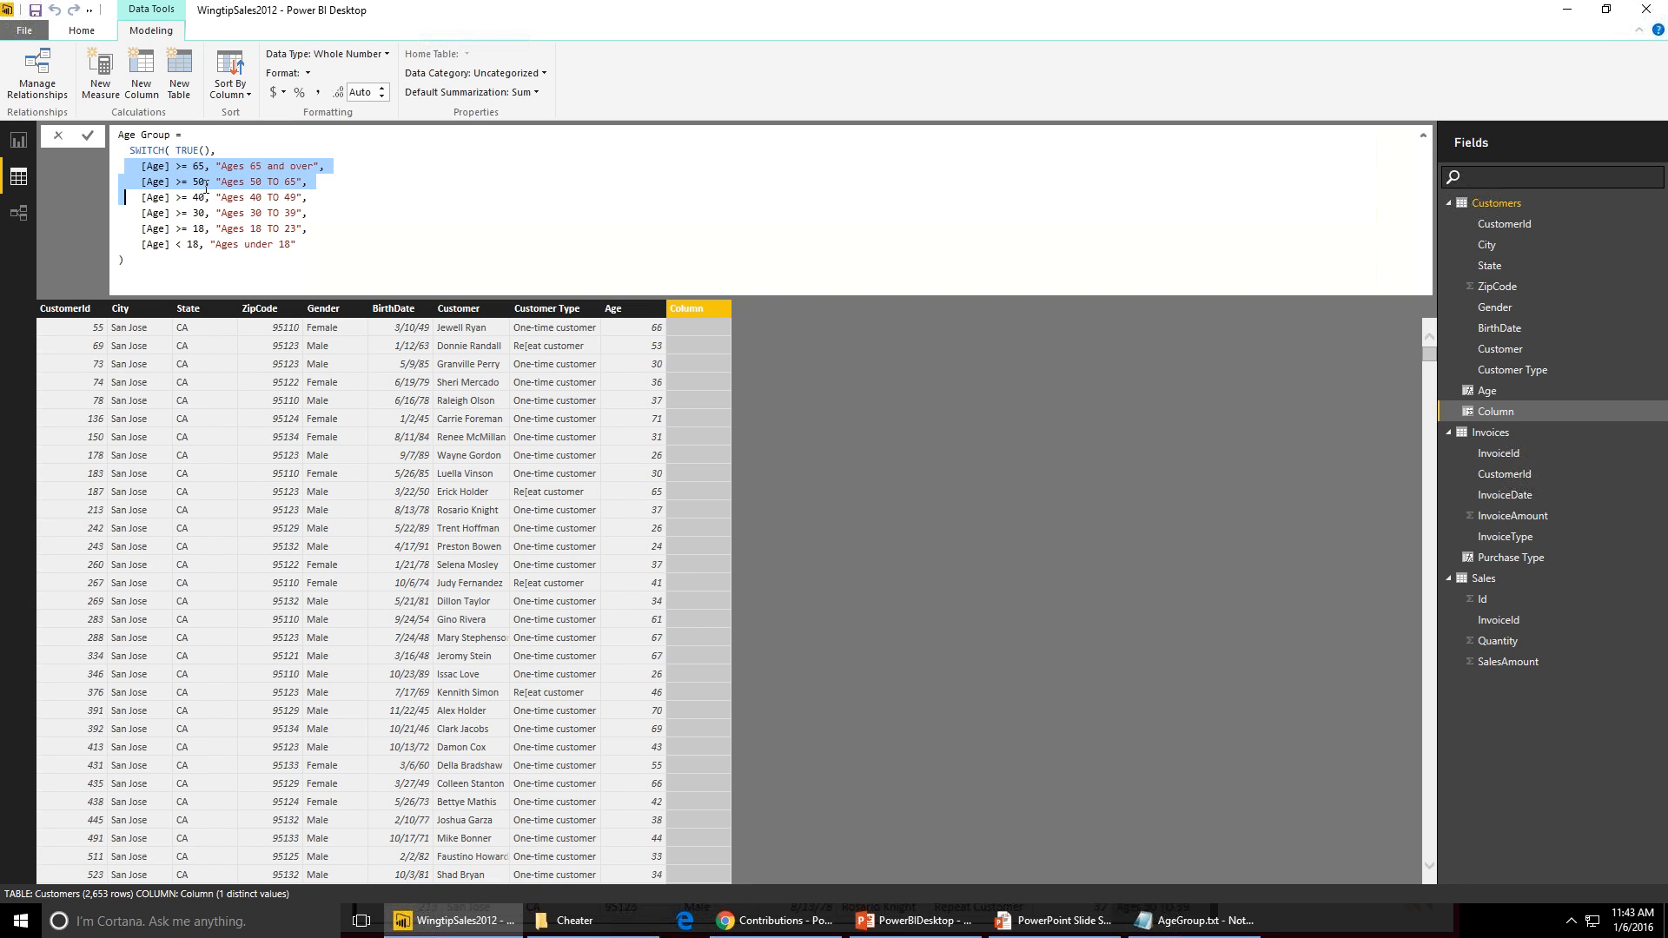
key(shift+Up)
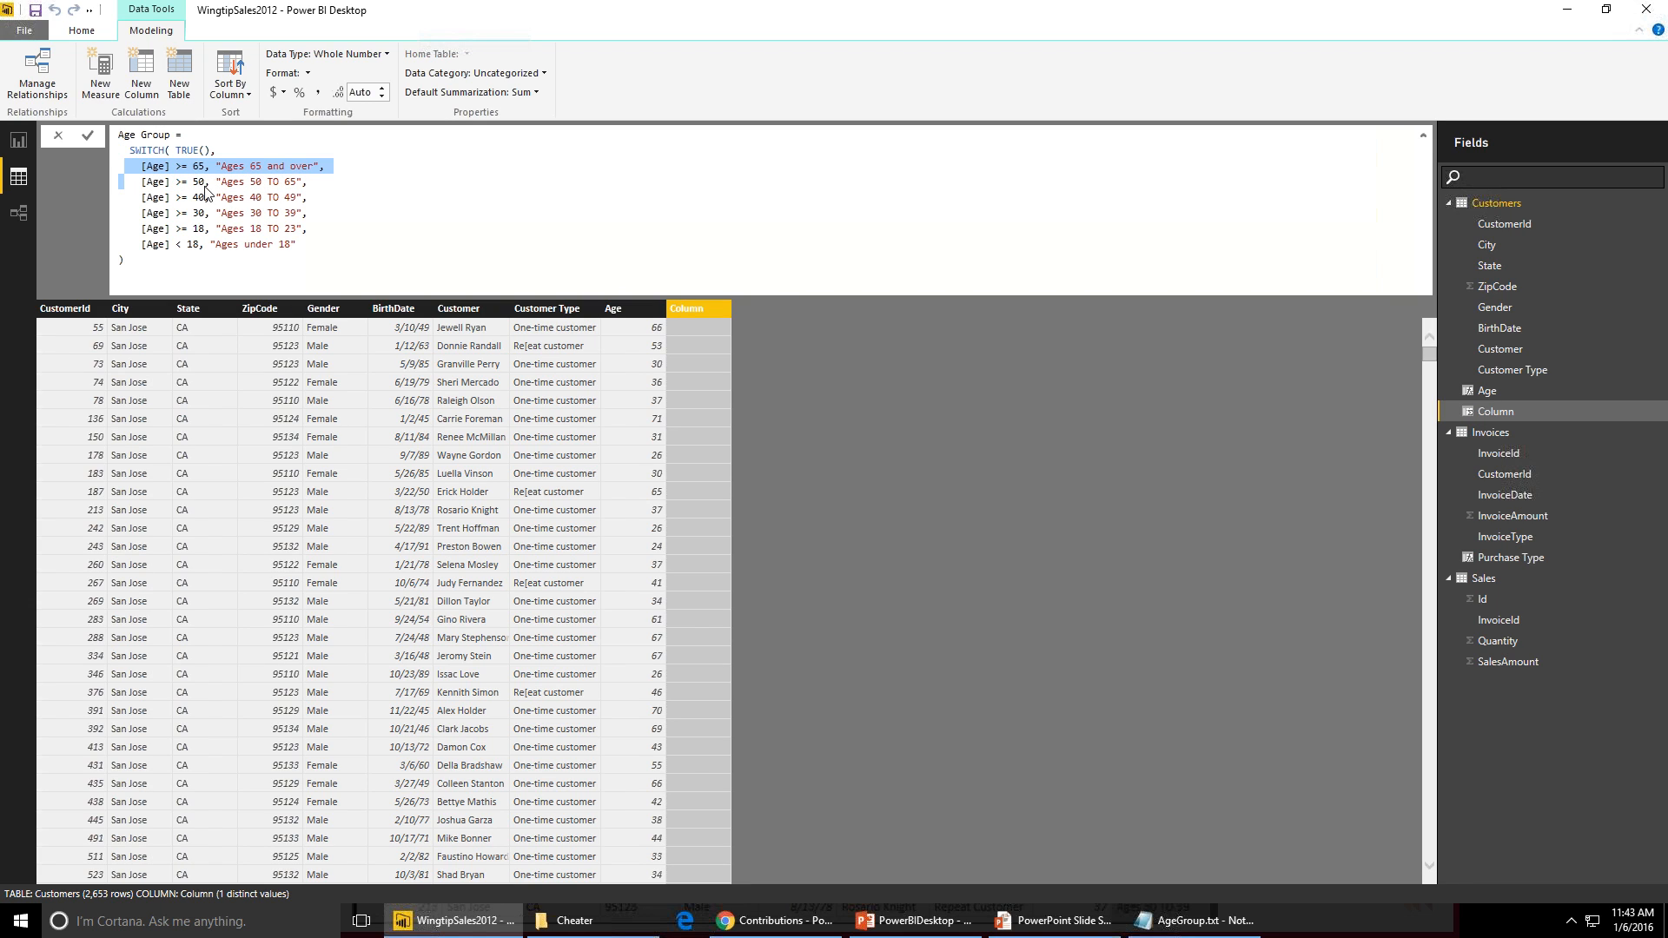
key(Return)
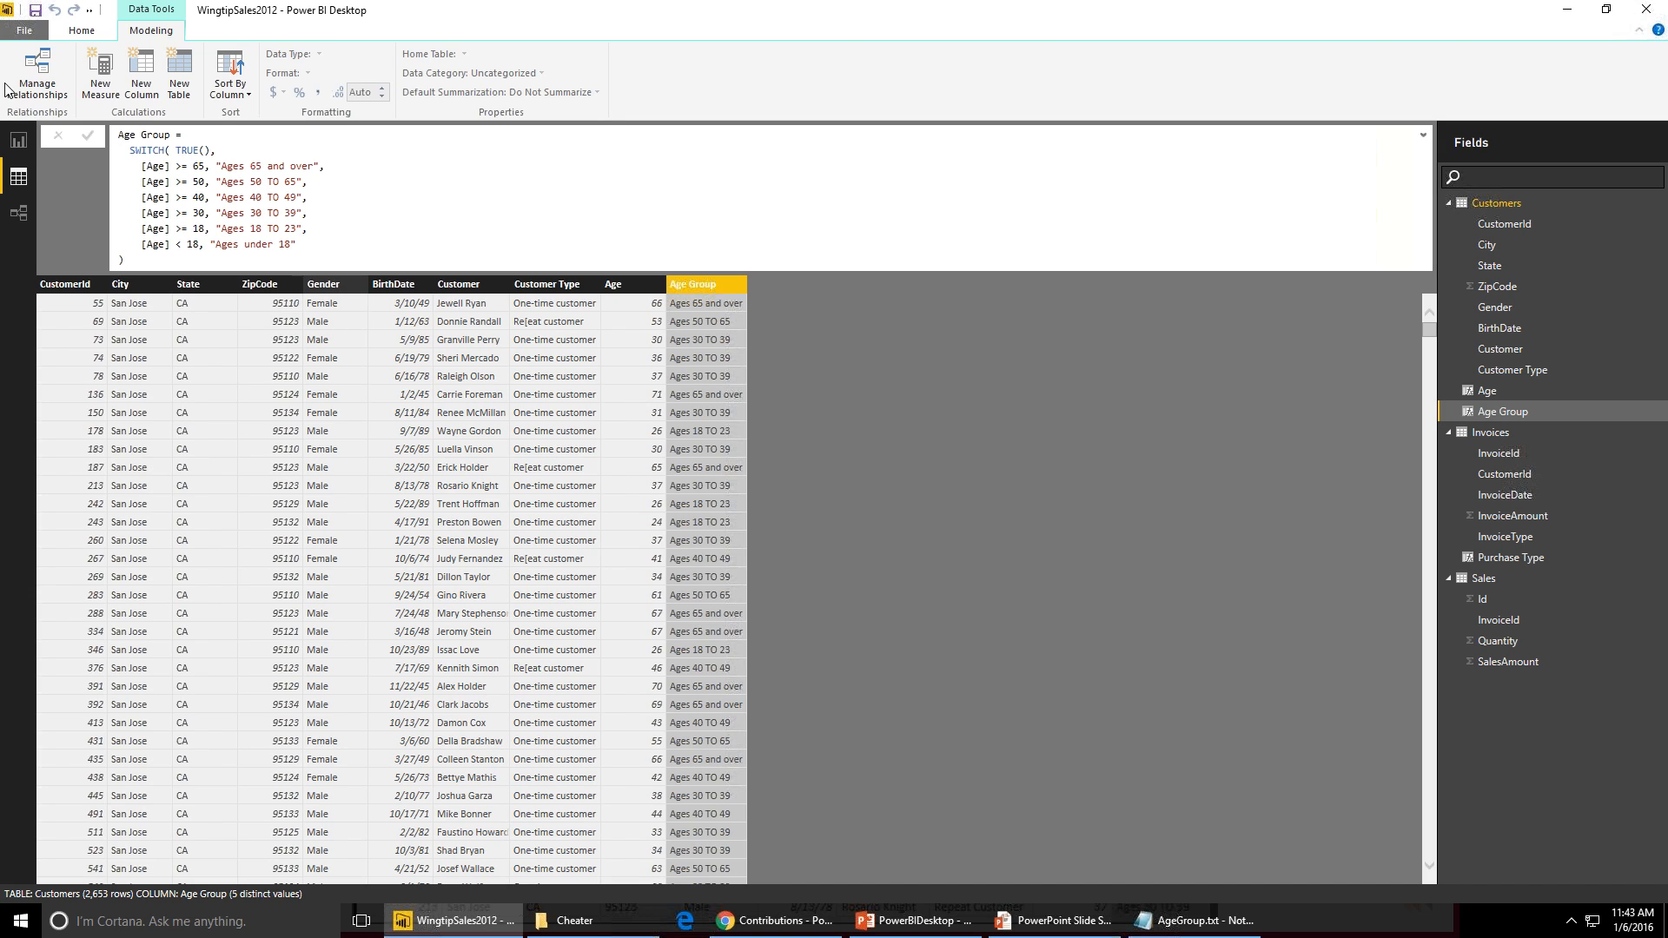
- In the report, move the matrix to the right and add a slicer on Customers Age Group beside it
click(23, 150)
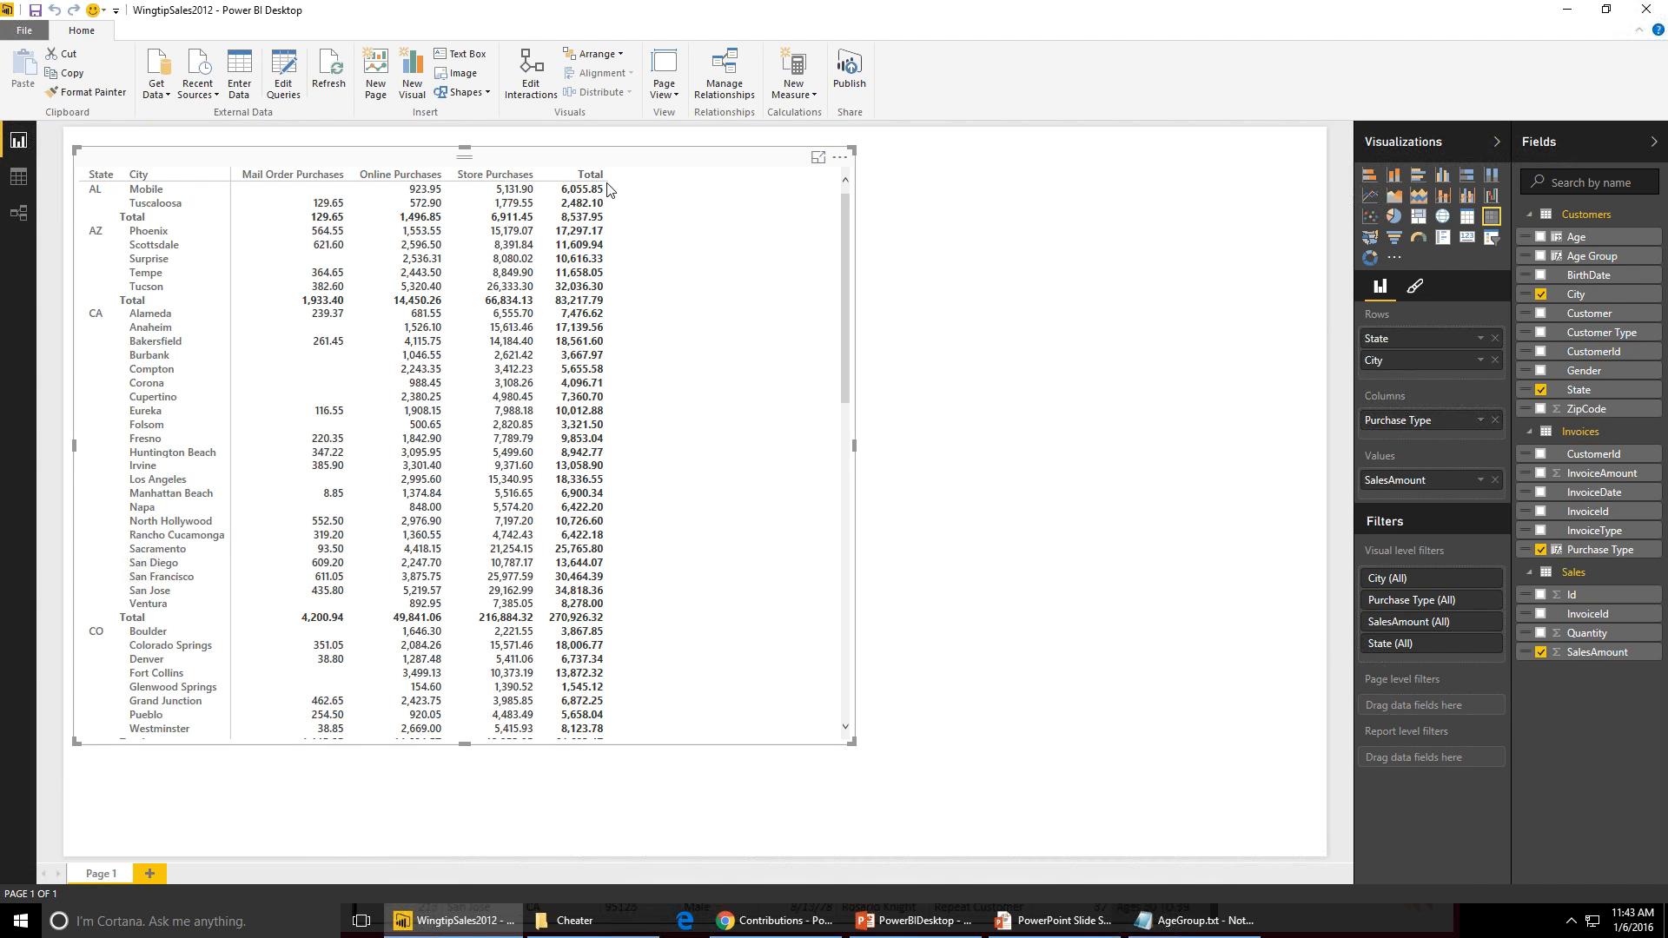
drag(397, 158, 710, 164)
click(1223, 336)
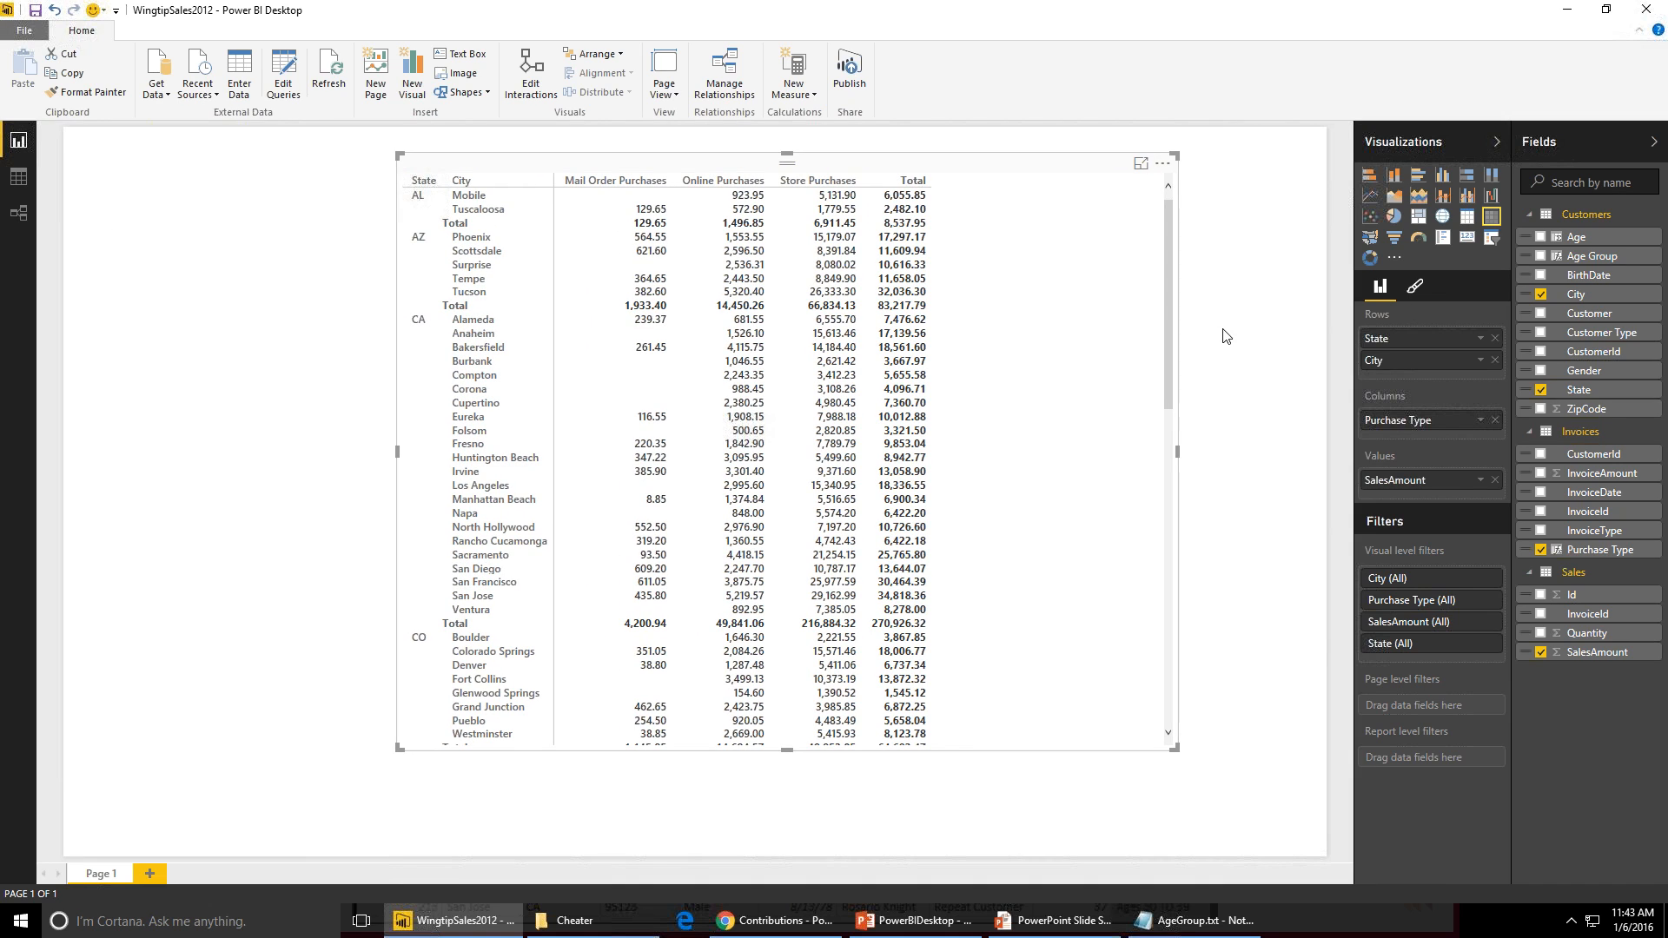
click(1492, 239)
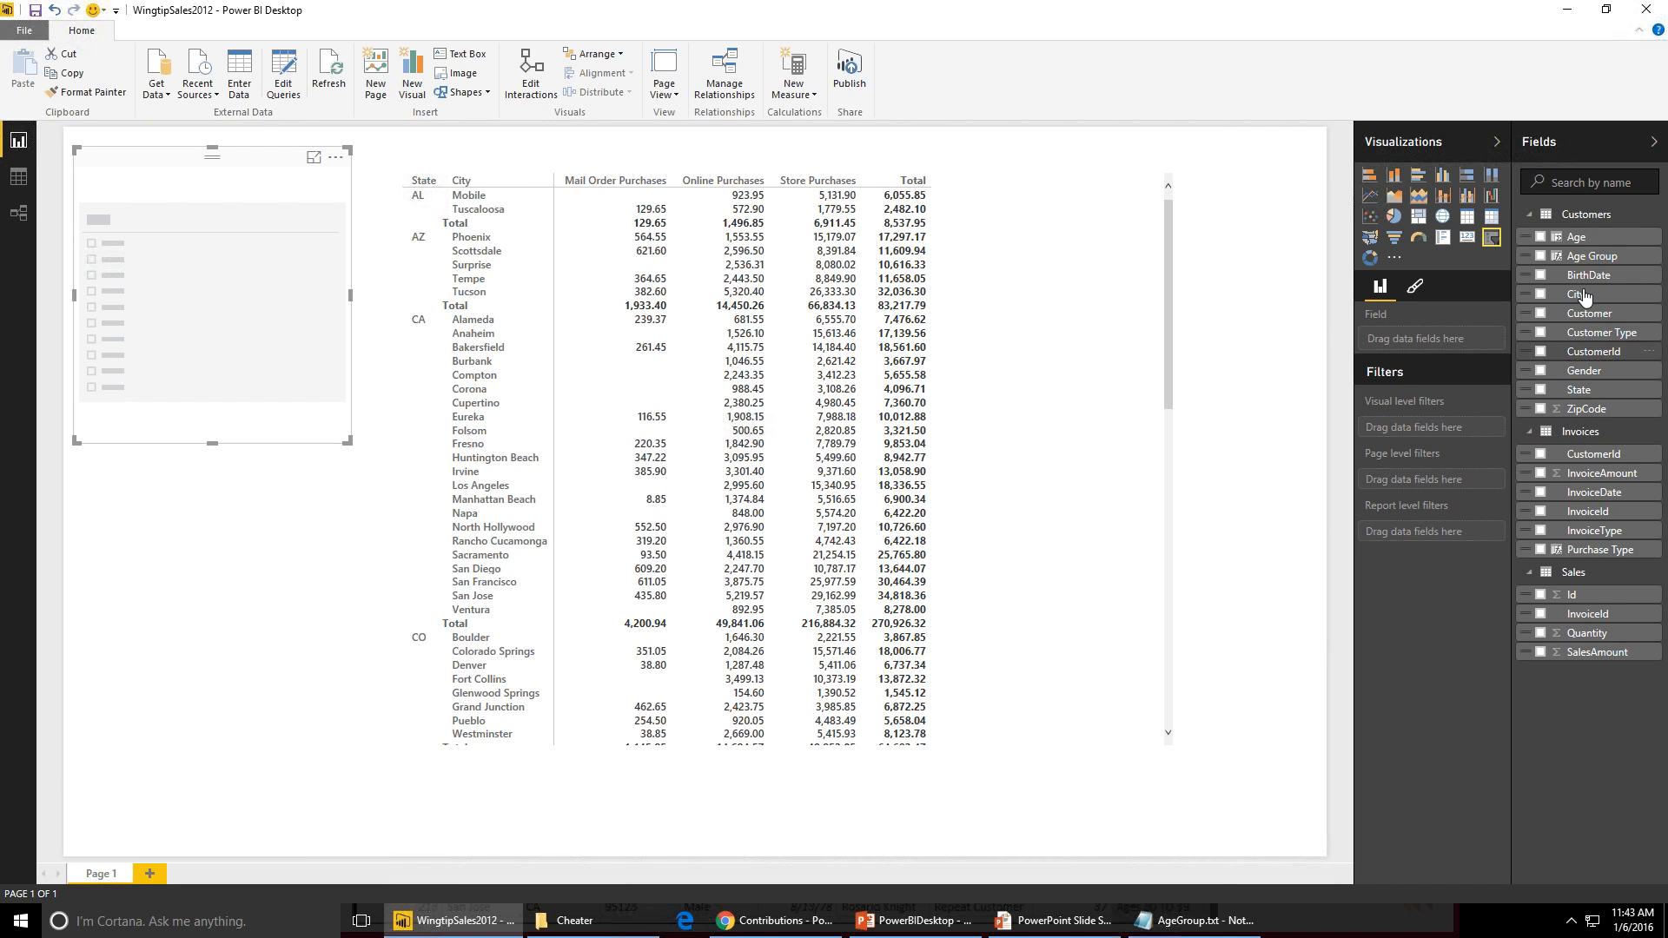
drag(1593, 257, 1456, 341)
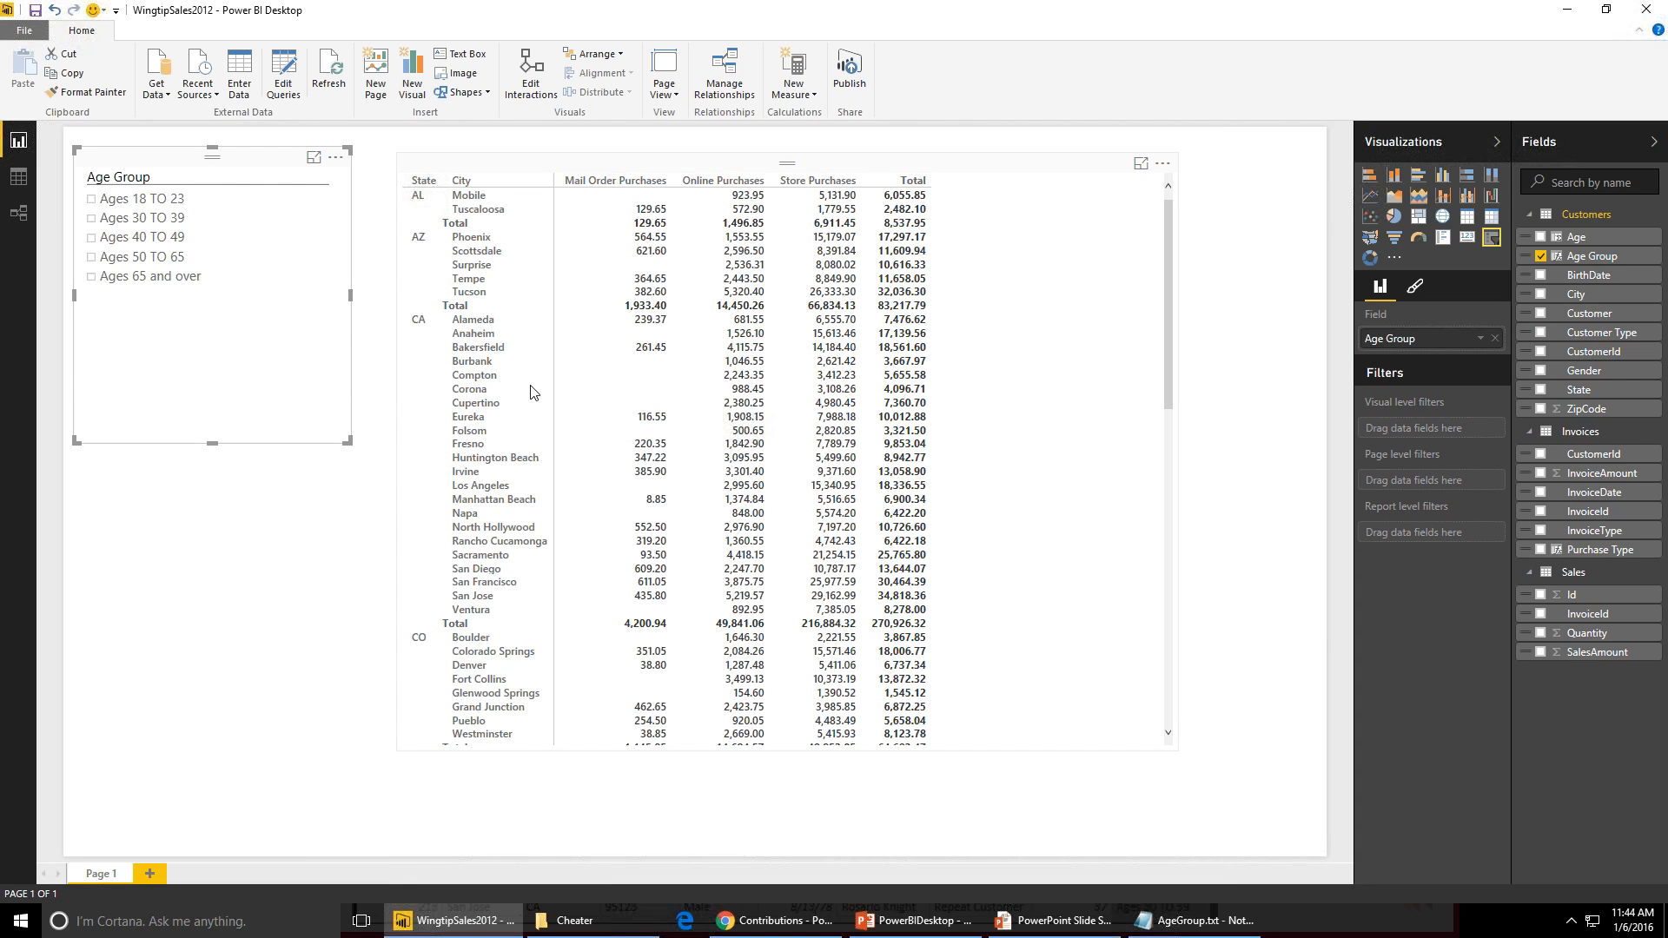
- Select each age group in the slicer in turn, ending with Ages 65 and over, to filter the matrix
click(91, 199)
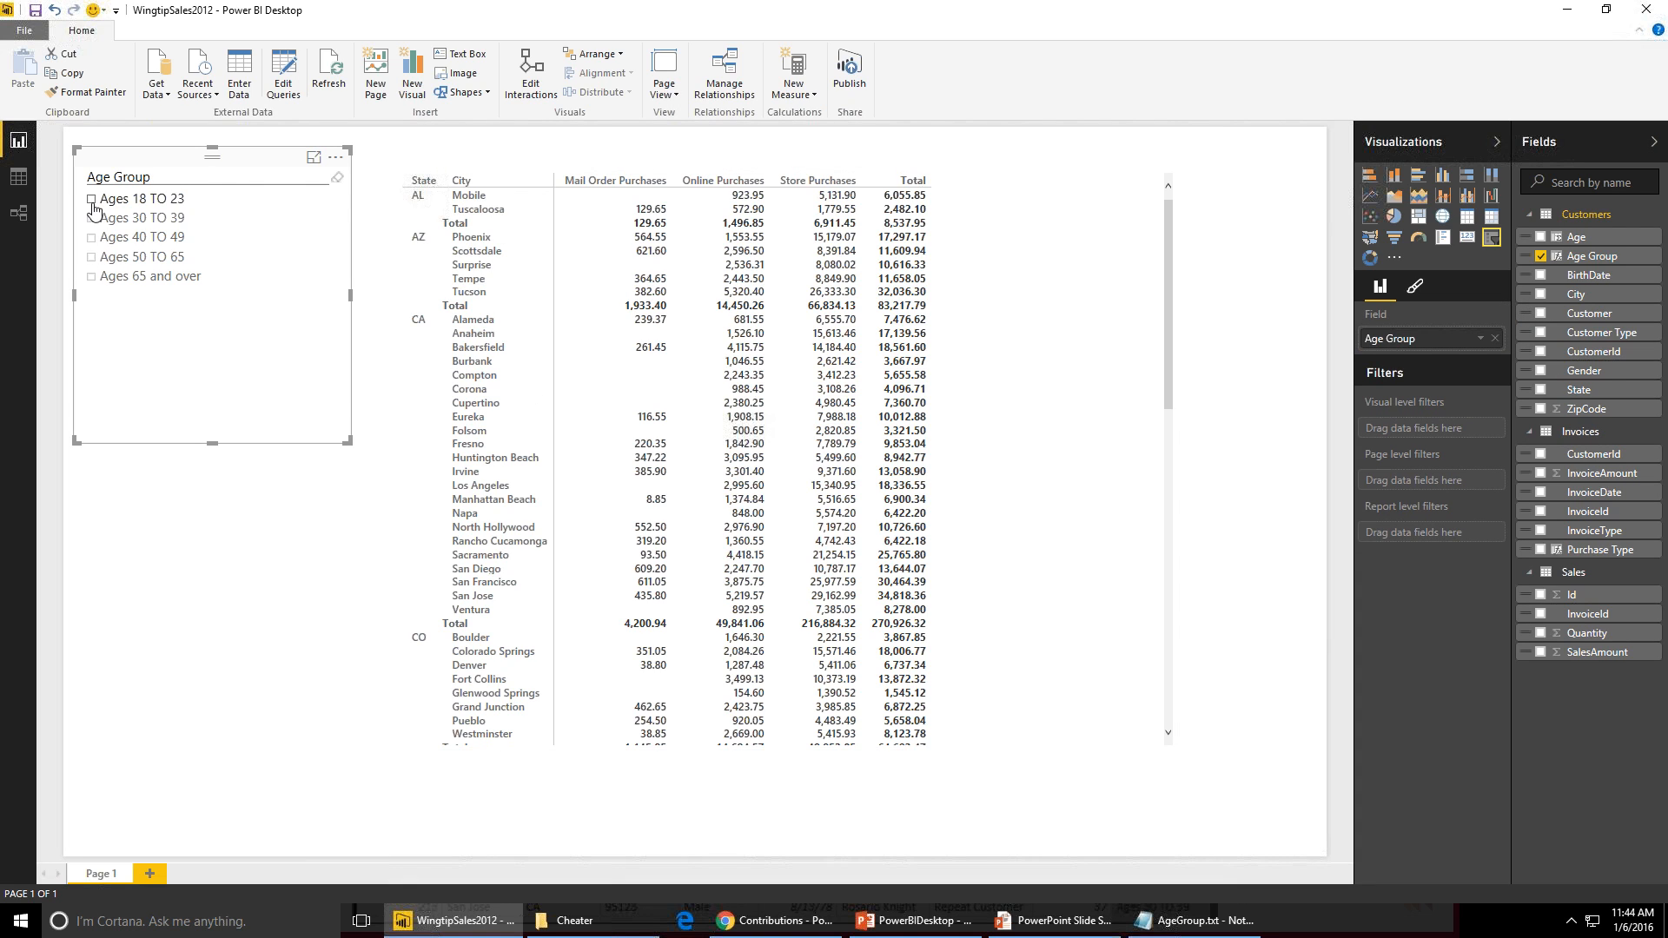
click(92, 220)
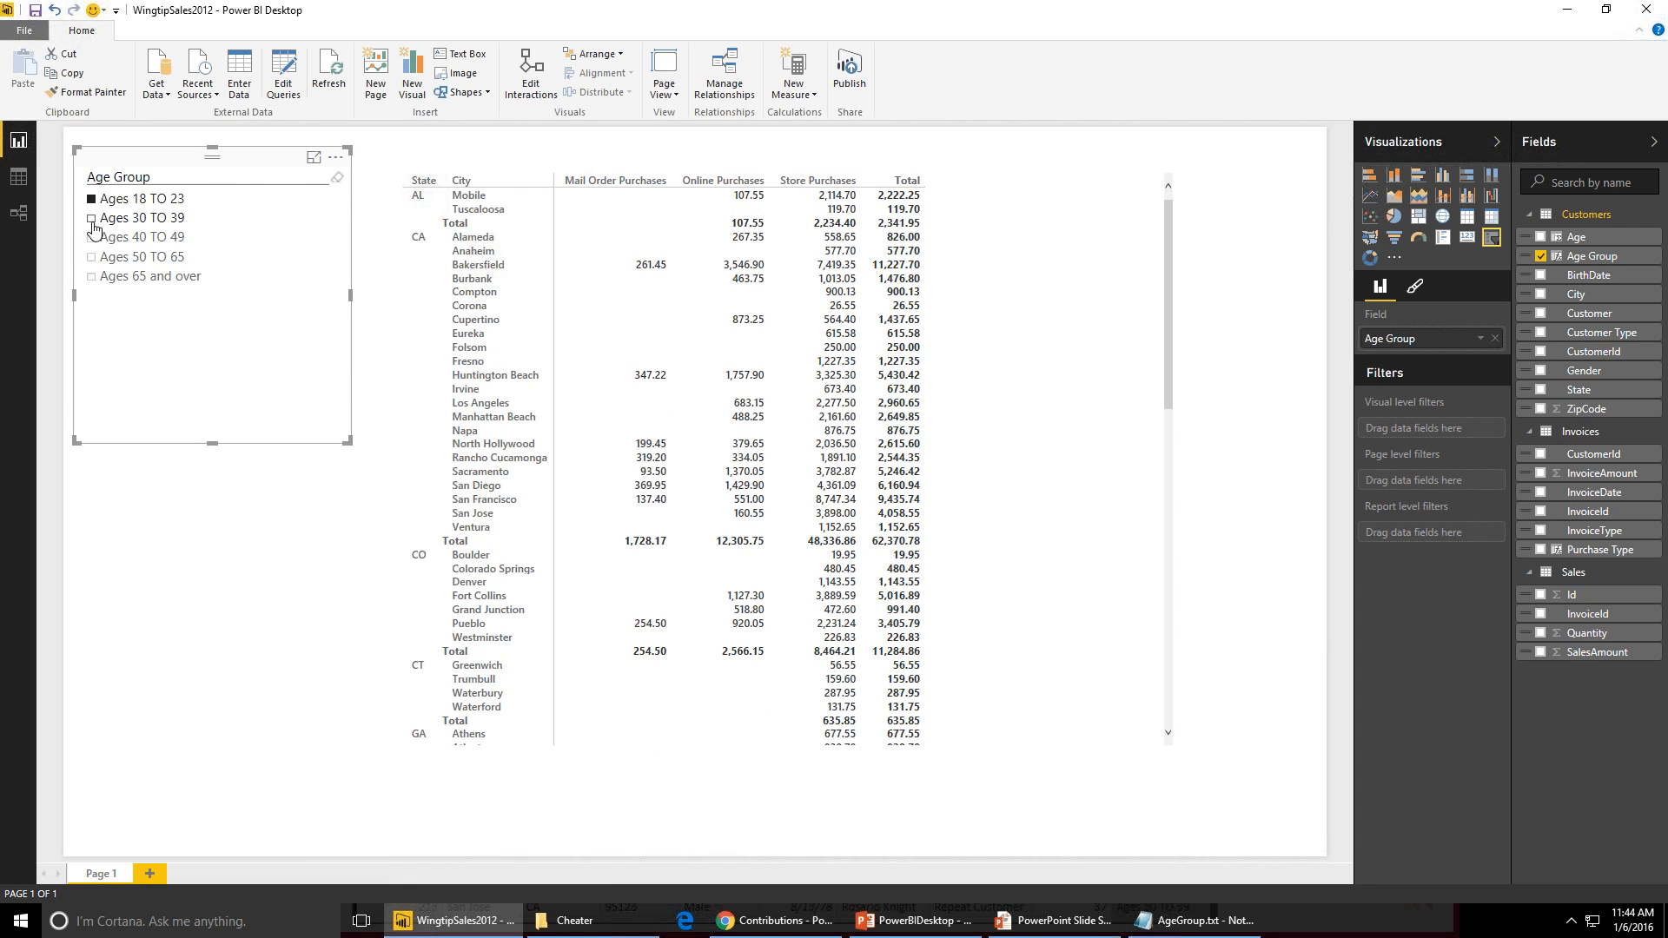
click(92, 242)
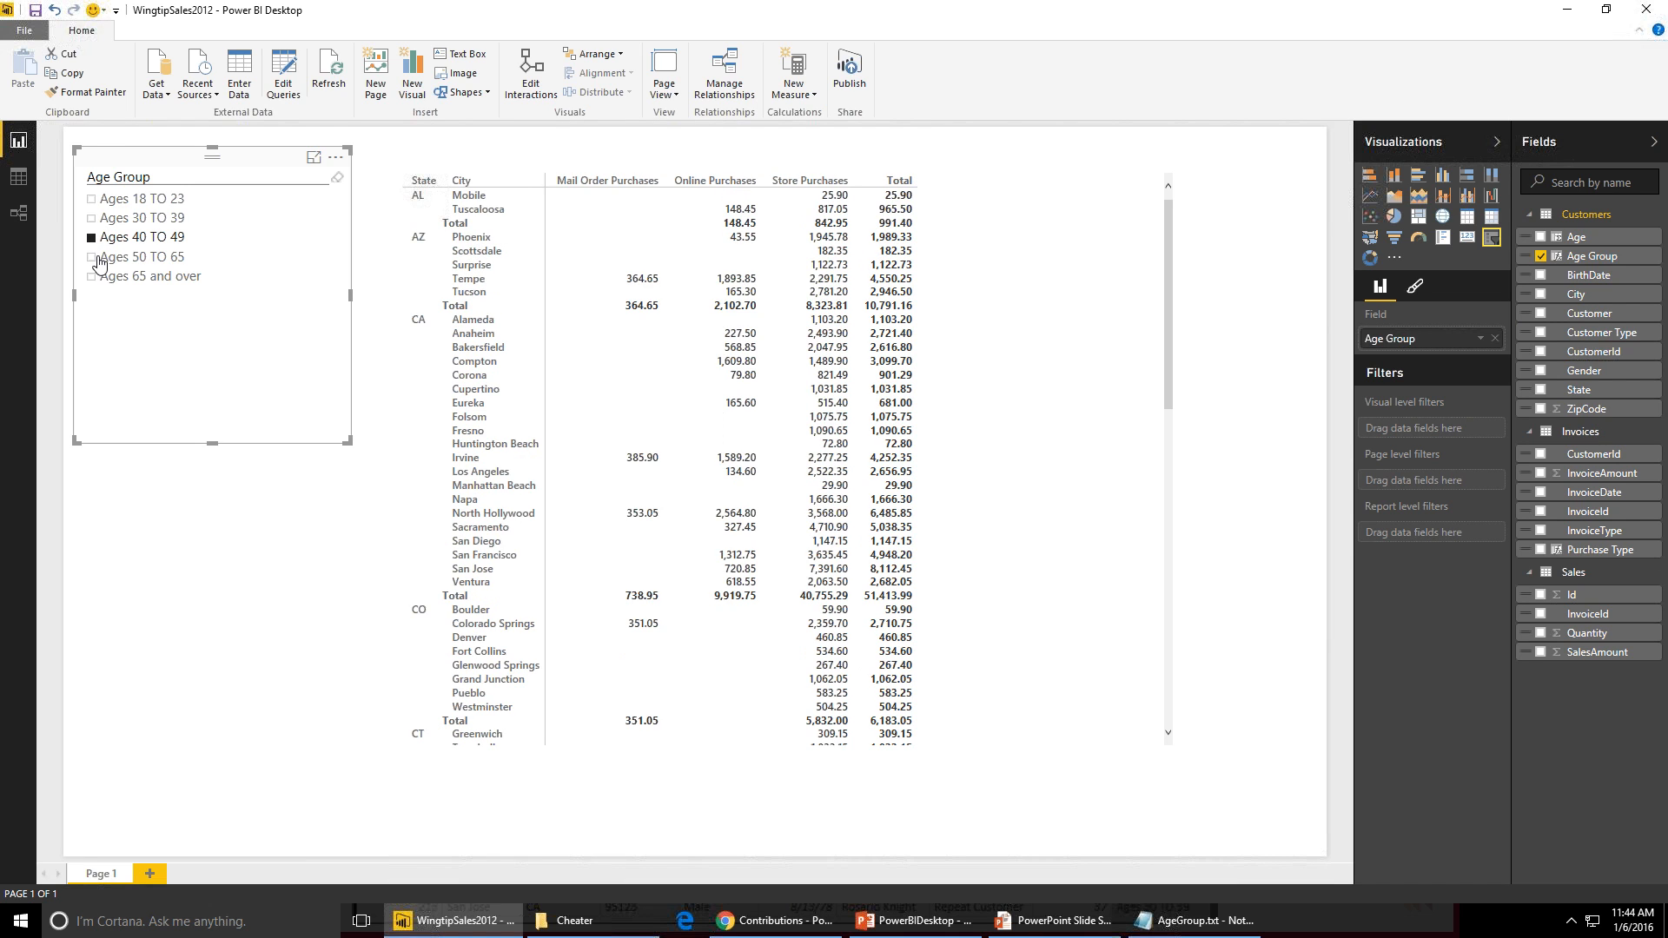
click(92, 260)
click(92, 278)
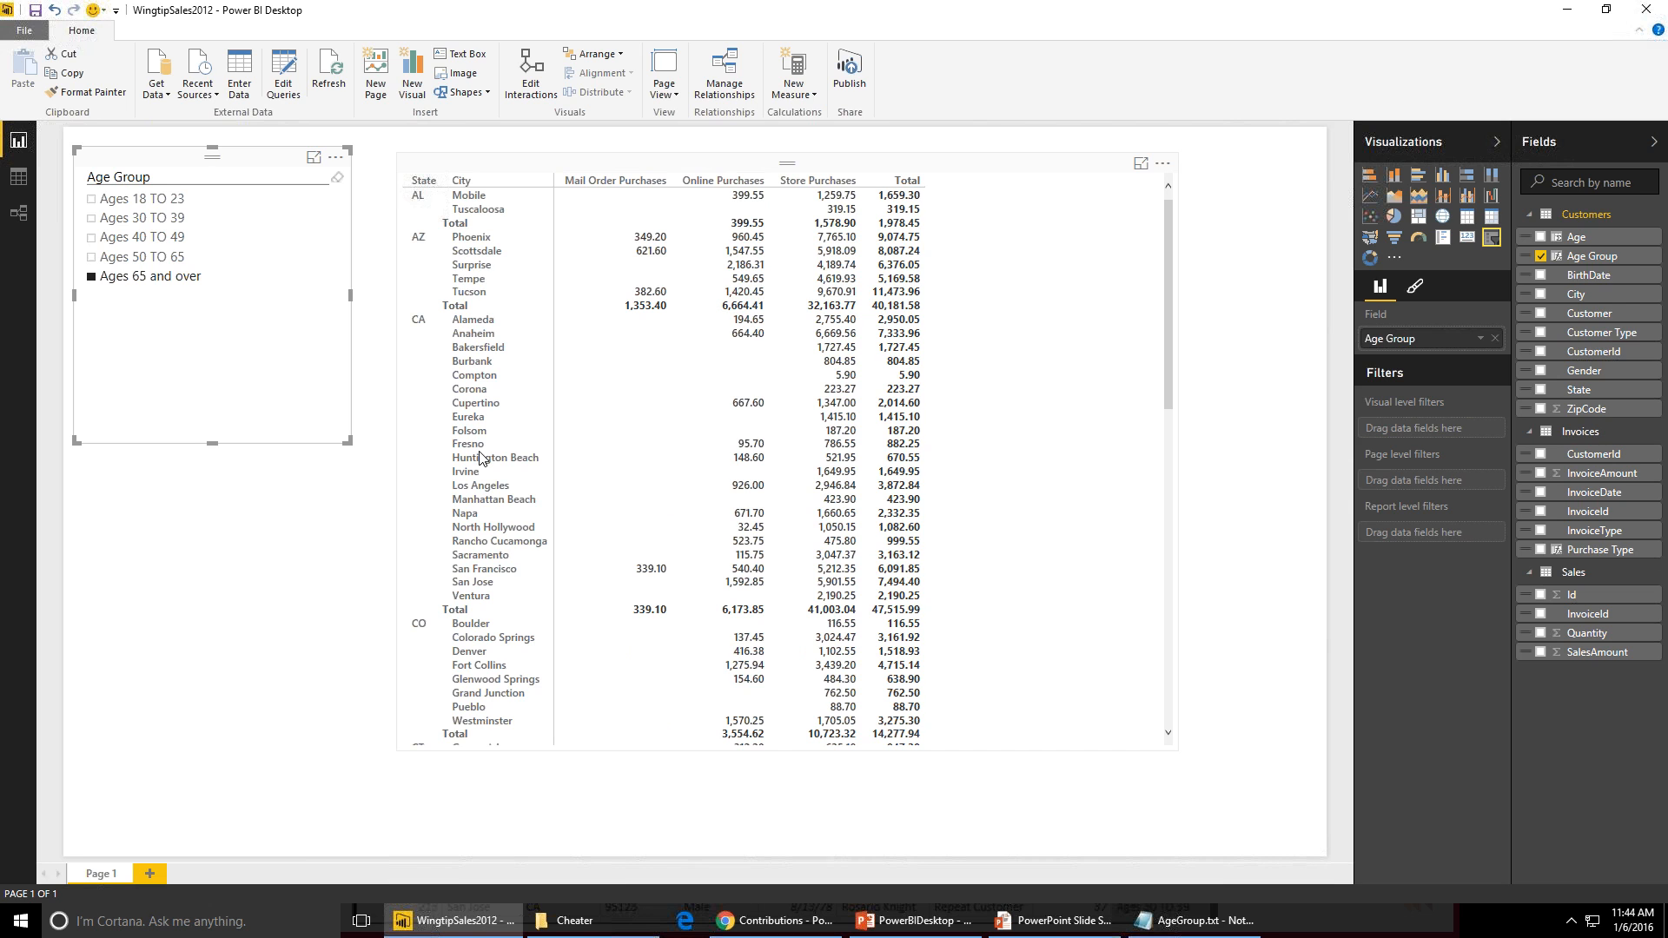
- Switch to the PowerPoint slide show, advance two slides, and return to Power BI Desktop
key(alt+Tab)
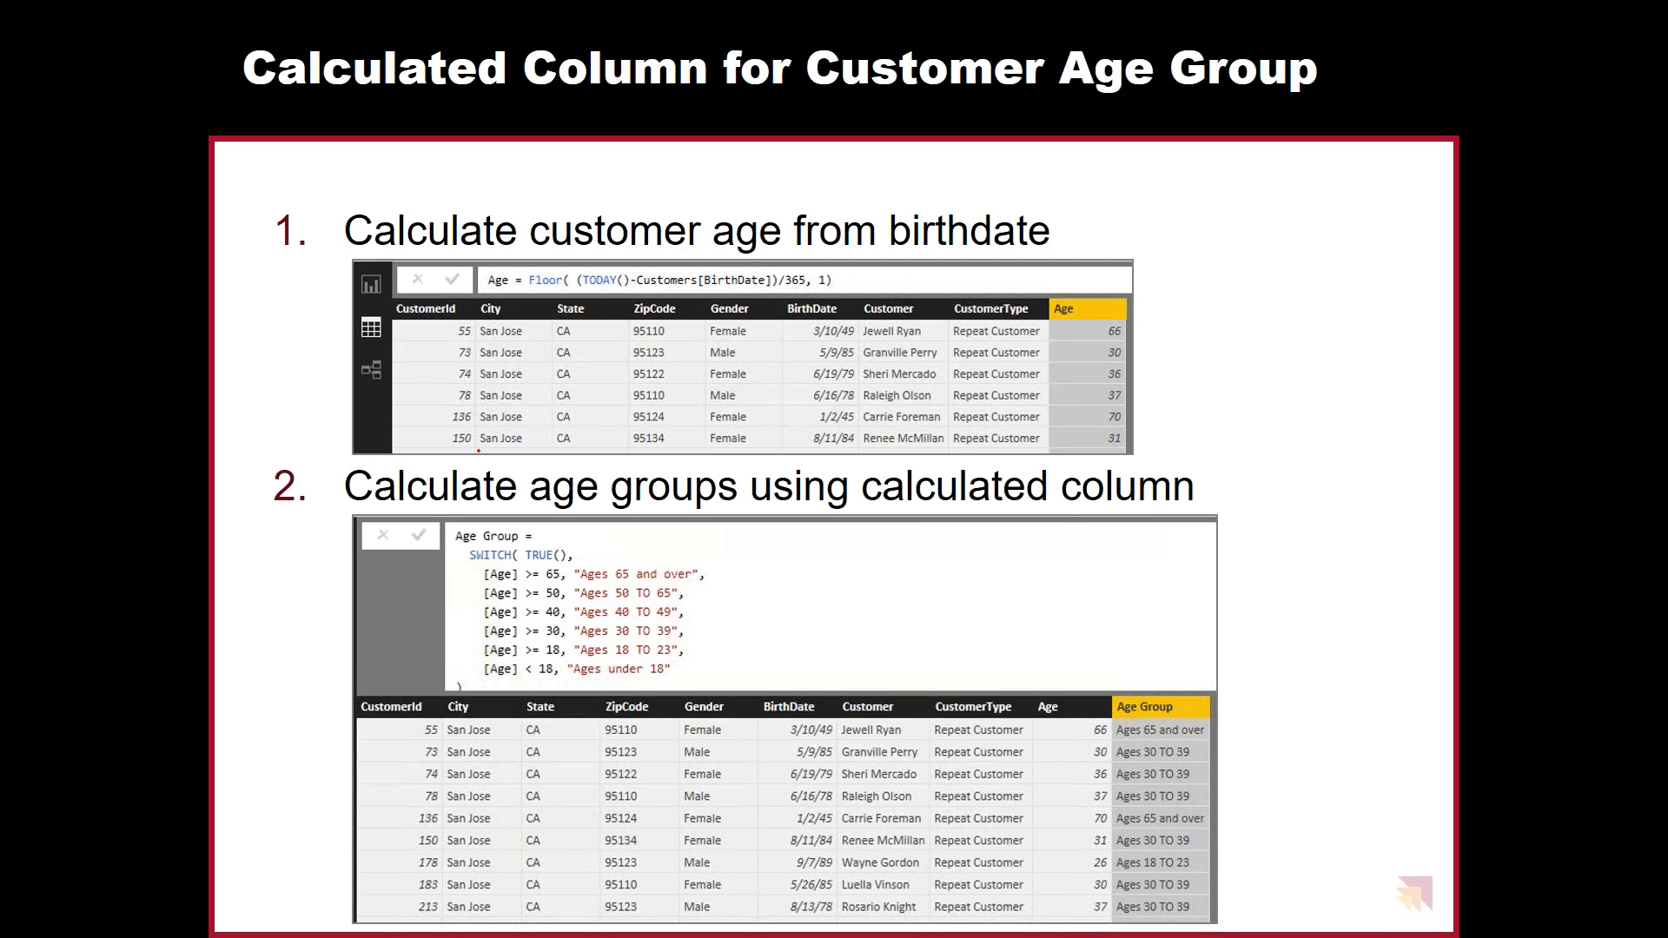
key(Right)
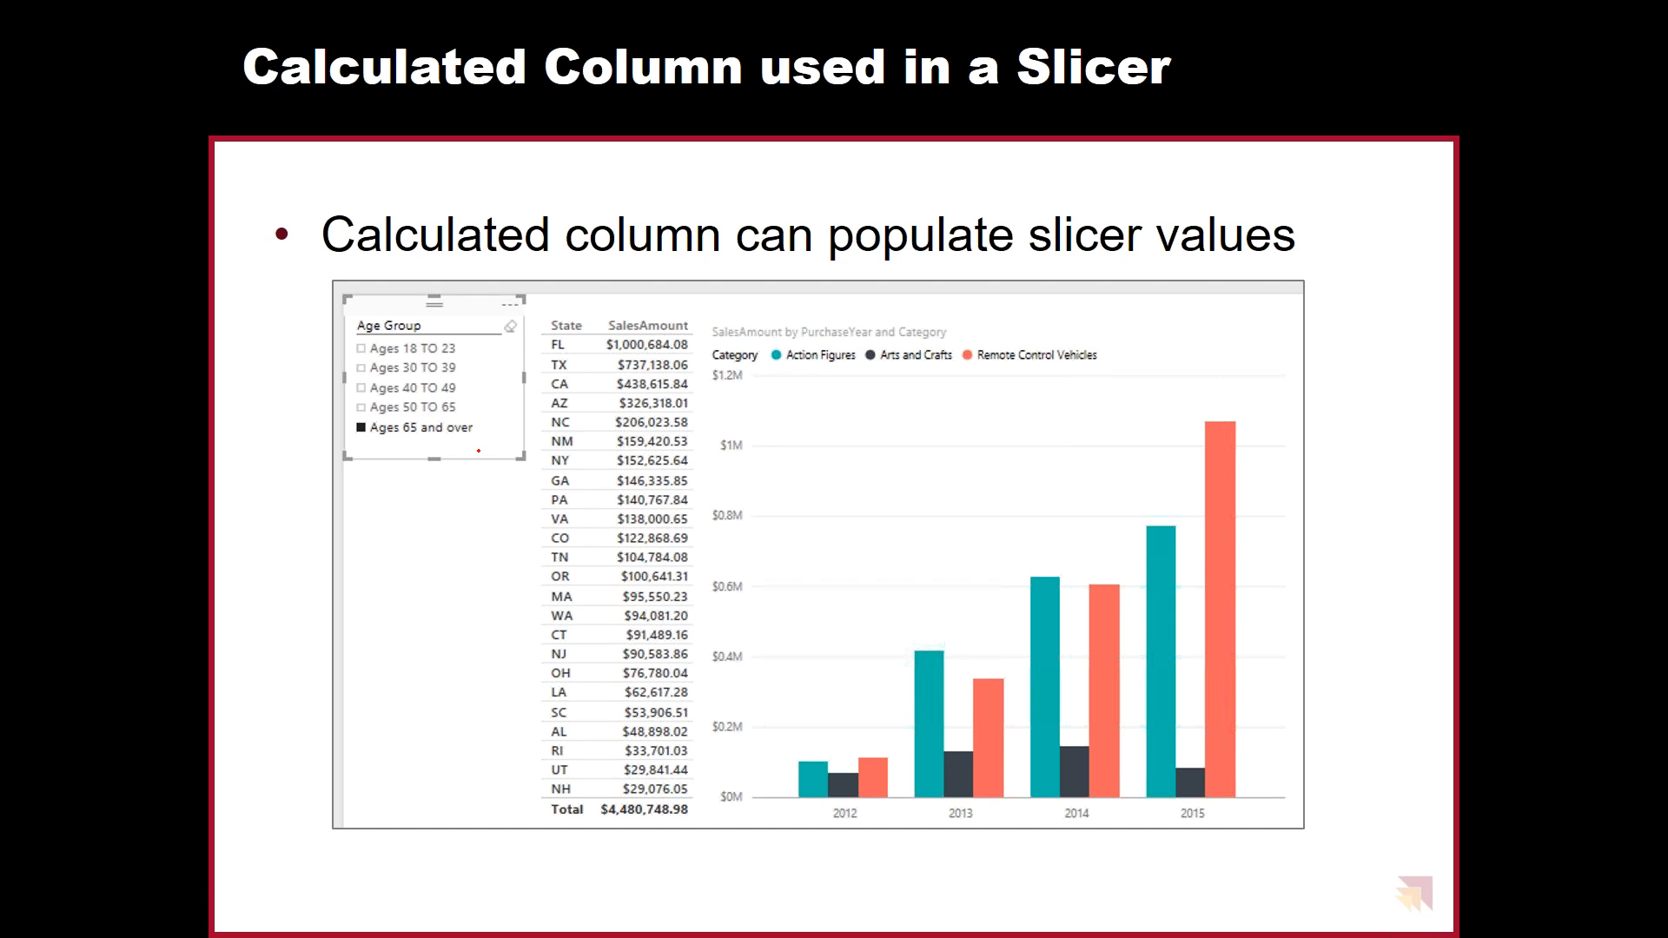
key(Right)
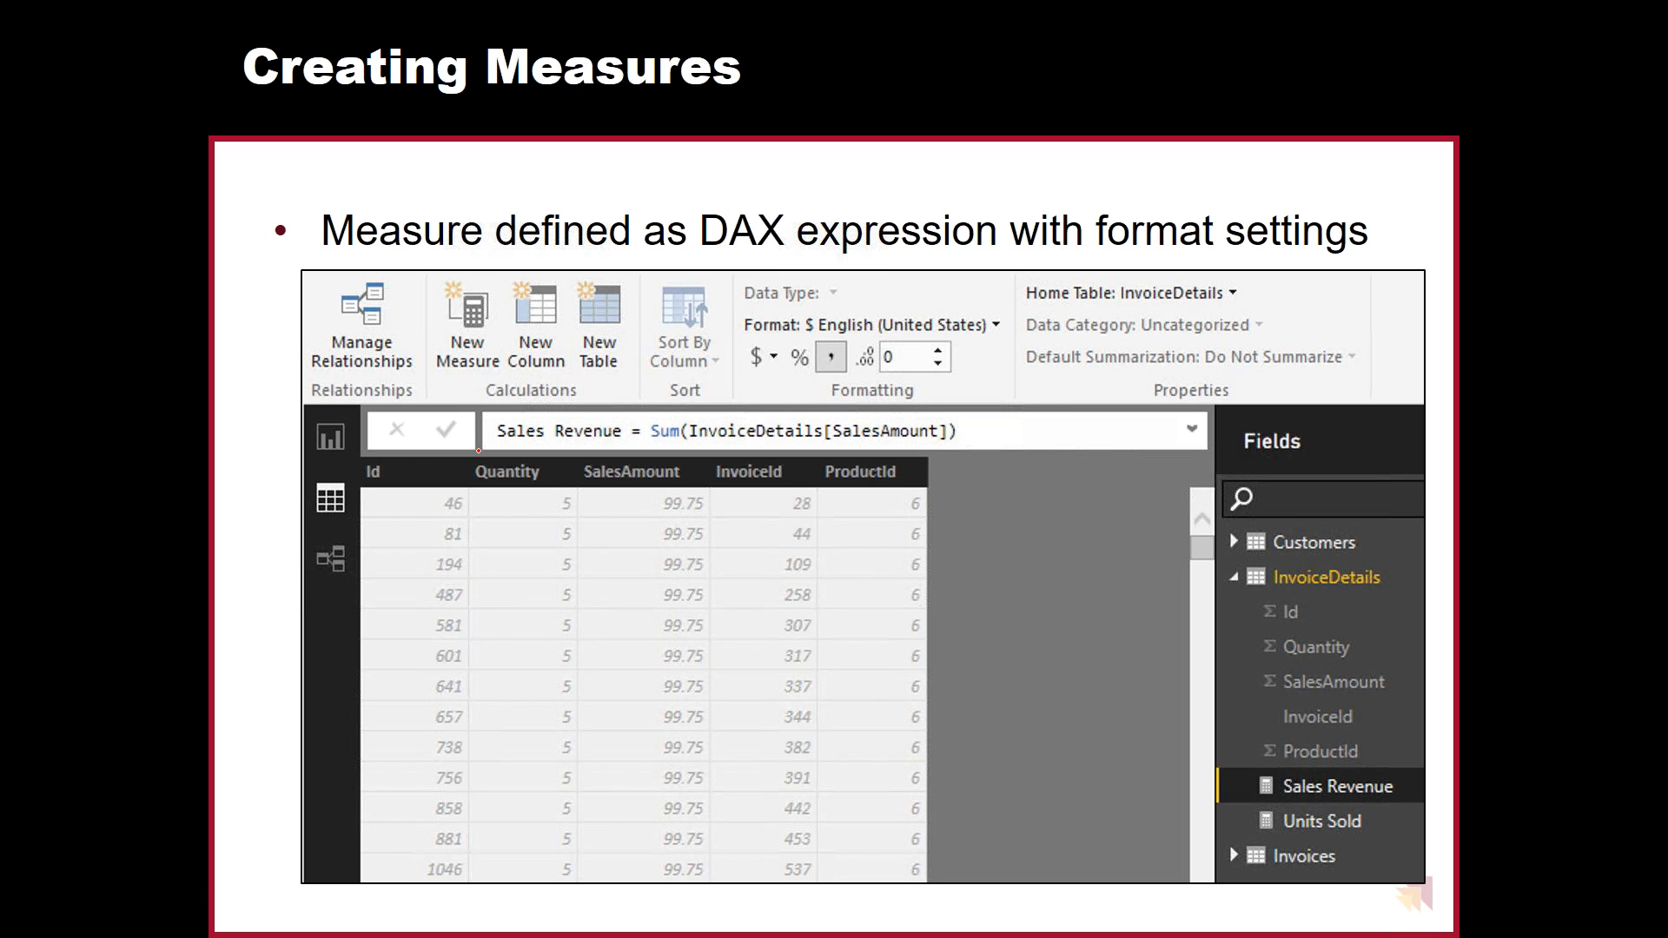
key(alt+Tab)
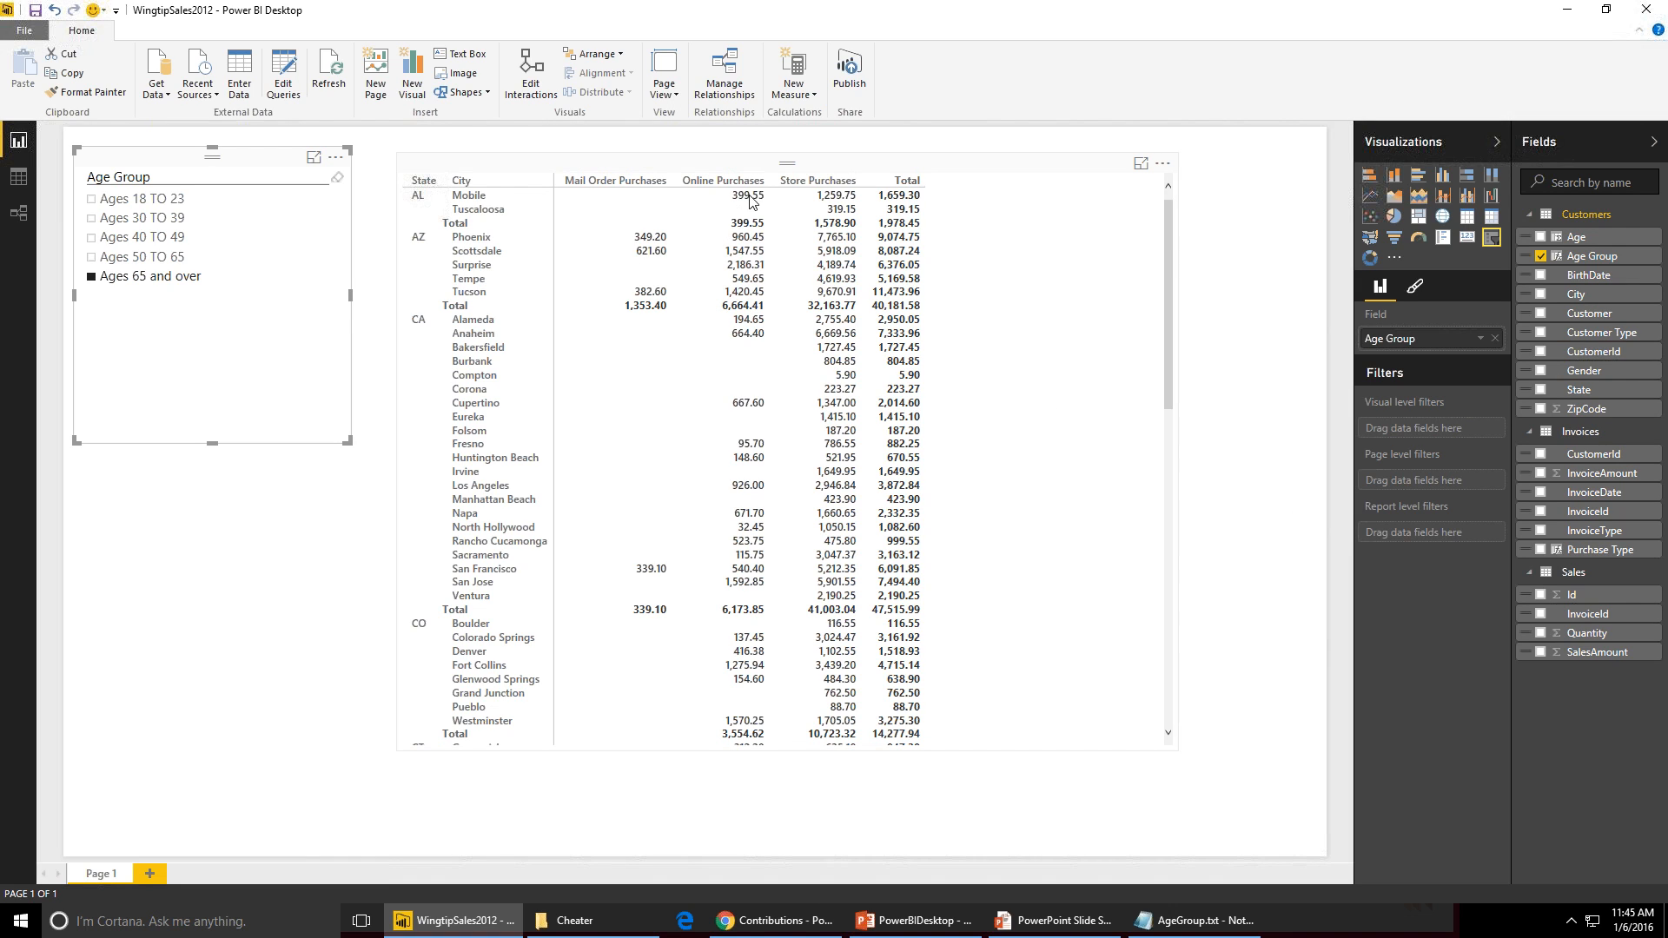
- Review the SalesAmount aggregation options in the matrix and the Age Group formula in data view
click(812, 240)
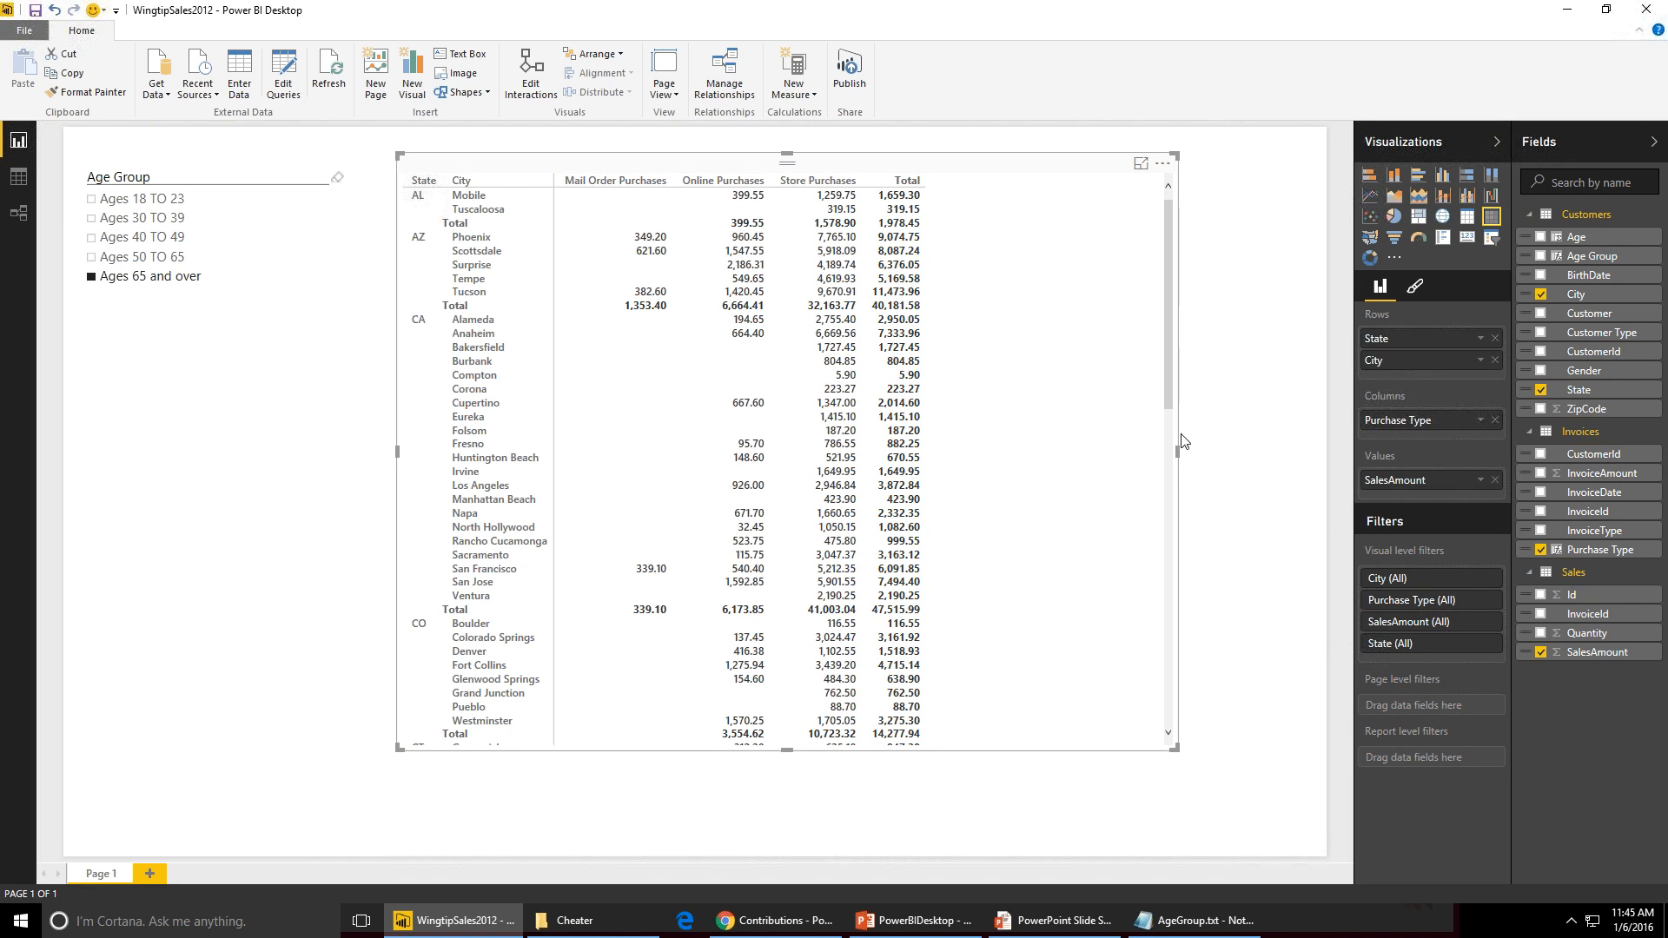
click(1480, 481)
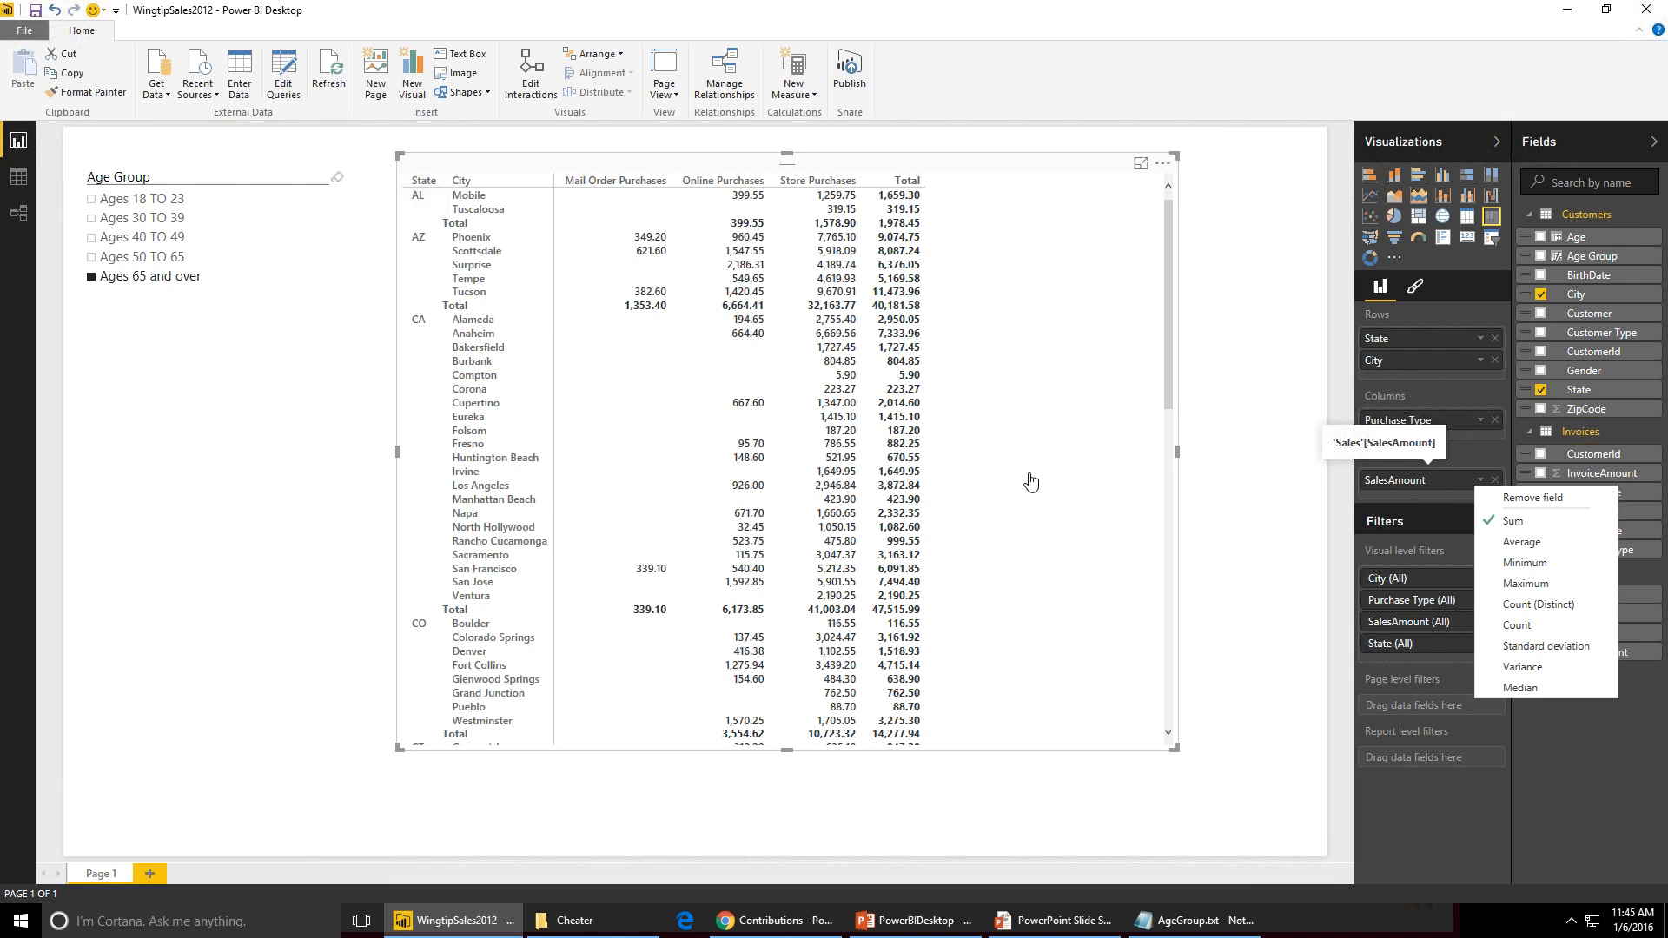
click(18, 188)
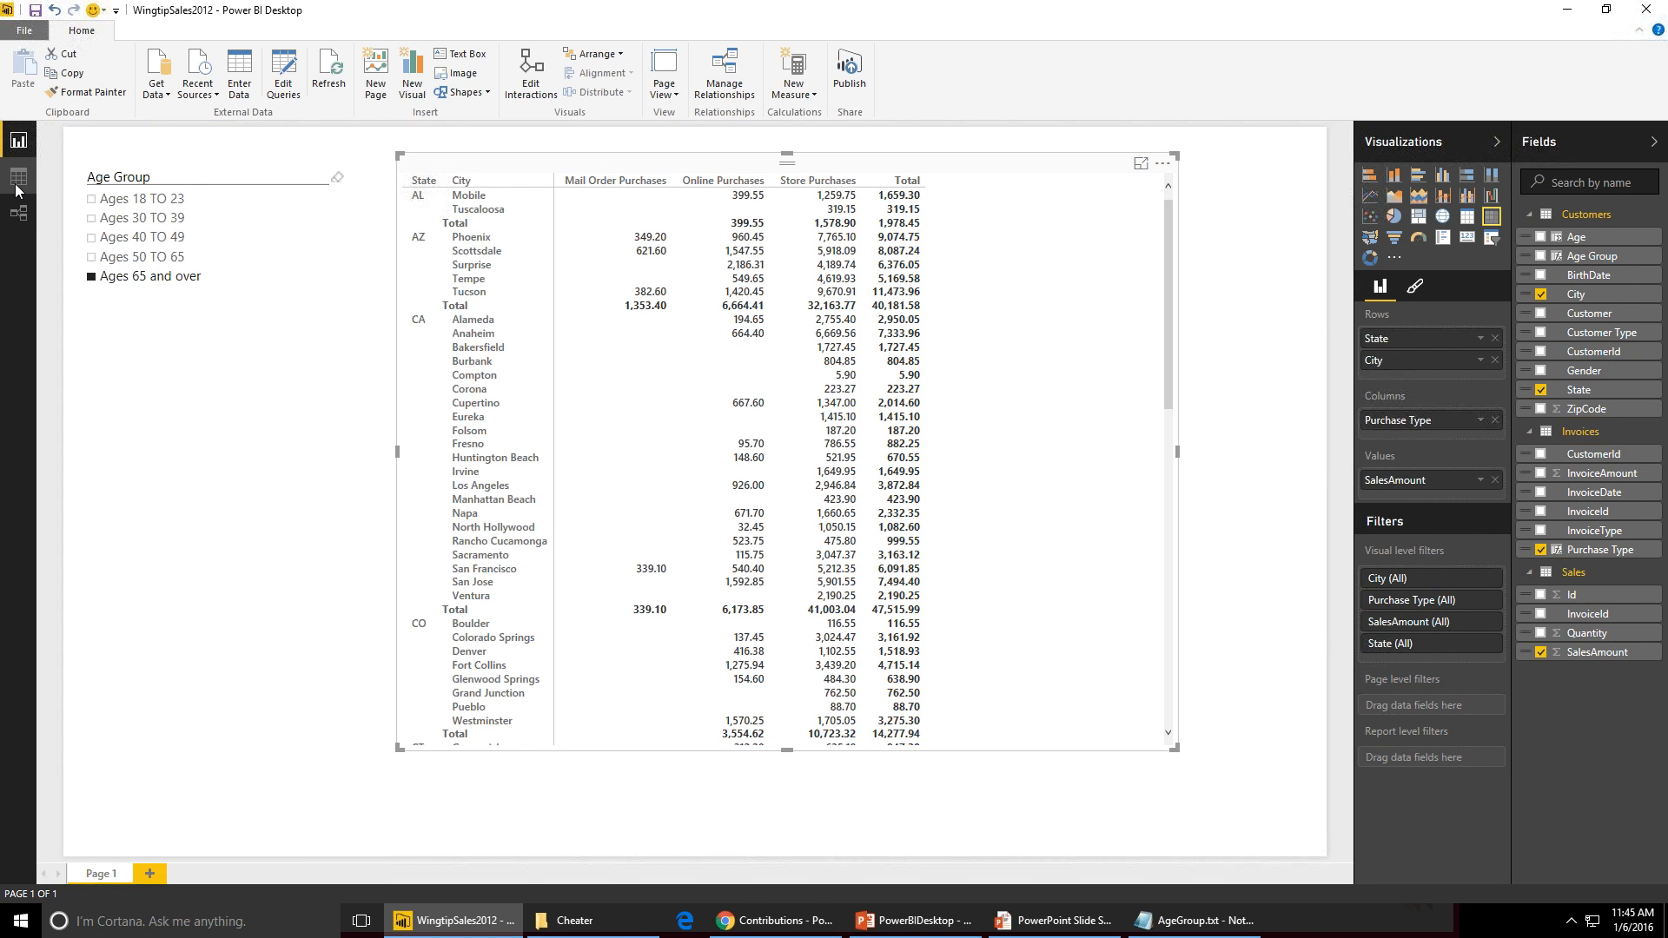
click(14, 184)
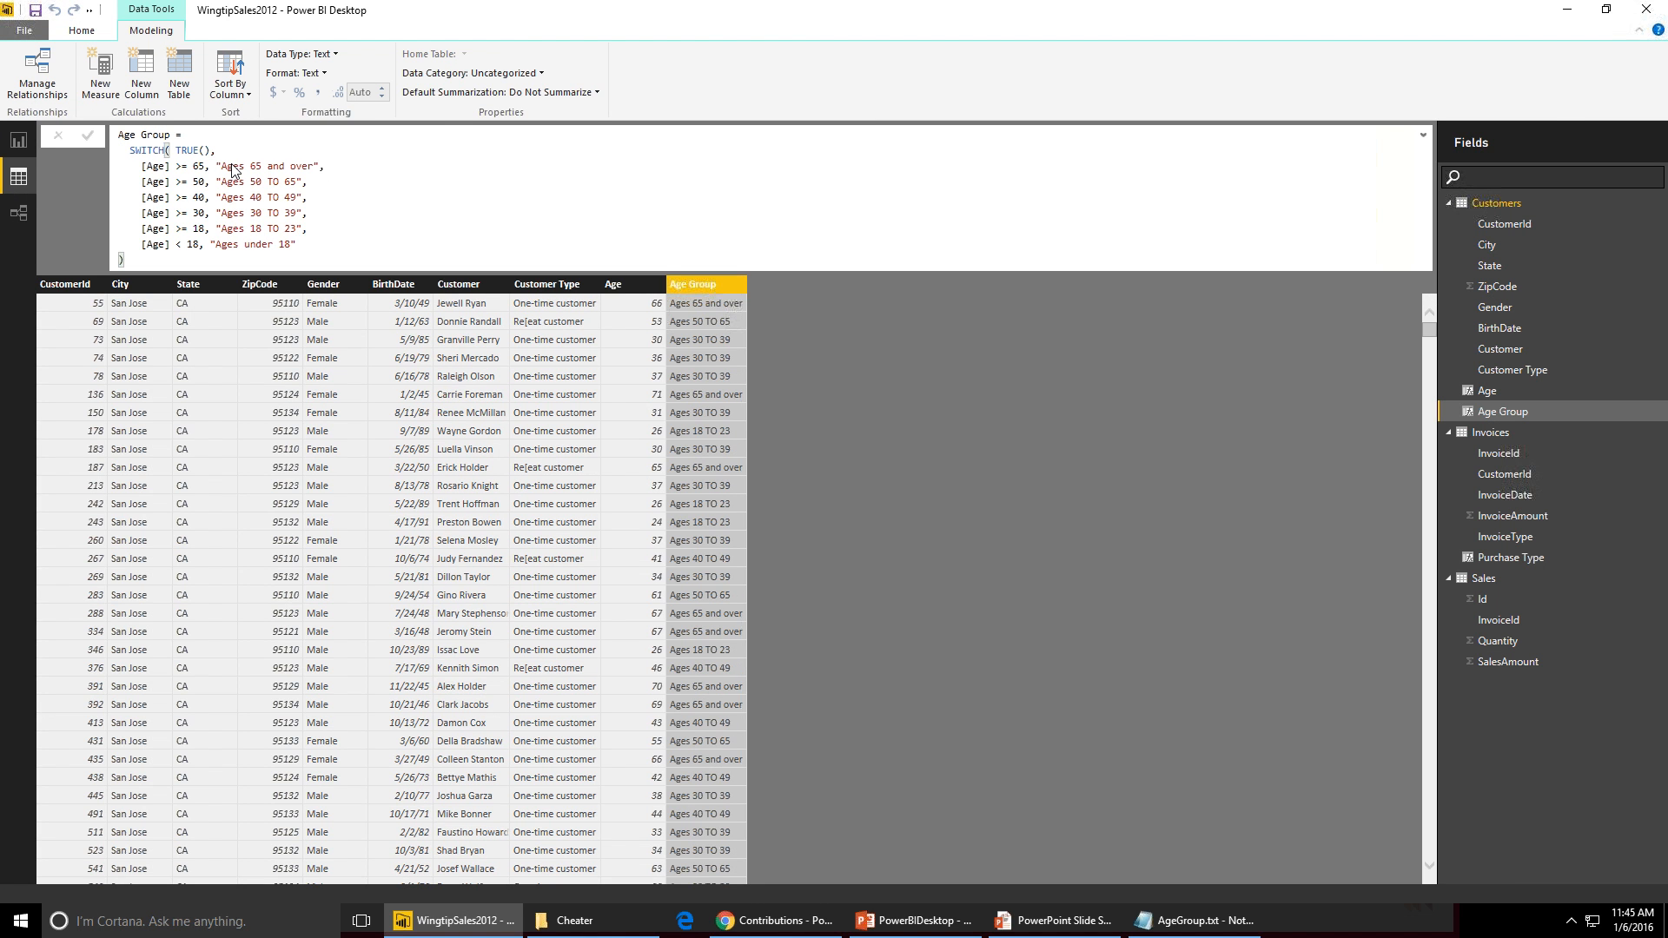
click(1420, 143)
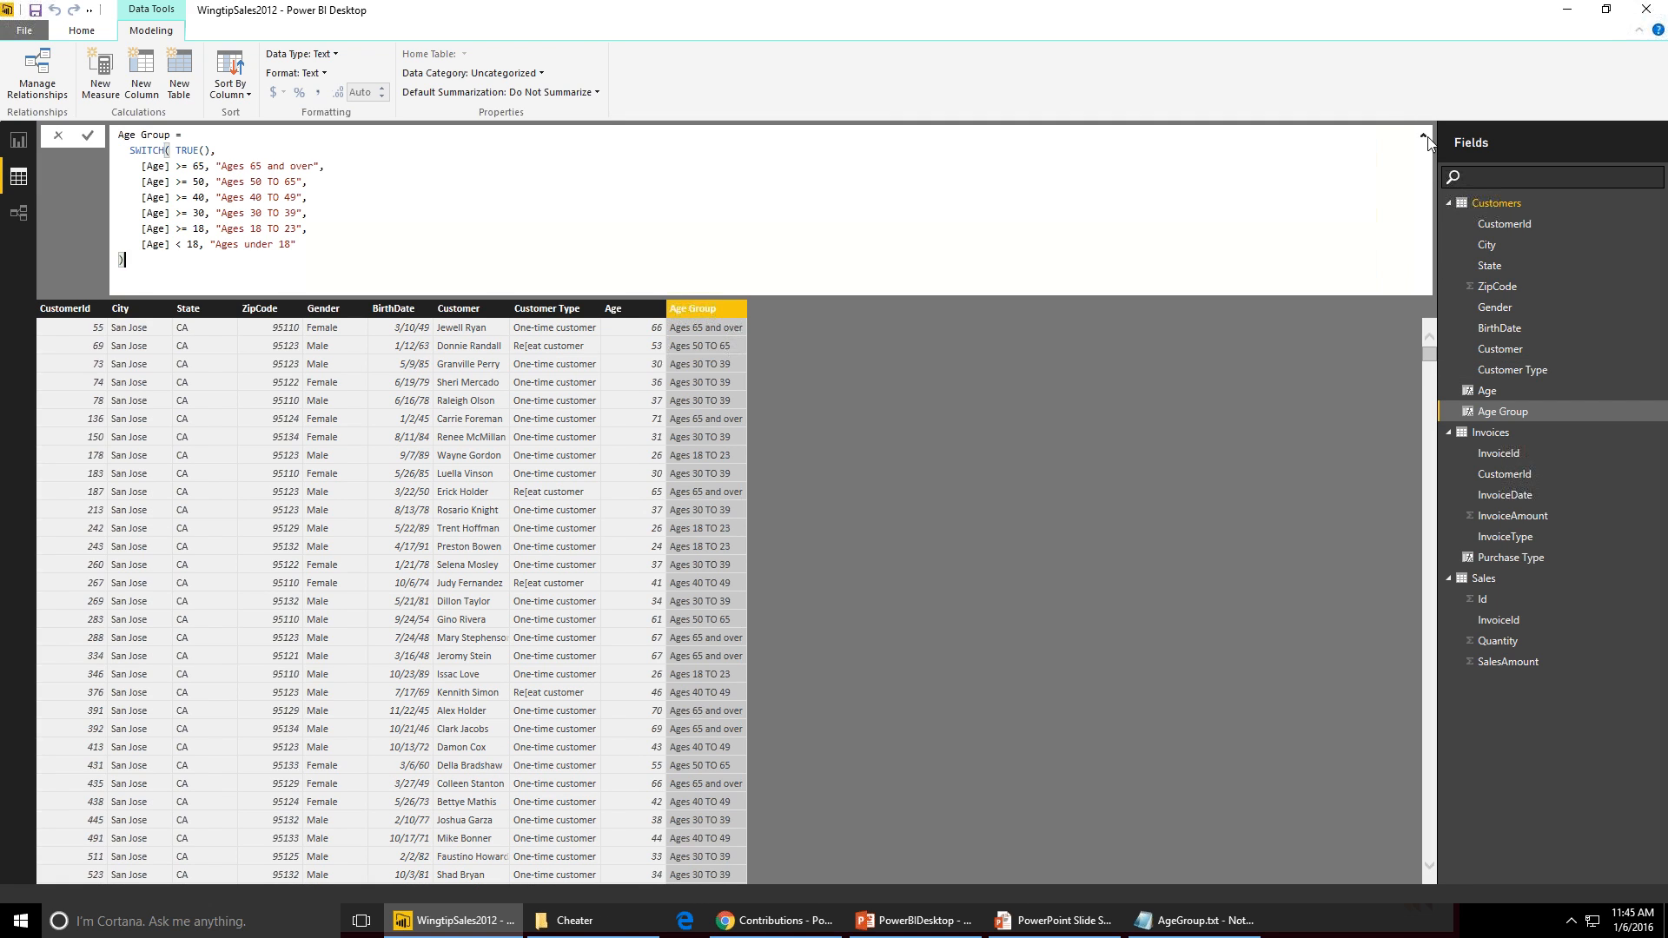
click(1425, 137)
- In the Sales table, create a new measure Sales Revenue = SUM(Sales[SalesAmount])
click(1489, 579)
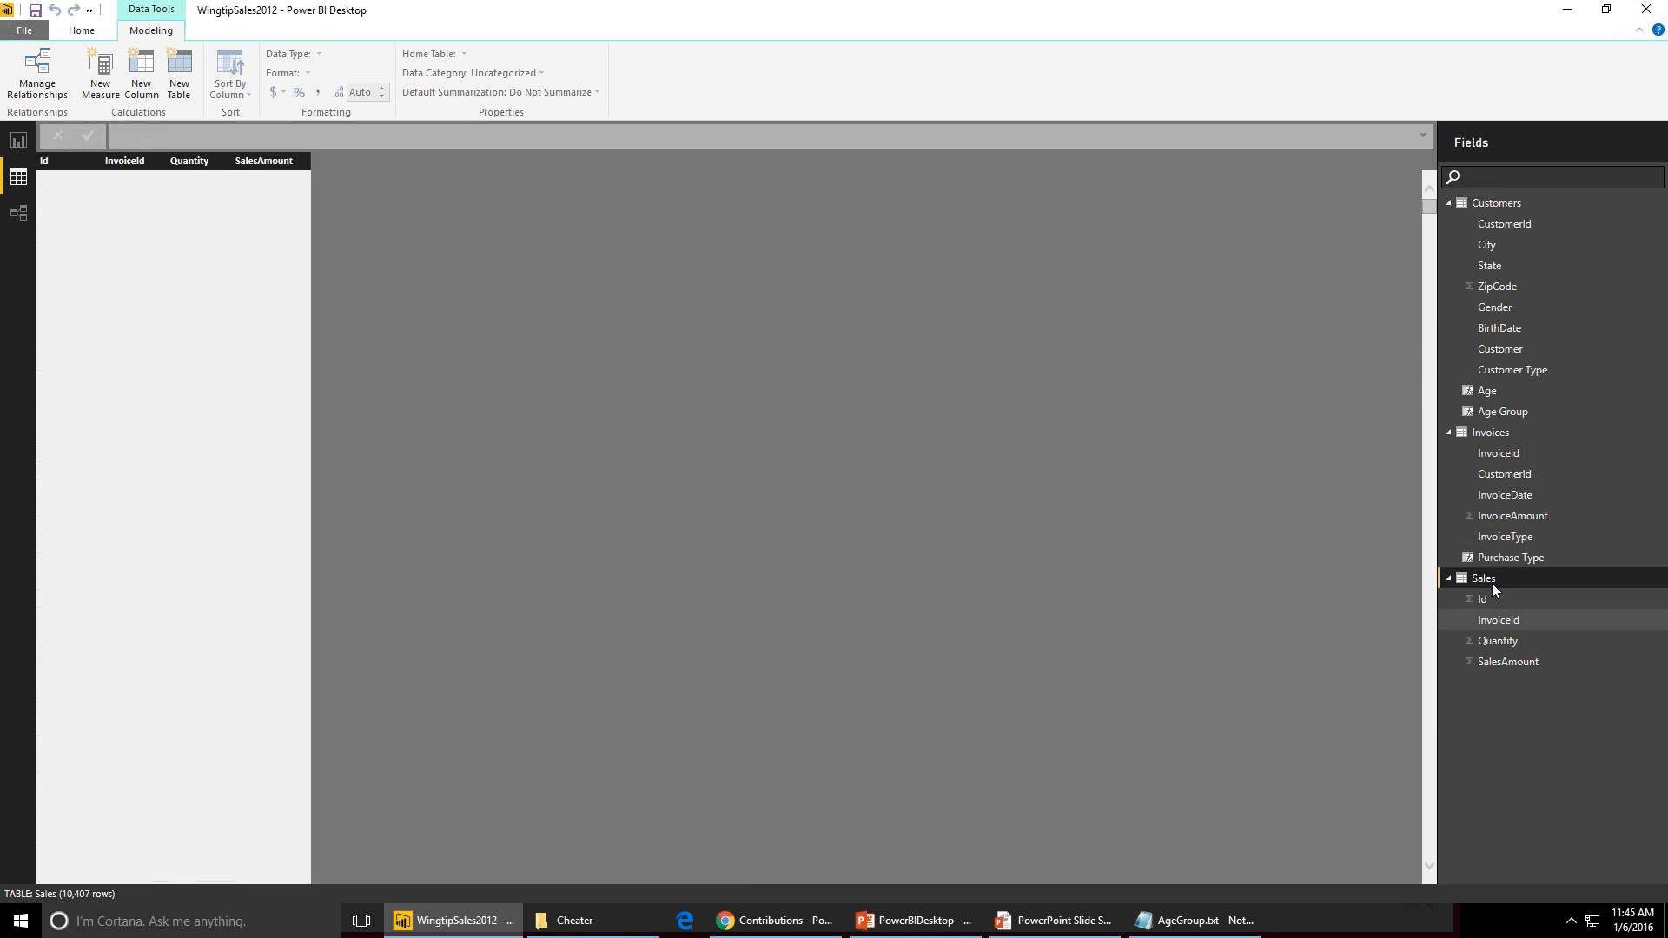
click(100, 70)
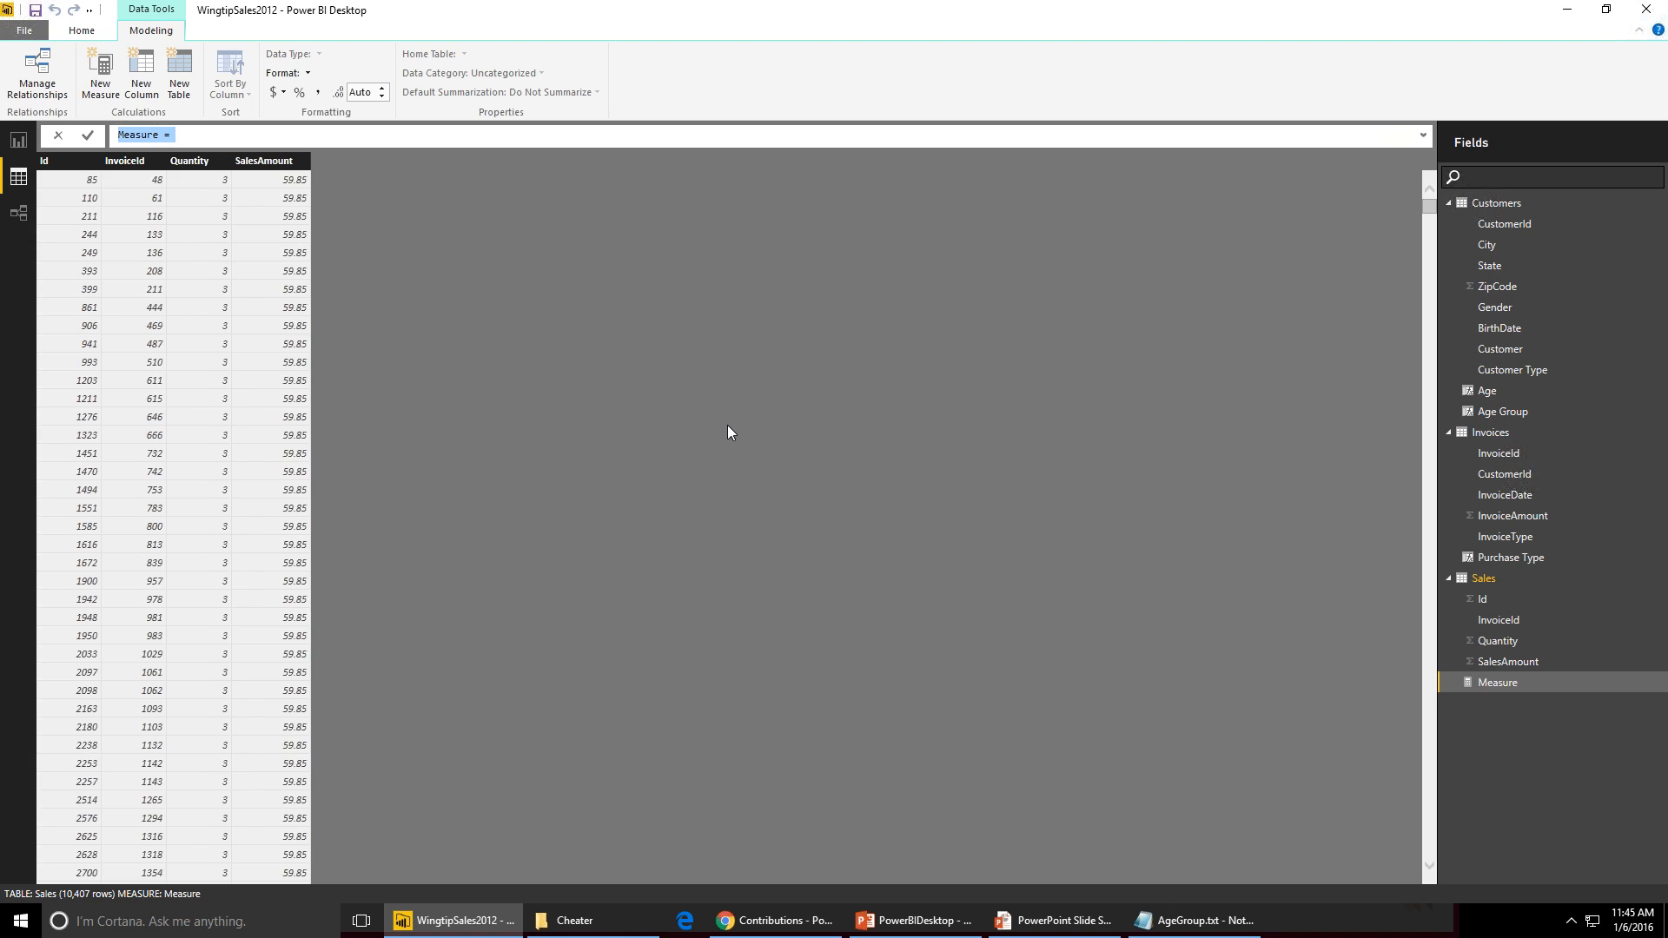
text(Sales Revenue = SUM()
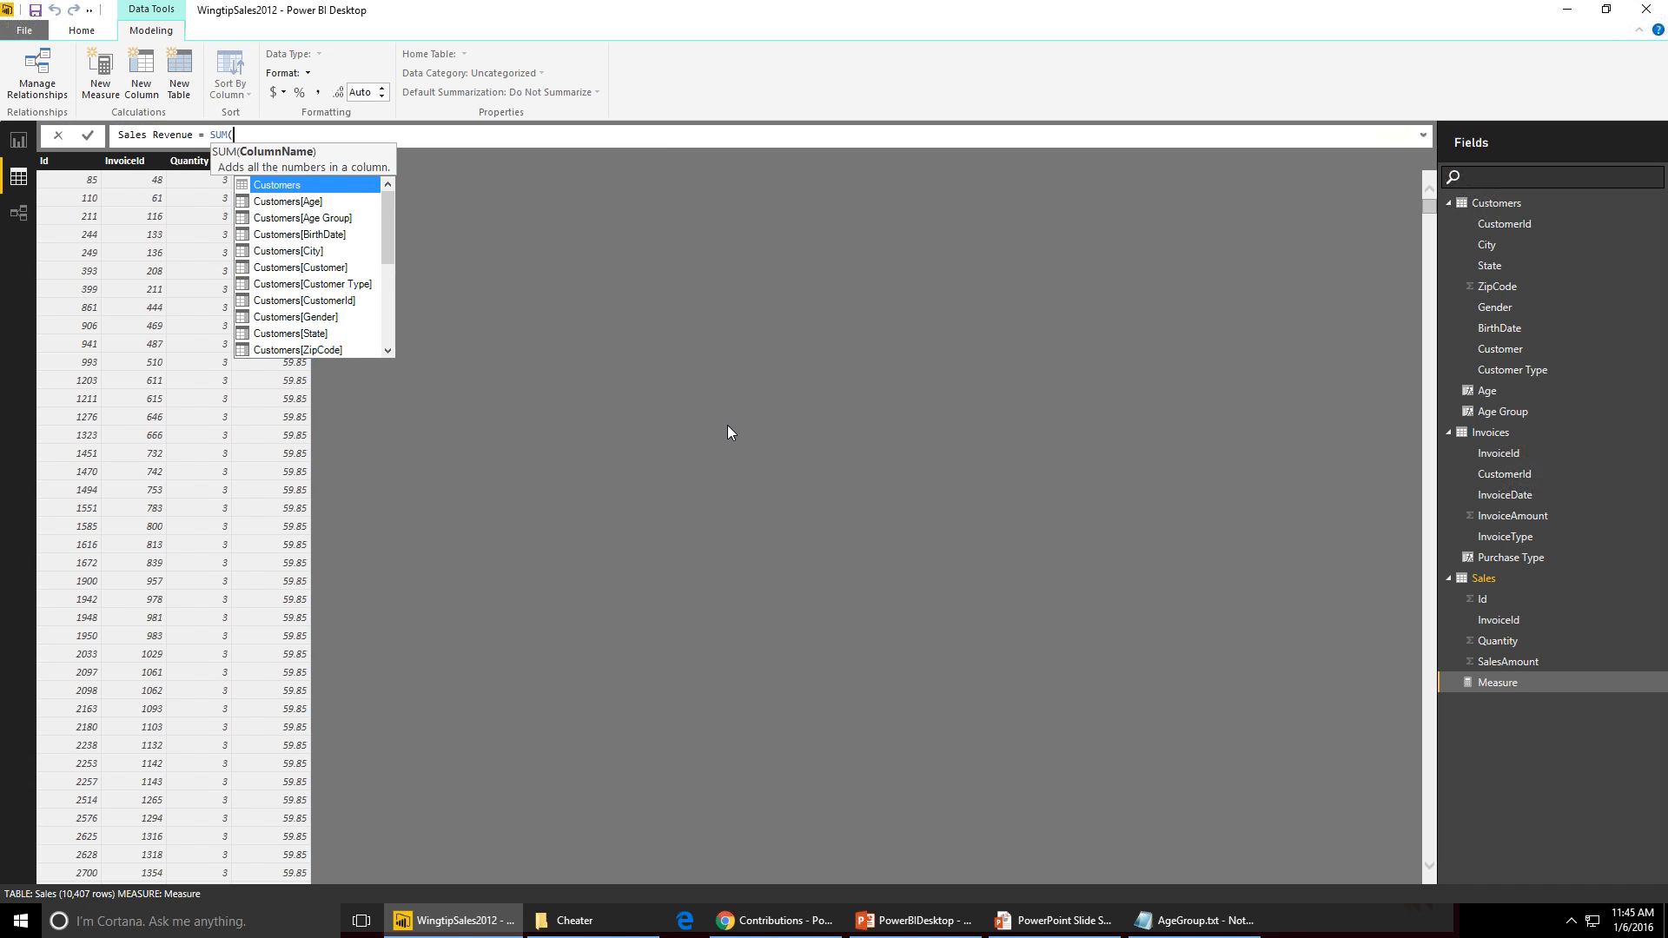
text(sa)
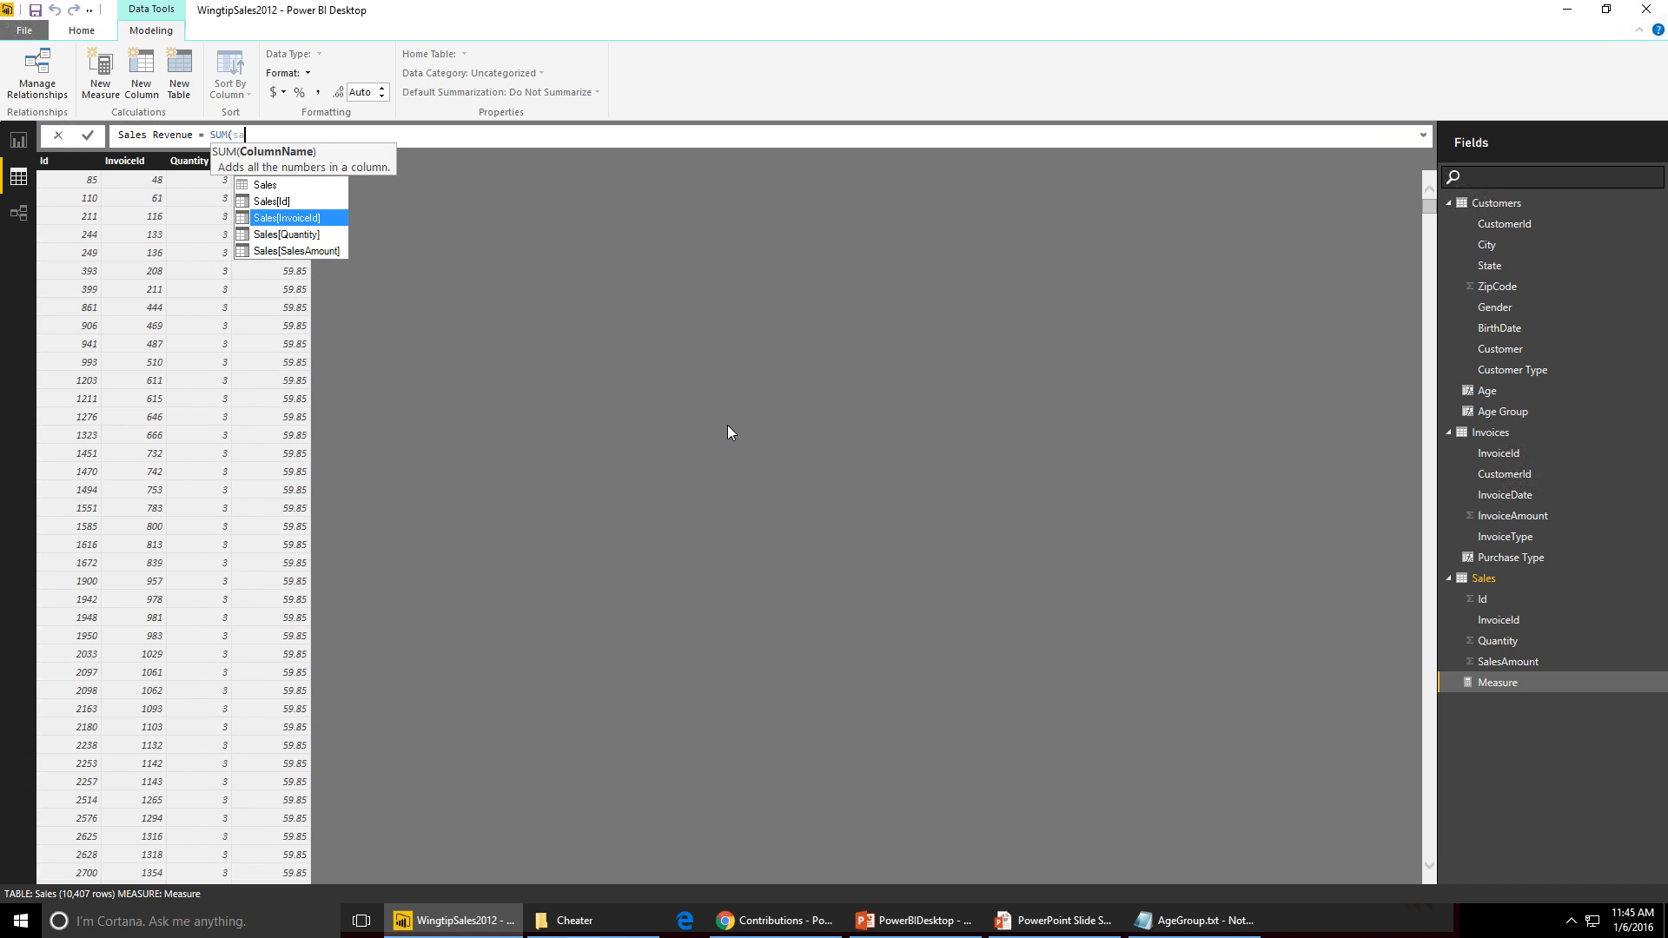
key(Down)
key(Down)
key(Tab)
text())
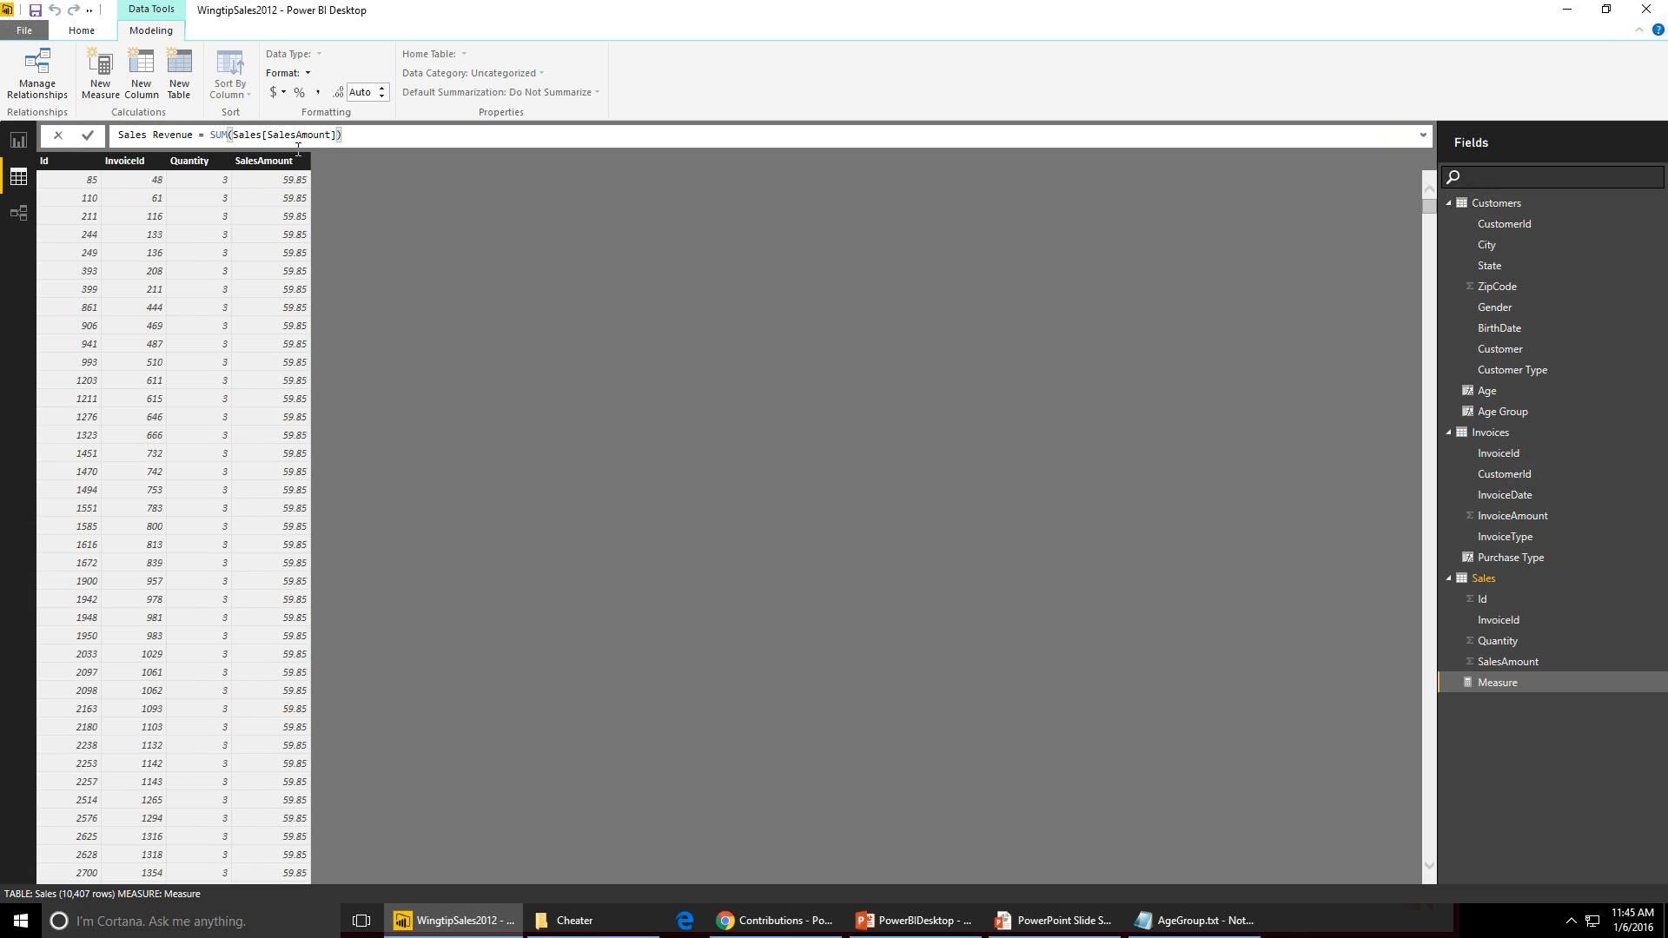
key(Return)
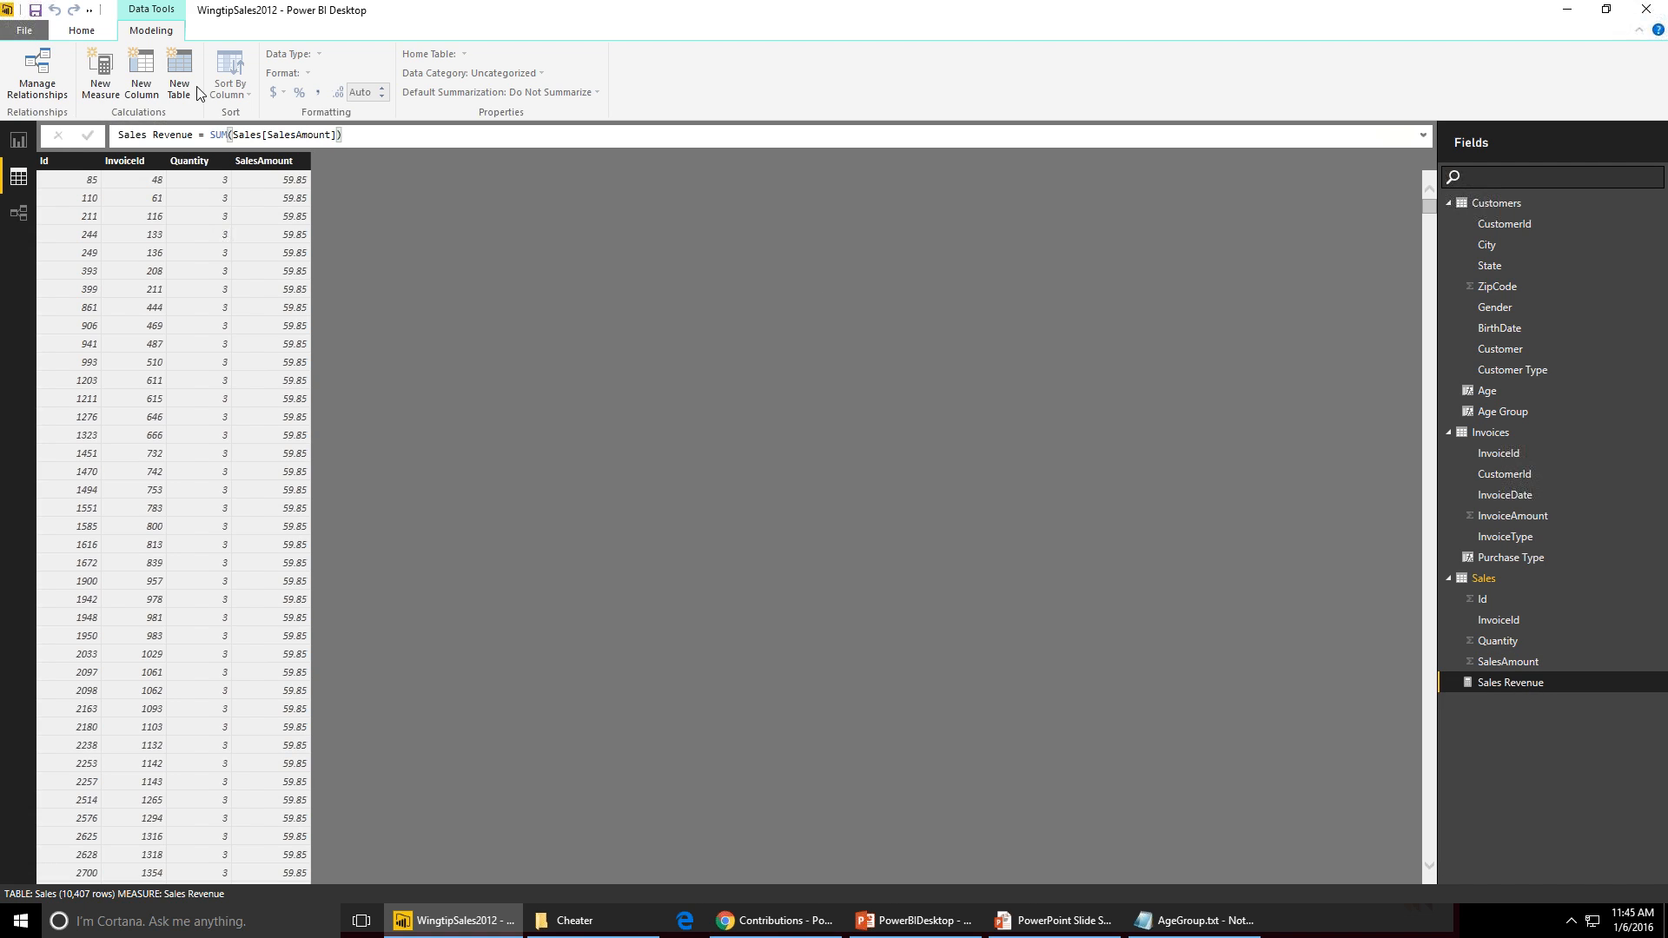
- Format the Sales Revenue measure as £ English (United Kingdom) currency with 0 decimal places
click(495, 137)
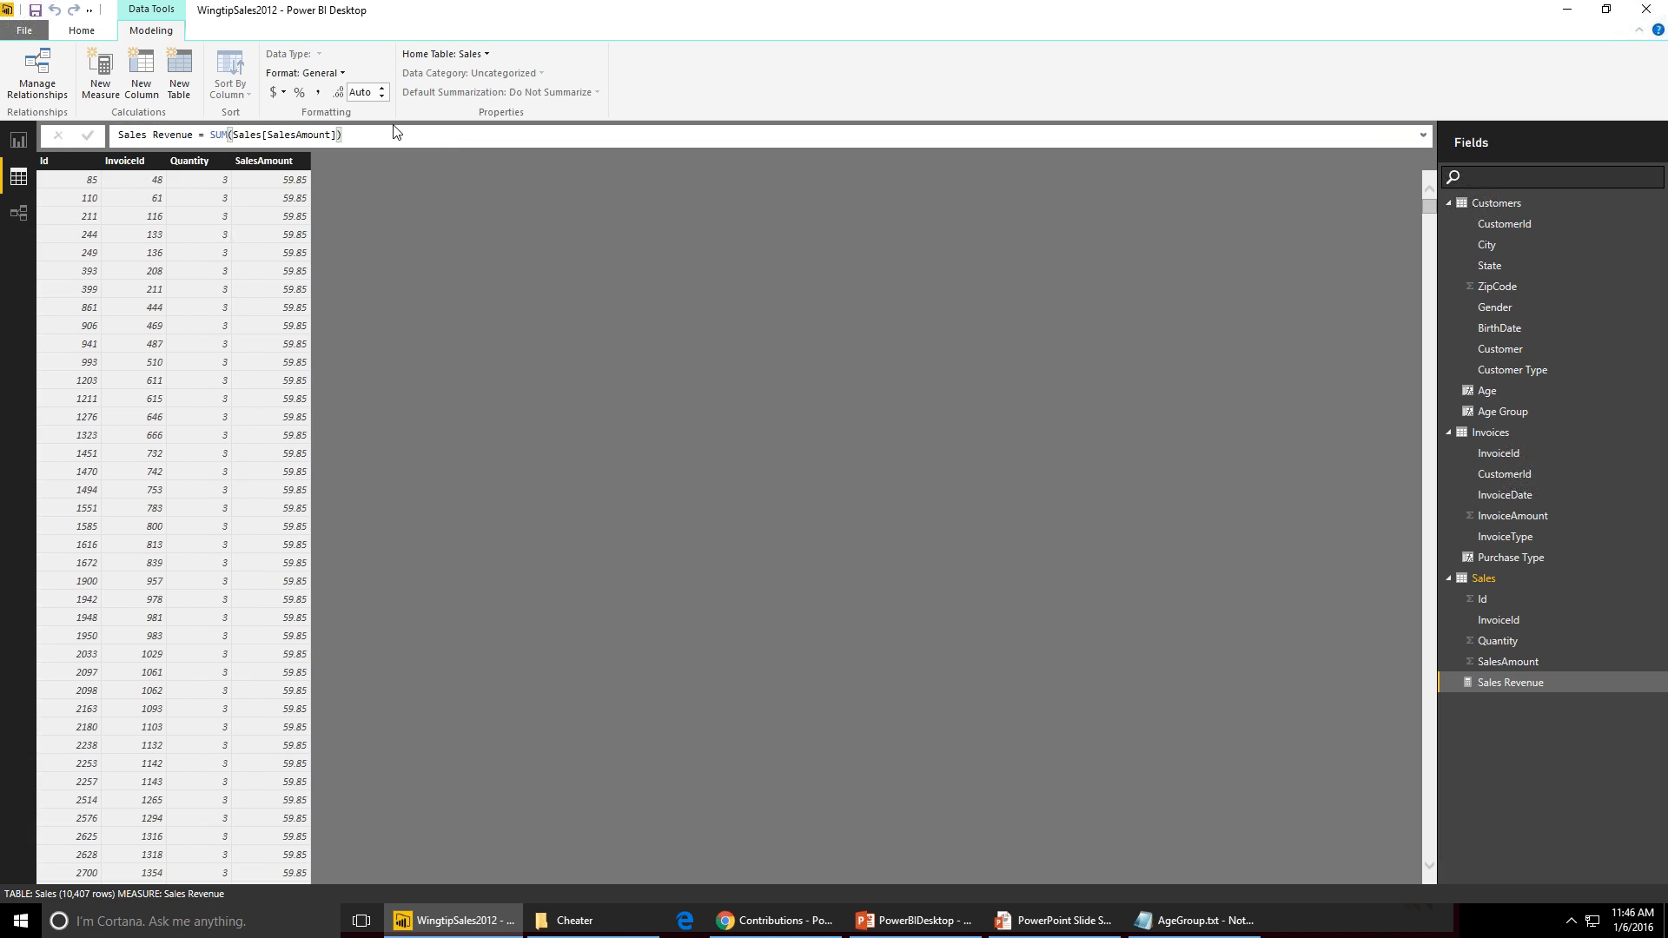
click(331, 74)
mouse_move(352, 116)
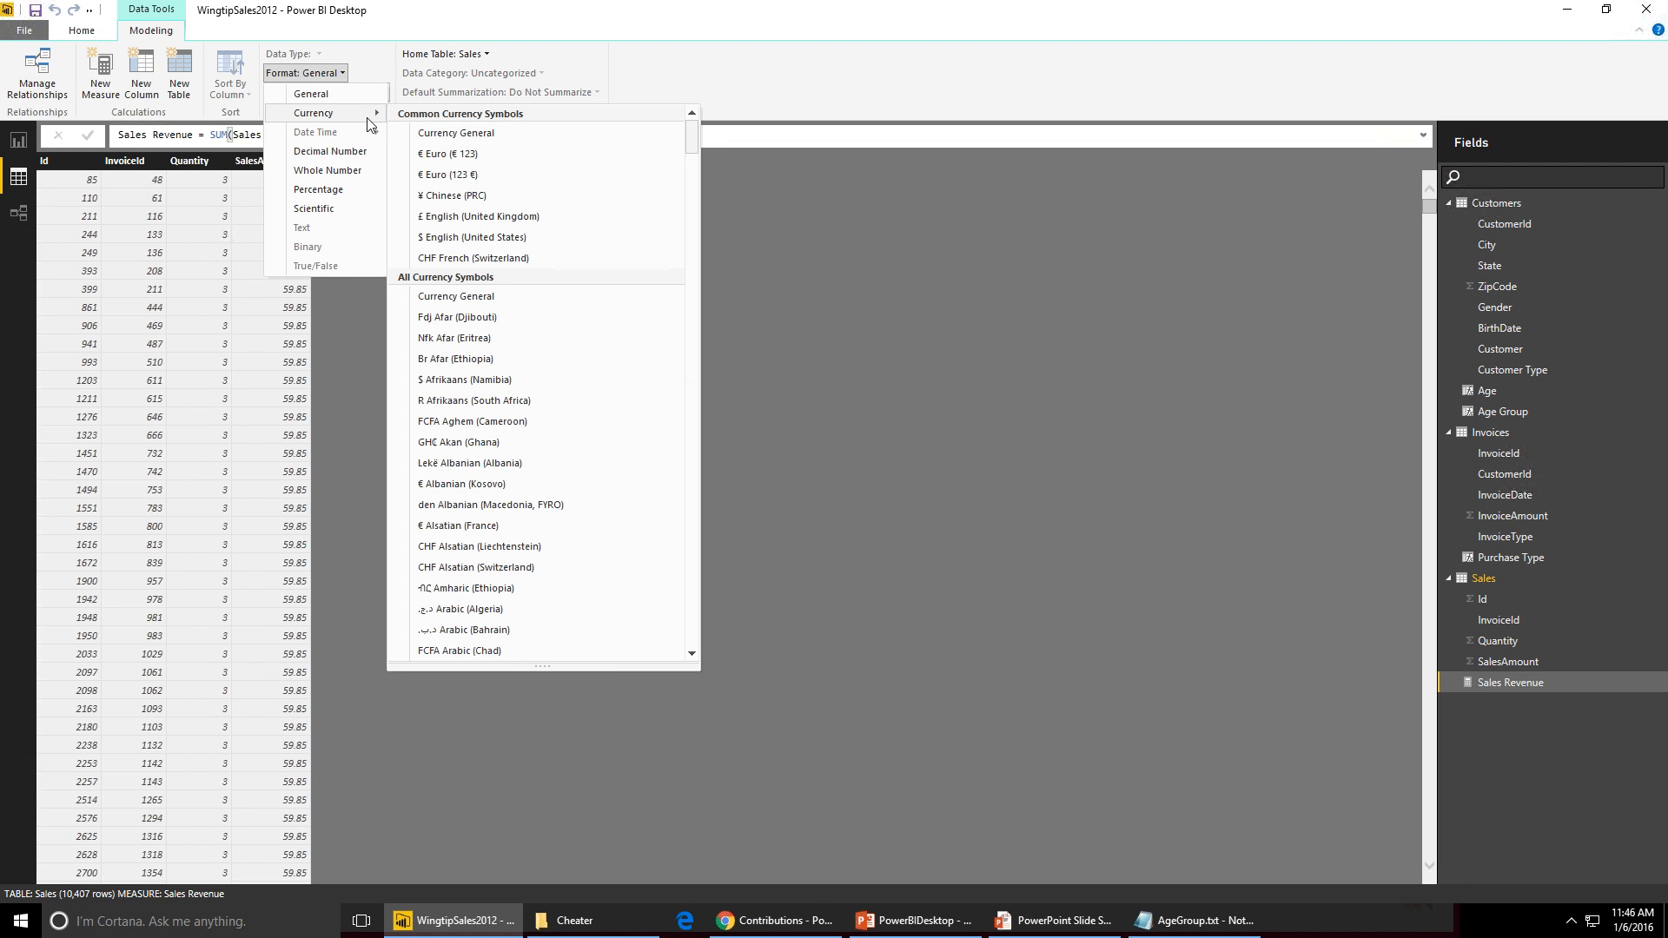
click(482, 216)
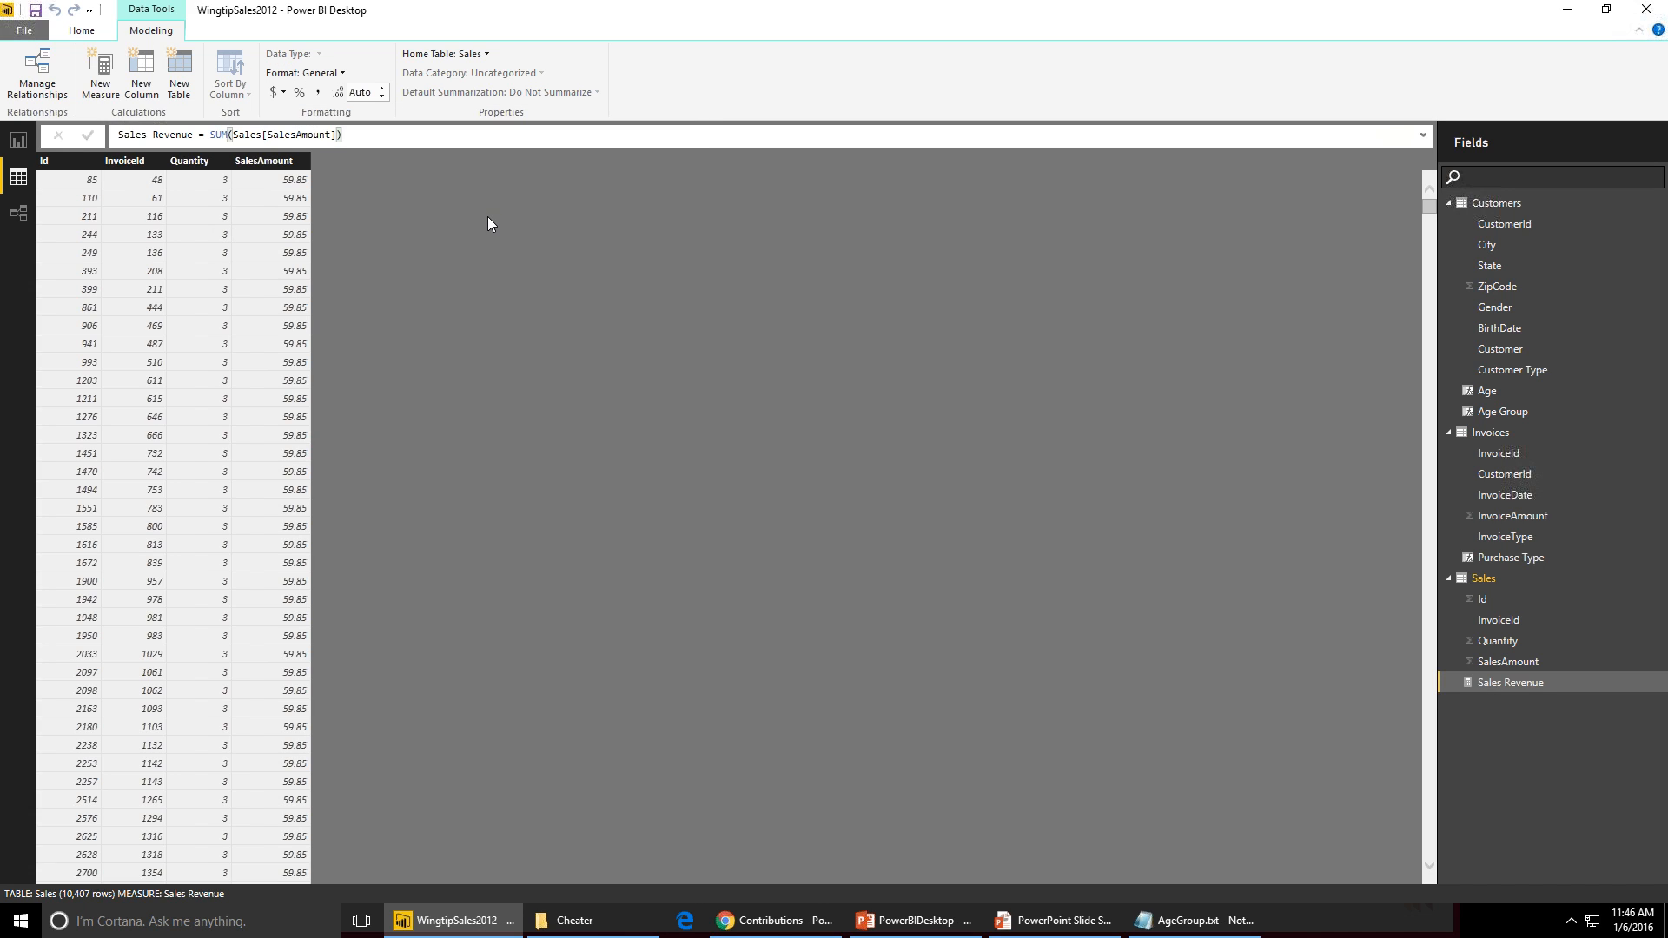
click(382, 97)
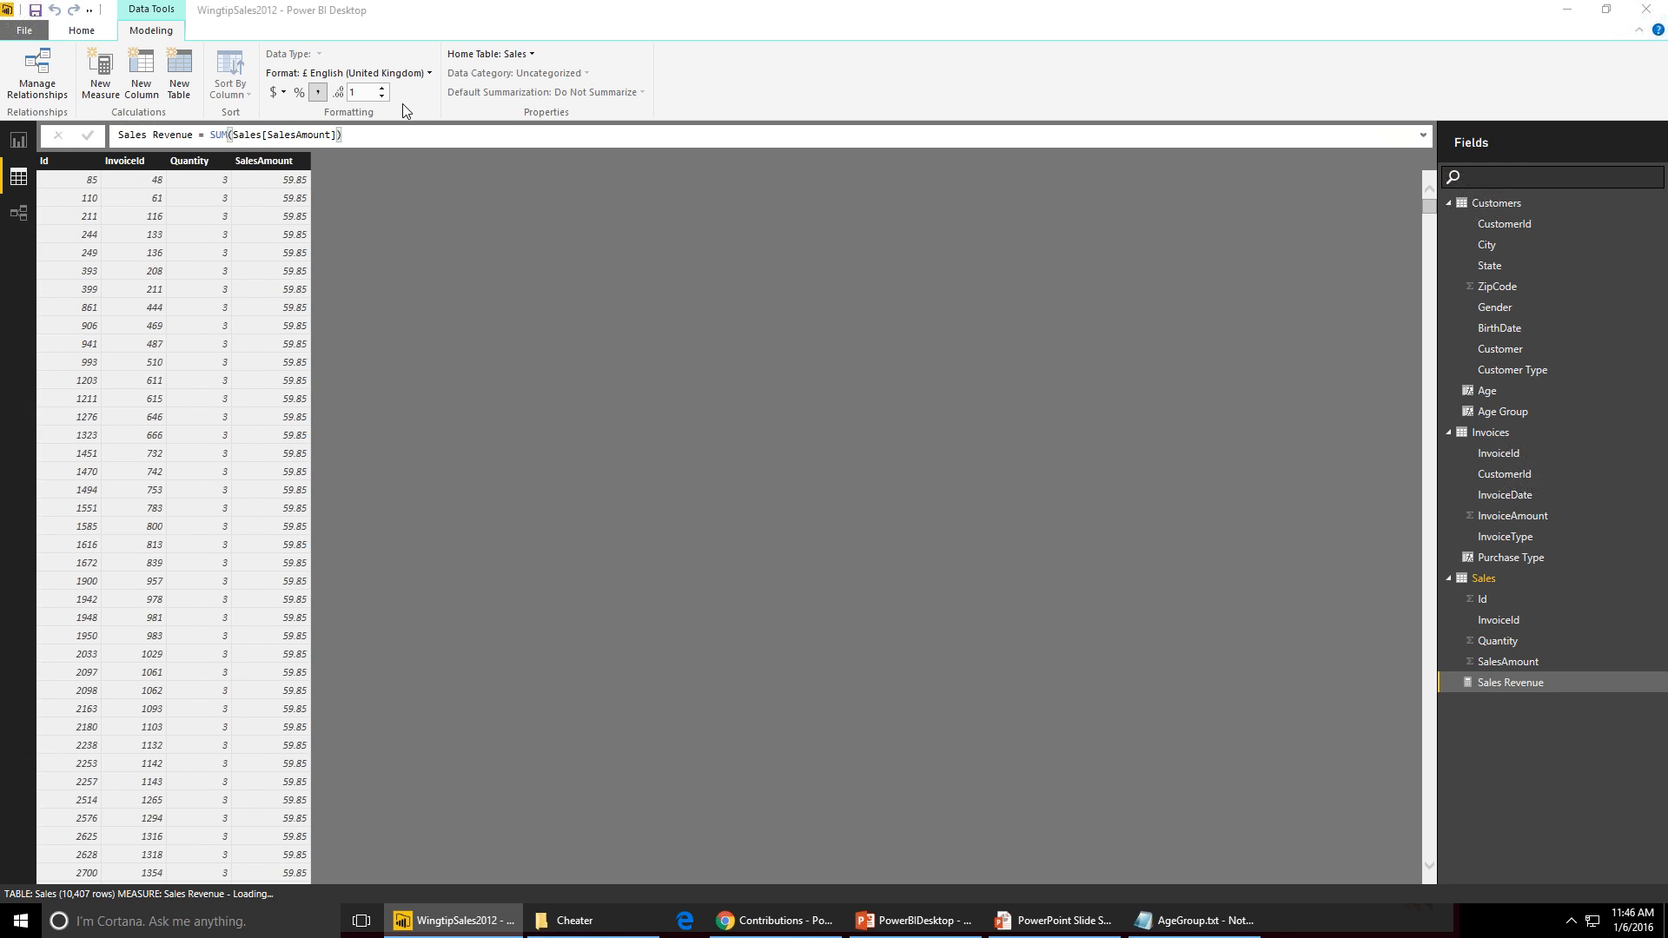
click(383, 96)
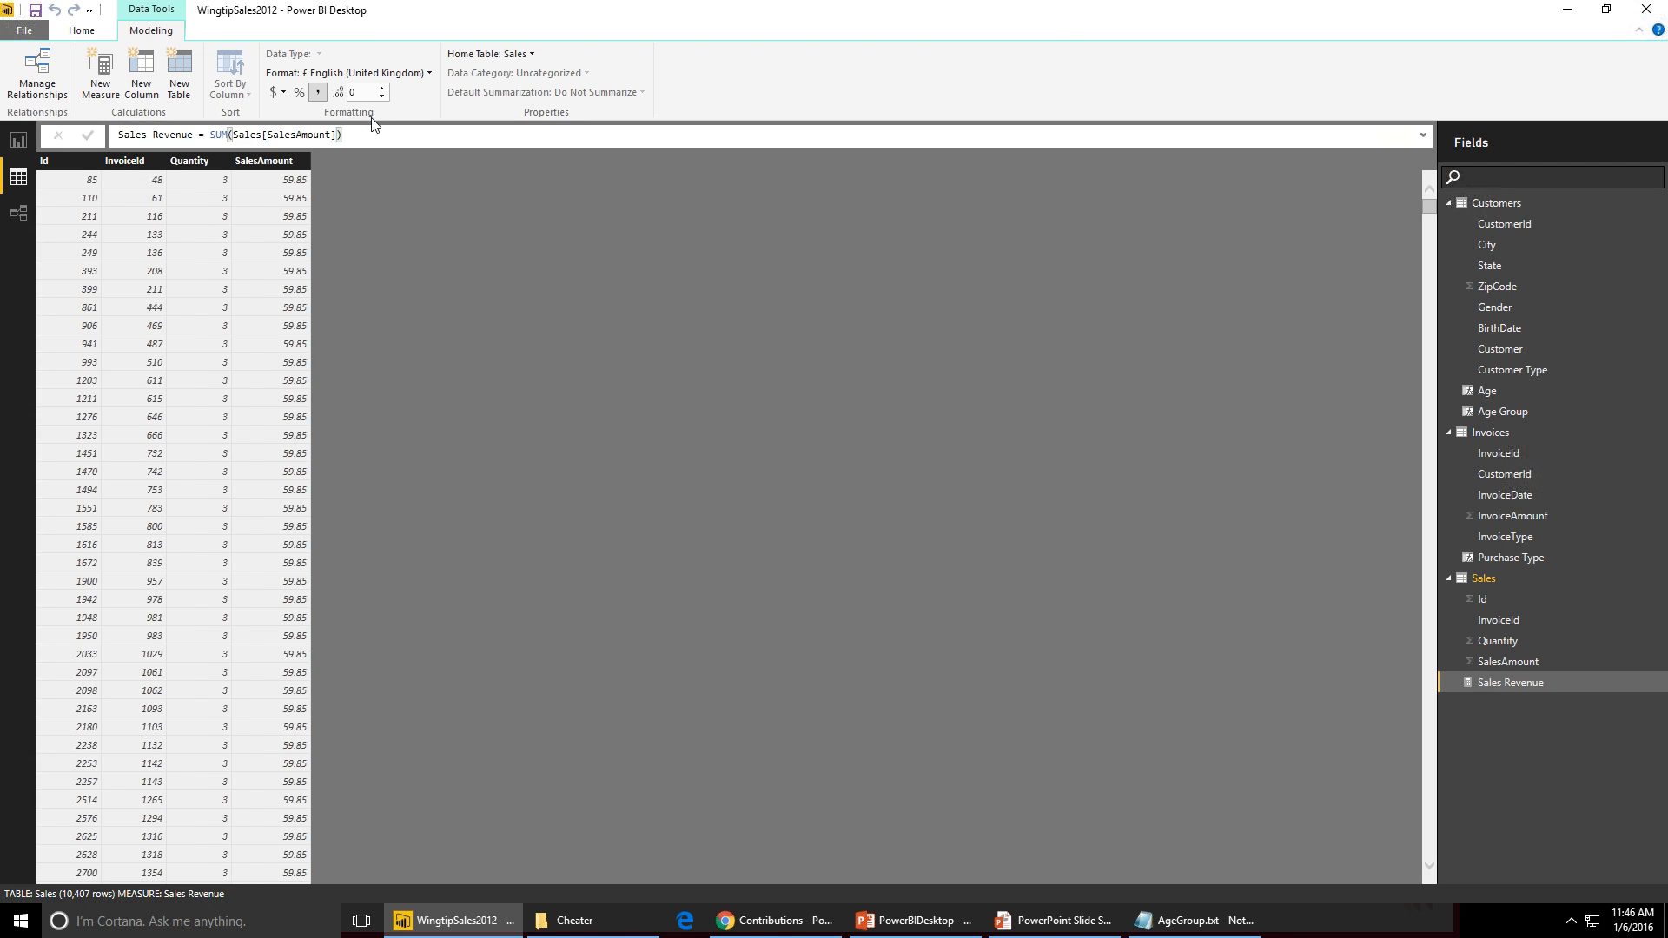
- In the report, replace SalesAmount in the matrix values with the Sales Revenue measure
click(19, 144)
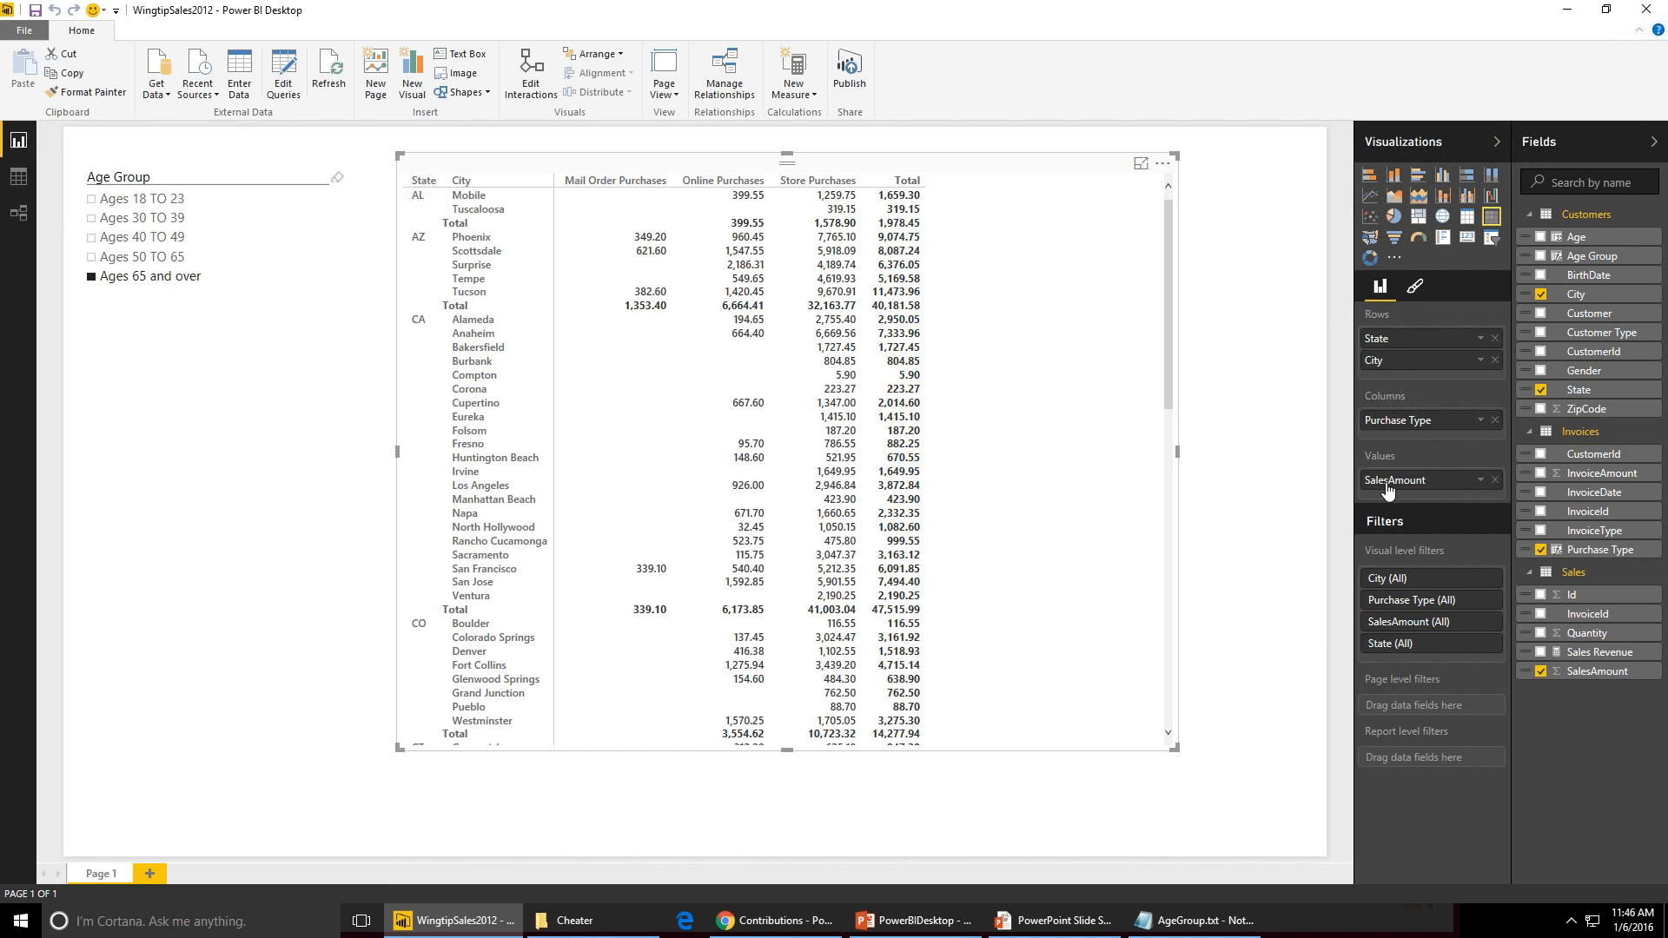
click(1494, 480)
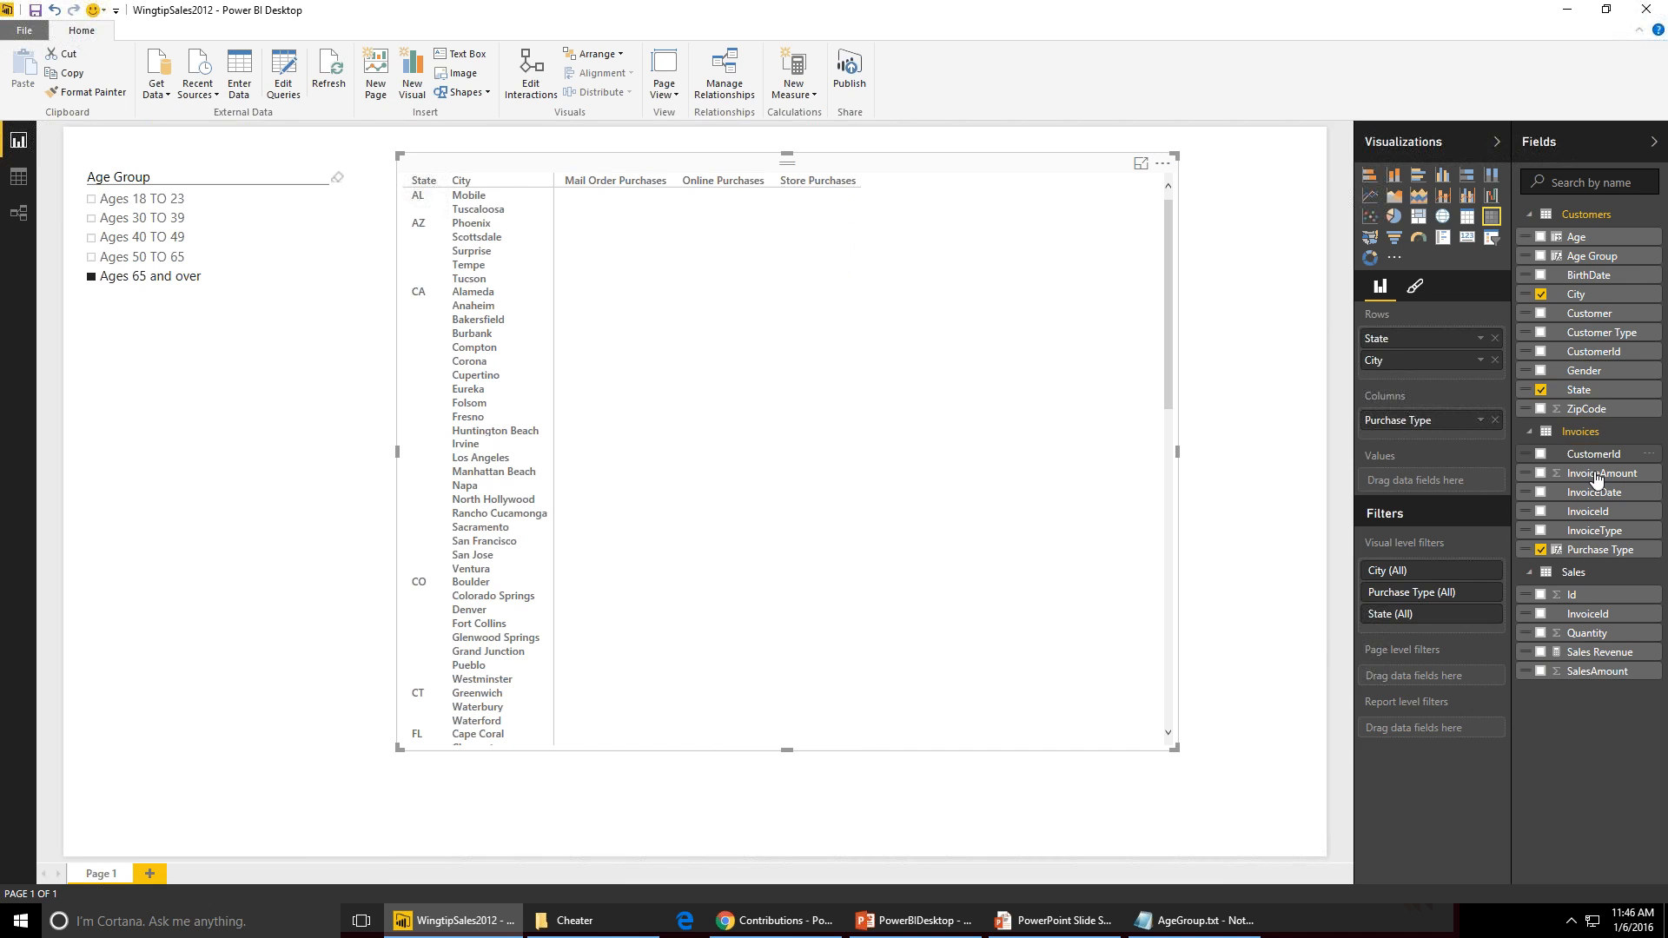
drag(1592, 672, 1431, 483)
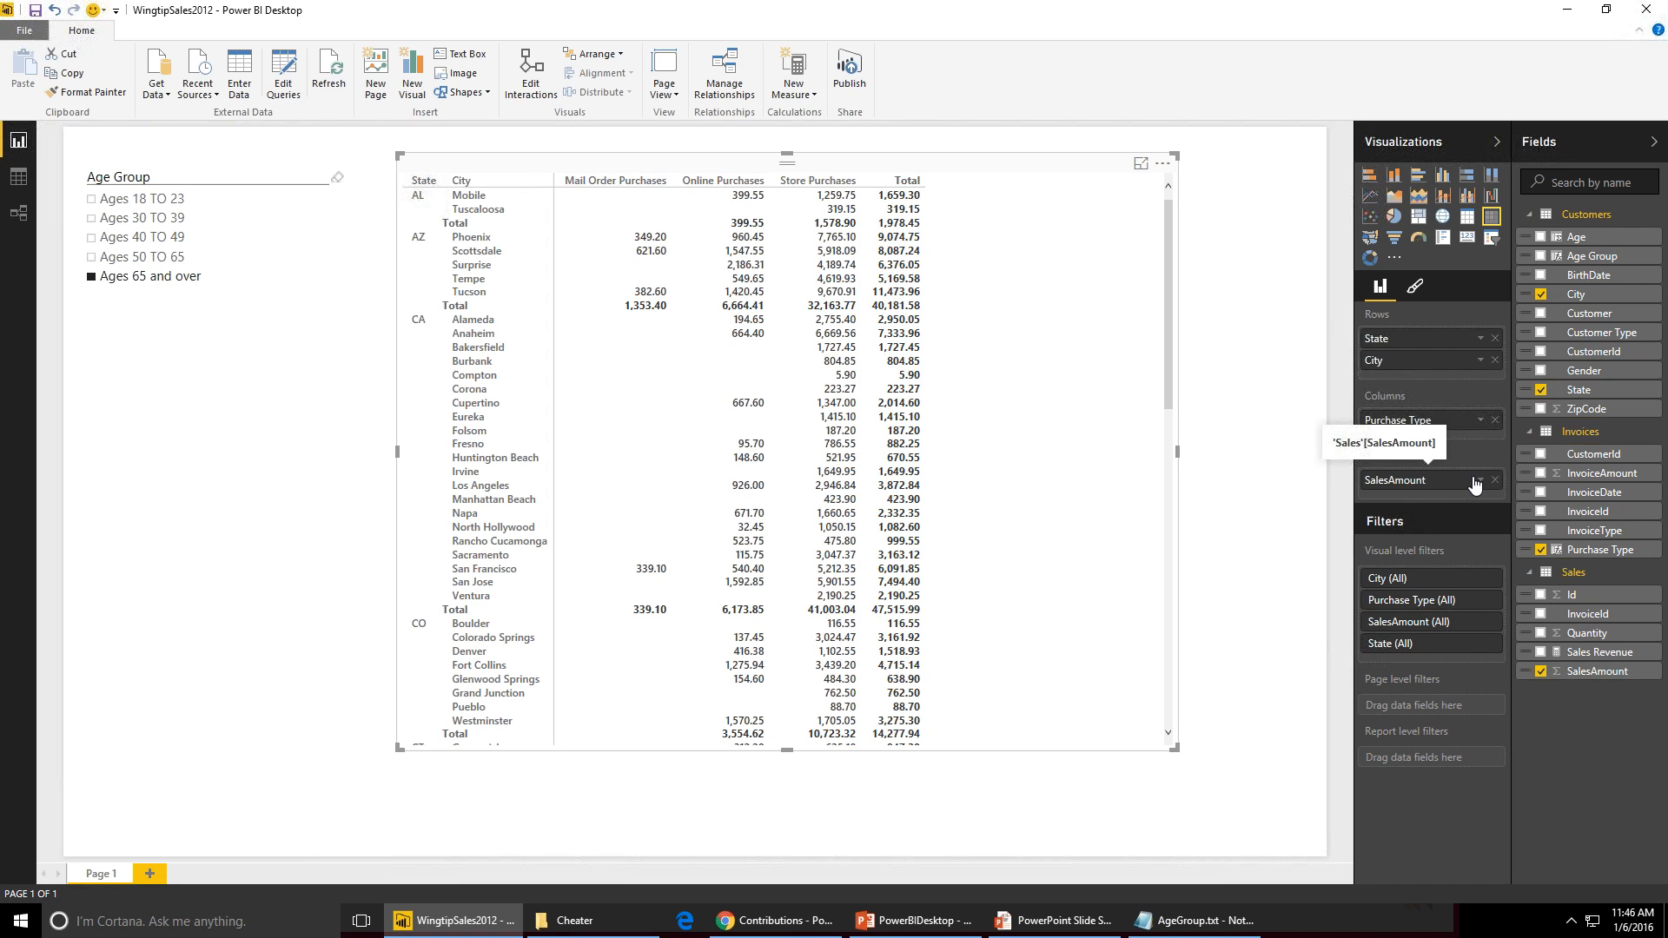
drag(1475, 484, 1420, 485)
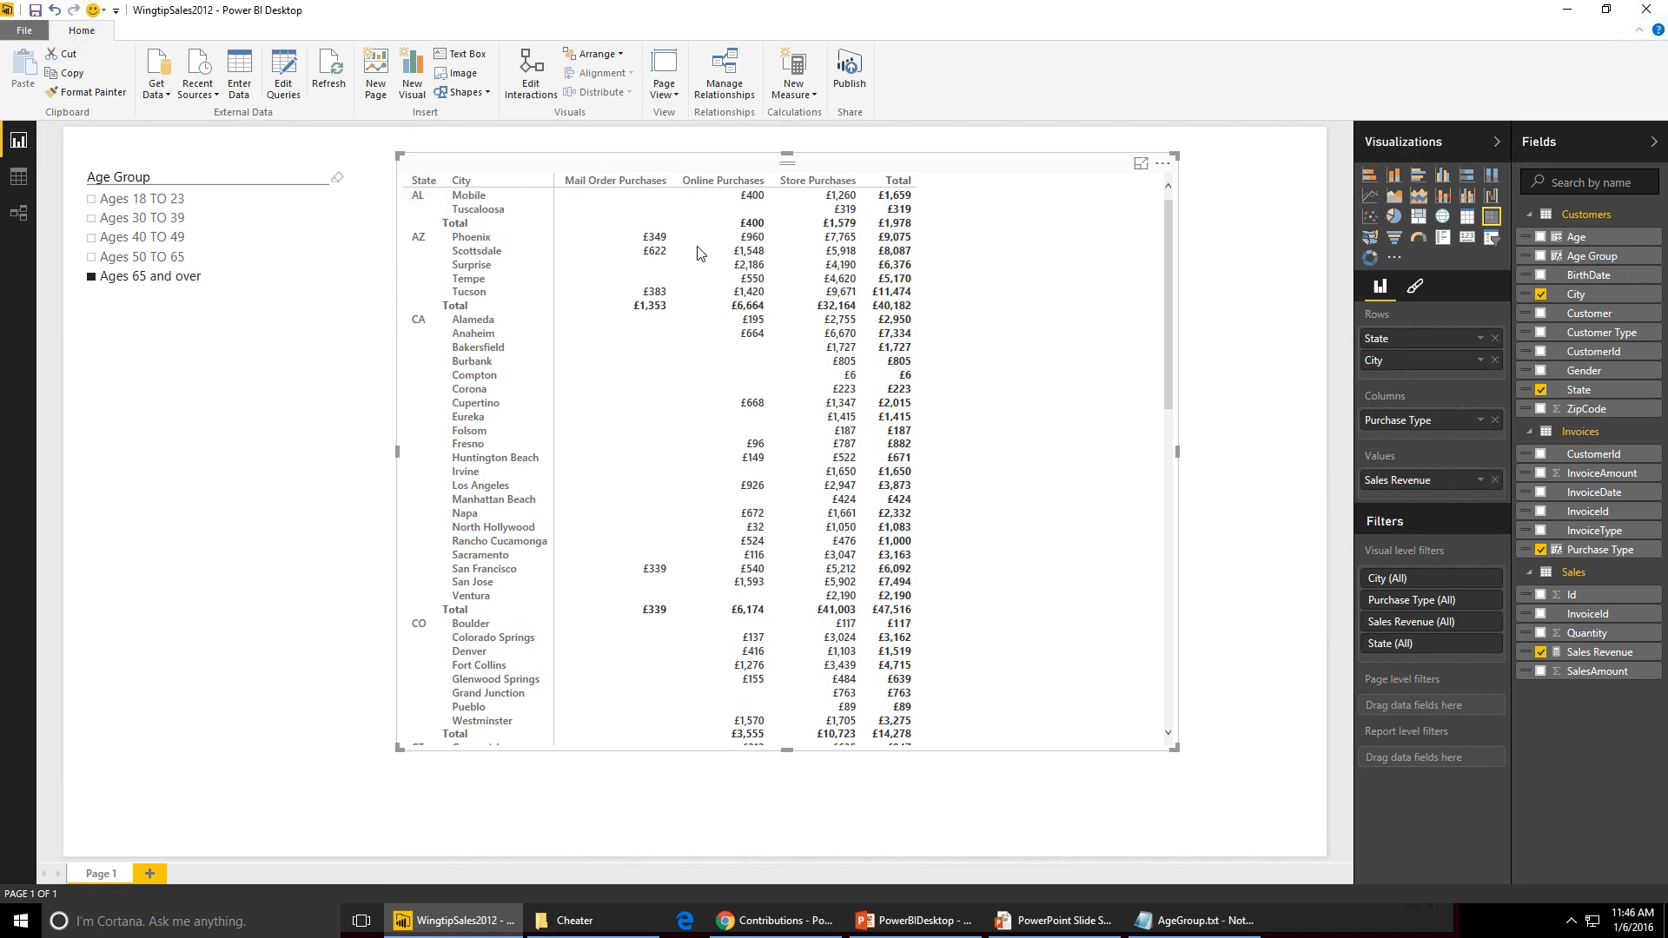
- Change the Sales Revenue measure's format to $ English (United States) currency
click(28, 179)
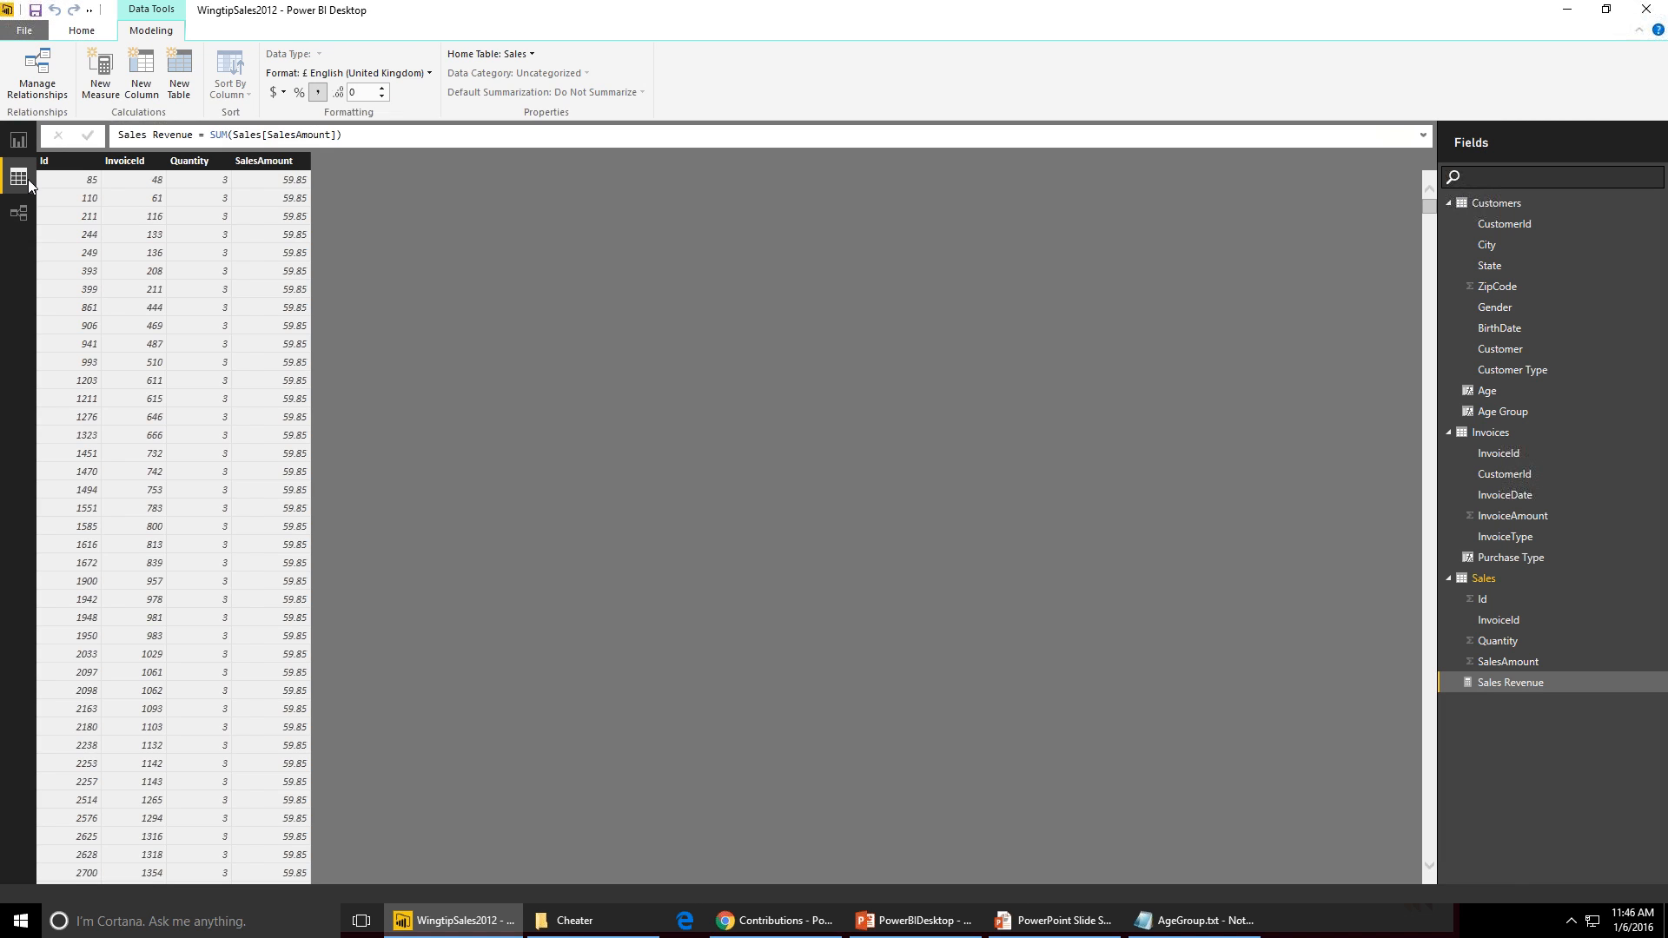
click(1519, 685)
click(398, 73)
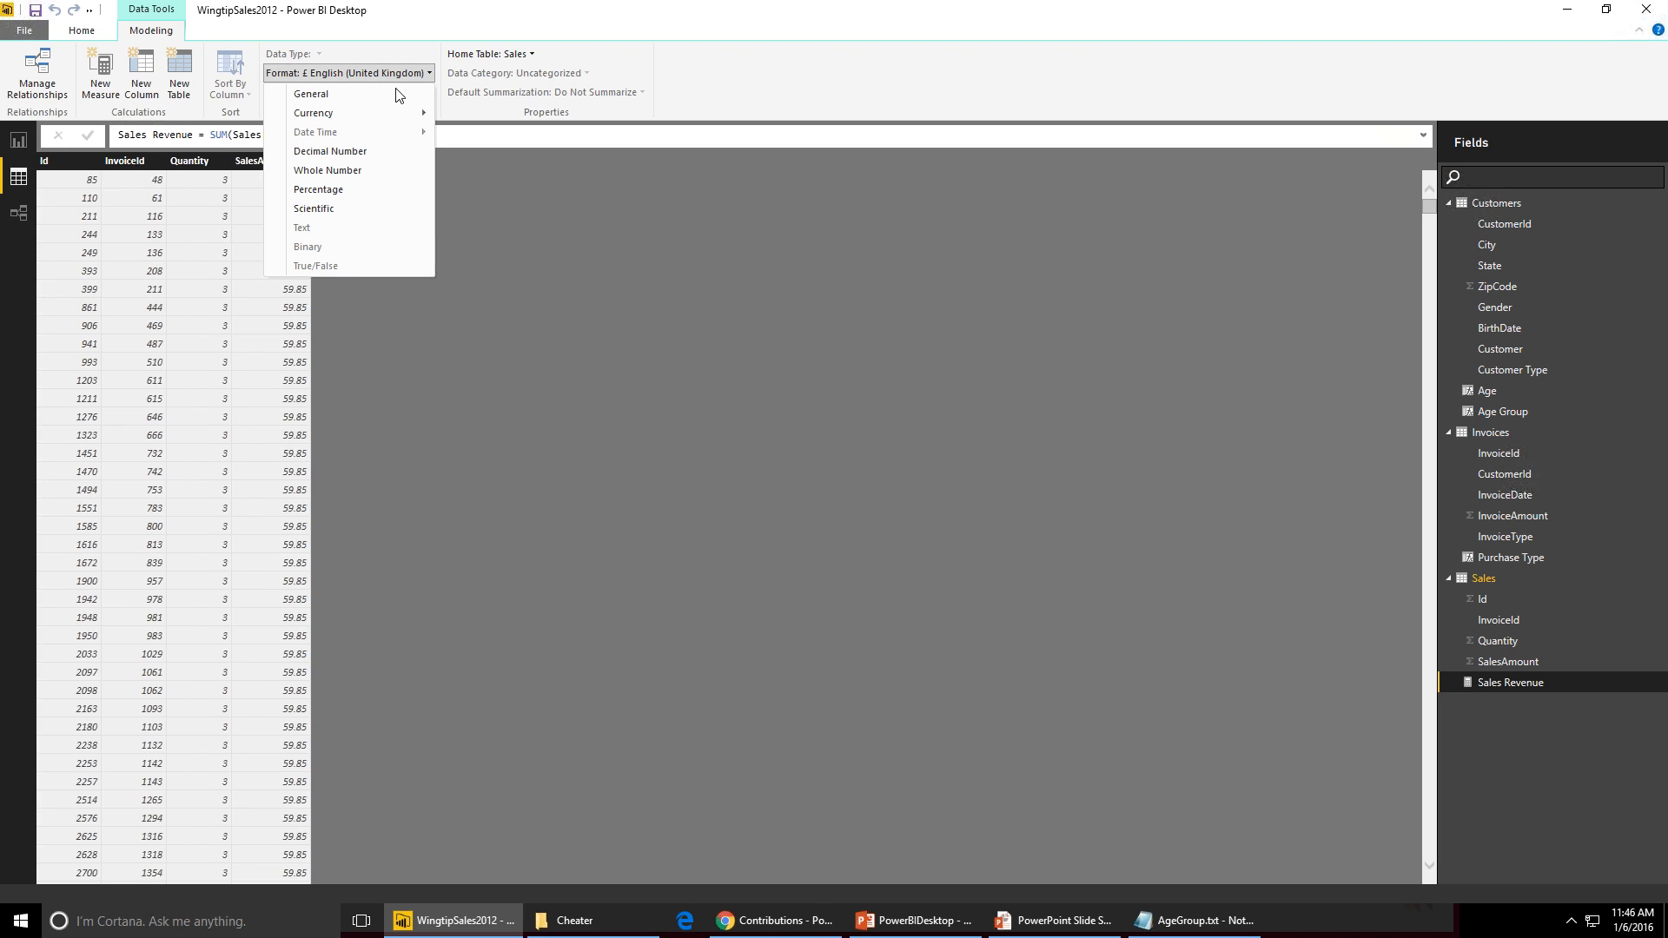
mouse_move(403, 117)
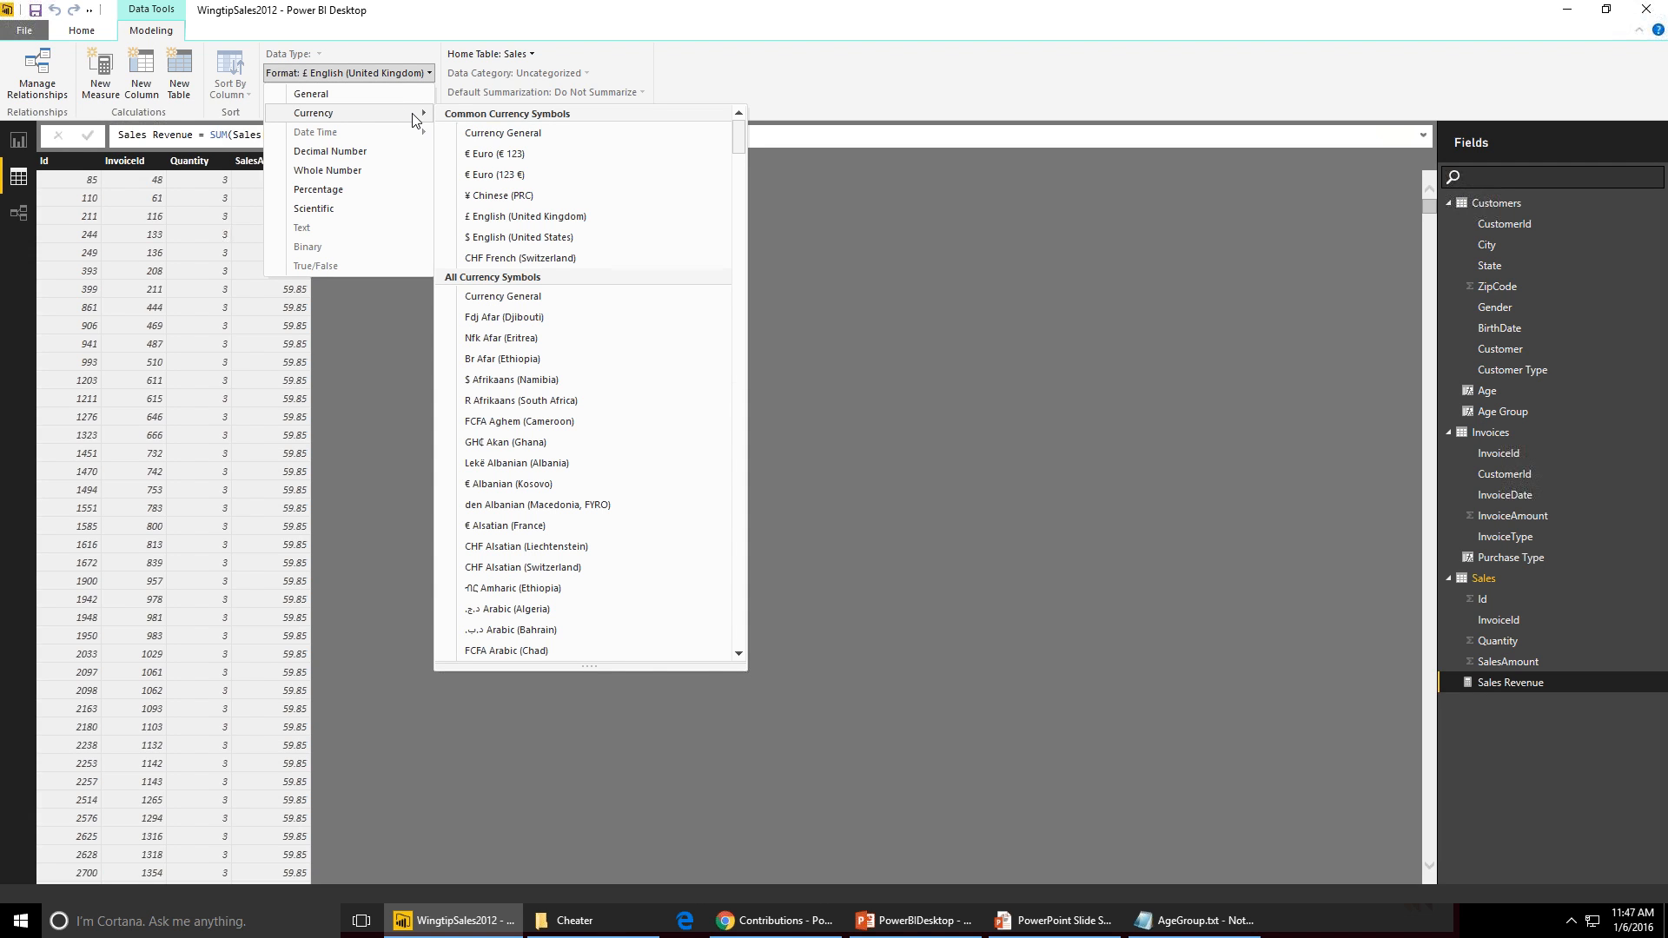
click(563, 243)
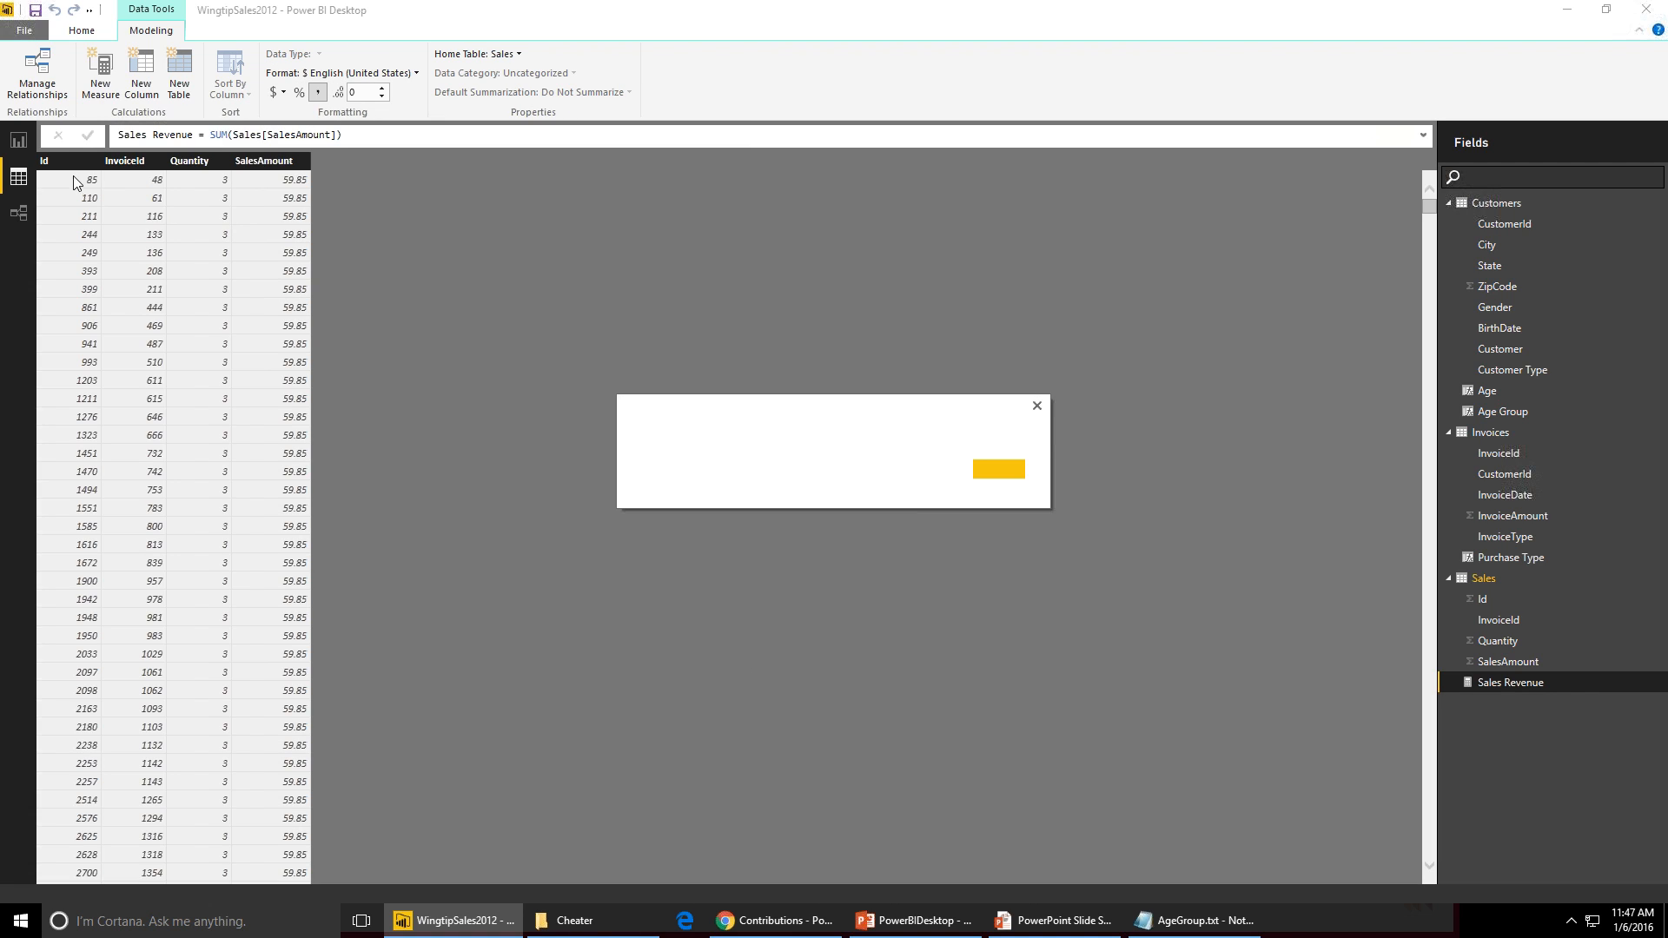
- In the relationship view, hide the Sales table's Id, InvoiceId, Quantity and SalesAmount columns from report view
click(19, 143)
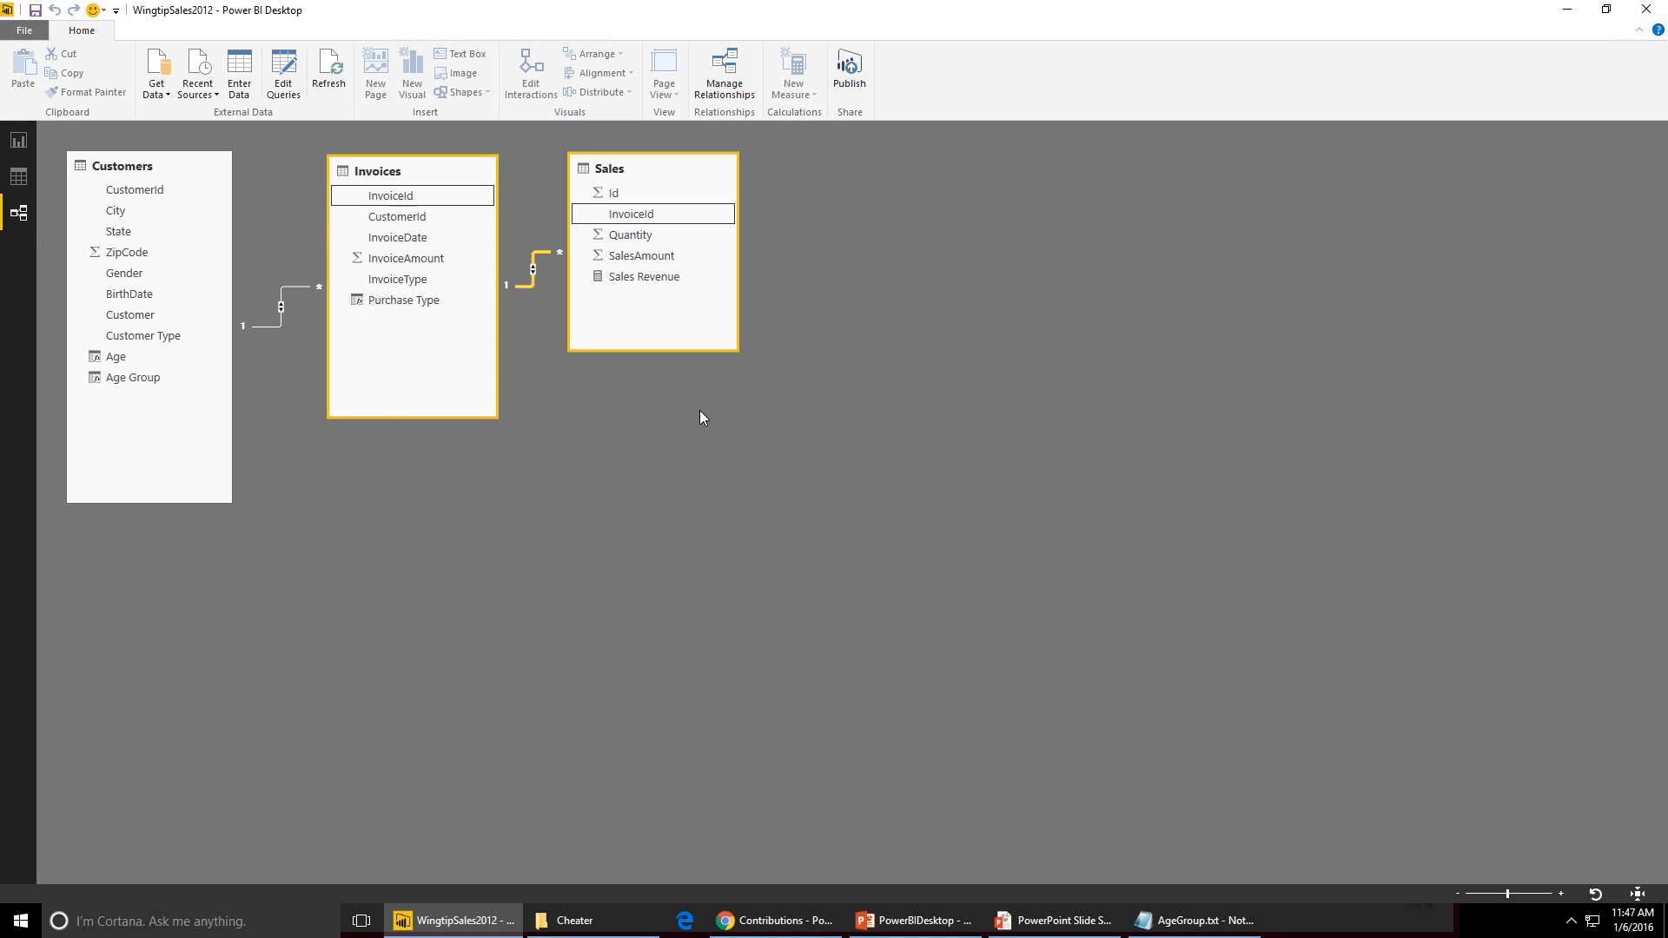
click(633, 196)
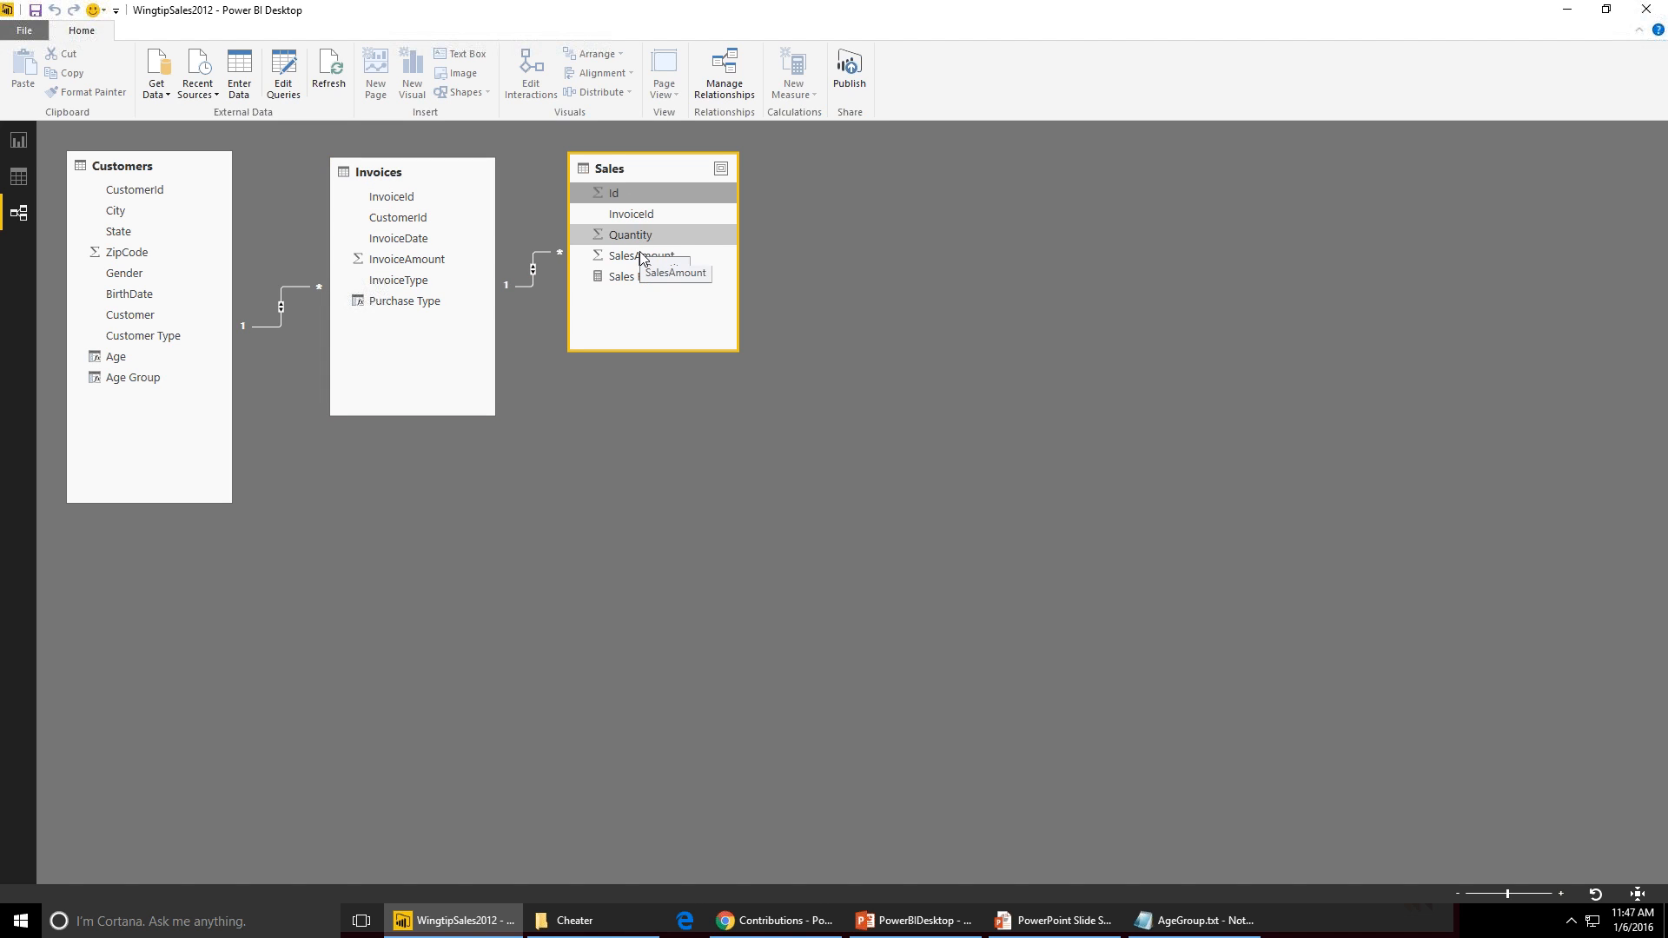
right_click(657, 188)
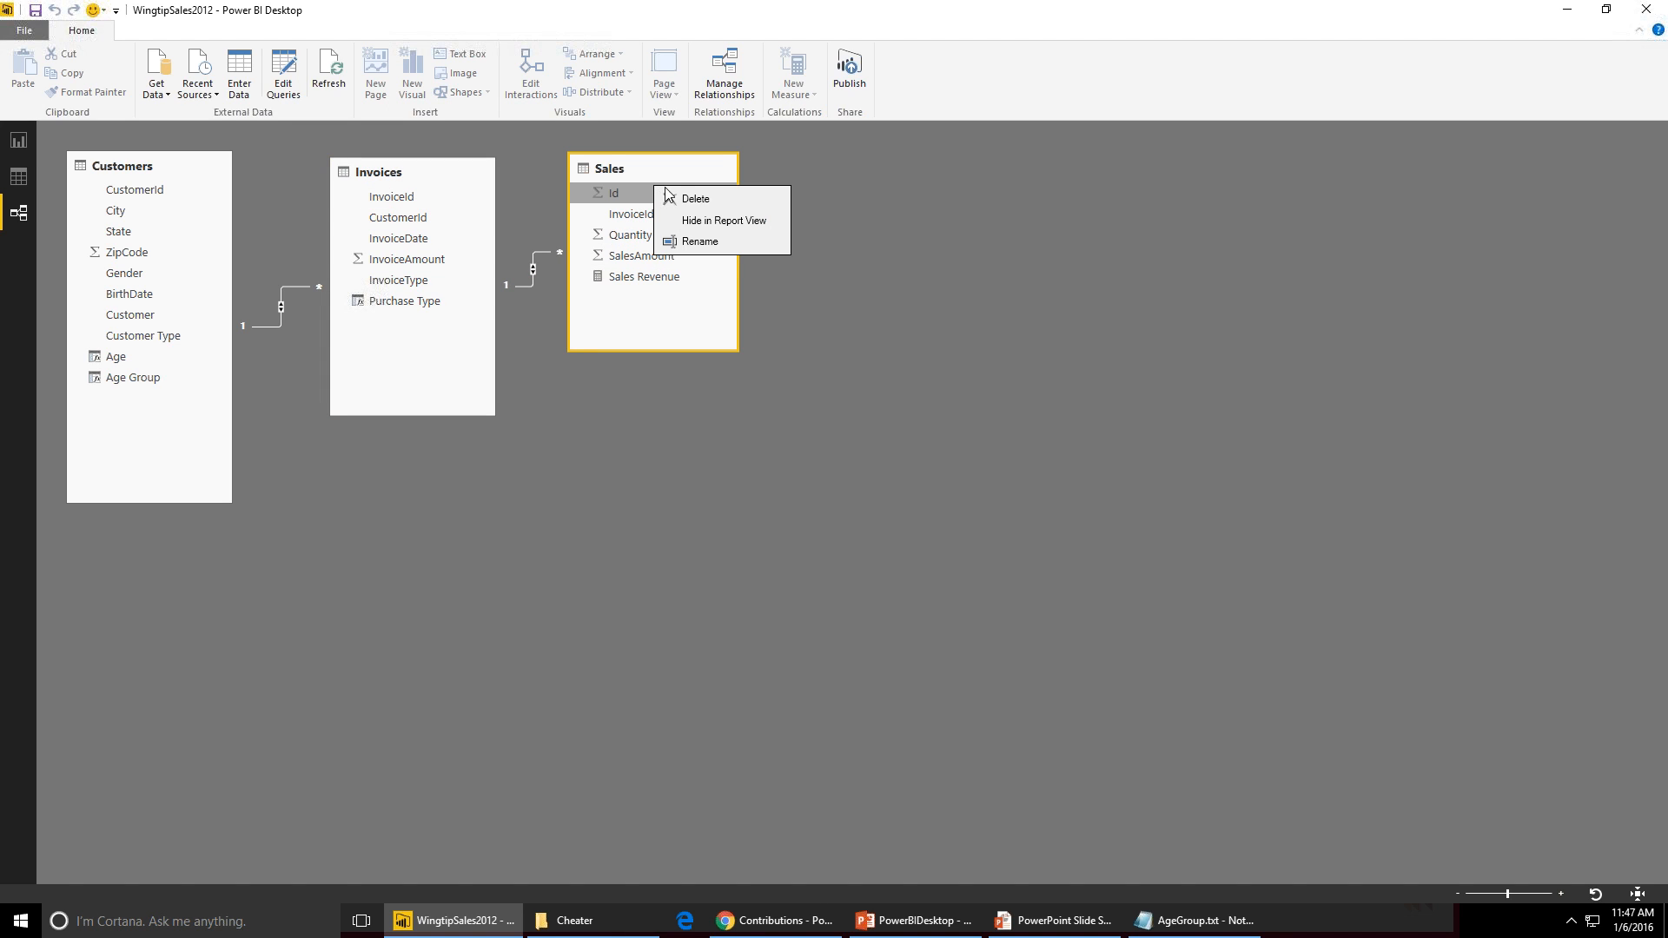
click(709, 222)
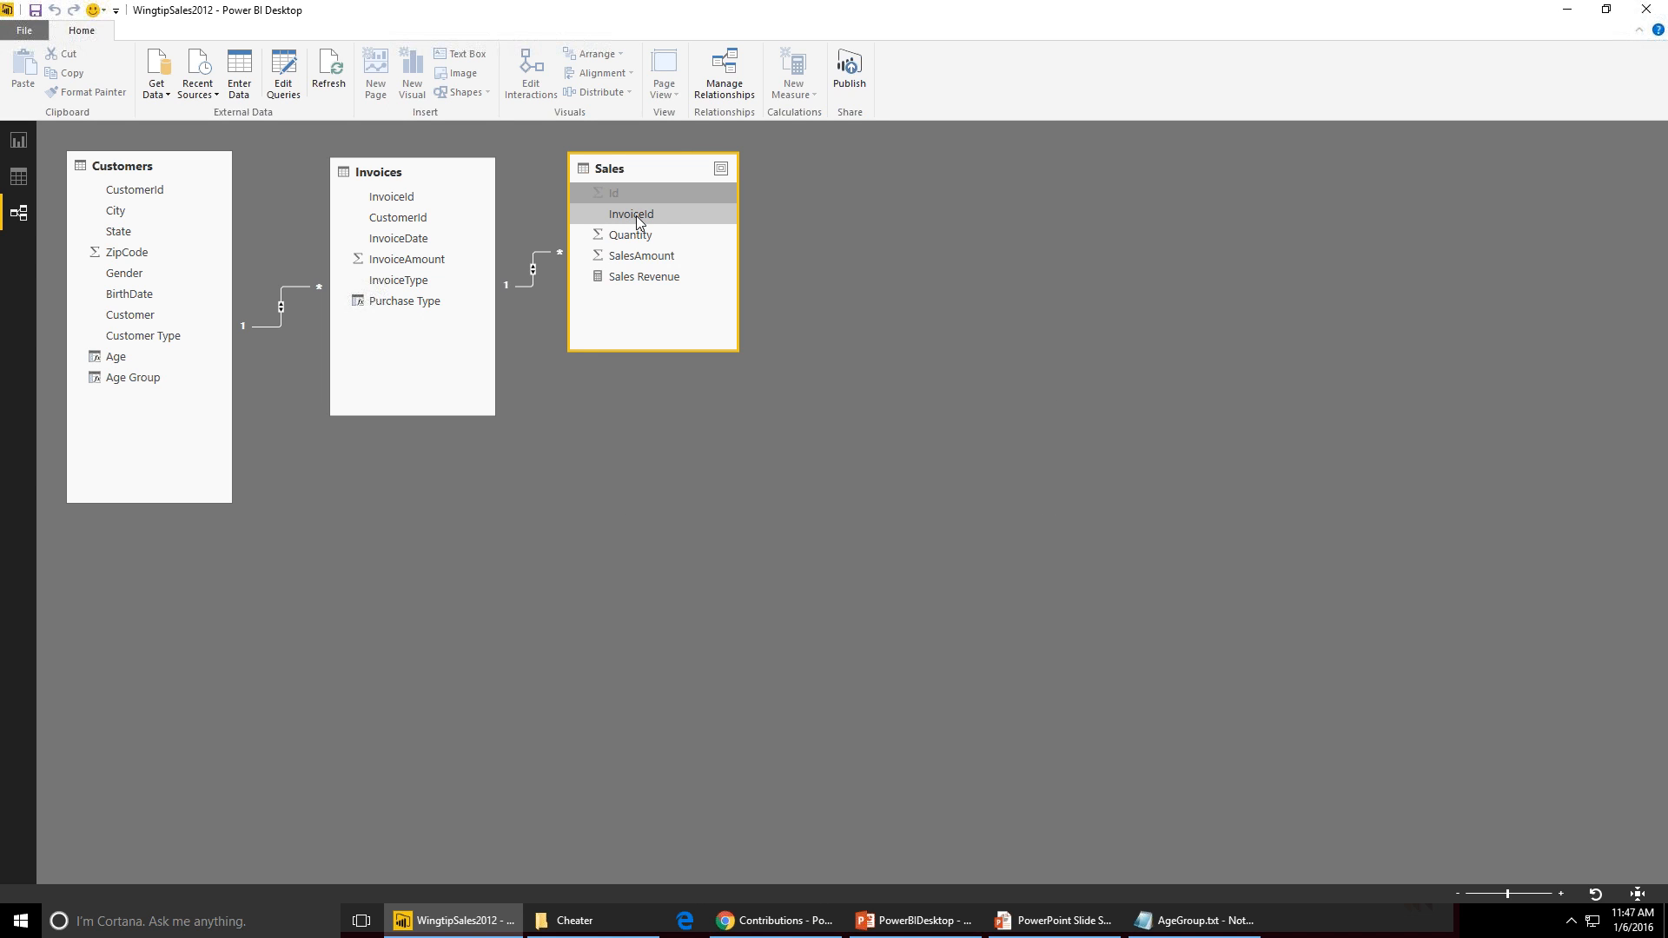
right_click(636, 216)
click(707, 252)
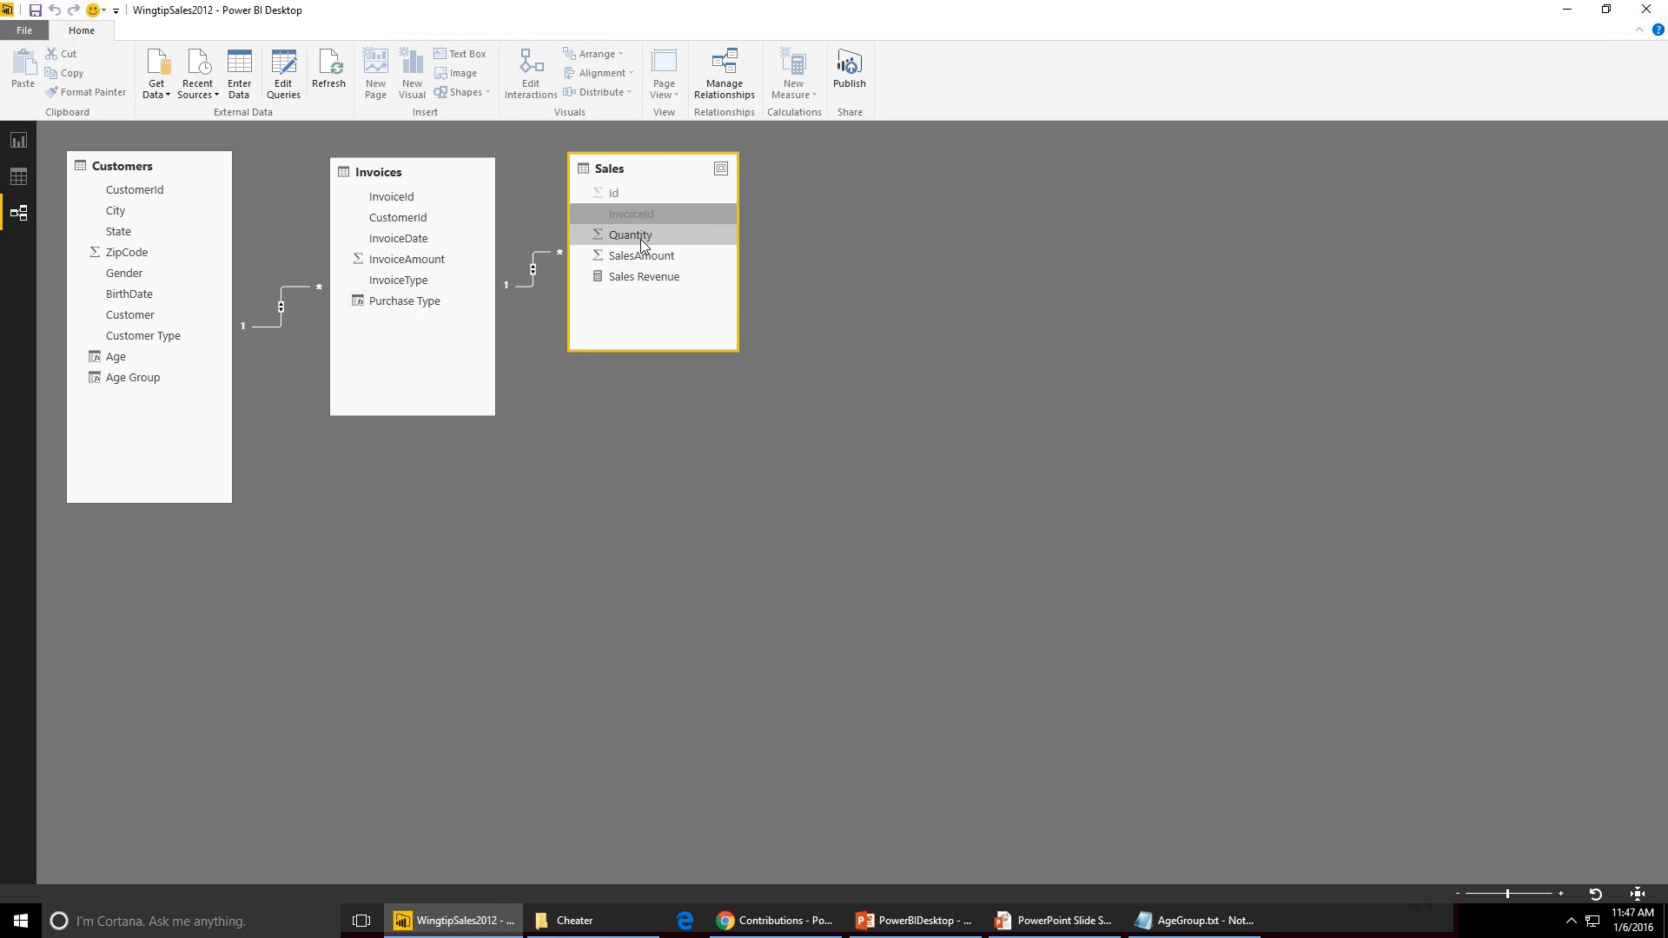
right_click(643, 238)
click(687, 270)
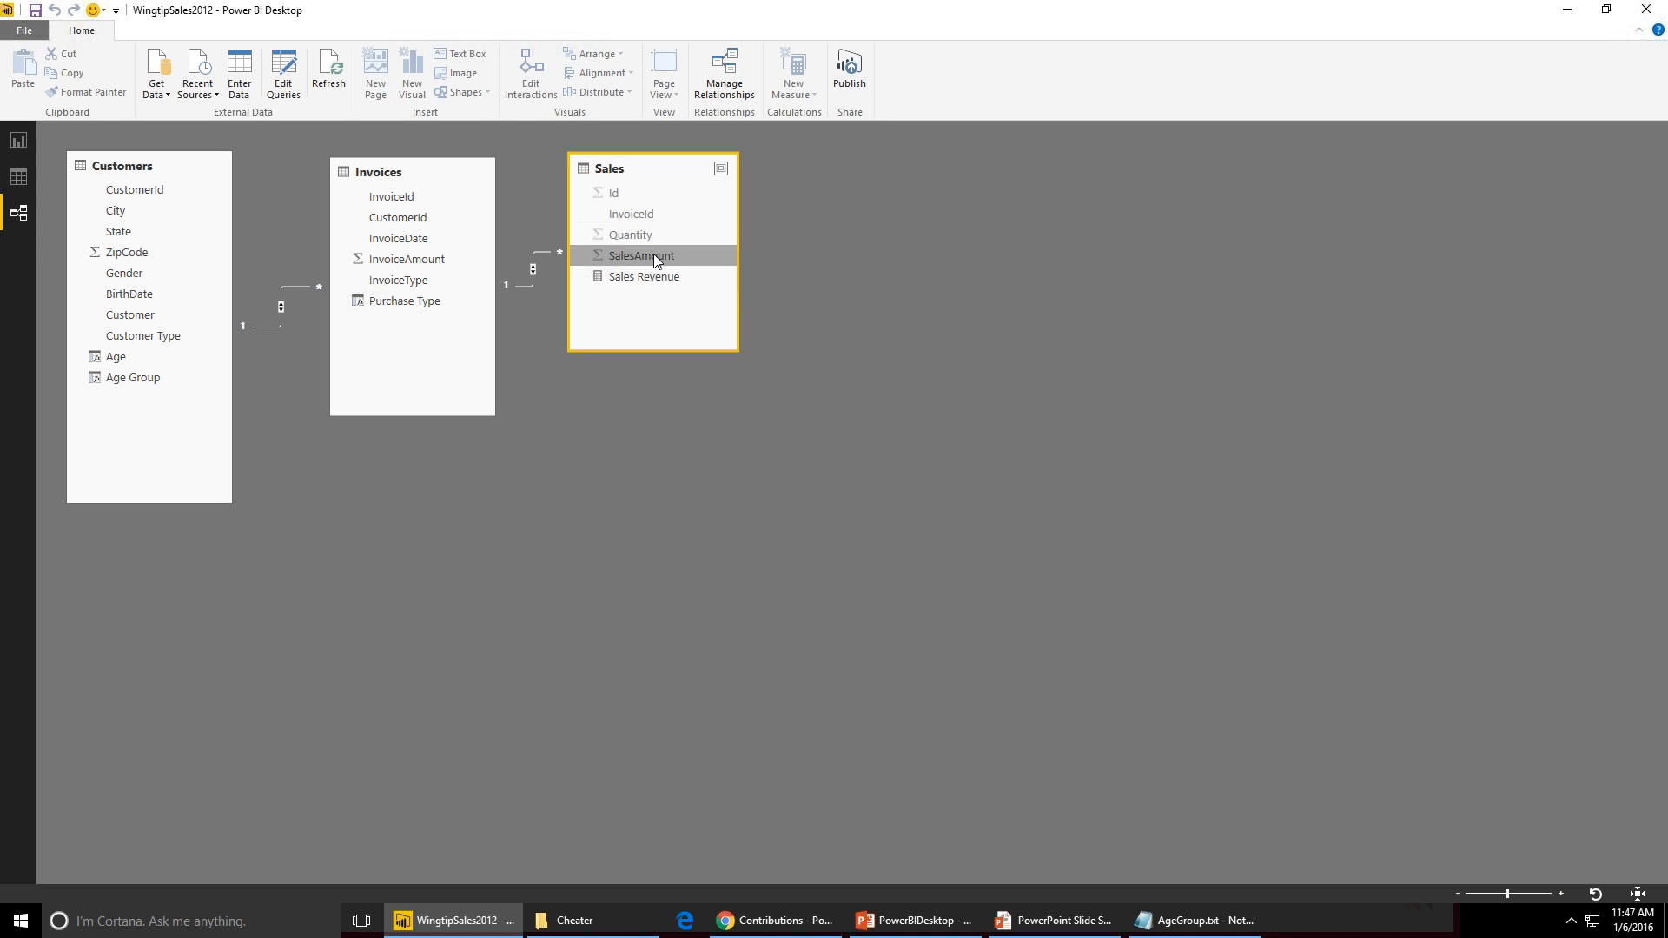
right_click(658, 256)
click(695, 288)
click(16, 148)
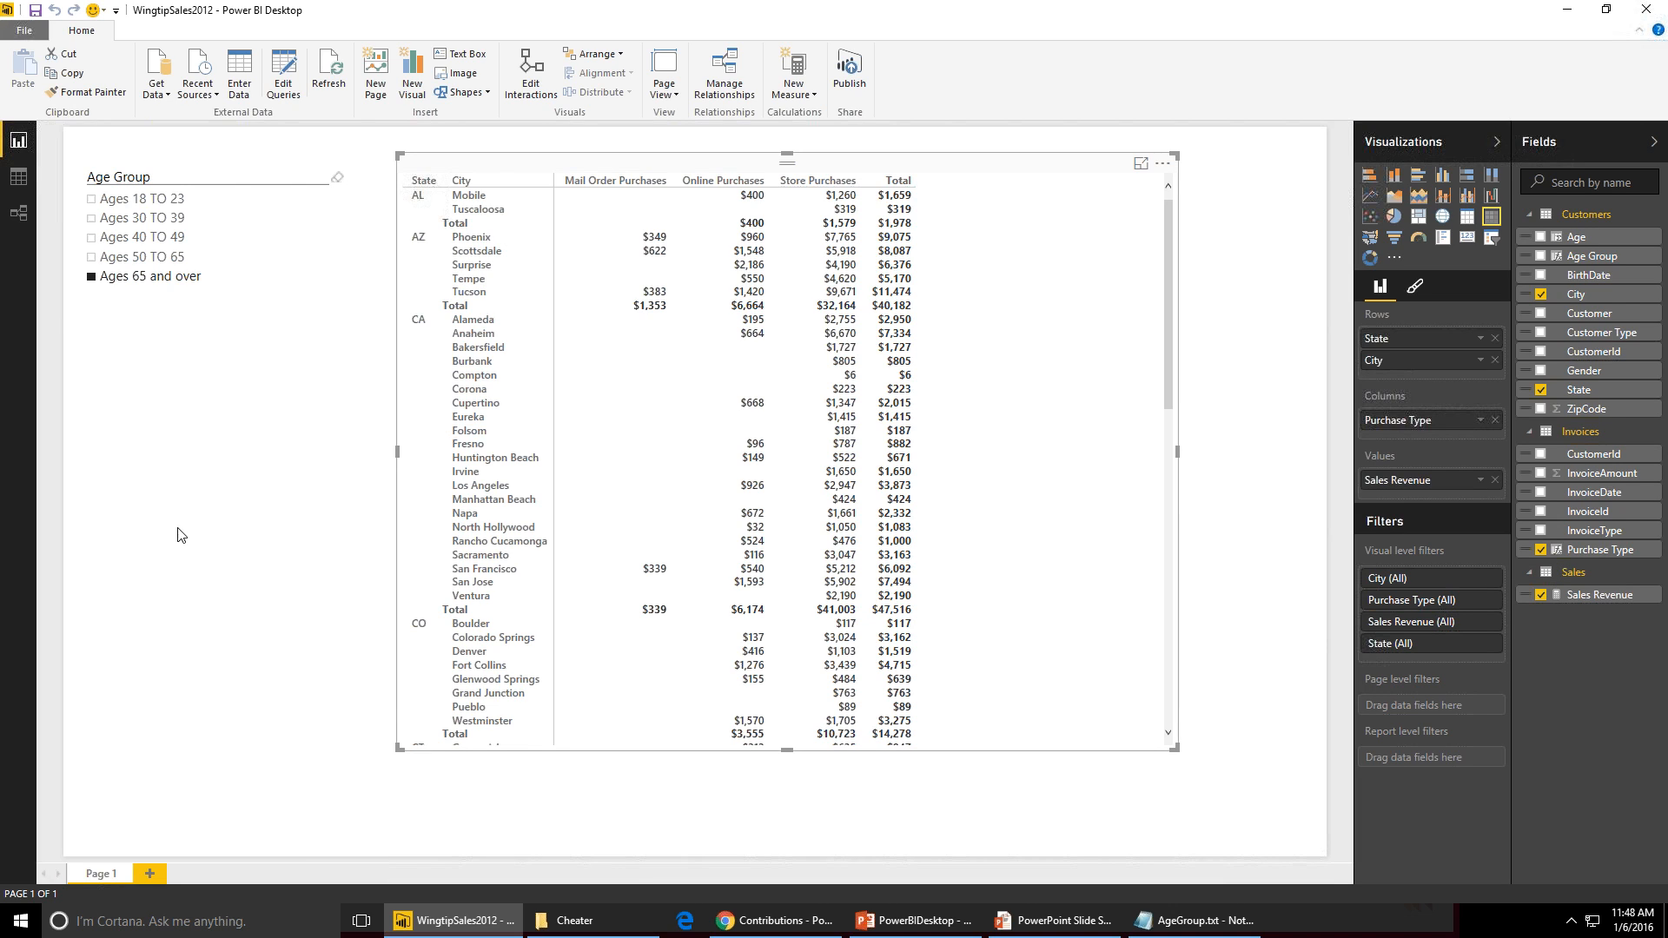
click(18, 213)
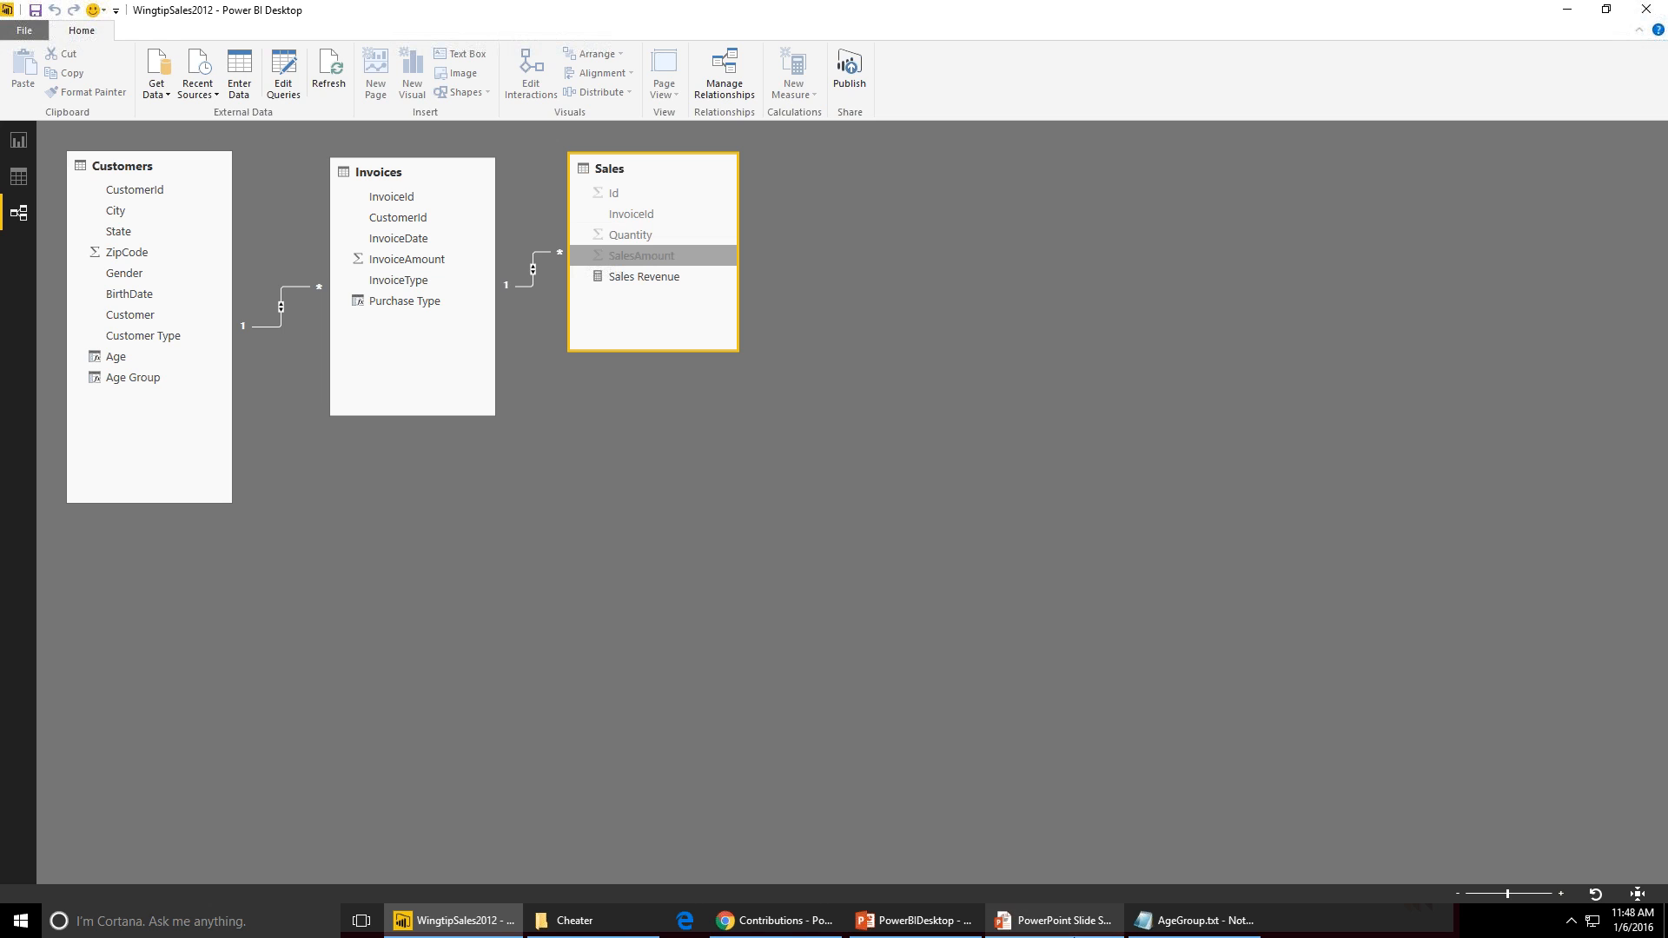
- Open the recent file WingtipSalesAnalytics.pbix and view its Sales table in the relationship diagram
click(25, 29)
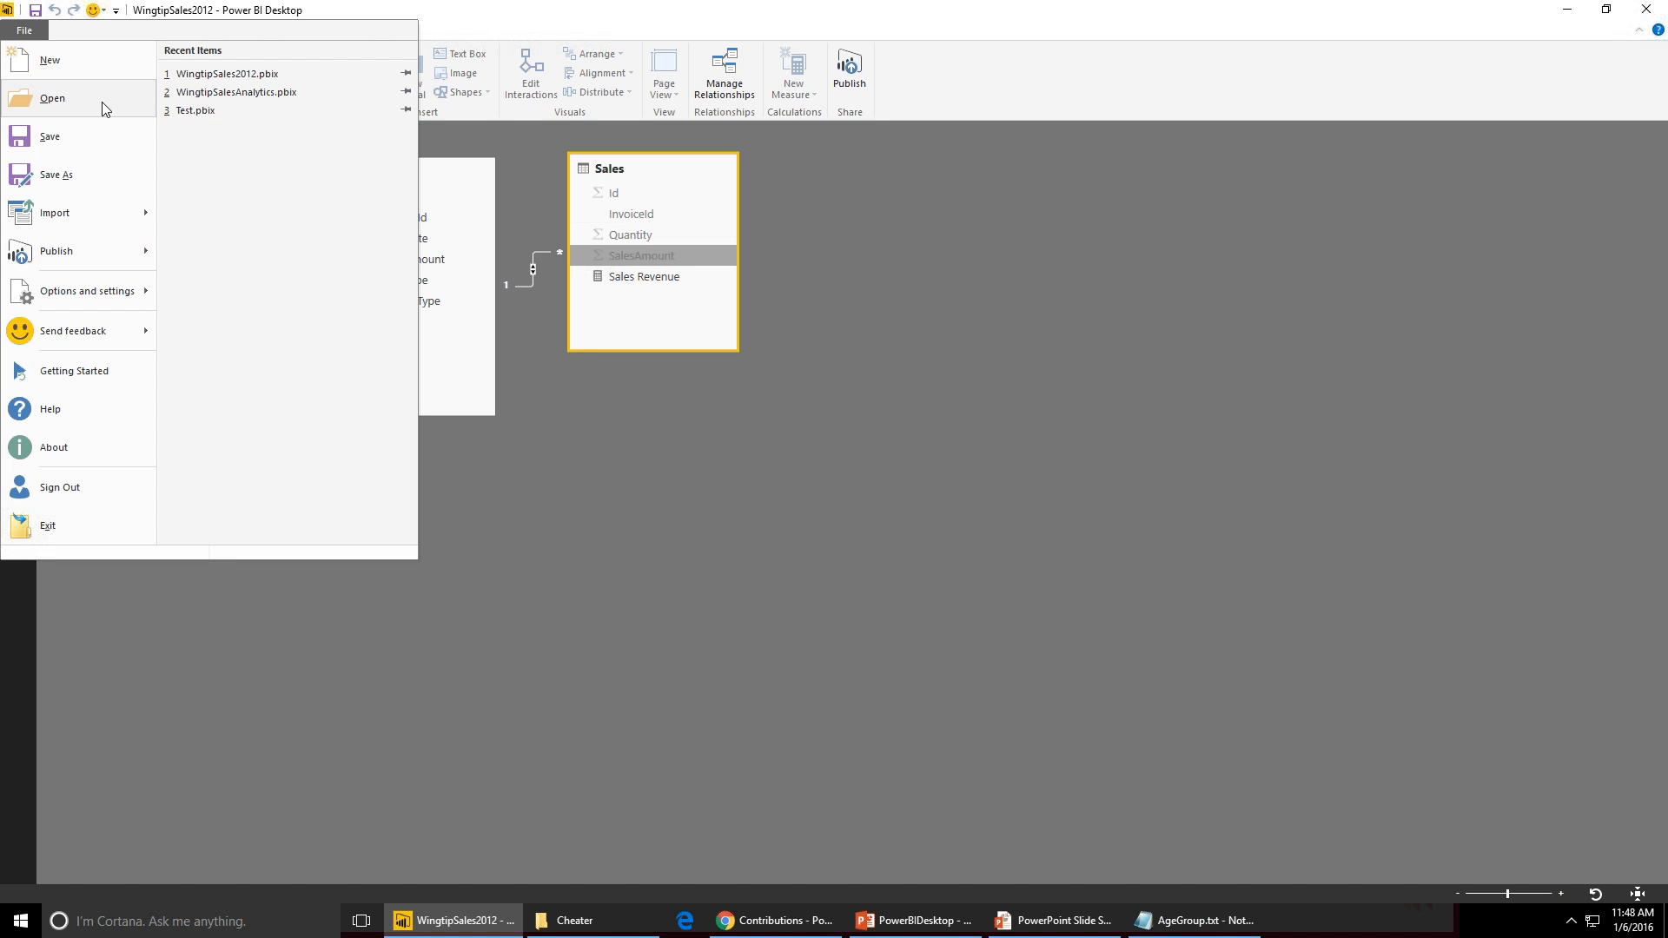
click(231, 98)
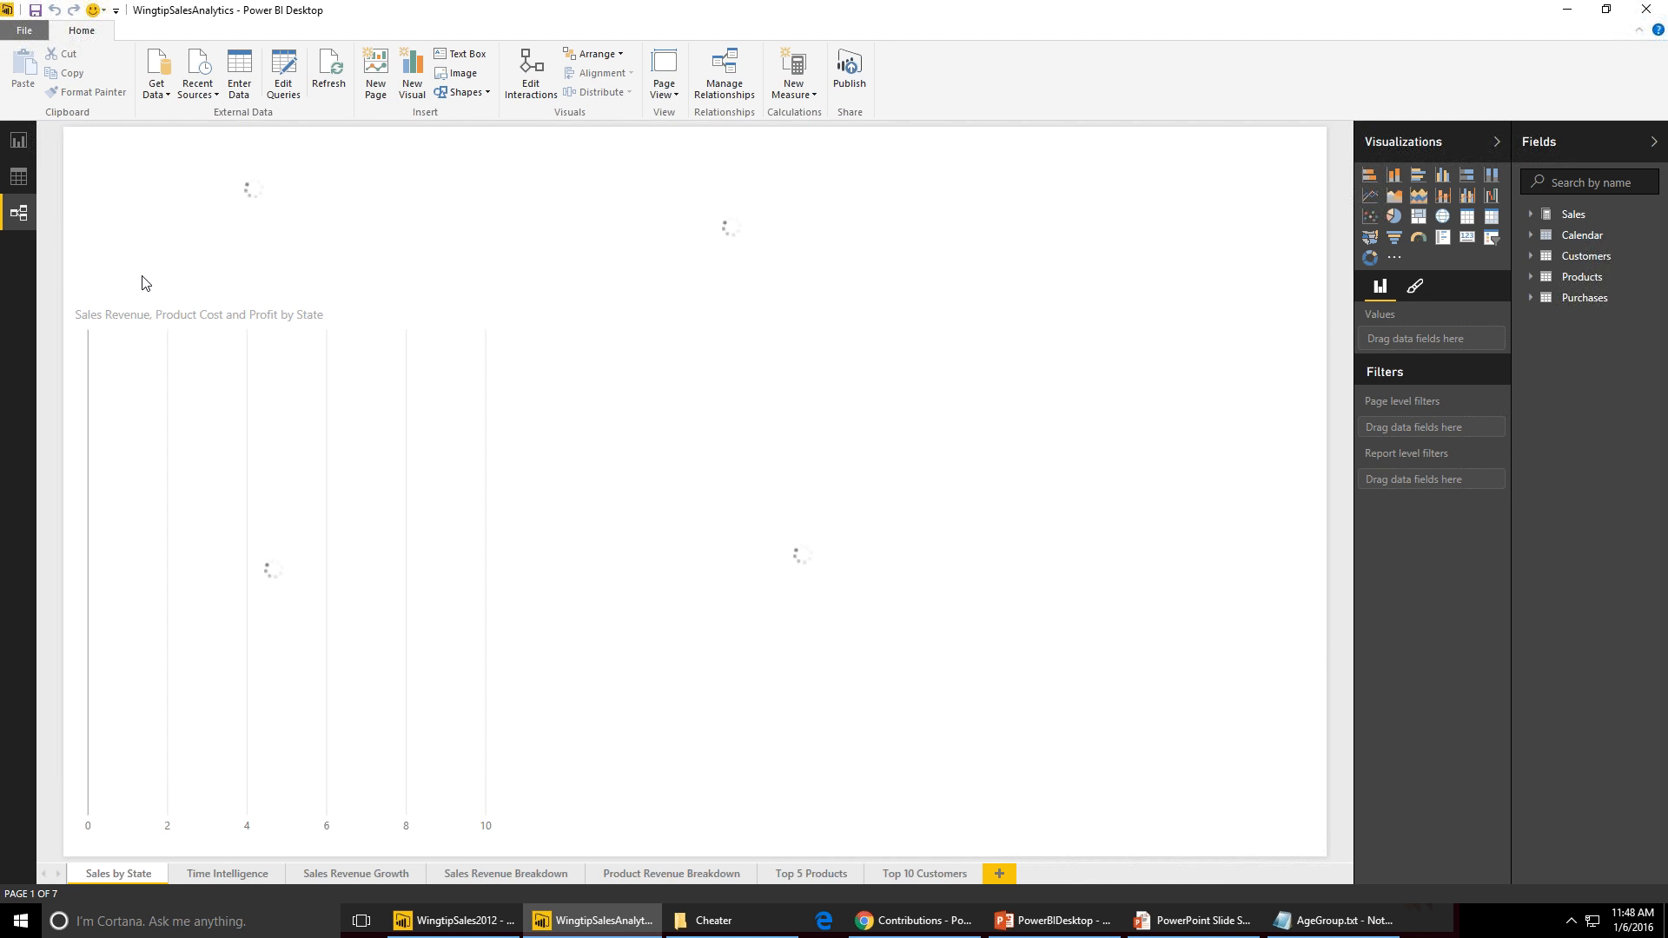
click(21, 217)
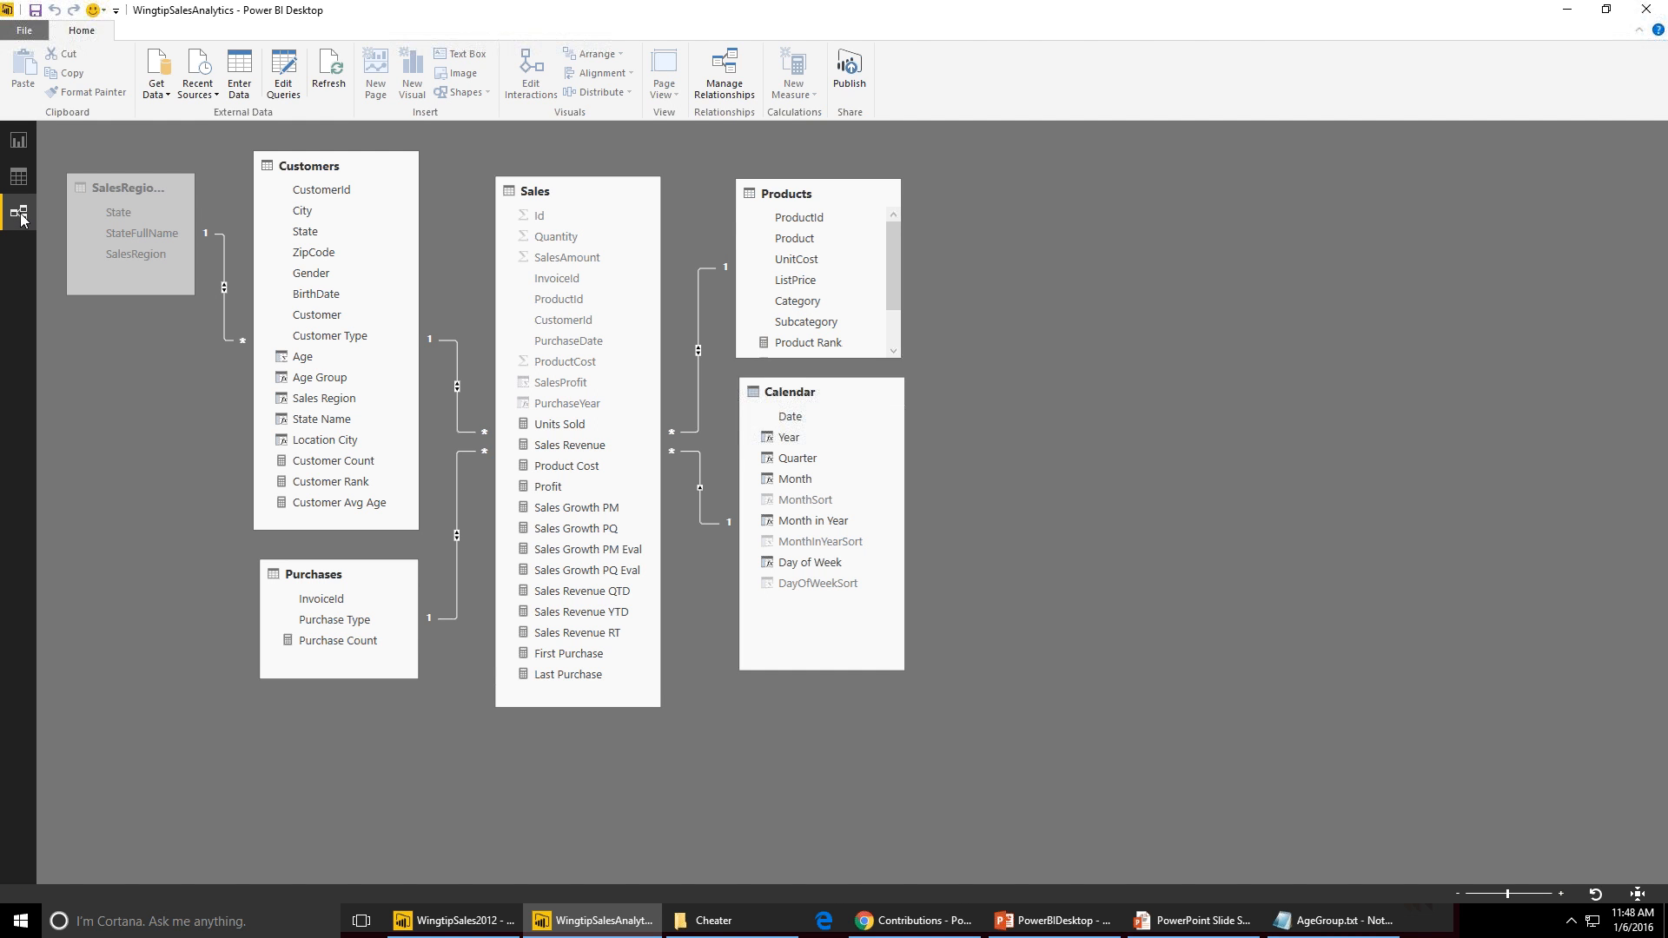
click(543, 255)
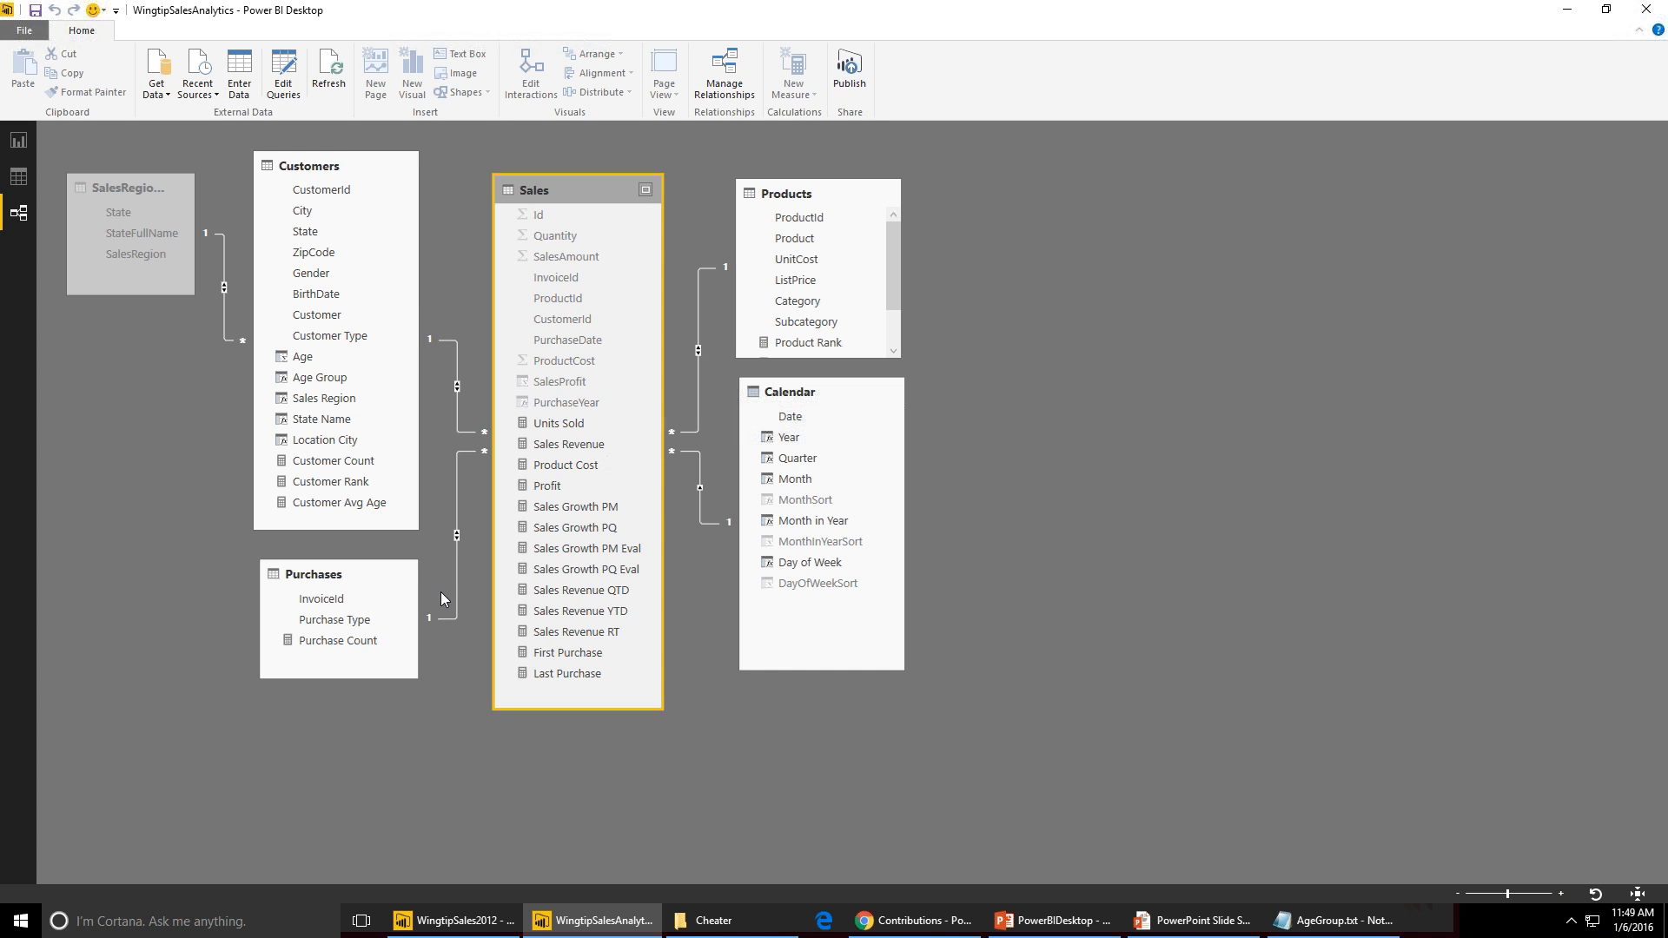
- Switch to the PowerPoint slide show window
key(alt+Tab)
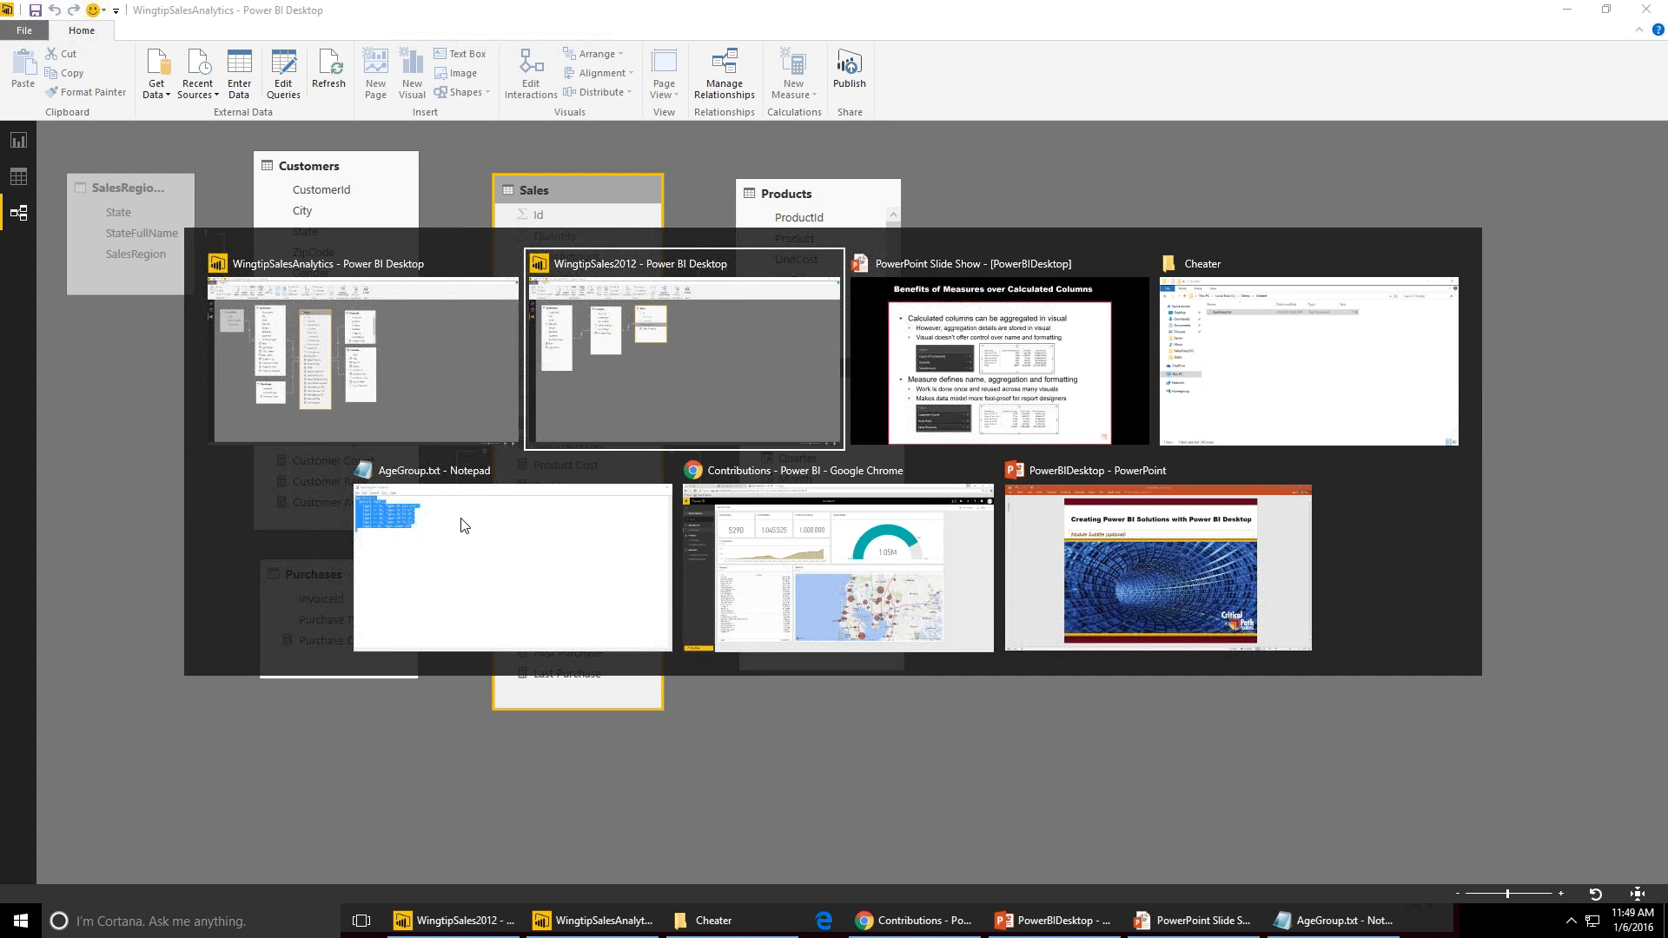
key(alt+Tab)
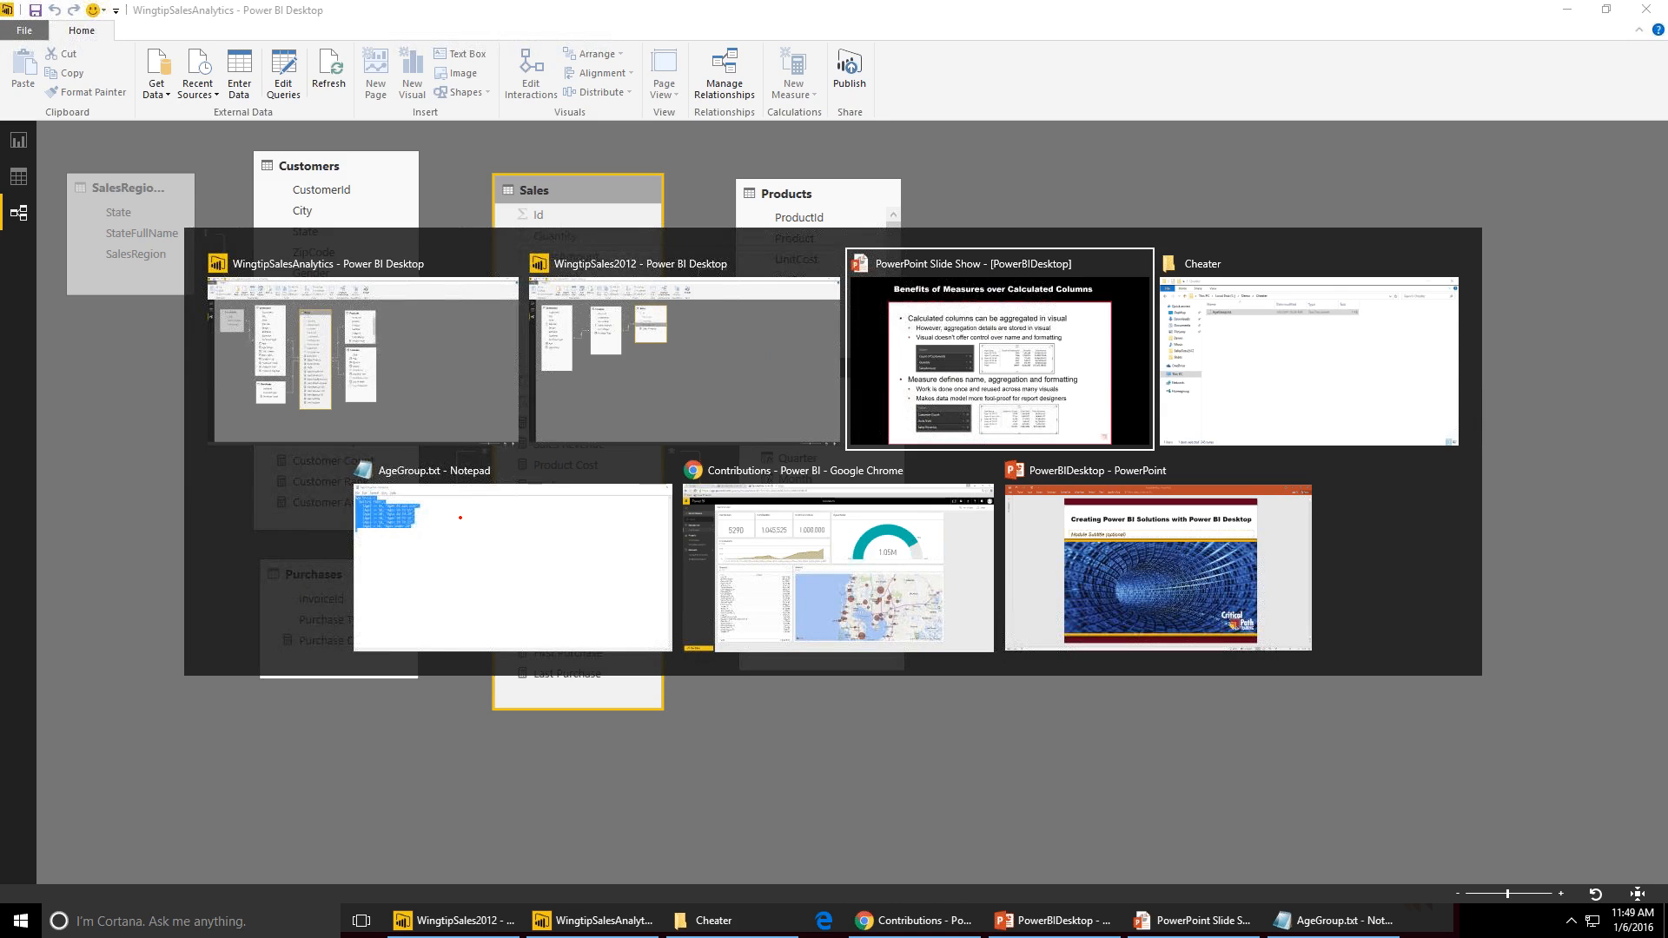
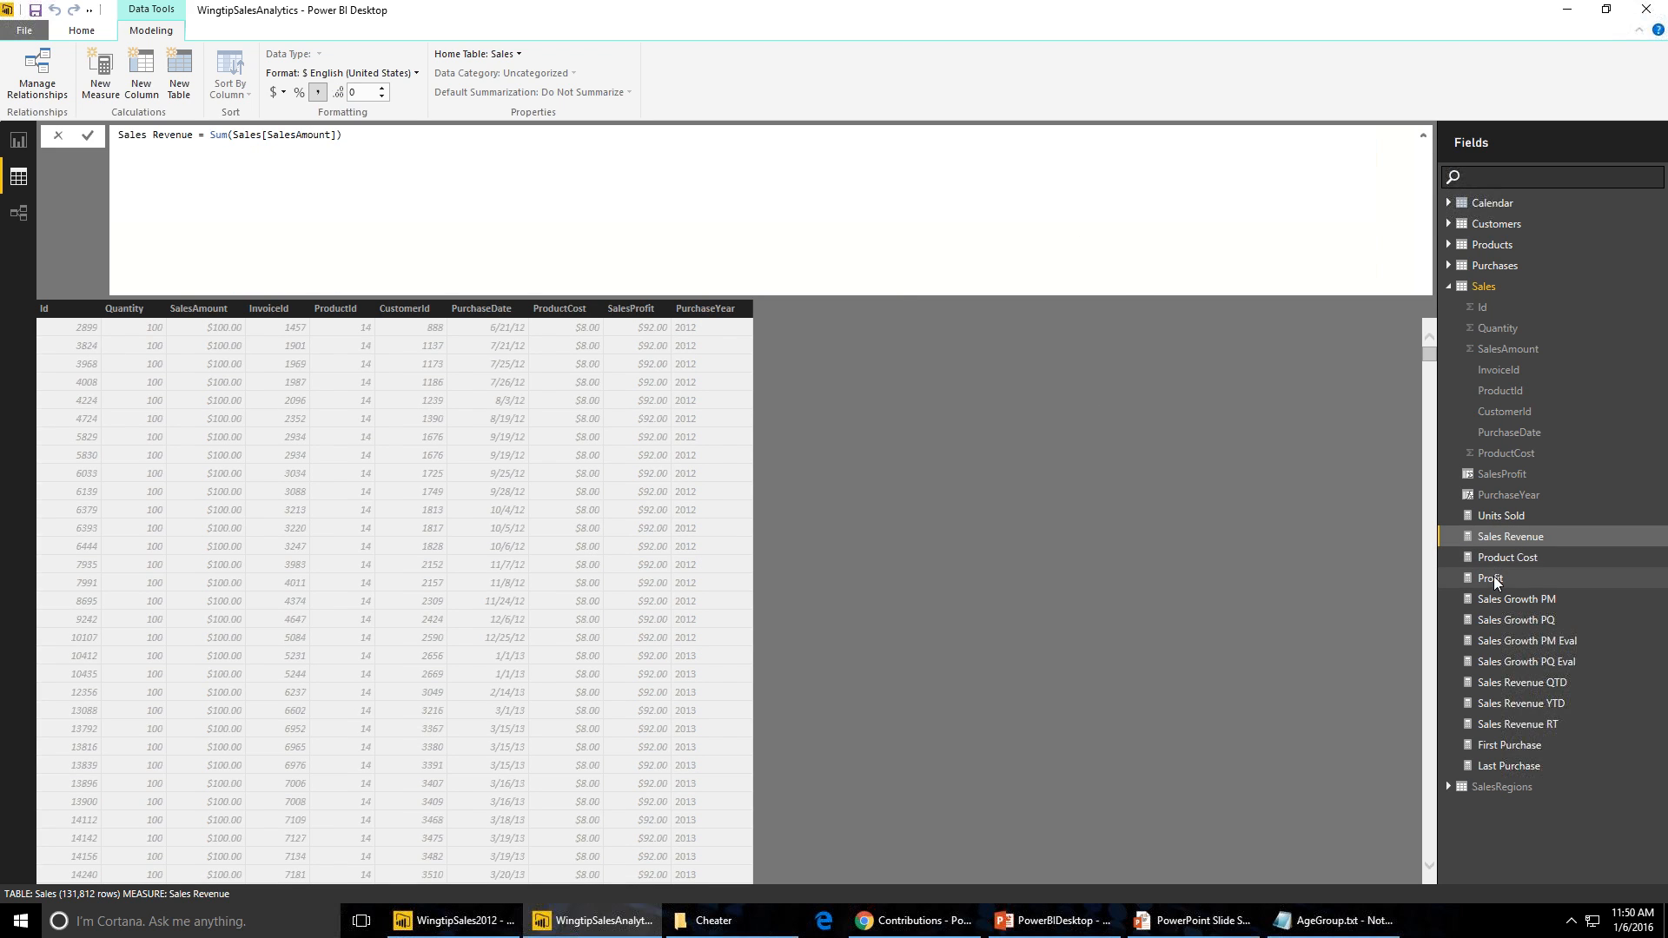
- Inspect the formulas of the Units Sold and Sales Growth PM measures in the Sales table
click(1514, 517)
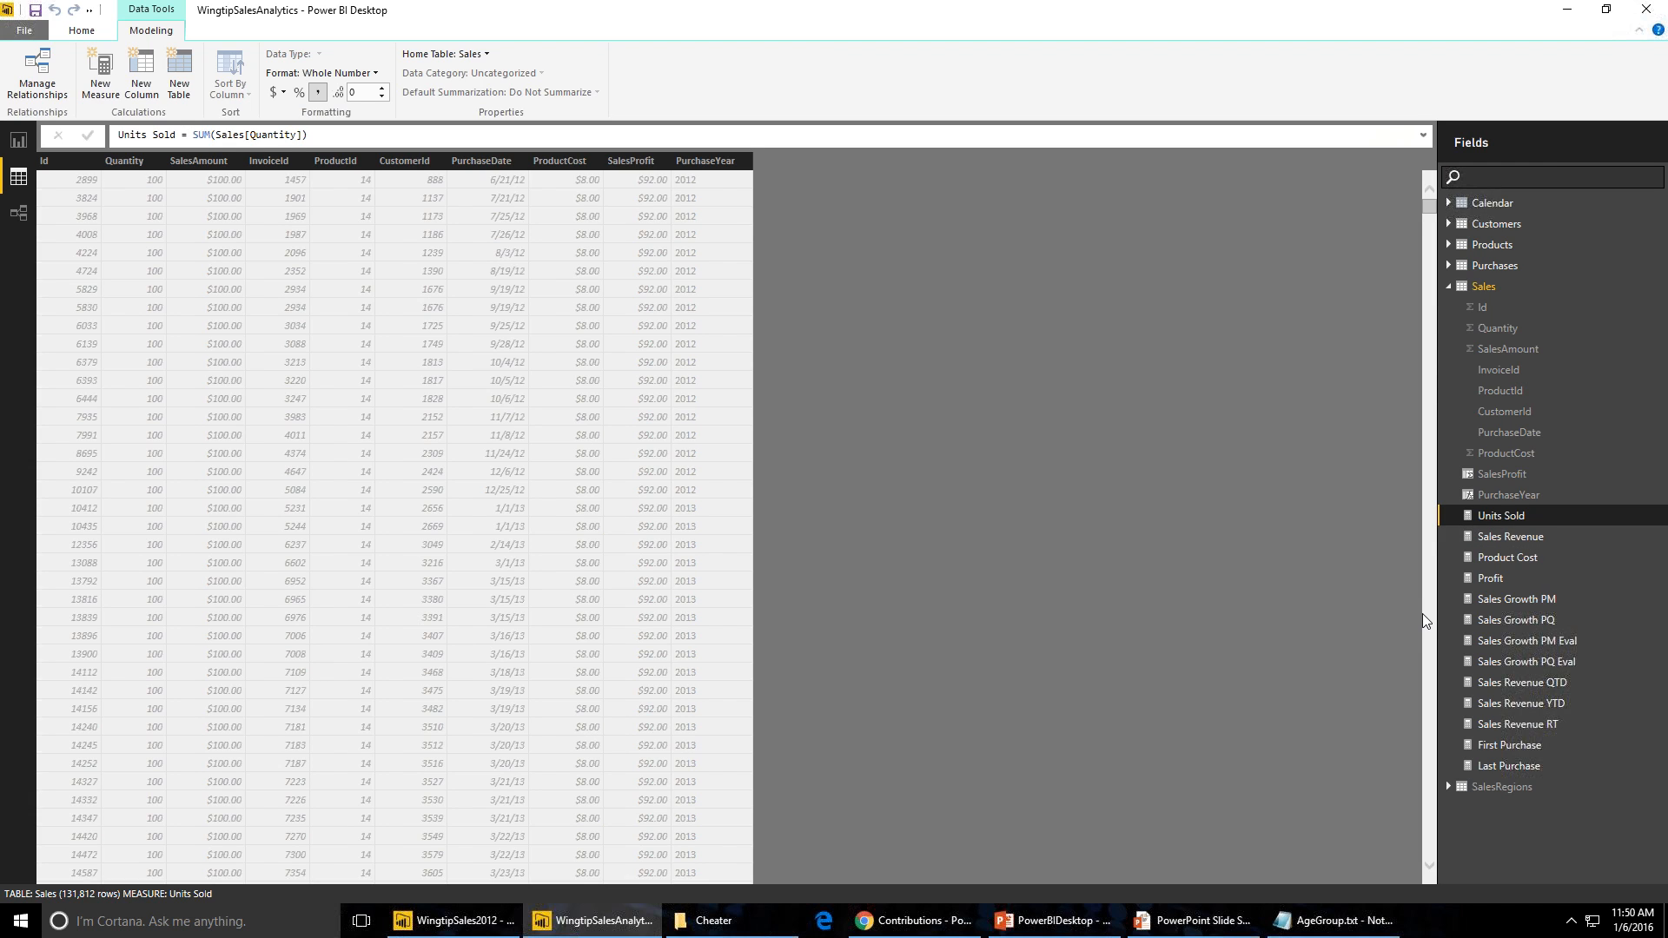
click(1494, 599)
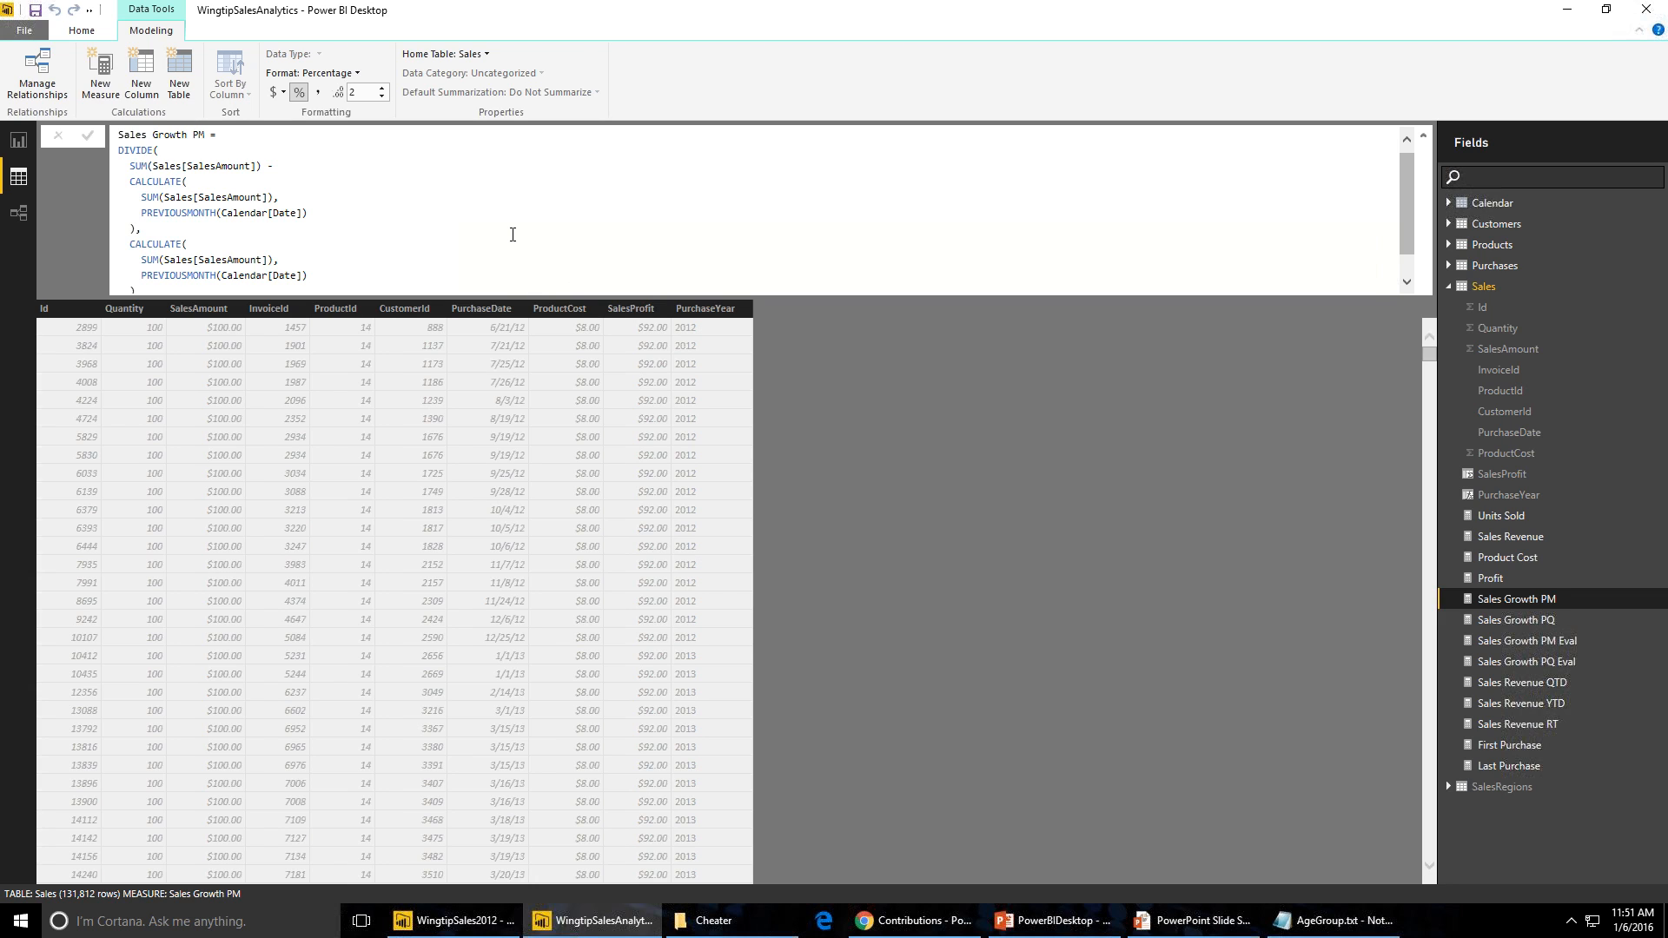
scroll(513, 234, down, 1)
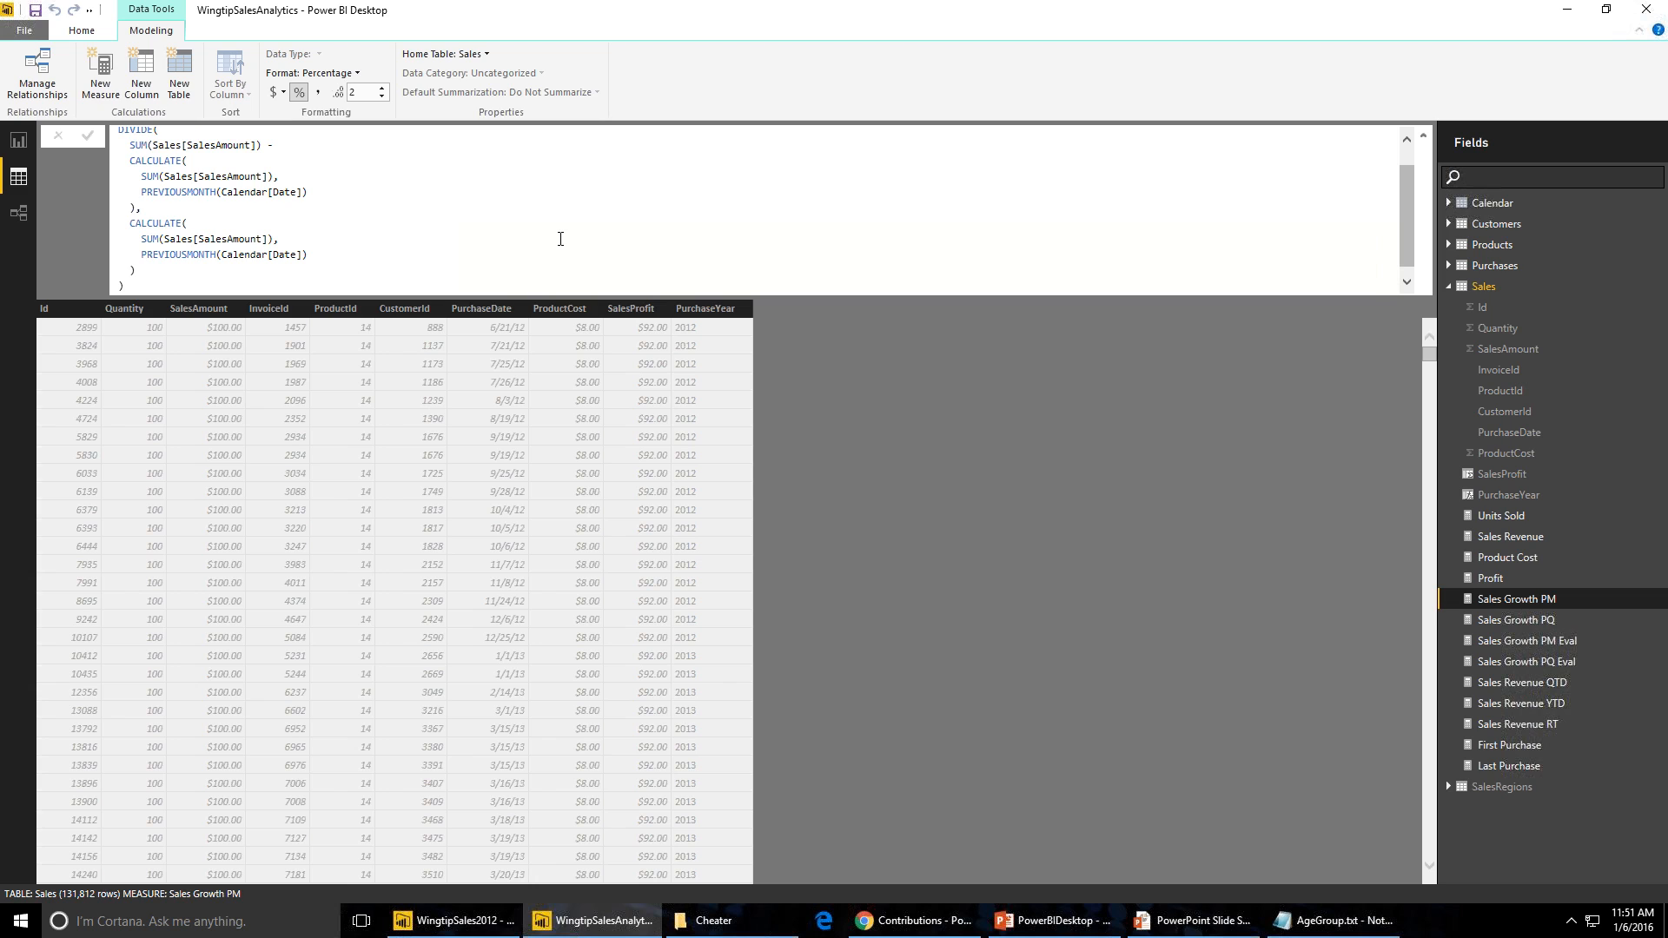
scroll(504, 243, up, 1)
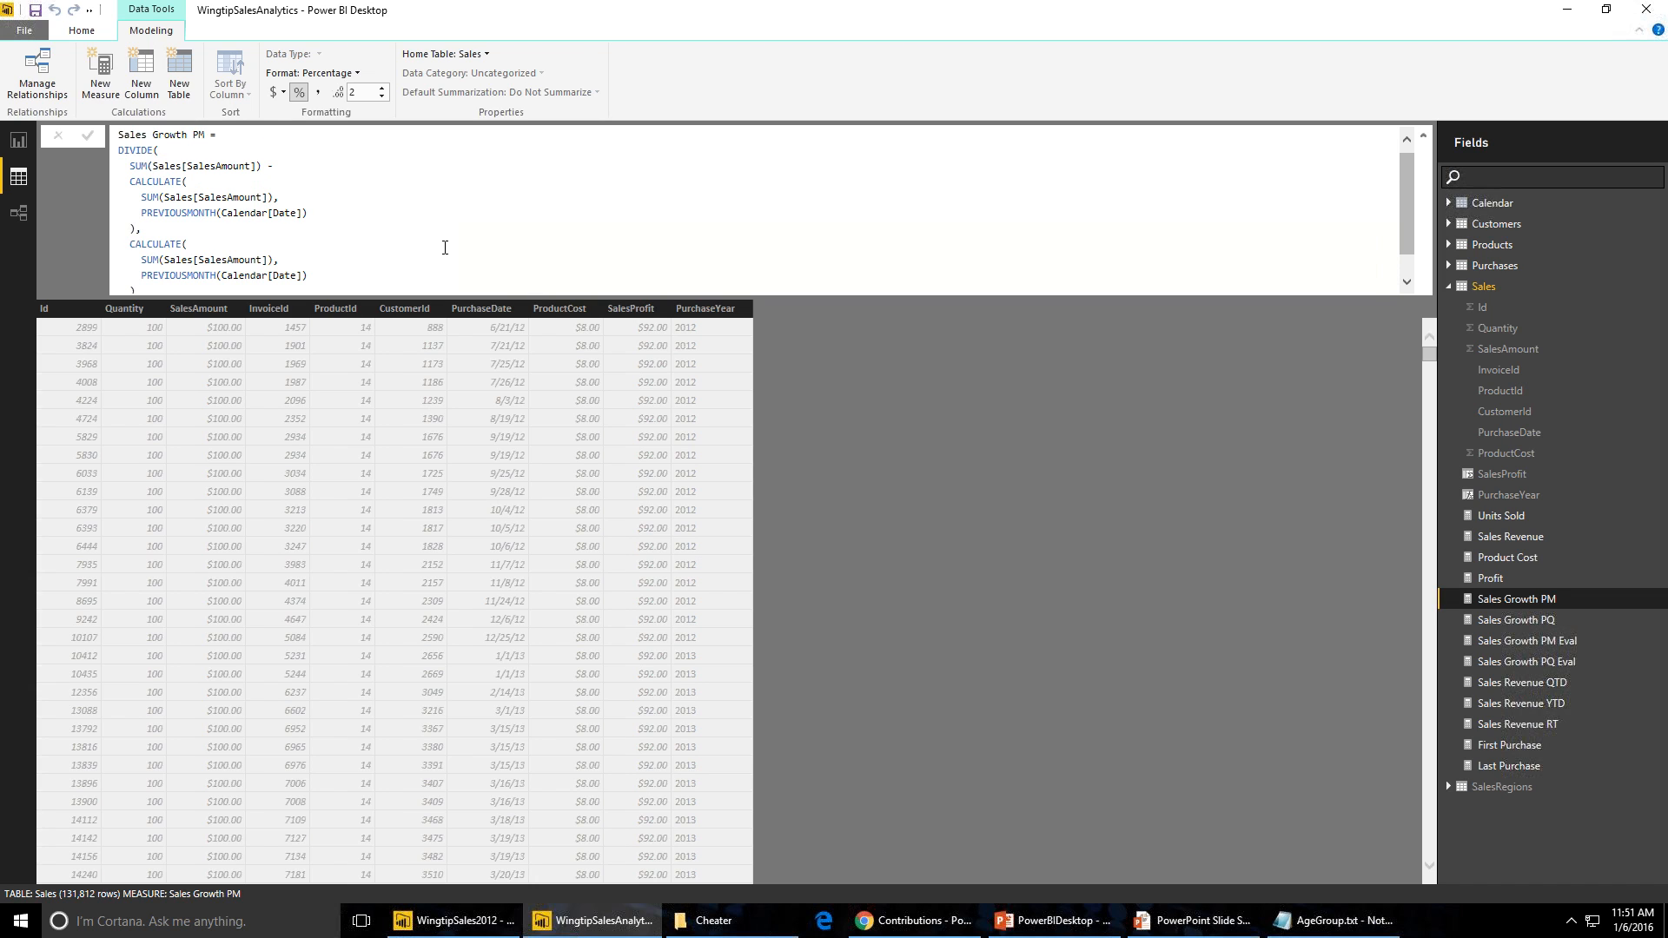
click(140, 165)
double_click(219, 165)
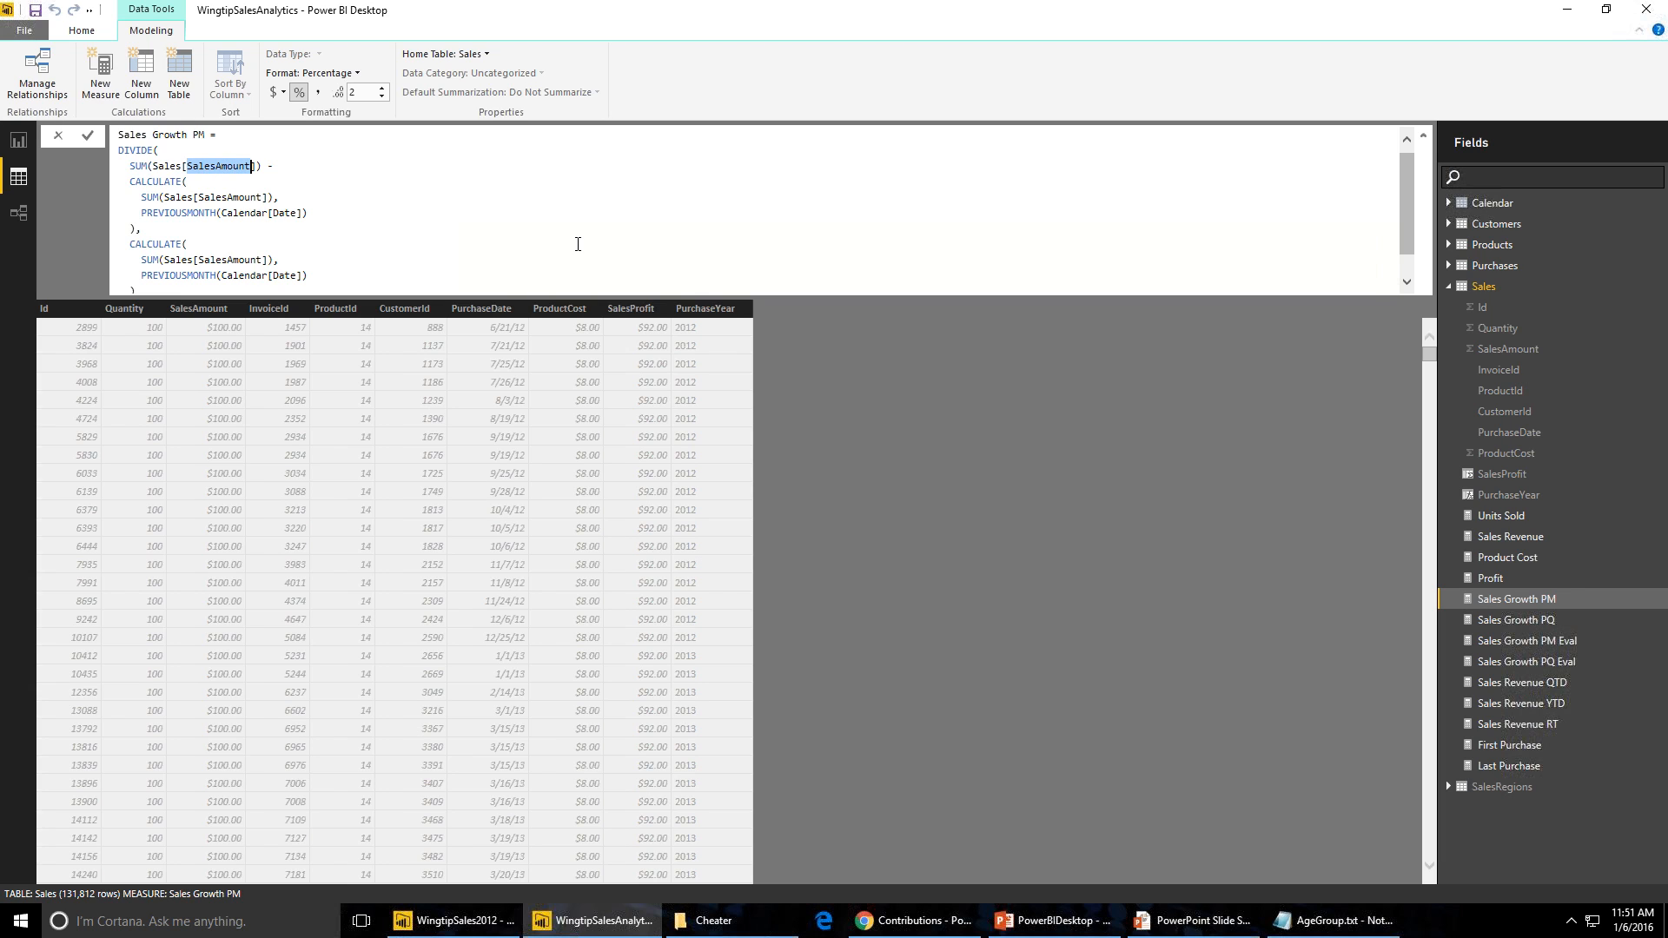
scroll(578, 245, down, 1)
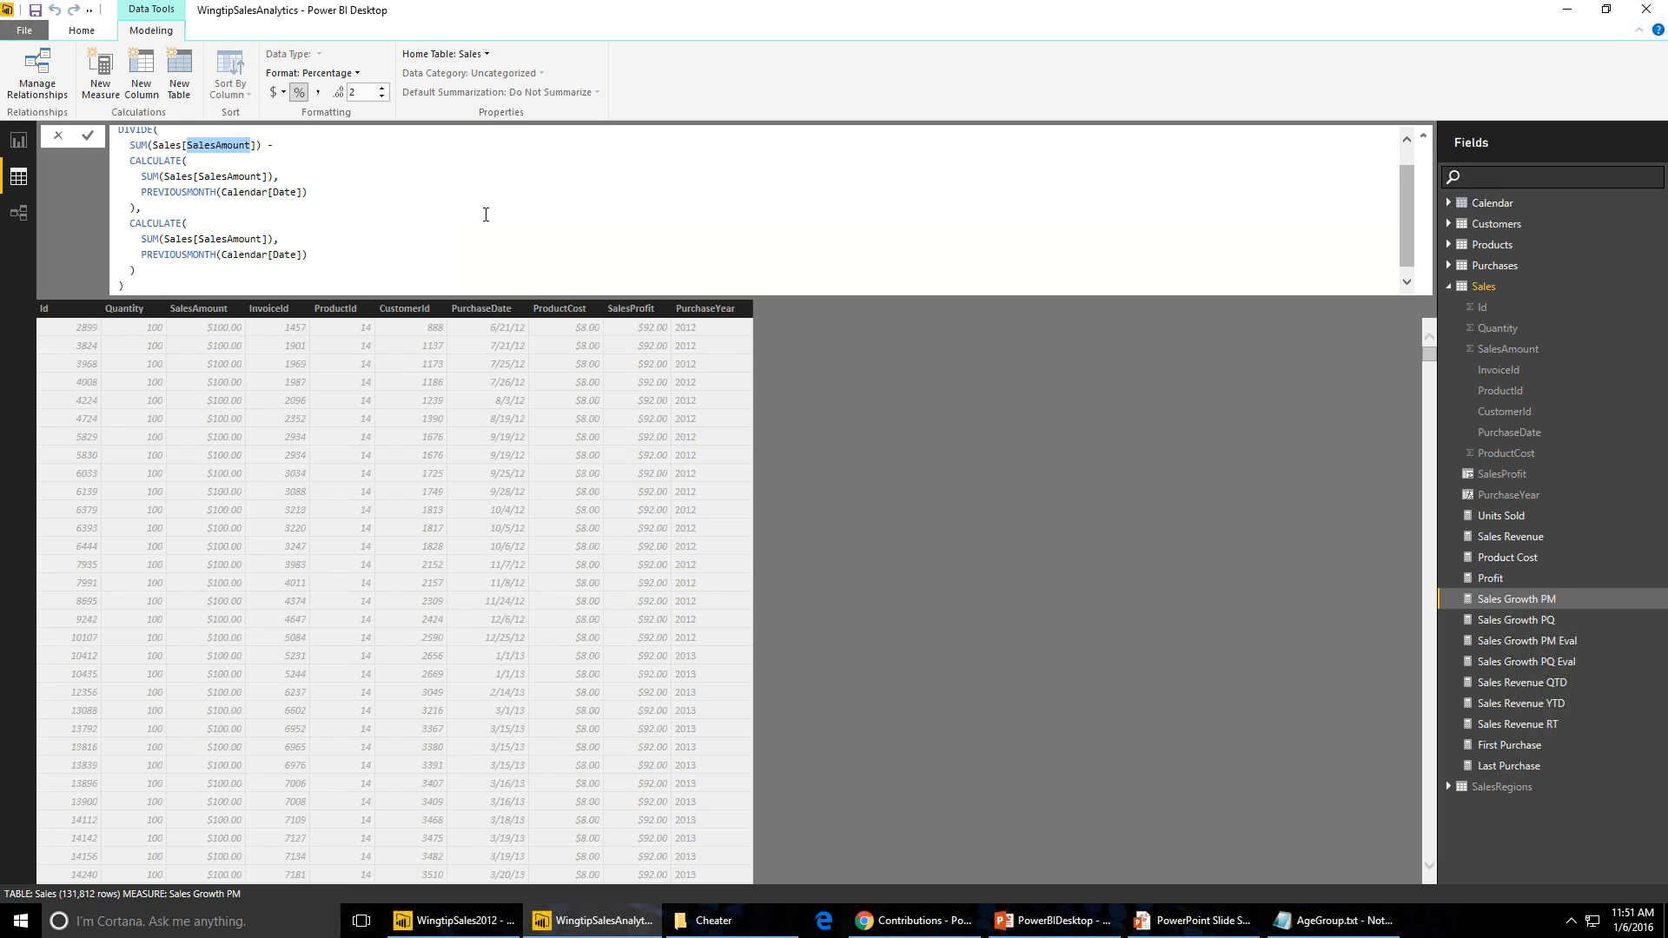
scroll(360, 220, up, 1)
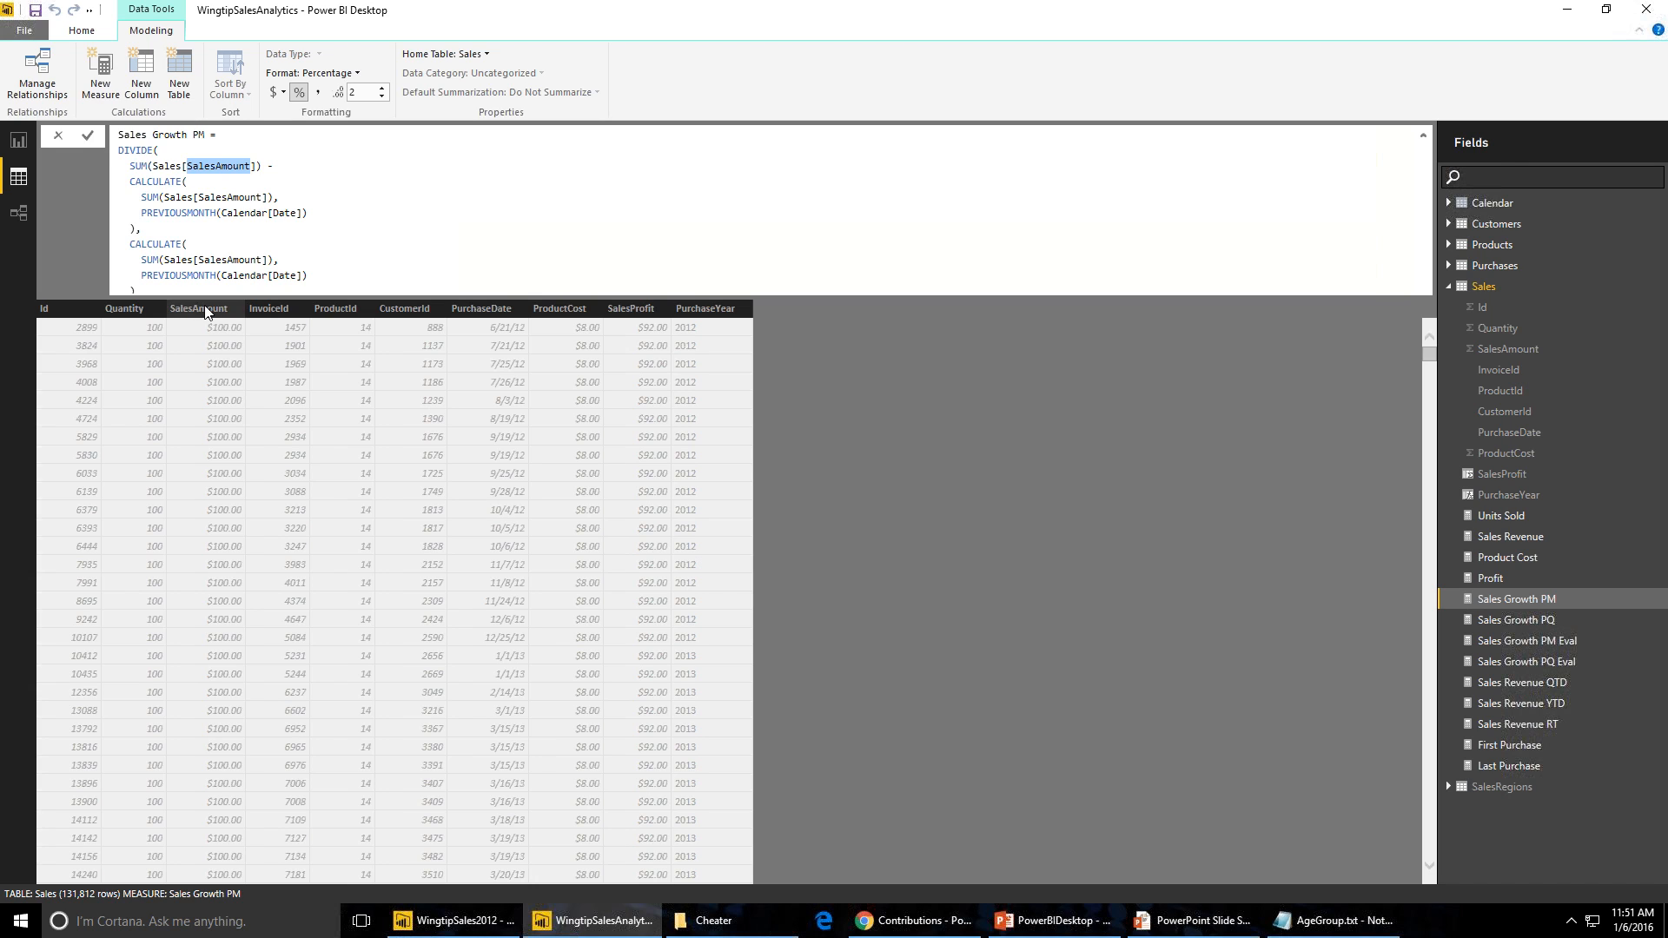
scroll(290, 242, down, 1)
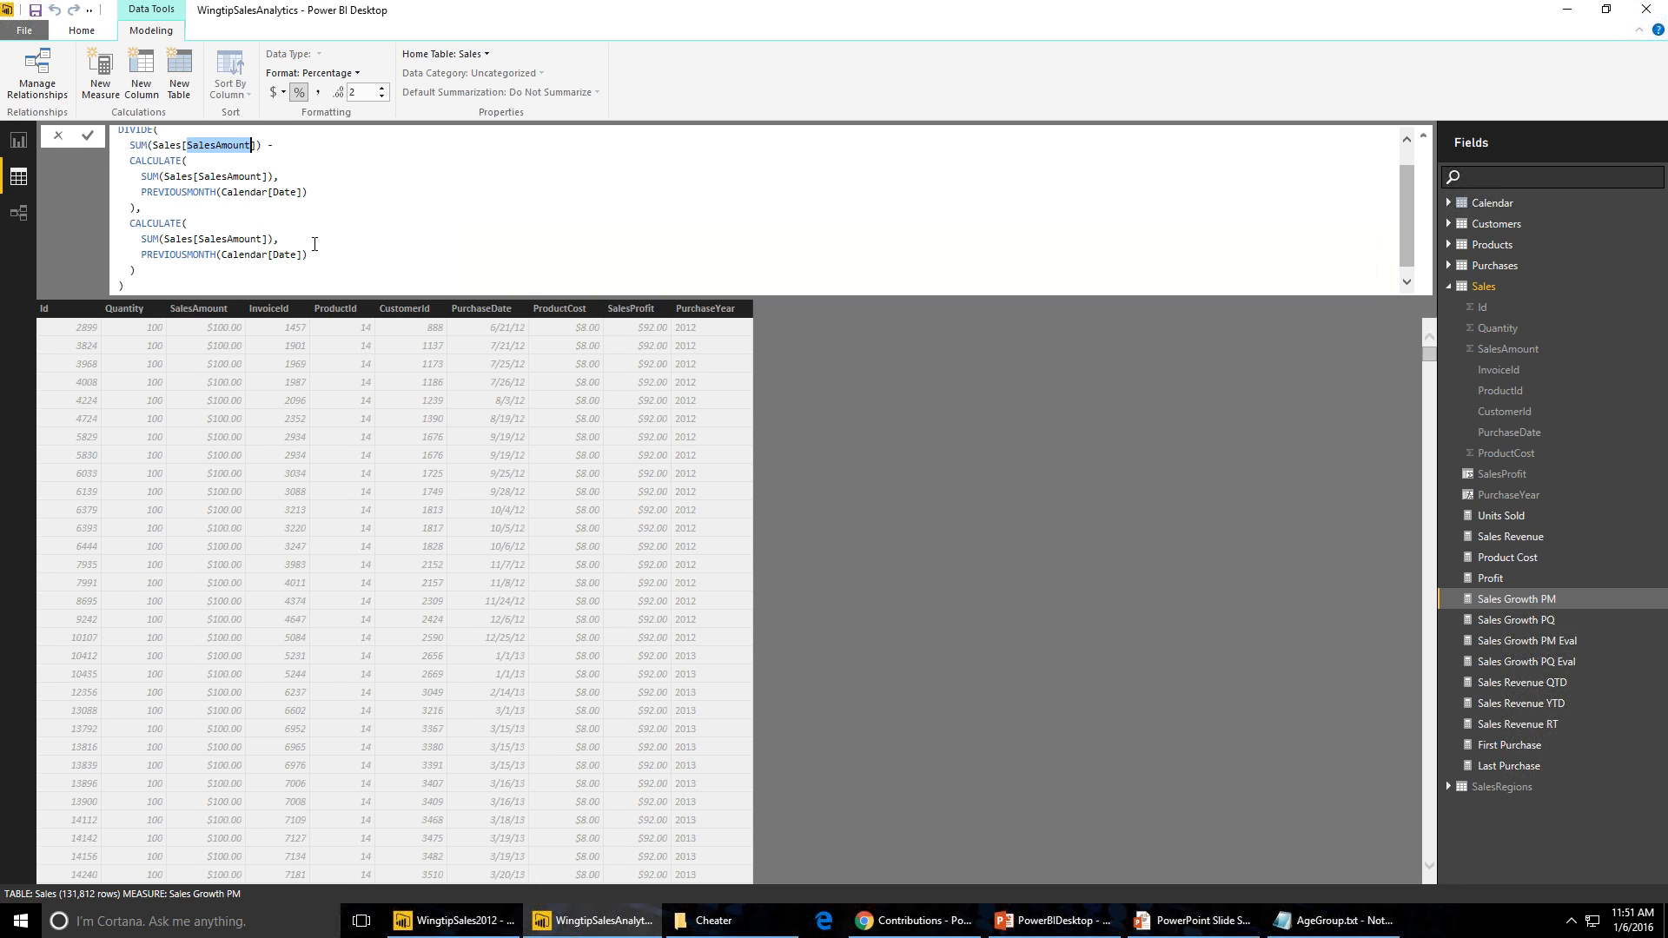
- On the blank report page, insert a table visual showing the Calendar Month field
click(27, 148)
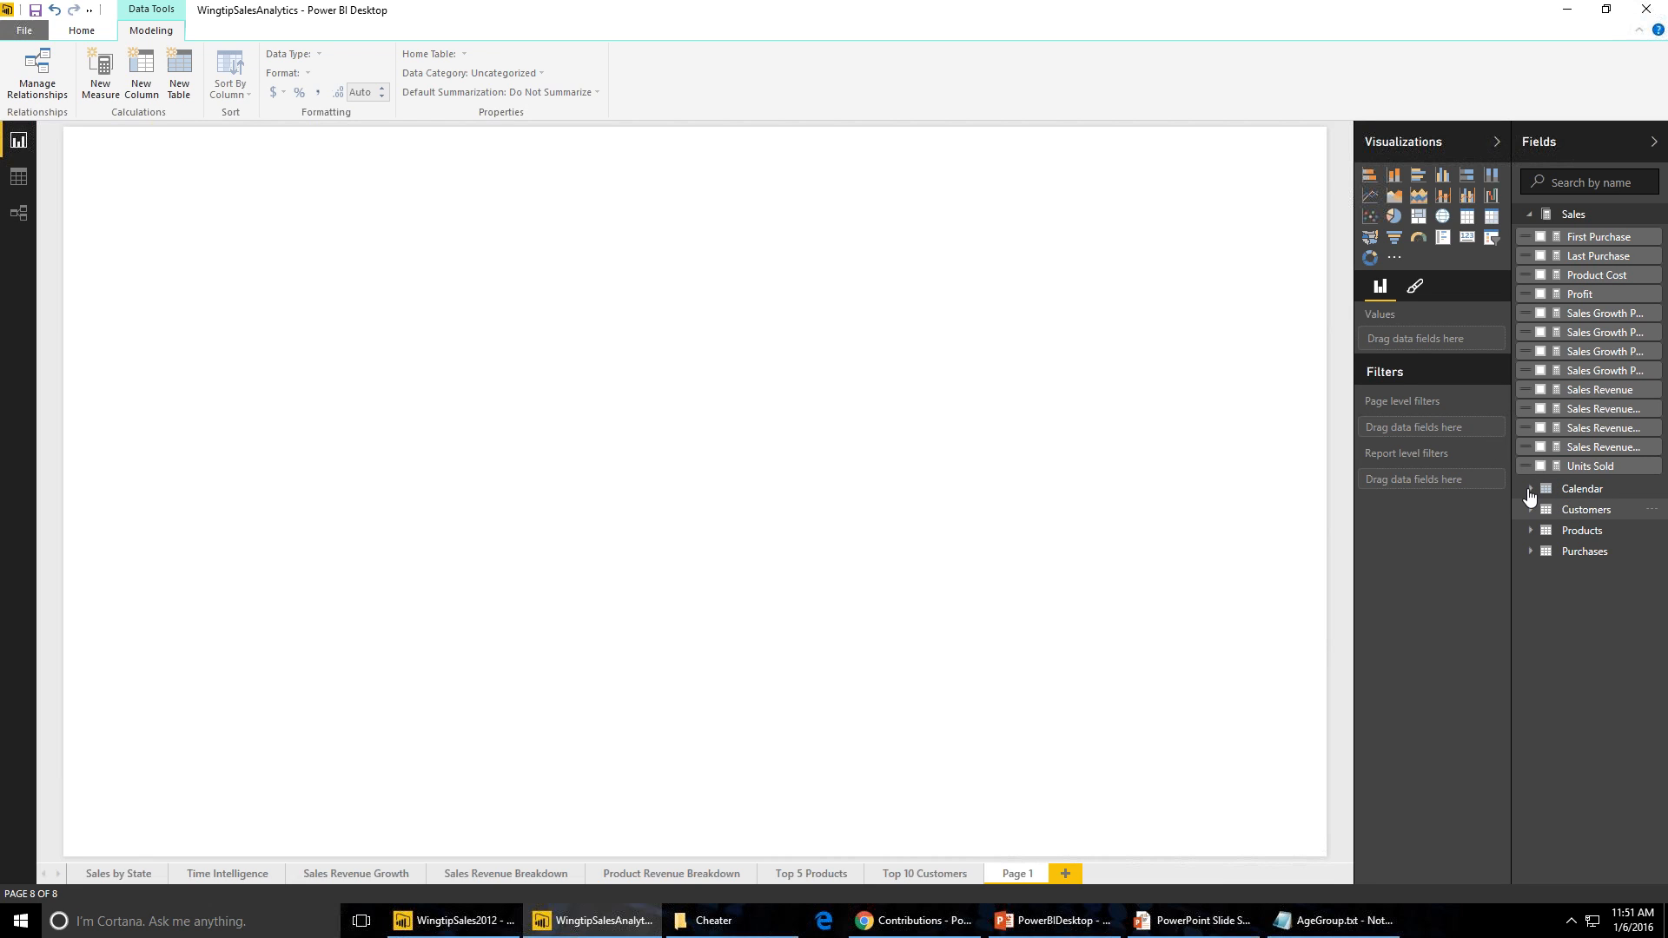
click(1530, 491)
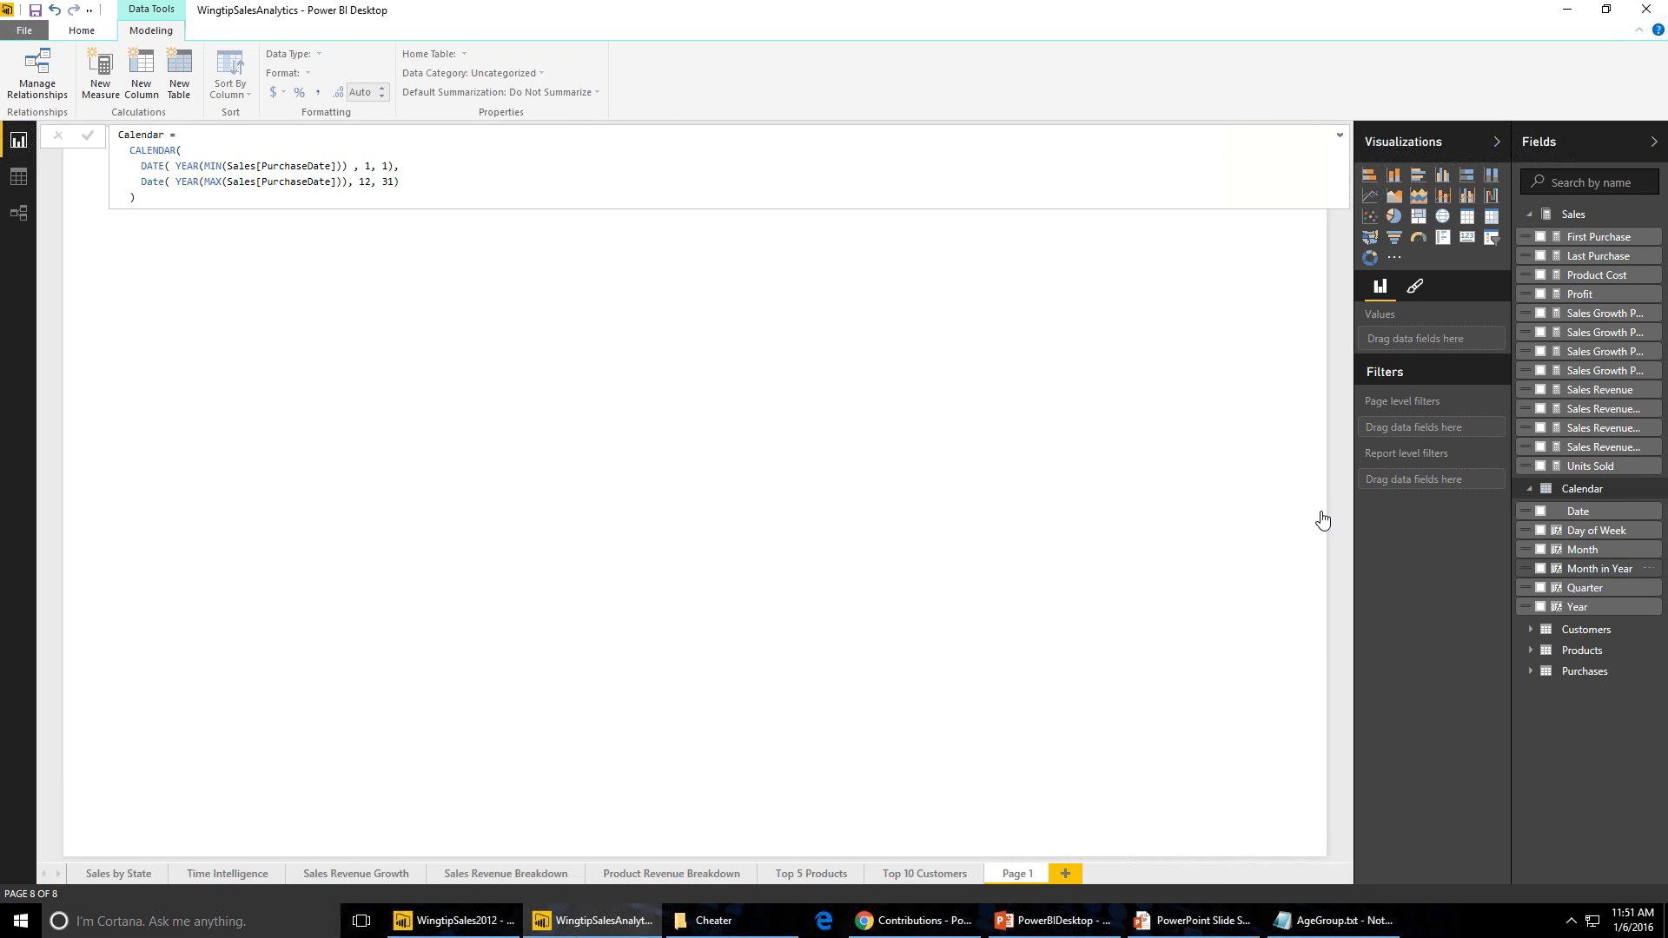
click(1467, 221)
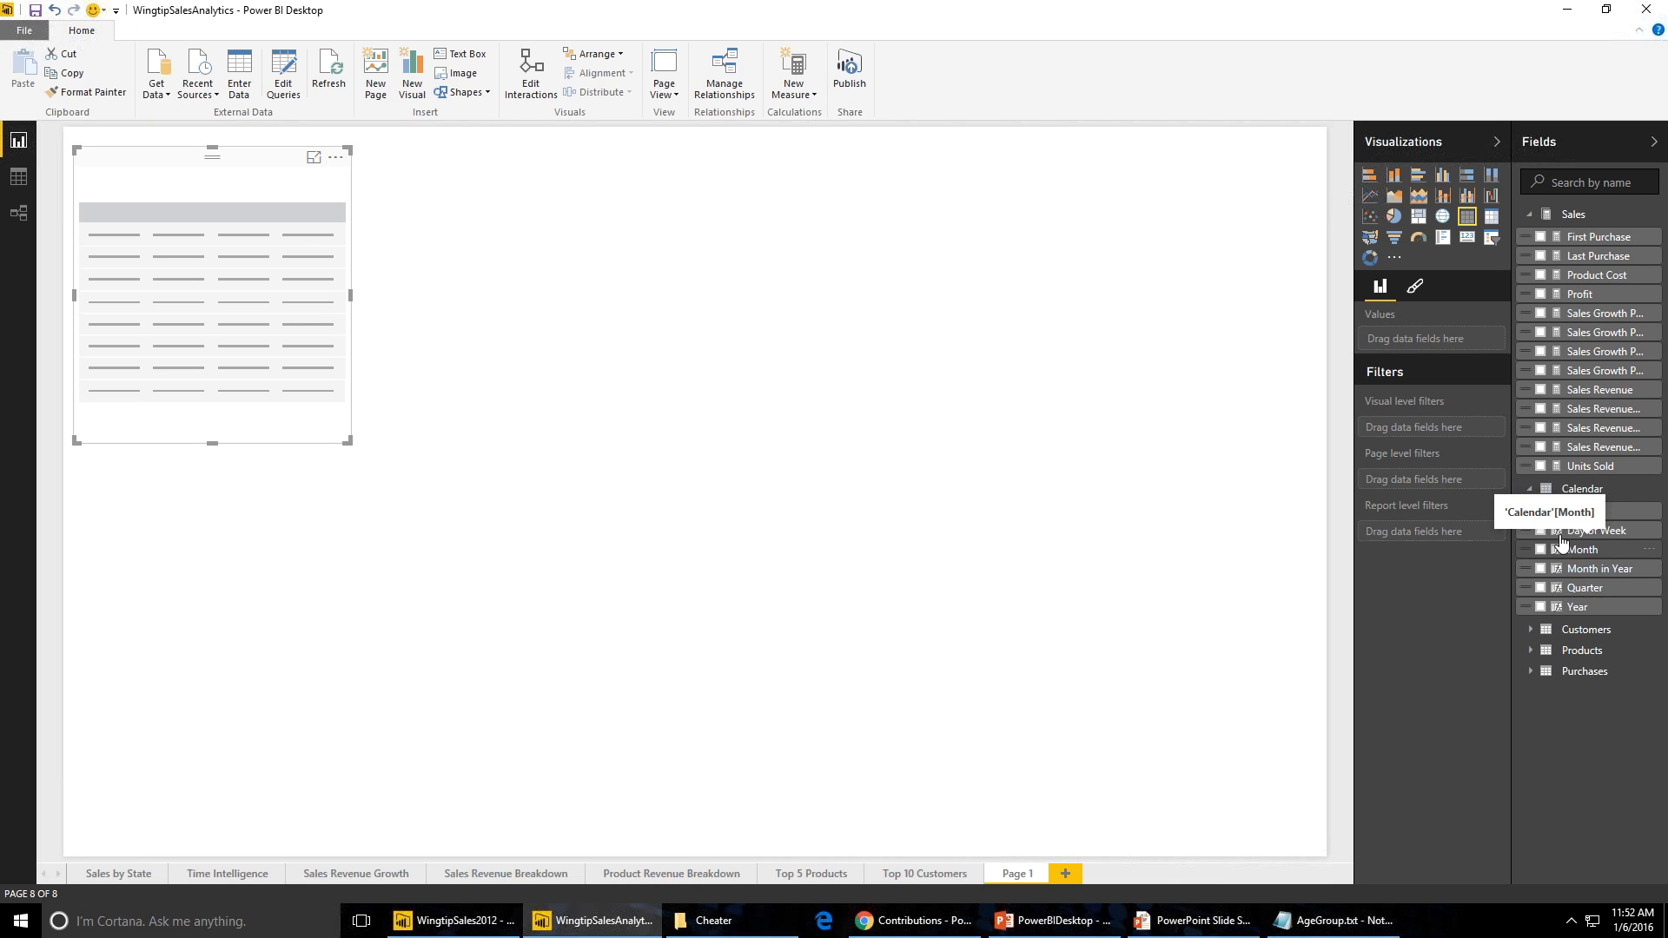
drag(1561, 543, 1407, 344)
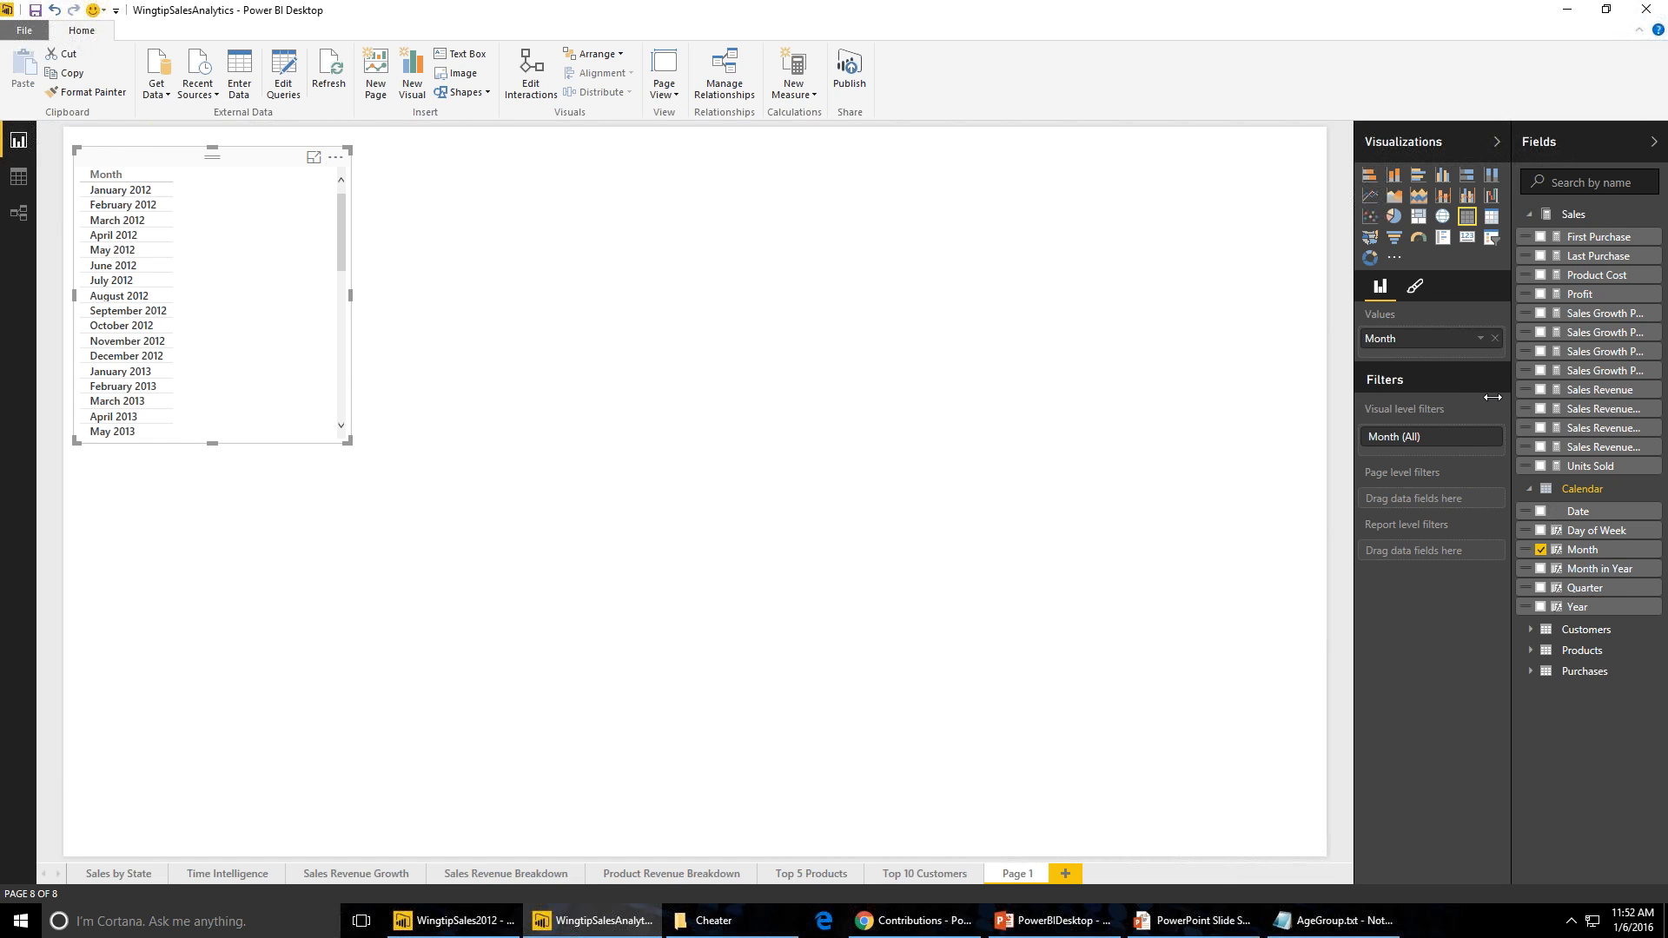
- Add the Sales Revenue and Sales Growth PM measures to the table and enlarge the table
drag(1513, 401, 1422, 394)
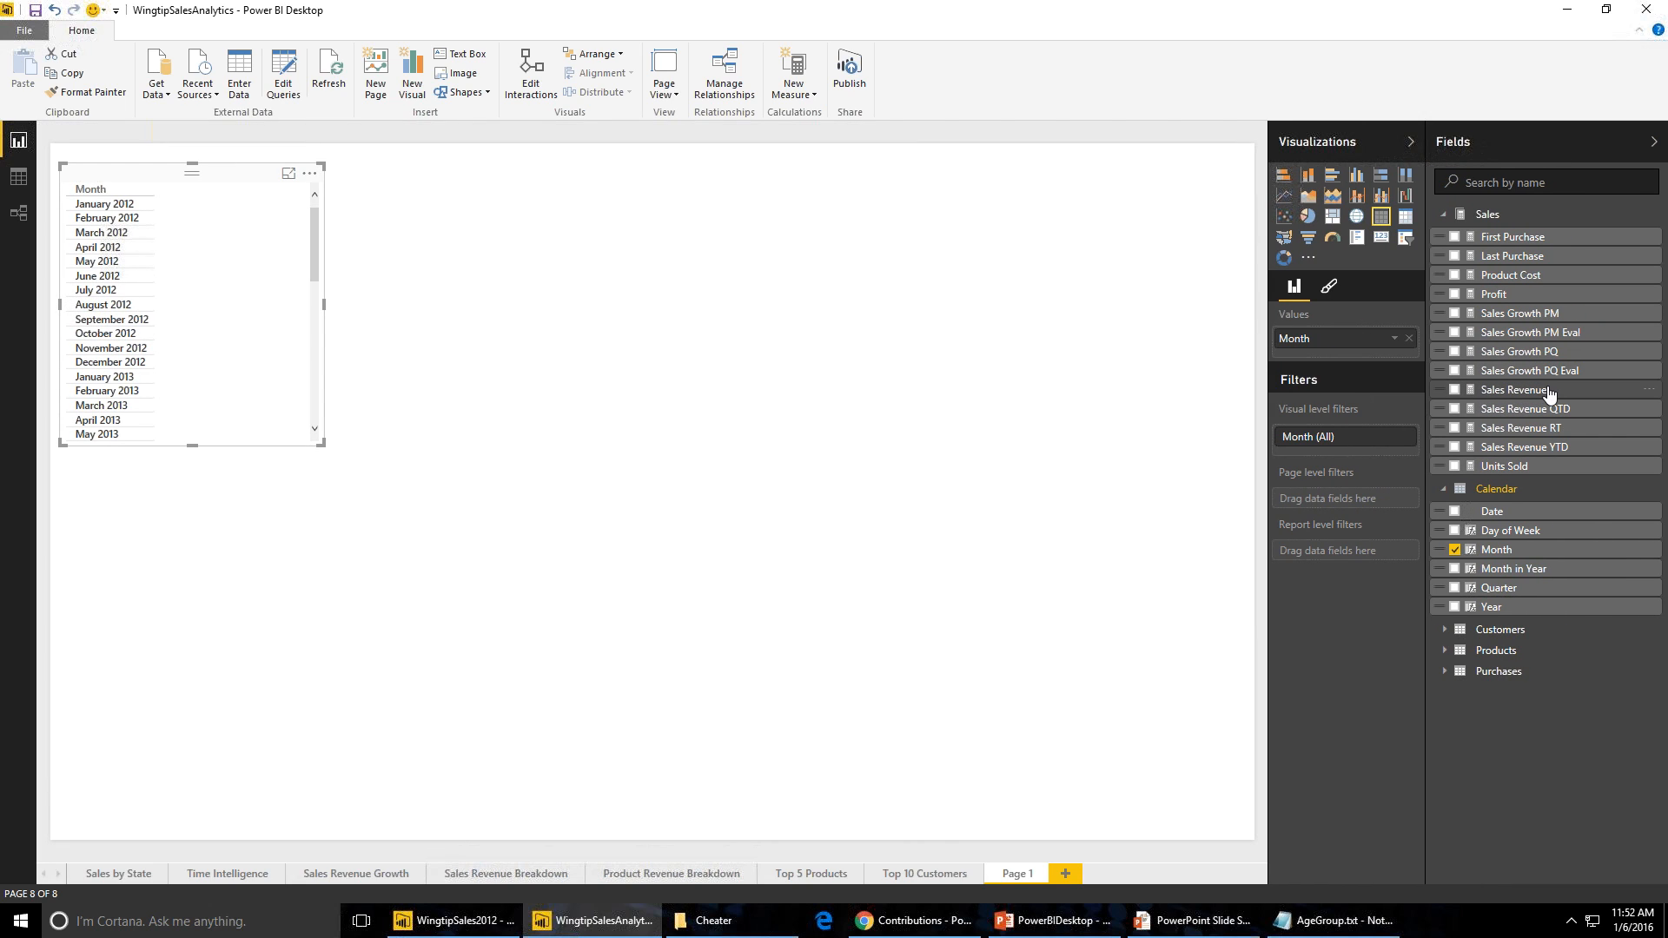
drag(1548, 397, 1369, 391)
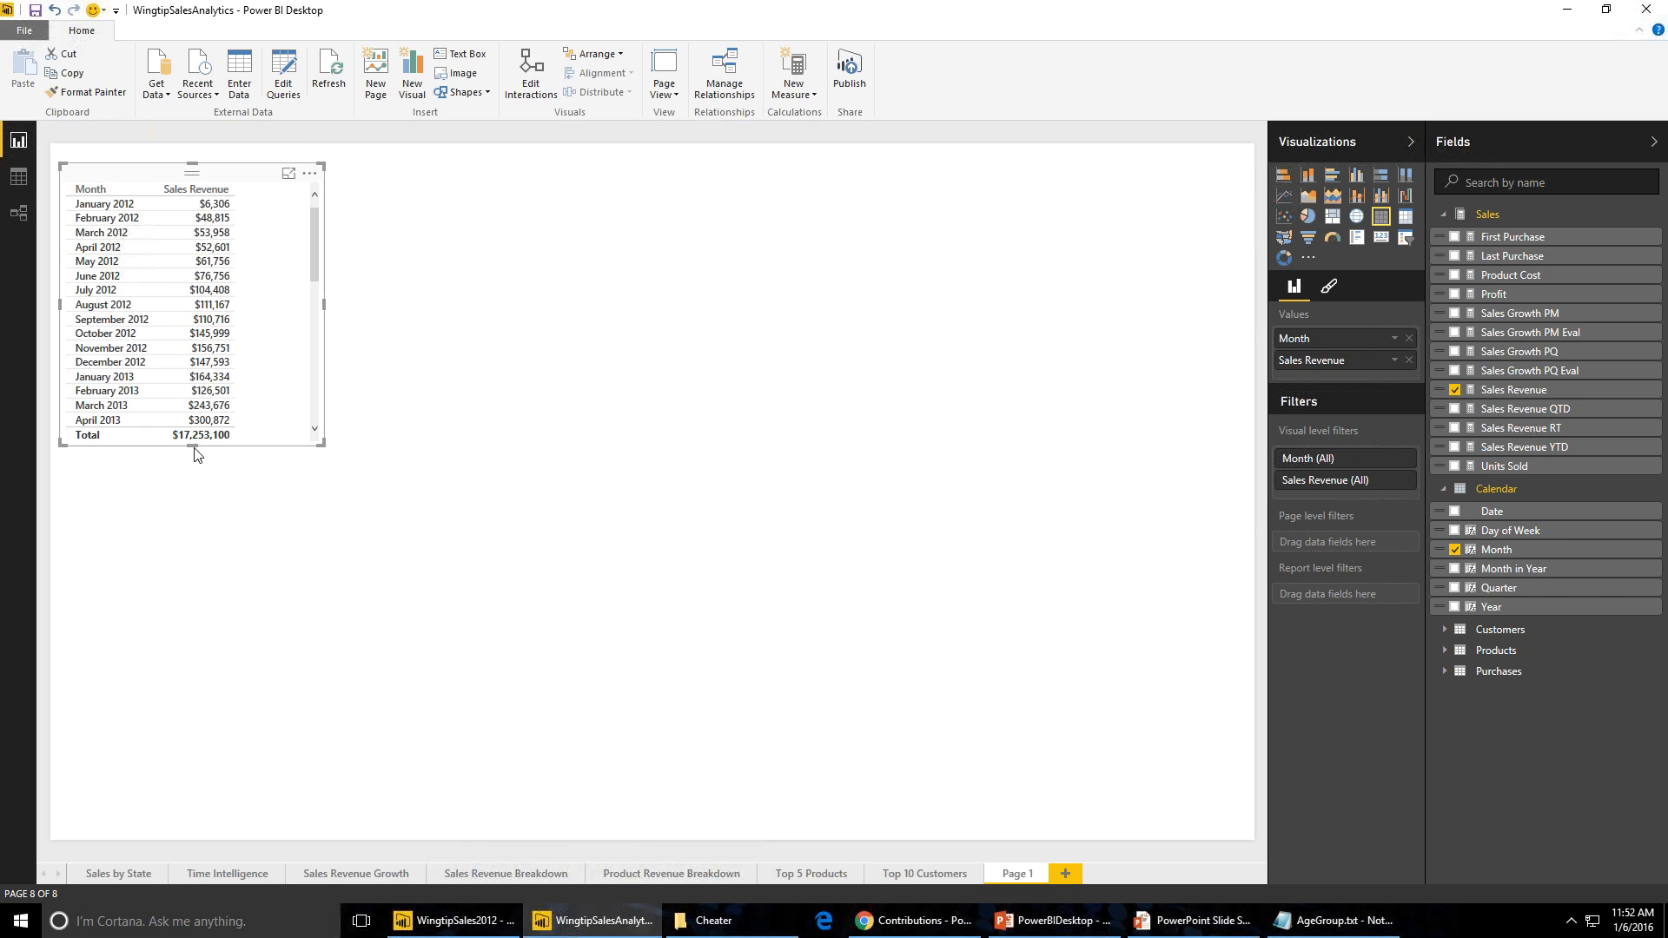
drag(193, 450, 189, 497)
drag(159, 762, 148, 800)
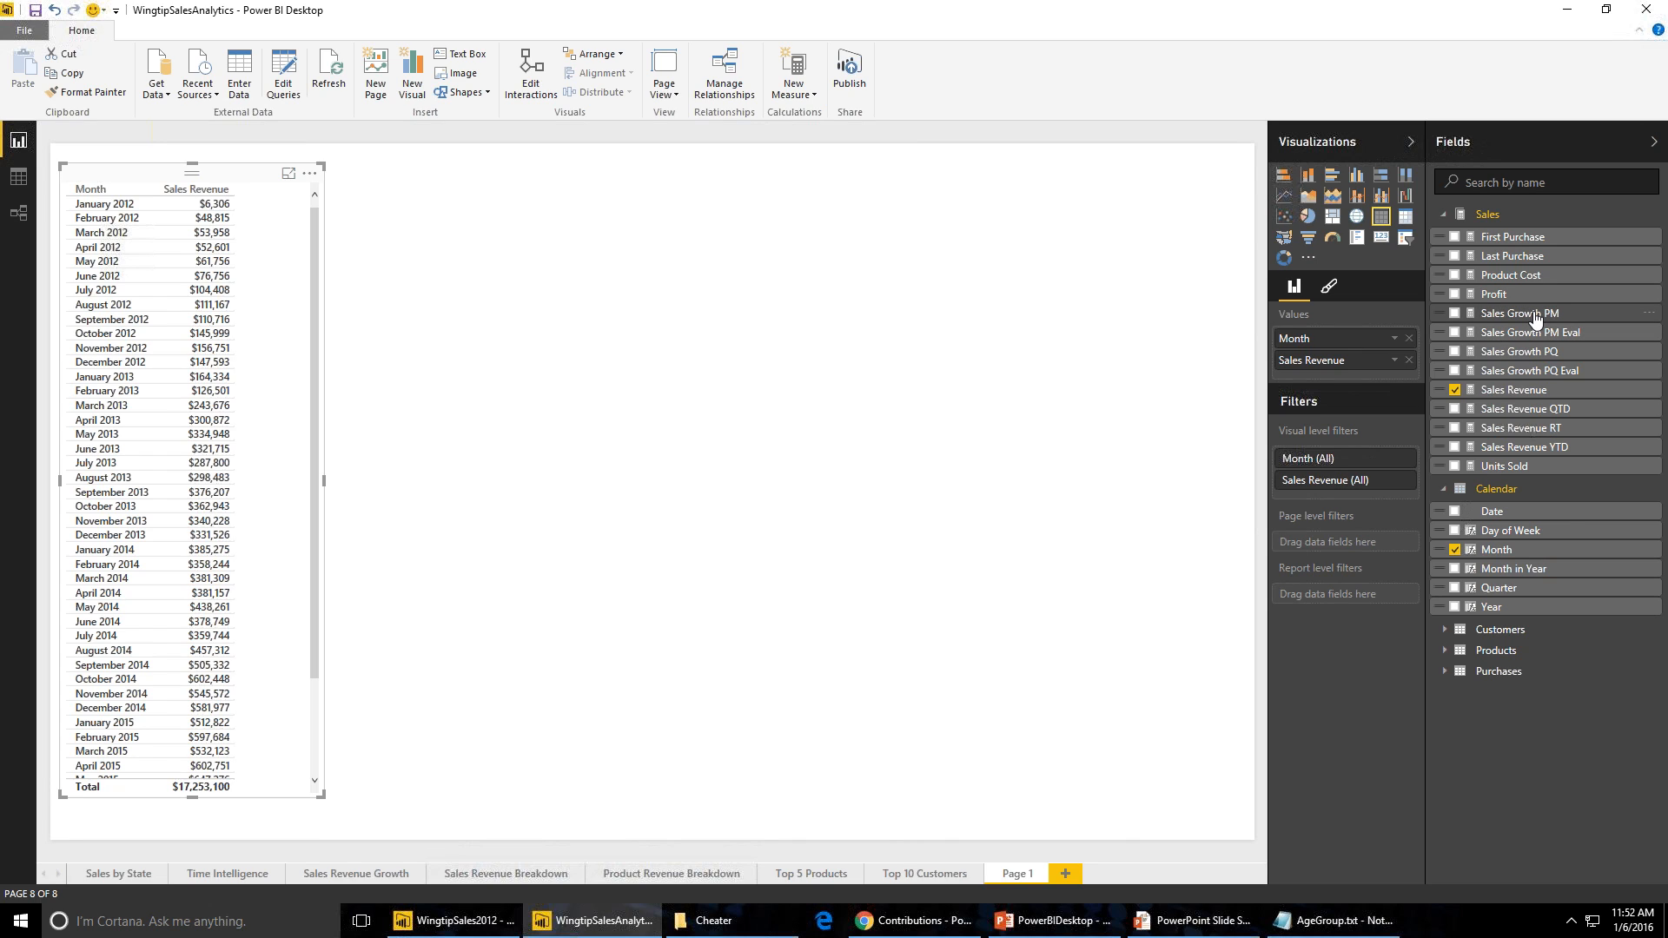
drag(1513, 328, 1377, 383)
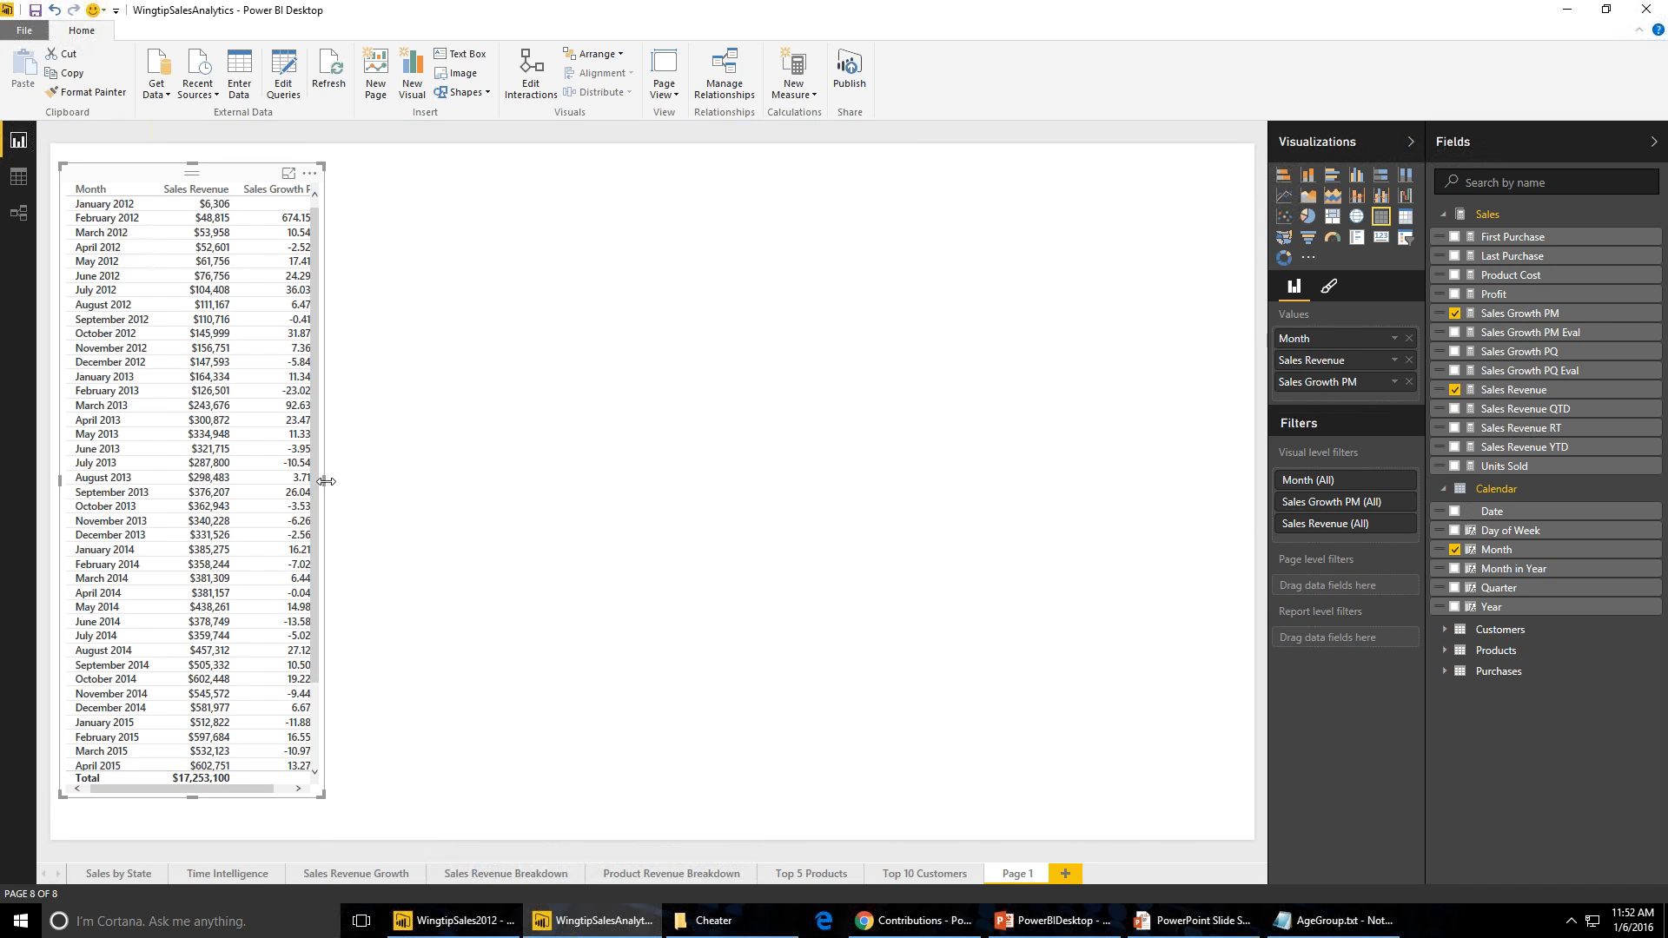
drag(323, 480, 415, 525)
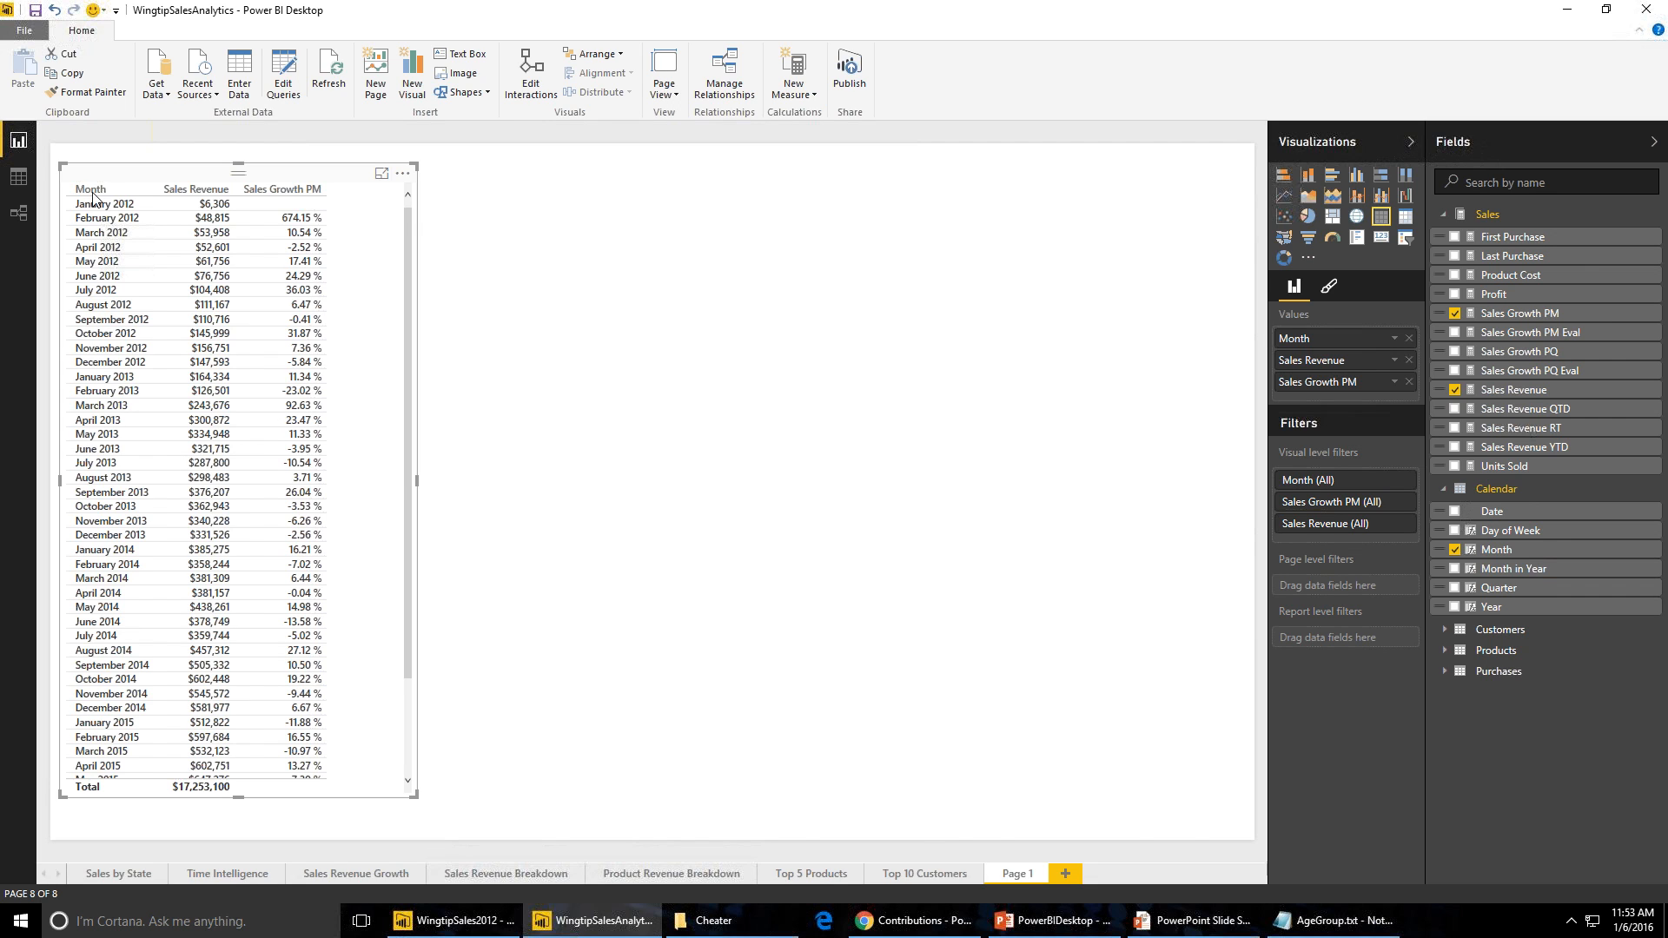
- Inspect the Sales Growth PM Eval measure's formula in data view, then return to the report
click(22, 181)
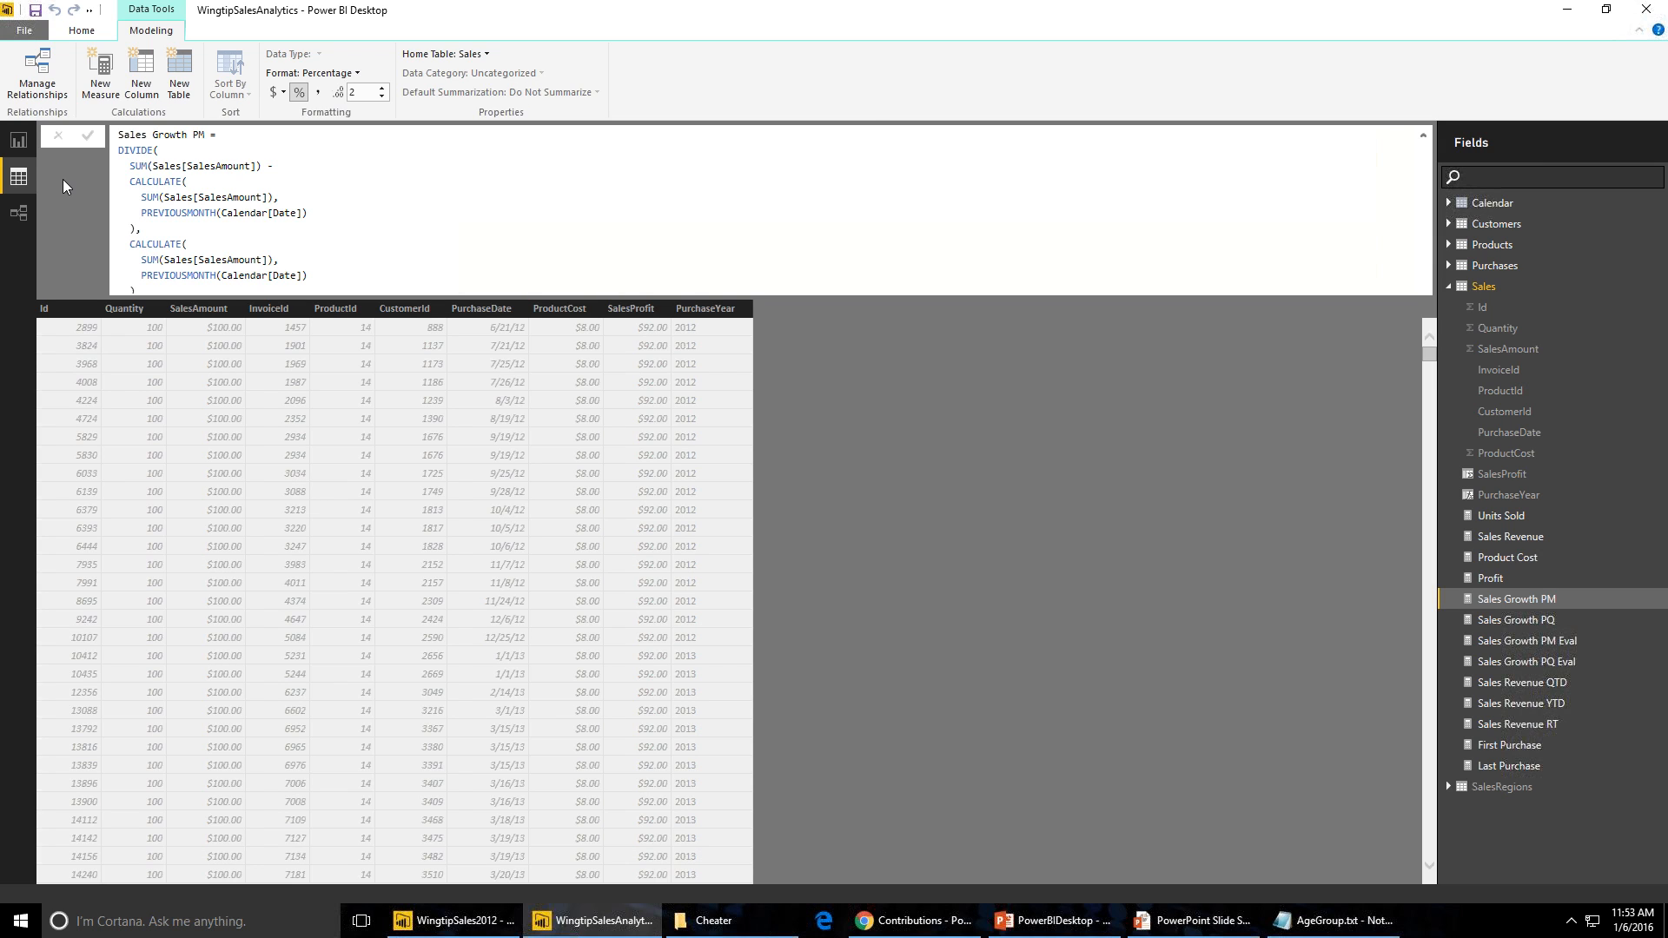
click(1500, 648)
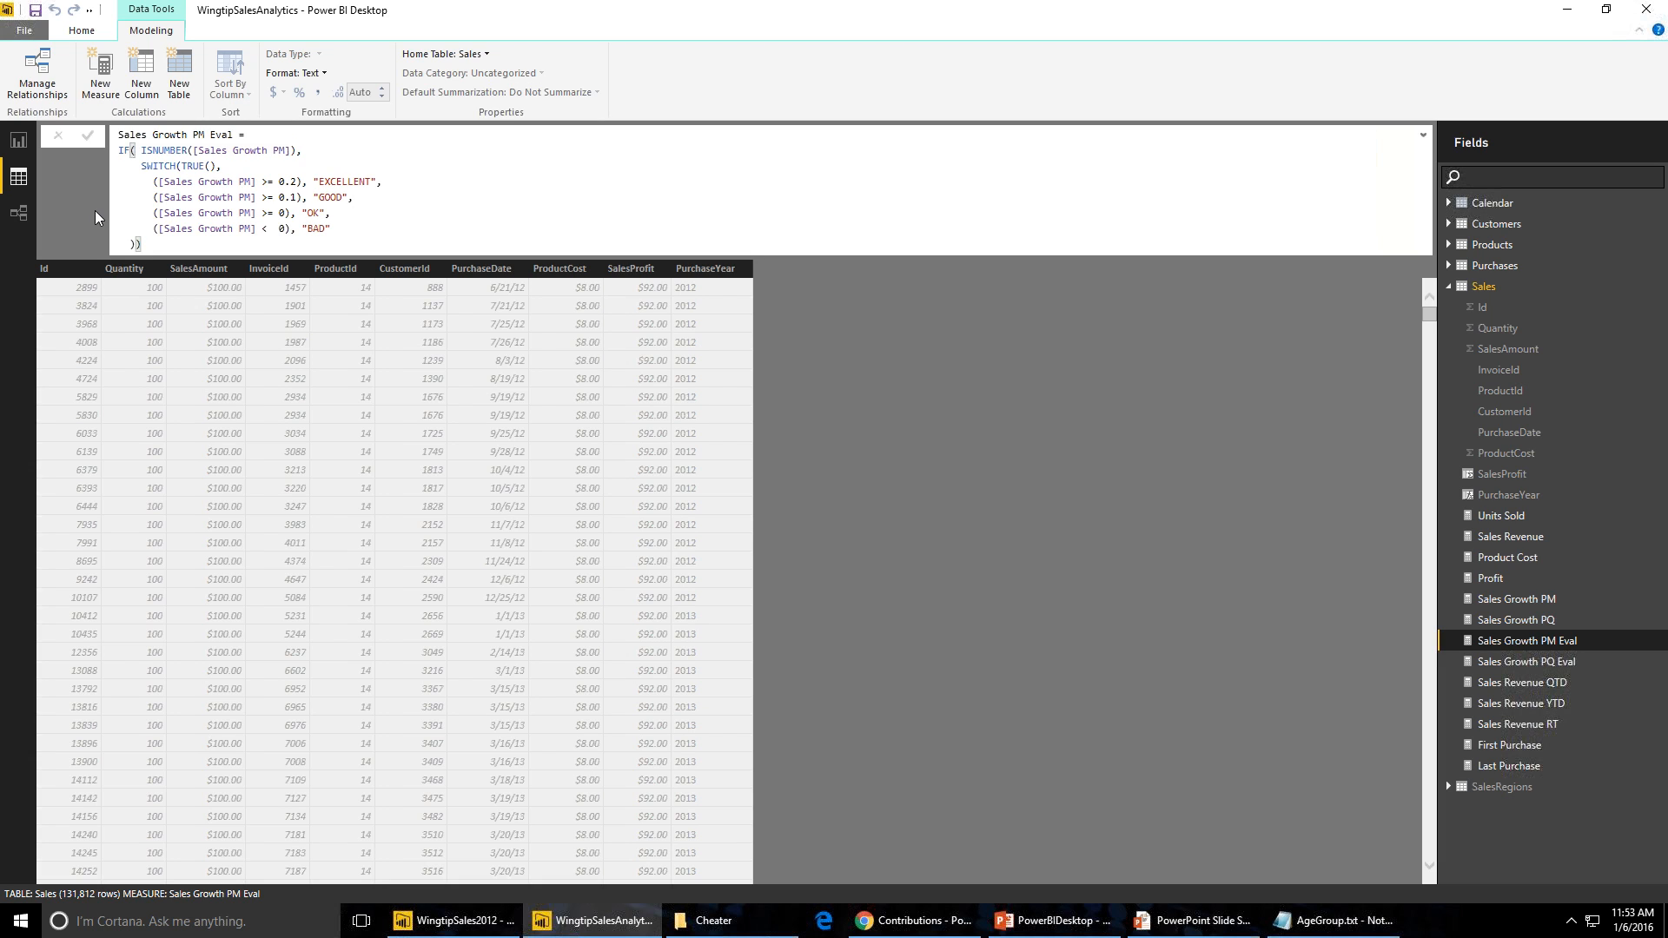
click(18, 141)
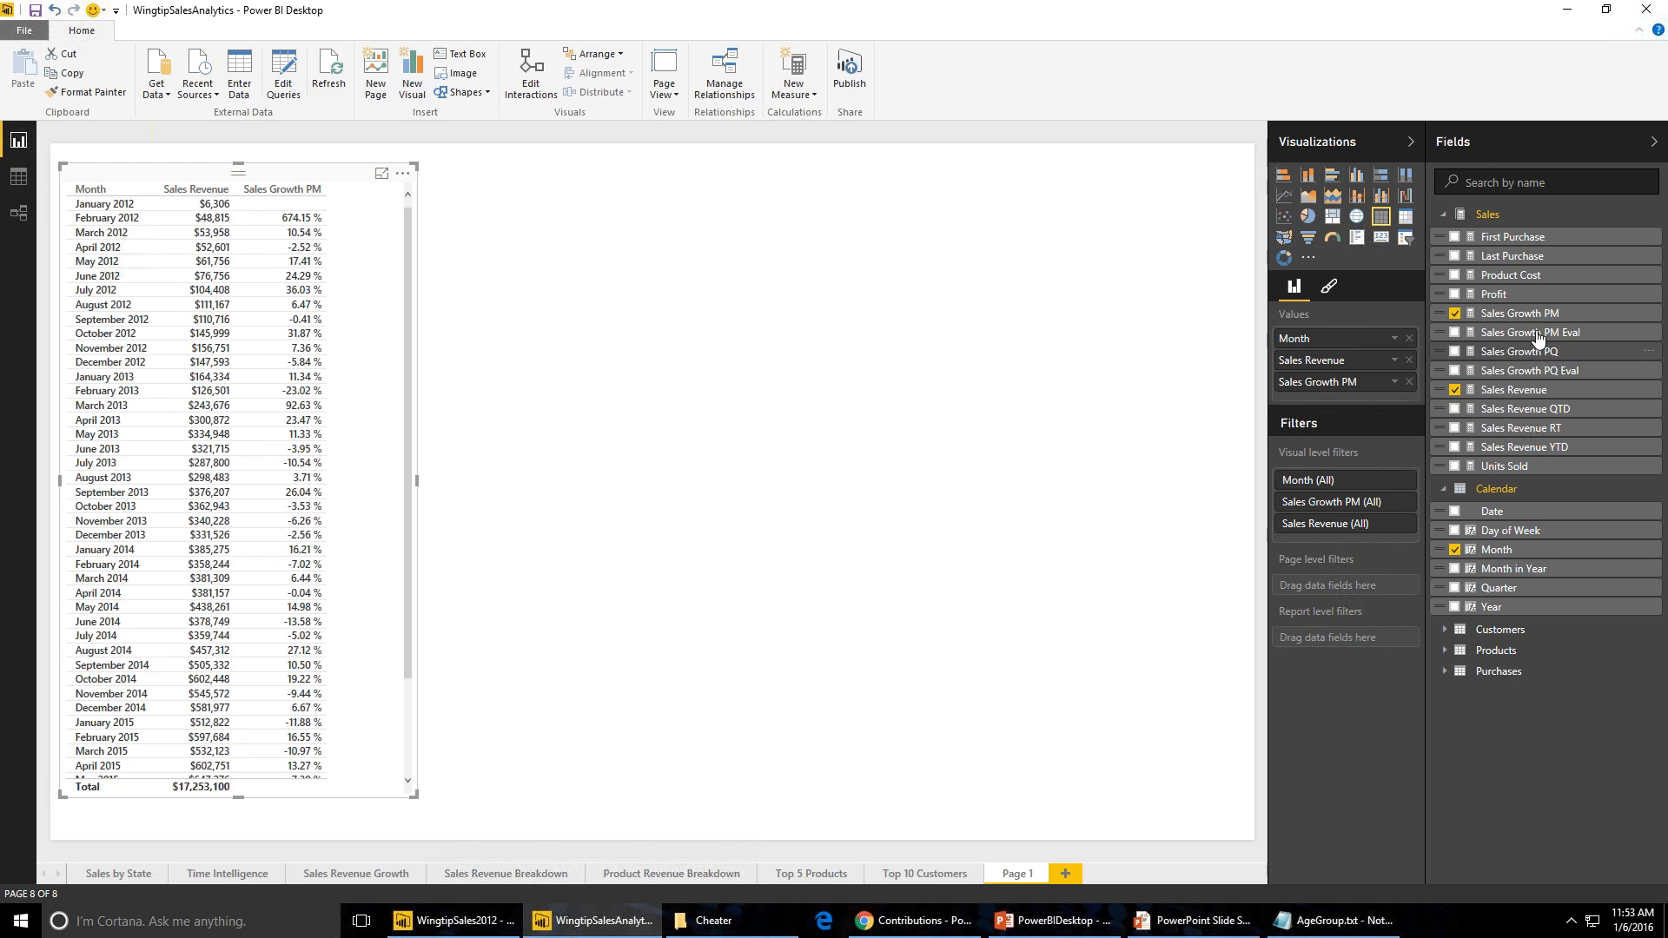
- Add the Sales Growth PM Eval measure to the table and widen it
drag(1533, 334, 1041, 442)
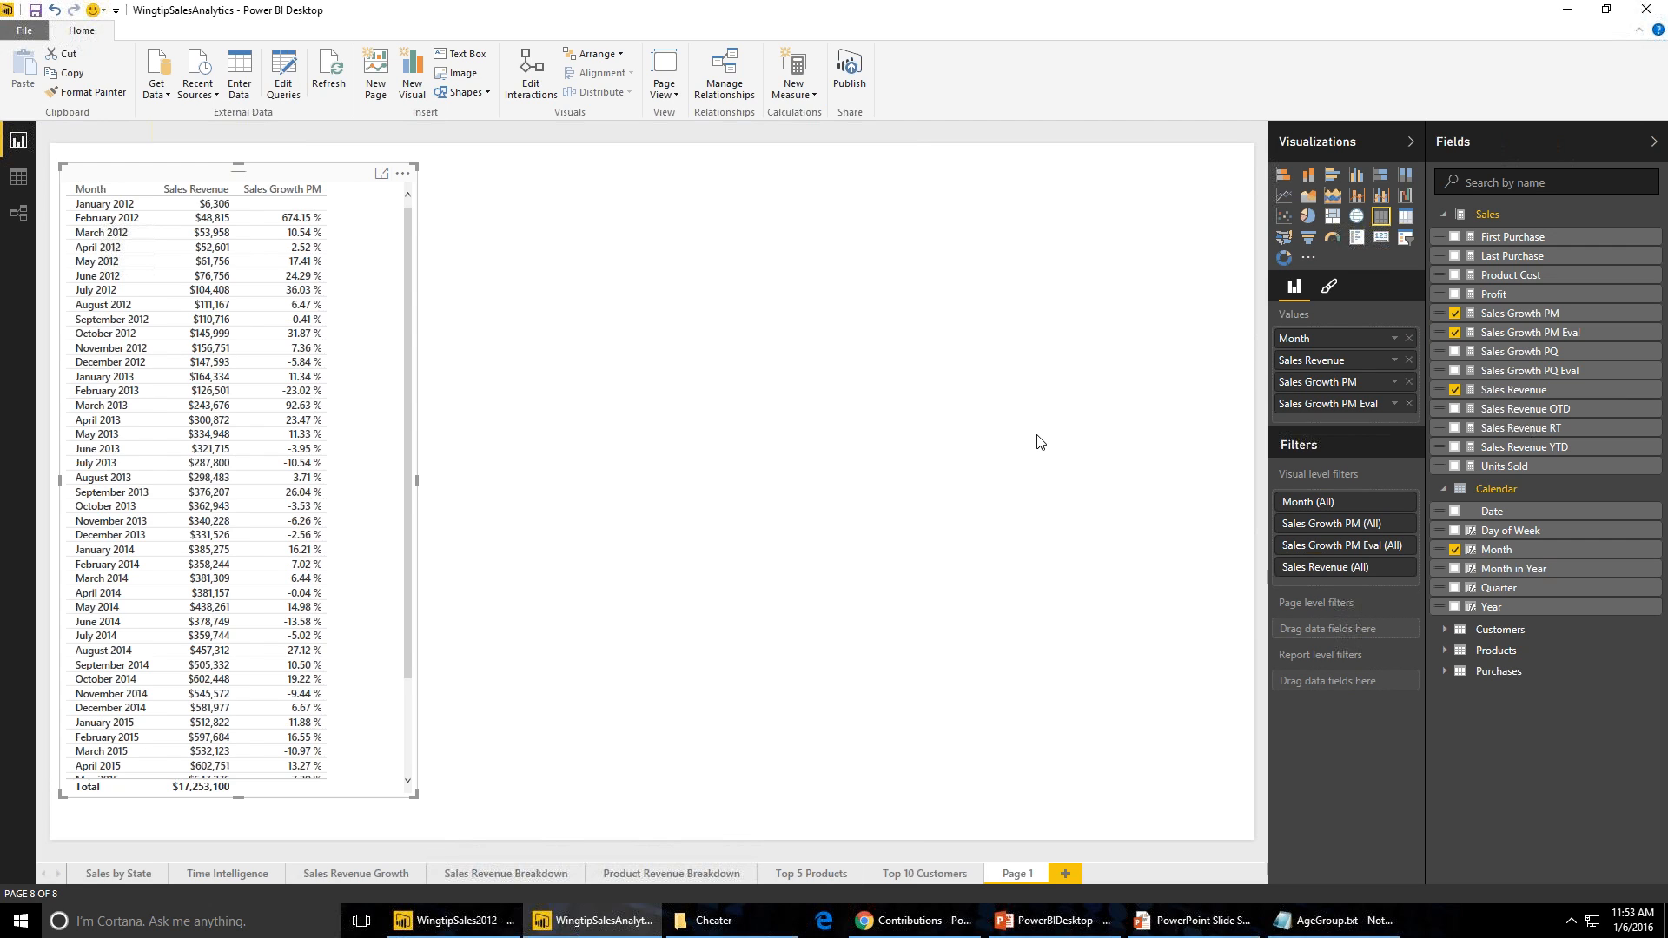
drag(415, 483, 485, 521)
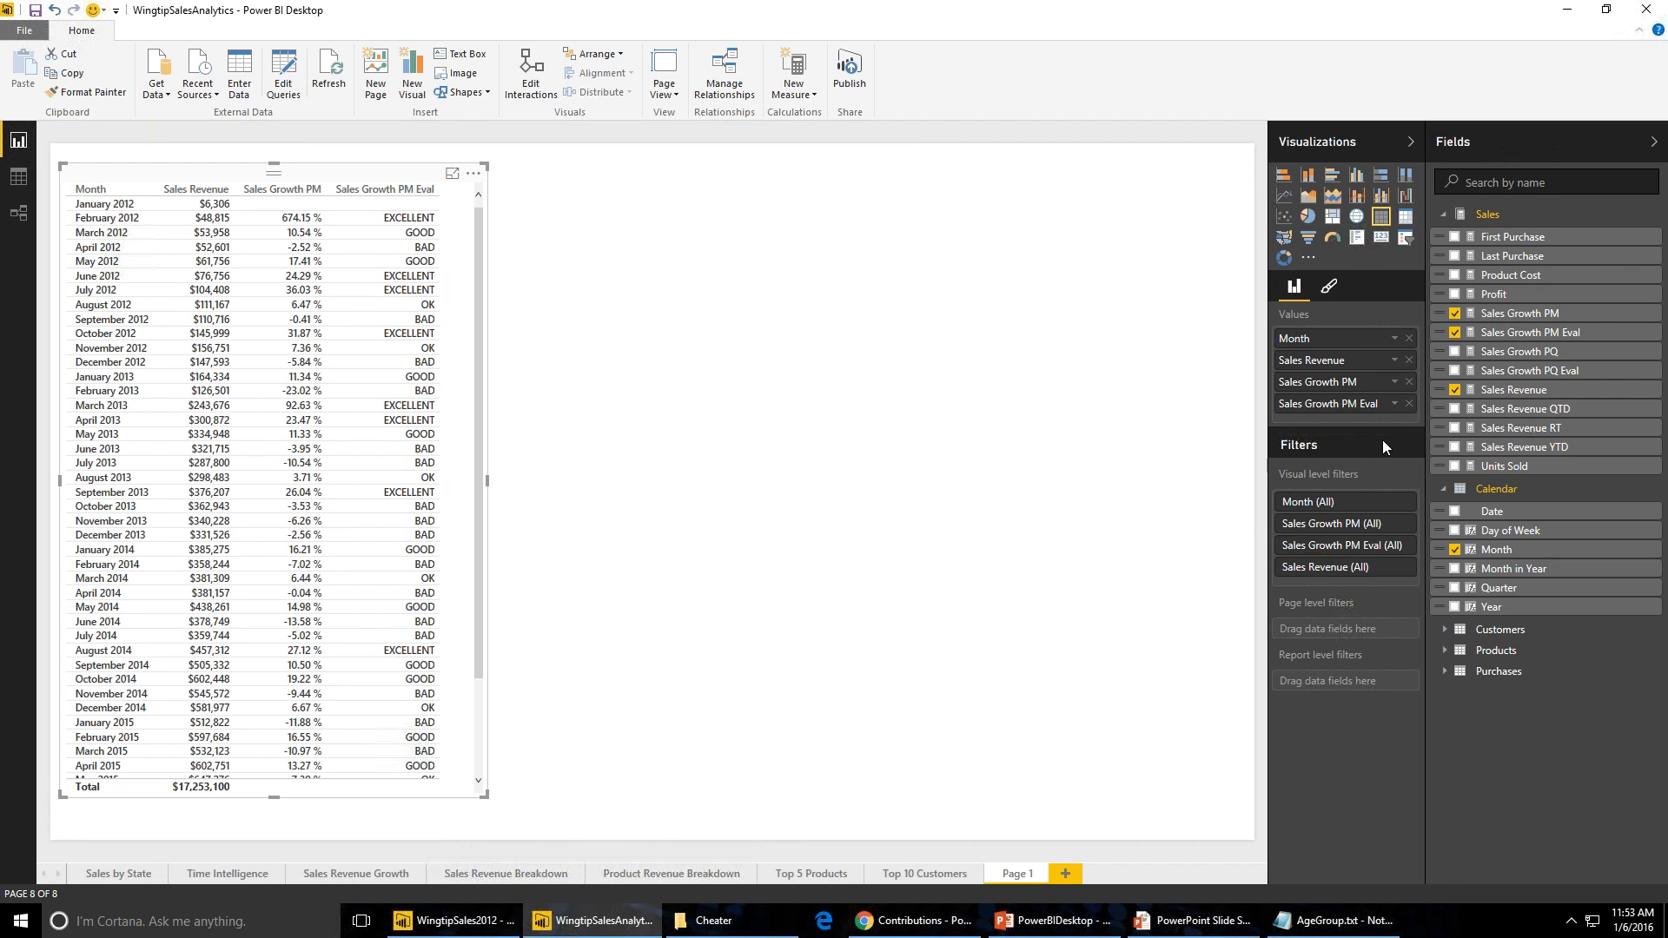
- Remove both growth measures from the table and stretch it across the page
click(1408, 403)
click(1409, 383)
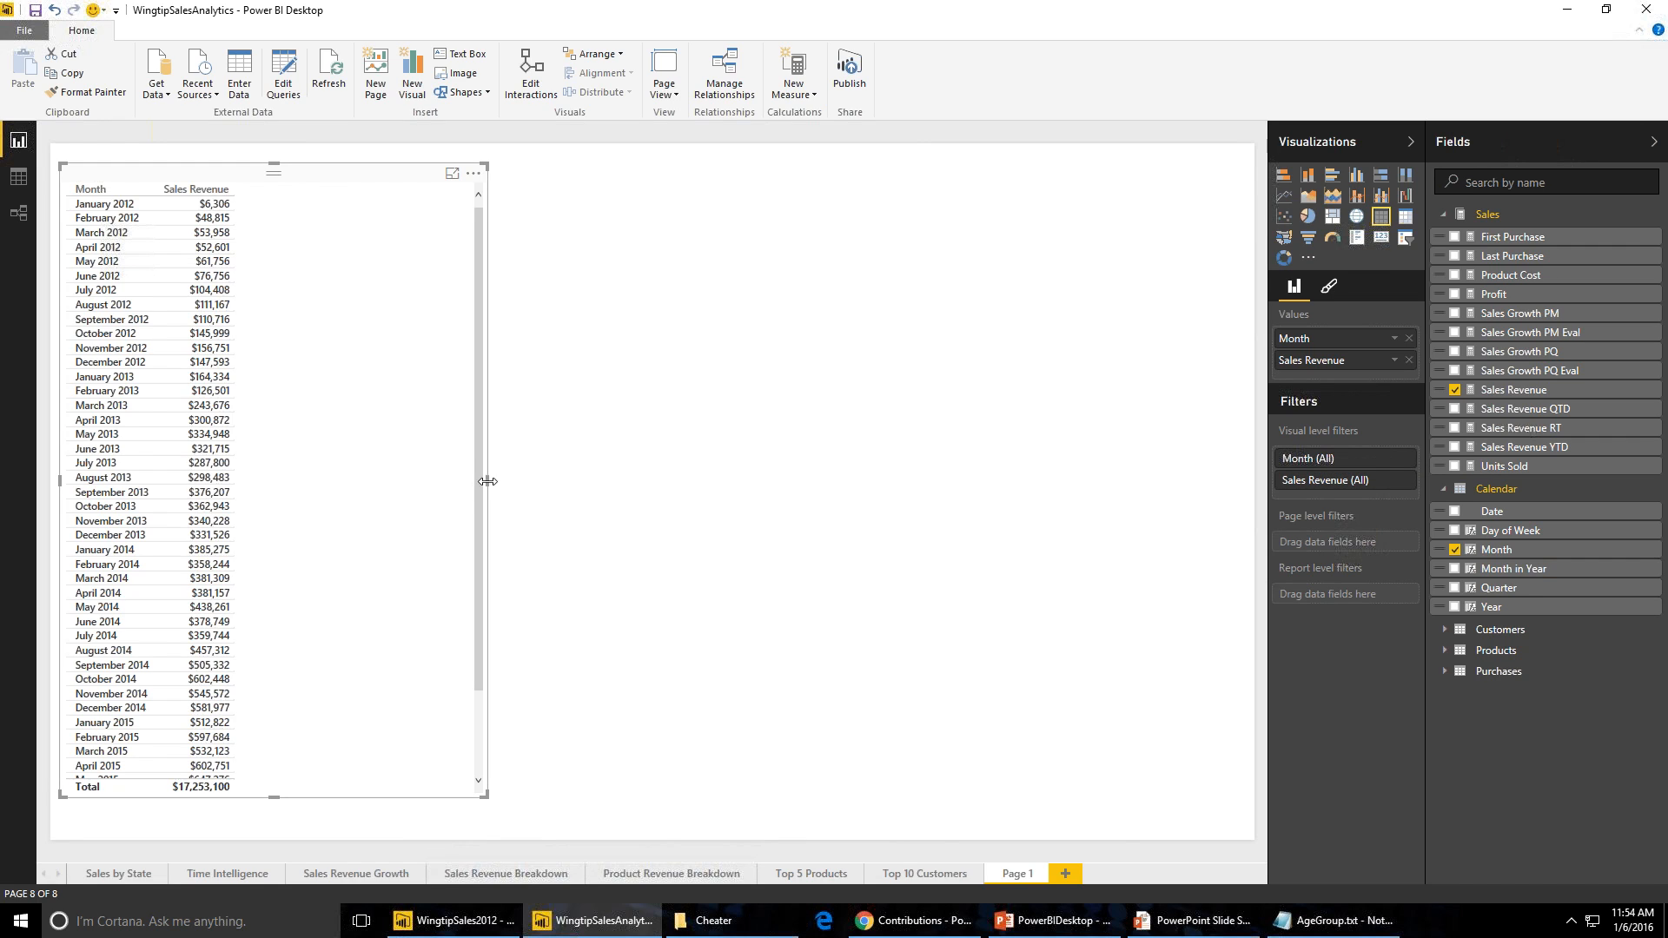
drag(488, 481, 1124, 469)
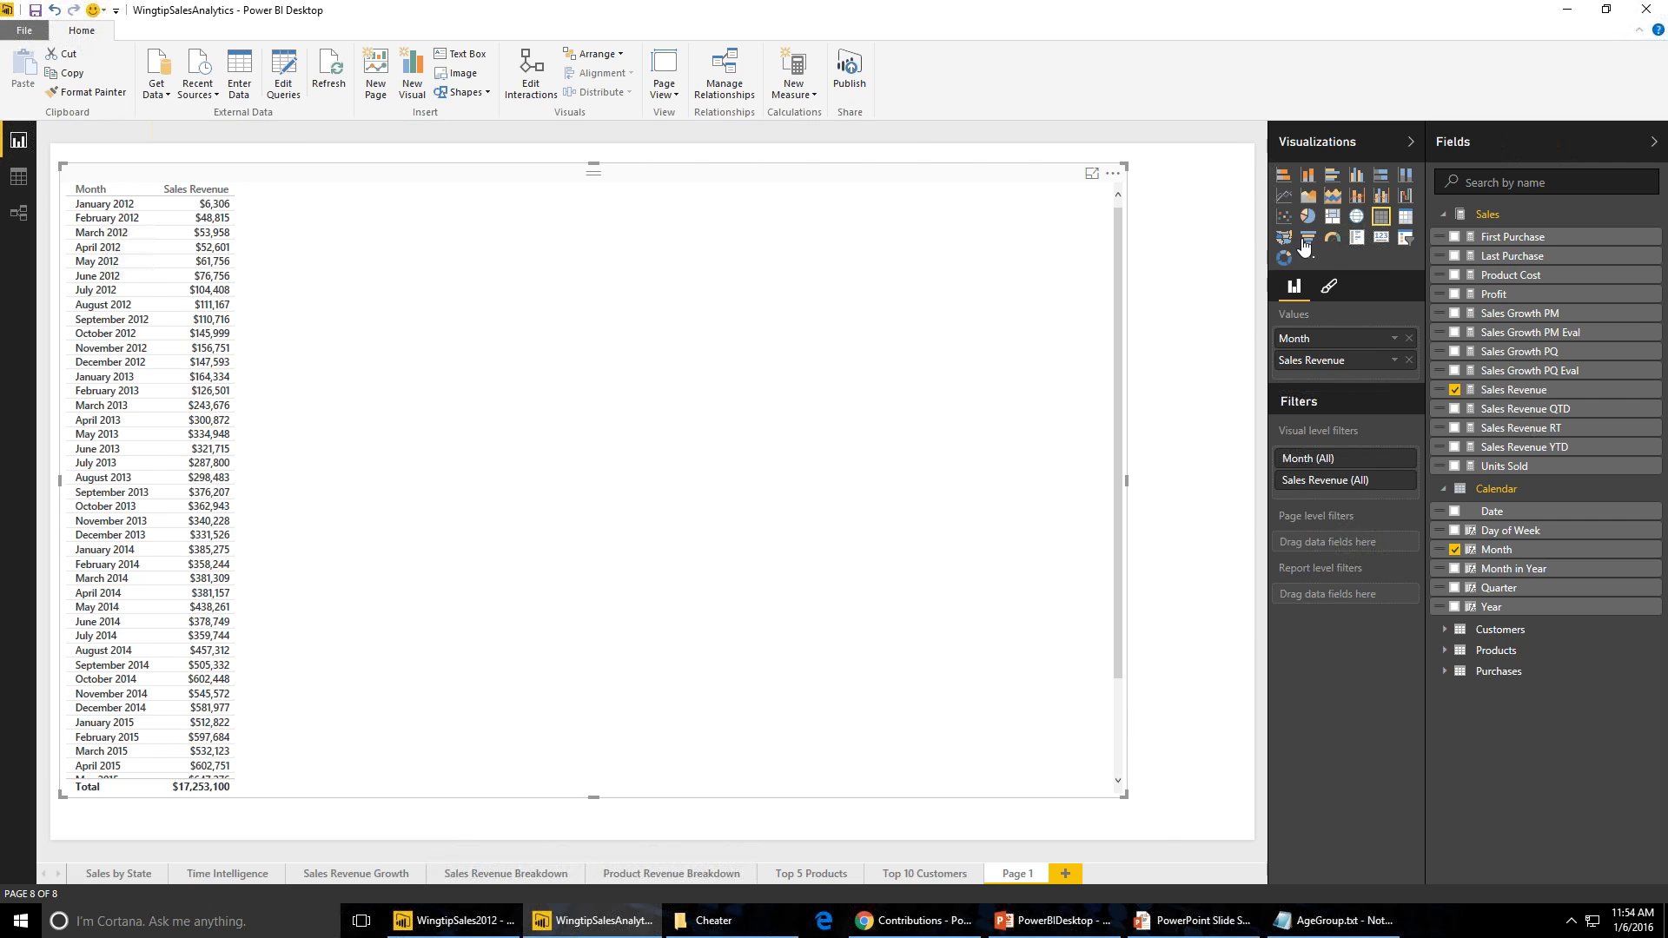
- Convert the table into an area chart and shrink it to a short strip at the top of the page
click(1307, 197)
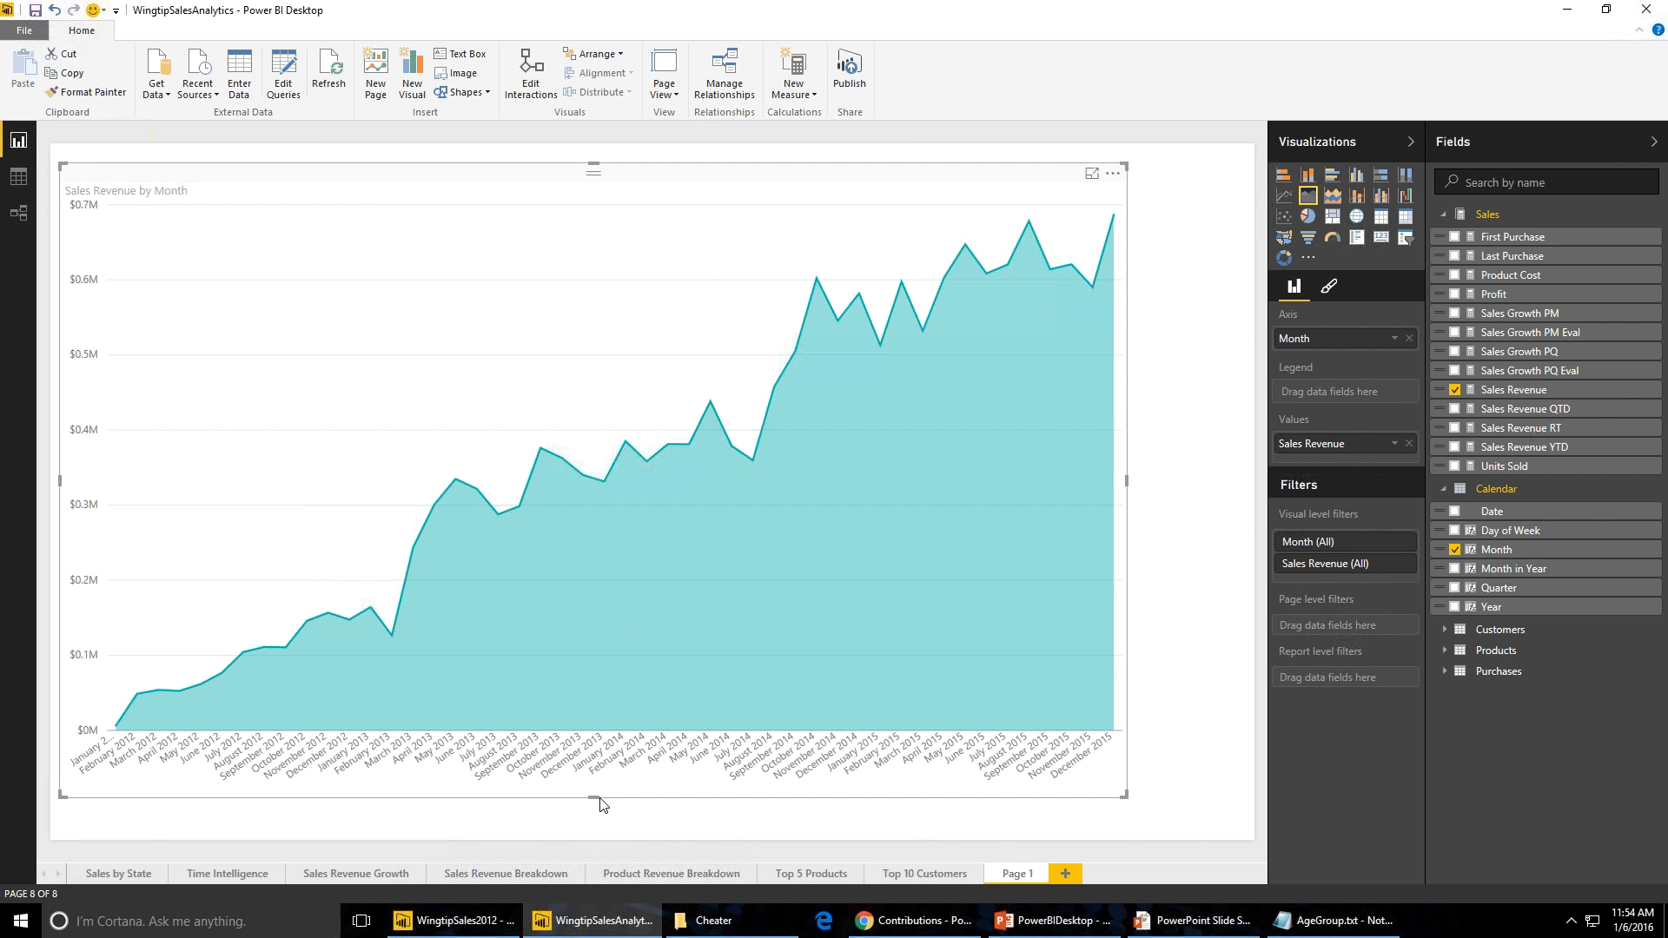
drag(594, 785, 596, 522)
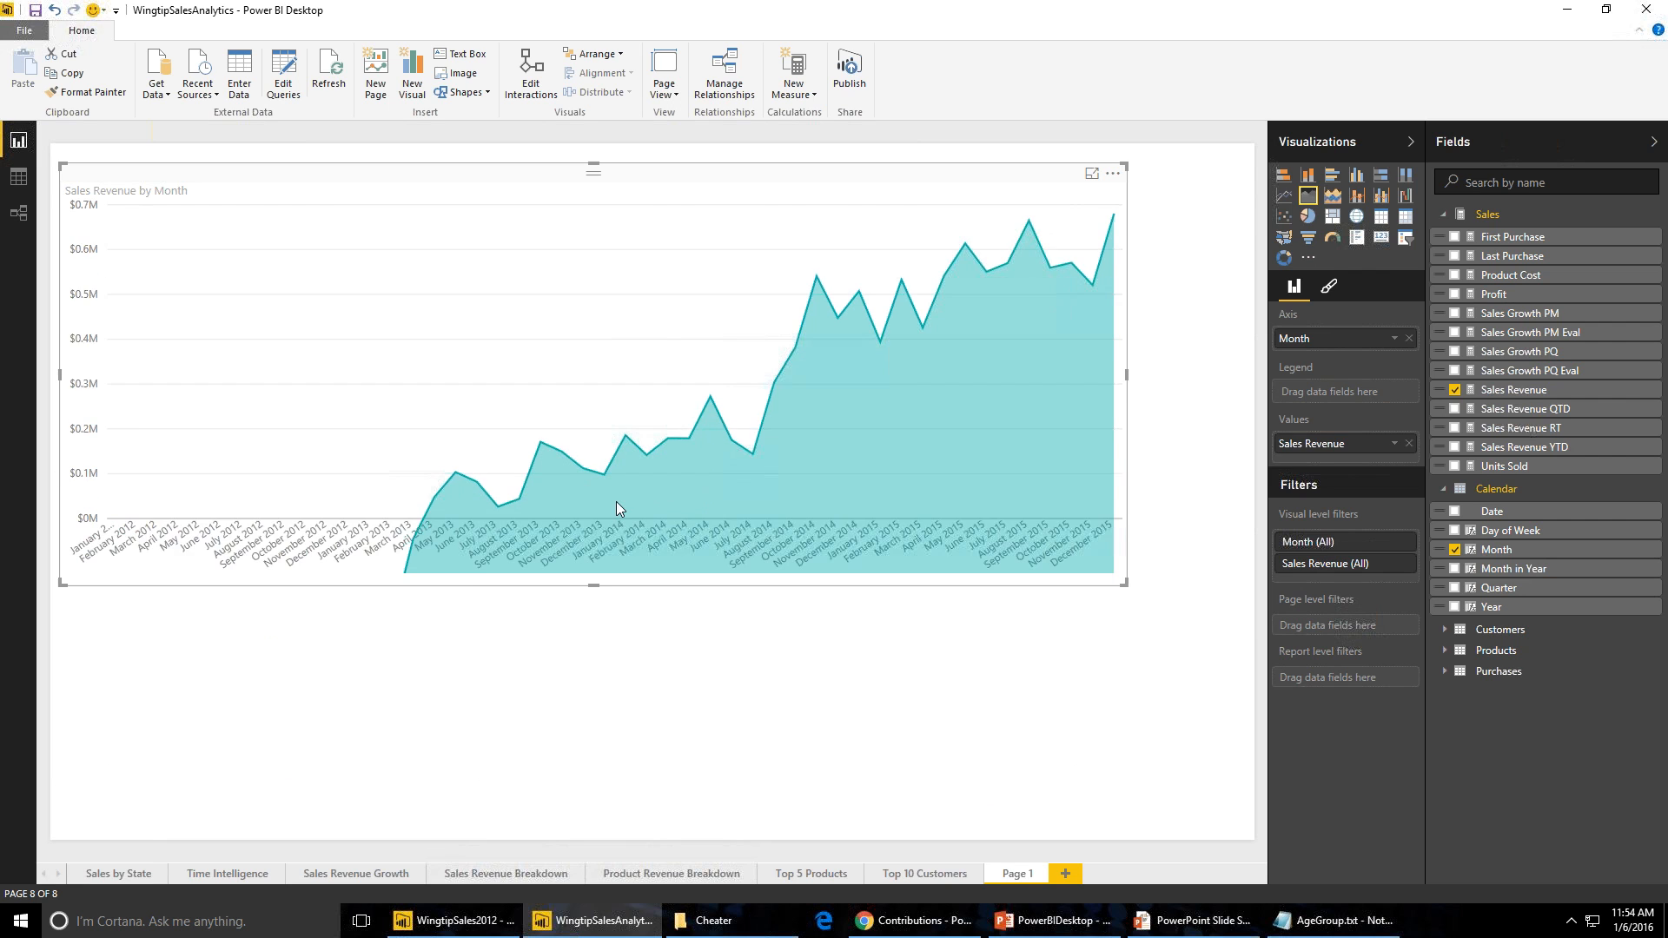
drag(620, 437, 634, 389)
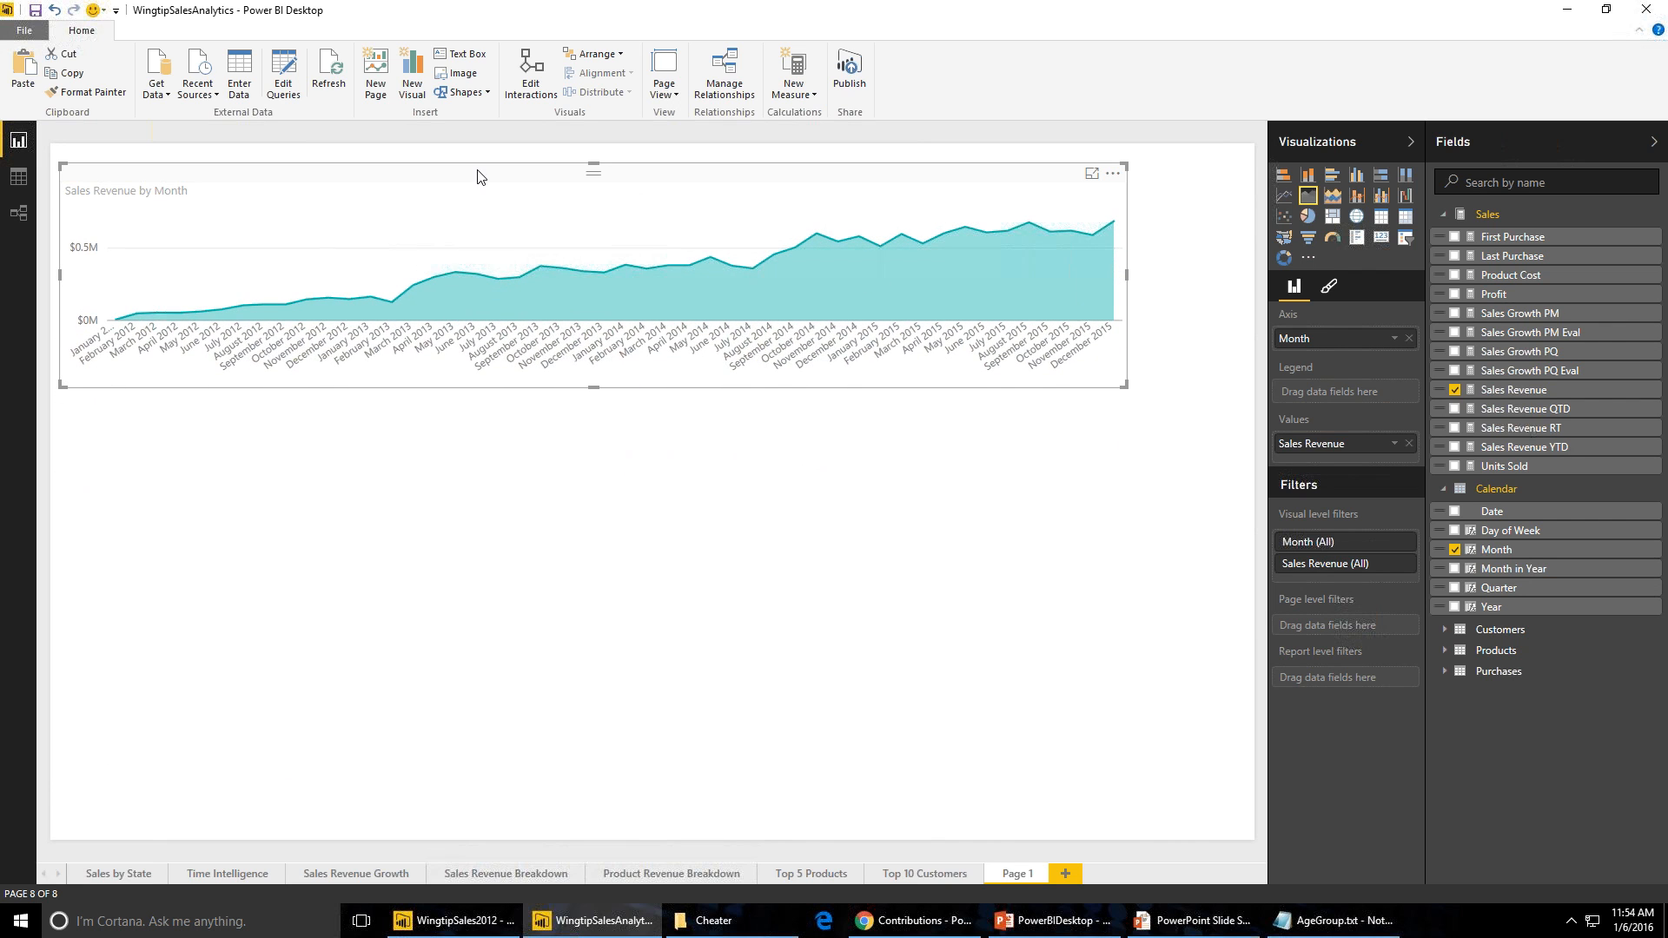
- Duplicate the area chart and place the copy below the original
key(ctrl+c)
key(ctrl+v)
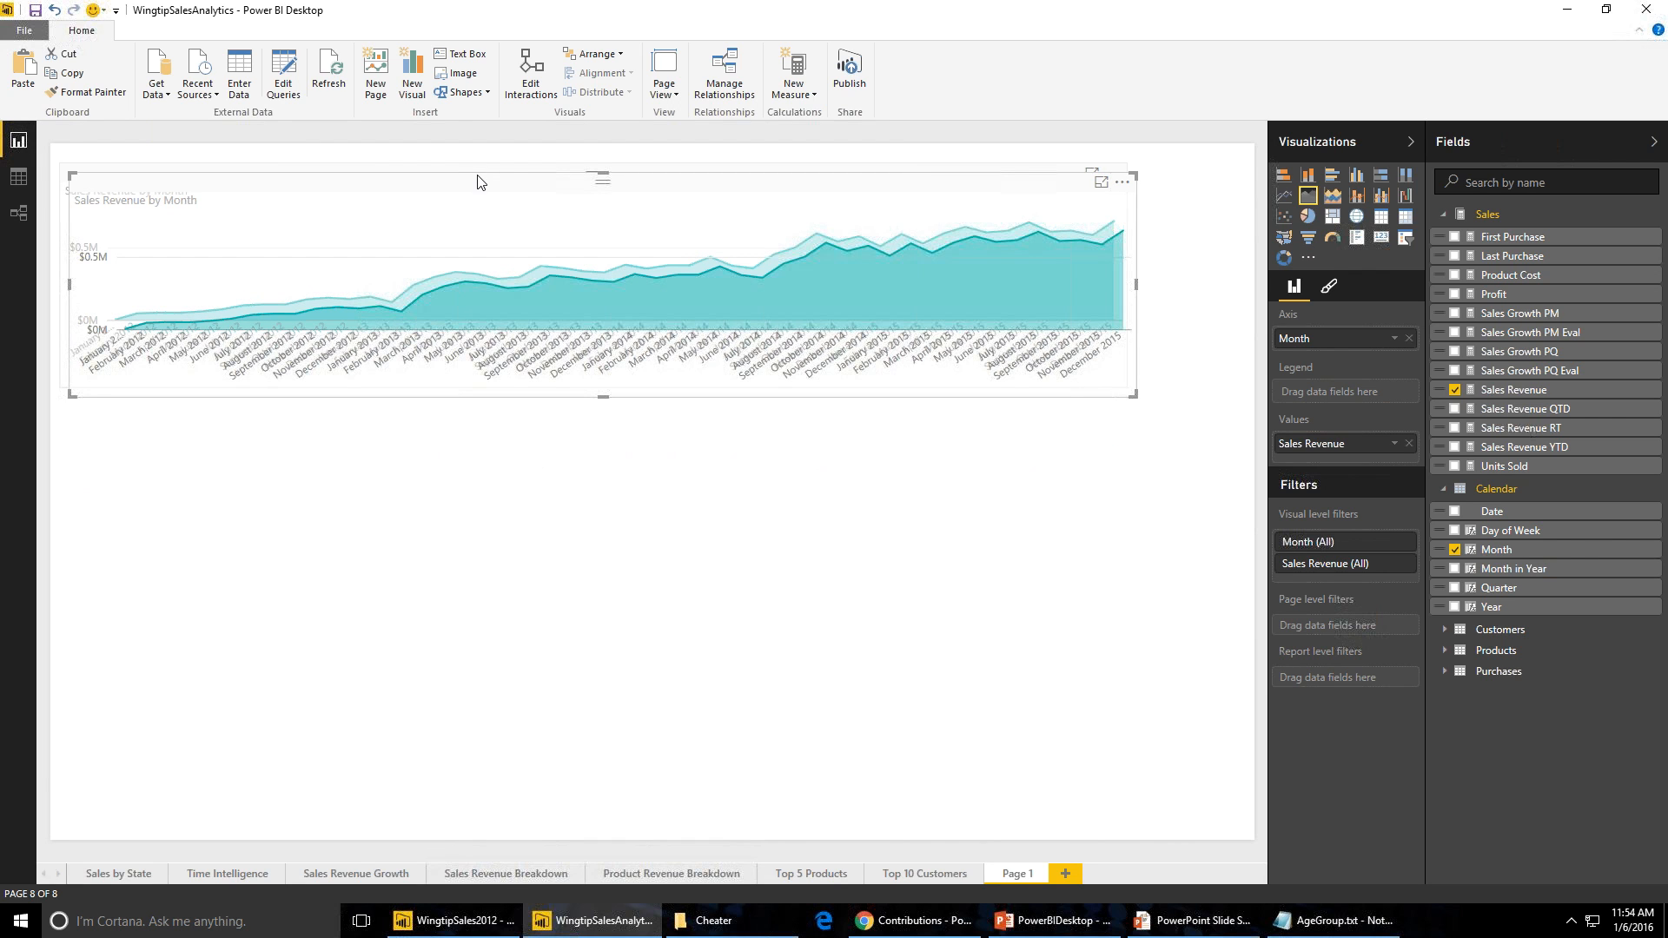
drag(477, 194, 457, 474)
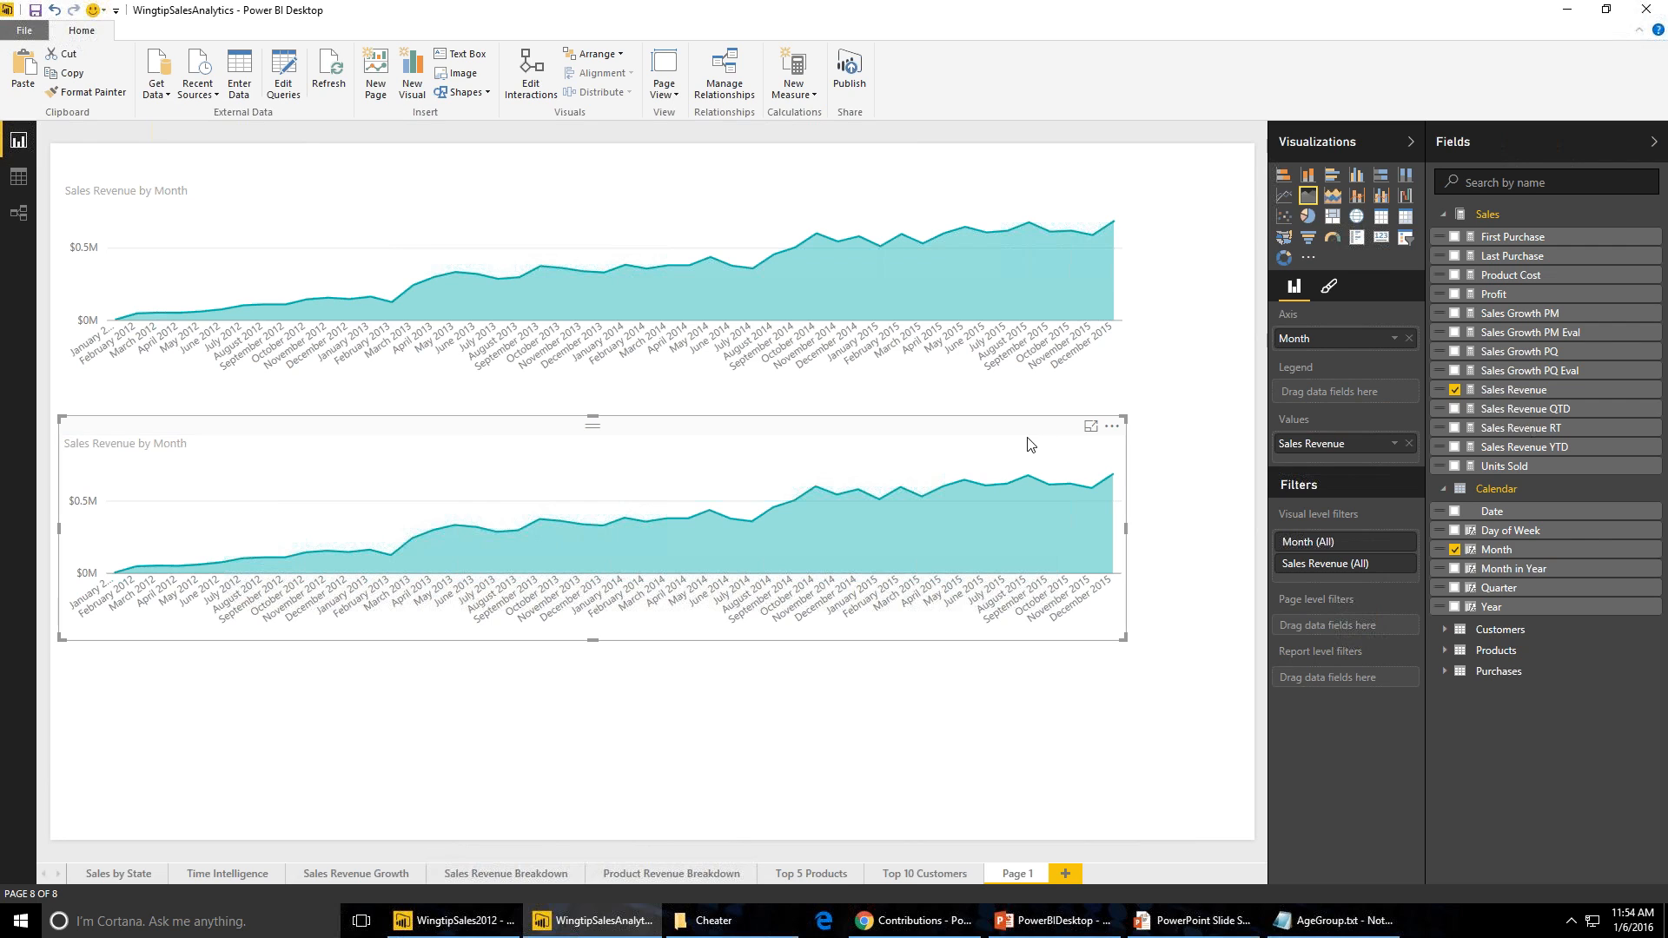
- Replace Sales Revenue with Sales Growth PM as the value in the lower chart
click(1409, 443)
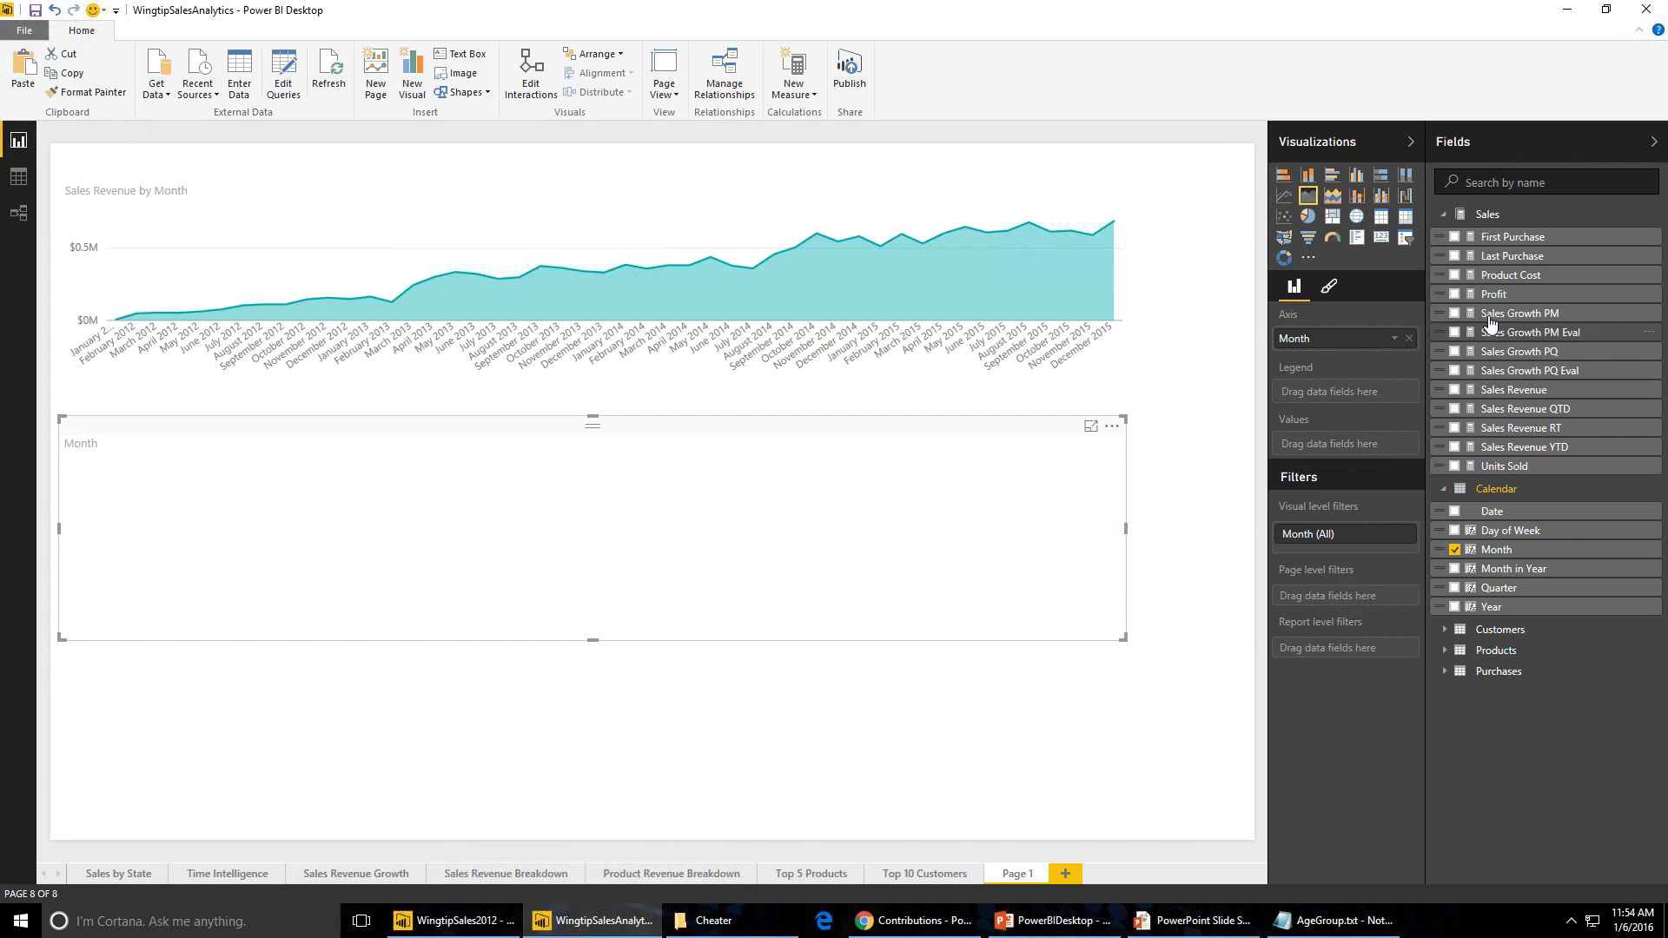
drag(1491, 322, 1350, 450)
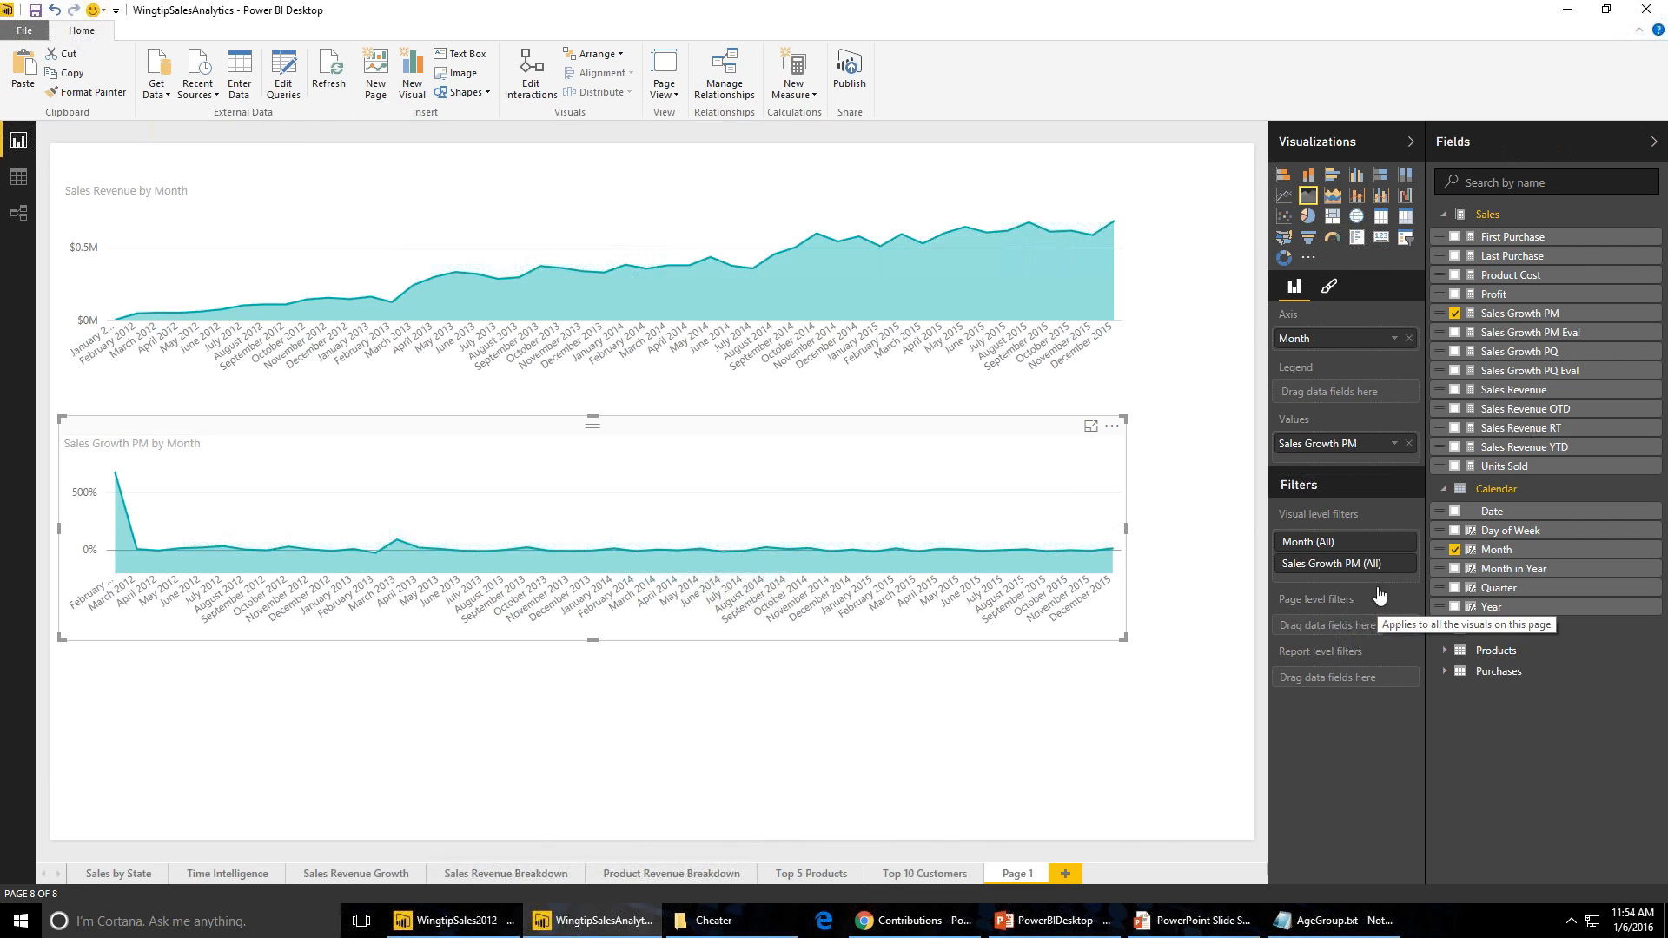
- Add a Year visual-level filter to the lower chart and restrict it to 2015
click(1399, 544)
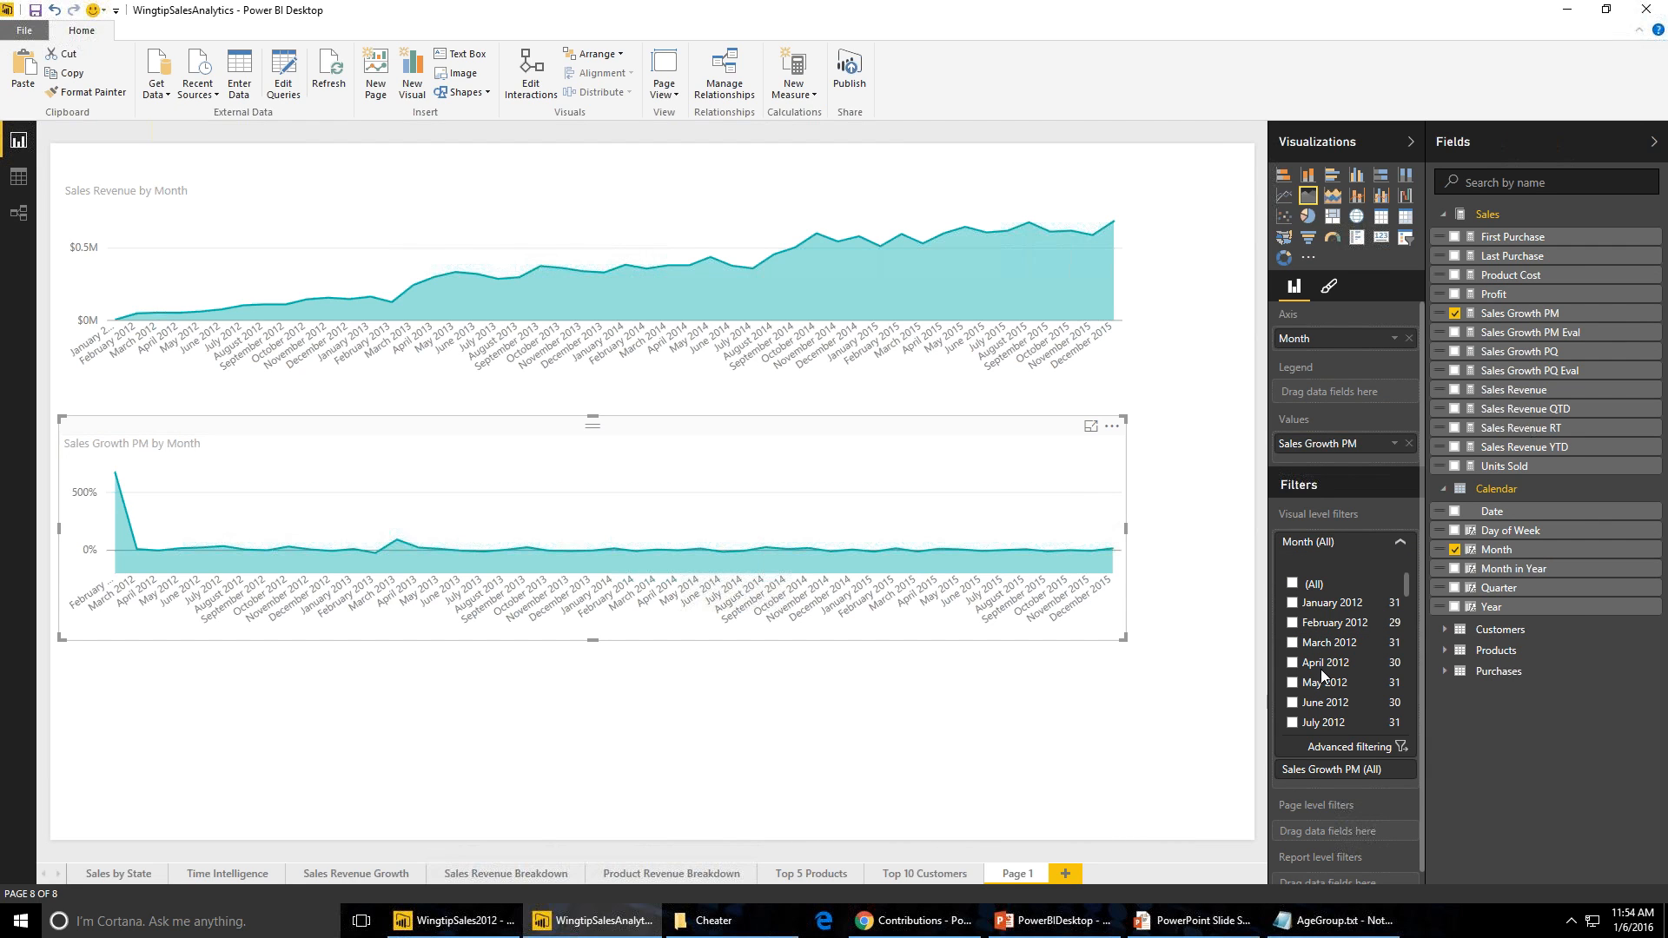
click(1401, 544)
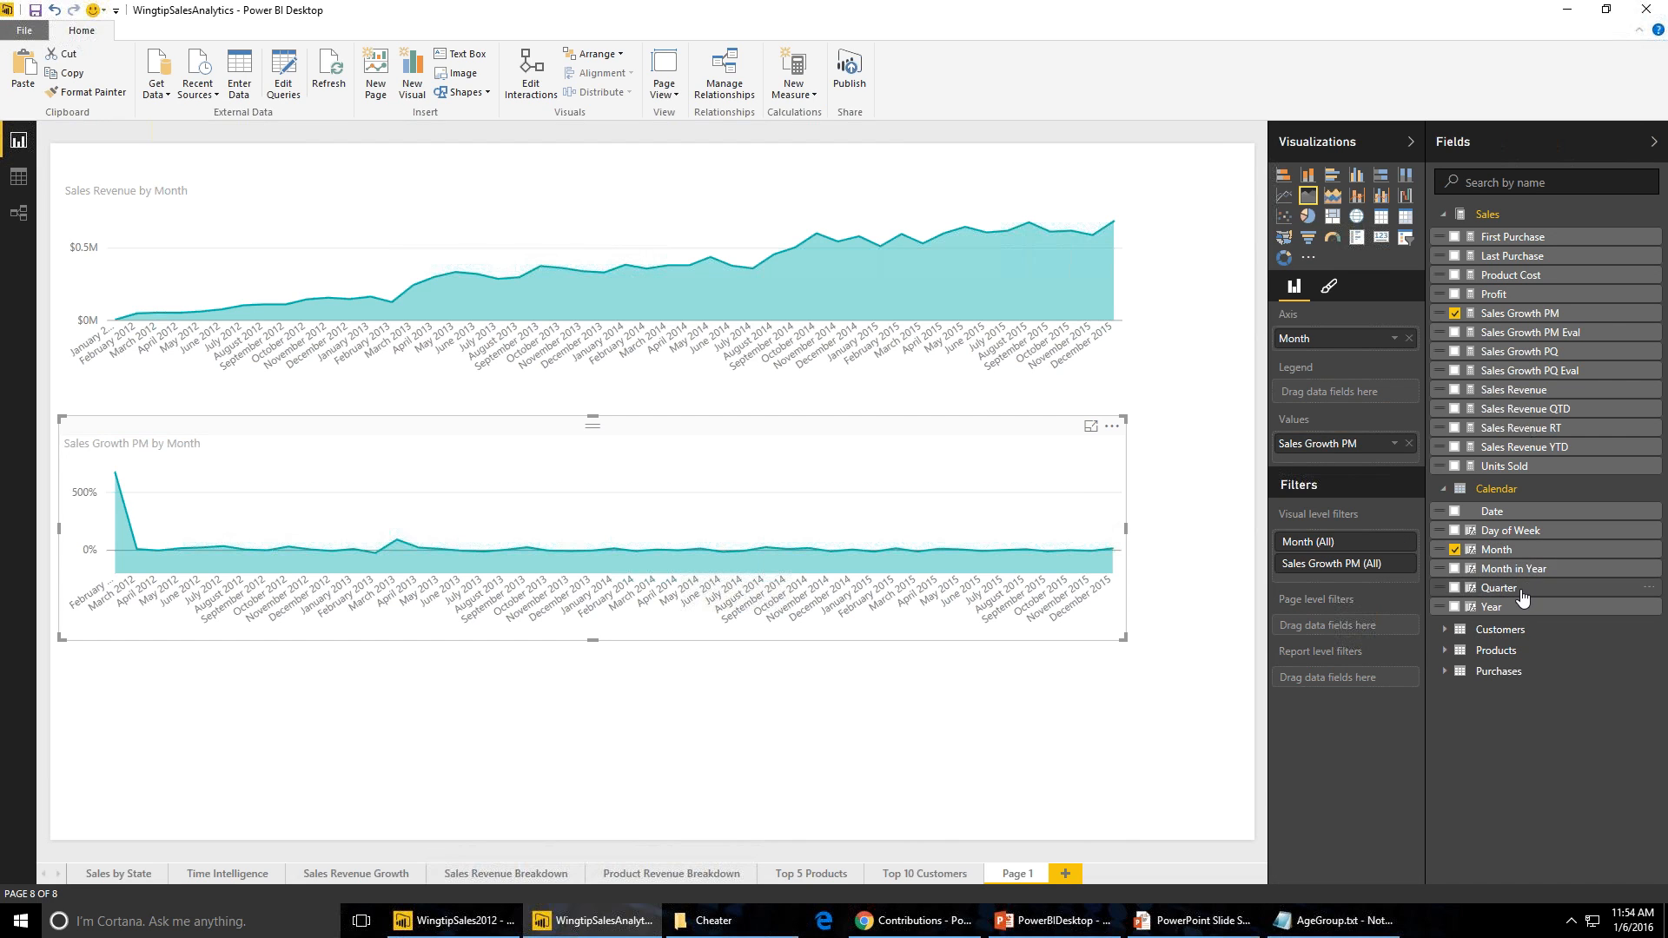
drag(1516, 606, 1356, 608)
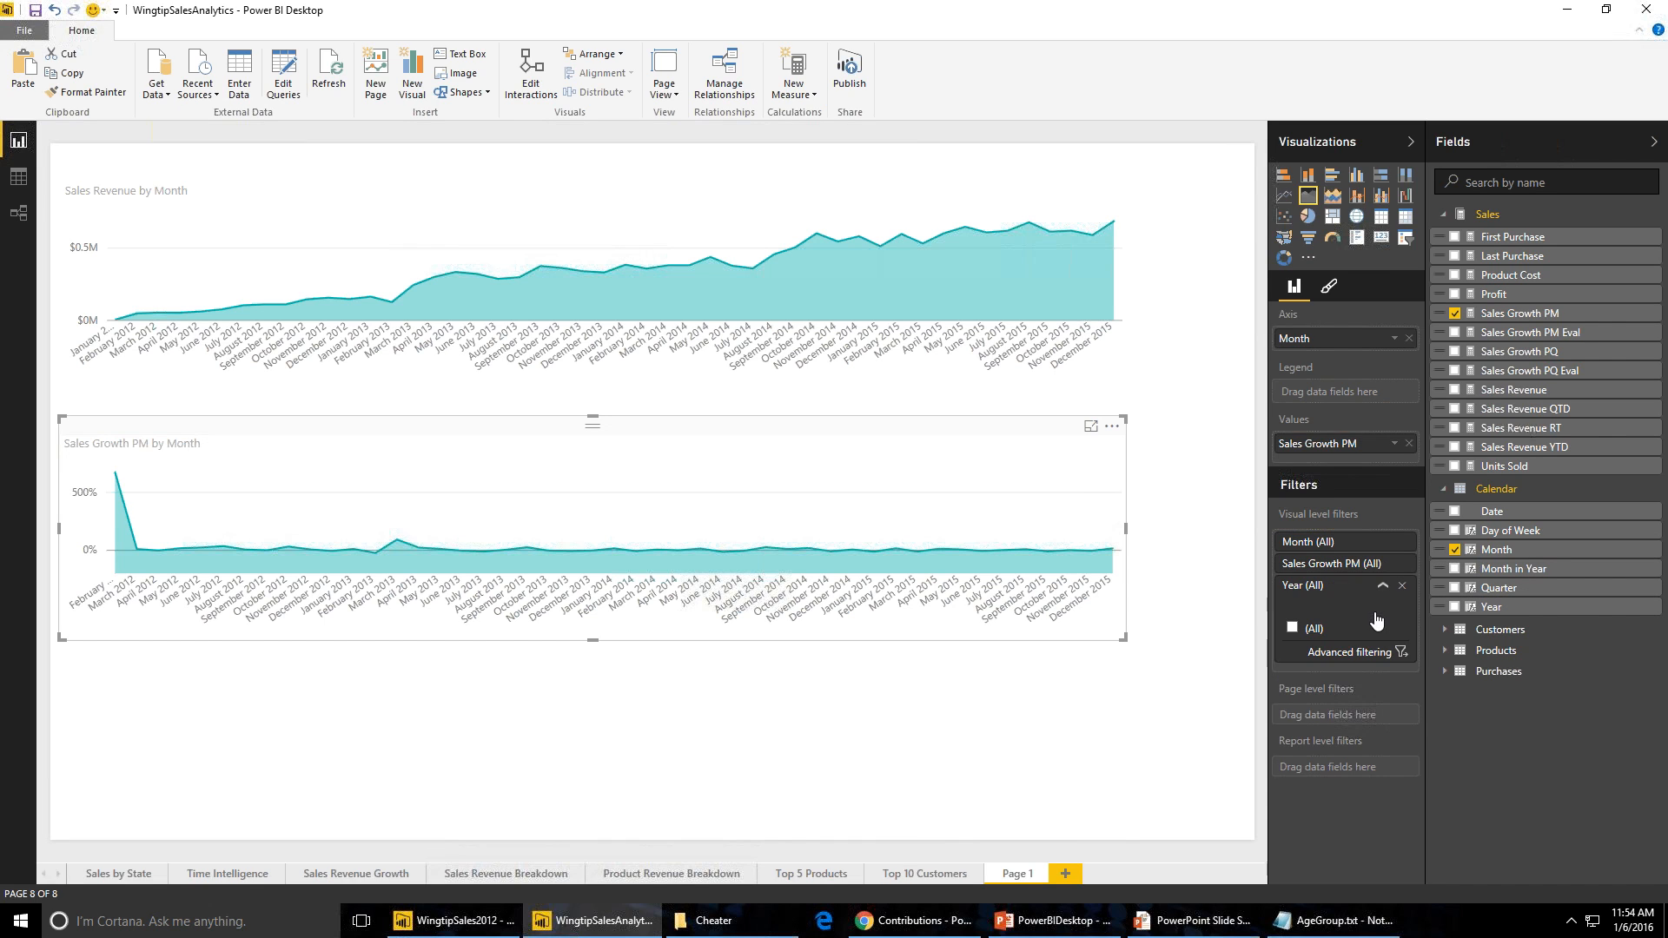
click(1291, 709)
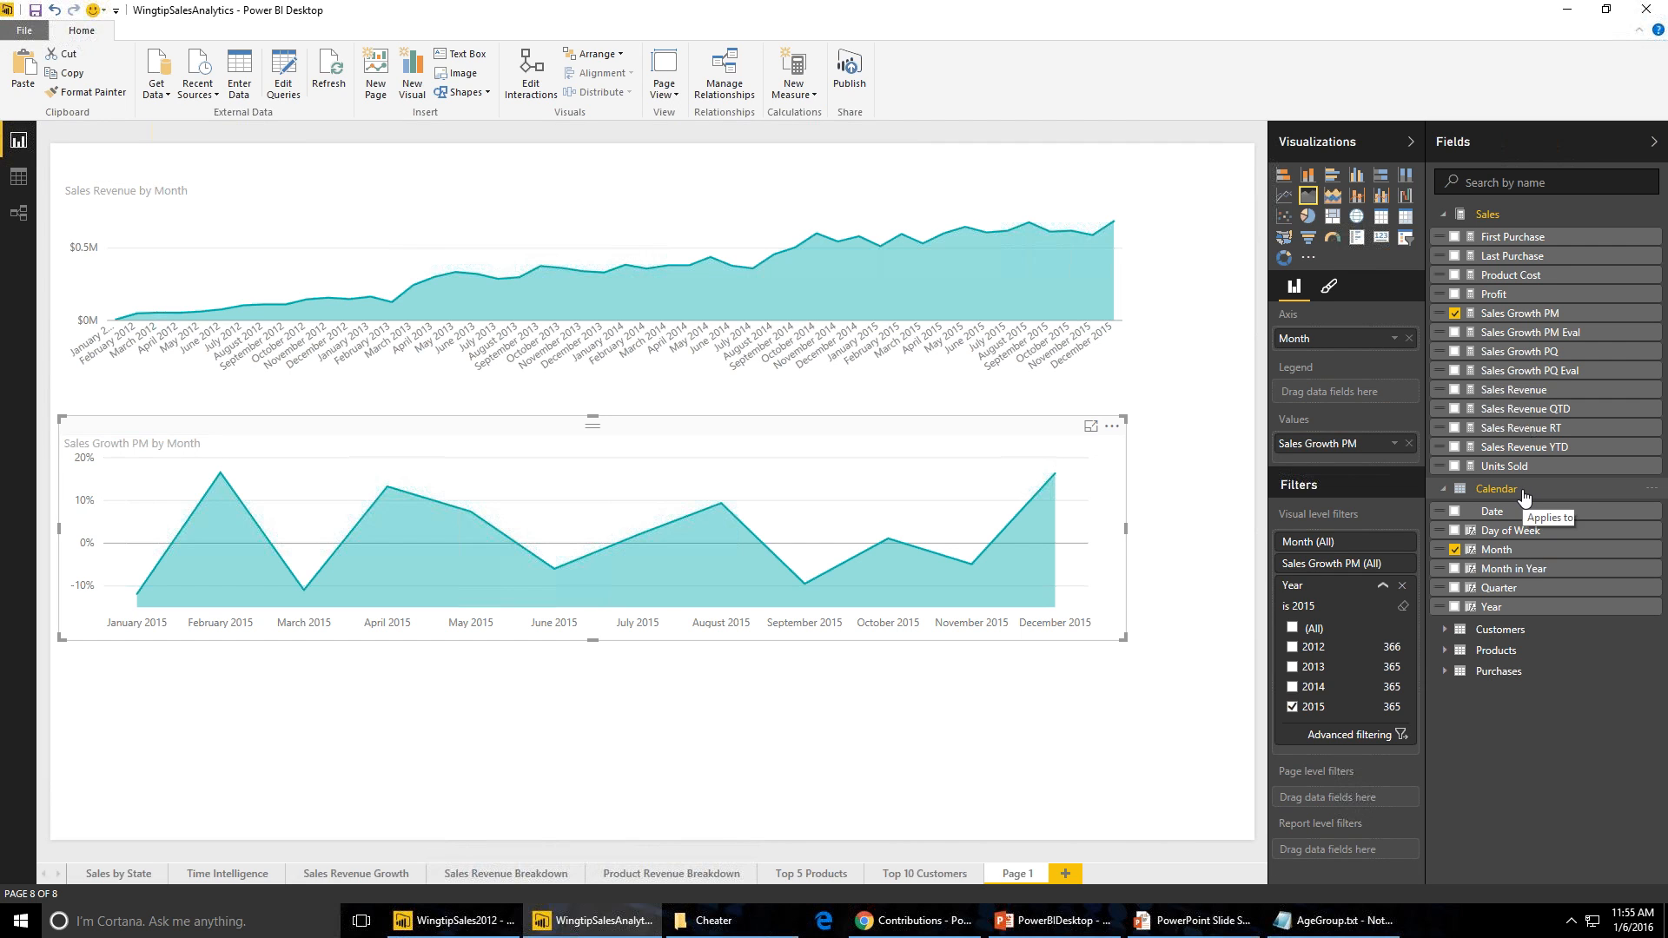
- Inspect the model's tables in Data view, including the Calendar table and the Quarter column's formula
click(21, 178)
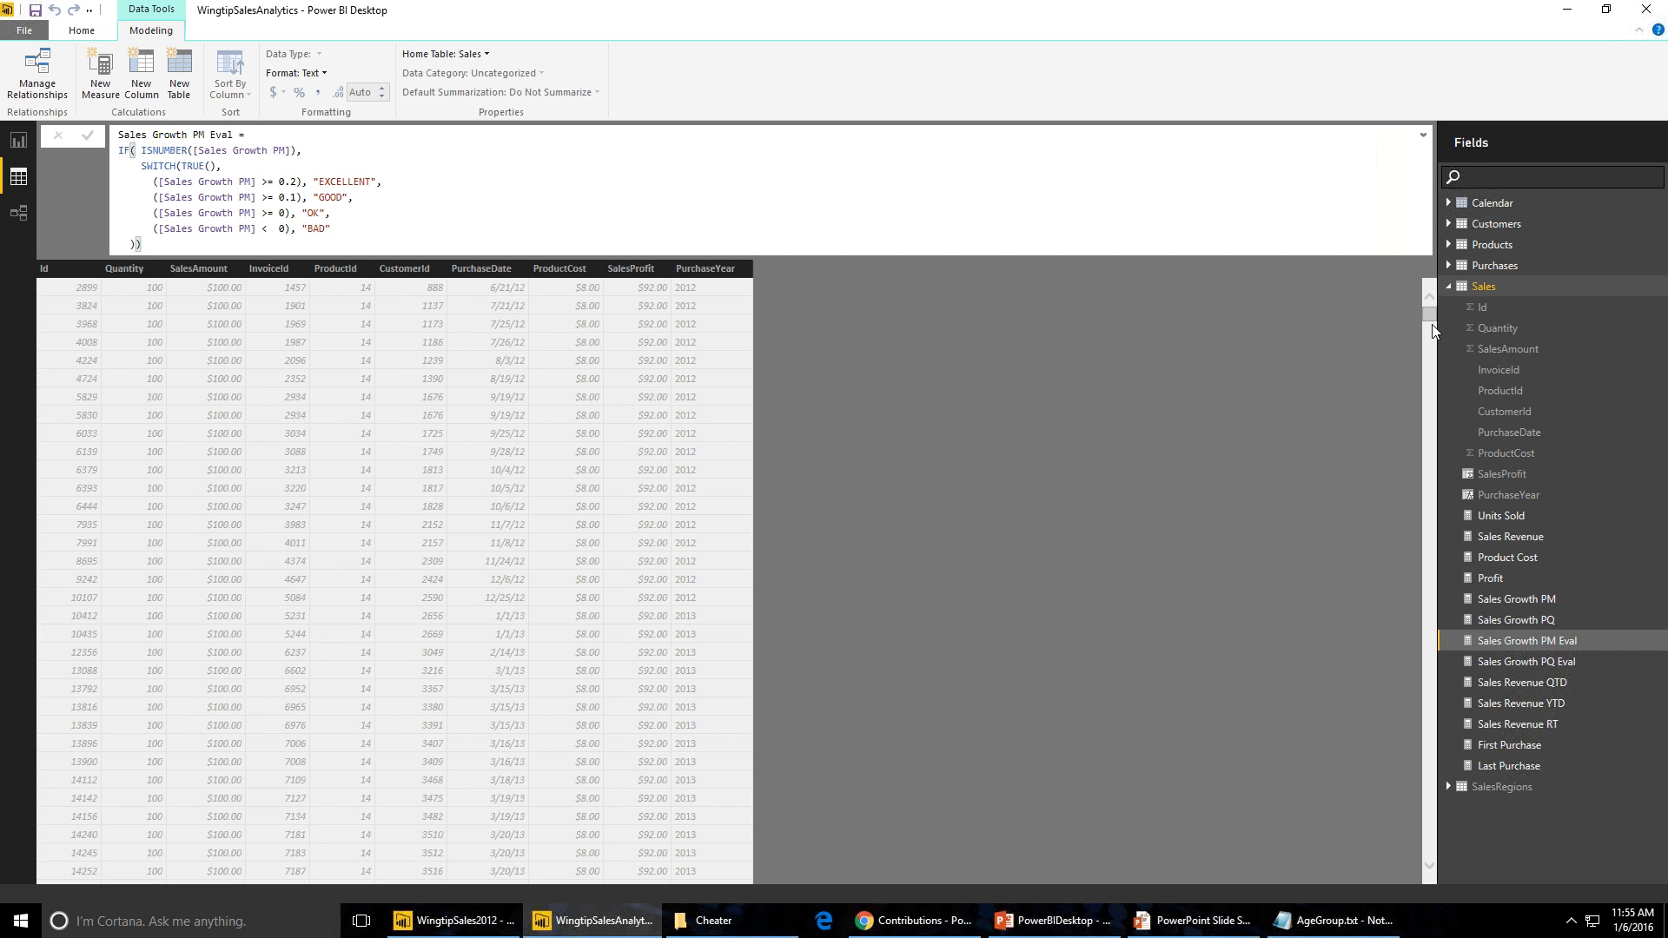
click(1479, 205)
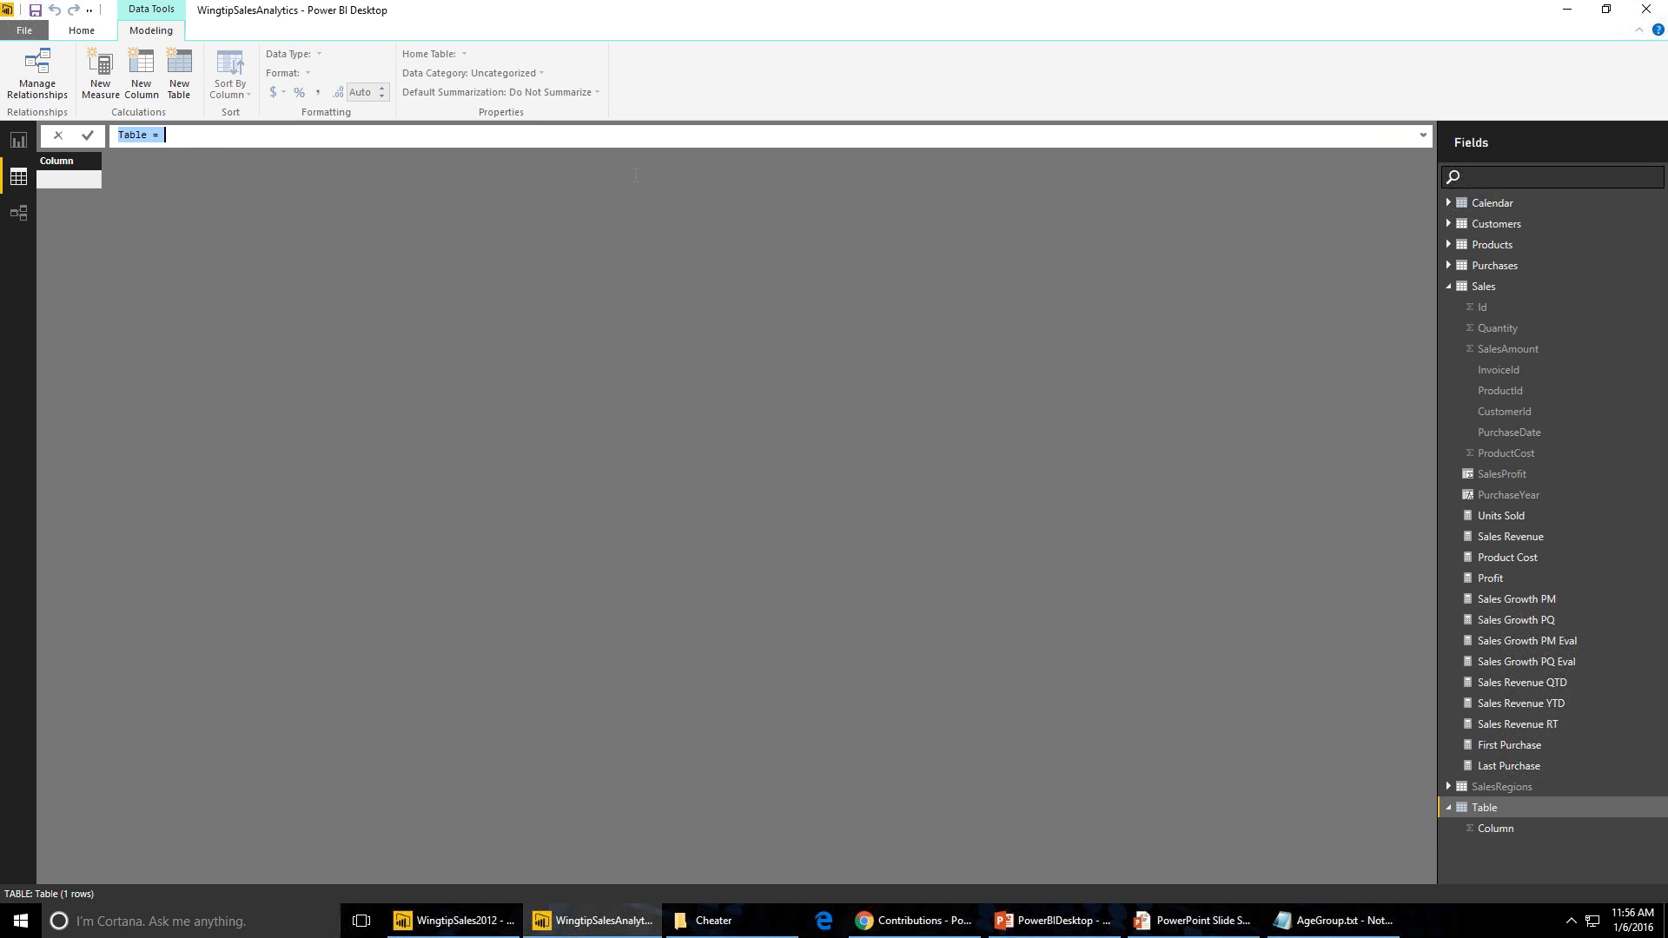
click(1497, 205)
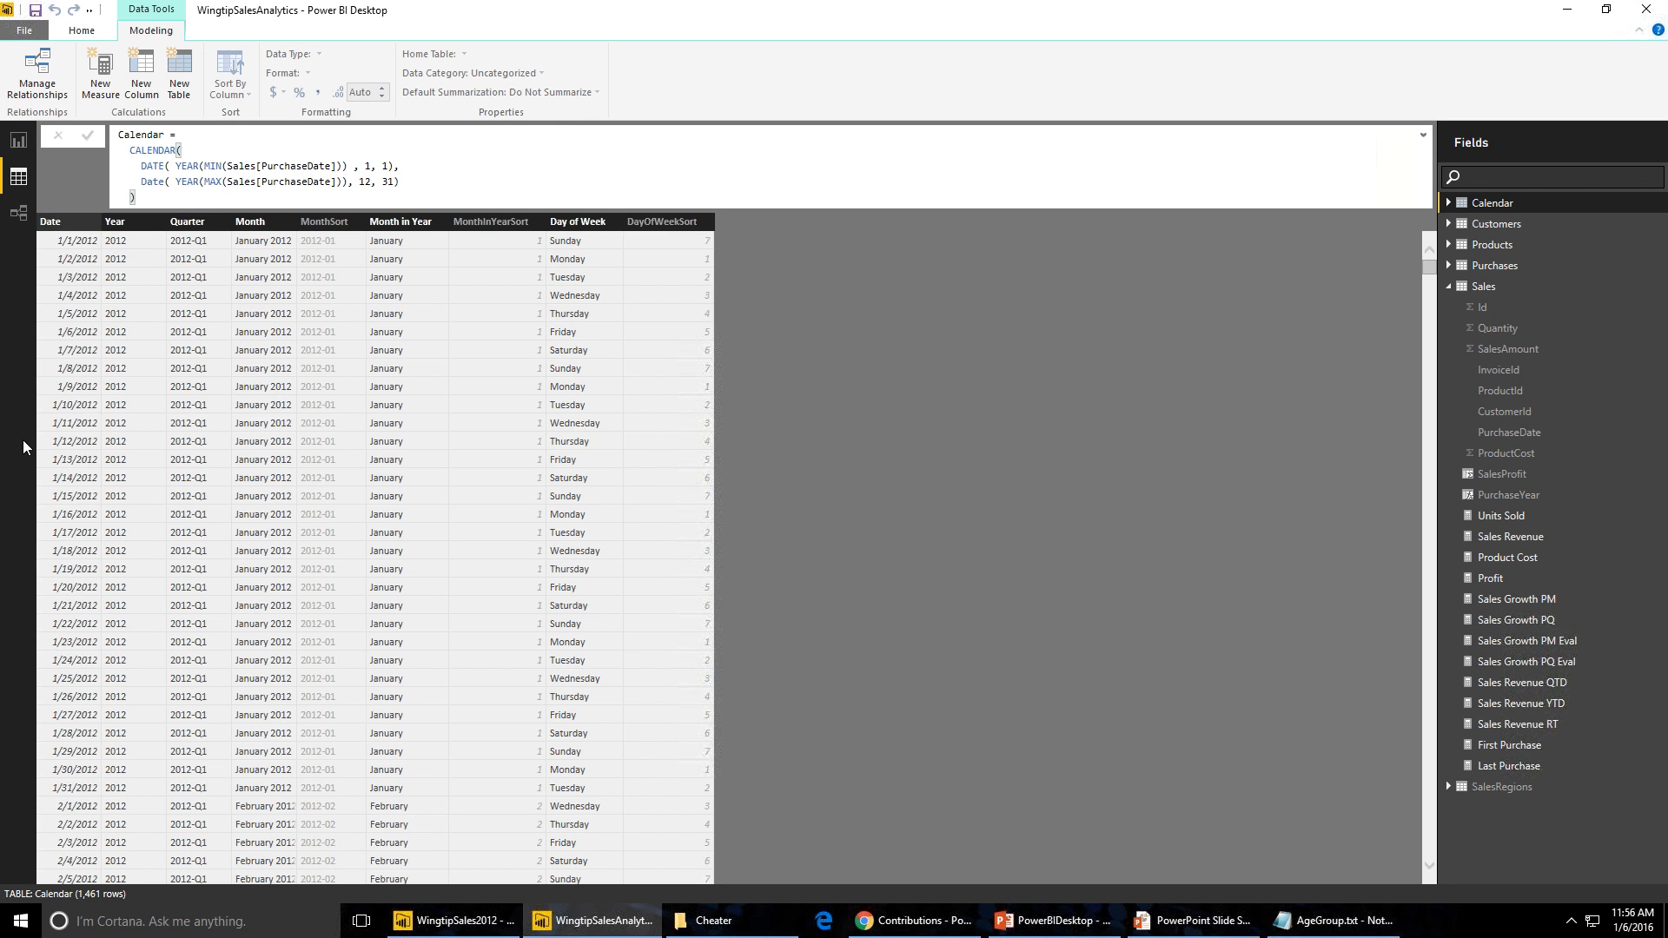
click(146, 223)
click(199, 218)
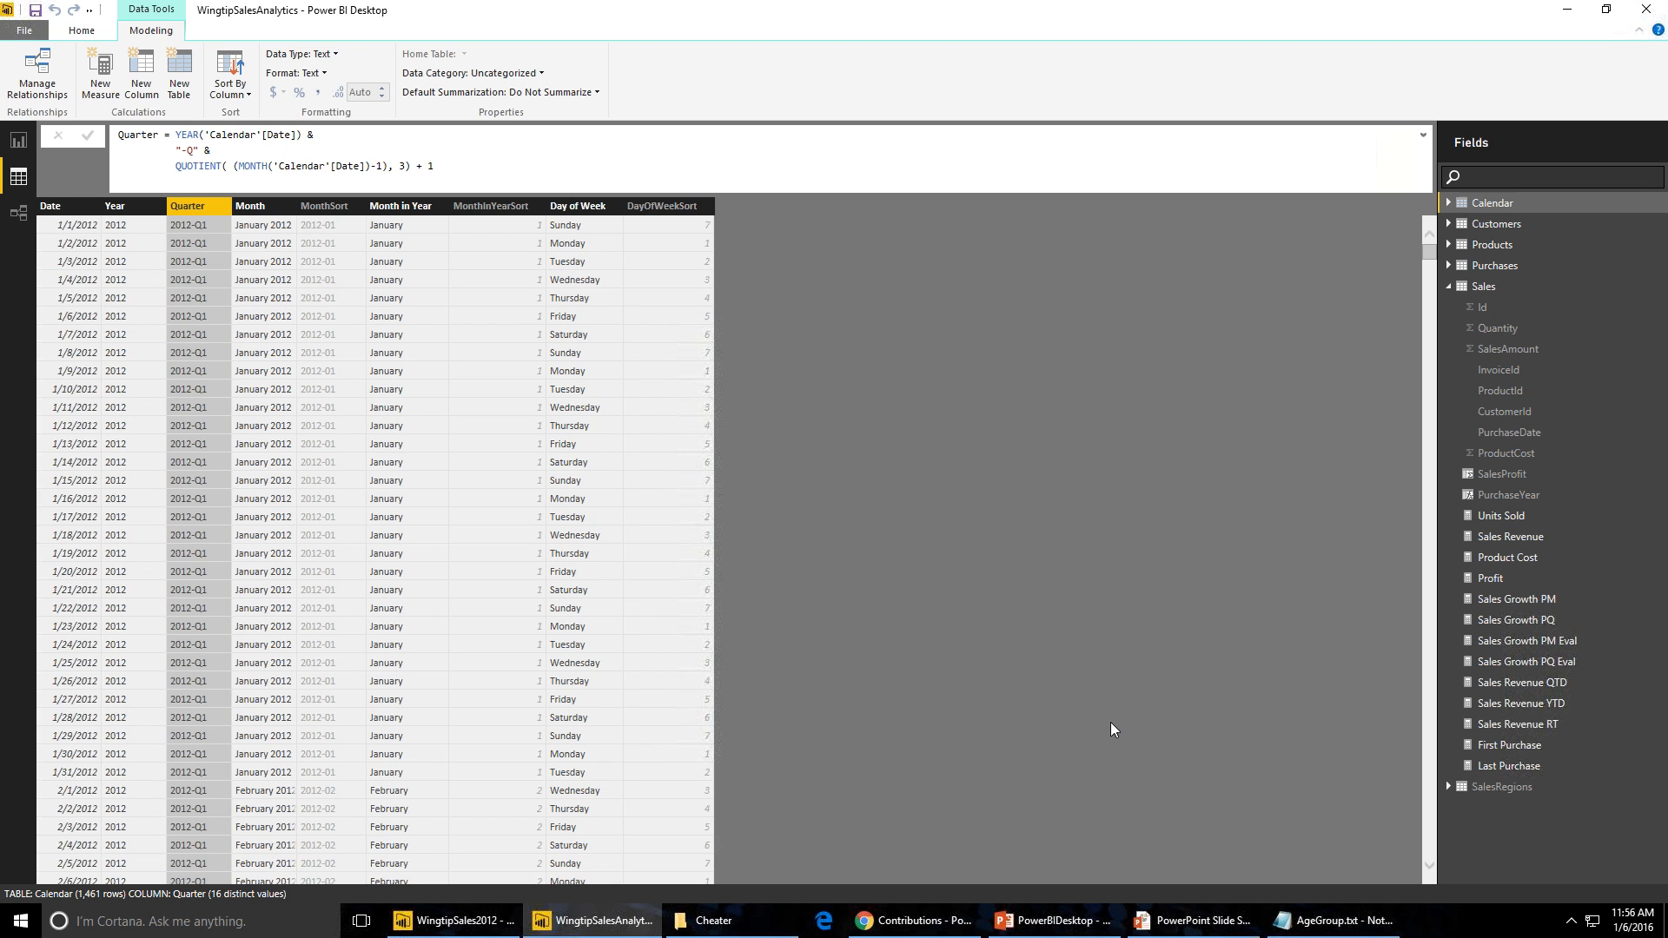
click(1157, 919)
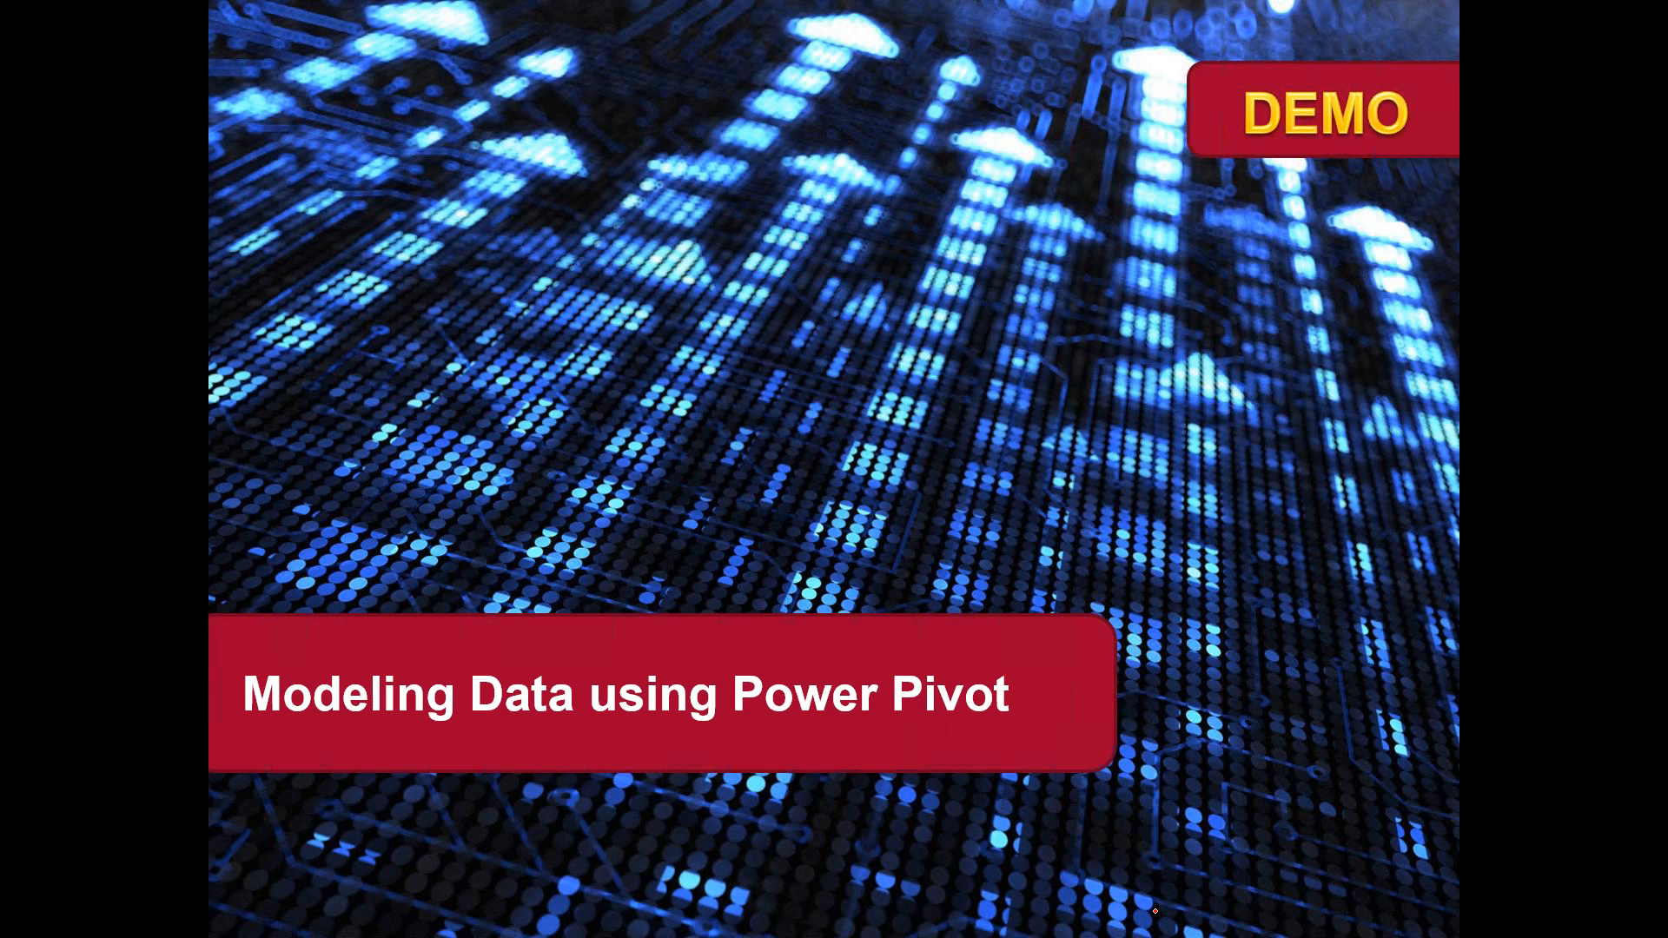
click(1155, 910)
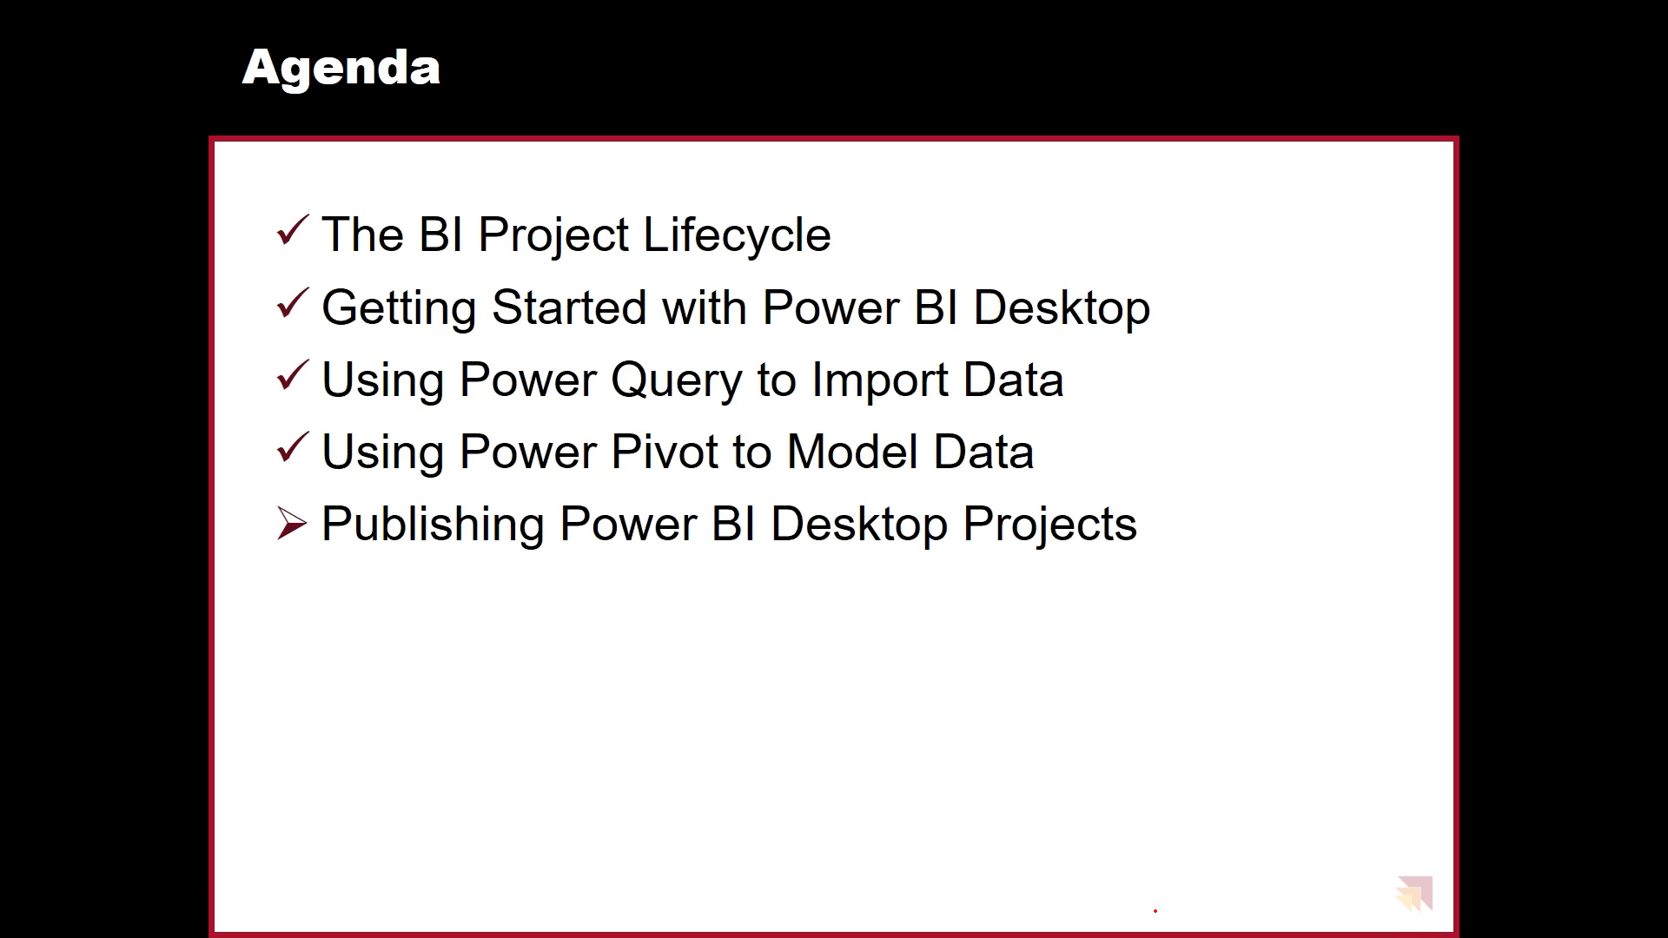
click(1156, 911)
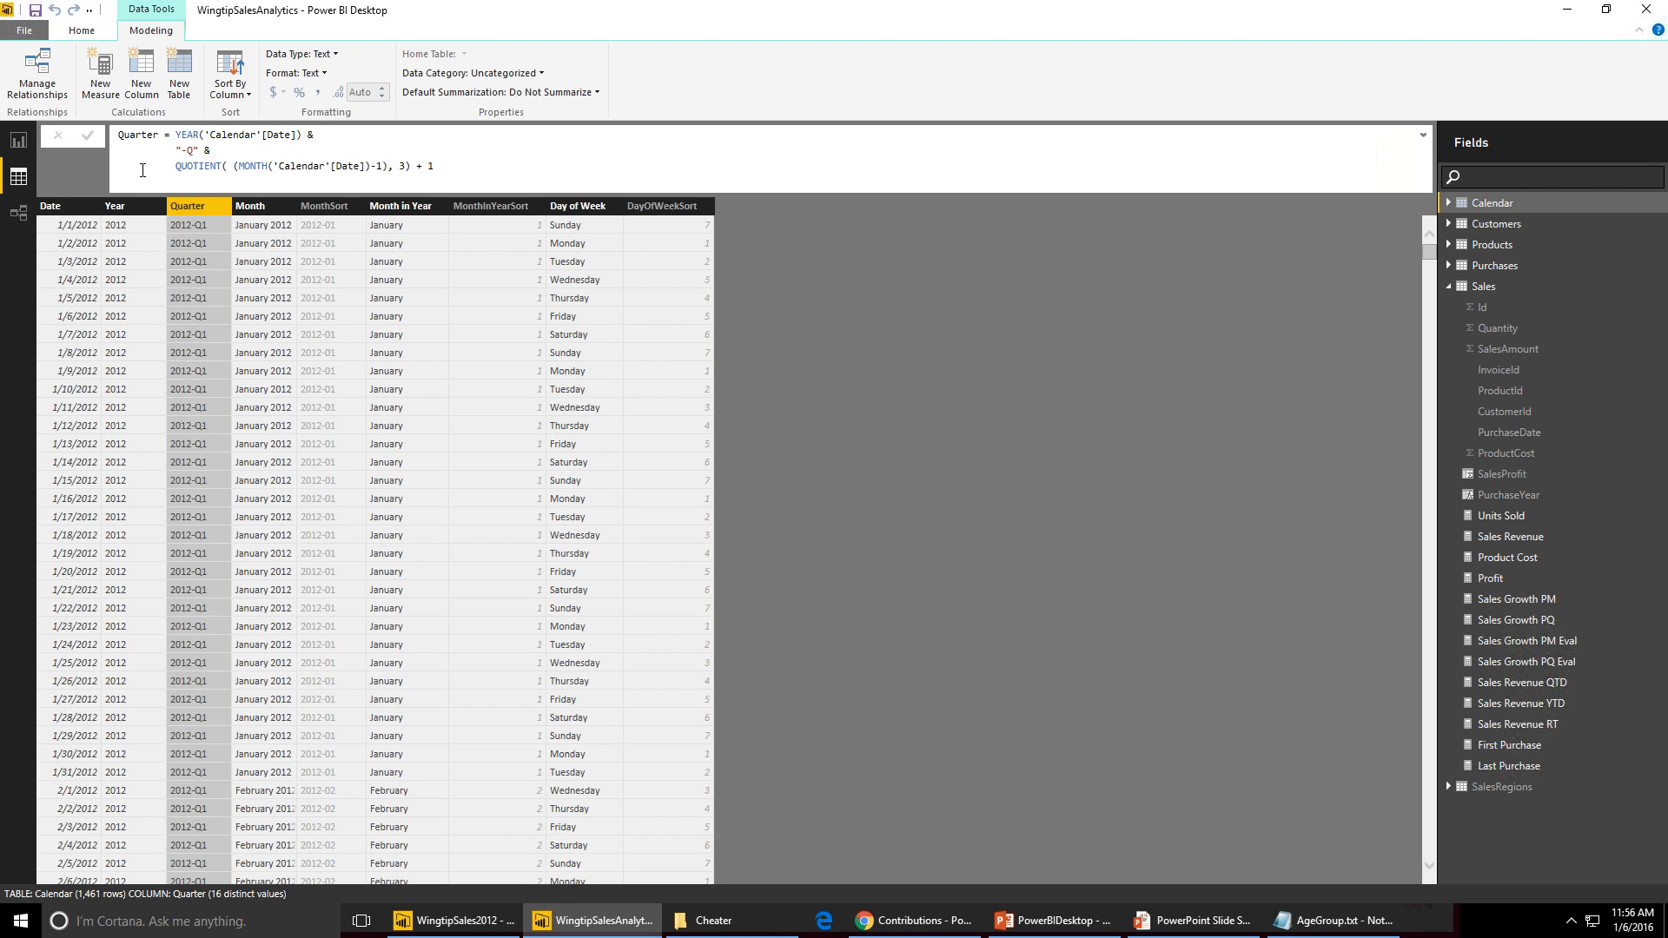
- Publish the report to Power BI, replacing the existing WingtipSalesAnalytics dataset
click(19, 144)
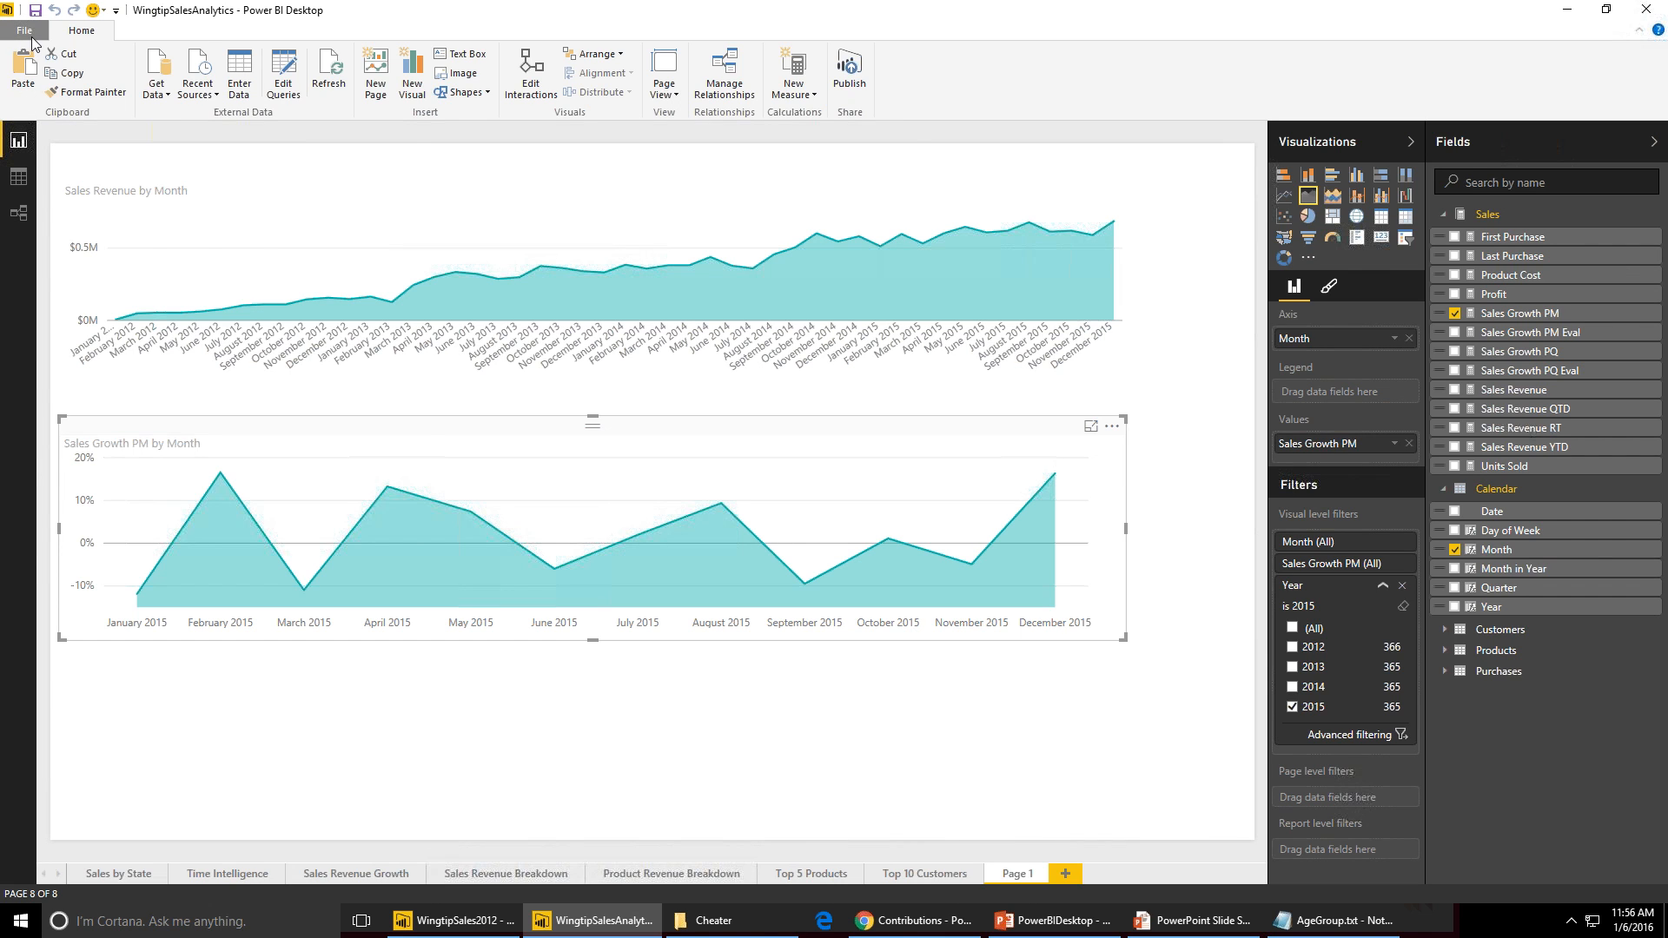
click(32, 36)
key(Escape)
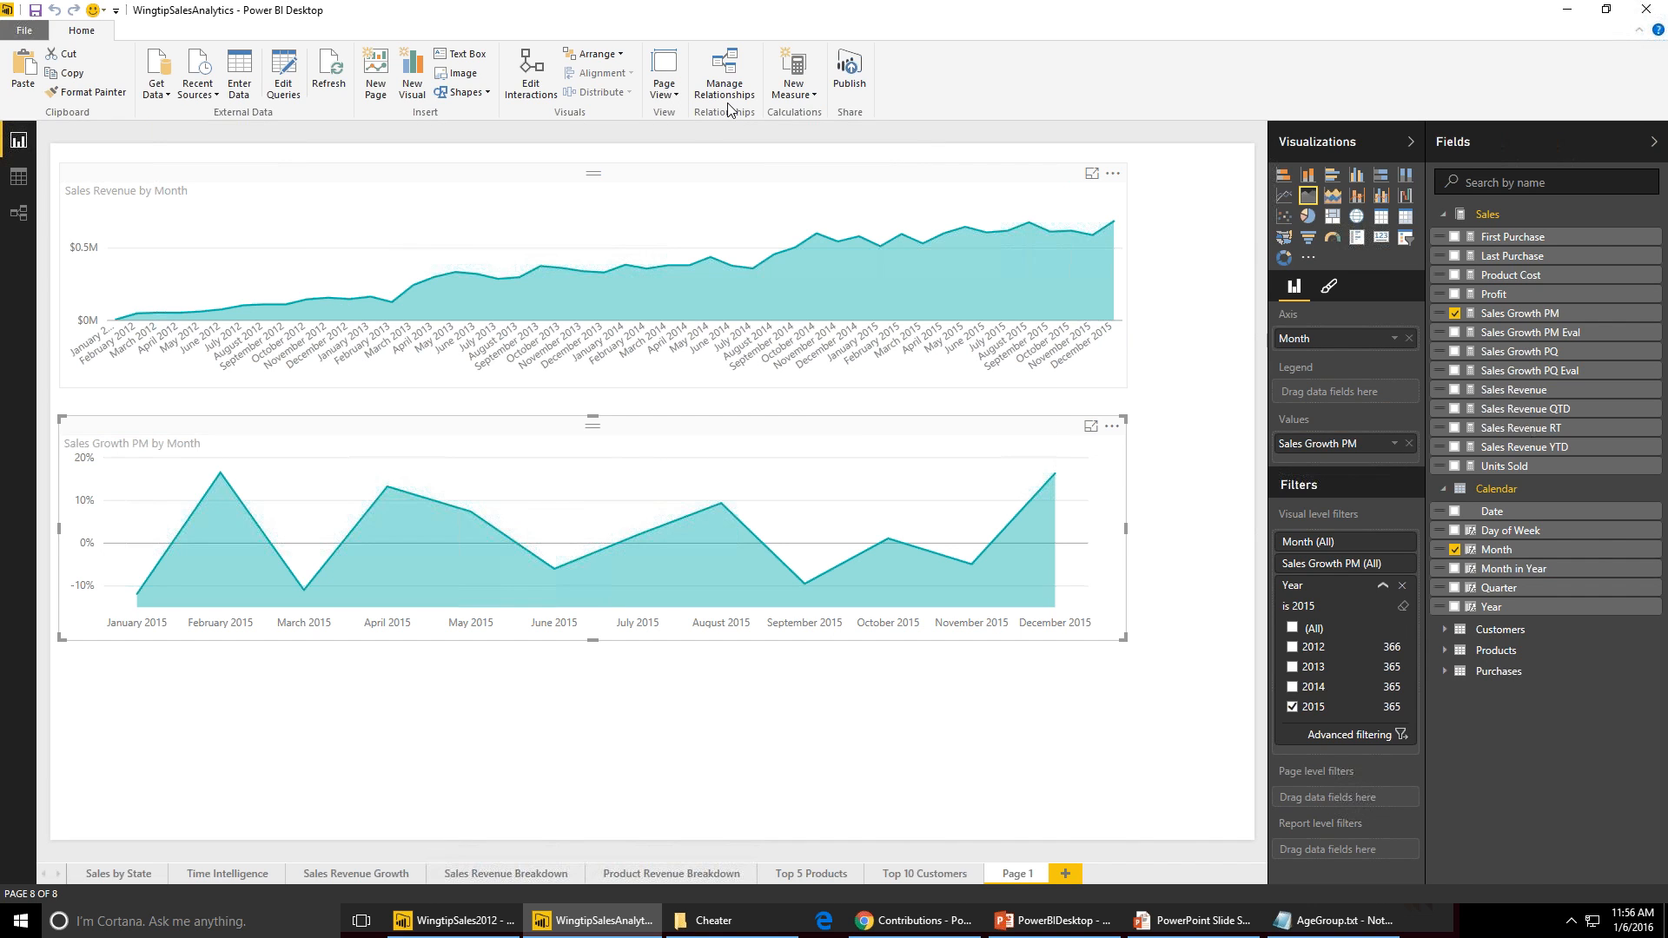
click(848, 69)
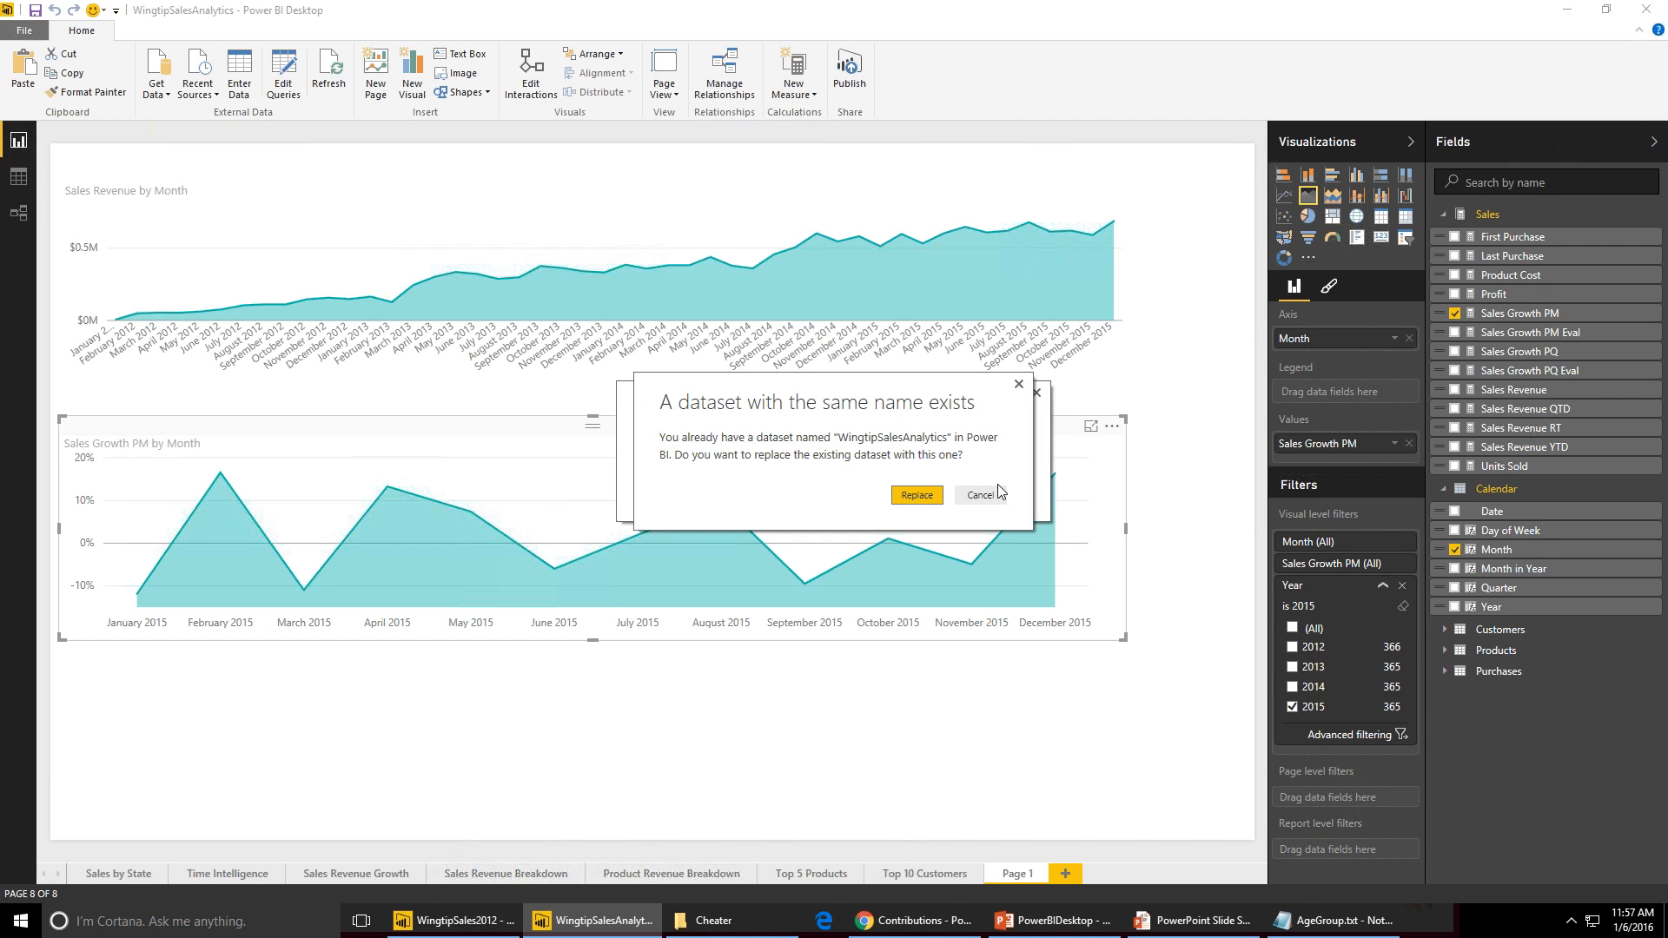
click(923, 502)
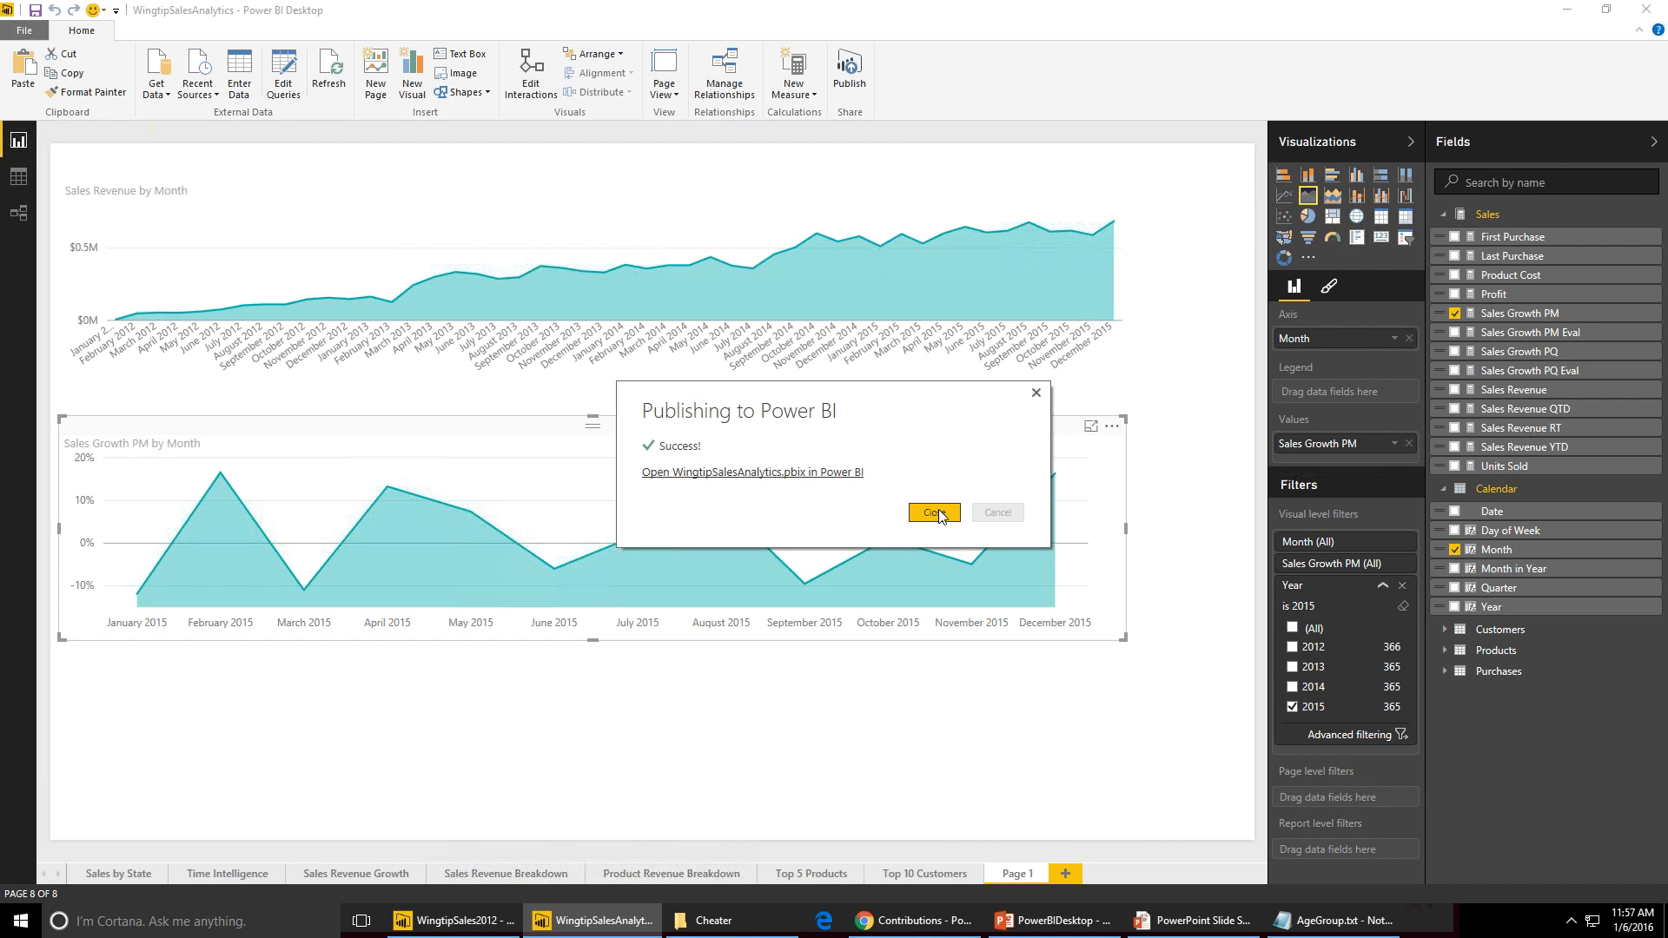
click(936, 513)
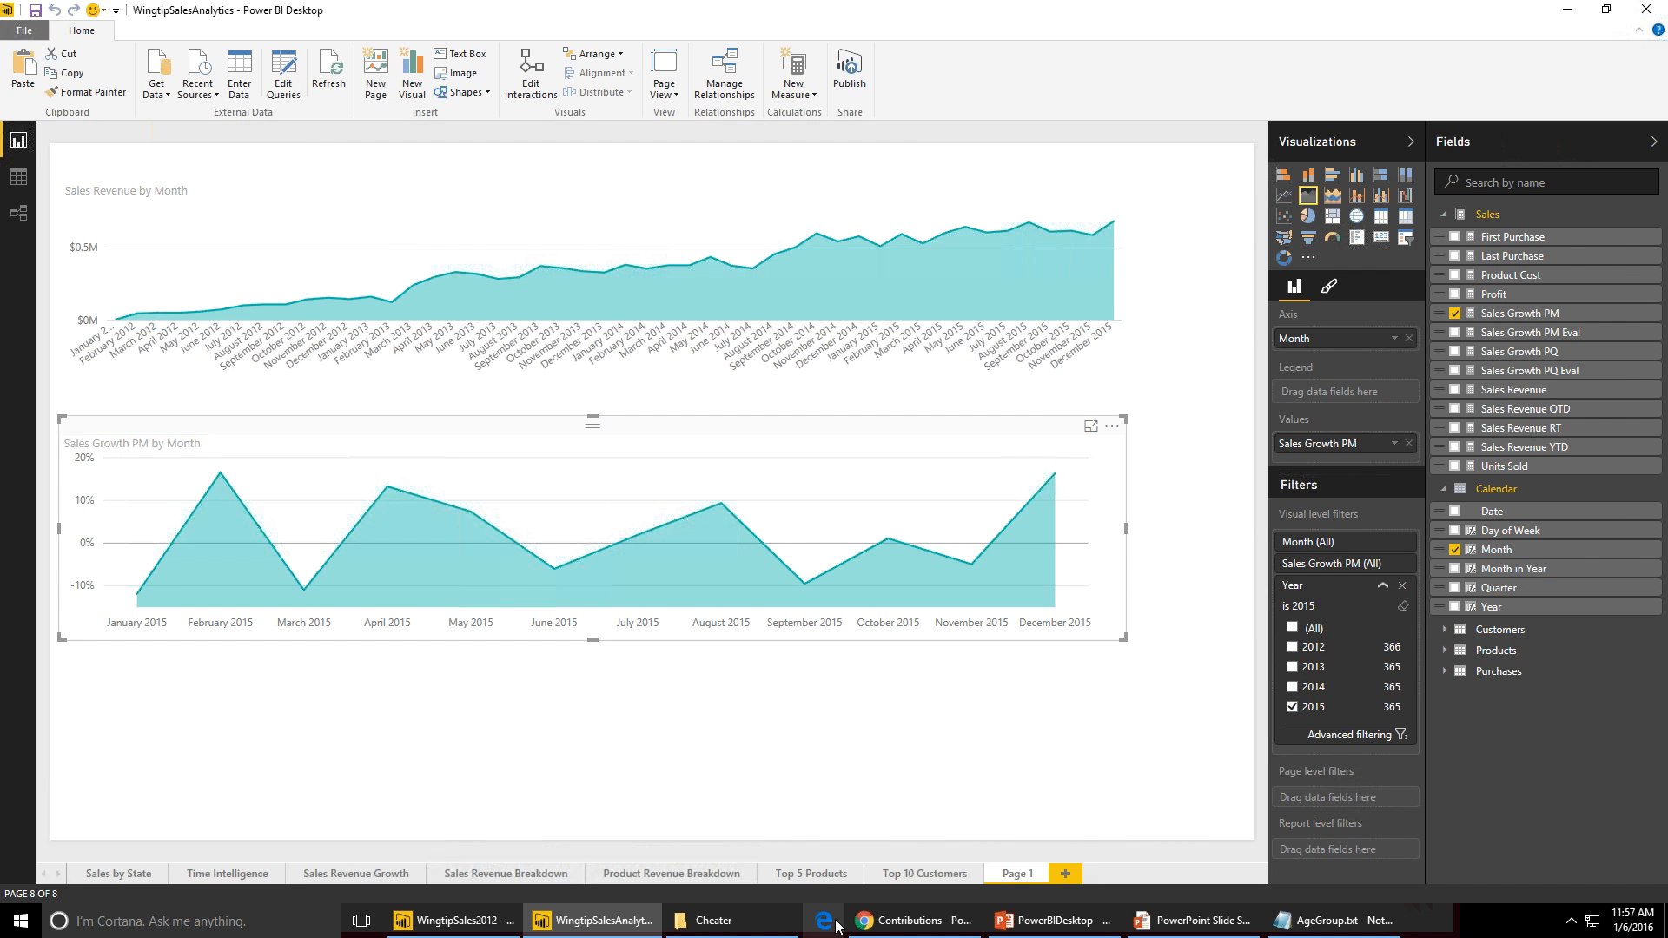
- Switch to the browser and open Page 1 of the published WingtipSalesAnalytics report in the Power BI service
click(869, 926)
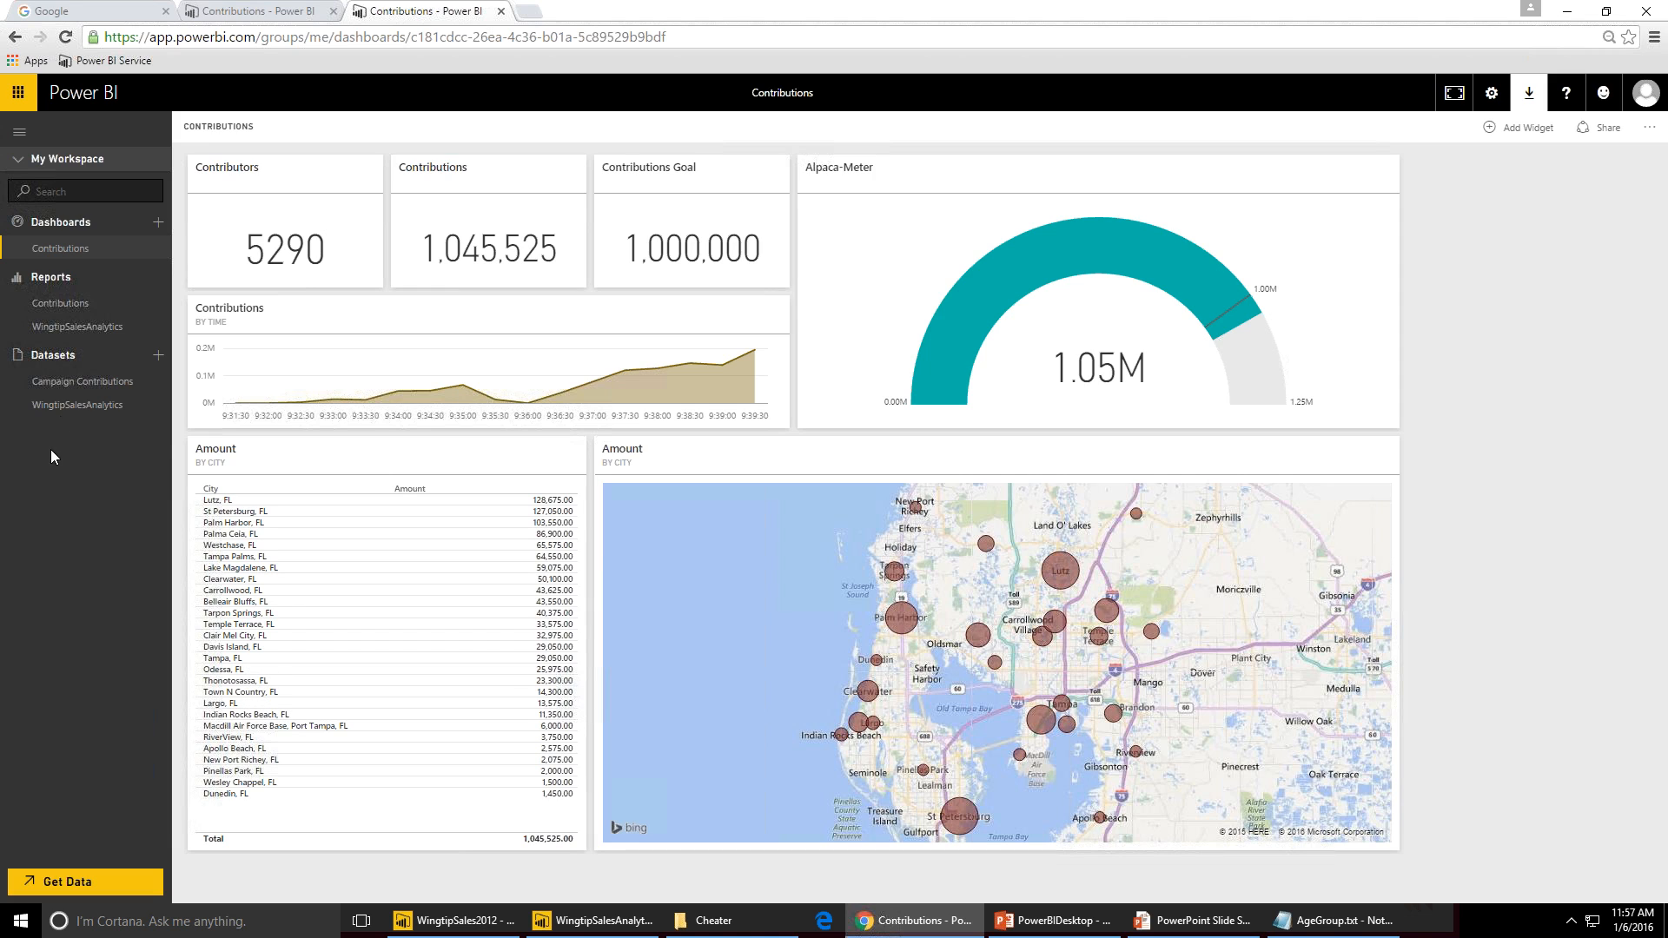
click(75, 407)
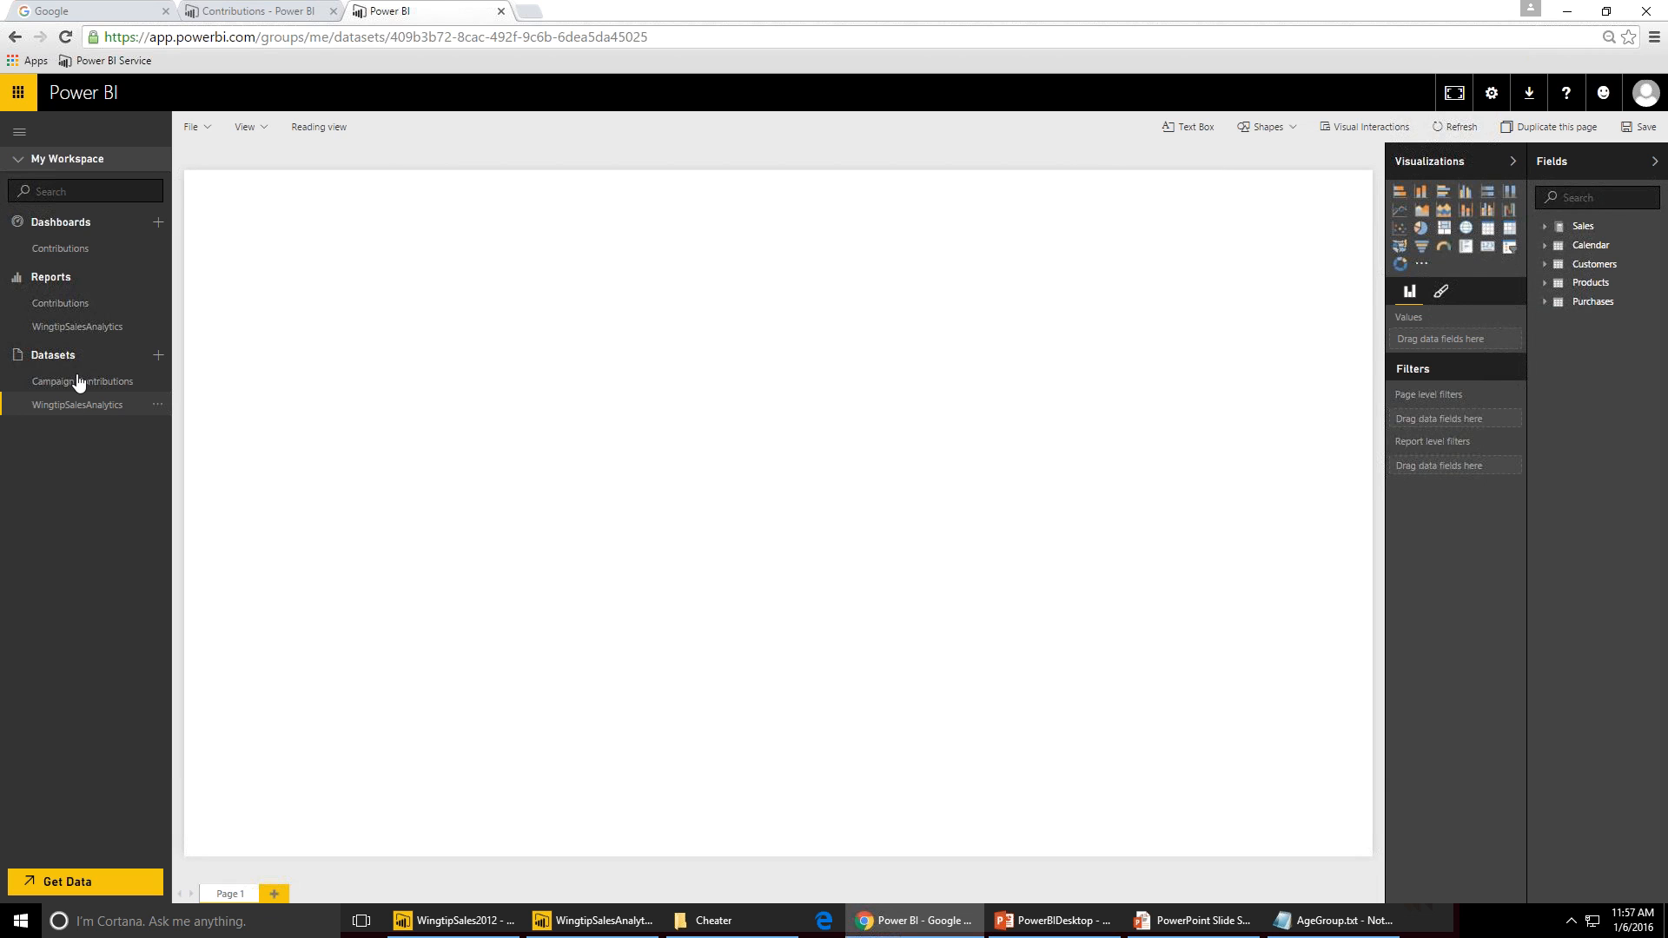
click(94, 334)
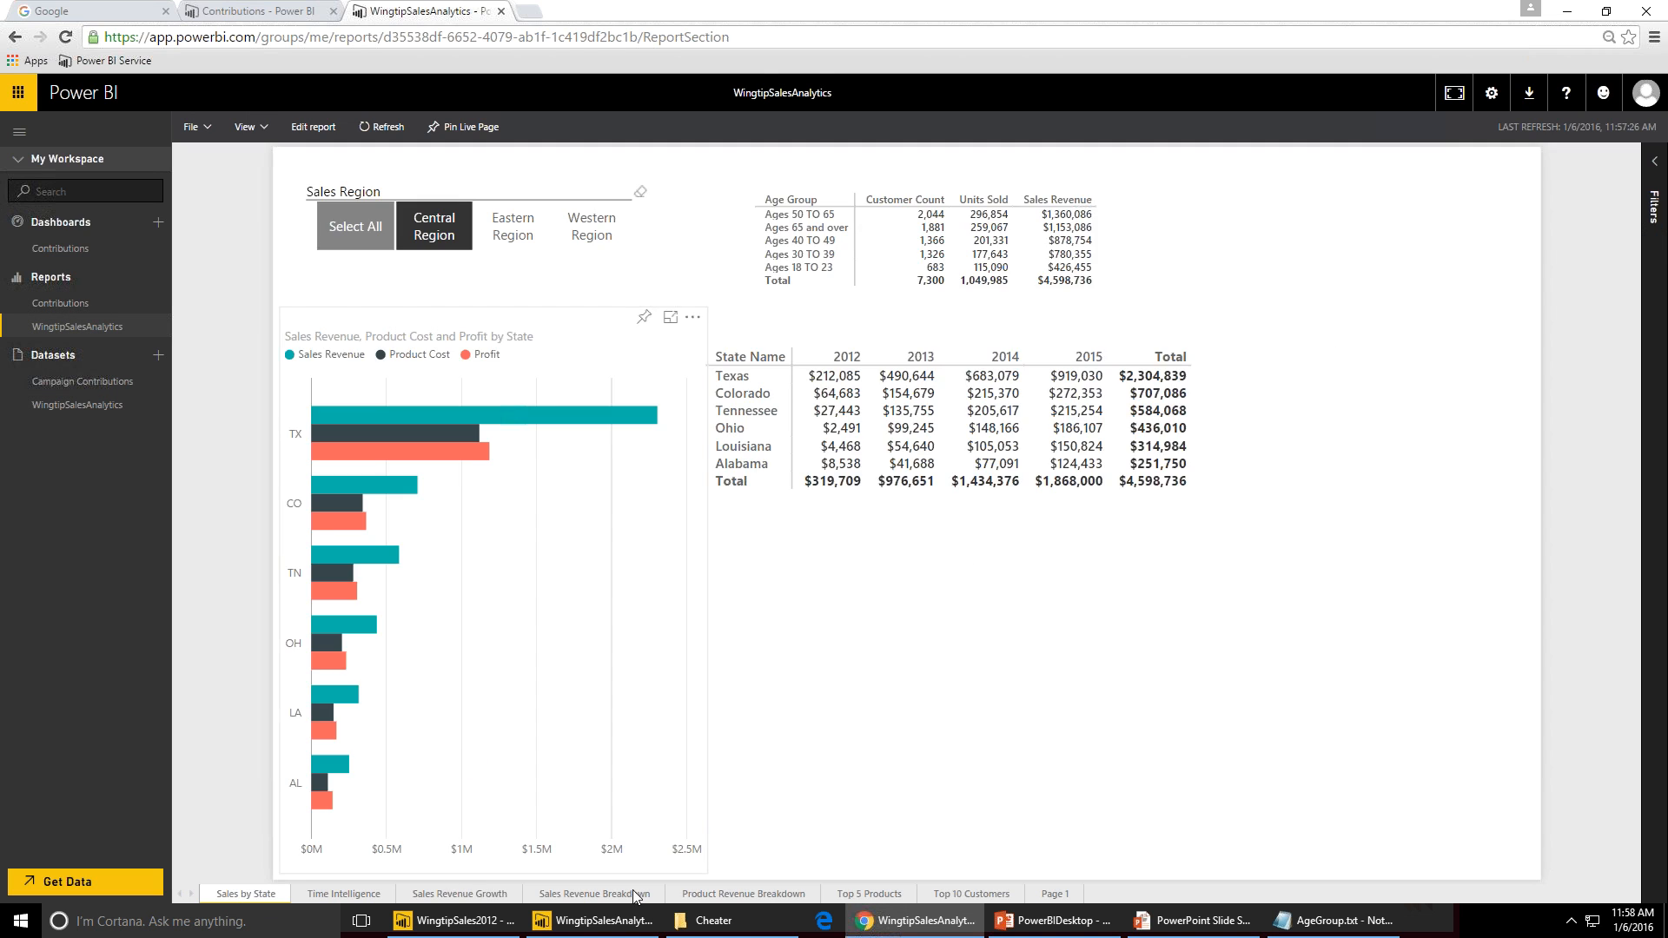
click(1051, 896)
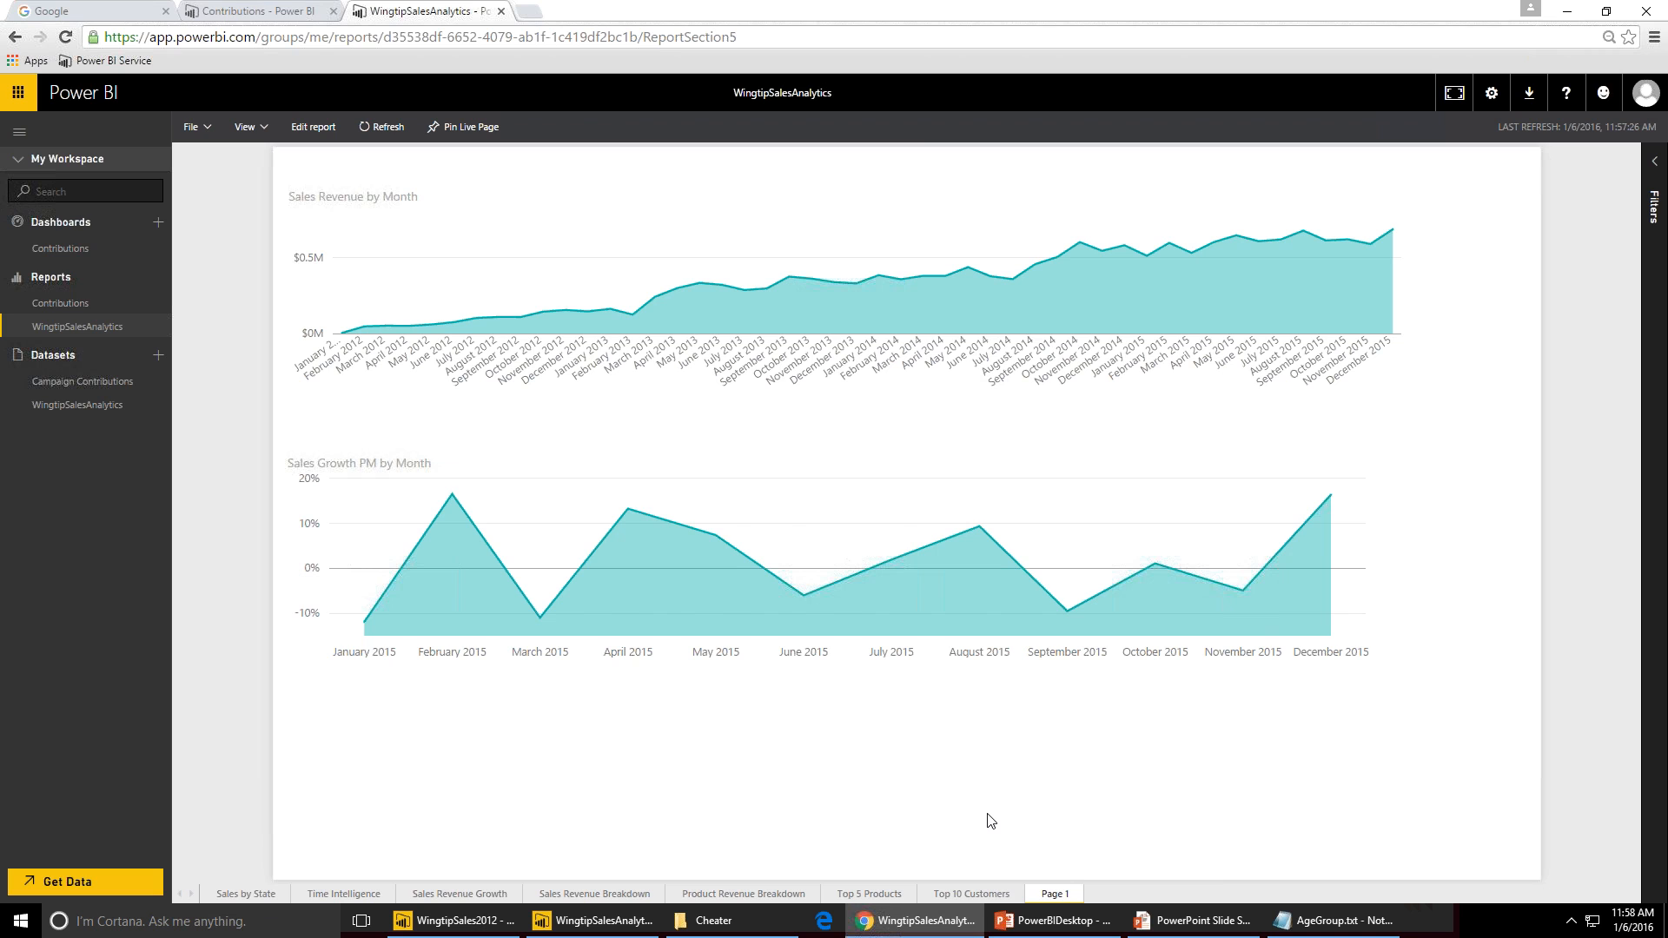
- Open the online report for editing and browse the Sales and Calendar field lists
click(308, 132)
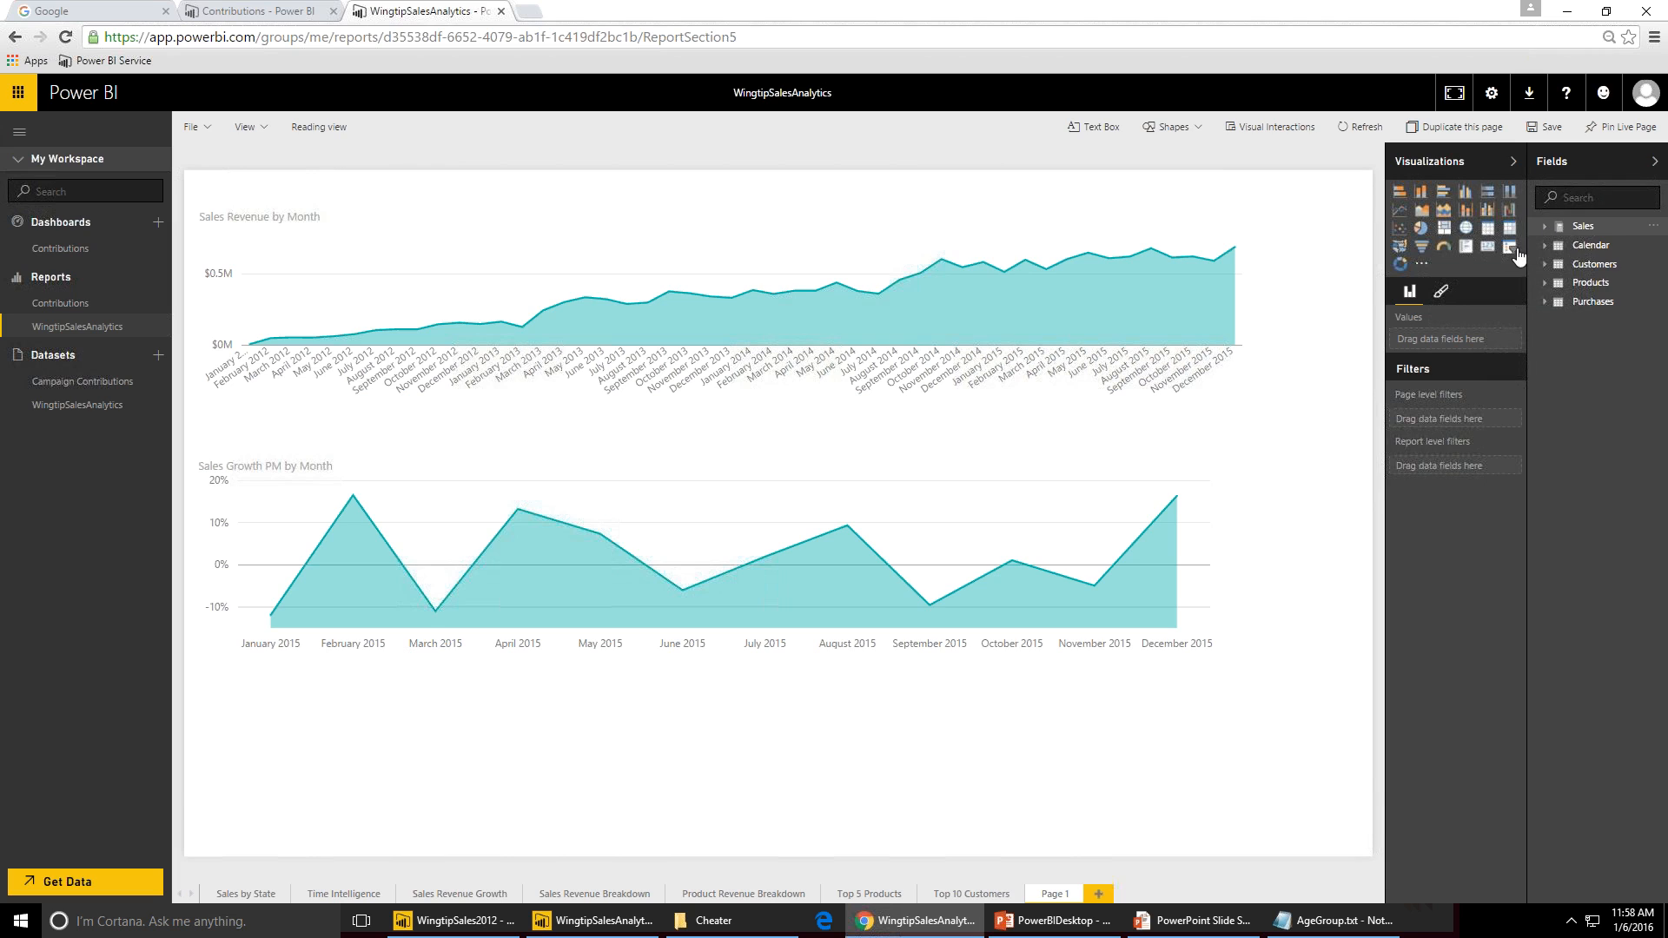
click(1545, 226)
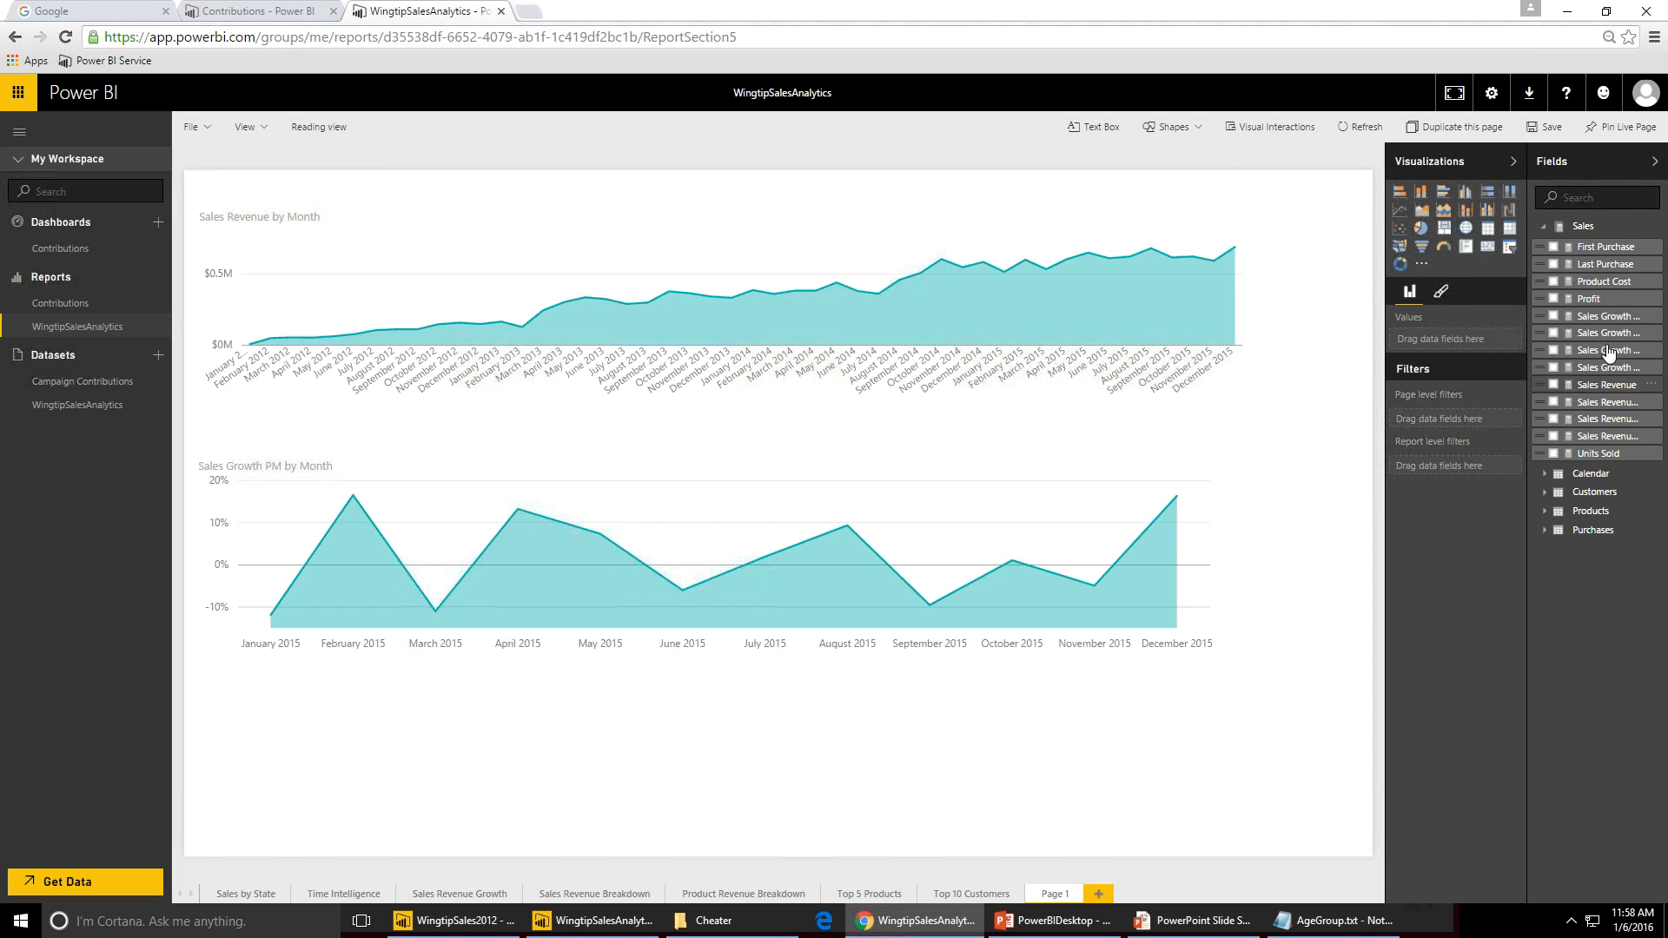
click(1545, 229)
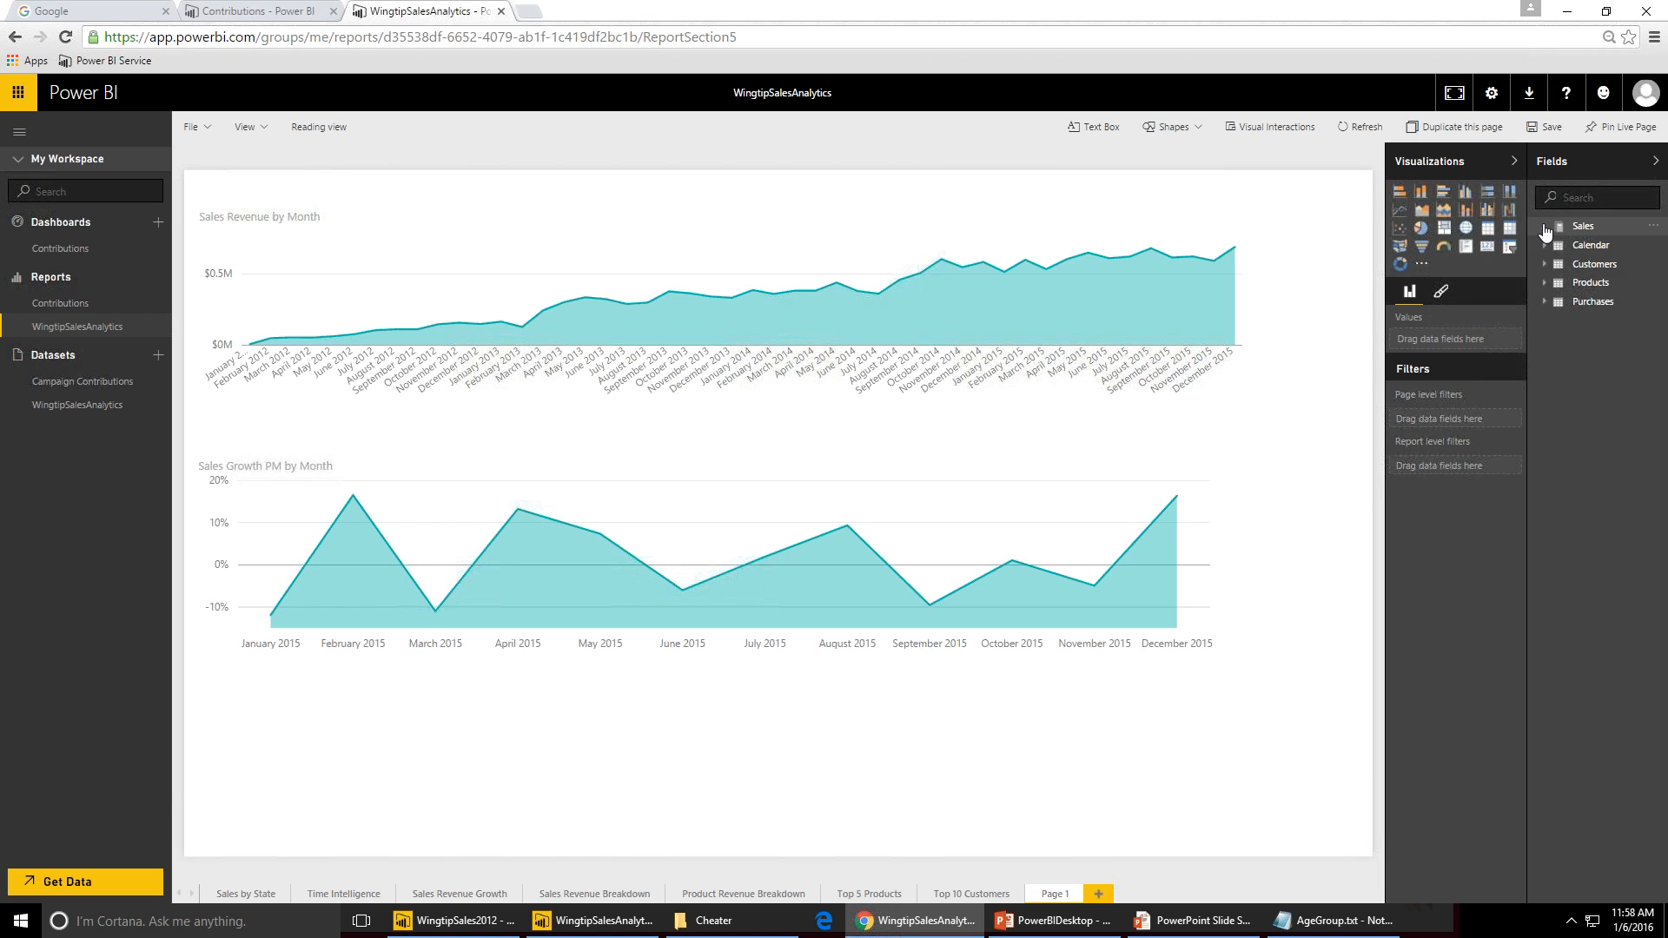
click(1545, 247)
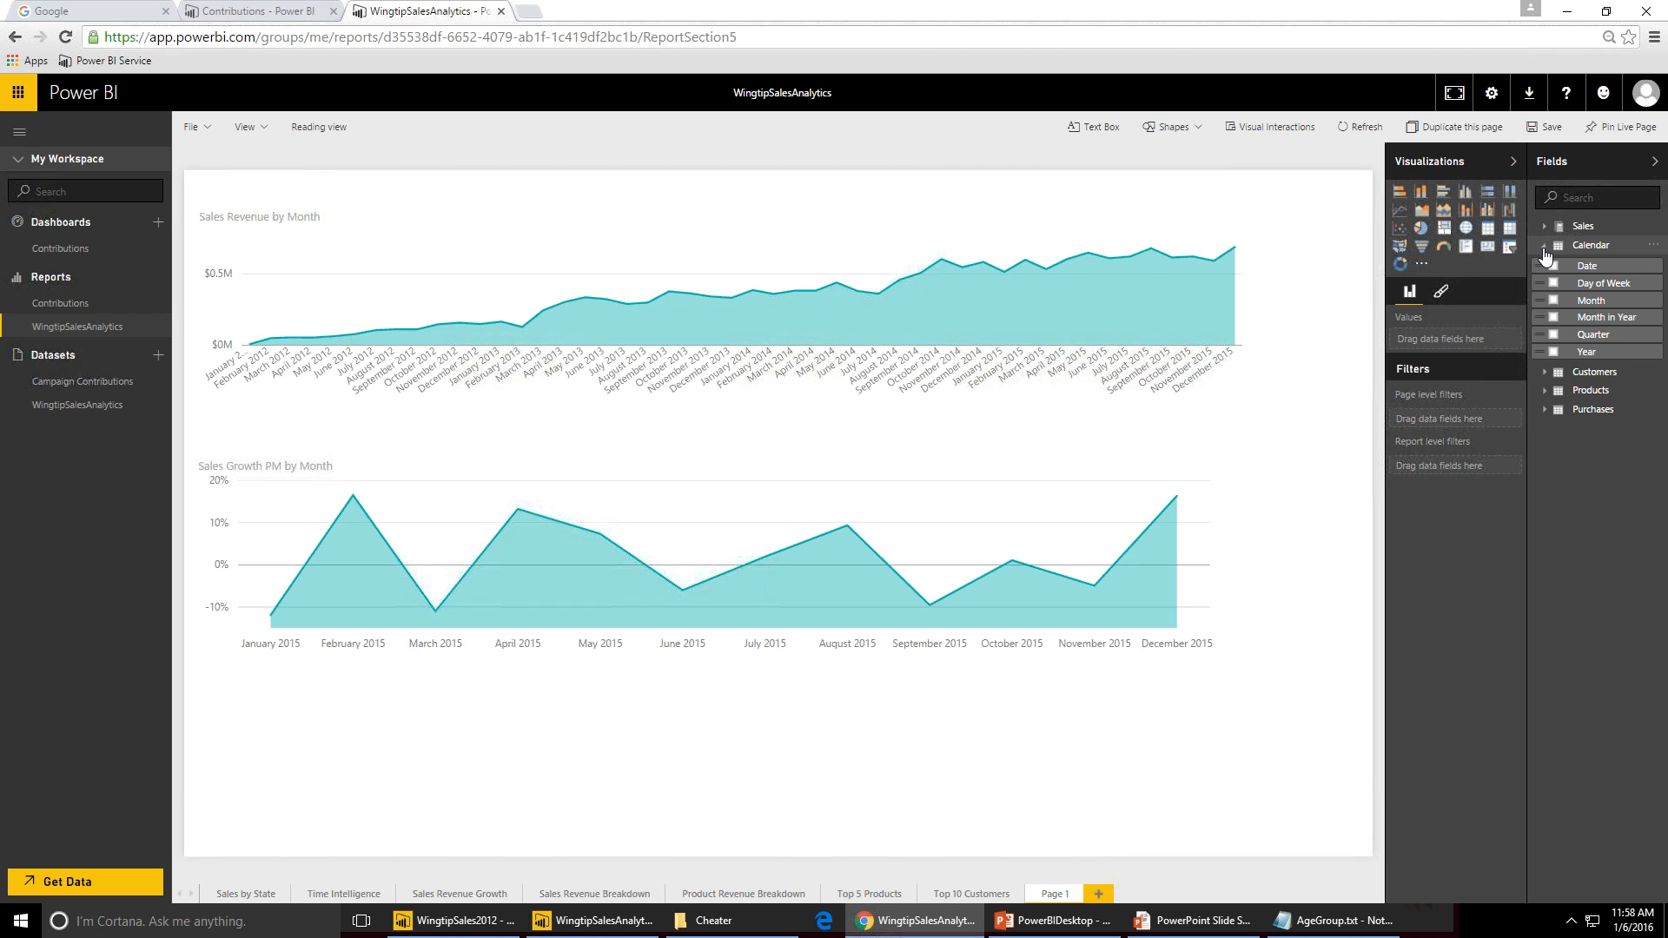
click(1545, 248)
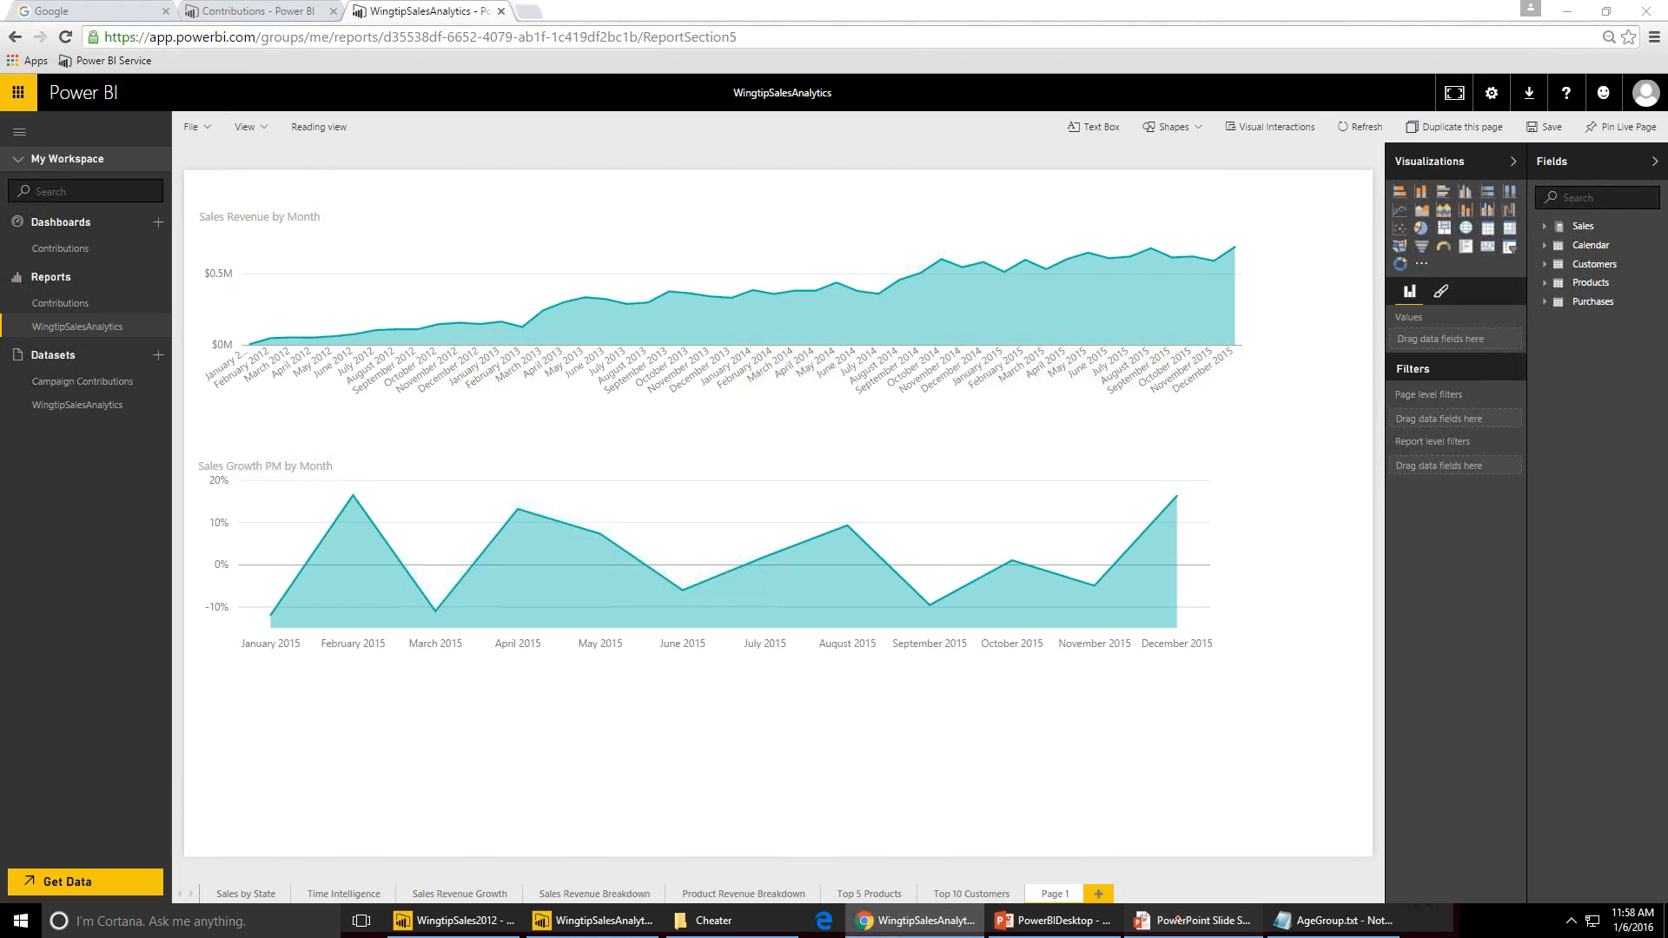
click(1179, 918)
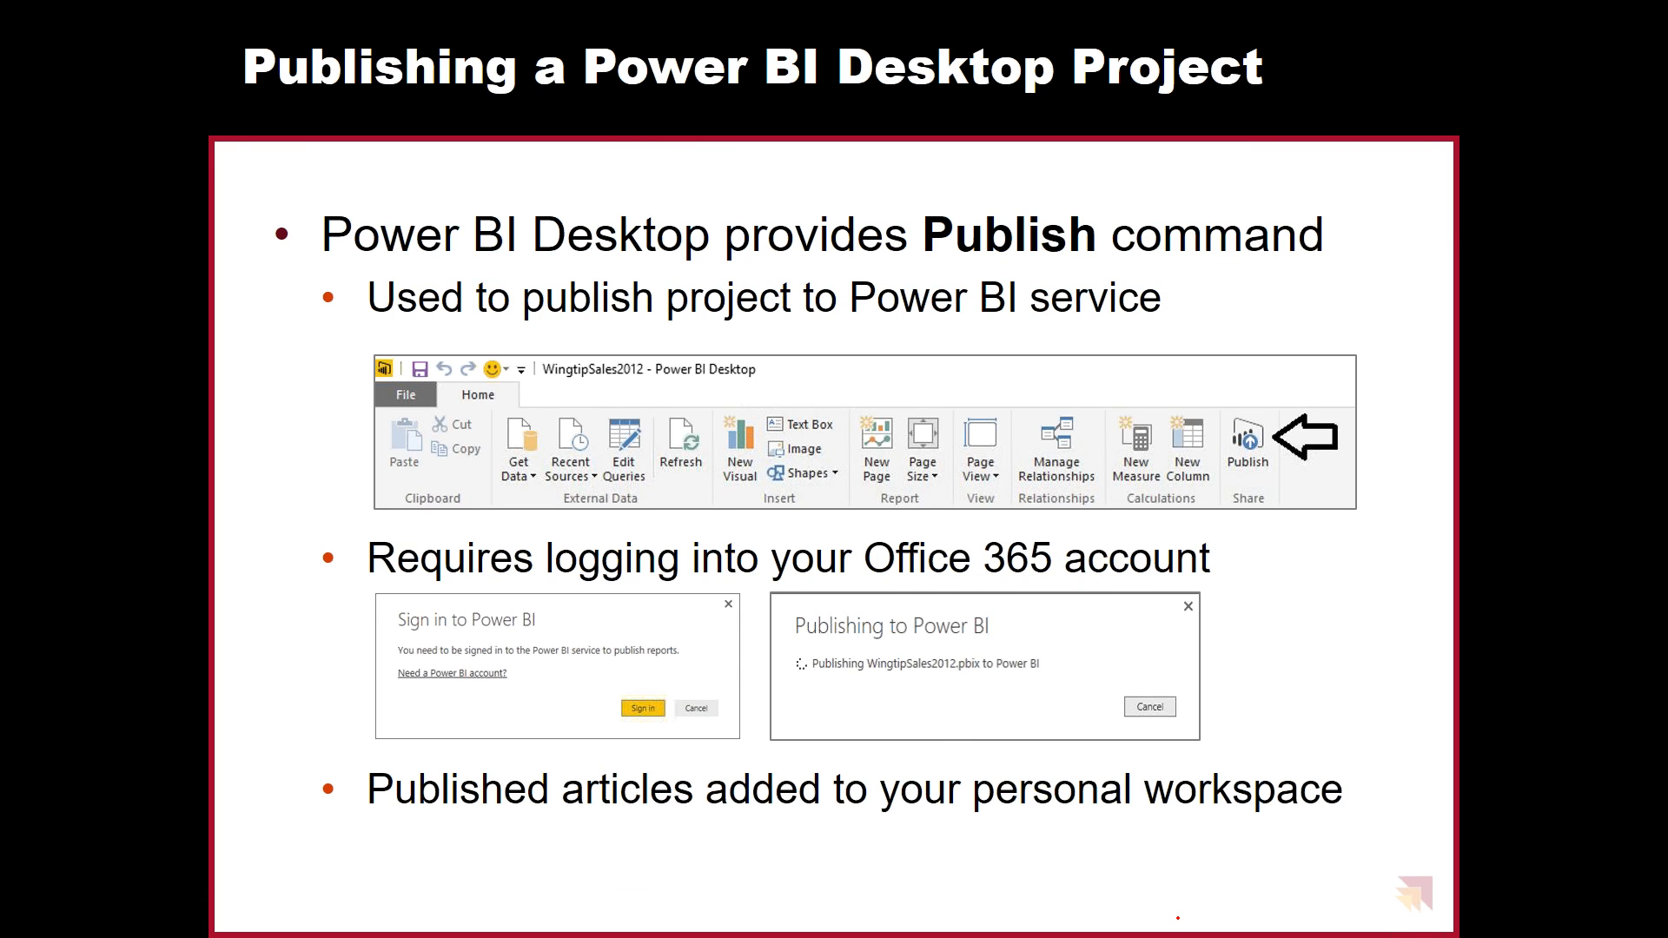
key(Right)
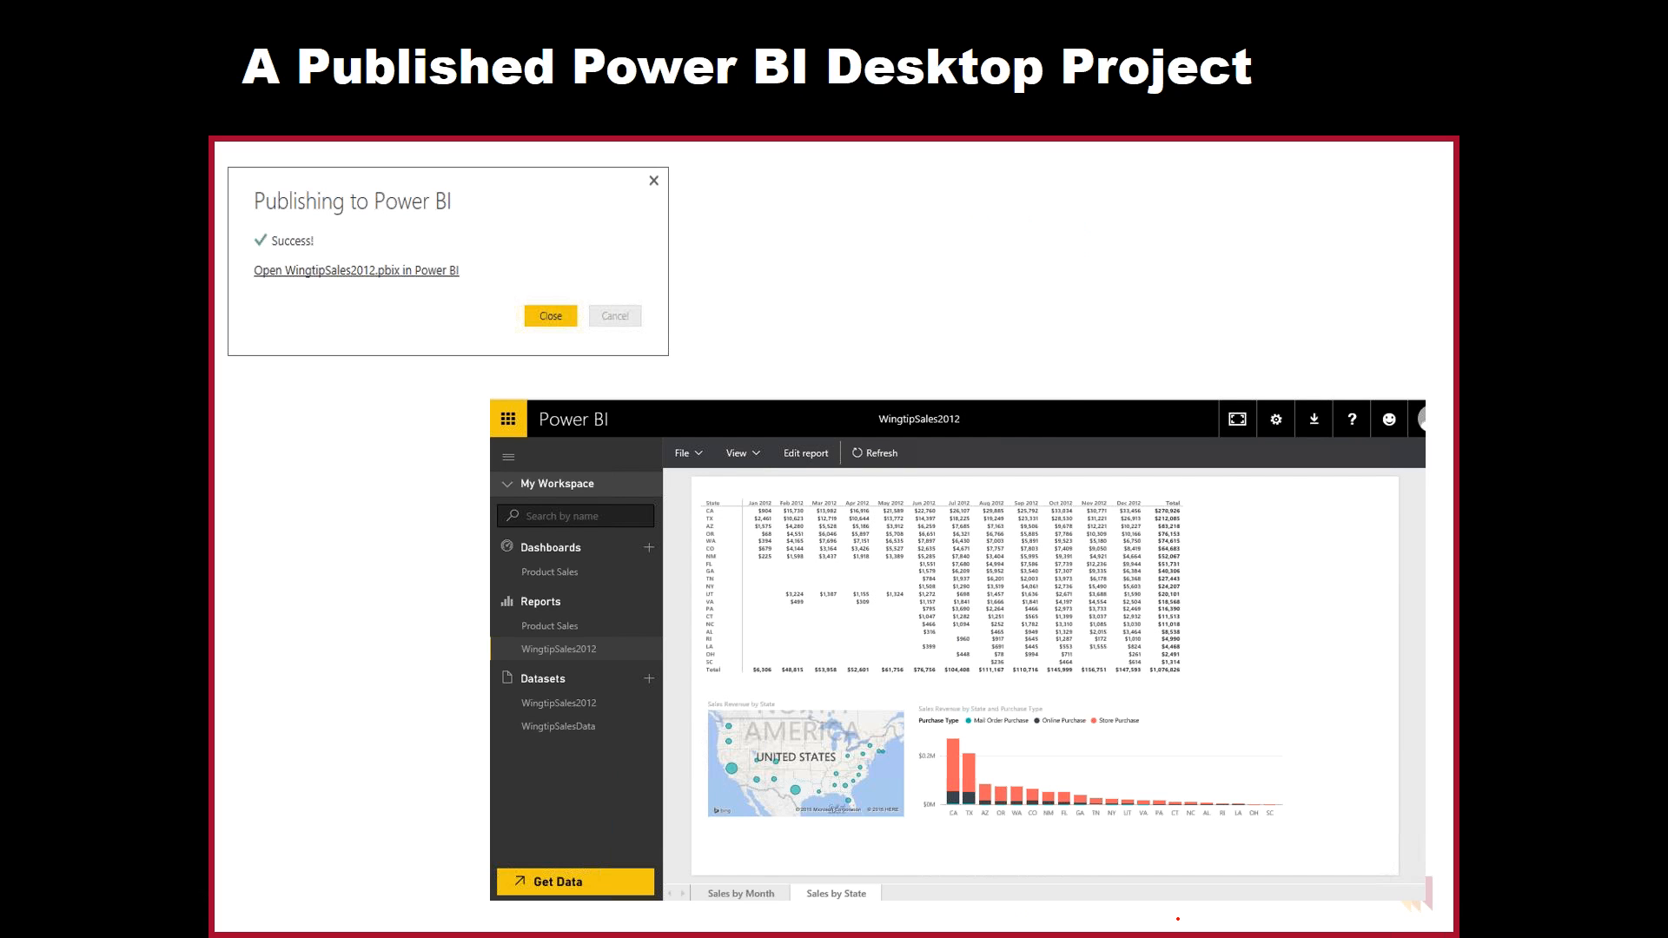
key(Right)
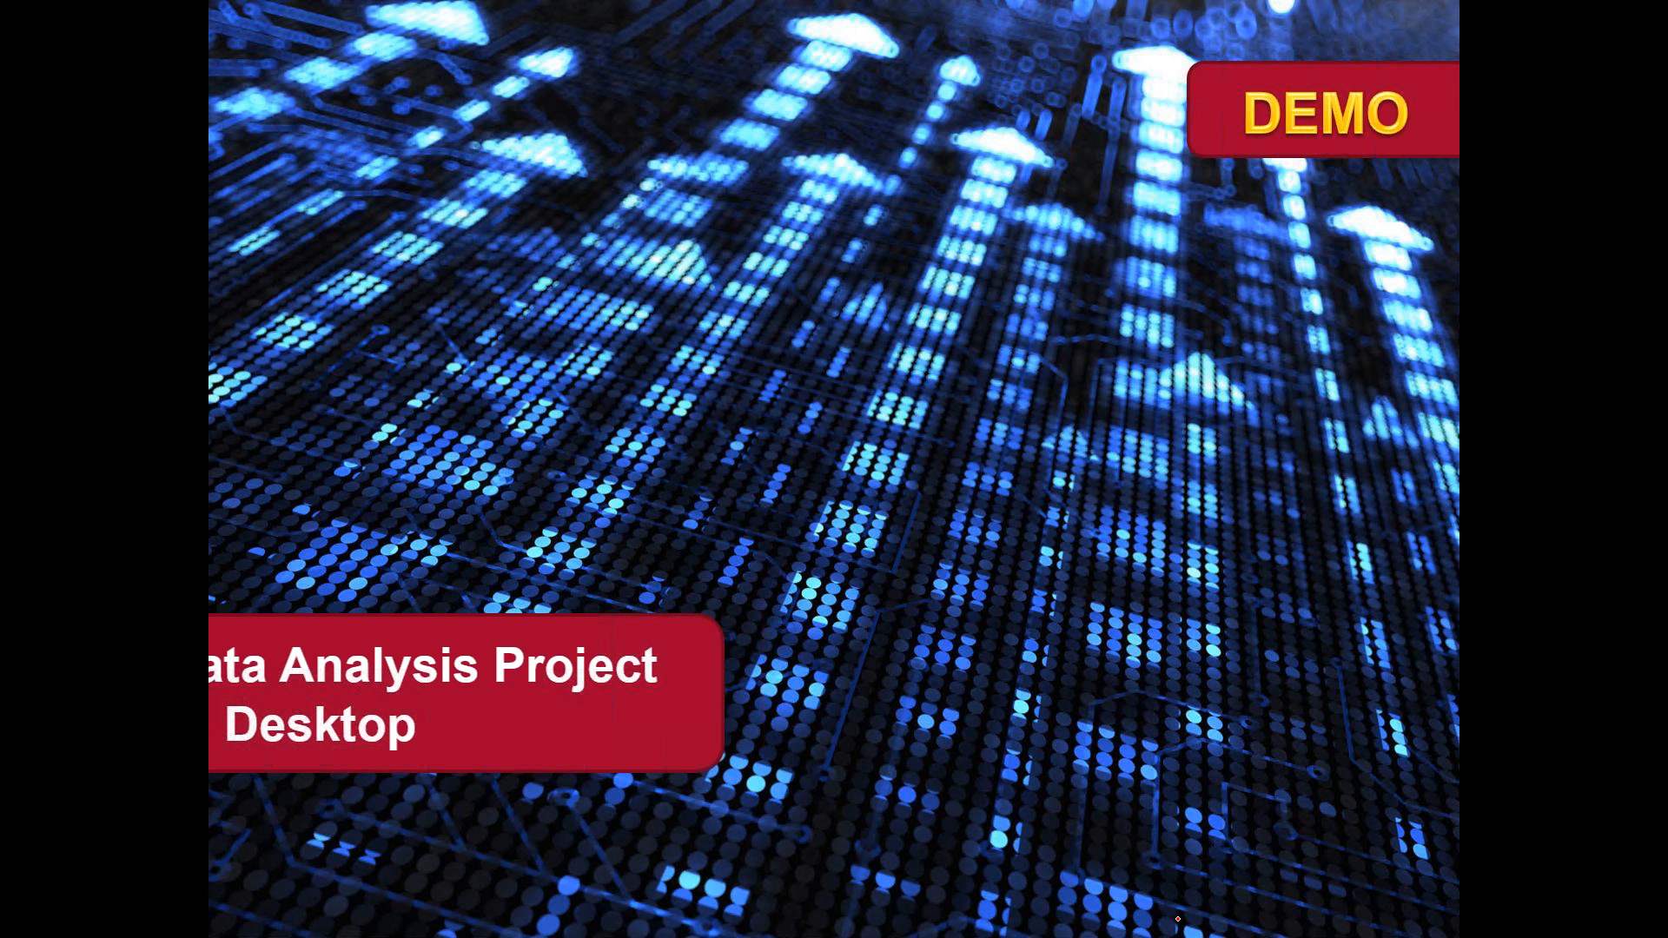